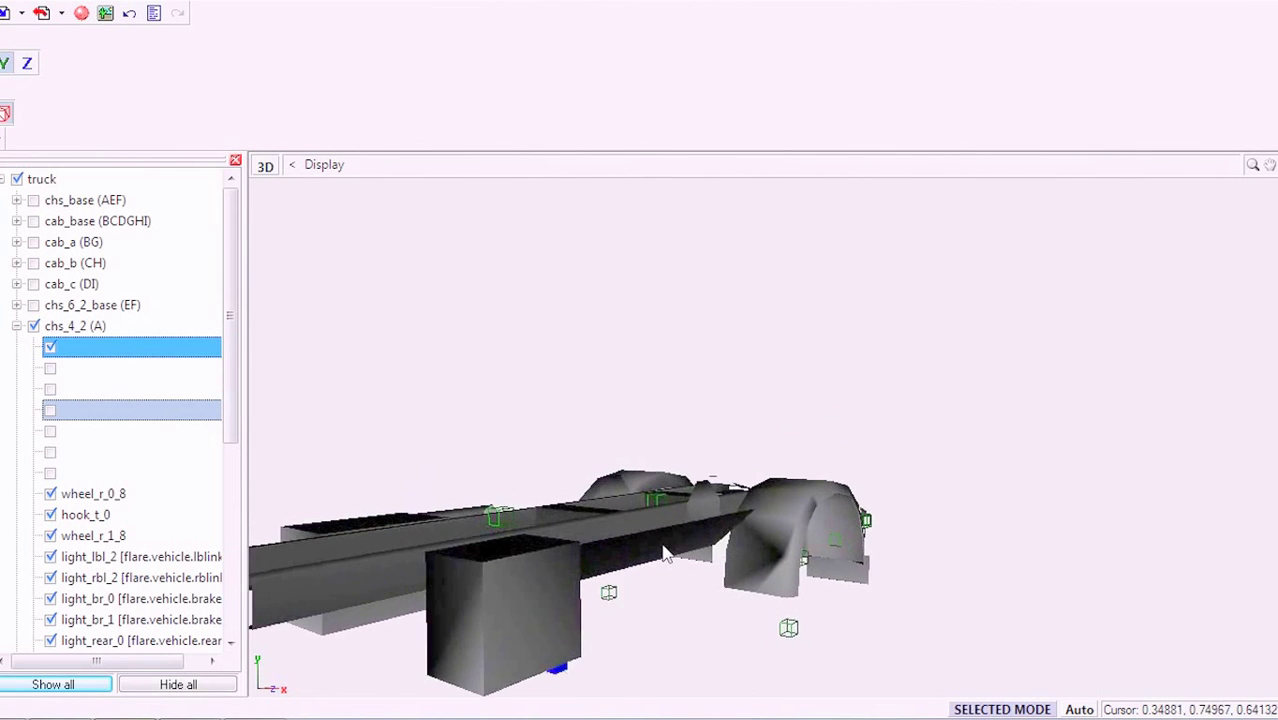
- Rename the first unnamed part under chs_4_2 (A) as SOMBRA
click(93, 347)
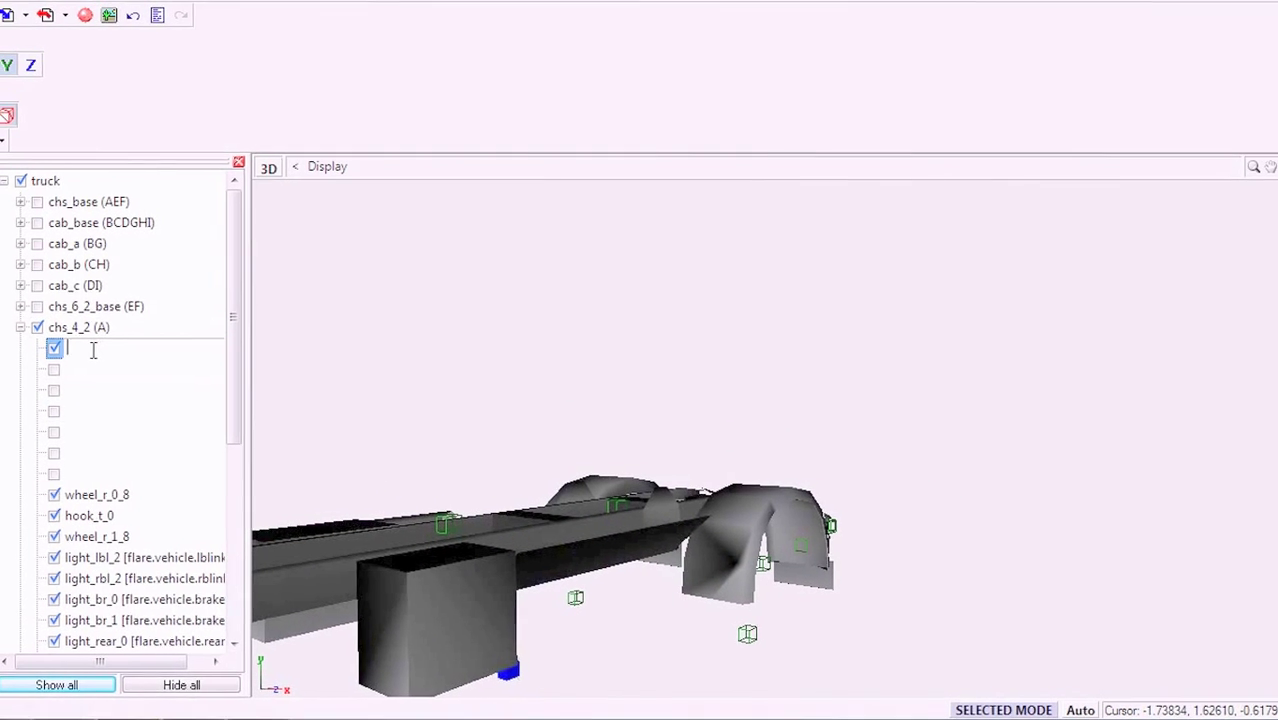
text(SOMBRA)
key(Return)
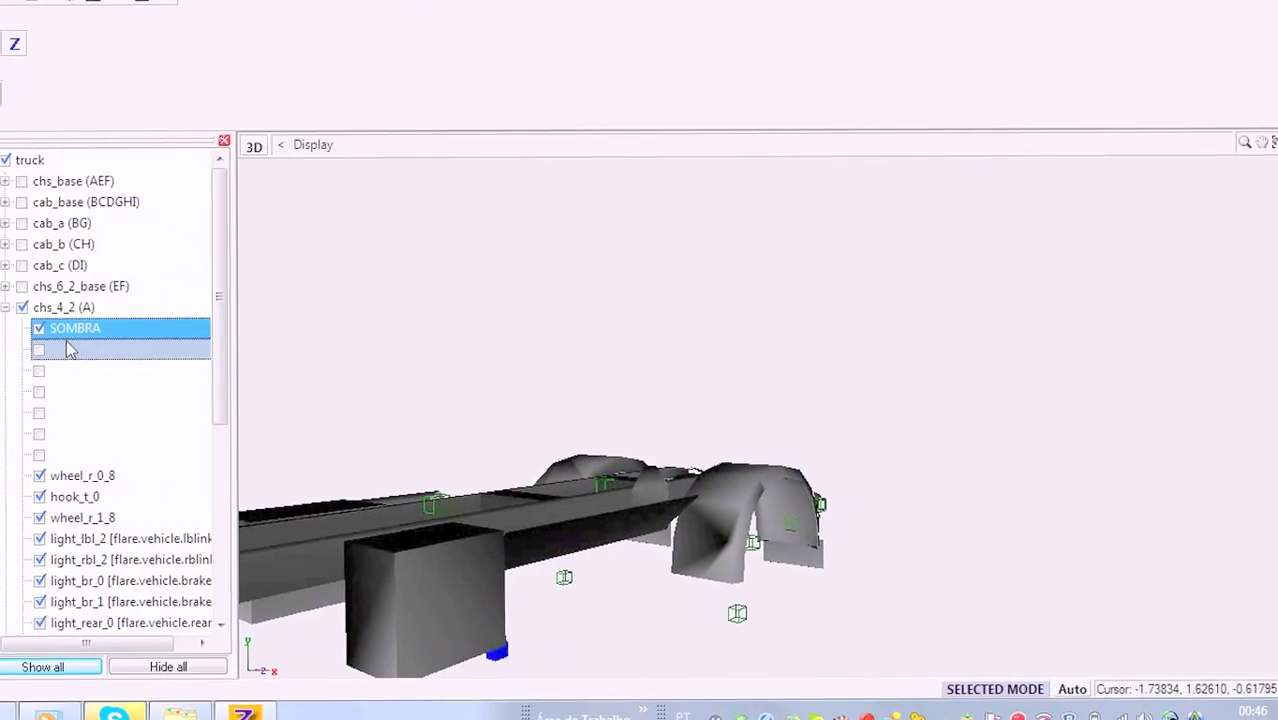
- Check the unnamed parts of chs_4_2 (A) by showing them with SOMBRA hidden, and hide the whole group
click(128, 353)
click(128, 373)
click(128, 393)
click(128, 414)
click(128, 434)
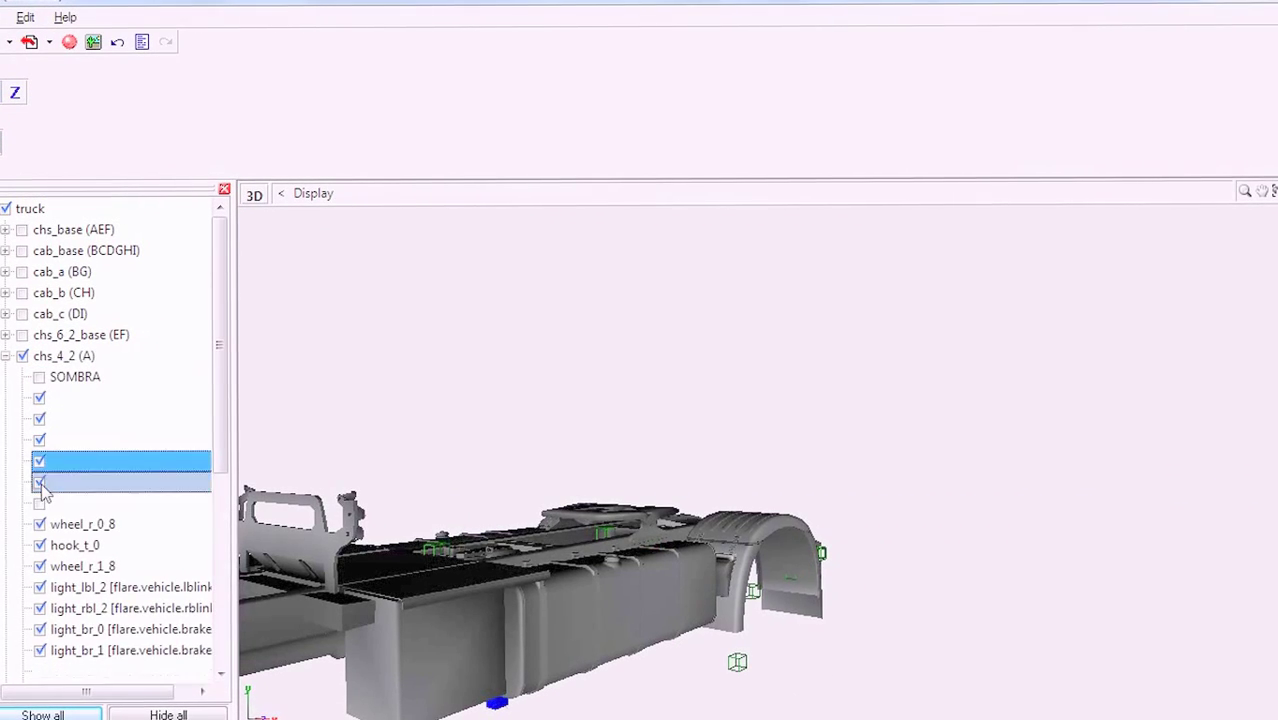
click(41, 482)
click(41, 503)
click(6, 356)
click(21, 356)
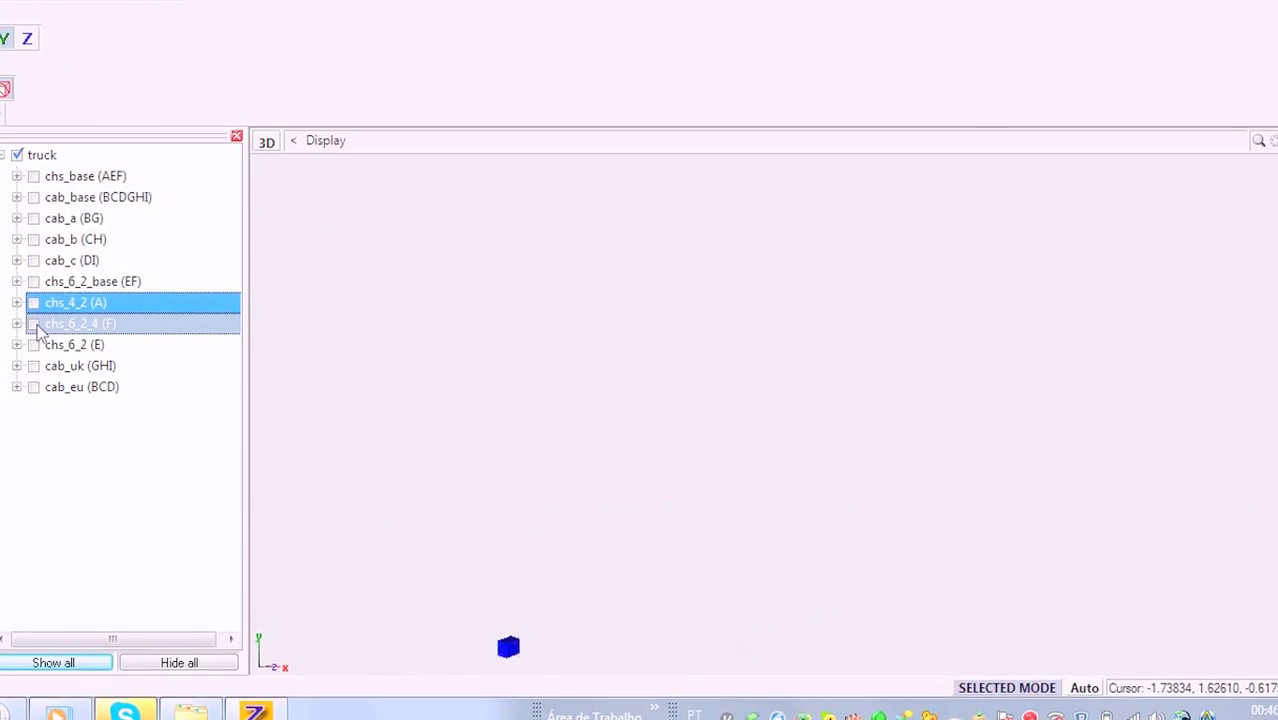
- Show chs_6_2_4 (F), chs_6_2 (E), cab_uk (GHI) and cab_eu (BCD) and inspect the cab interior and chassis parts
click(21, 377)
click(21, 377)
click(21, 398)
click(63, 375)
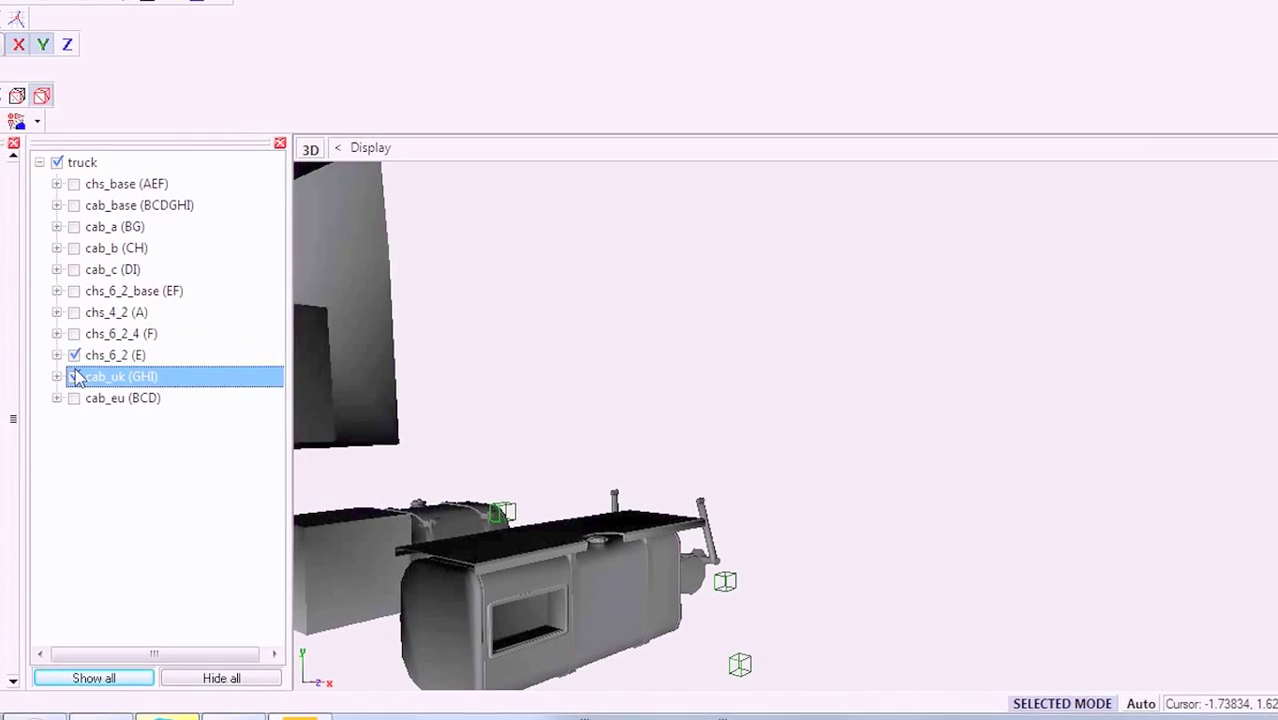
click(63, 396)
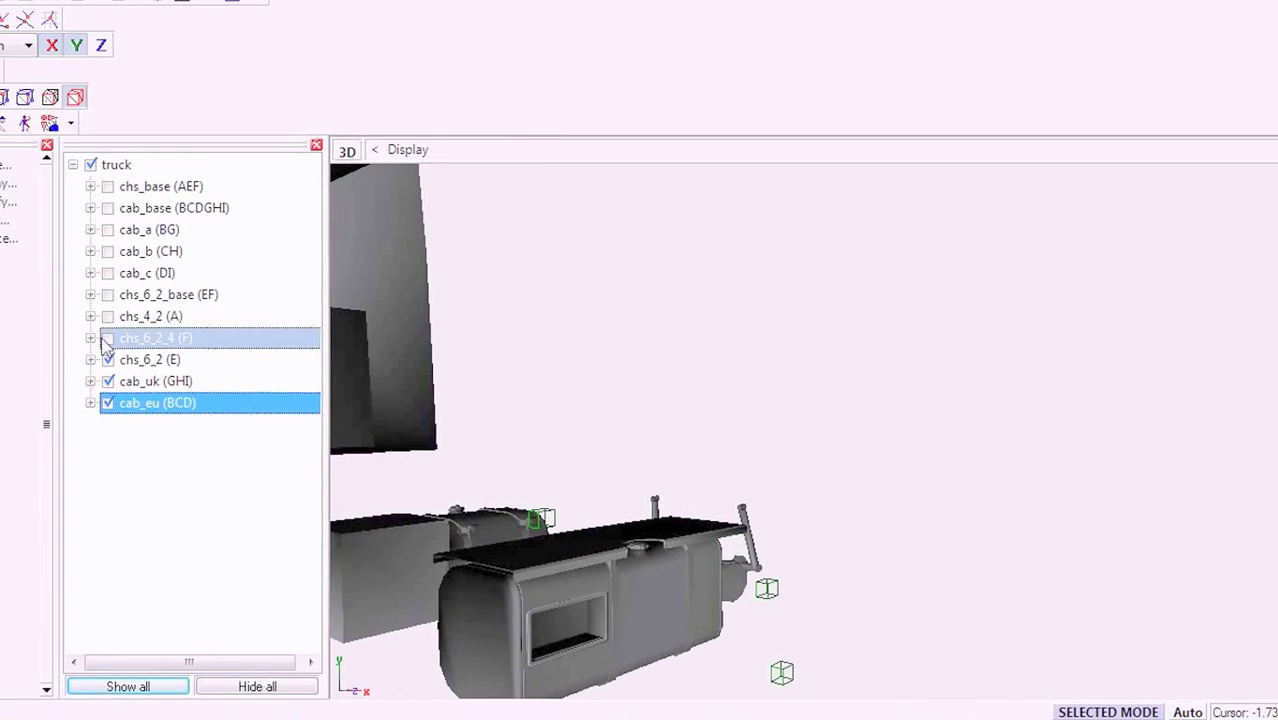
click(106, 339)
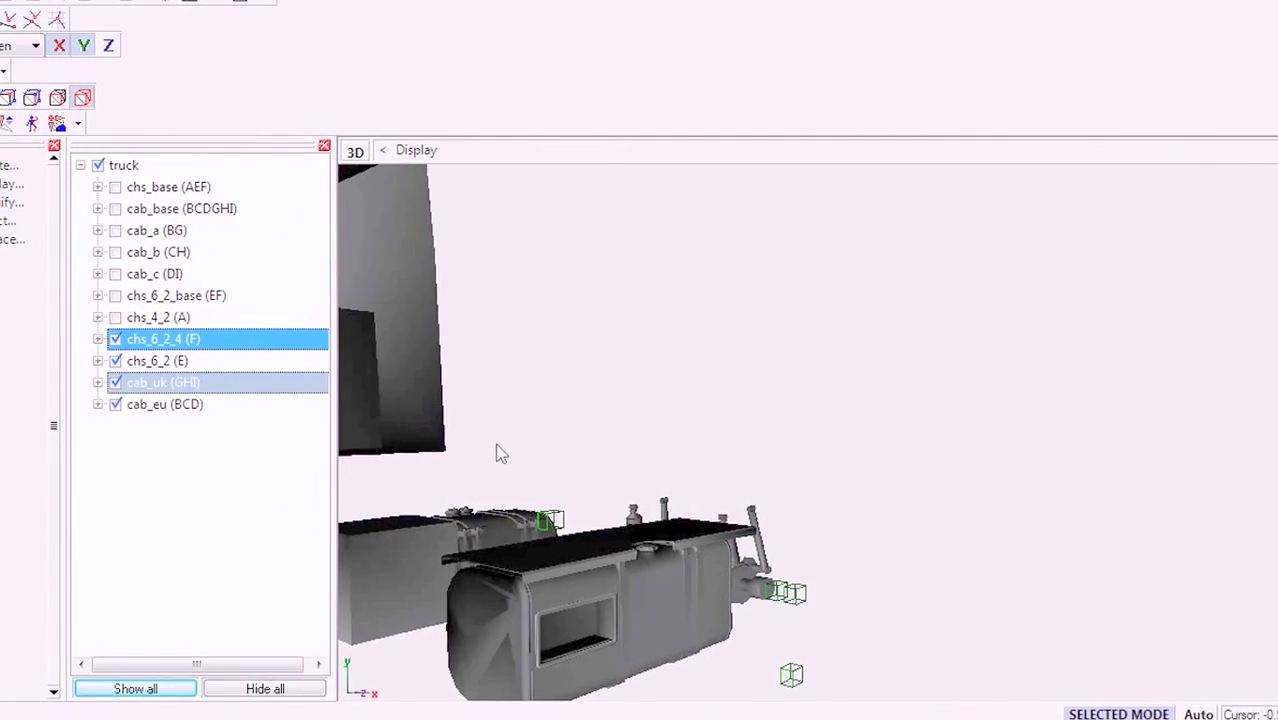
scroll(560, 466, down, 4)
middle_drag(596, 476, 732, 504)
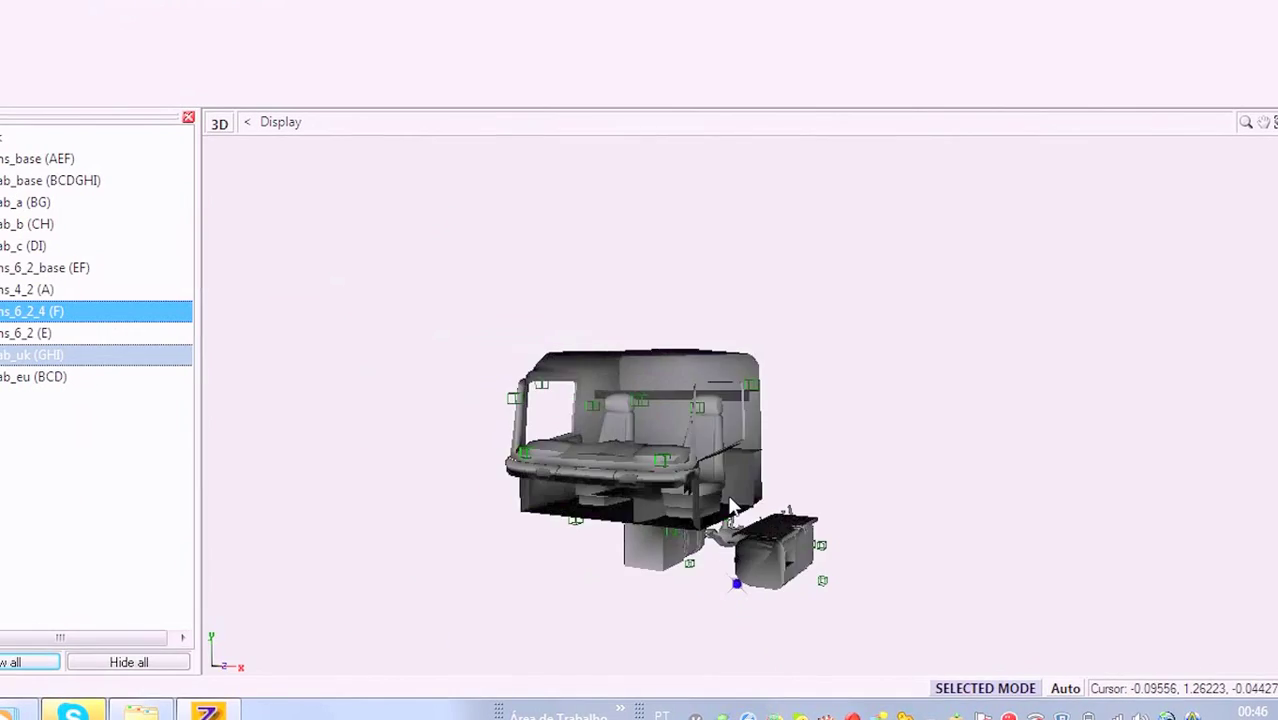
drag(730, 505, 1070, 508)
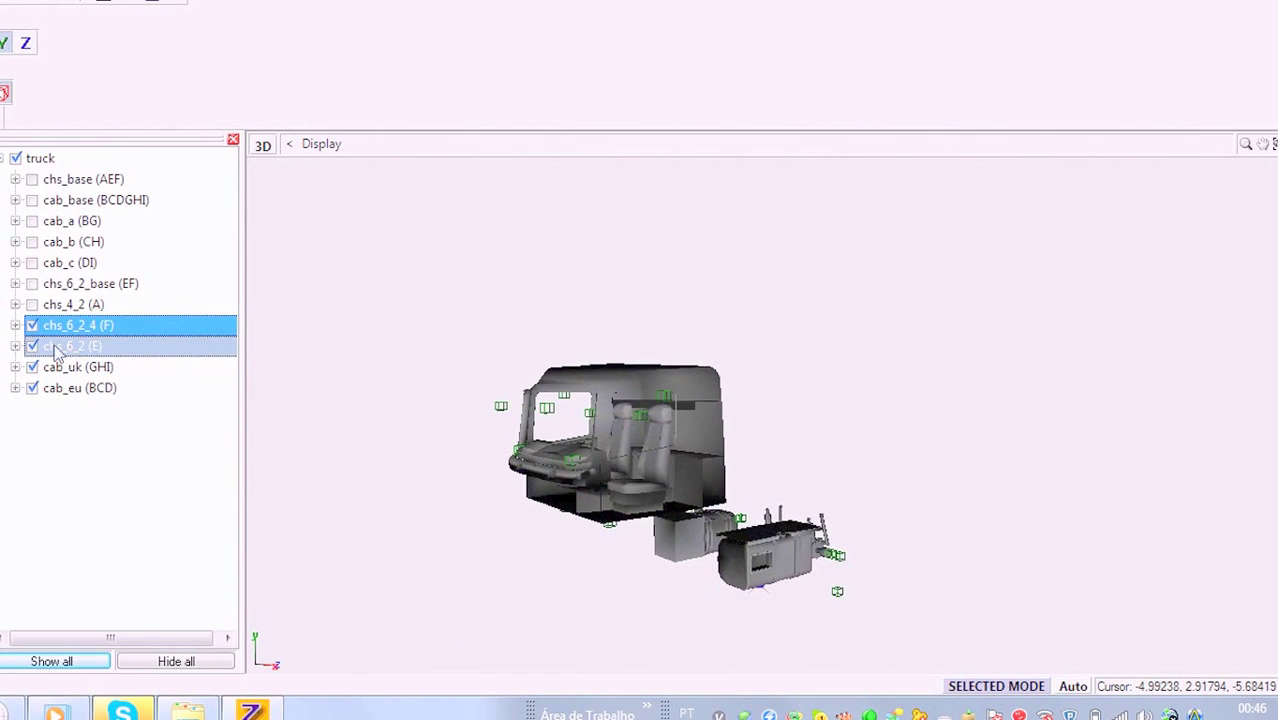
- Hide the chs_6_2_4 (F), chs_6_2 (E), cab_uk (GHI) and cab_eu (BCD) groups
click(32, 326)
click(32, 347)
click(32, 367)
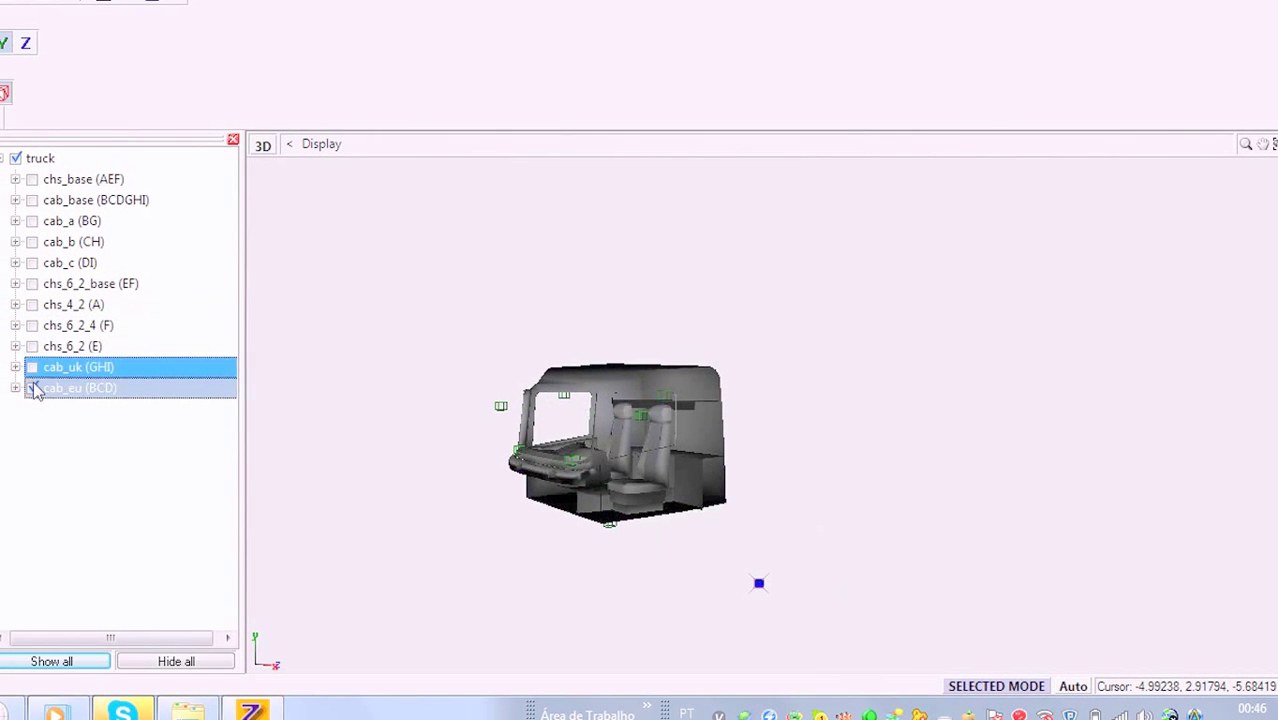
click(32, 388)
- Compare the cab_a, cab_b and cab_c variants on chs_base and cab_base, and make all truck groups visible
click(32, 179)
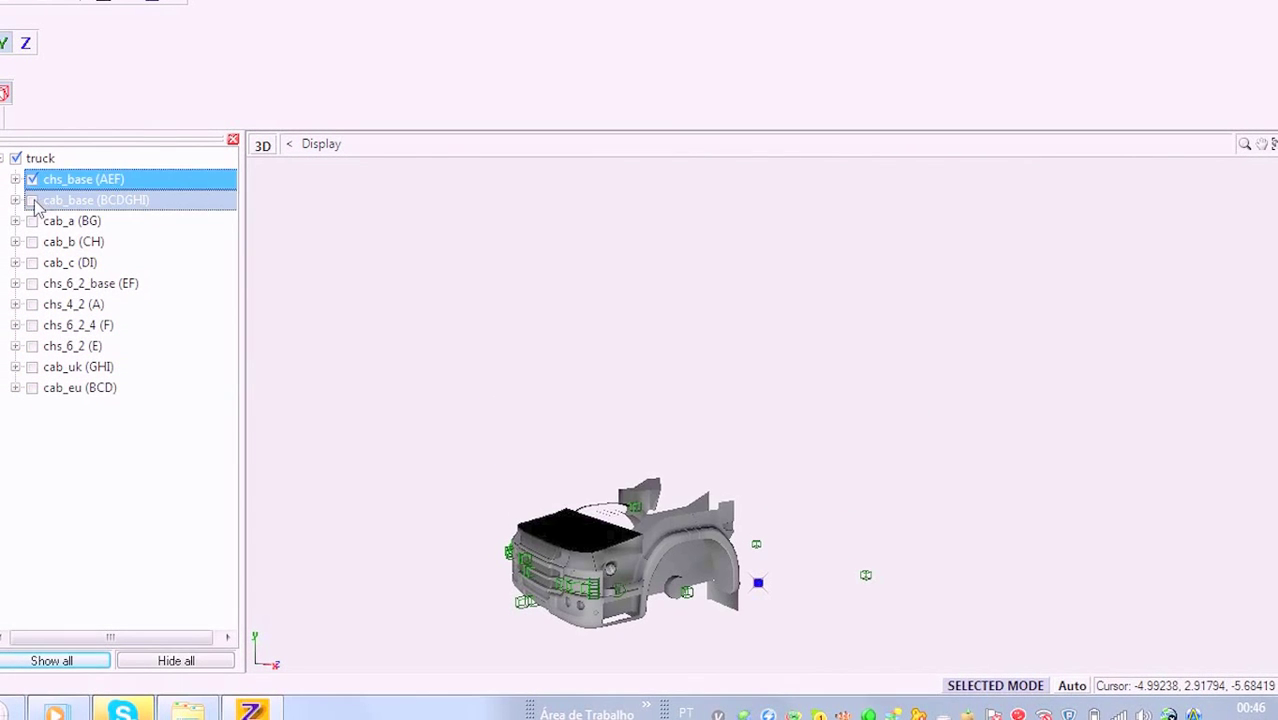
click(32, 200)
click(32, 221)
click(32, 242)
click(34, 243)
click(34, 261)
click(33, 263)
click(32, 221)
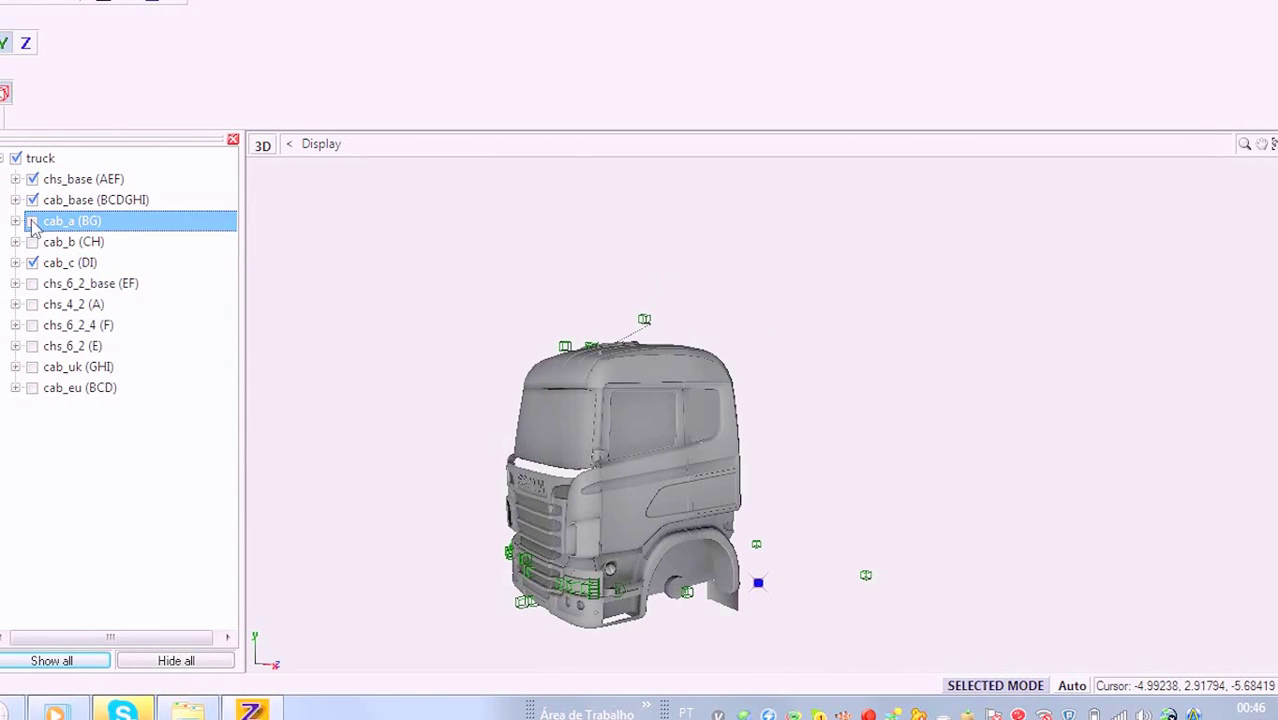
click(82, 662)
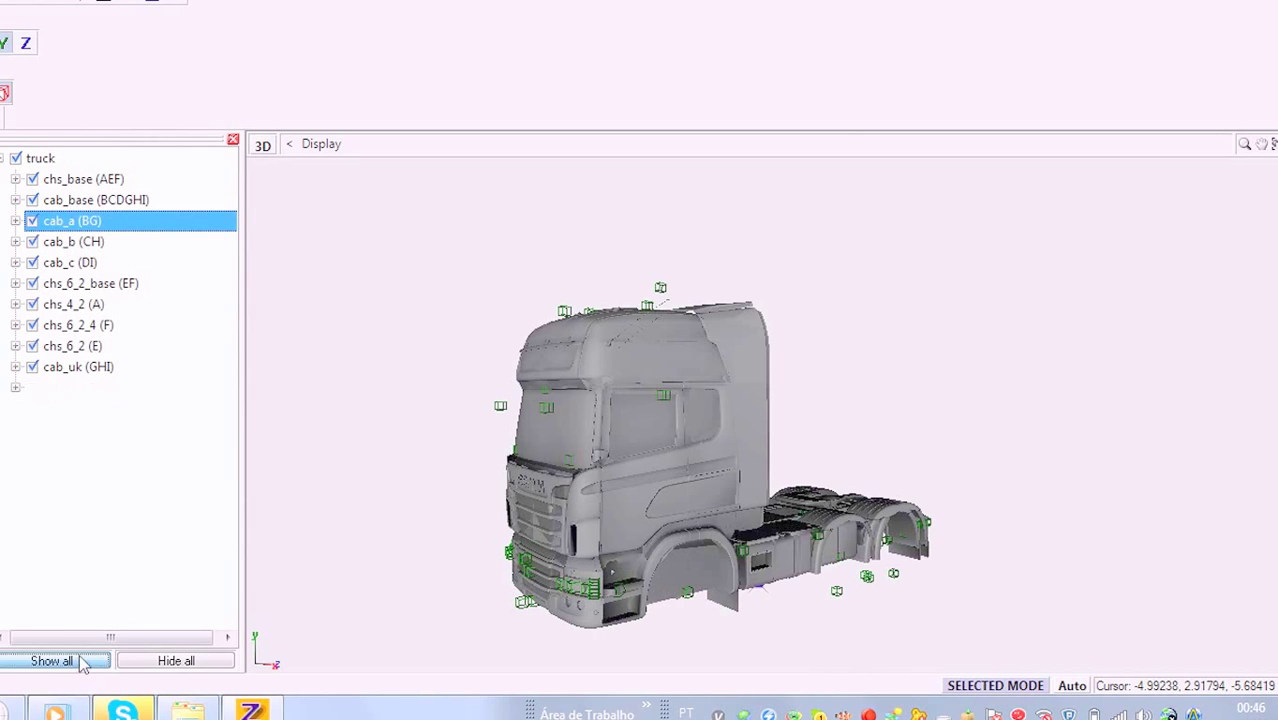
- Rename the default material as color in the Materials Editor
click(88, 3)
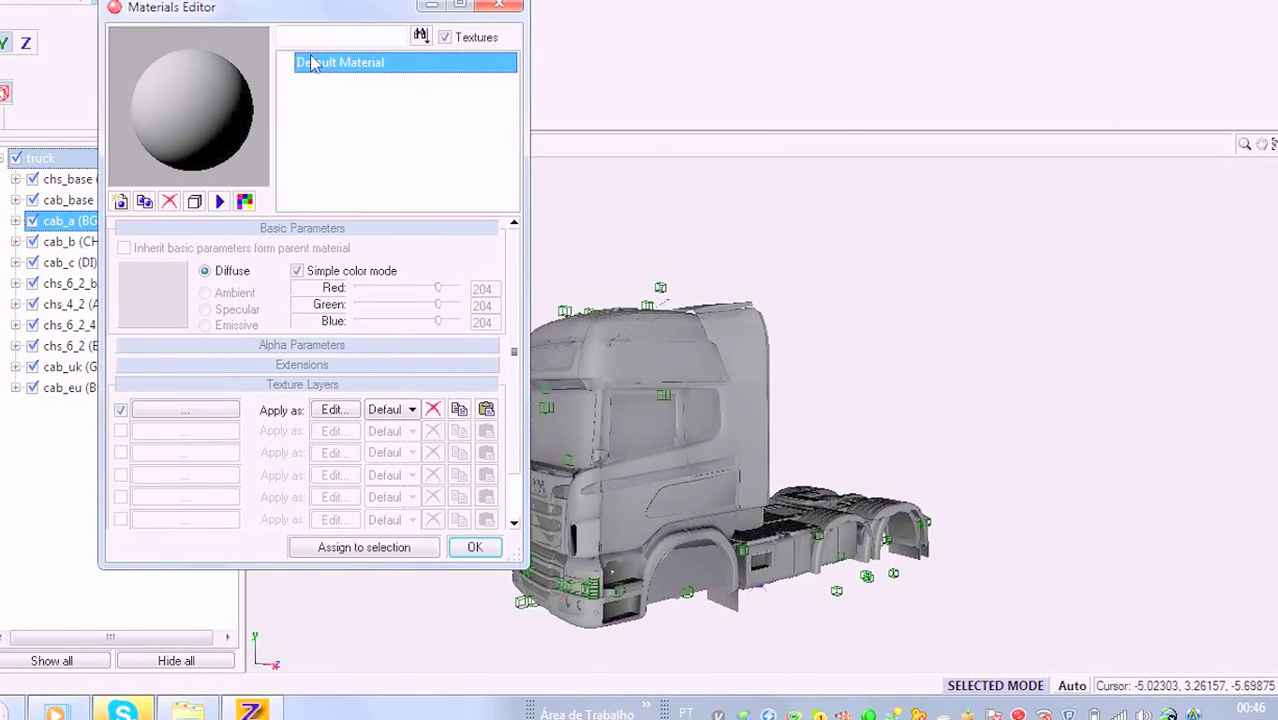
click(442, 63)
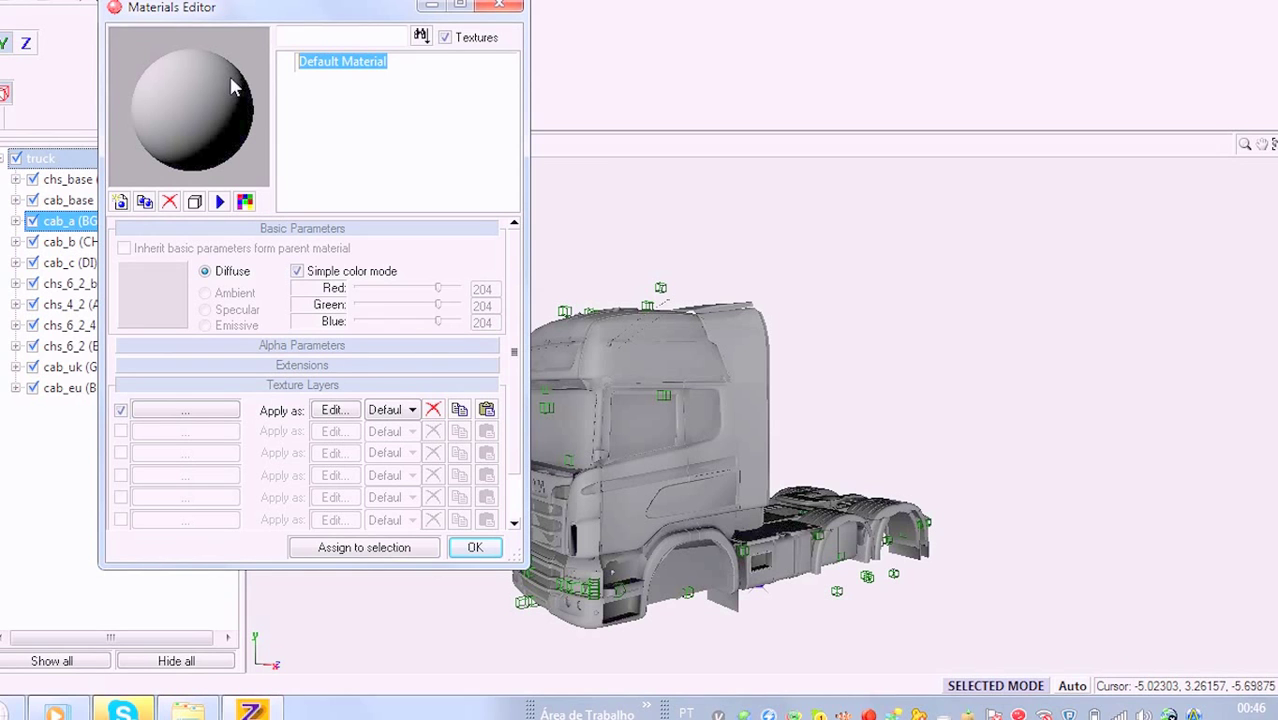
text(colo)
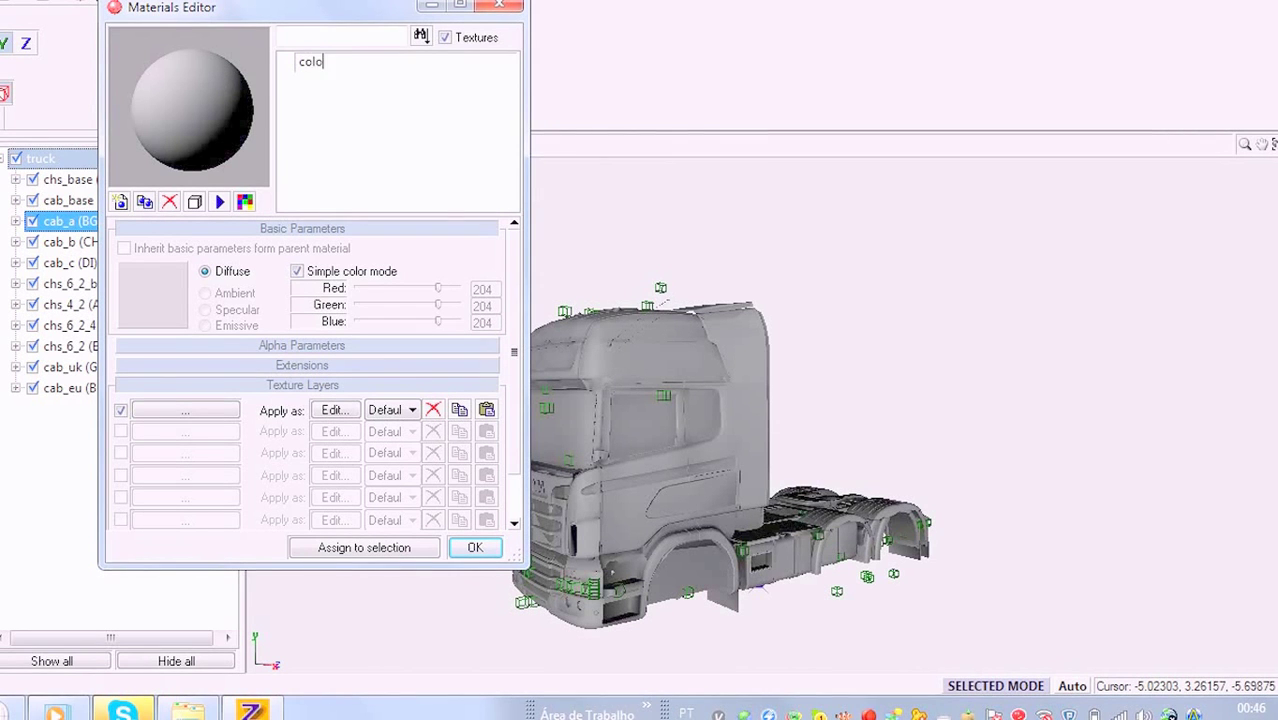
text(r)
key(Return)
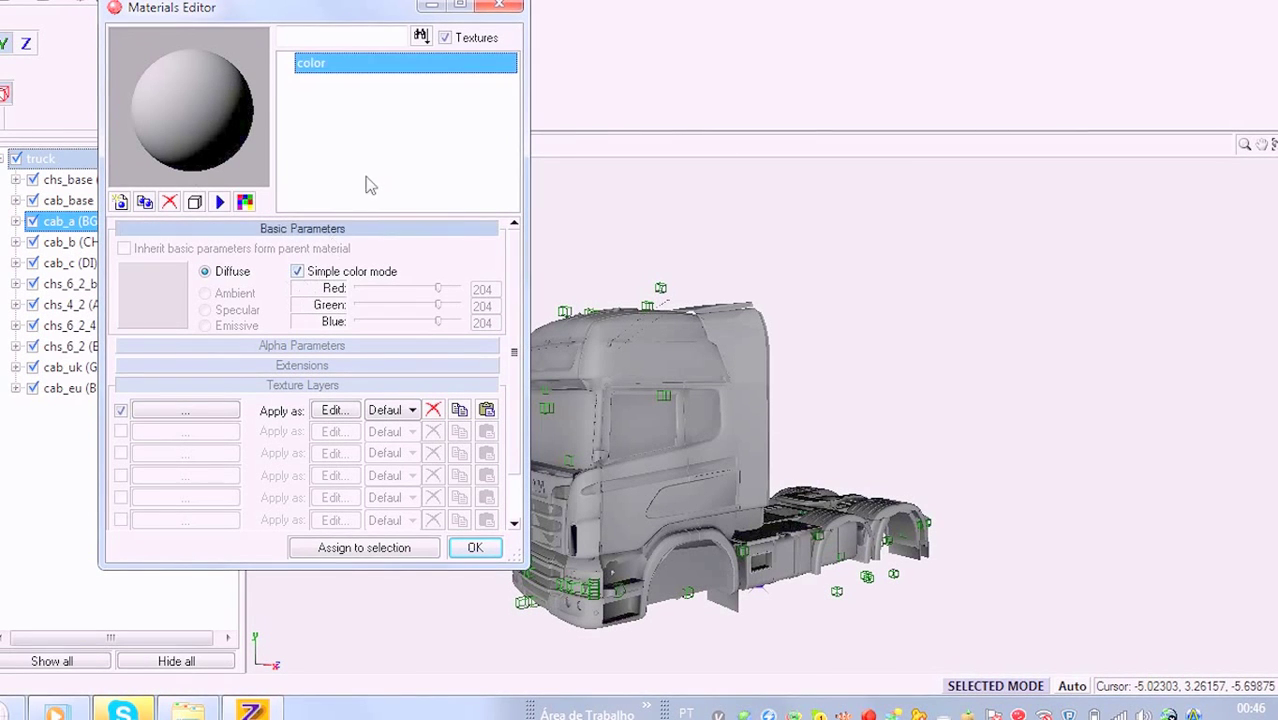
- Switch to the desktop and locate color.dds in the Base folder under vehicle/truck/scania_rcab_2009
click(432, 7)
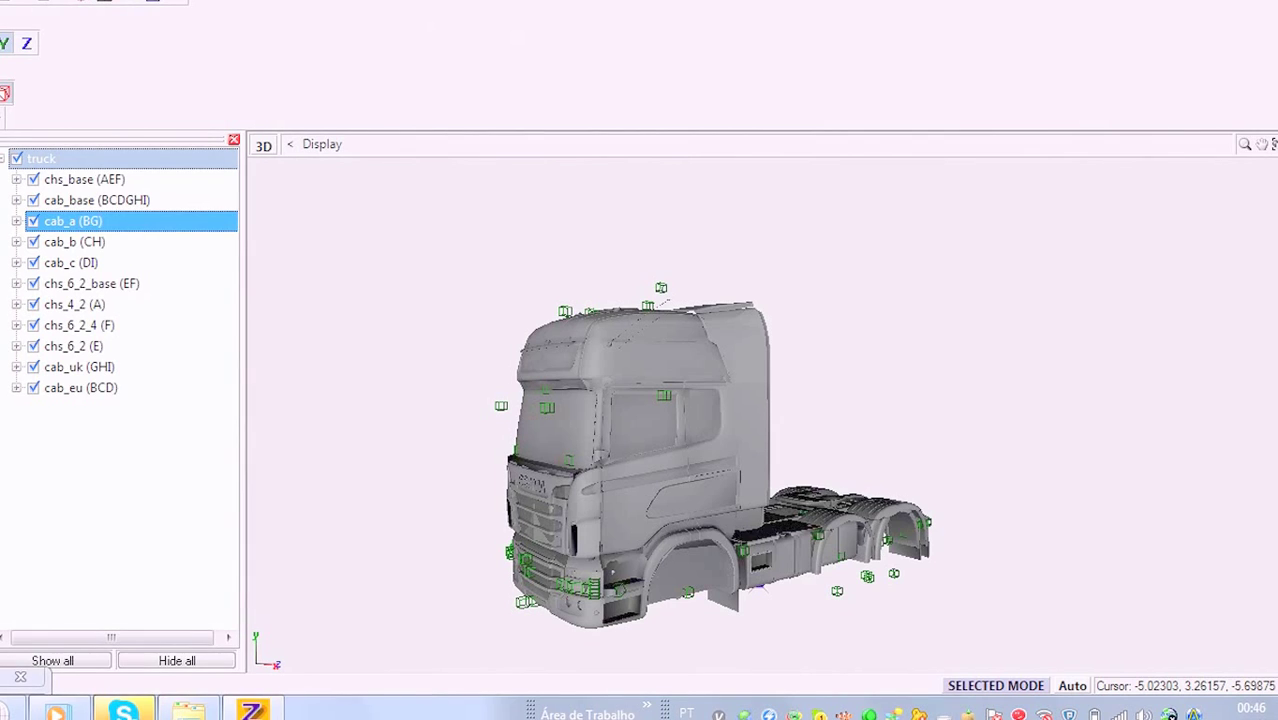
click(1186, 1)
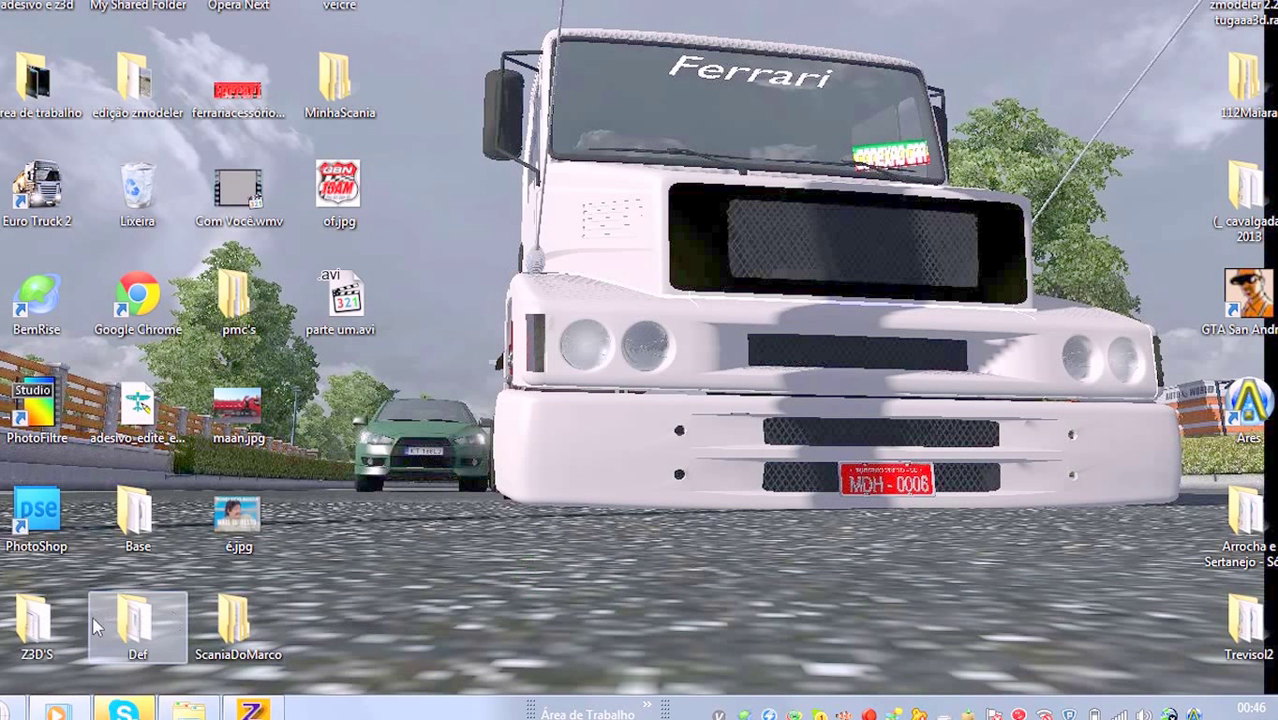
double_click(135, 515)
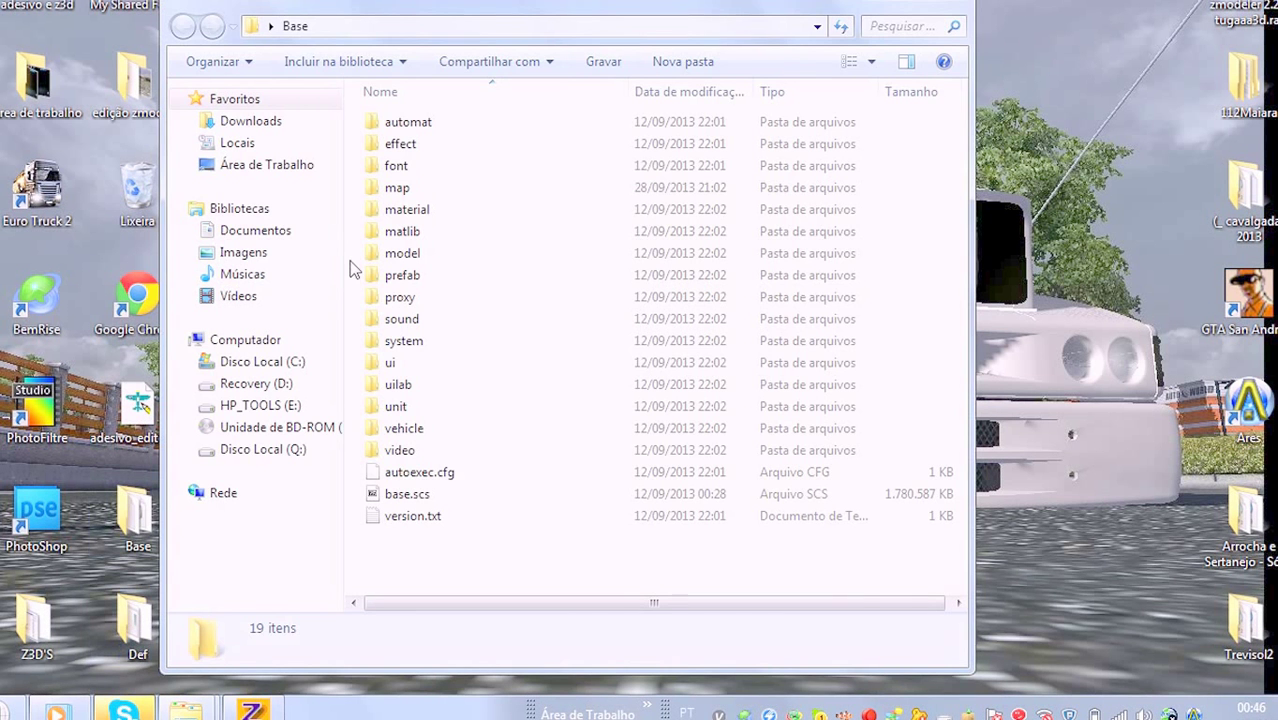
double_click(420, 430)
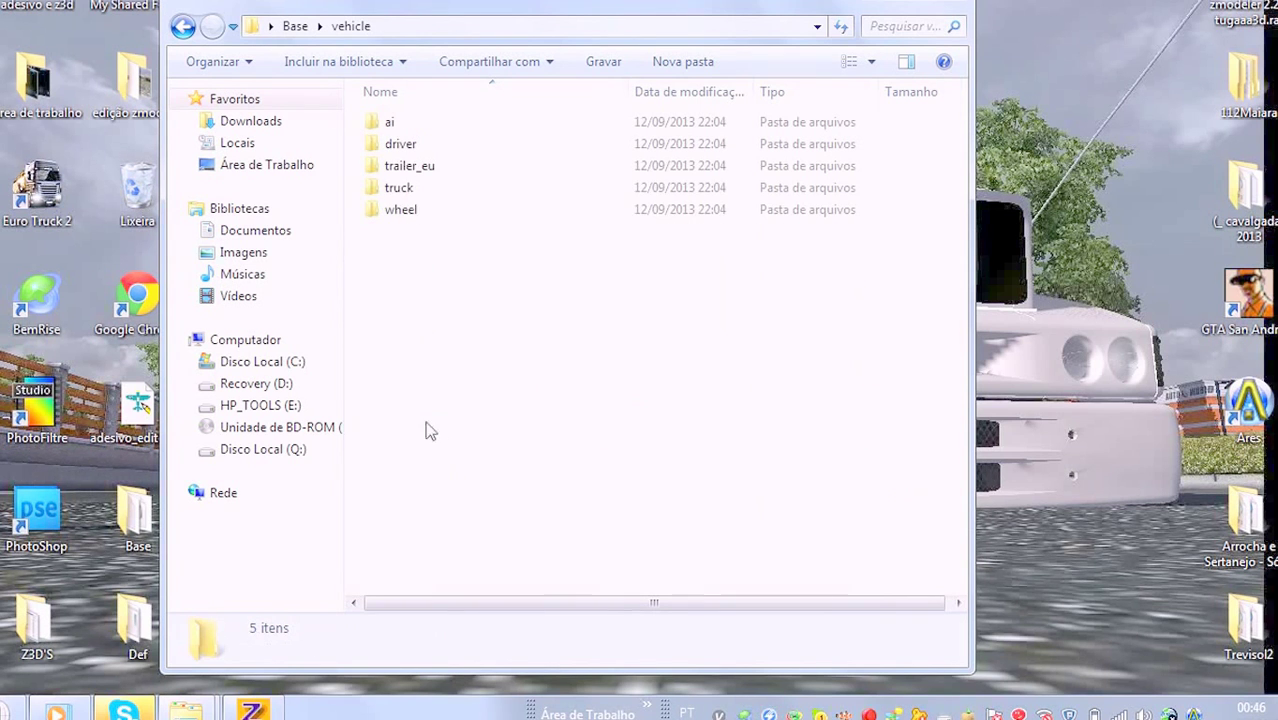
double_click(400, 189)
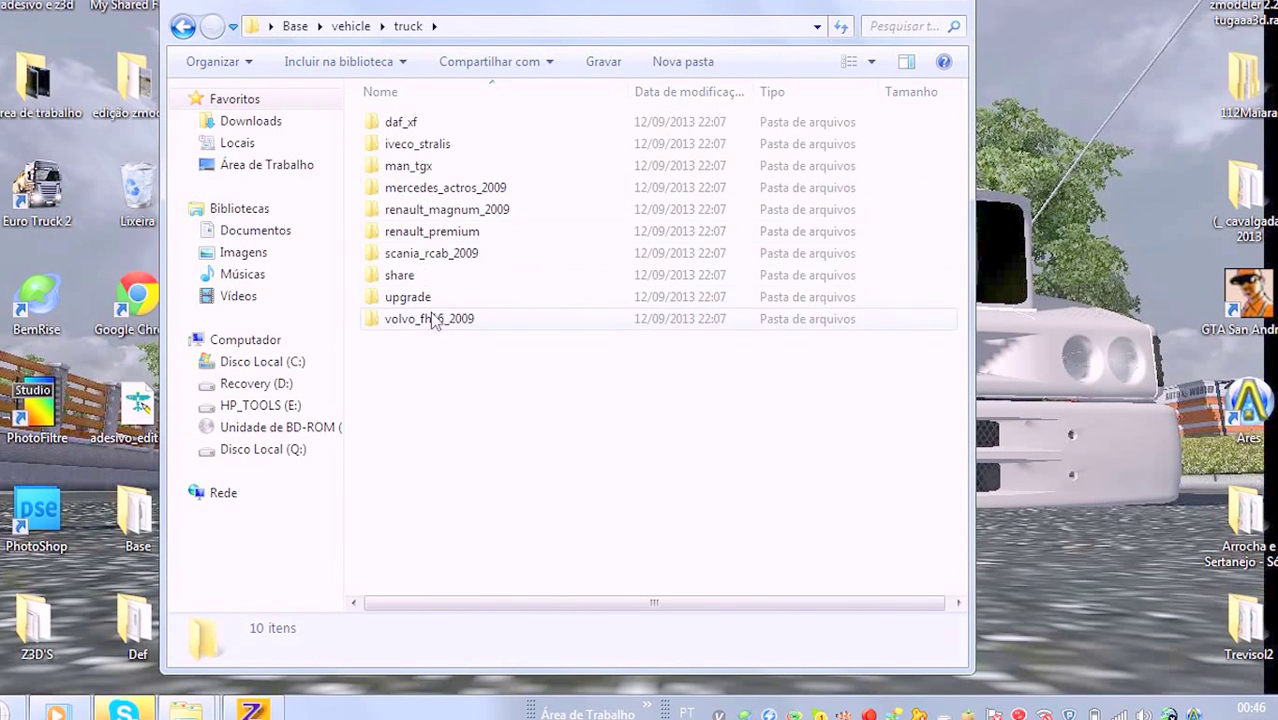
double_click(433, 256)
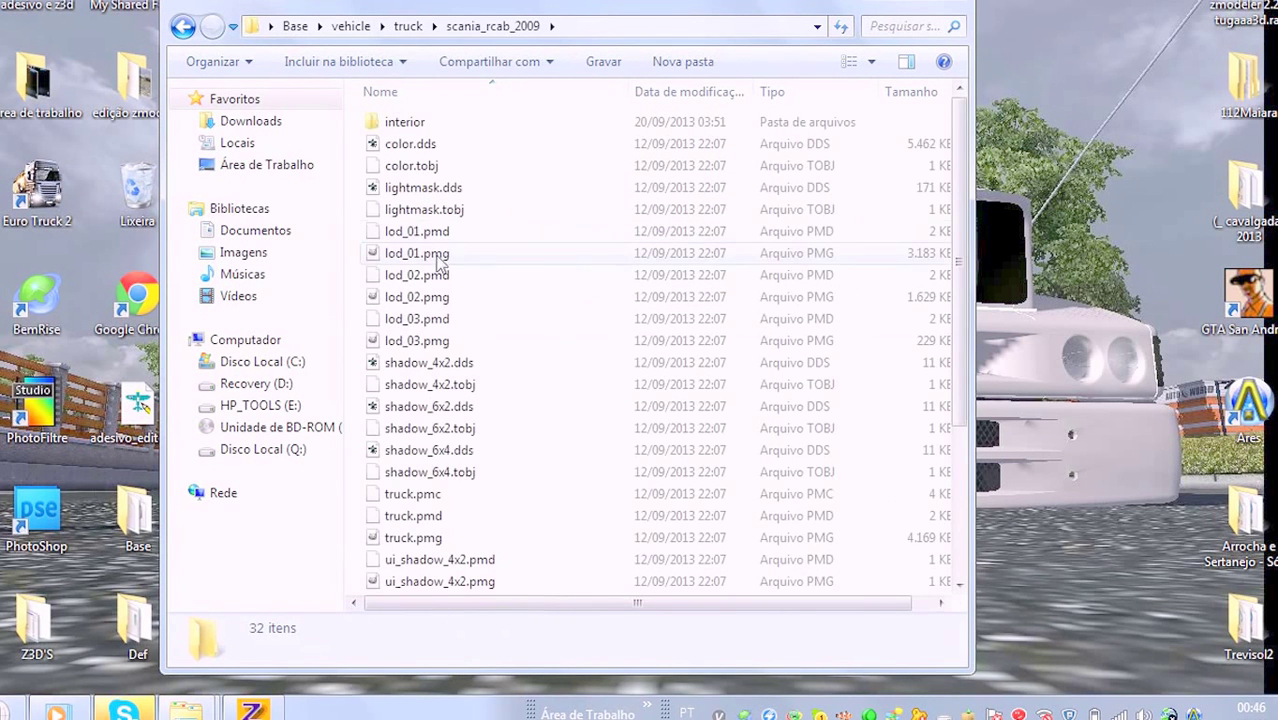
click(423, 146)
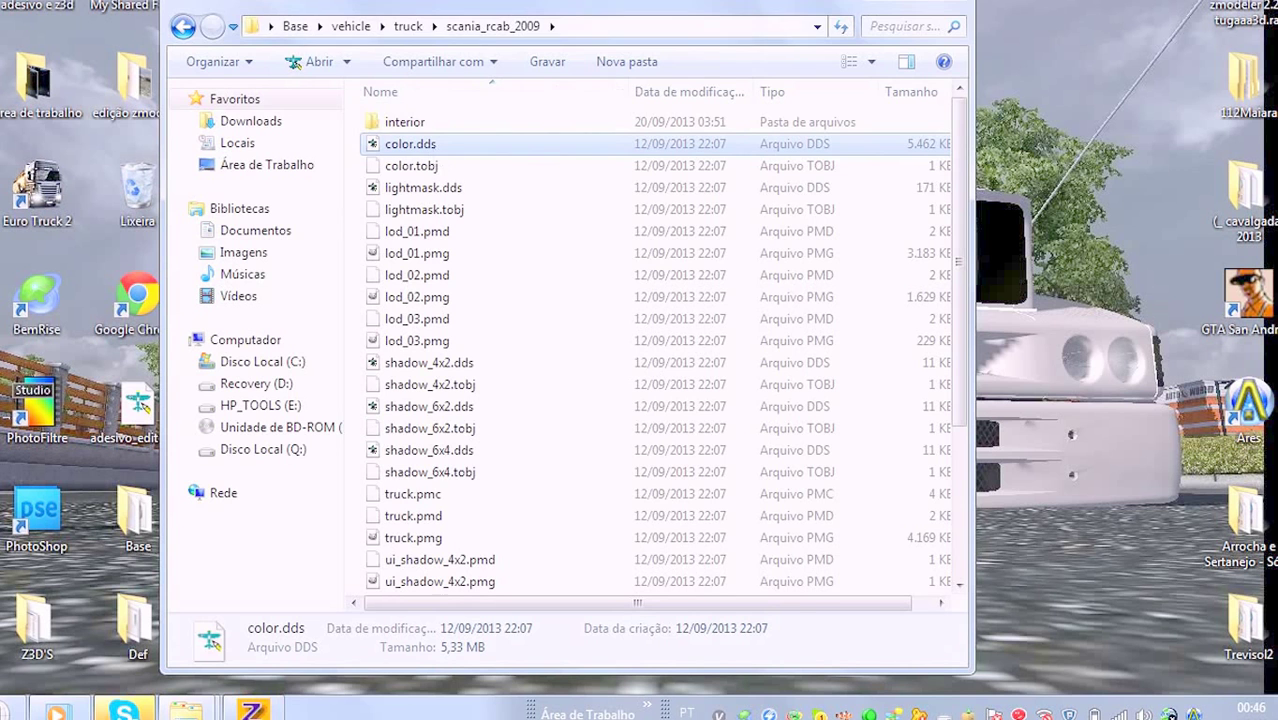
- Check for color.dds in MinhaScania under vehicle/truck/scania_rcab_2009 and switch back to ZModeler
click(934, 2)
click(187, 711)
drag(481, 368, 326, 267)
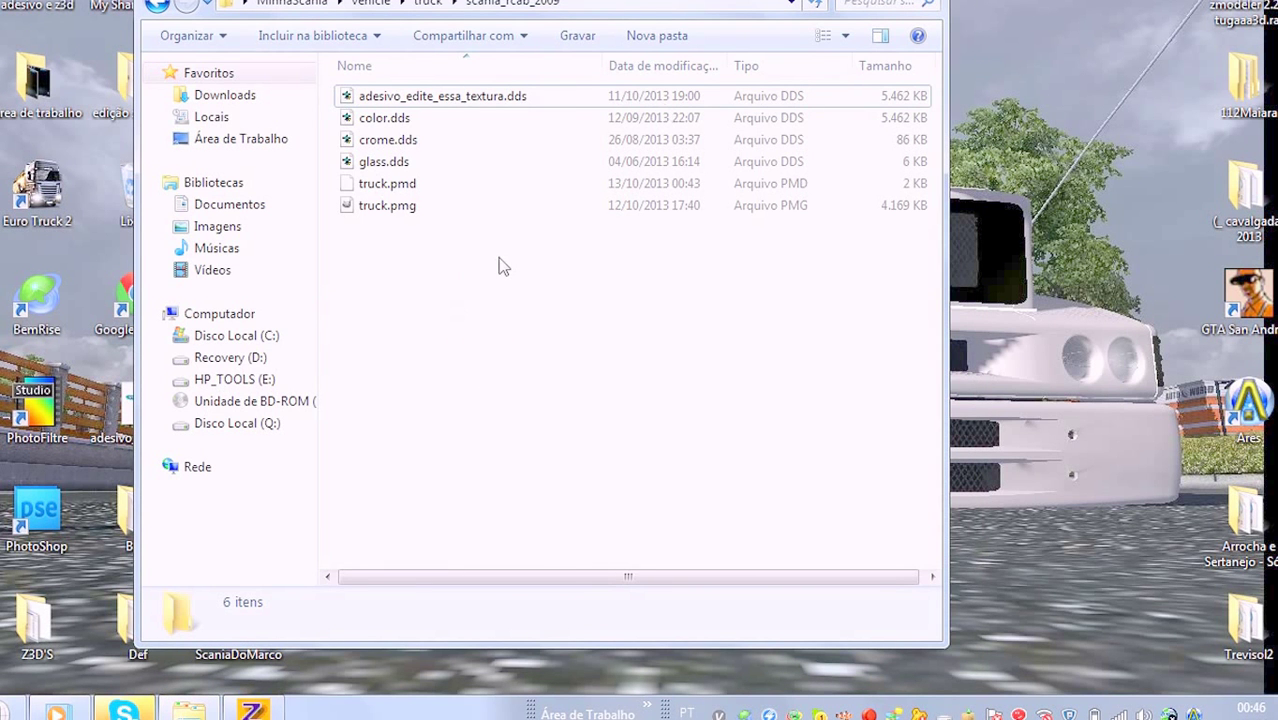
click(388, 120)
click(240, 711)
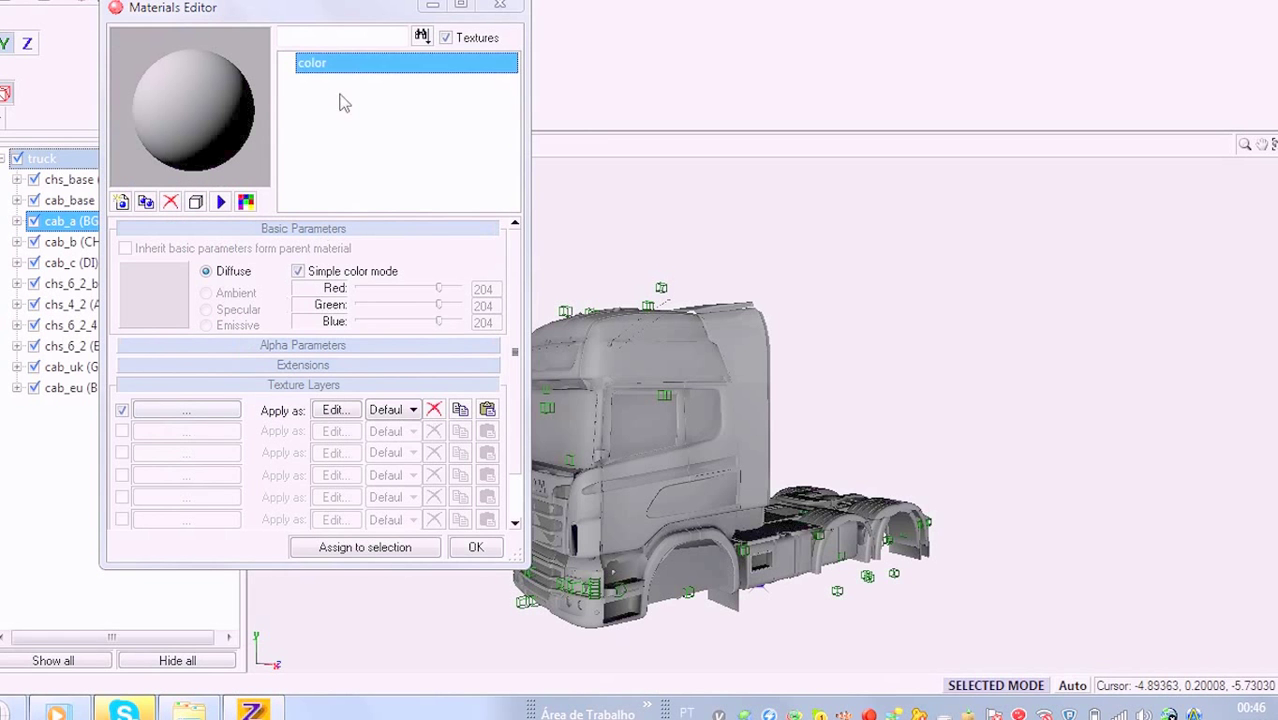
- Disable alpha blending for the color material
click(288, 347)
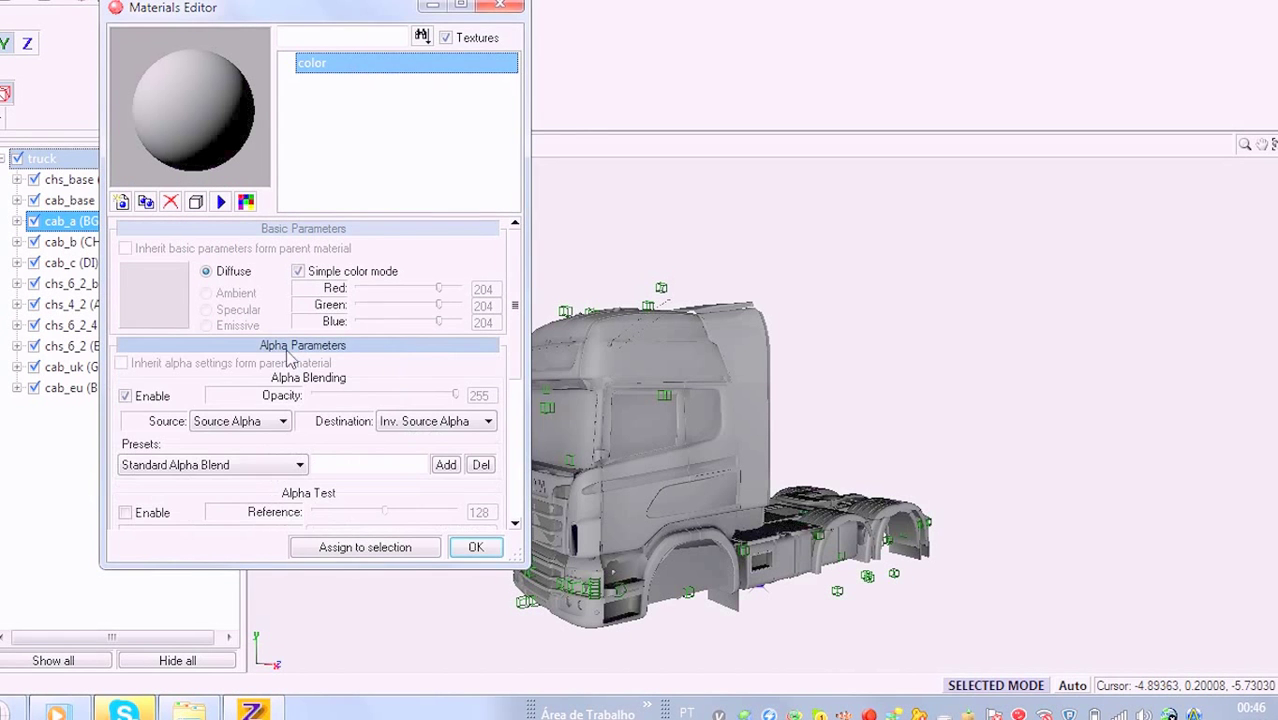
click(126, 398)
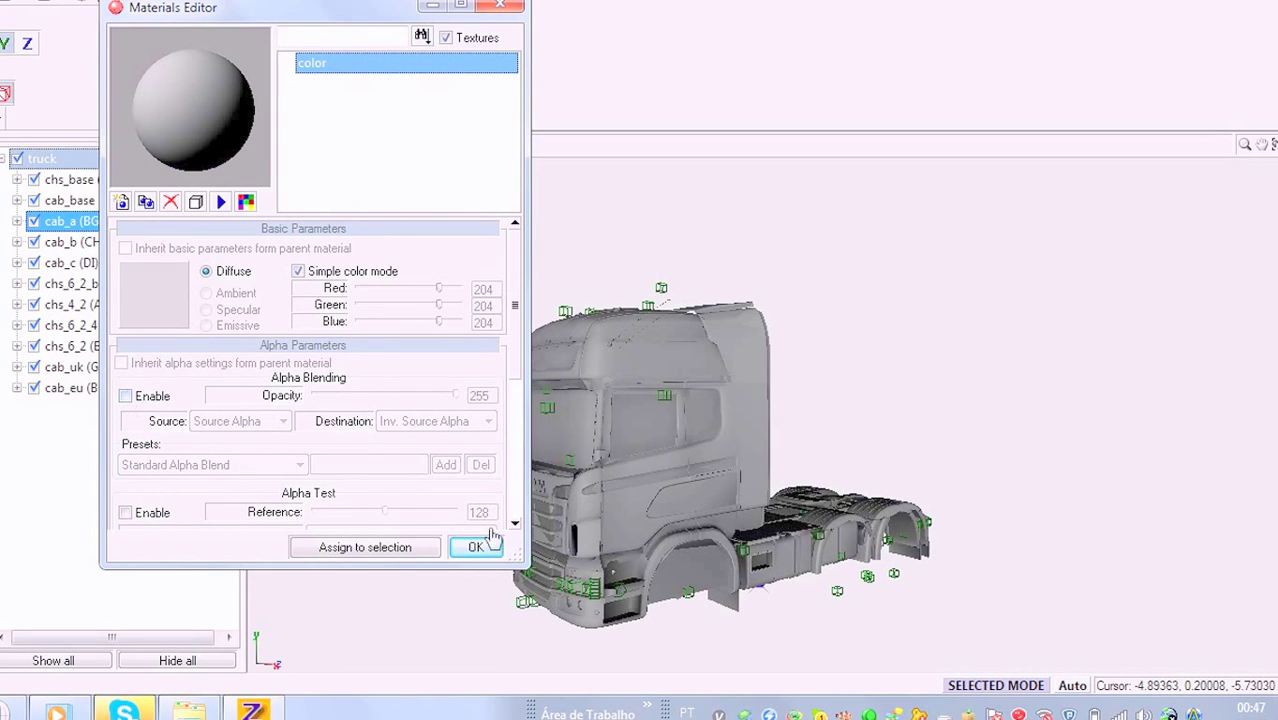
click(267, 347)
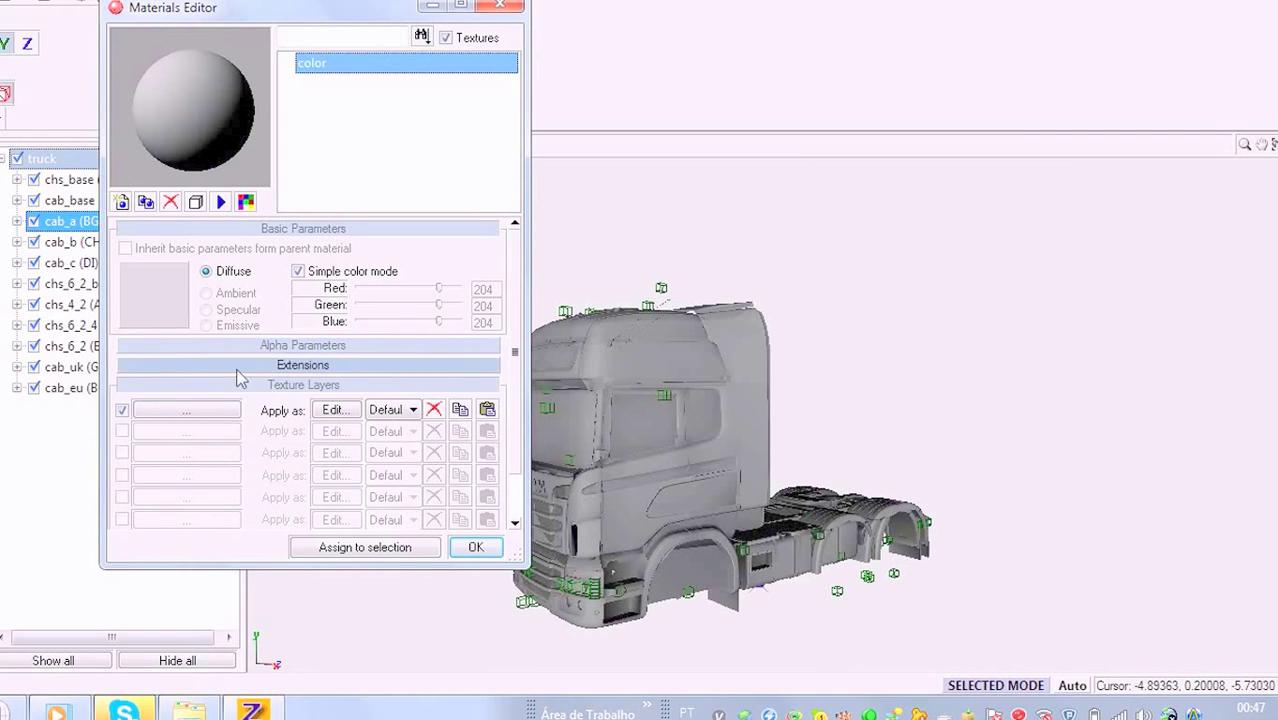
- Add color.dds from MinhaScania/vehicle/truck/scania_rcab_2009 to the available textures for the color material's first texture layer
click(196, 412)
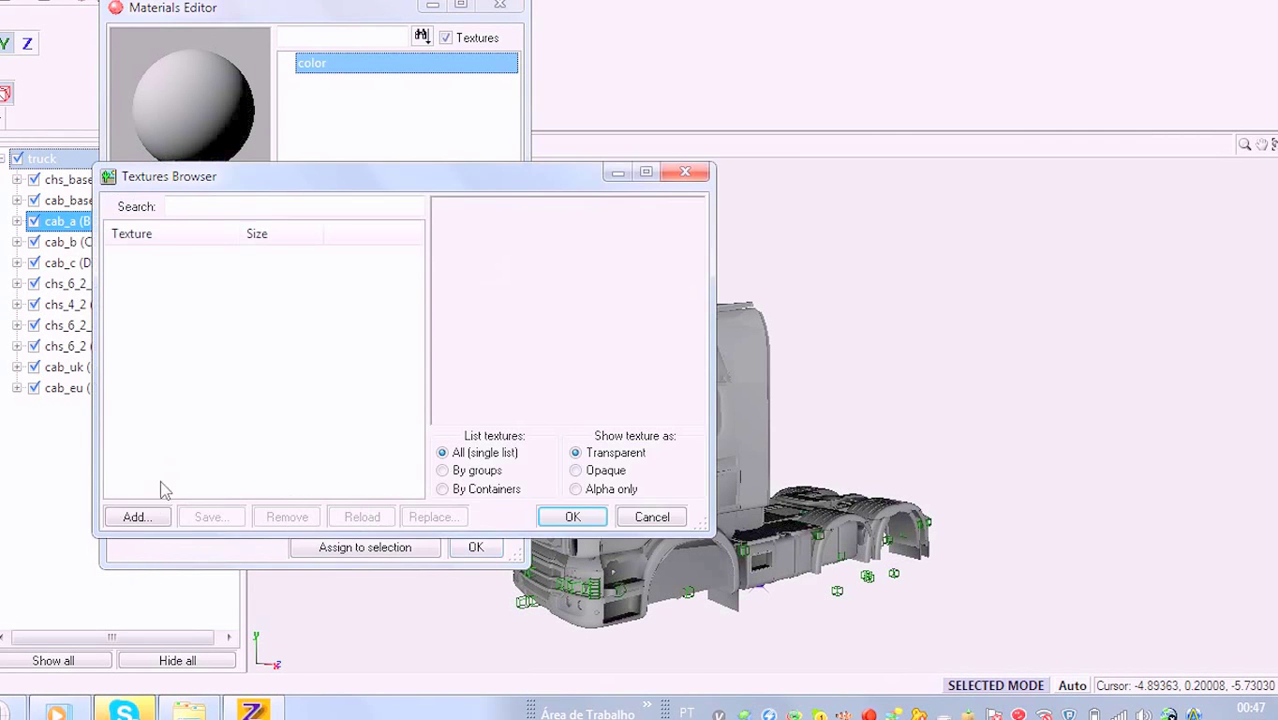
click(140, 518)
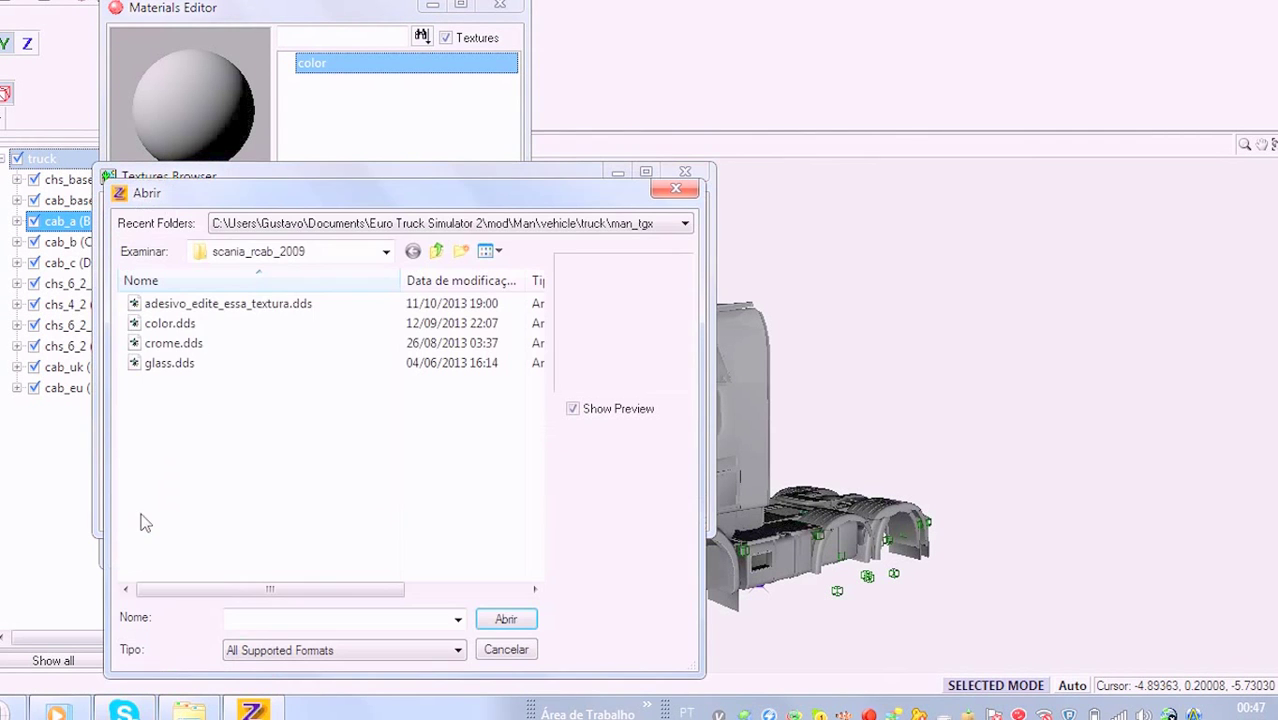
click(304, 255)
click(262, 279)
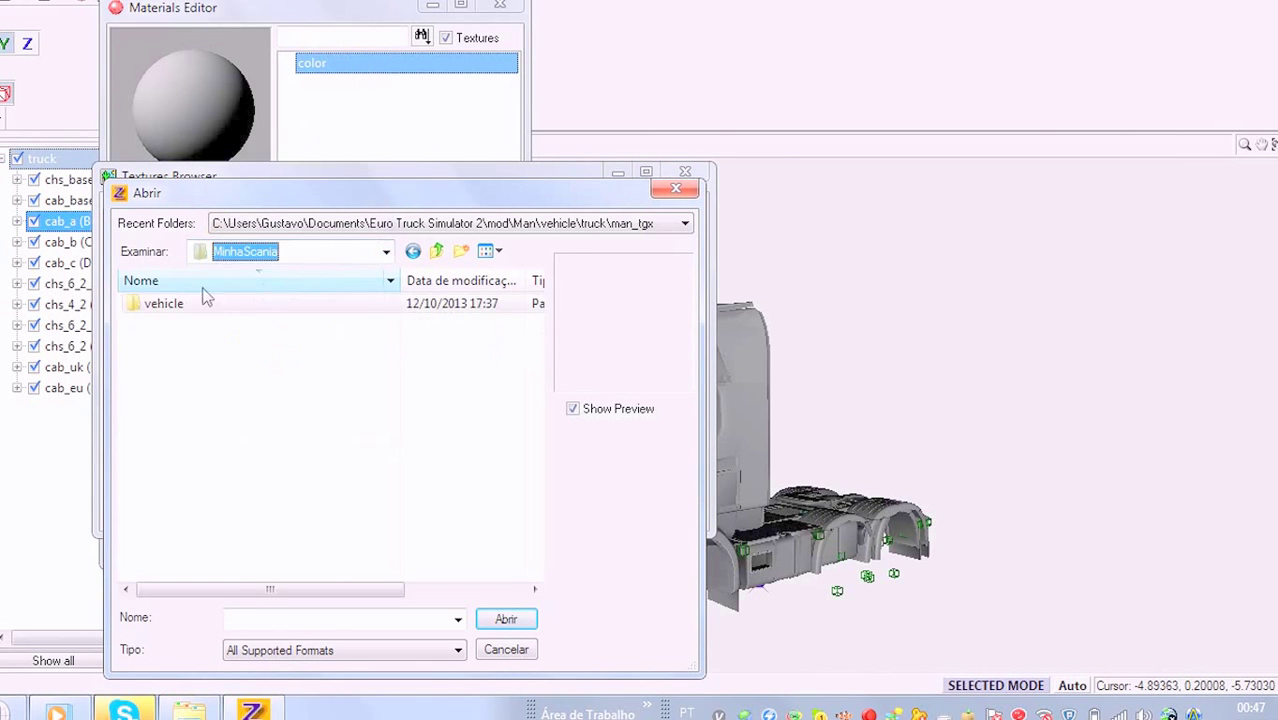
double_click(169, 304)
double_click(168, 308)
double_click(172, 310)
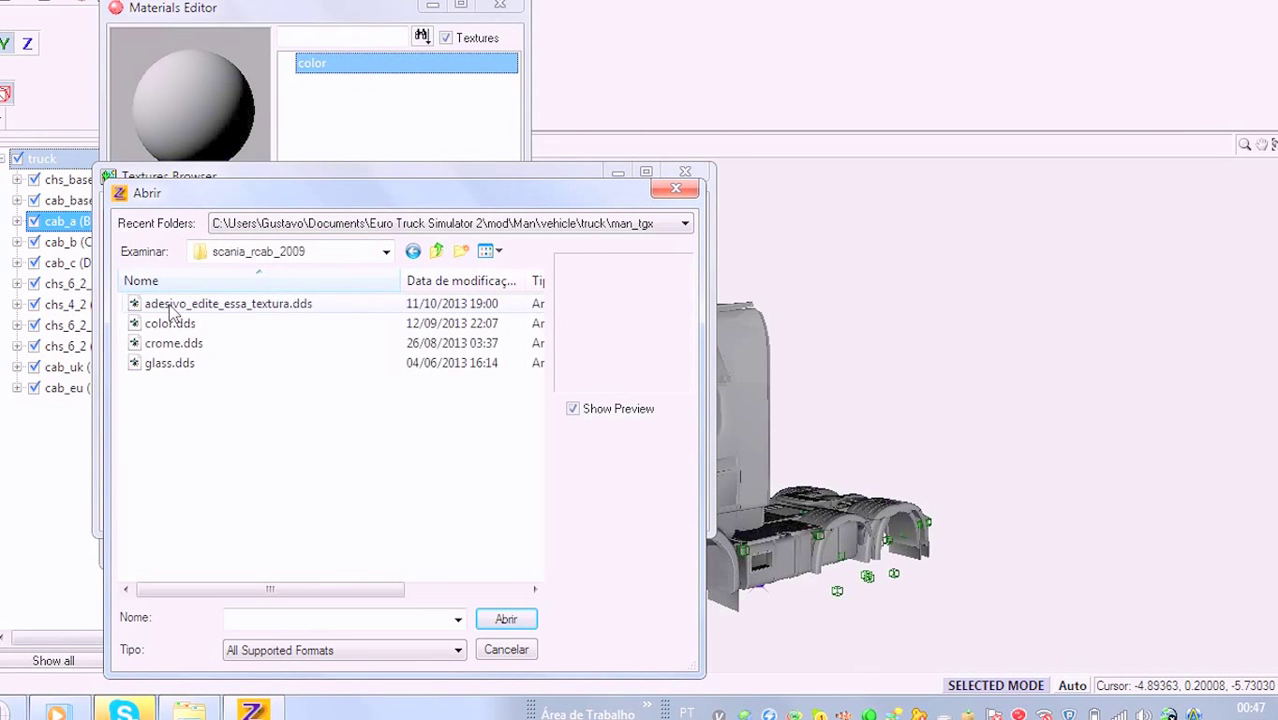
click(187, 329)
click(506, 619)
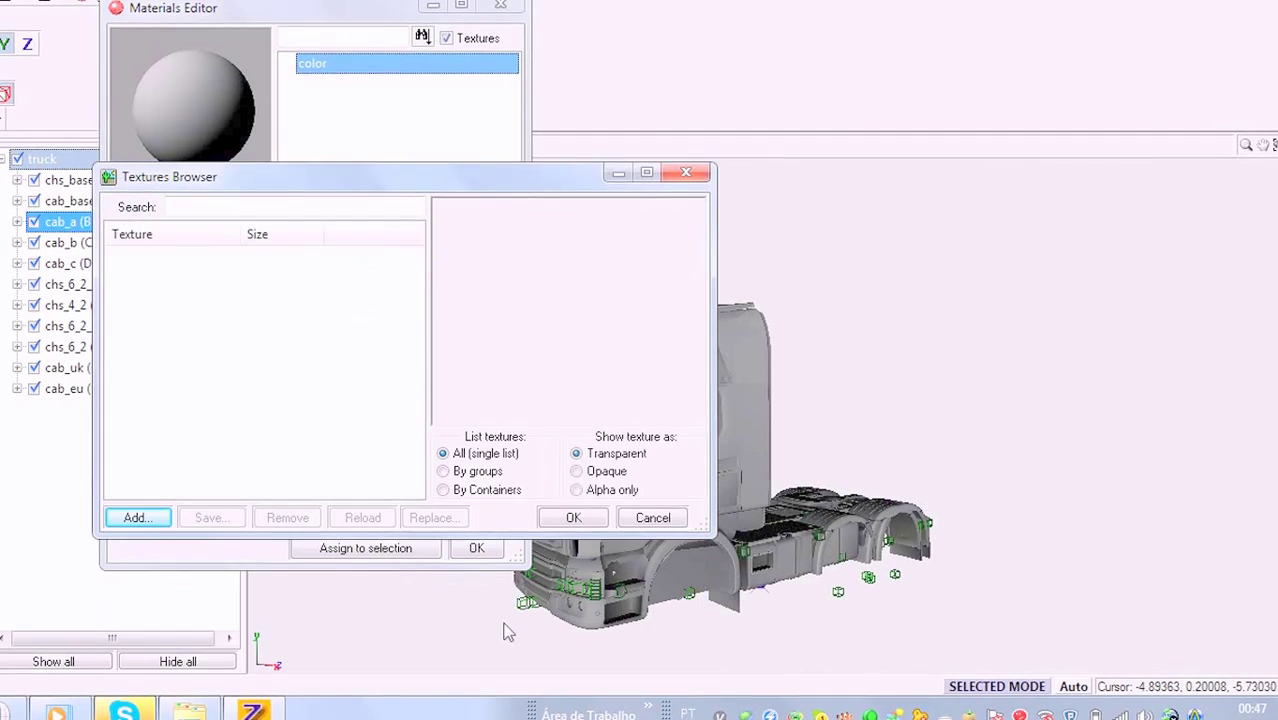
- Show color.dds as opaque, assign it to the color material and close the Materials Editor
click(616, 478)
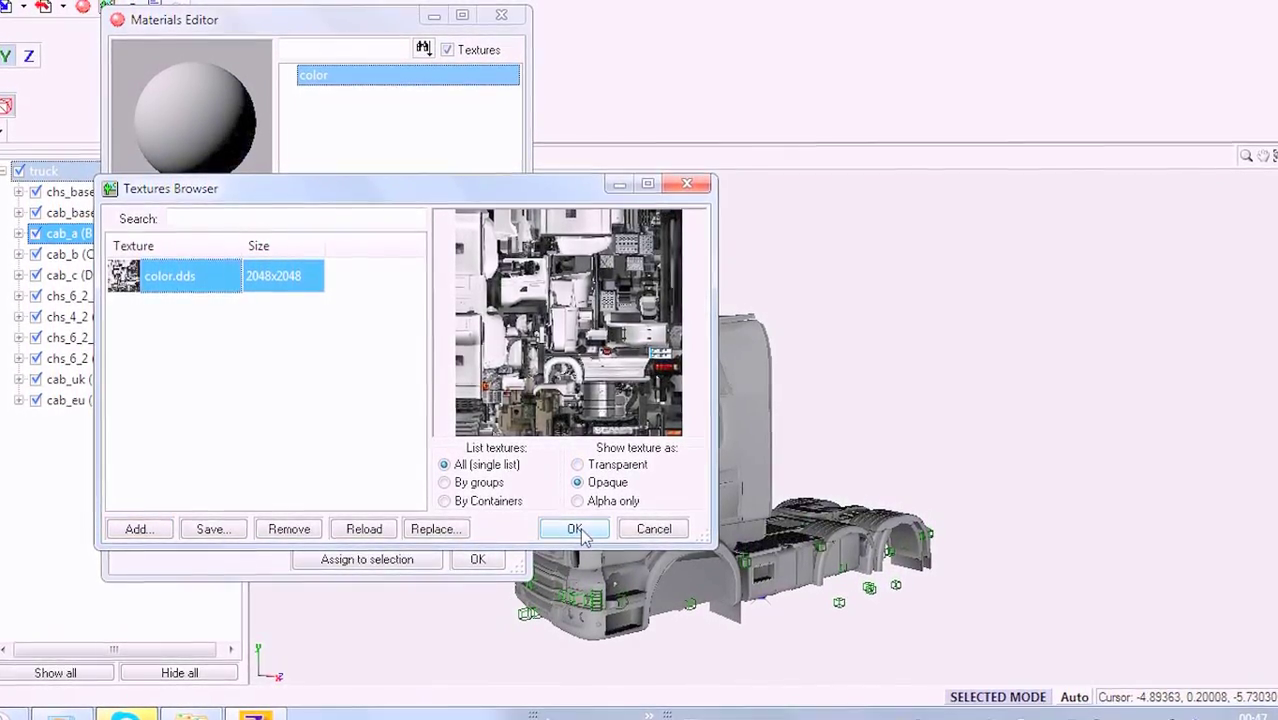
click(575, 527)
click(491, 559)
middle_drag(562, 525, 662, 529)
right_drag(660, 533, 573, 531)
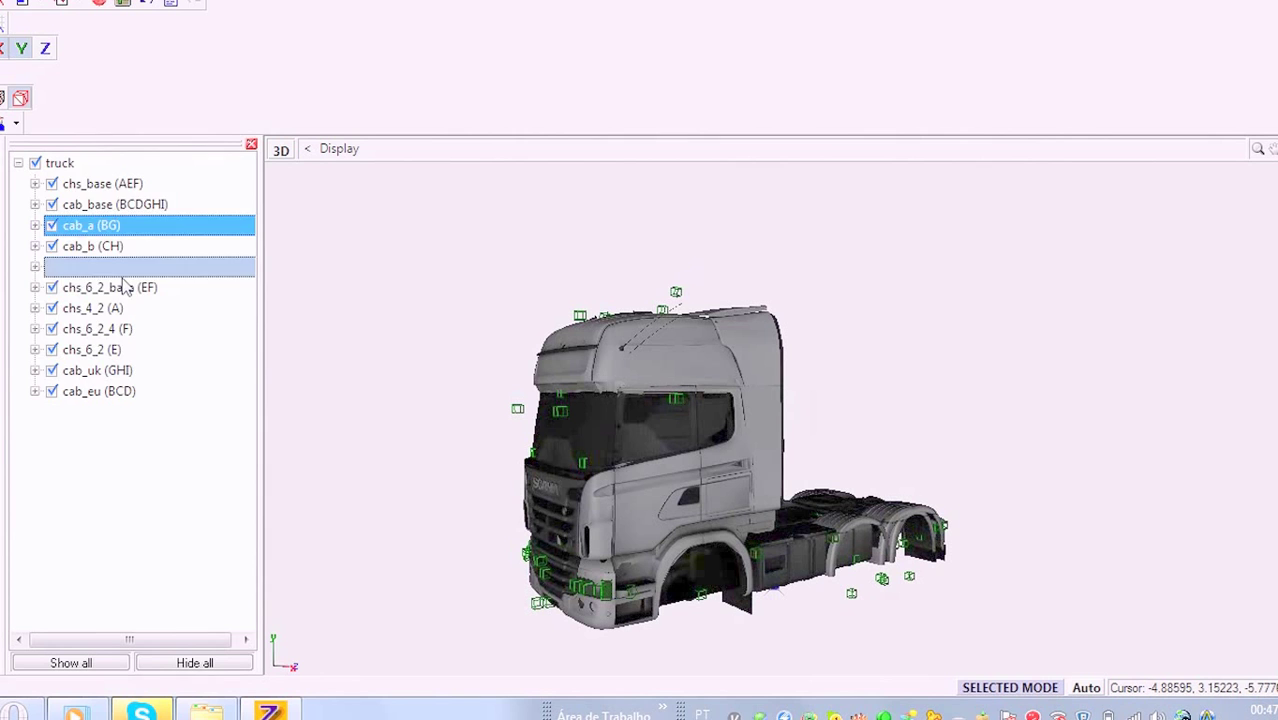
- Hide the SOMBRA shadow meshes in the chs_base, cab_base, cab_a, cab_b and cab_c groups
click(35, 184)
click(90, 224)
click(35, 184)
click(36, 204)
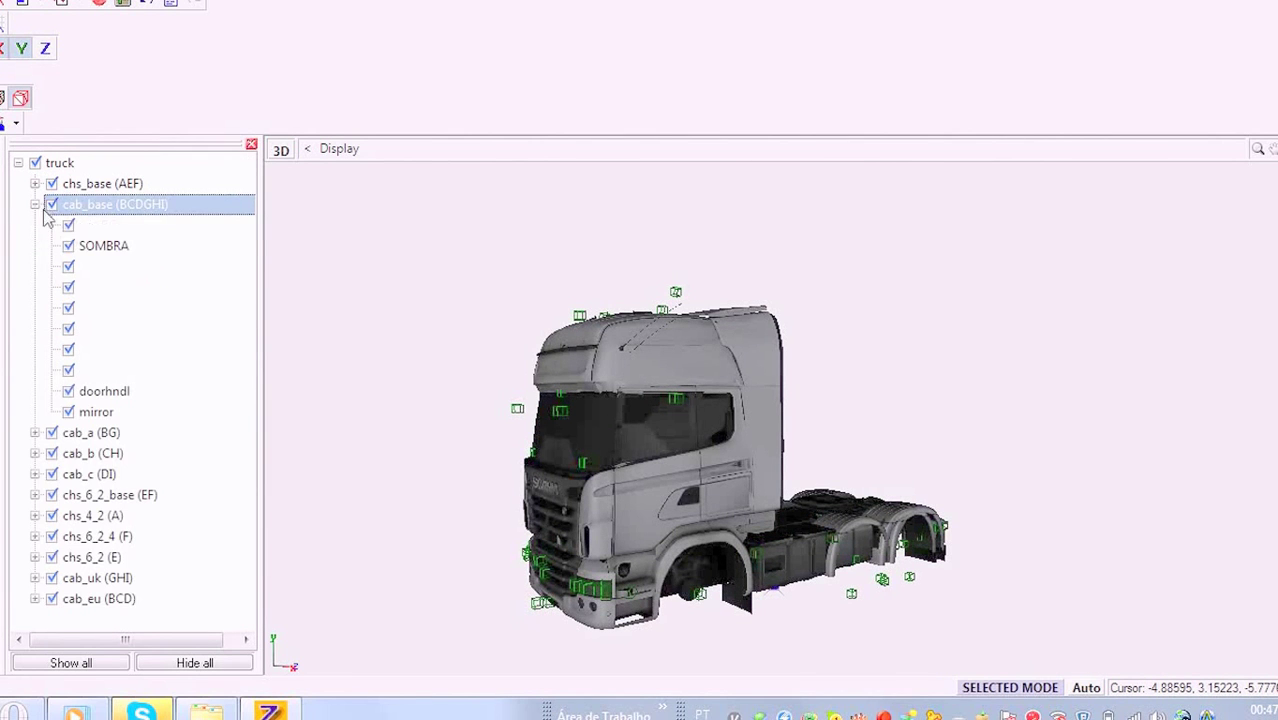
click(35, 204)
click(35, 225)
click(35, 225)
click(35, 245)
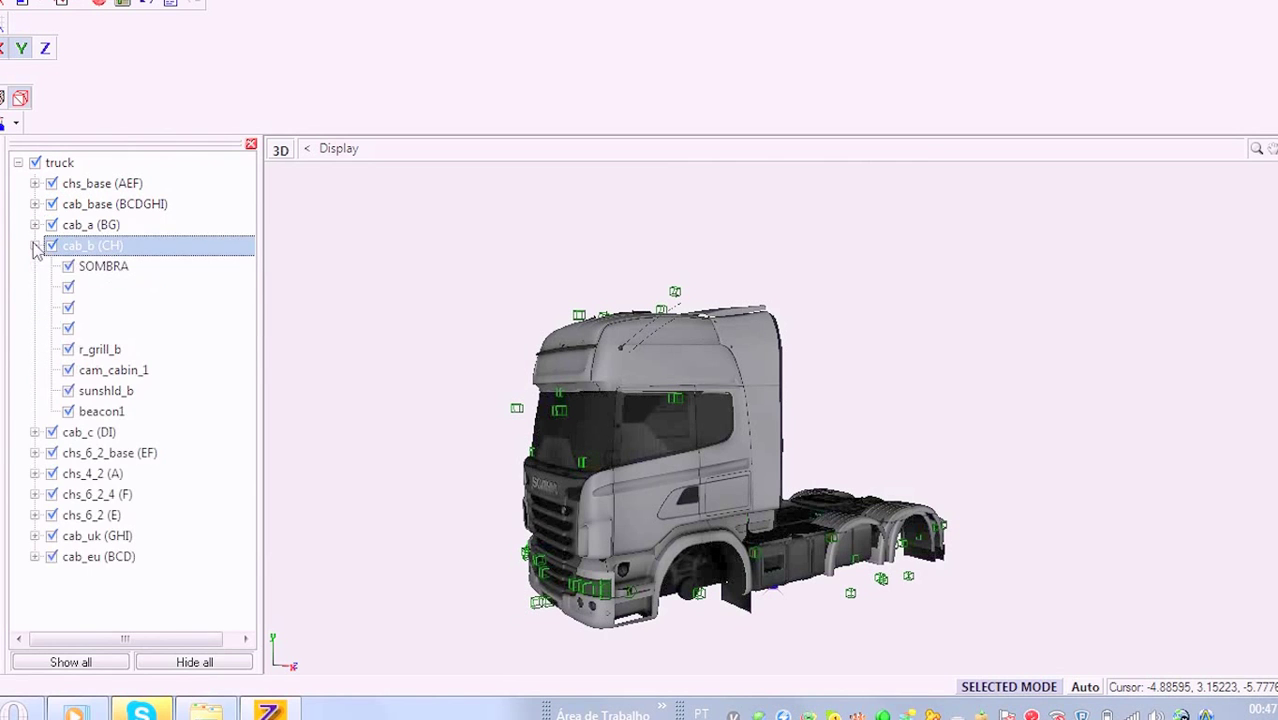
click(35, 245)
click(35, 266)
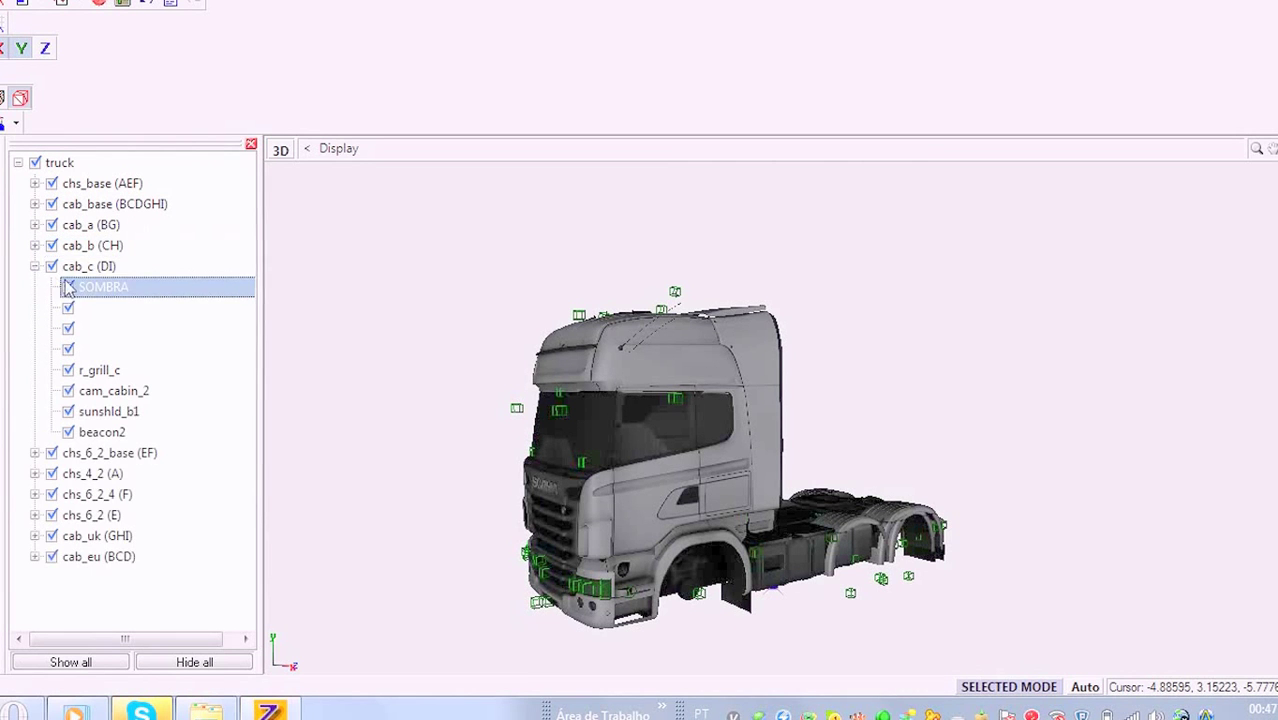
click(35, 266)
- Hide the SOMBRA shadow meshes in the remaining chassis groups chs_6_2_base, chs_4_2, chs_6_2_4 and chs_6_2
click(35, 287)
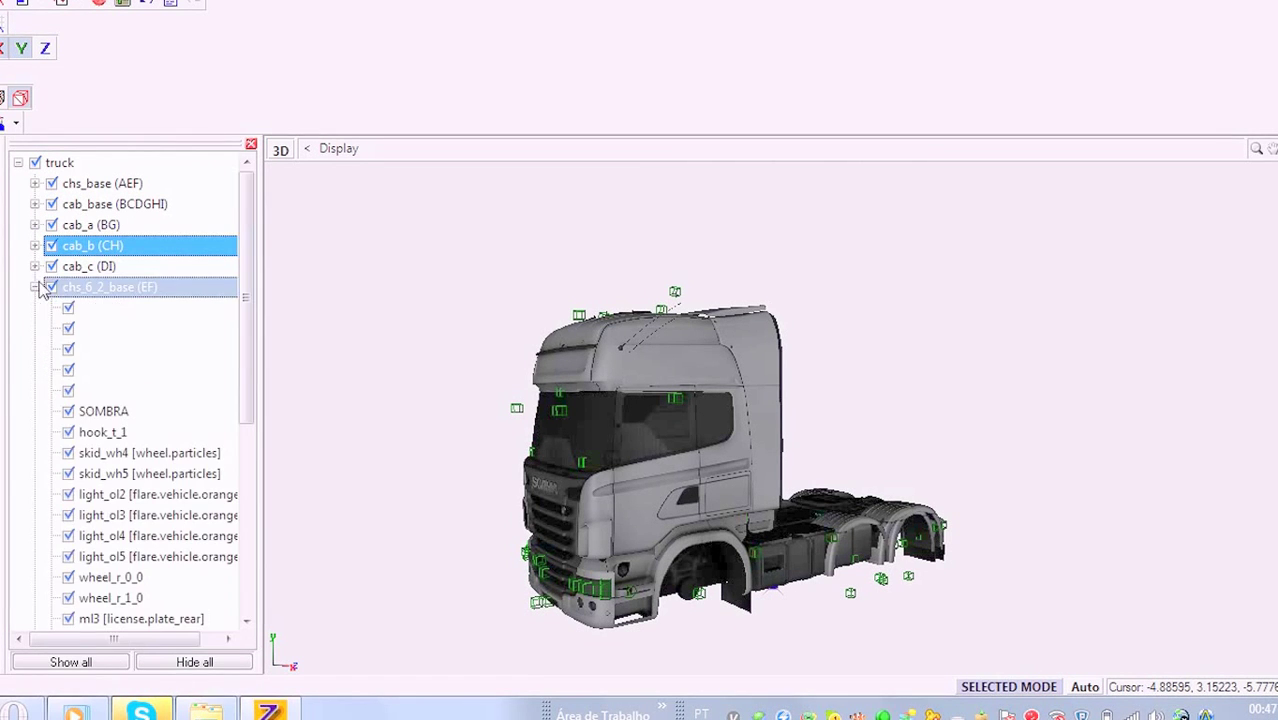
click(35, 287)
click(35, 308)
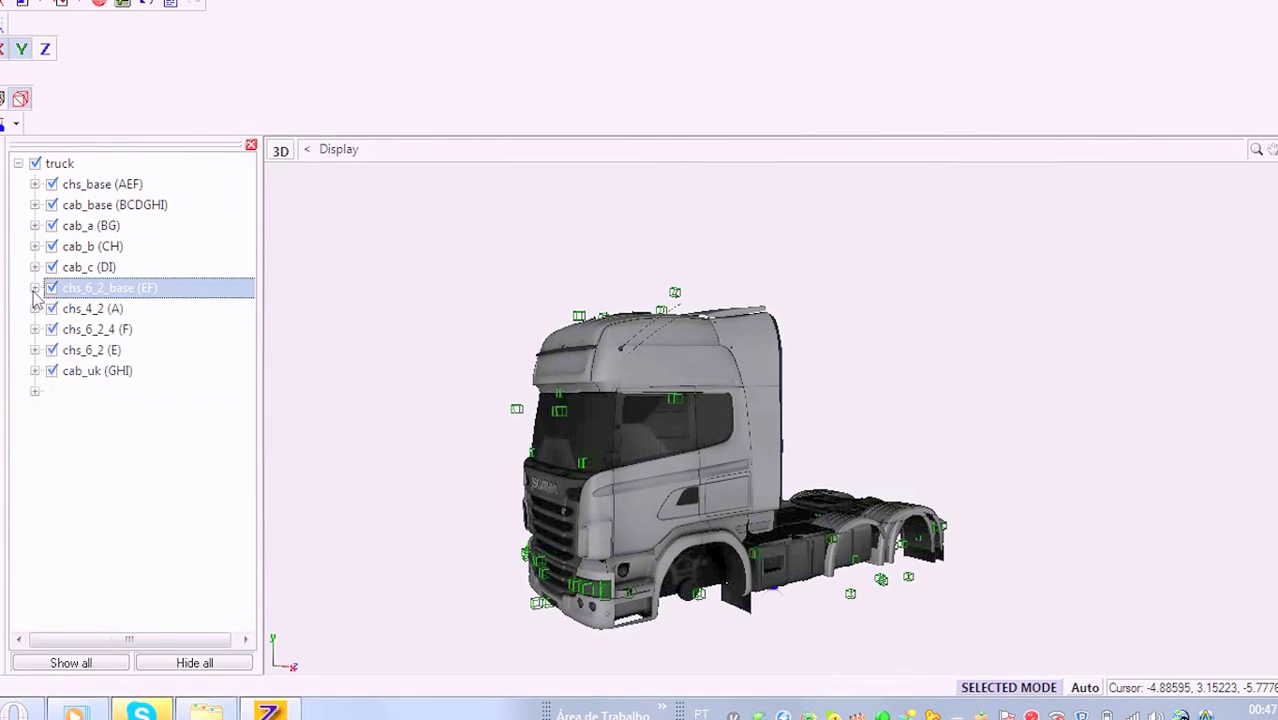
click(36, 309)
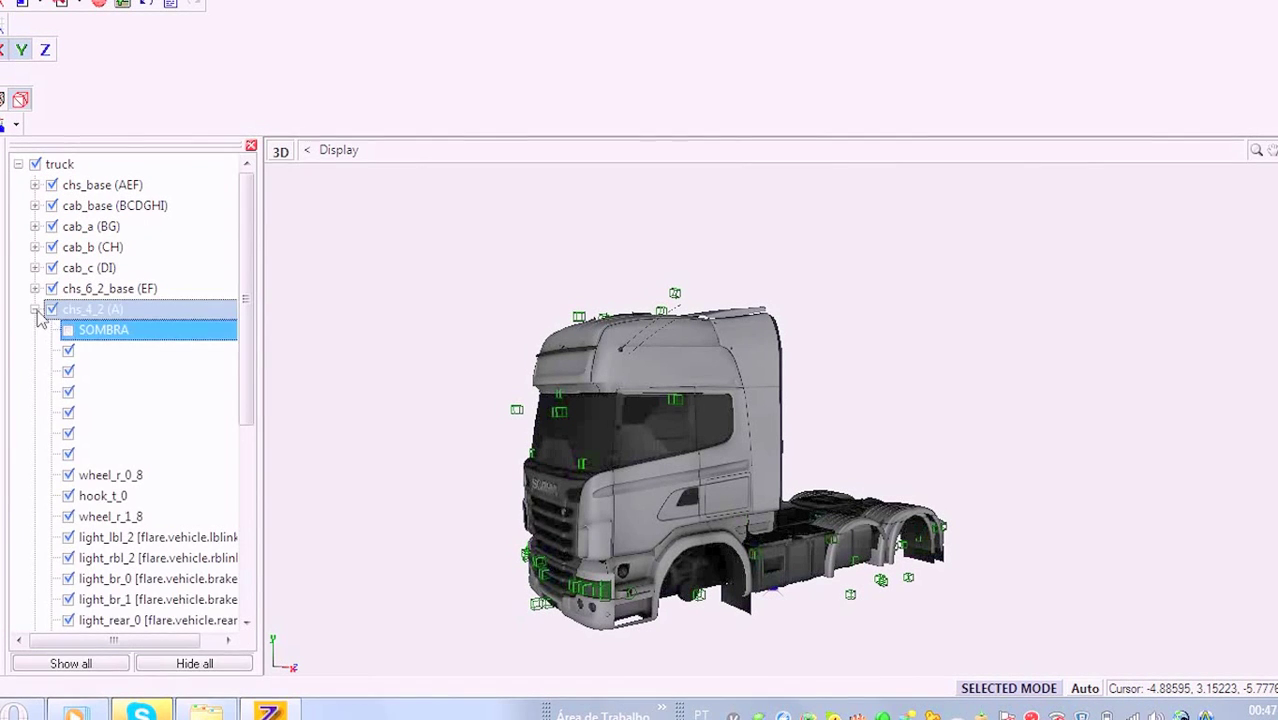
click(36, 330)
click(36, 330)
click(36, 350)
middle_drag(536, 502, 735, 418)
scroll(592, 486, up, 3)
scroll(783, 386, down, 2)
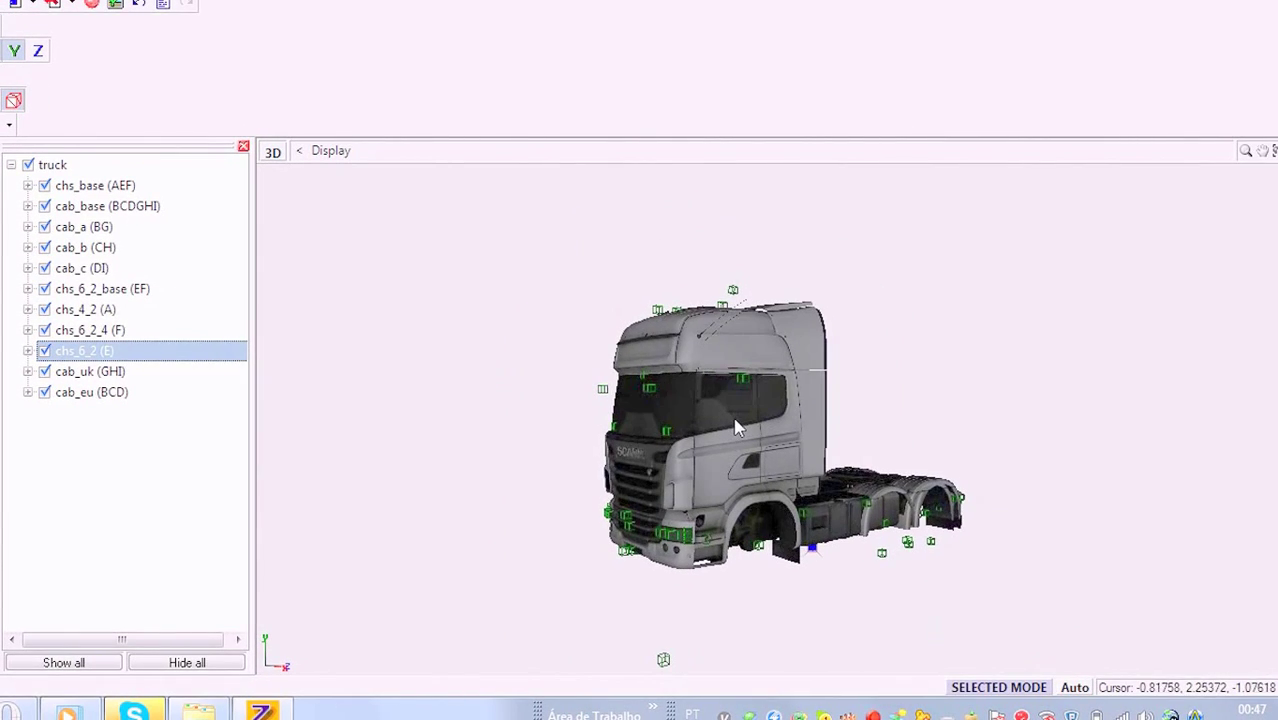
- Create a new material named glass in the Materials Editor and review its alpha parameters
click(91, 4)
click(98, 226)
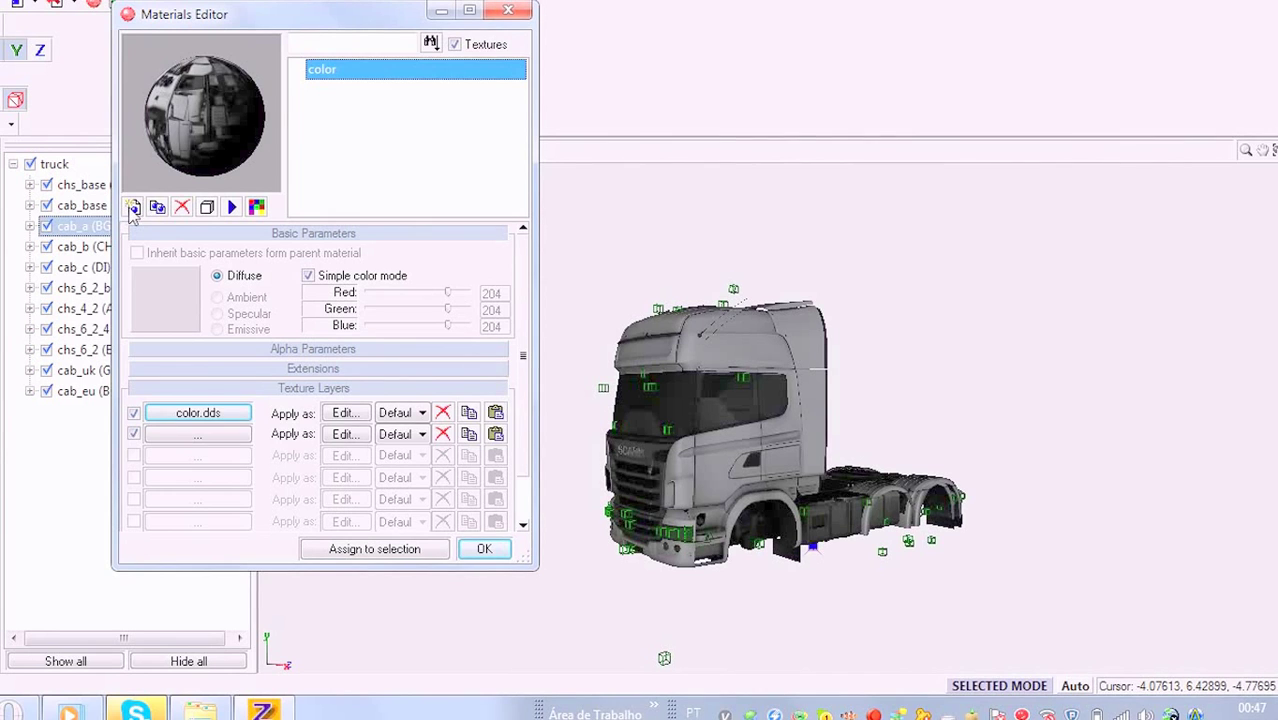
click(133, 209)
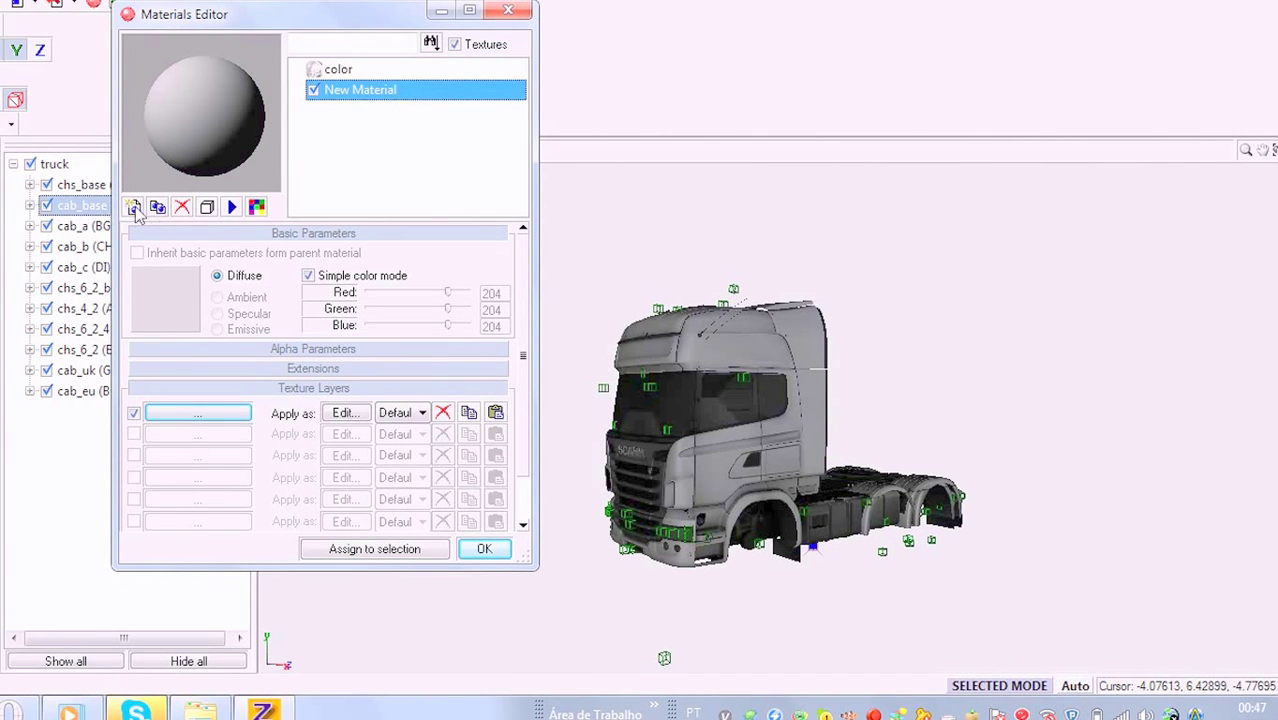
click(416, 89)
text(glas)
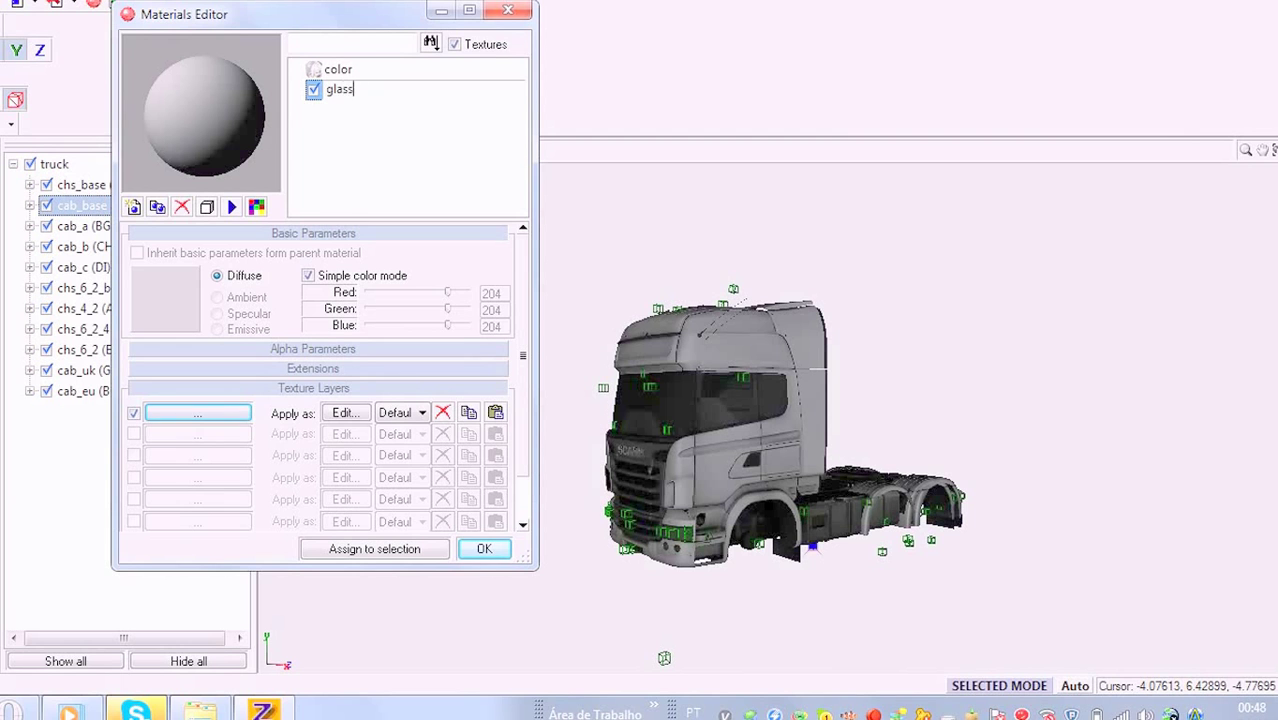
text(s)
key(Return)
click(312, 348)
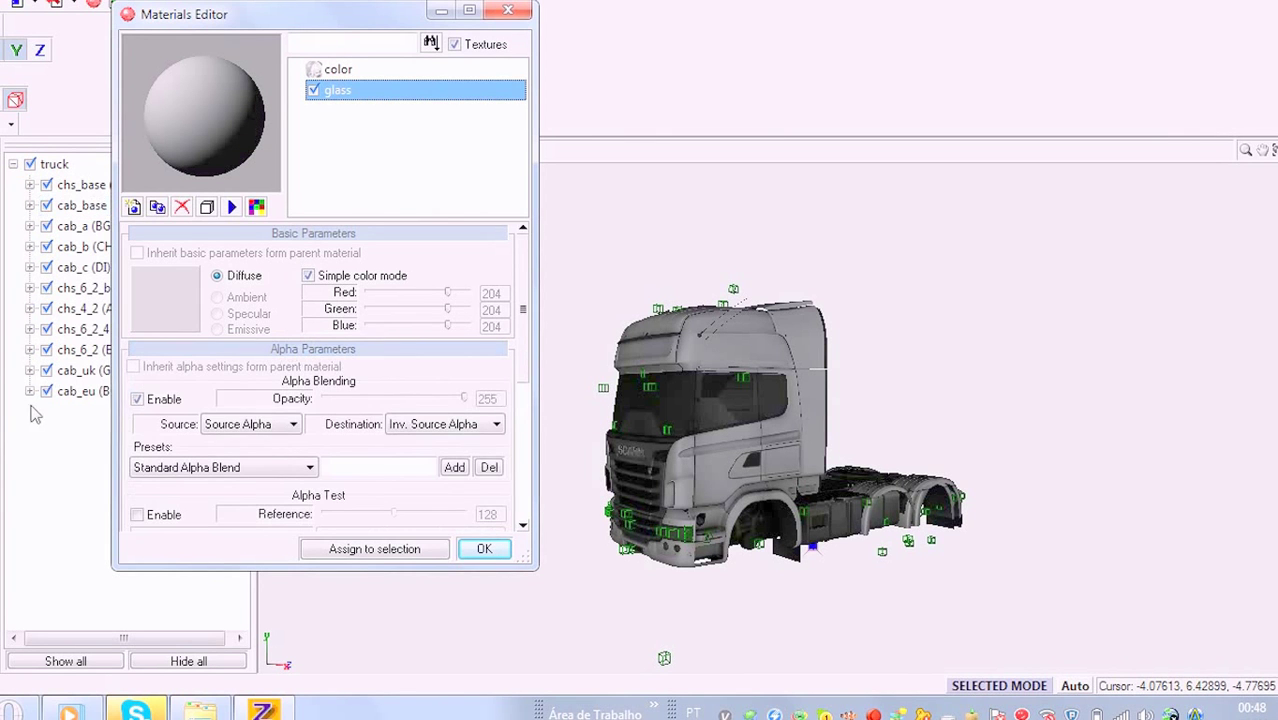
click(195, 349)
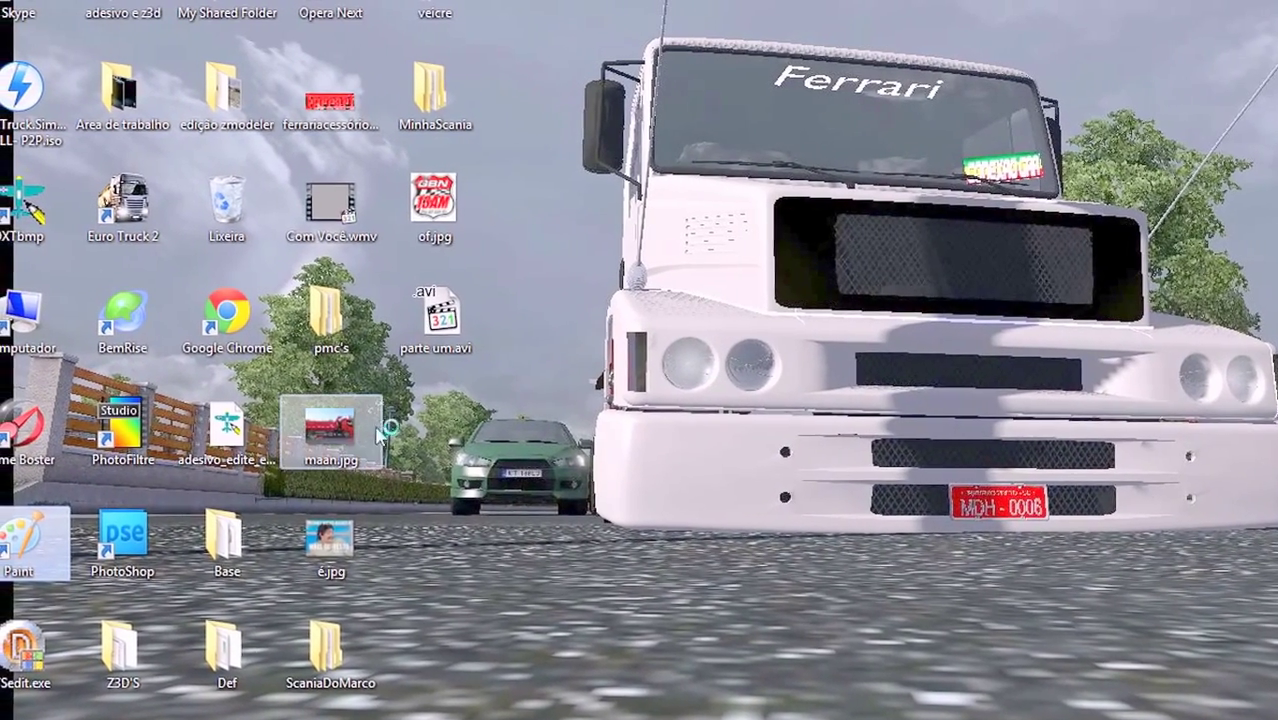
- Switch to Paint, make a solid black 72 × 71 px image, save it on the desktop as pp.png and close Paint
double_click(323, 428)
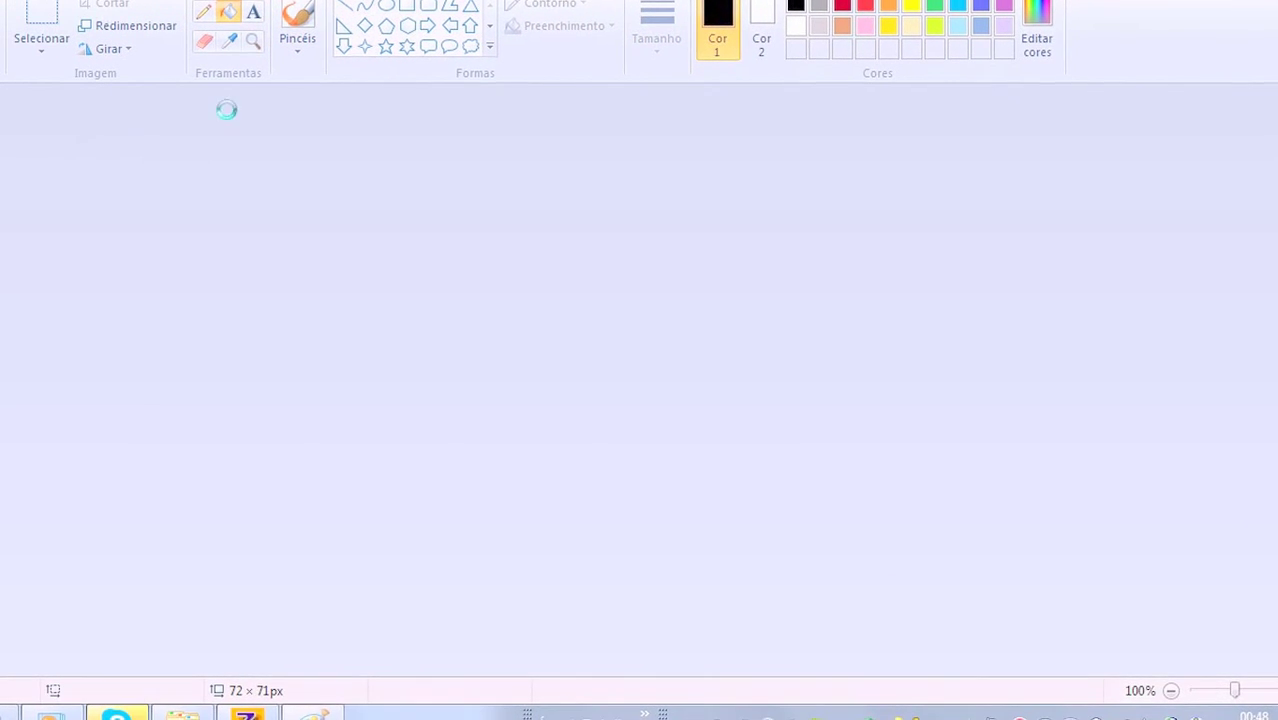
key(ctrl+s)
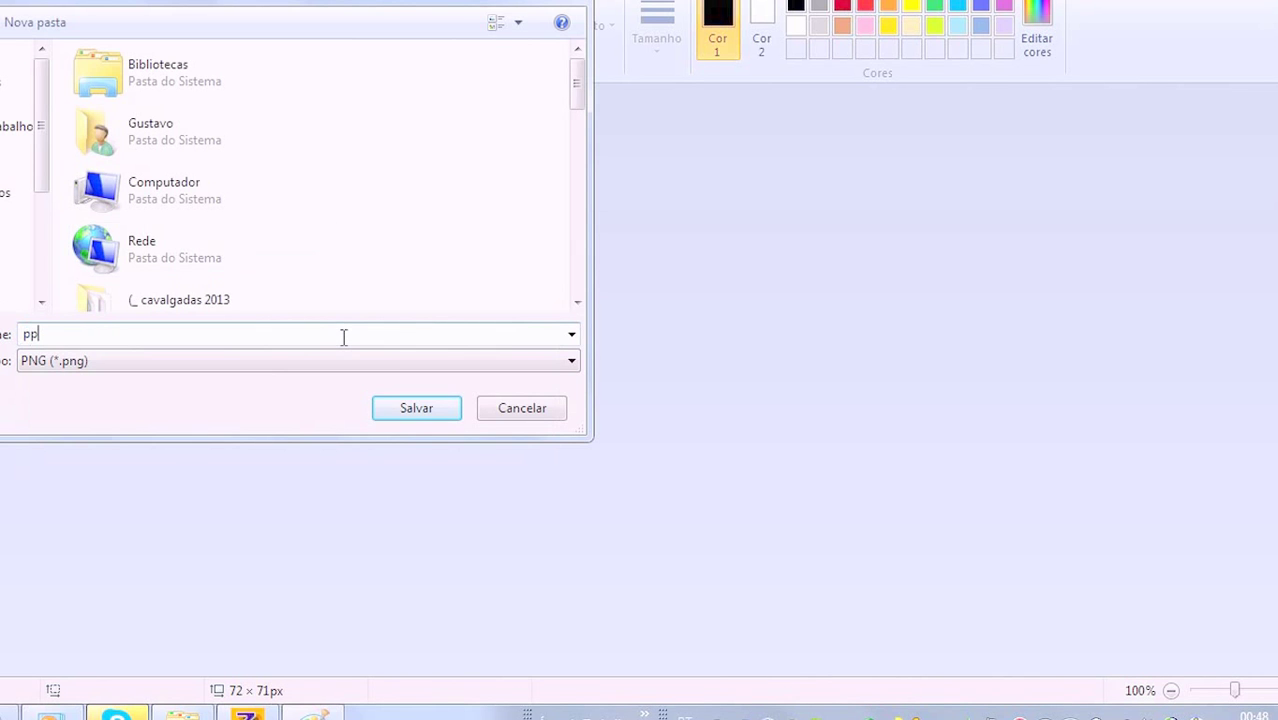
key(Return)
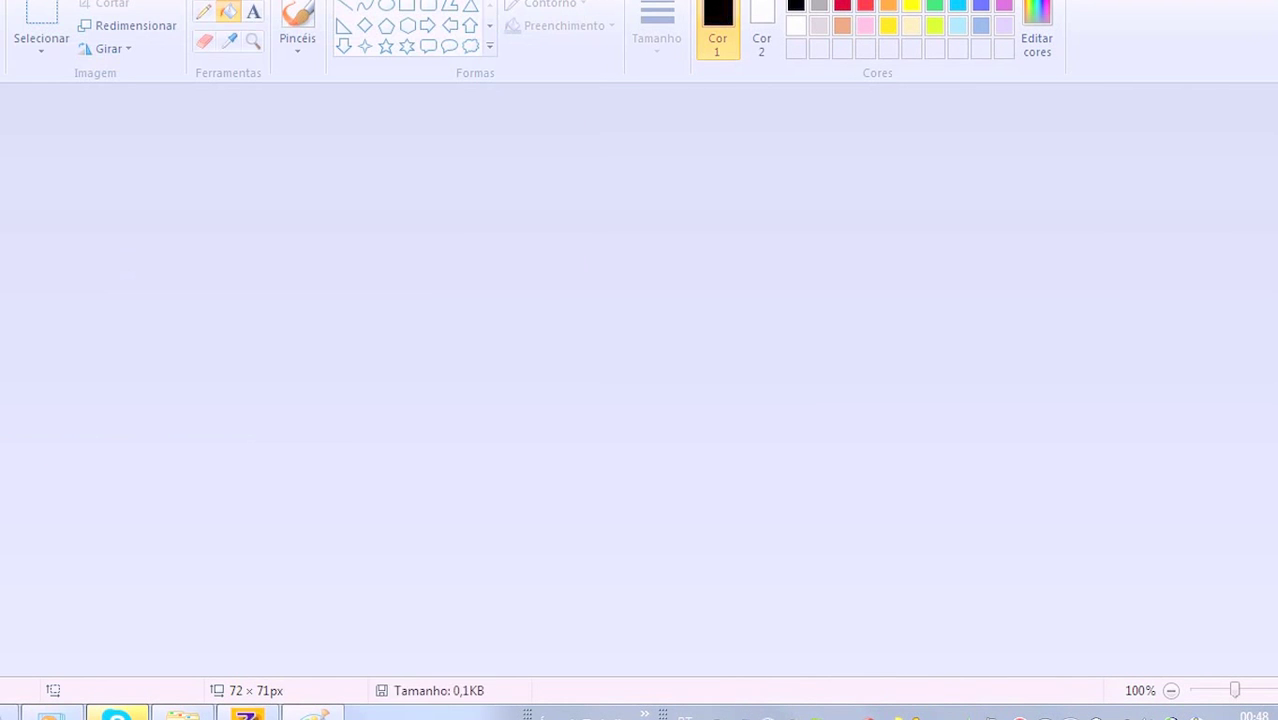
key(alt+F4)
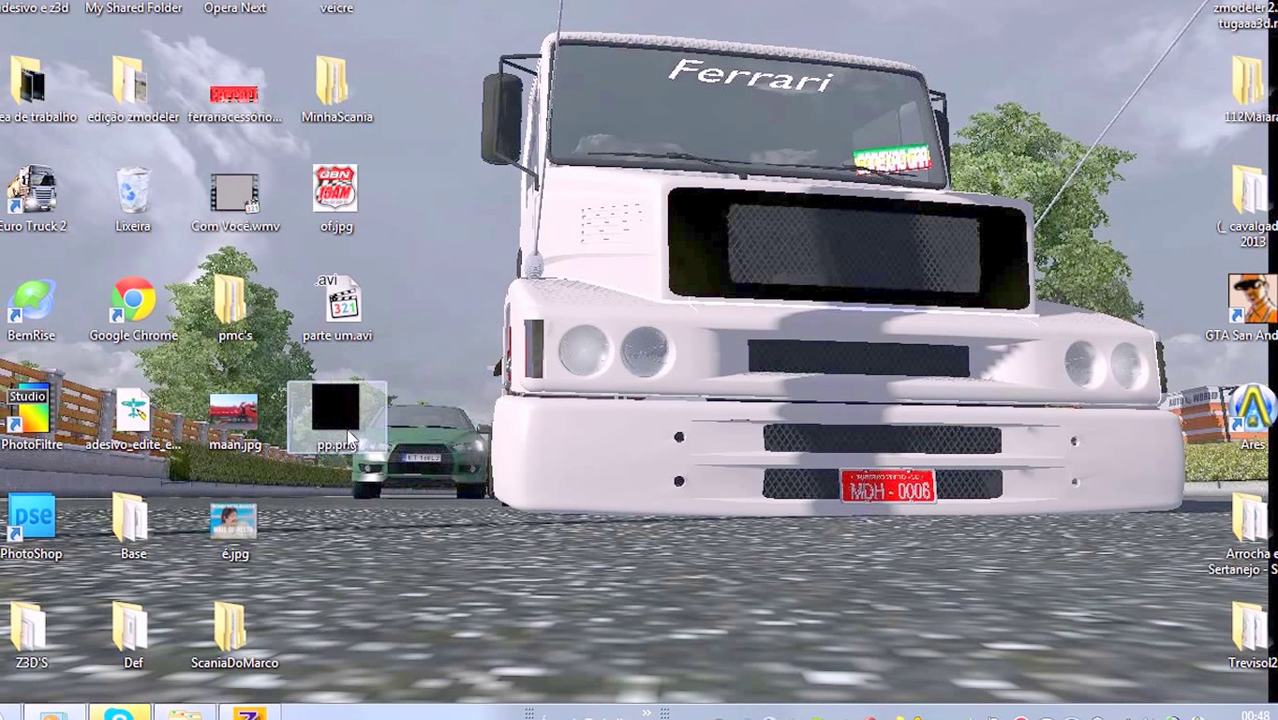
- Open pp.png from the desktop in DXTBmp and dismiss the startup errors
drag(362, 437, 12, 225)
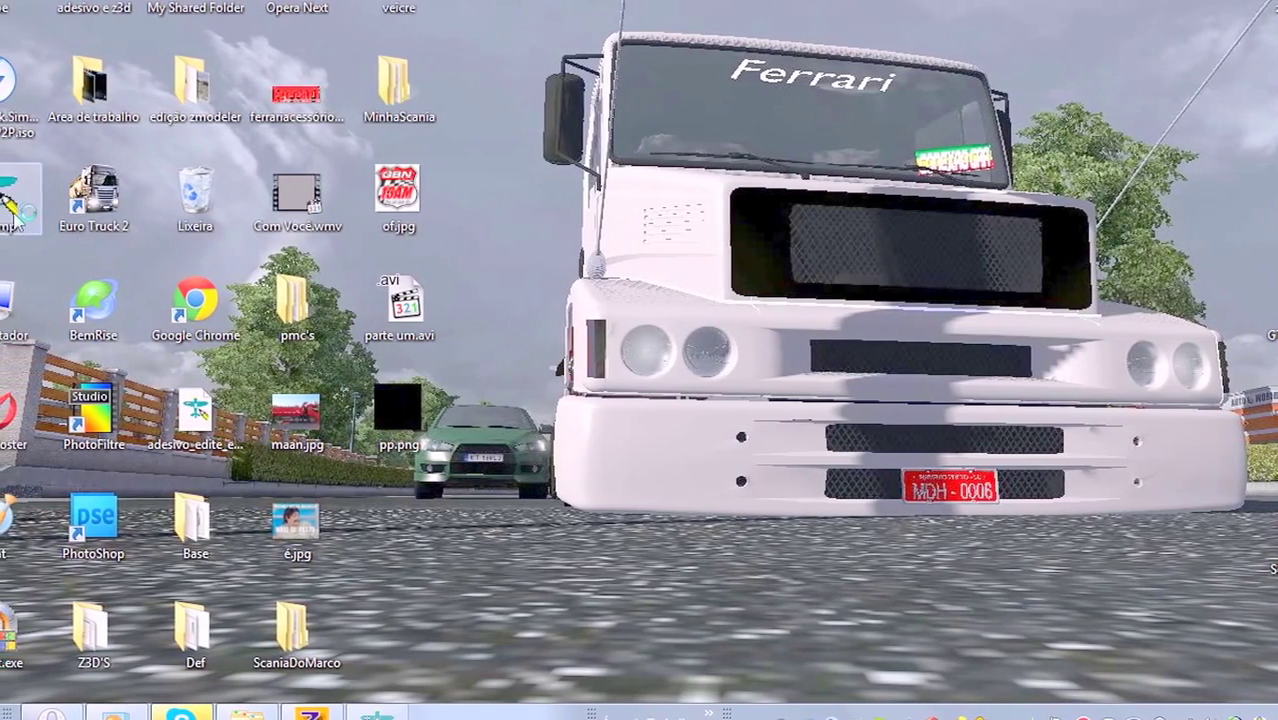
click(790, 402)
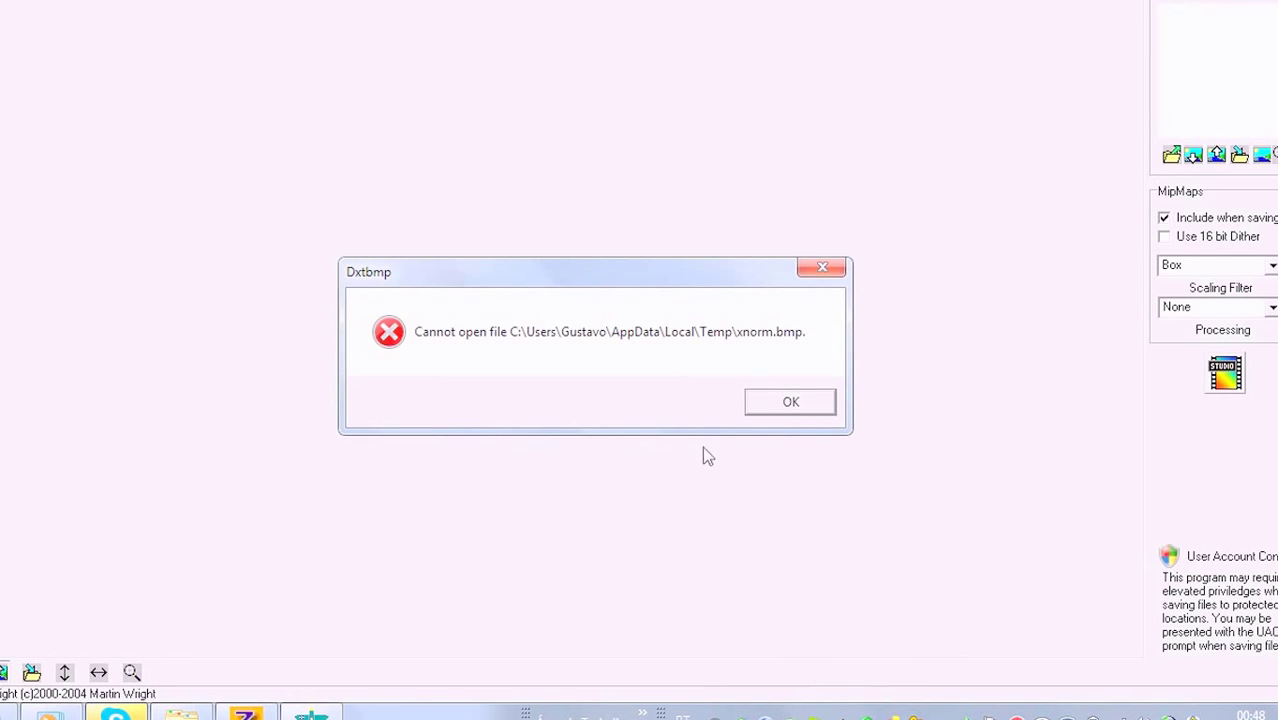
click(804, 408)
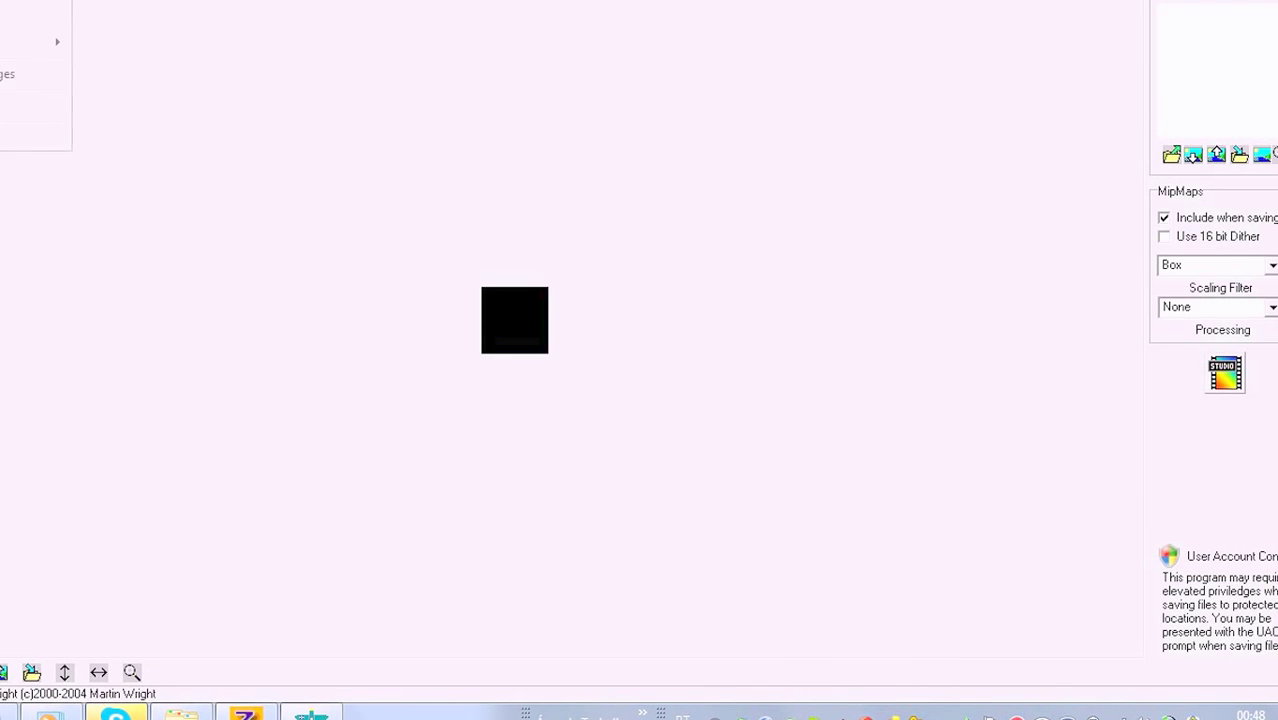
- Start exporting the black image as a DDS texture and choose the scania_rcab_2009 folder as its destination
mouse_move(12, 42)
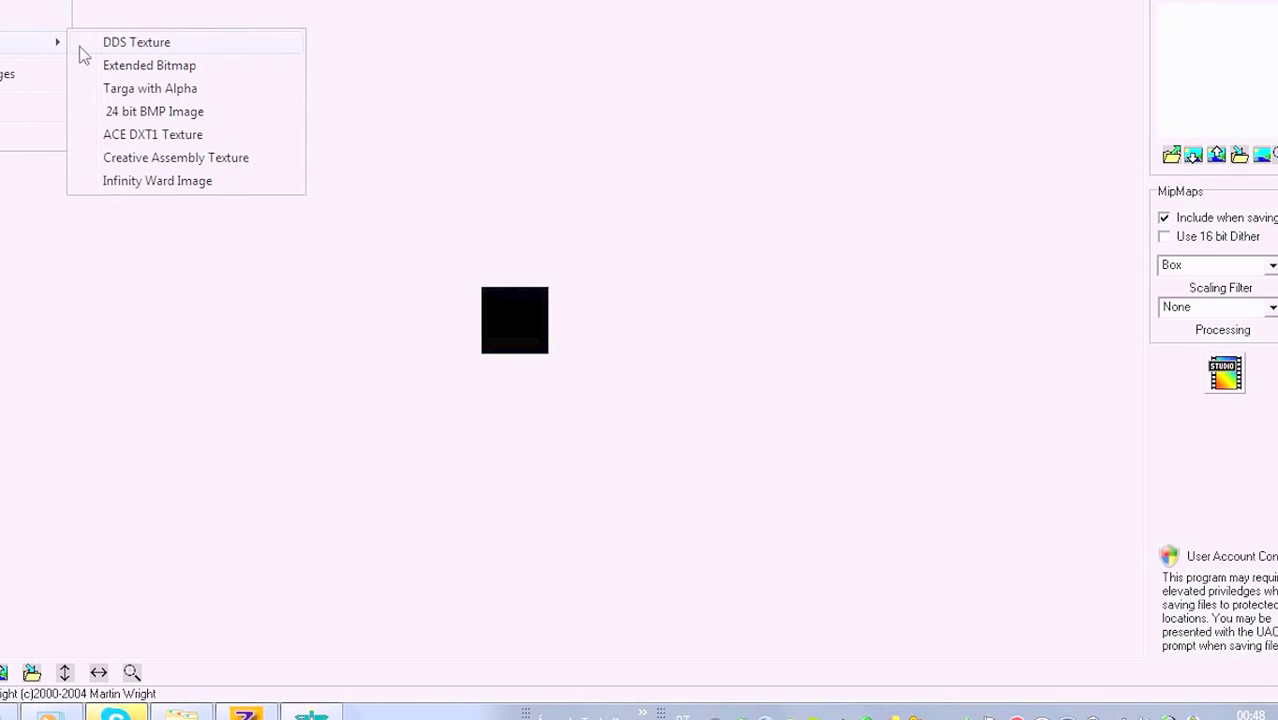
click(136, 44)
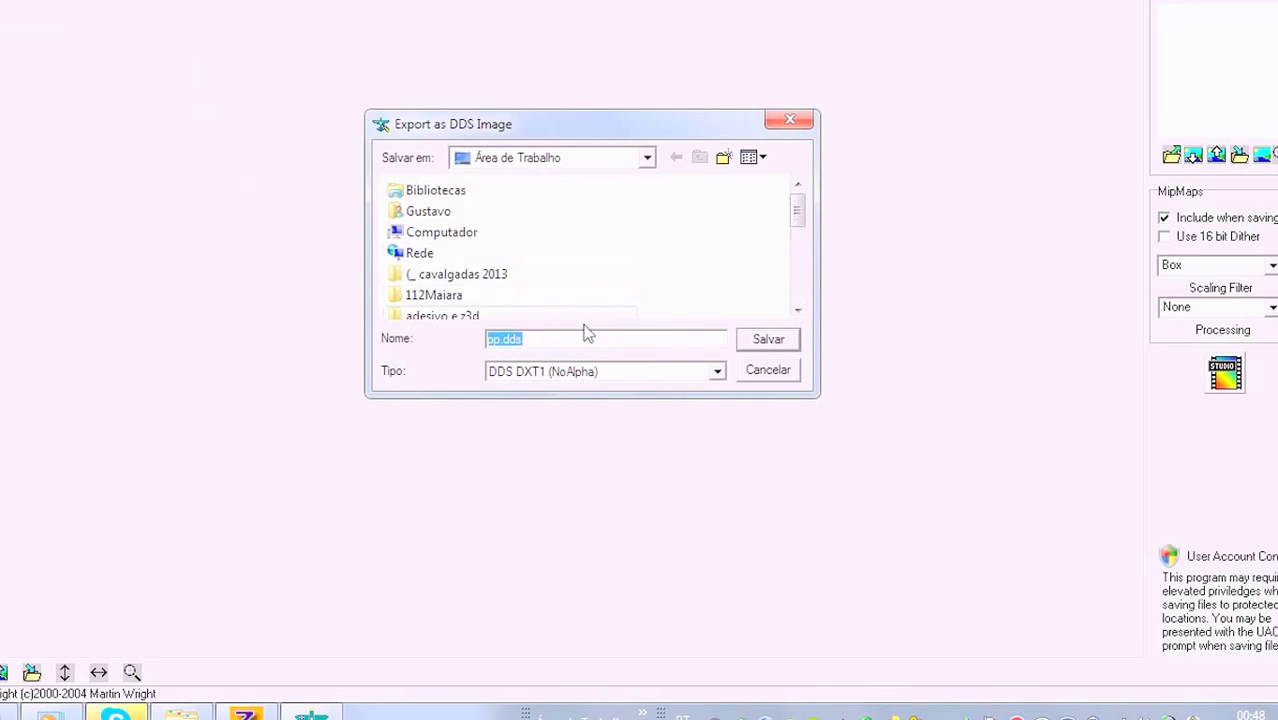
drag(803, 219, 799, 256)
click(433, 258)
double_click(433, 258)
double_click(456, 208)
double_click(456, 211)
click(460, 216)
double_click(460, 216)
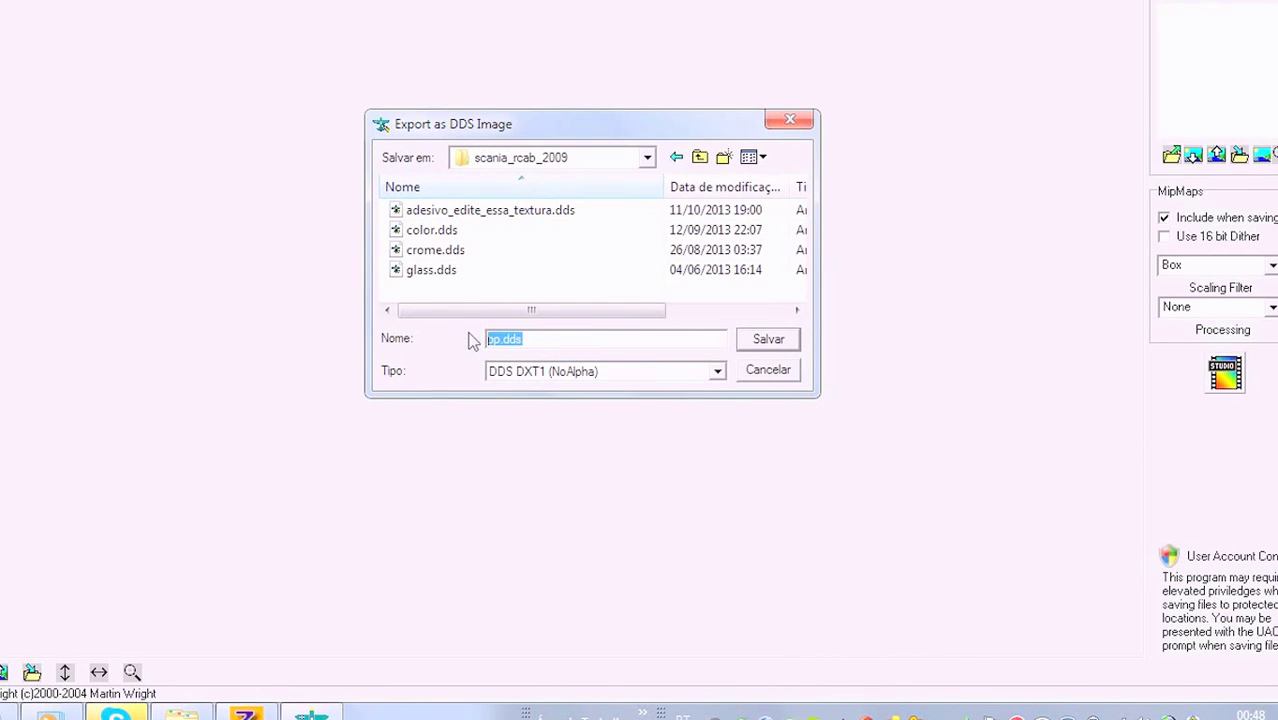
- Save the export as glass.dds in DDS DXT5 format, replacing the existing file
text(glass)
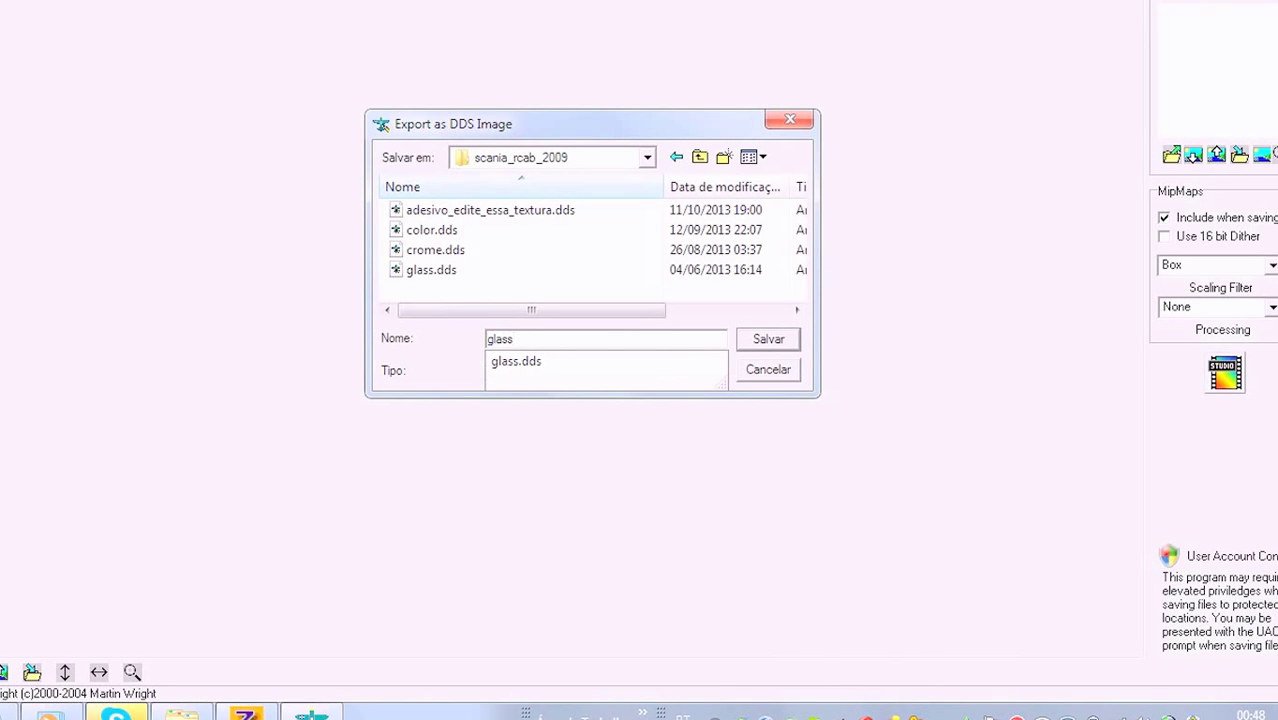
text(.dds)
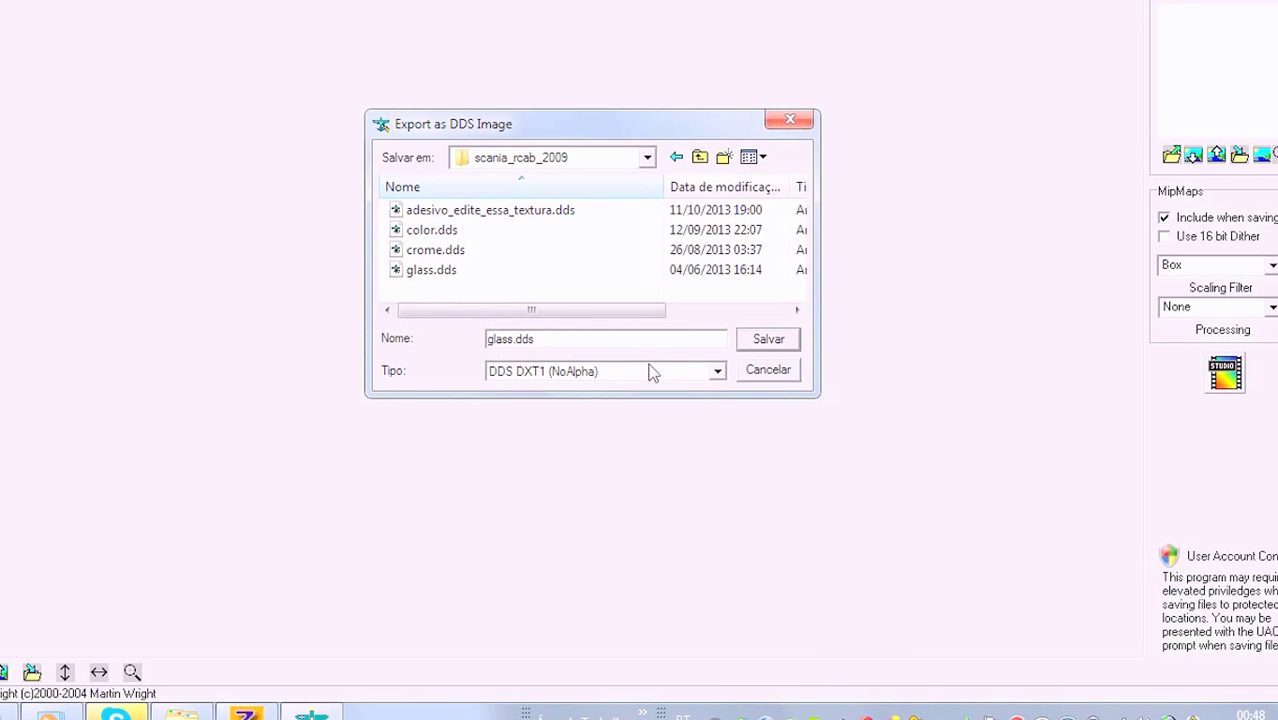
click(553, 374)
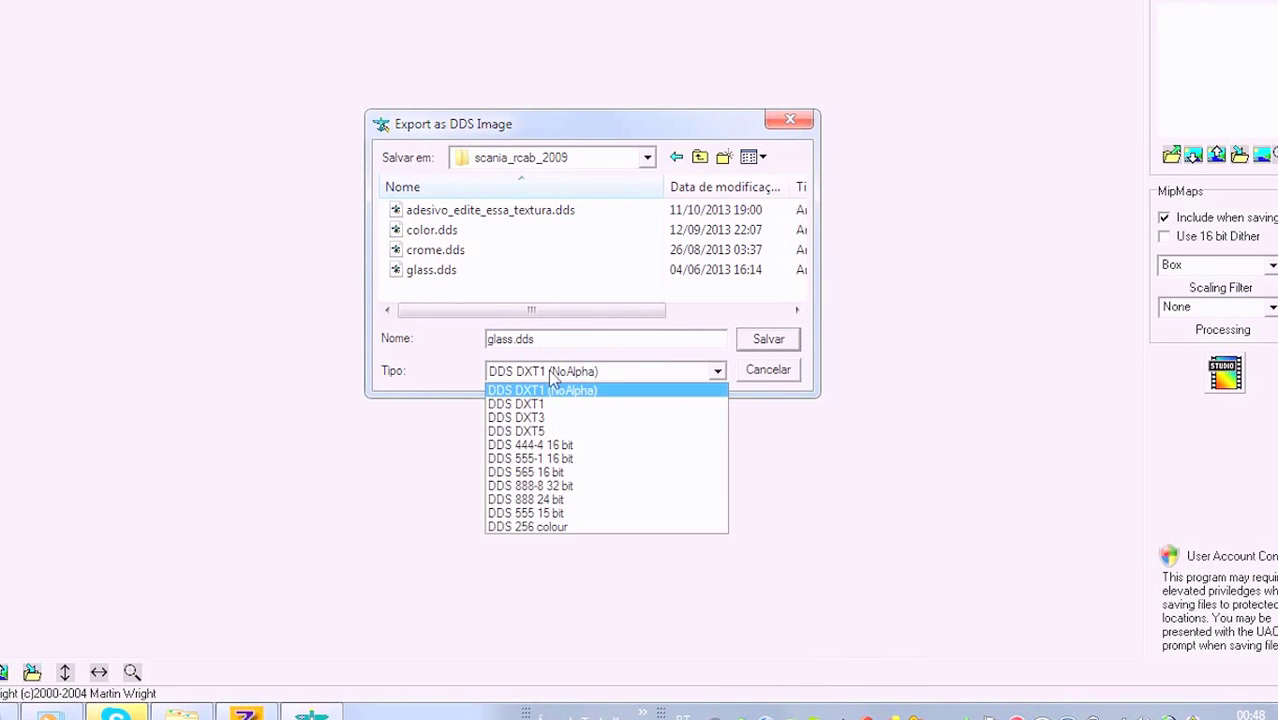
click(539, 432)
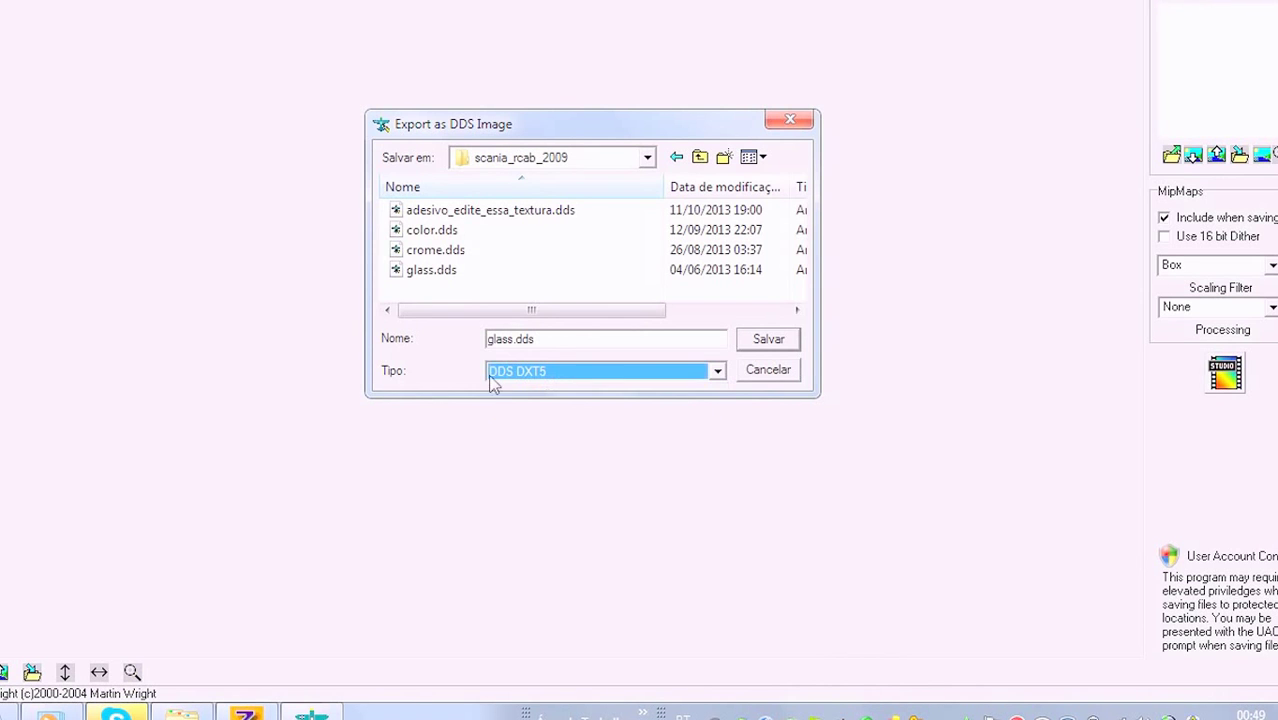
click(755, 342)
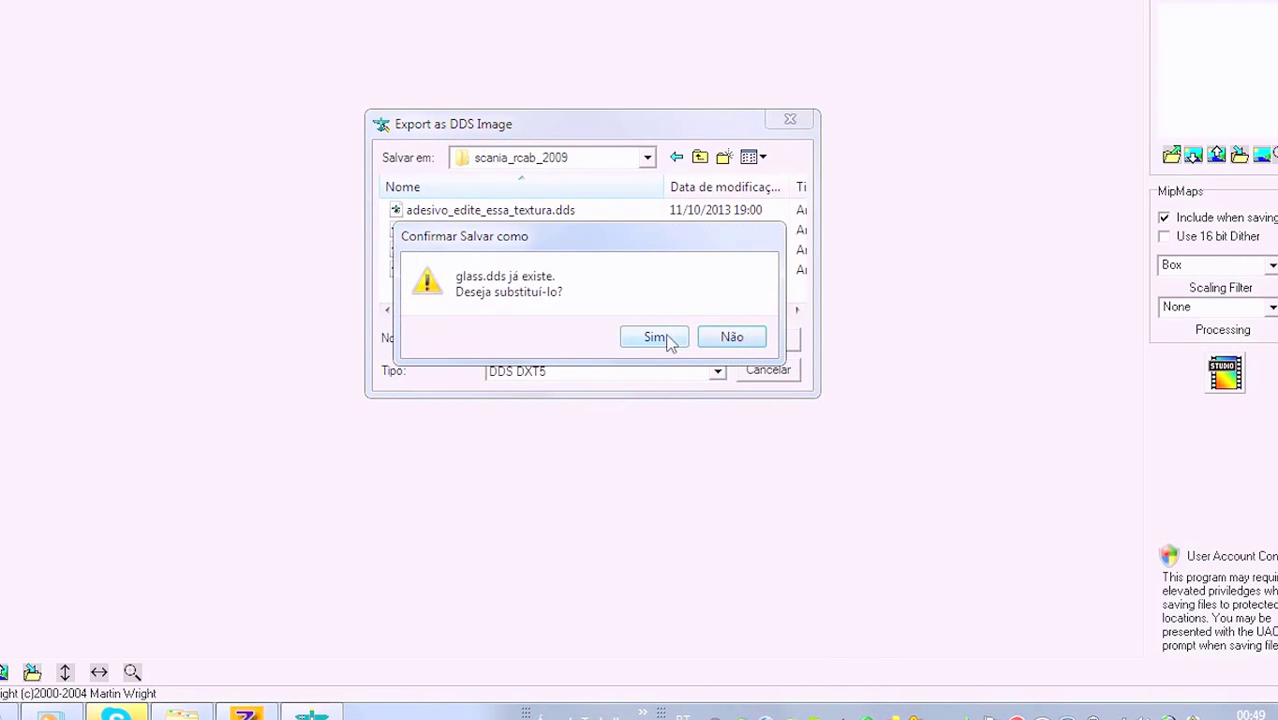
click(657, 338)
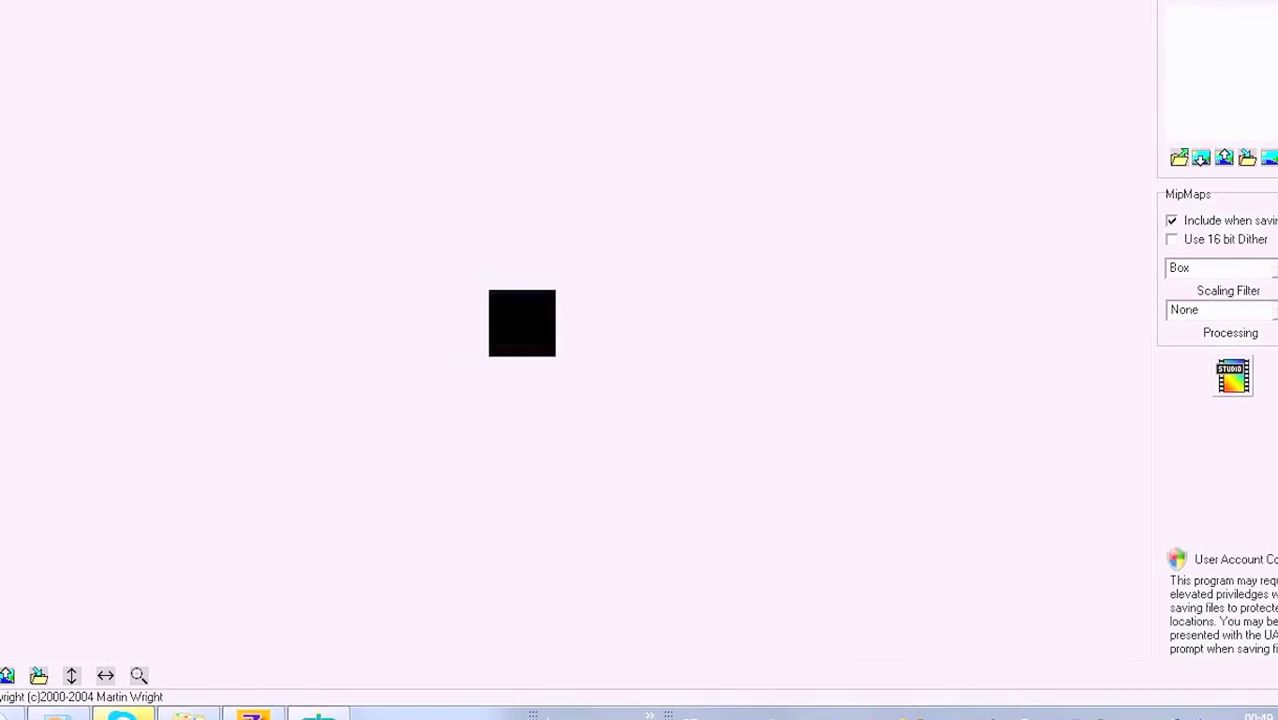
- Close DXTBmp and, back in ZModeler, add glass.dds from the scania_rcab_2009 folder as the glass material's texture
click(1201, 4)
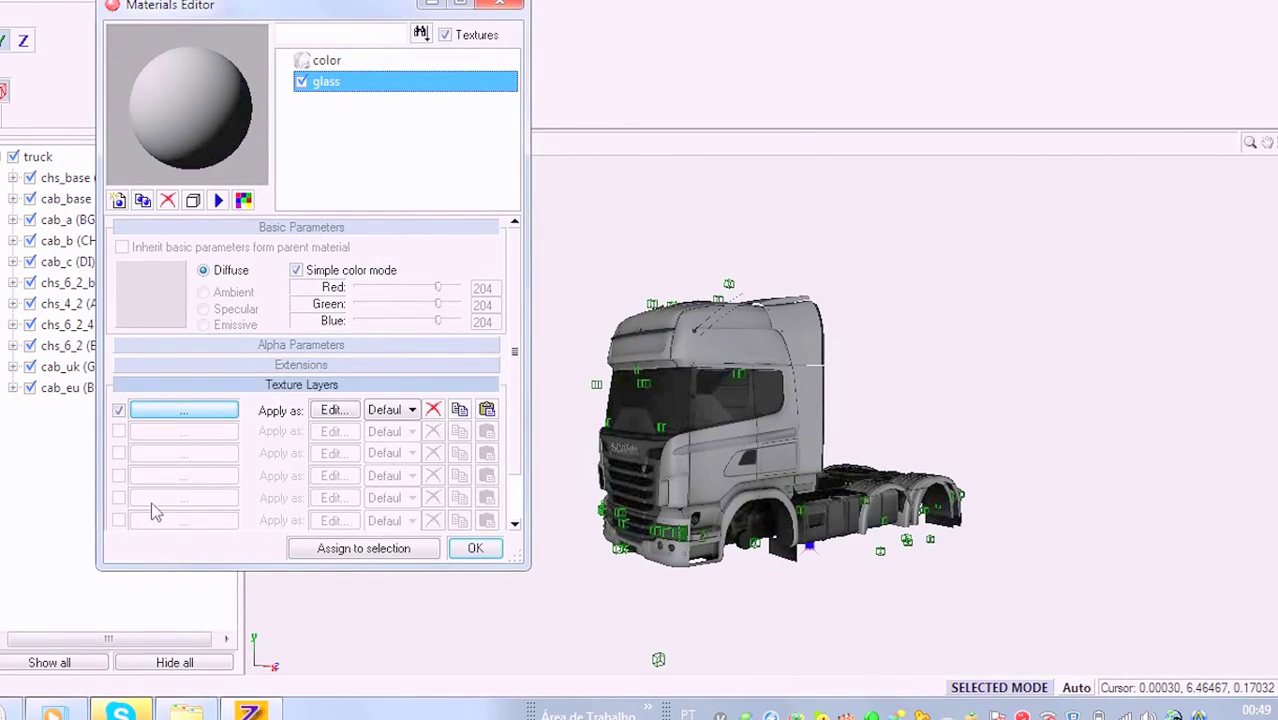
key(space)
click(137, 527)
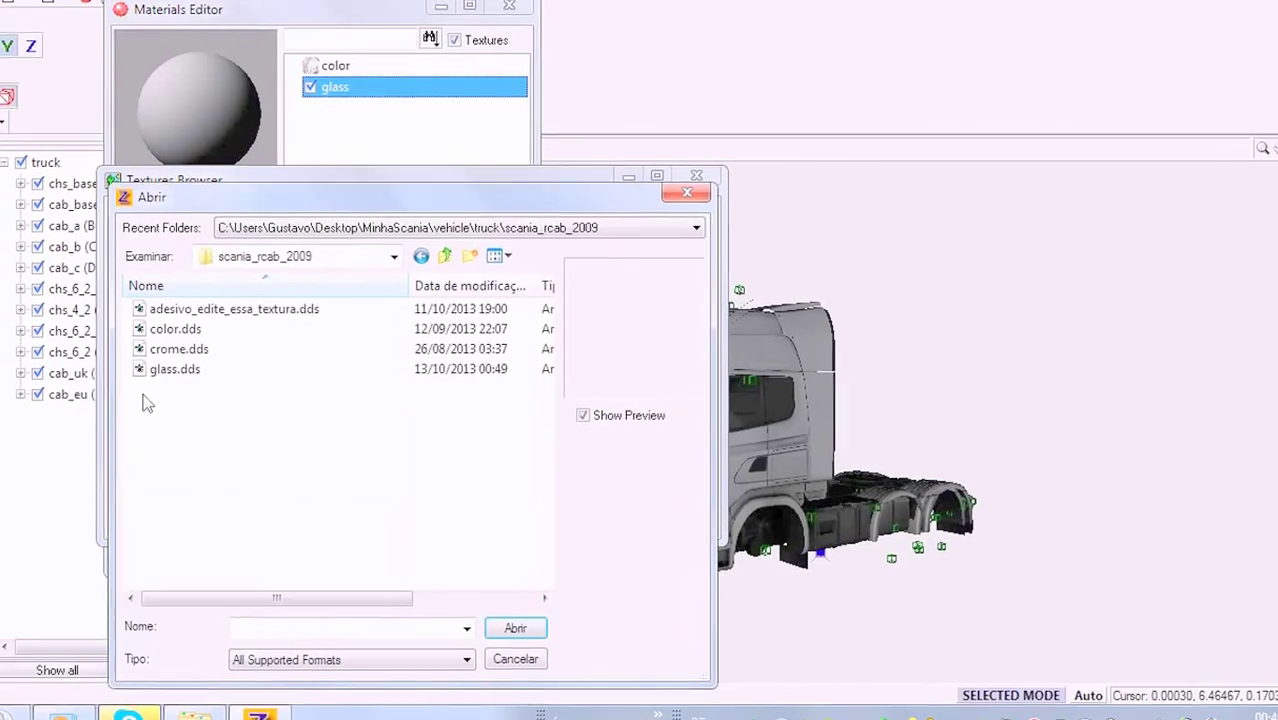
click(249, 418)
click(580, 675)
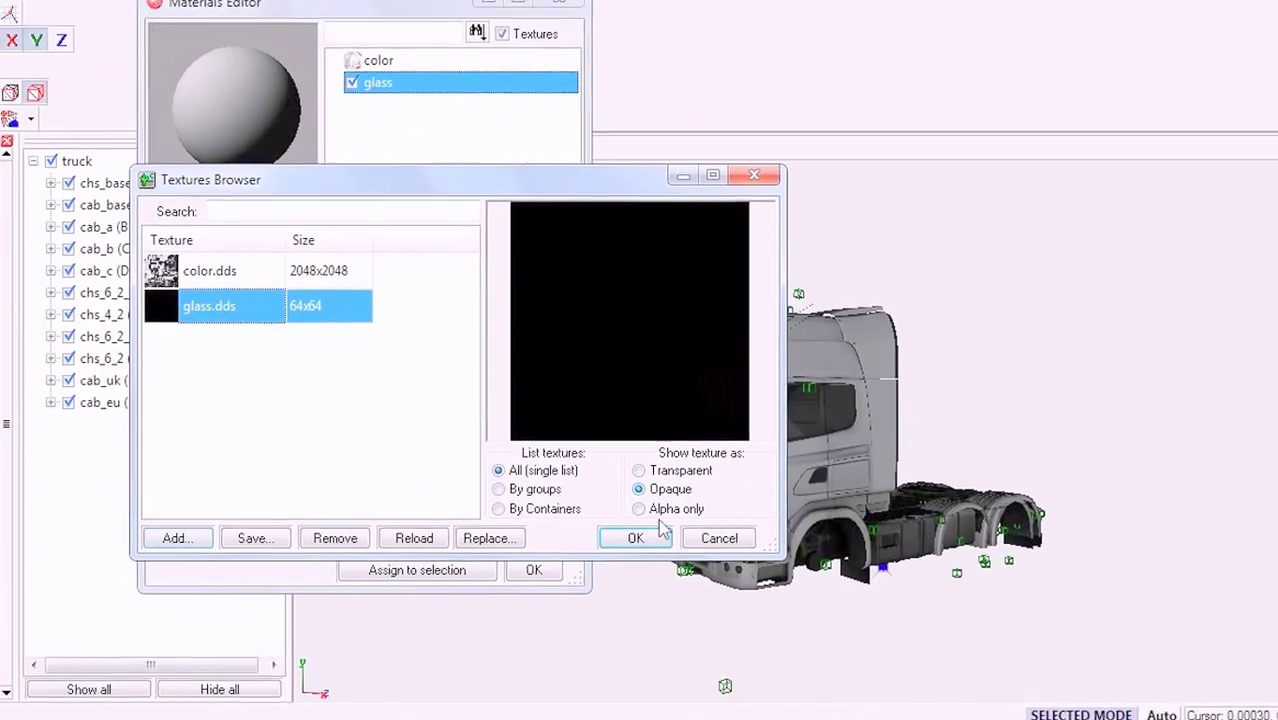
click(636, 538)
click(534, 570)
- Expand cab_base and toggle the visibility of the group and its first unnamed mesh to identify the cab windows
click(67, 185)
click(12, 260)
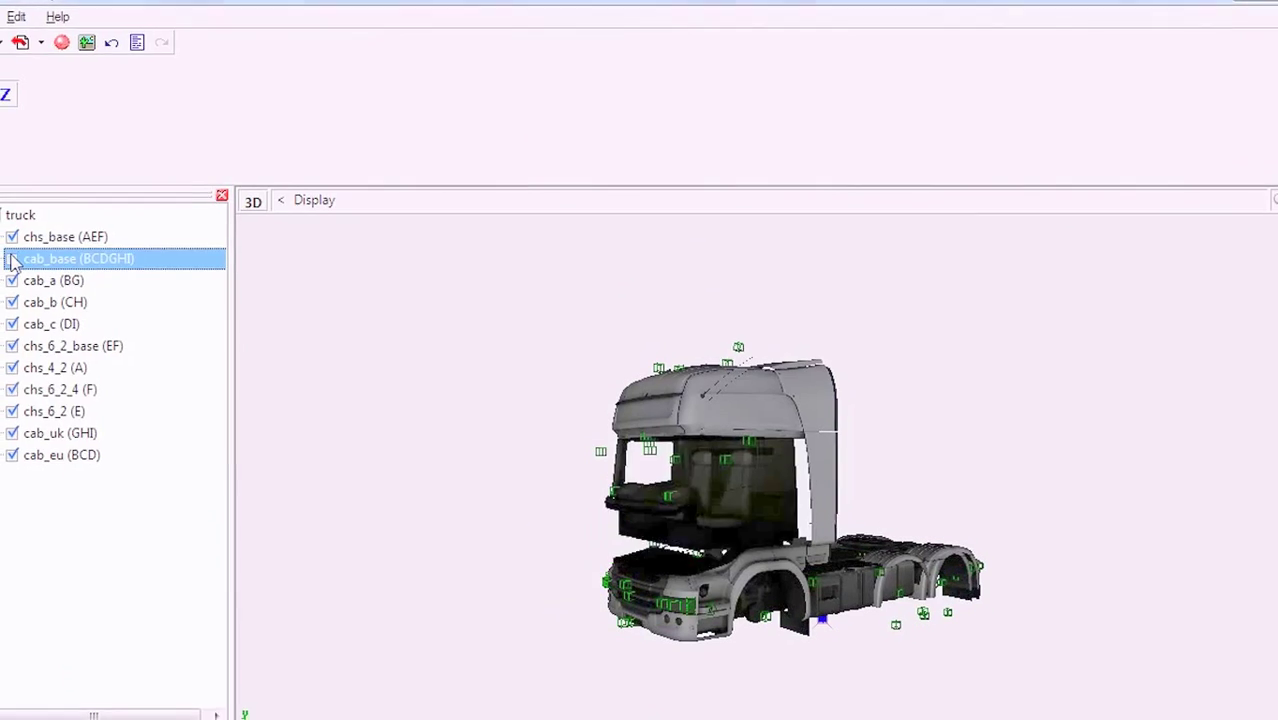
click(41, 235)
click(41, 235)
click(24, 235)
click(59, 256)
click(98, 237)
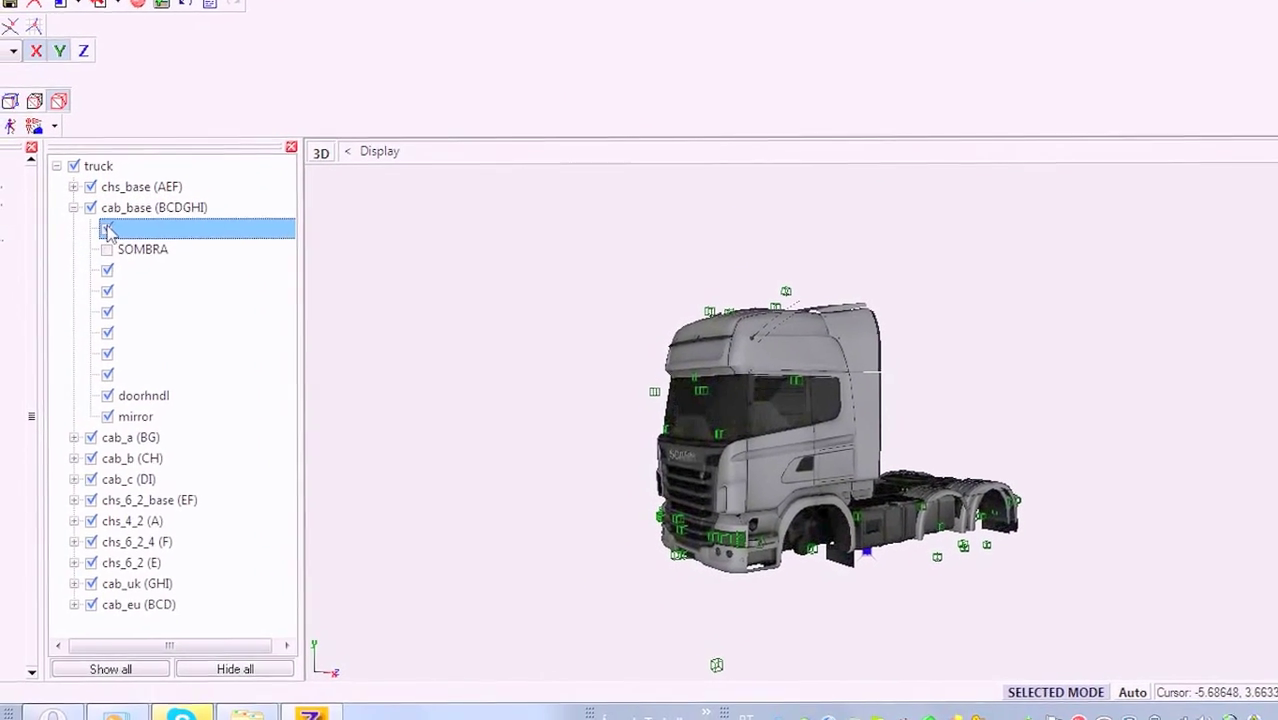
scroll(612, 385, up, 5)
middle_drag(612, 385, 480, 370)
- Set the polygon material of cab_base's first unnamed mesh, the cab windows, to glass and check the truck
click(64, 272)
click(64, 272)
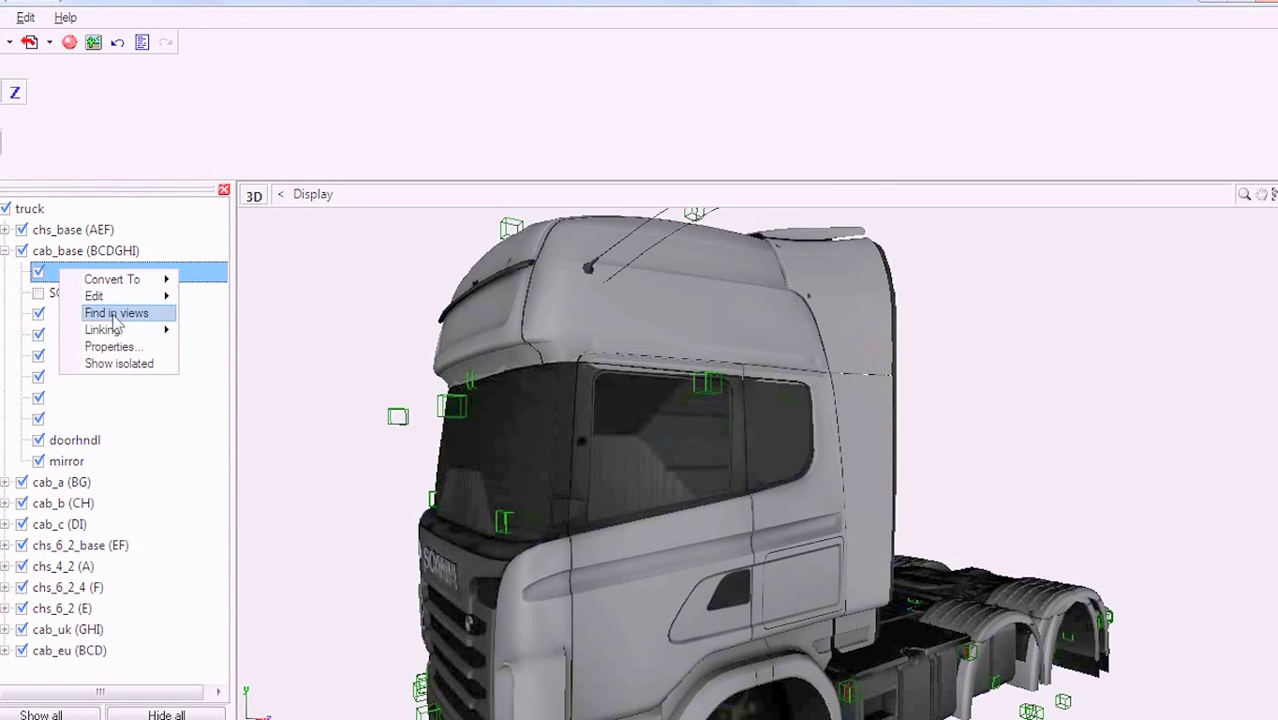
click(129, 350)
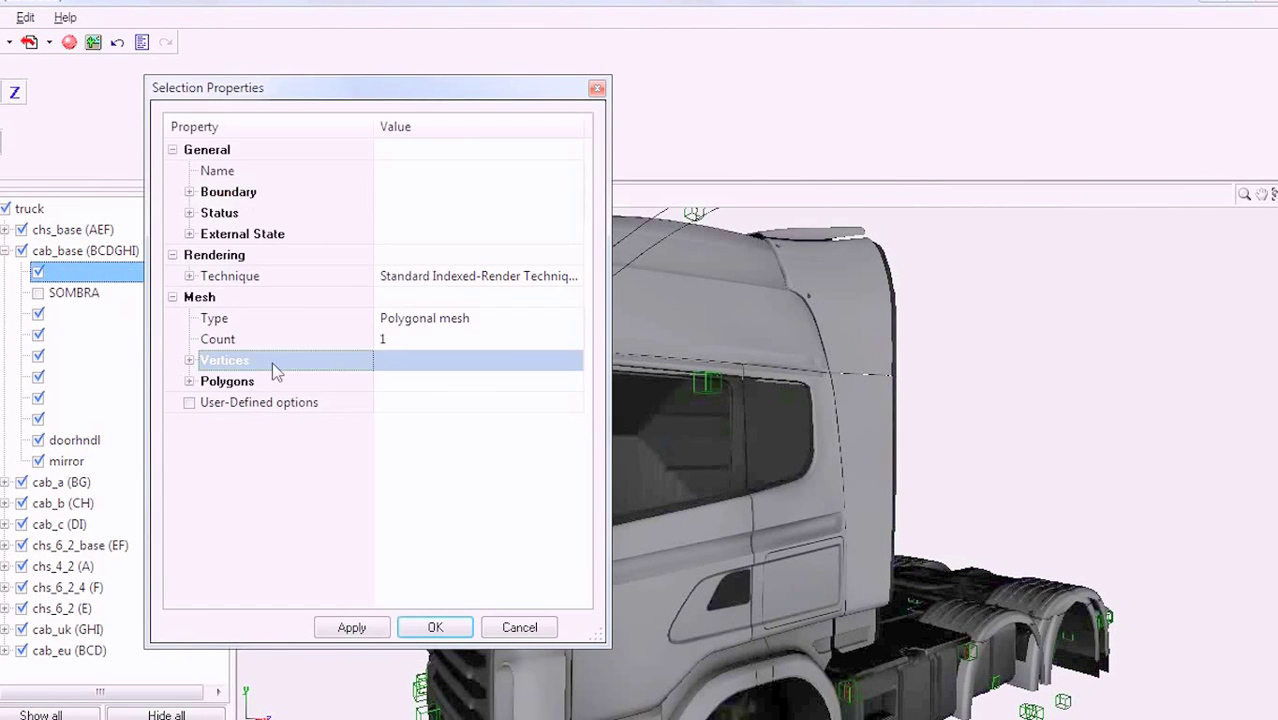
click(205, 383)
click(189, 382)
click(350, 445)
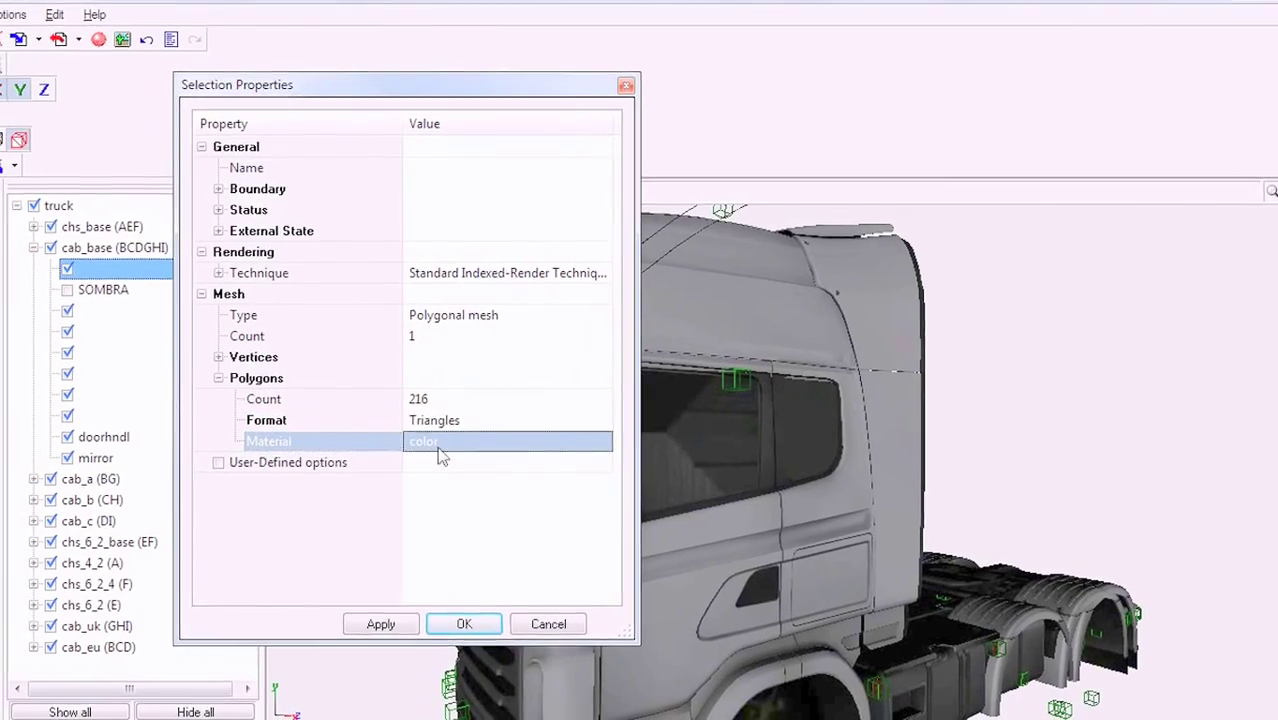
click(437, 446)
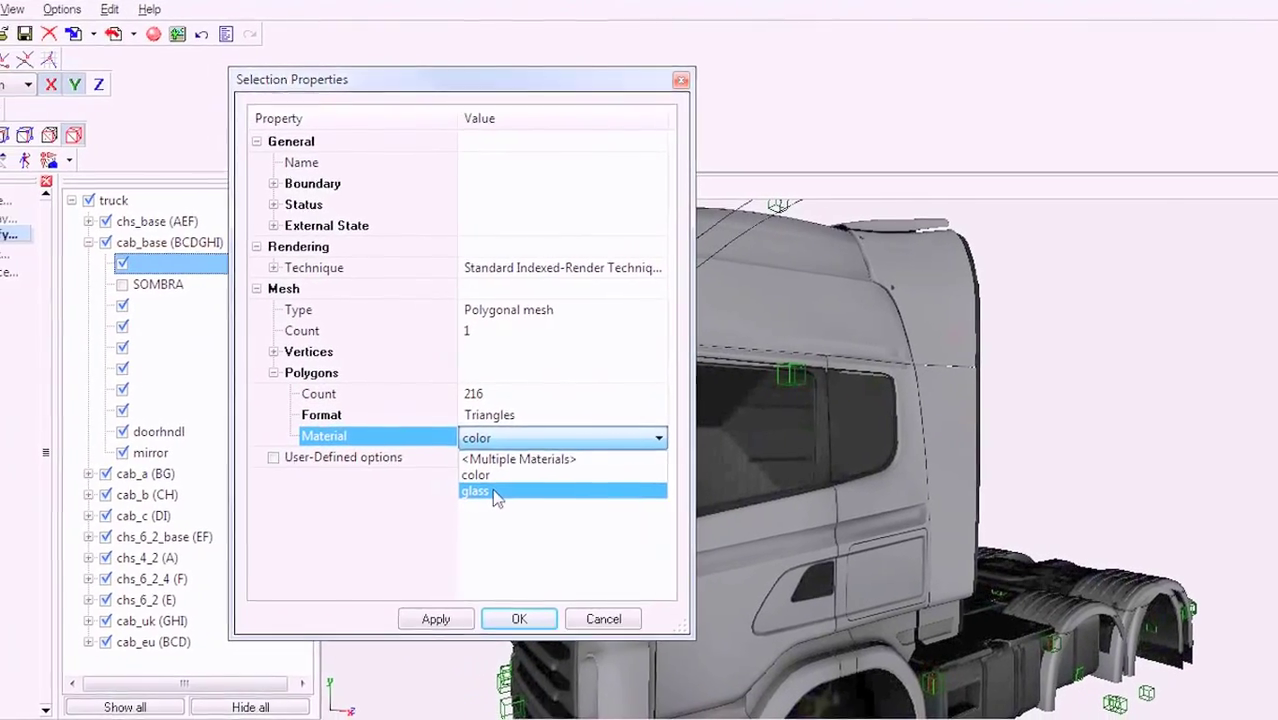
click(497, 491)
click(519, 619)
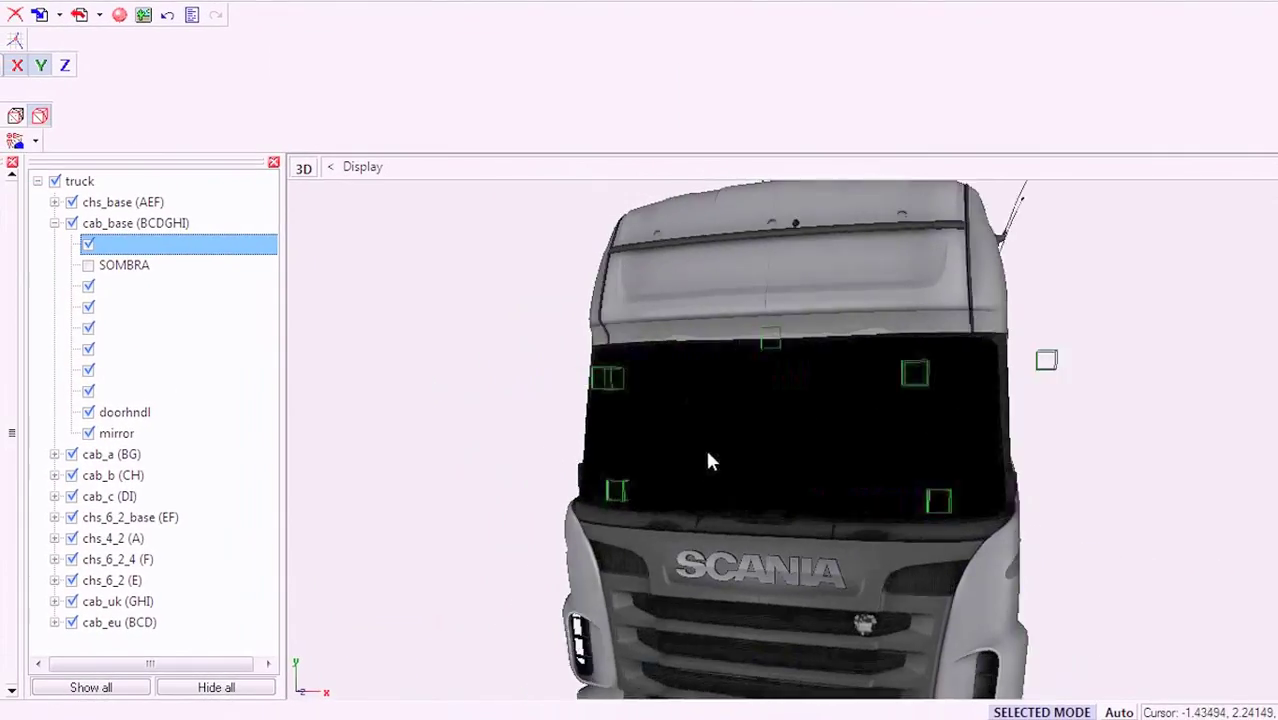
middle_drag(707, 451, 654, 442)
scroll(613, 390, down, 6)
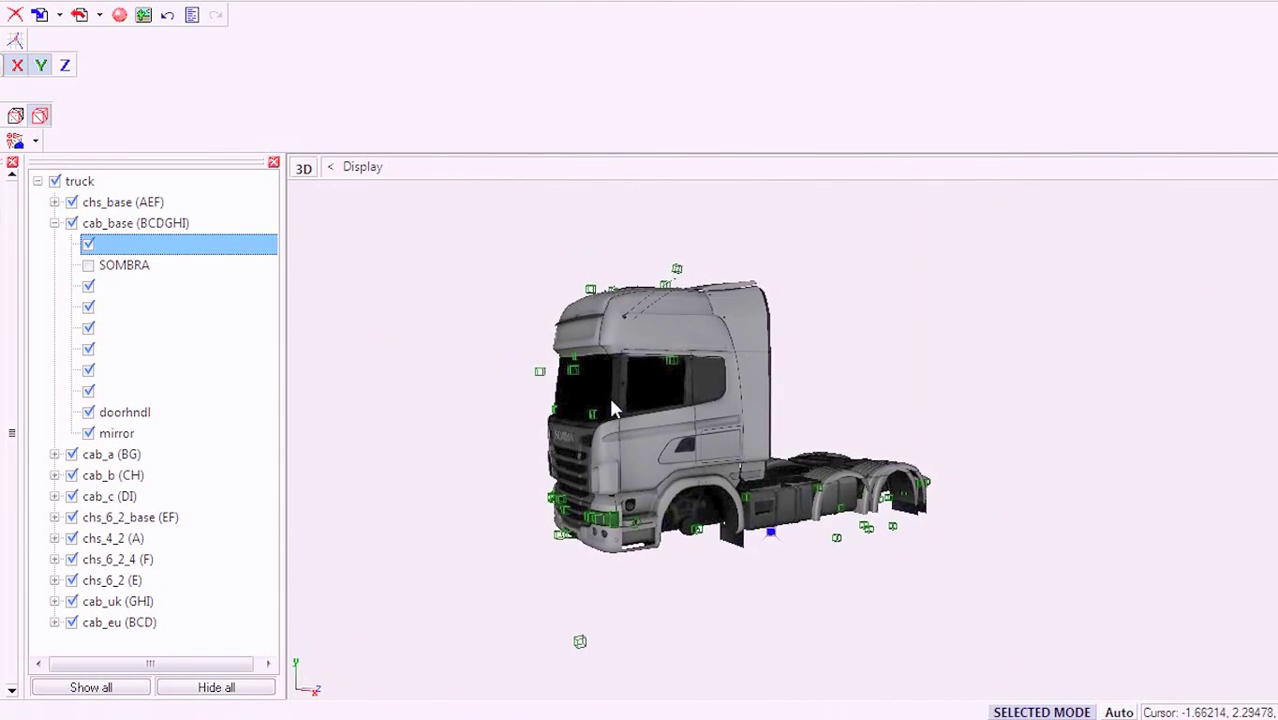
middle_drag(597, 408, 627, 410)
middle_drag(626, 455, 612, 414)
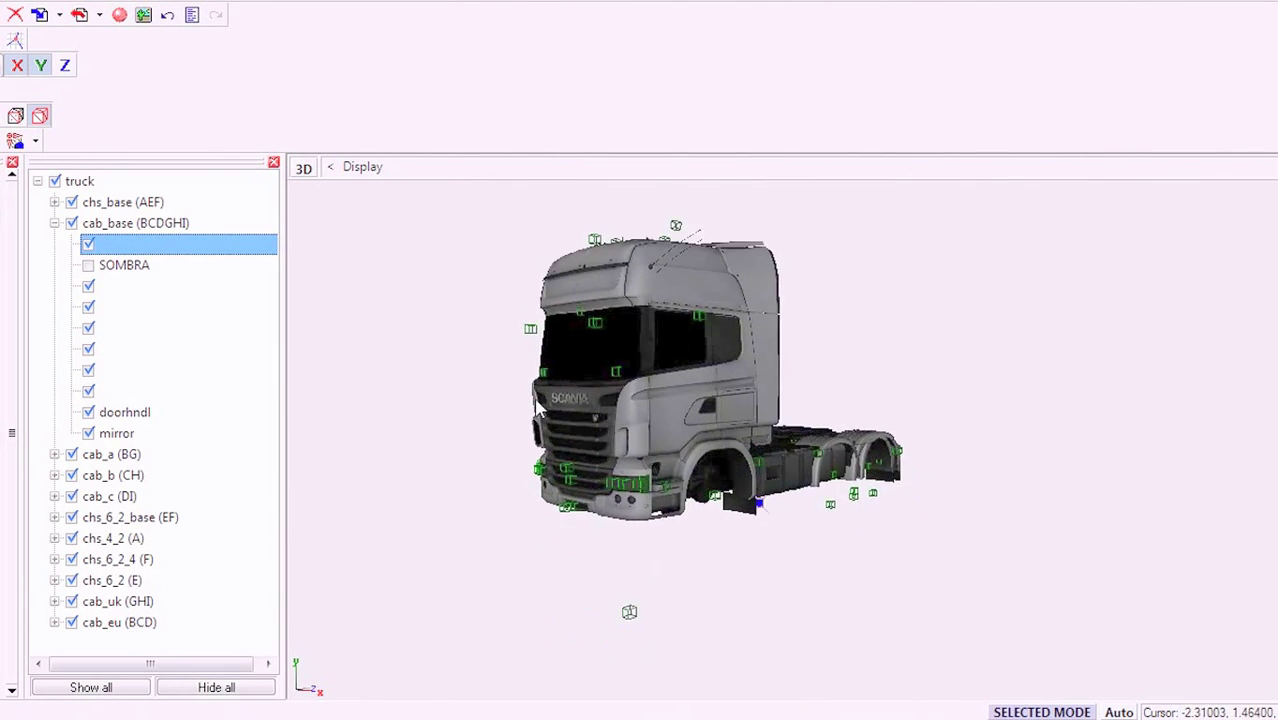
- Collapse cab_base, expand chs_base and toggle its first unnamed mesh's visibility to identify the headlight glass
click(55, 223)
scroll(510, 398, up, 3)
key(Up)
key(Up)
key(Up)
click(71, 202)
click(73, 204)
double_click(73, 203)
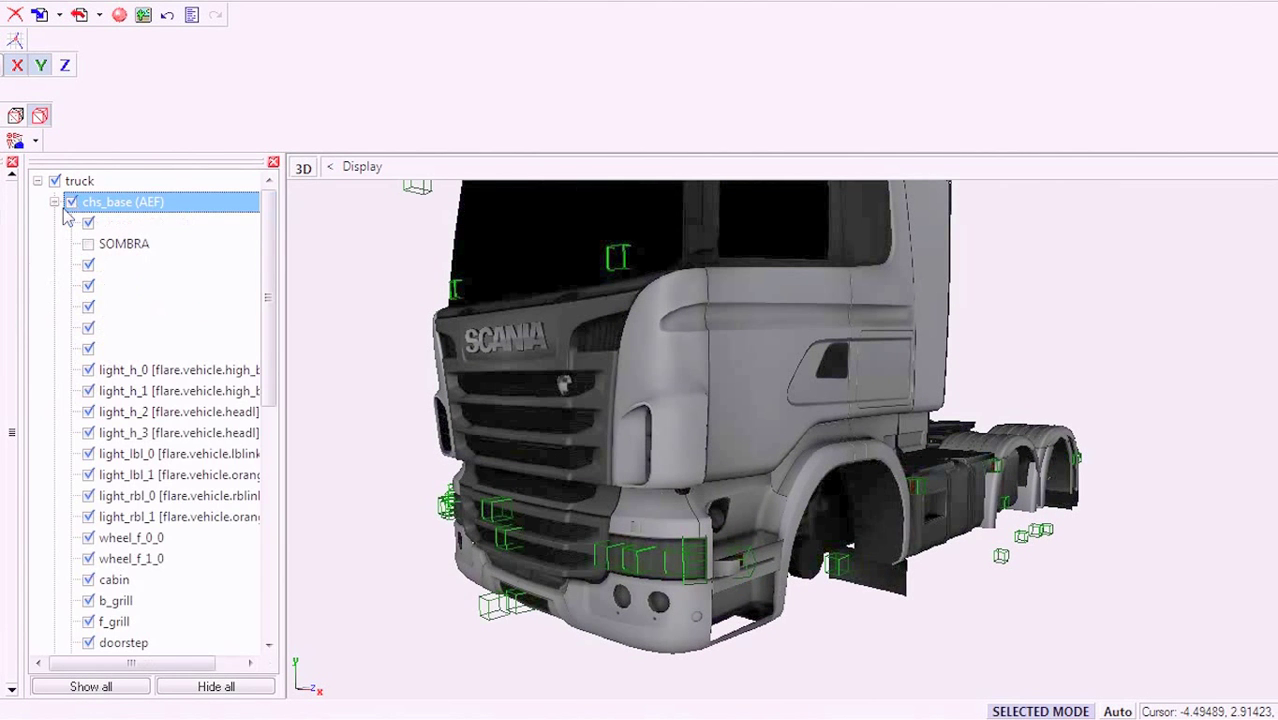
click(87, 224)
click(87, 224)
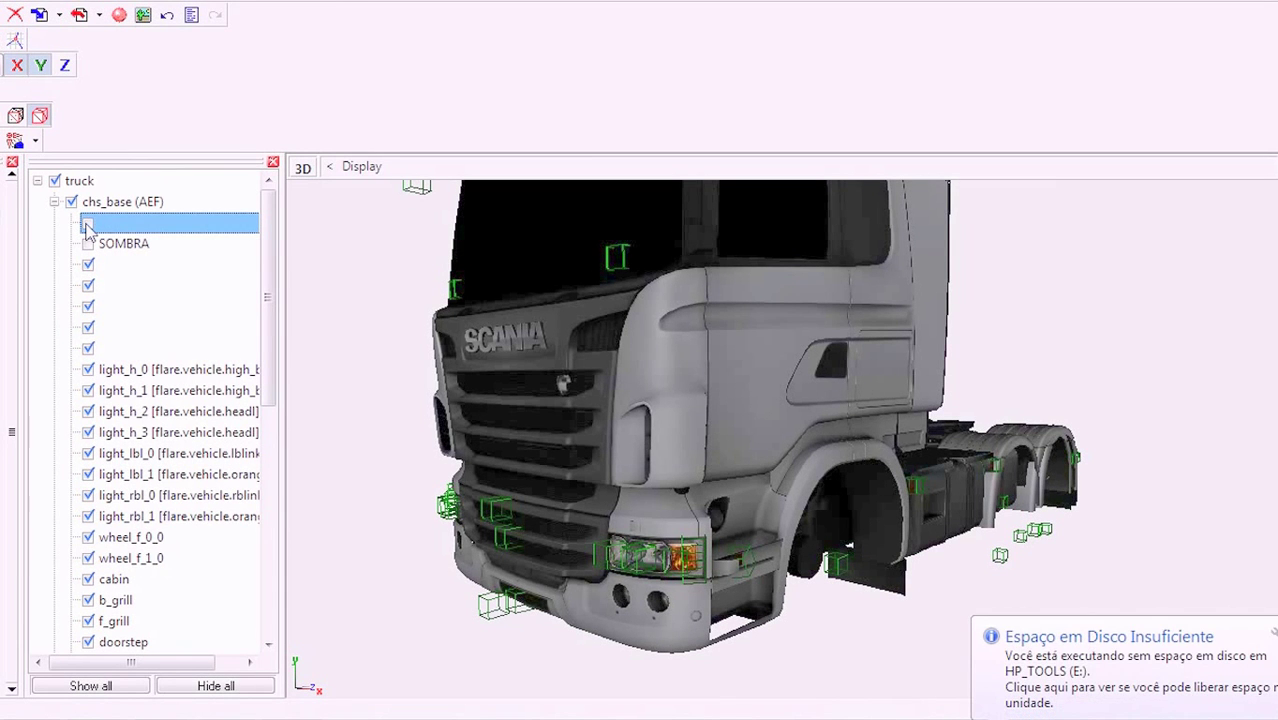
click(87, 224)
click(87, 224)
click(76, 226)
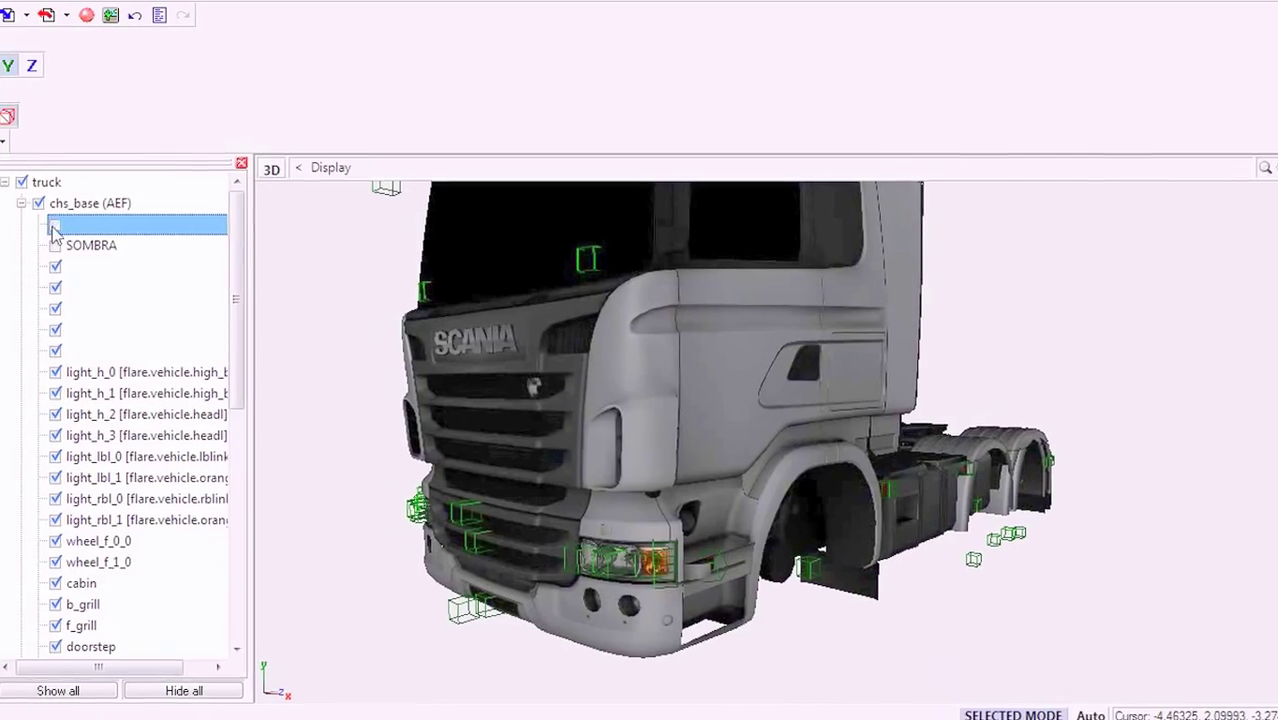
- Assign the glass material to the polygons of chs_base's first unnamed mesh, the headlight glass
right_click(92, 223)
click(140, 302)
click(420, 430)
click(423, 430)
click(415, 494)
click(450, 628)
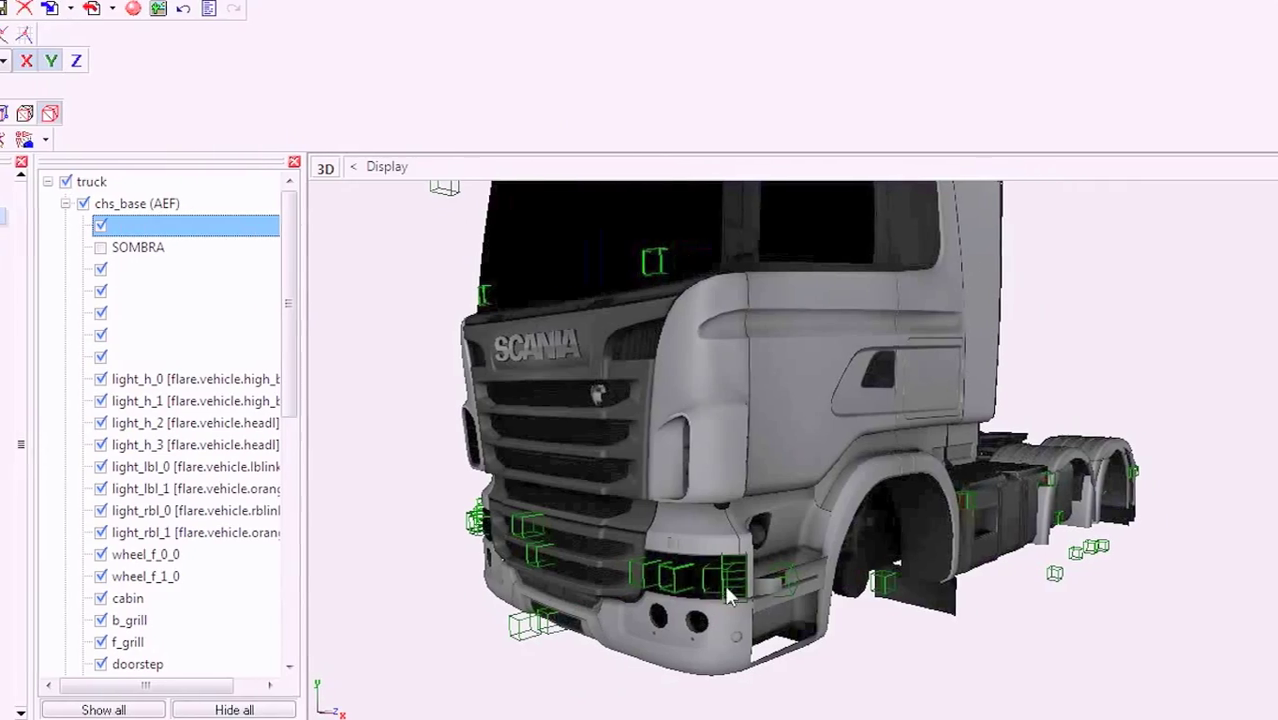
- Examine the truck's windows, headlights and chassis from several angles, and collapse the chs_base group
middle_drag(621, 584, 571, 350)
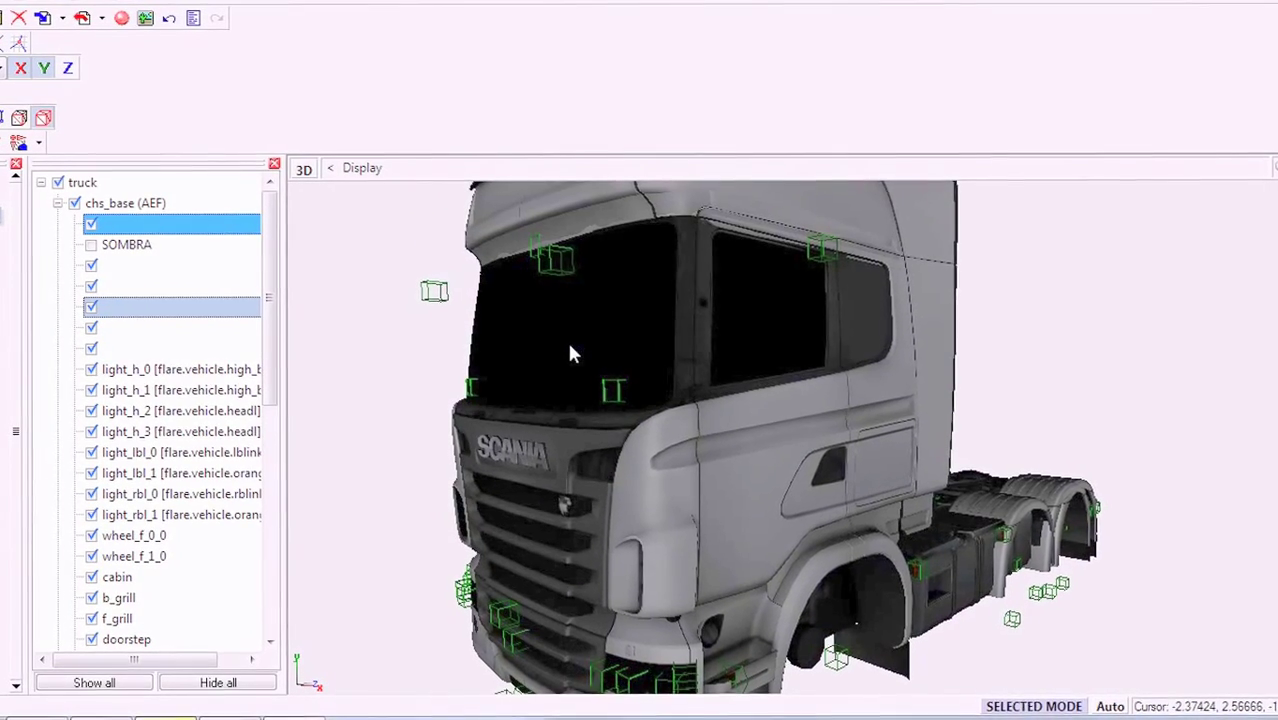
middle_drag(629, 394, 648, 335)
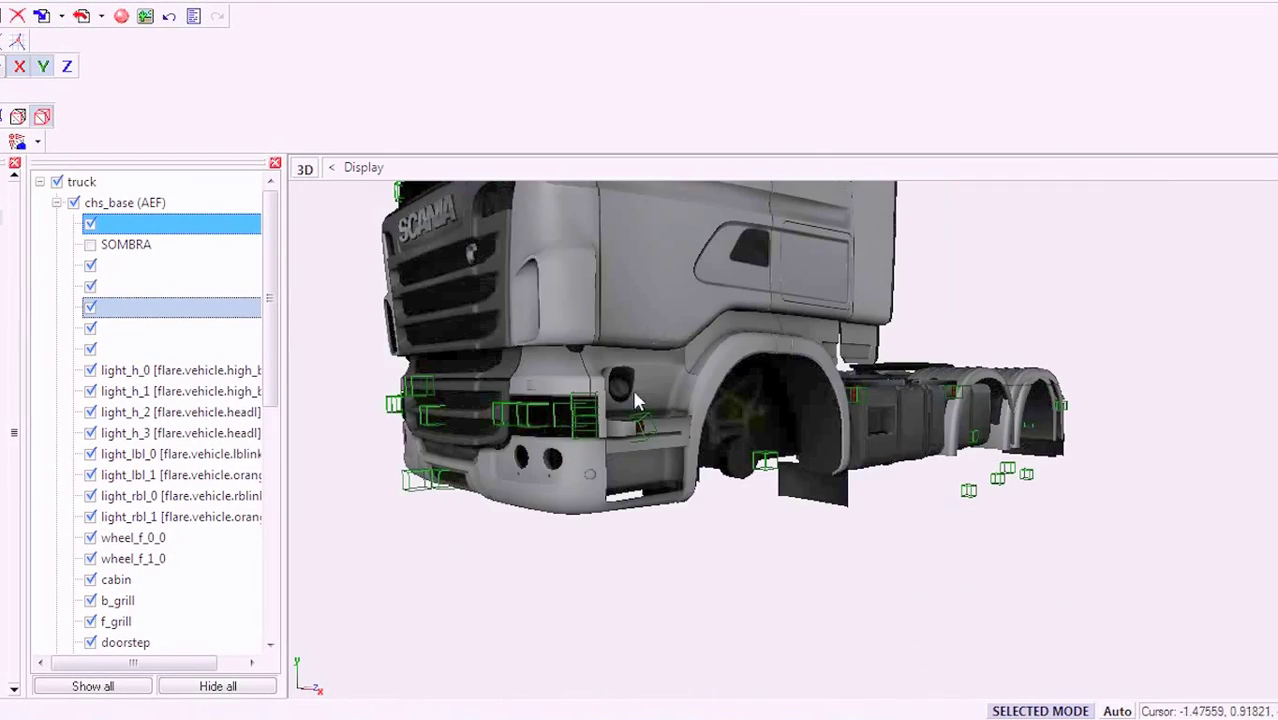
middle_drag(517, 408, 707, 462)
scroll(642, 416, up, 2)
middle_drag(596, 419, 593, 458)
scroll(660, 405, down, 2)
click(58, 203)
click(130, 307)
click(112, 370)
click(57, 390)
click(112, 370)
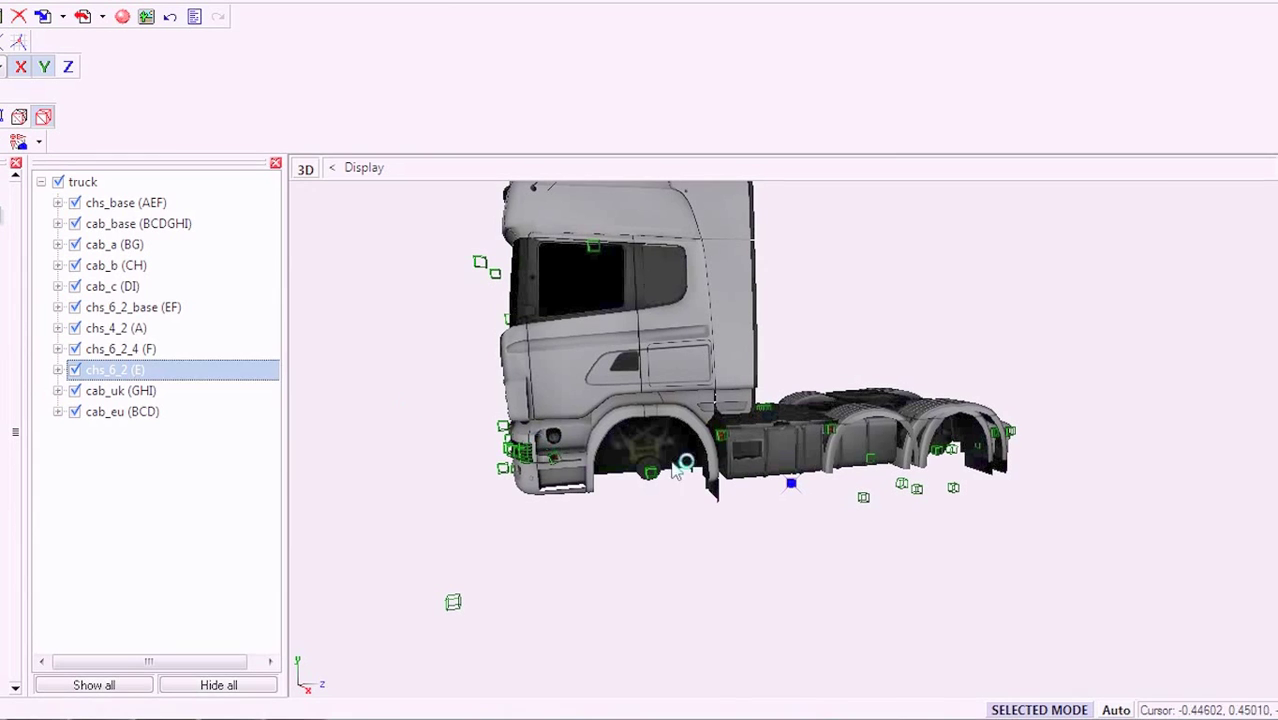
middle_drag(716, 485, 735, 440)
click(122, 350)
- Hide every truck group except chs_6_2_base and examine that chassis part
click(82, 411)
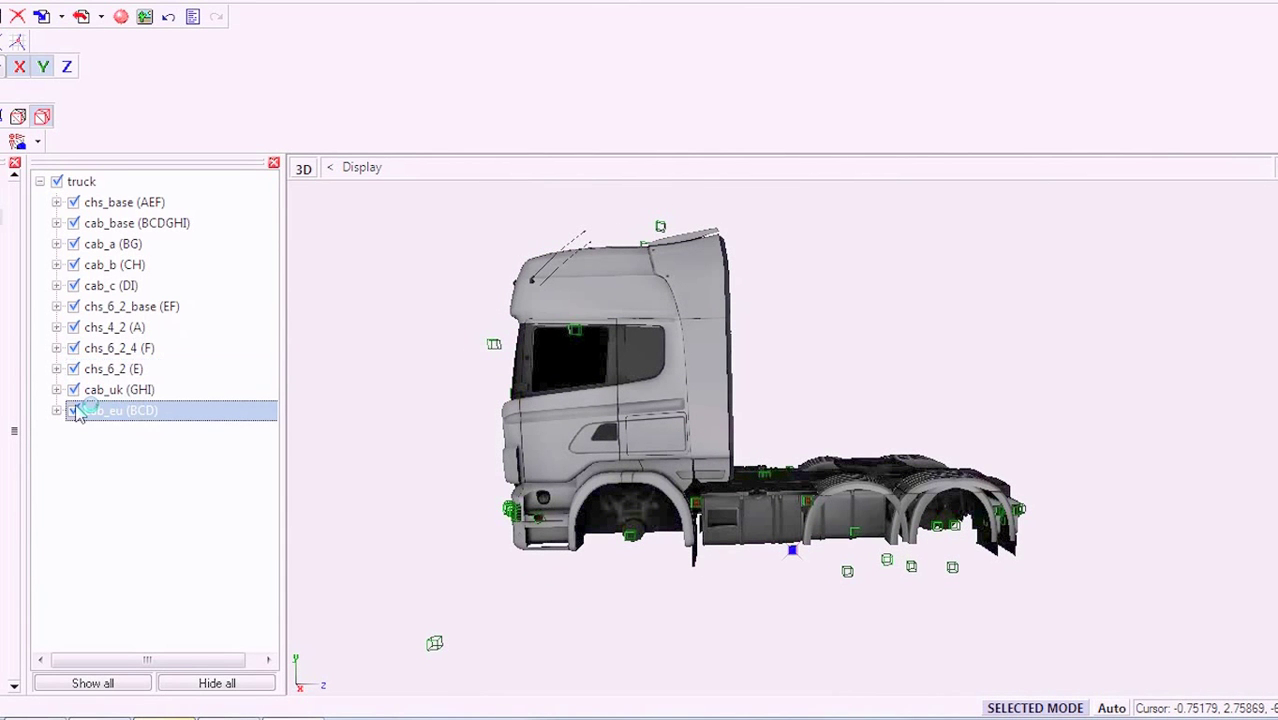
click(74, 390)
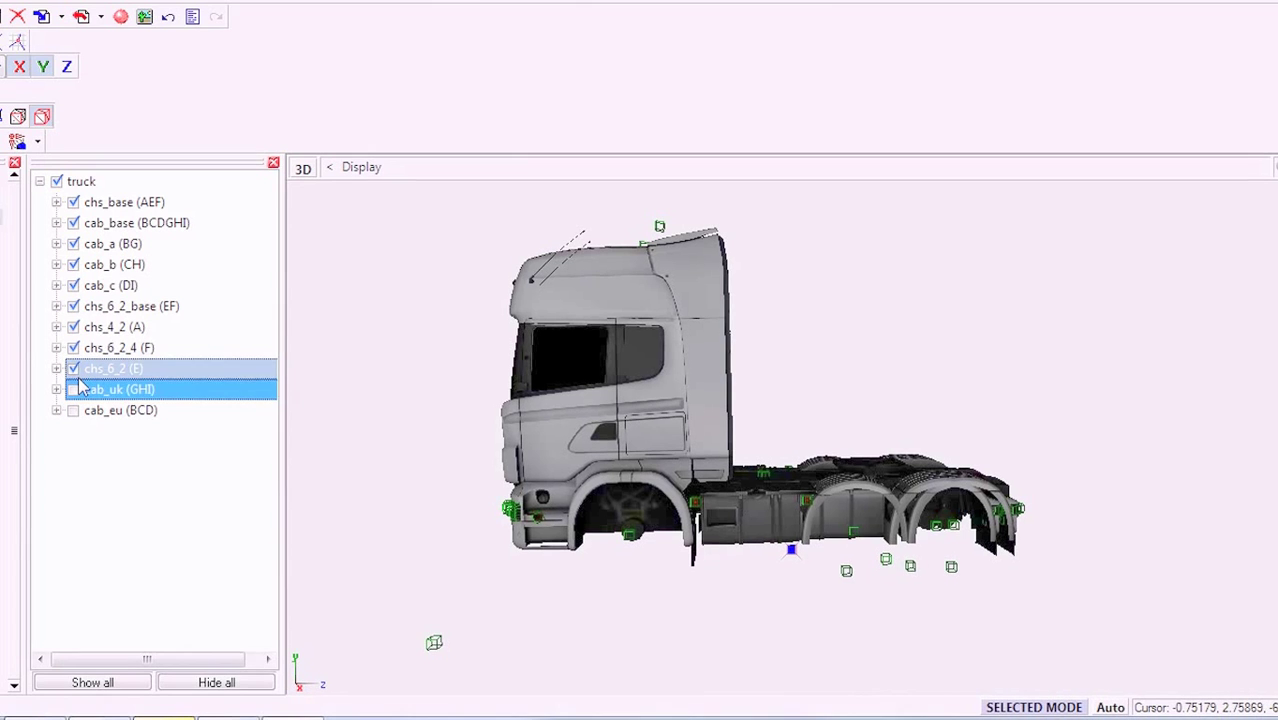
click(74, 368)
click(74, 348)
click(74, 327)
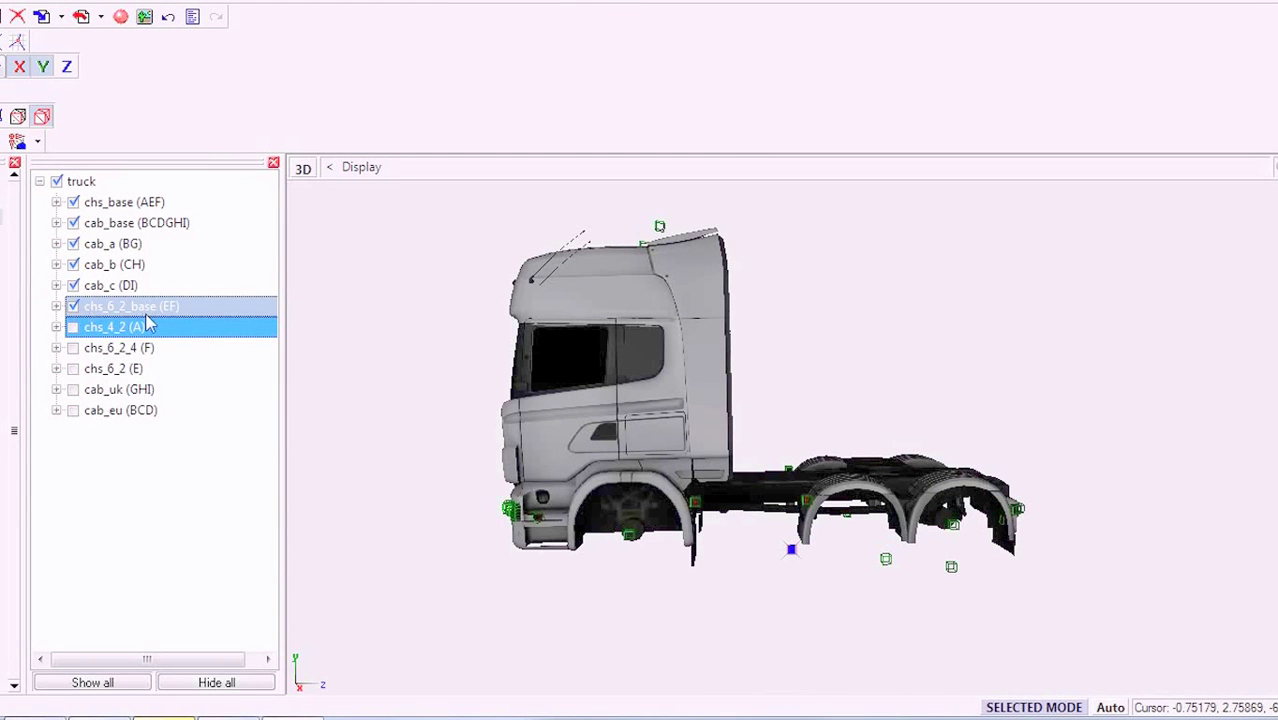
click(74, 285)
click(74, 264)
click(74, 243)
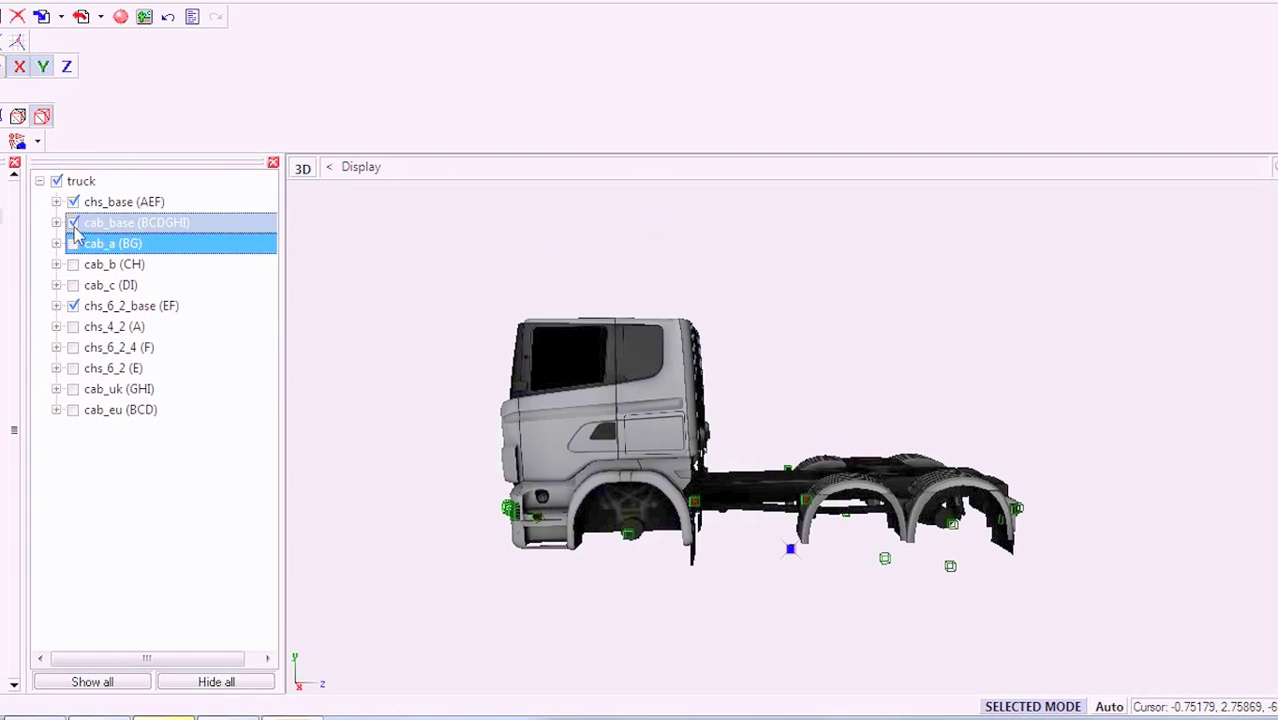
click(74, 223)
click(74, 202)
middle_drag(733, 456, 599, 481)
scroll(756, 480, up, 2)
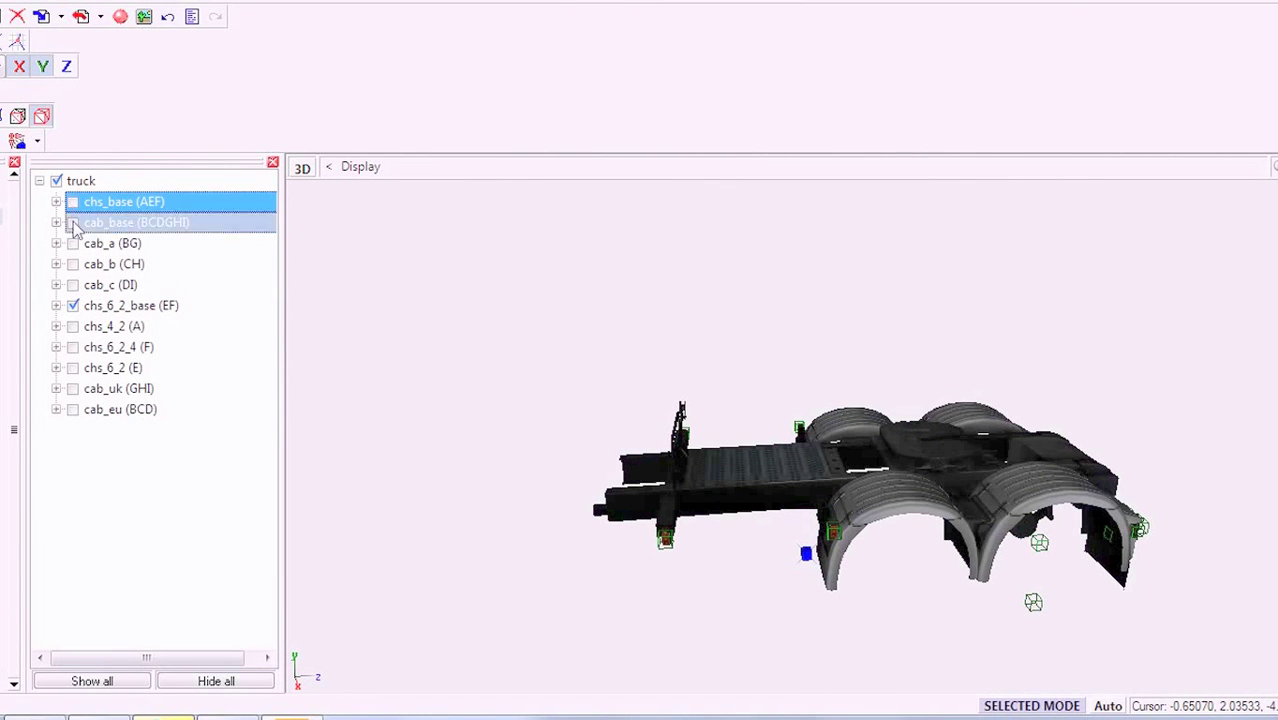
- Hide chs_6_2_base, show only chs_6_2 and chs_6_2_4, and switch the viewport to the Left view
click(73, 306)
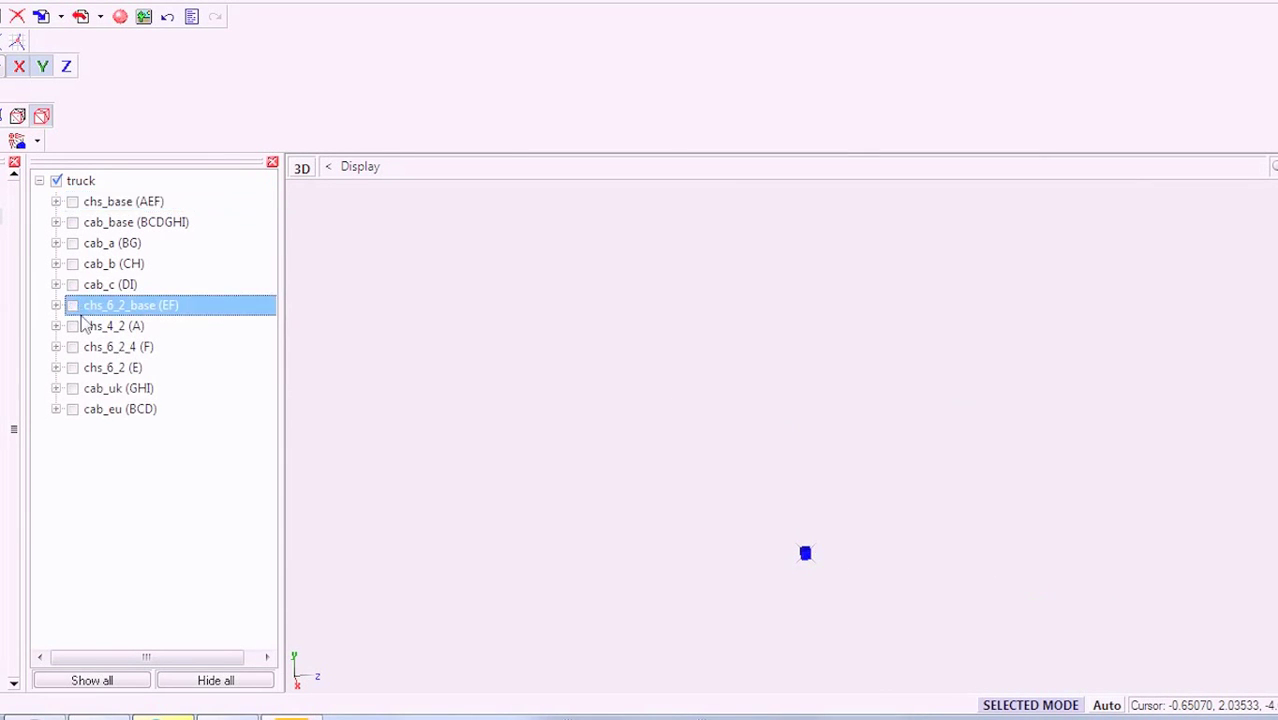
click(72, 368)
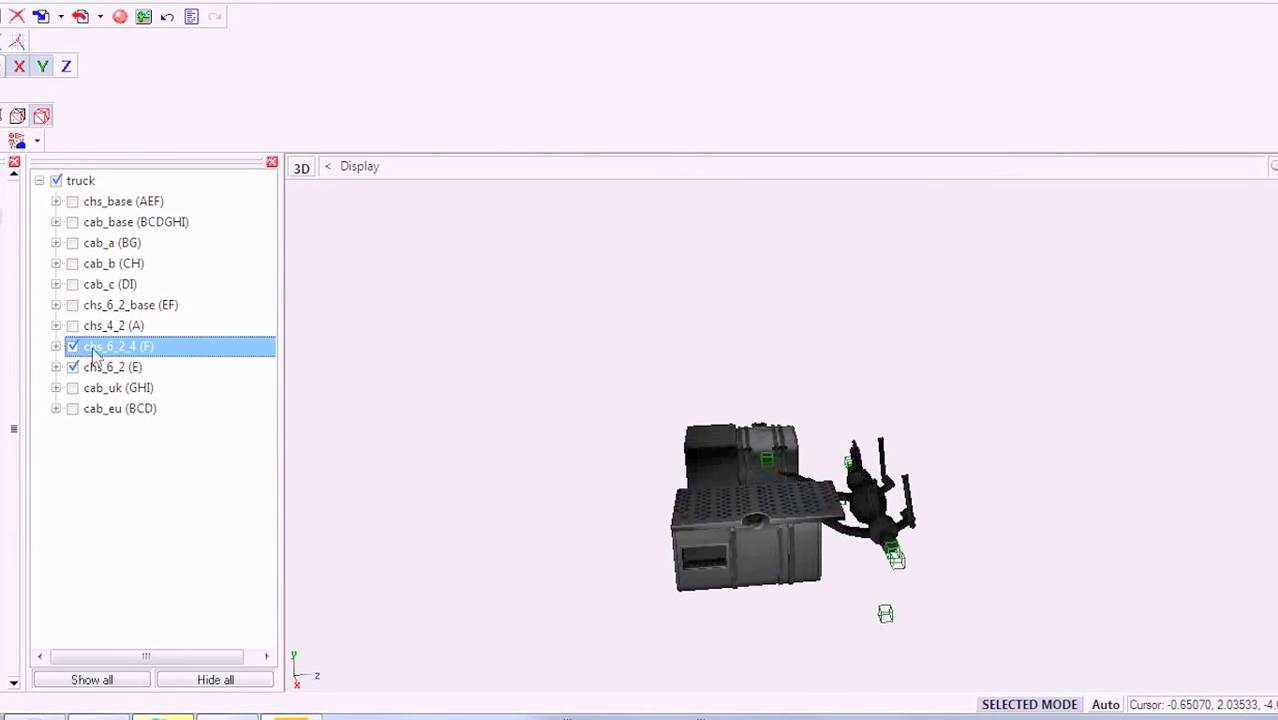
middle_drag(777, 447, 813, 450)
drag(815, 457, 788, 452)
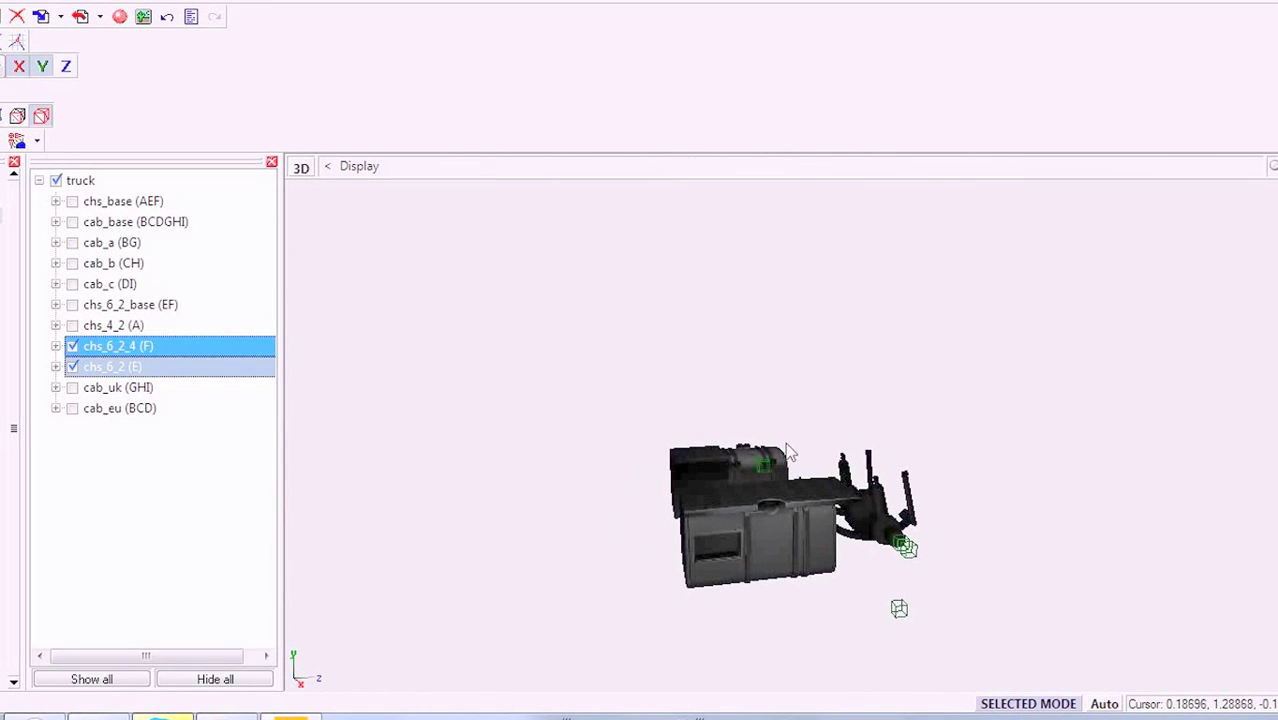
click(309, 168)
click(394, 231)
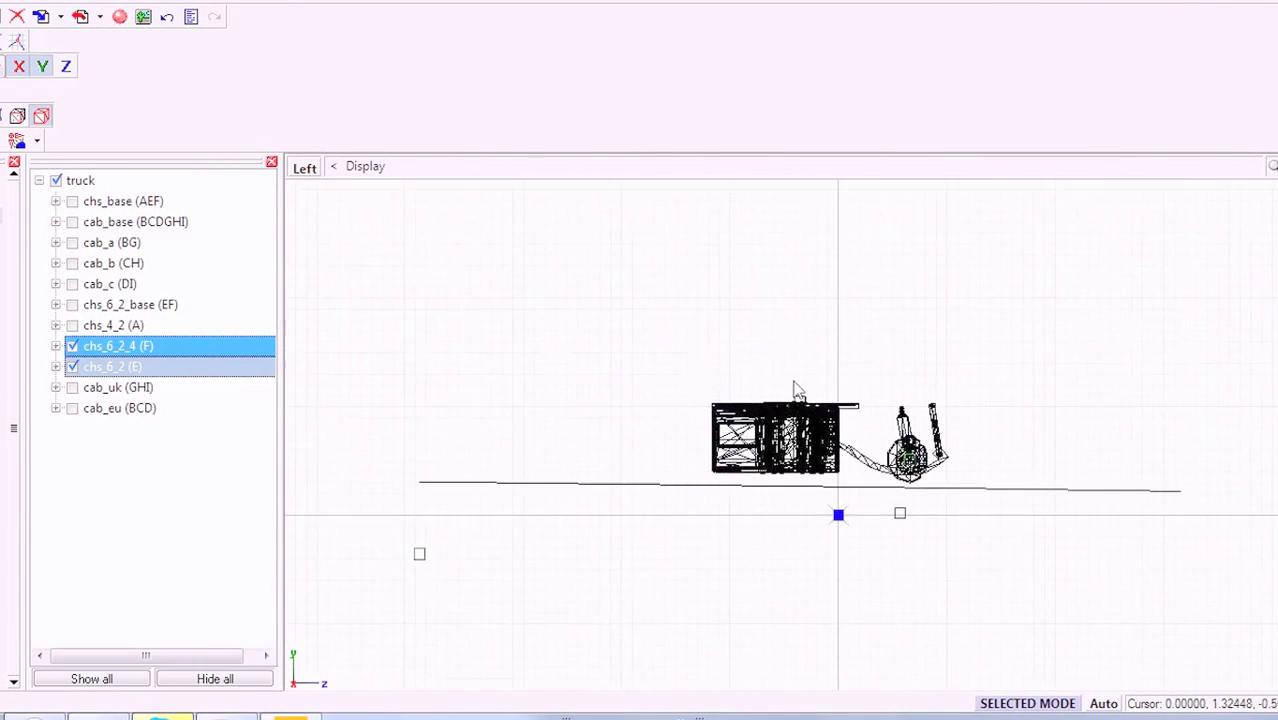
scroll(800, 420, up, 3)
scroll(808, 480, down, 4)
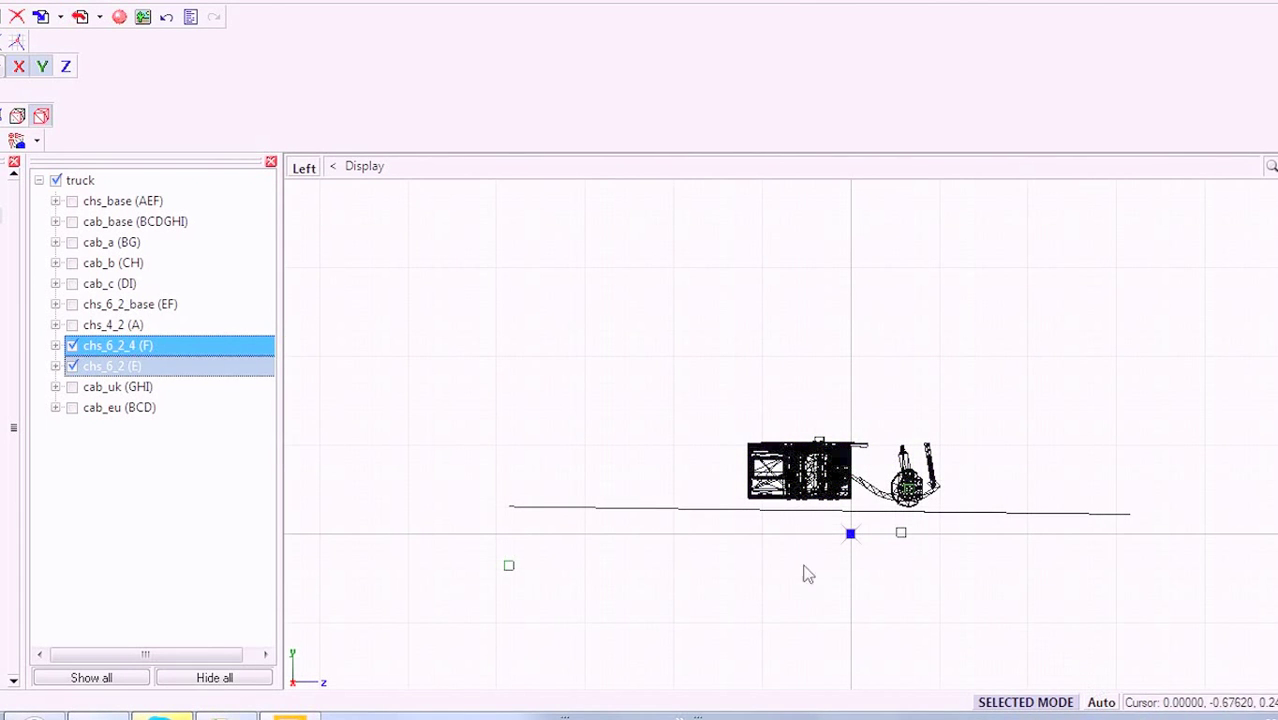
- Delete the tank boxes and their vertical straps ahead of the axle in the Left view
click(71, 356)
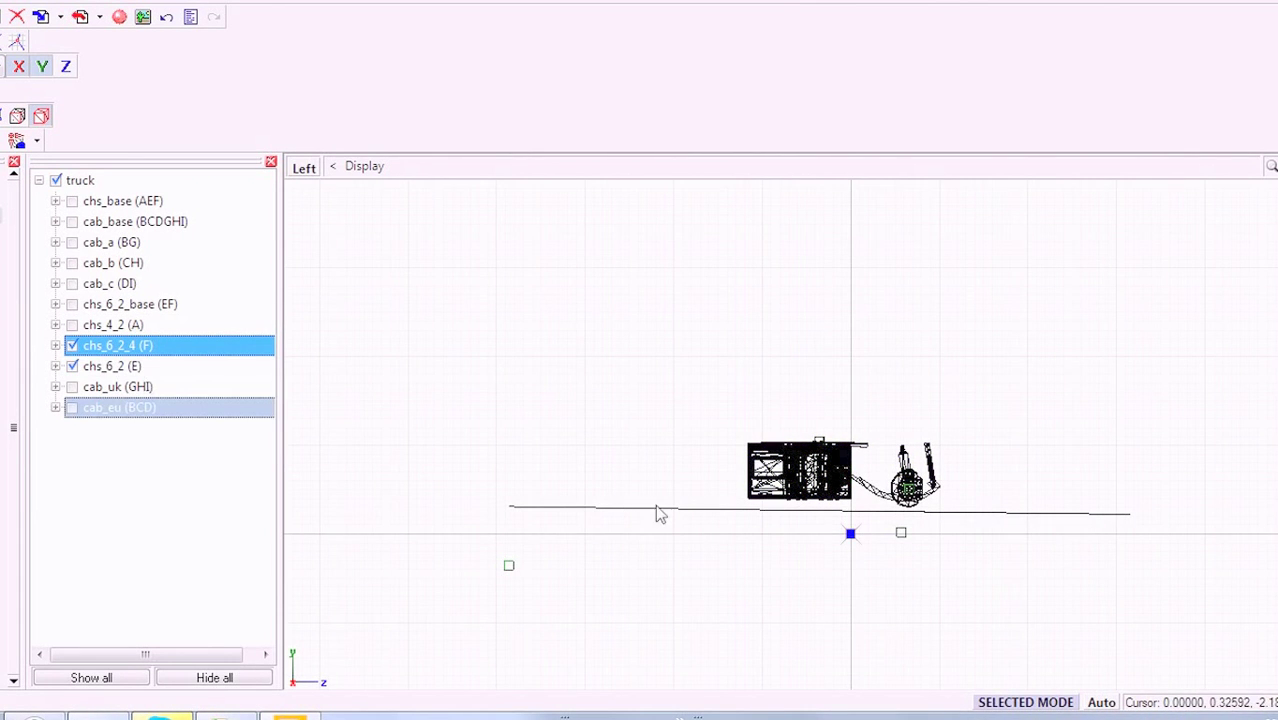
scroll(770, 520, up, 3)
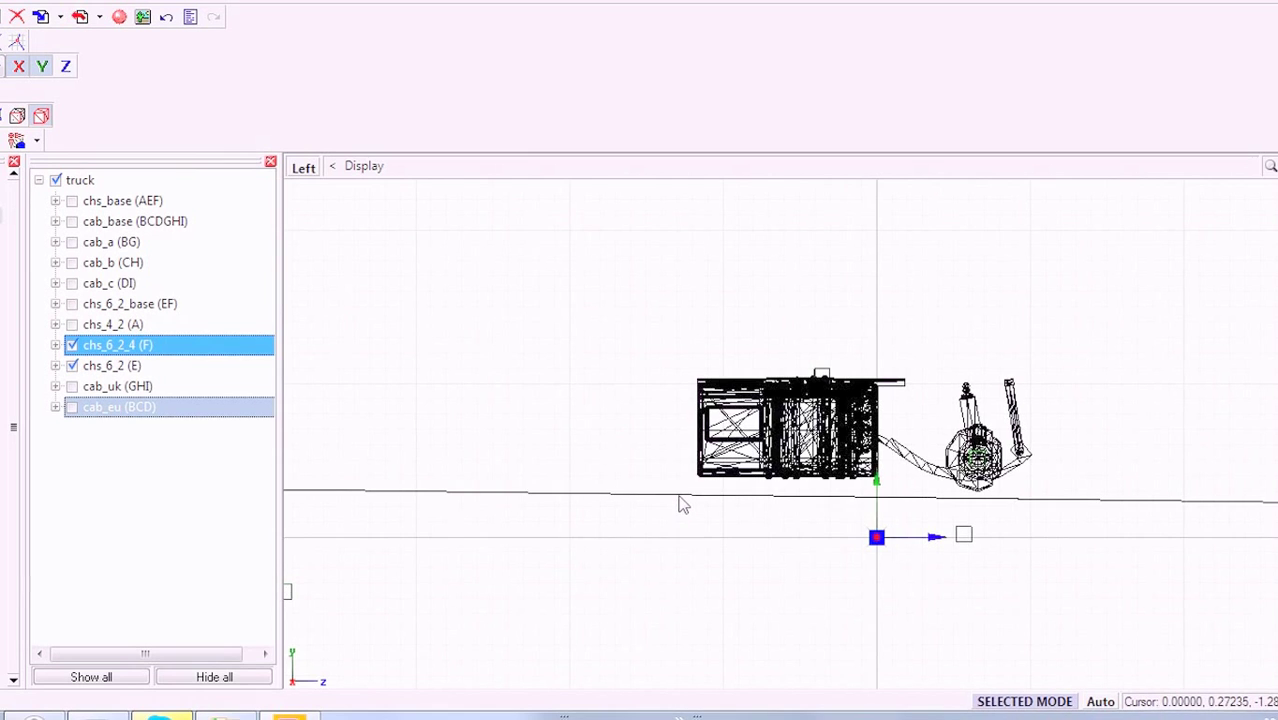
click(745, 484)
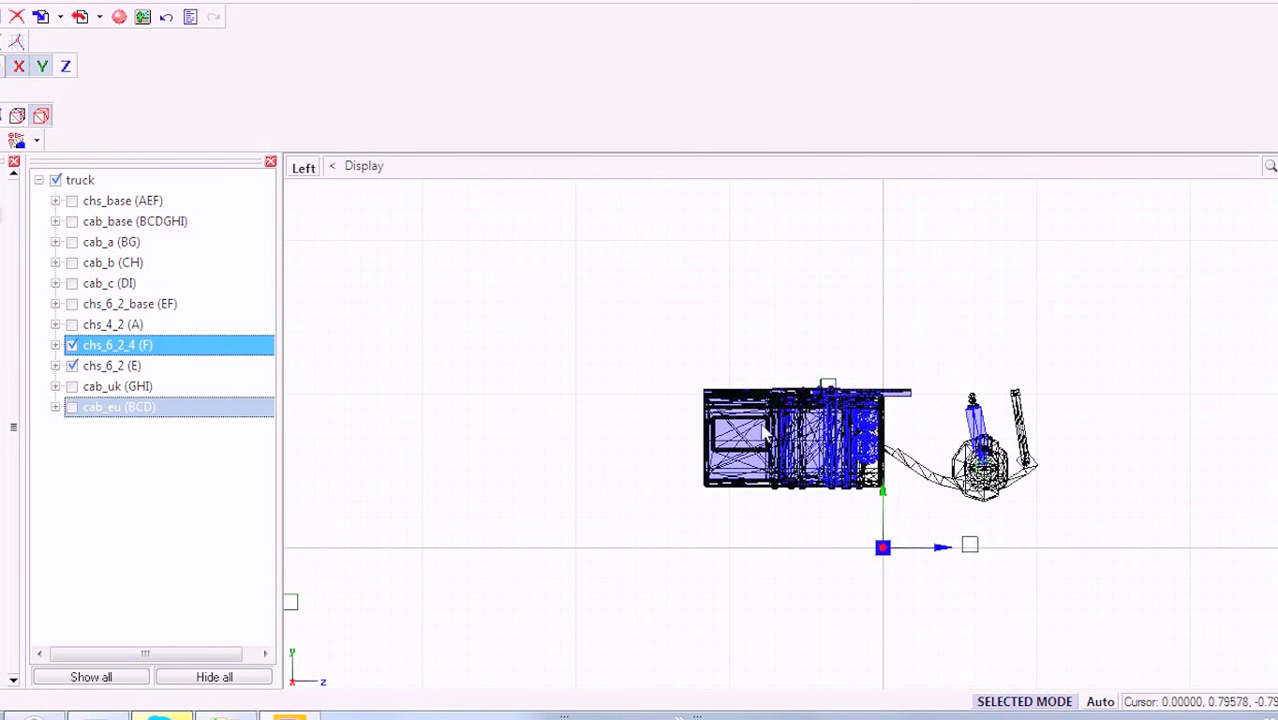
key(Delete)
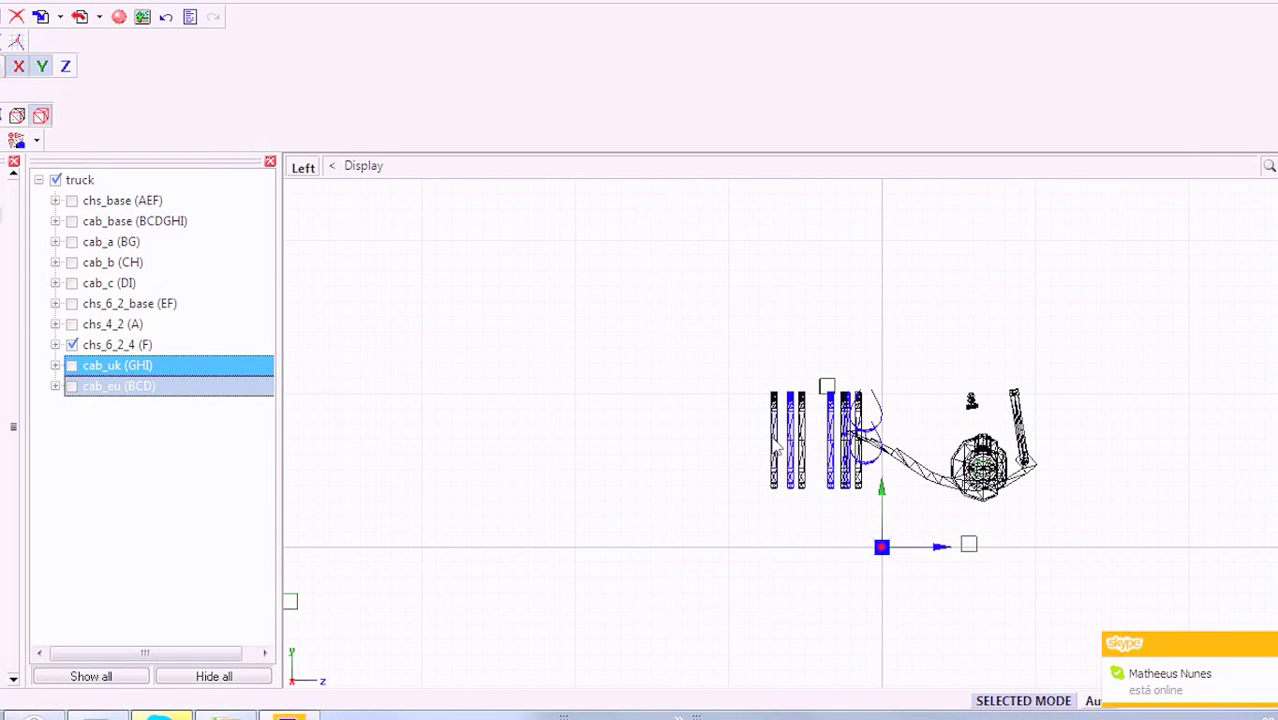
key(Delete)
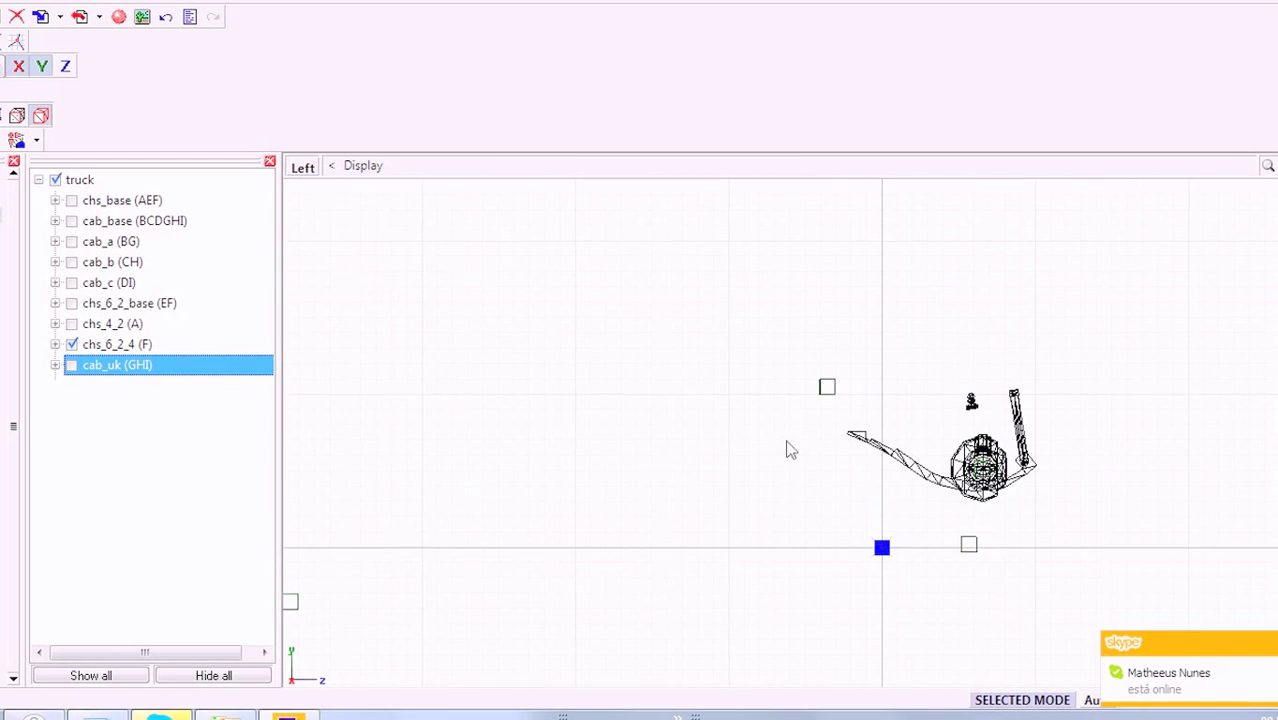
middle_drag(788, 441, 806, 452)
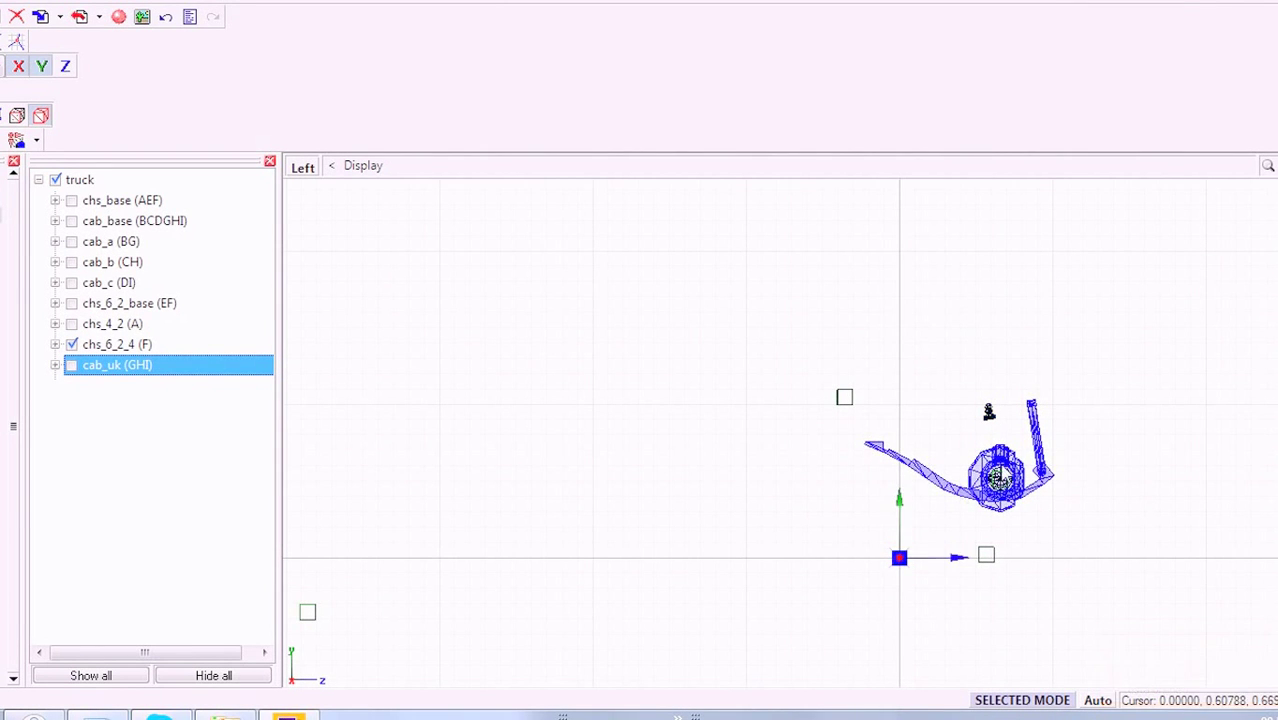
- Hide chs_6_2_4, show chs_6_2_base, and switch to the 3D view to examine the chassis without its tank boxes
middle_drag(668, 434, 628, 437)
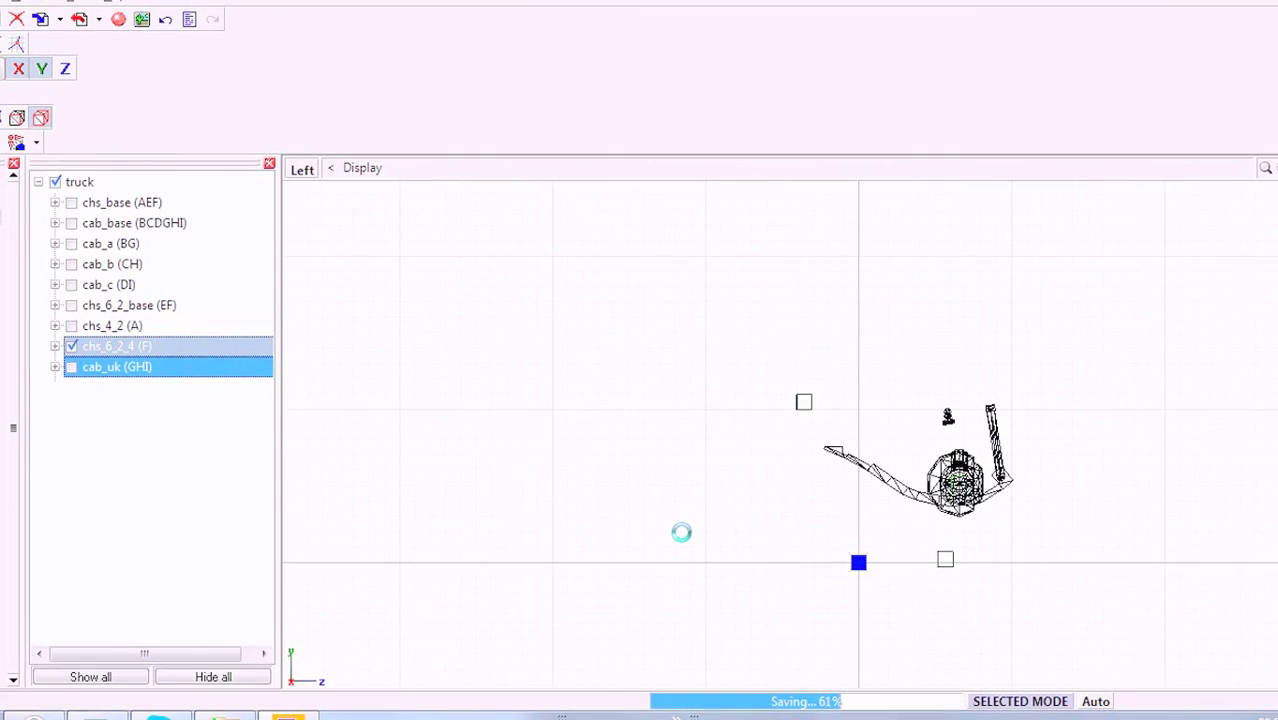
click(62, 371)
click(71, 350)
click(71, 309)
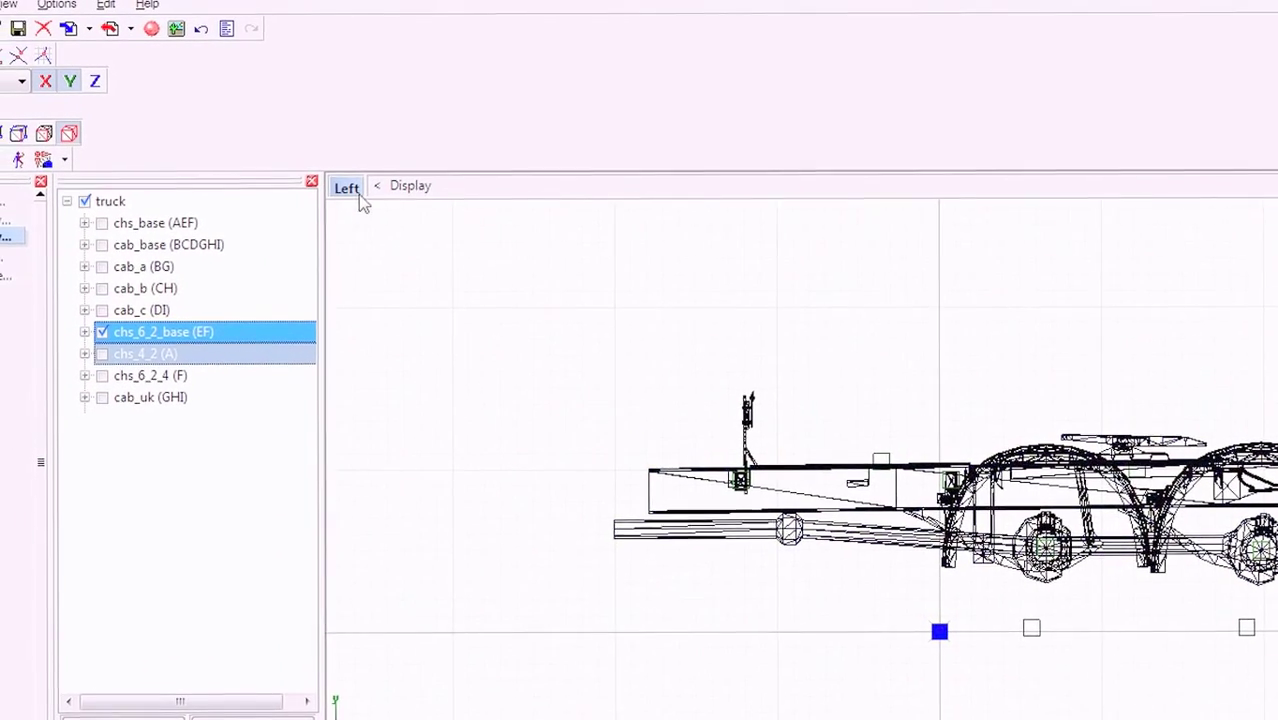
click(320, 181)
click(312, 213)
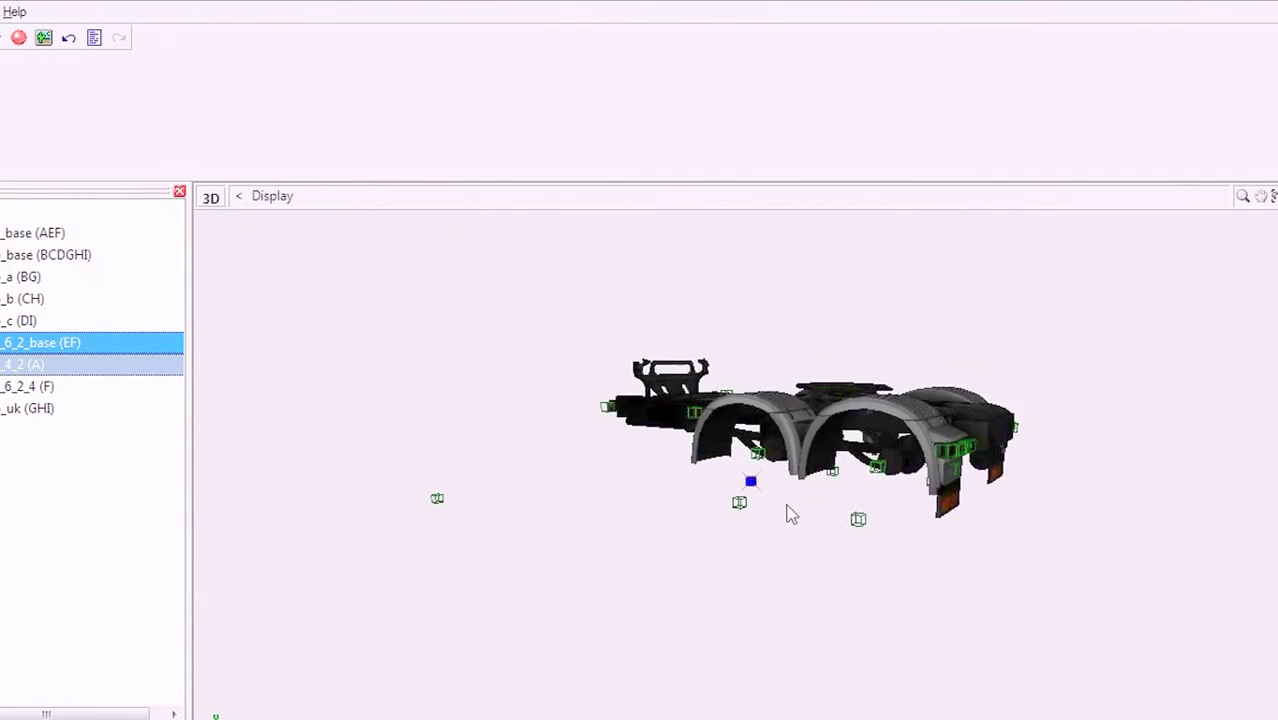
middle_drag(811, 522, 737, 413)
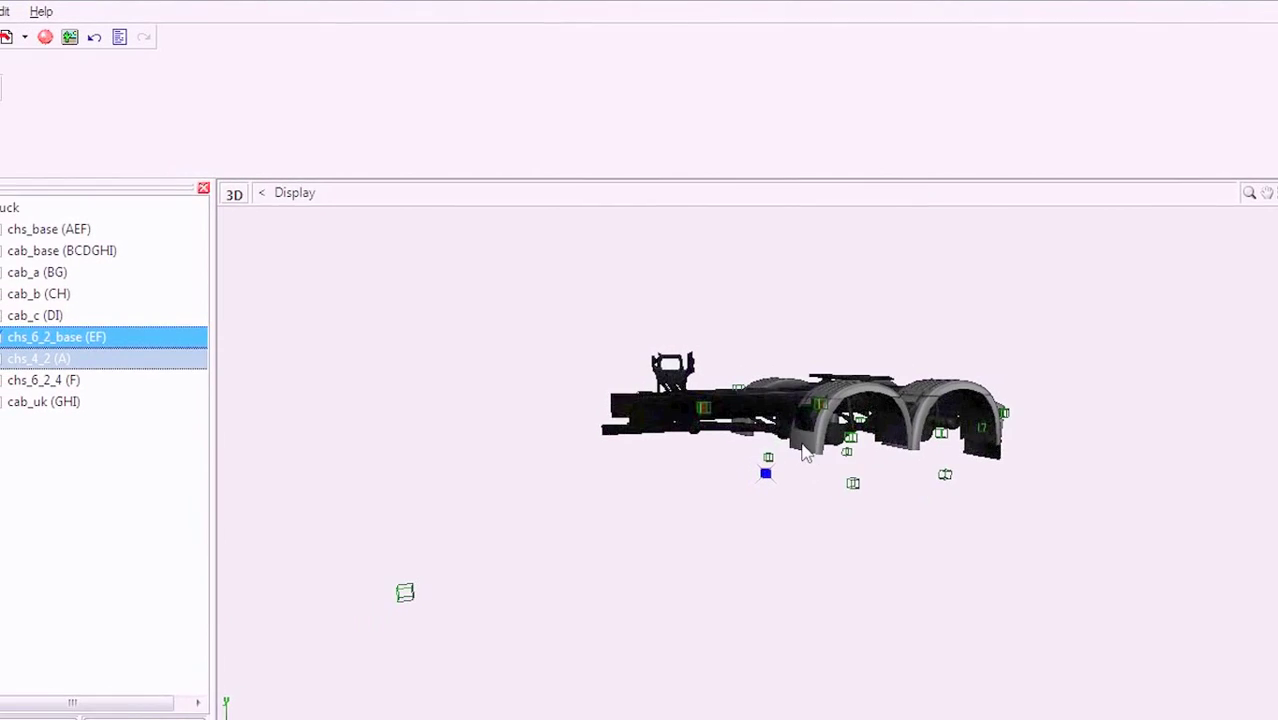
scroll(806, 452, up, 5)
scroll(737, 413, down, 3)
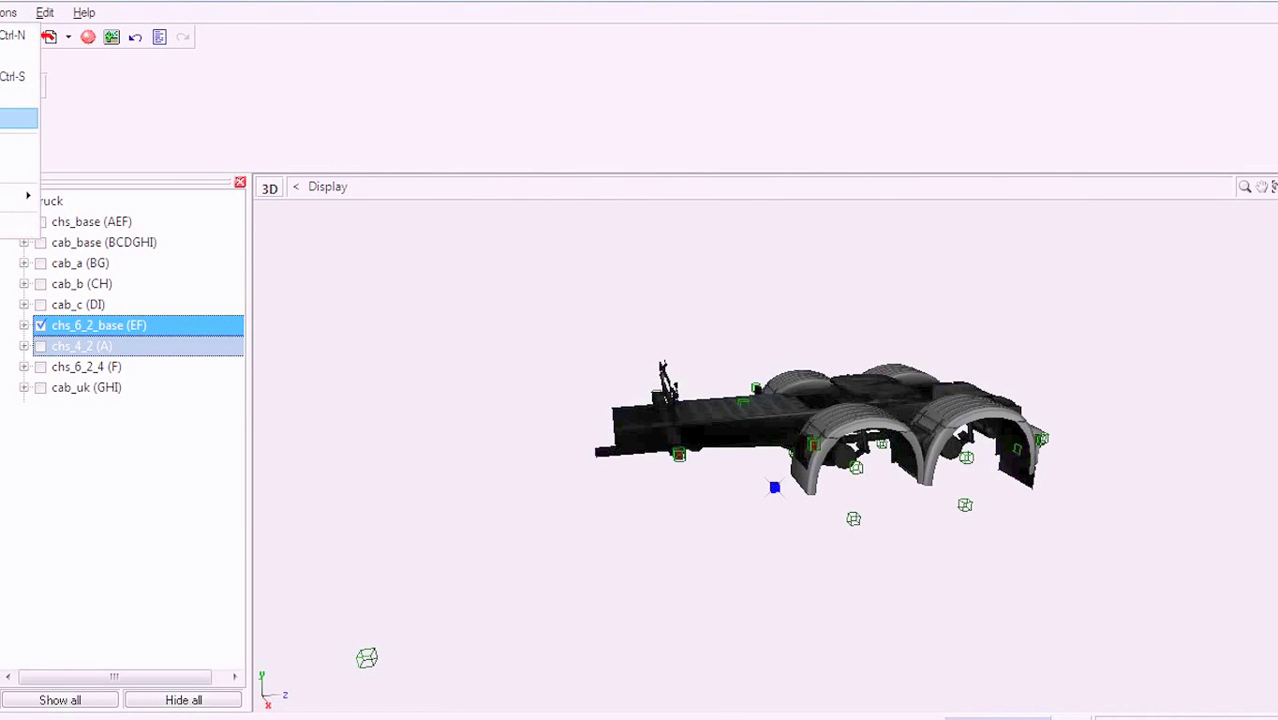
- Choose Tanque e Segurador do tanque.z3d from the Z3D'S folder as the file to merge into the scene
drag(728, 281, 730, 359)
double_click(388, 366)
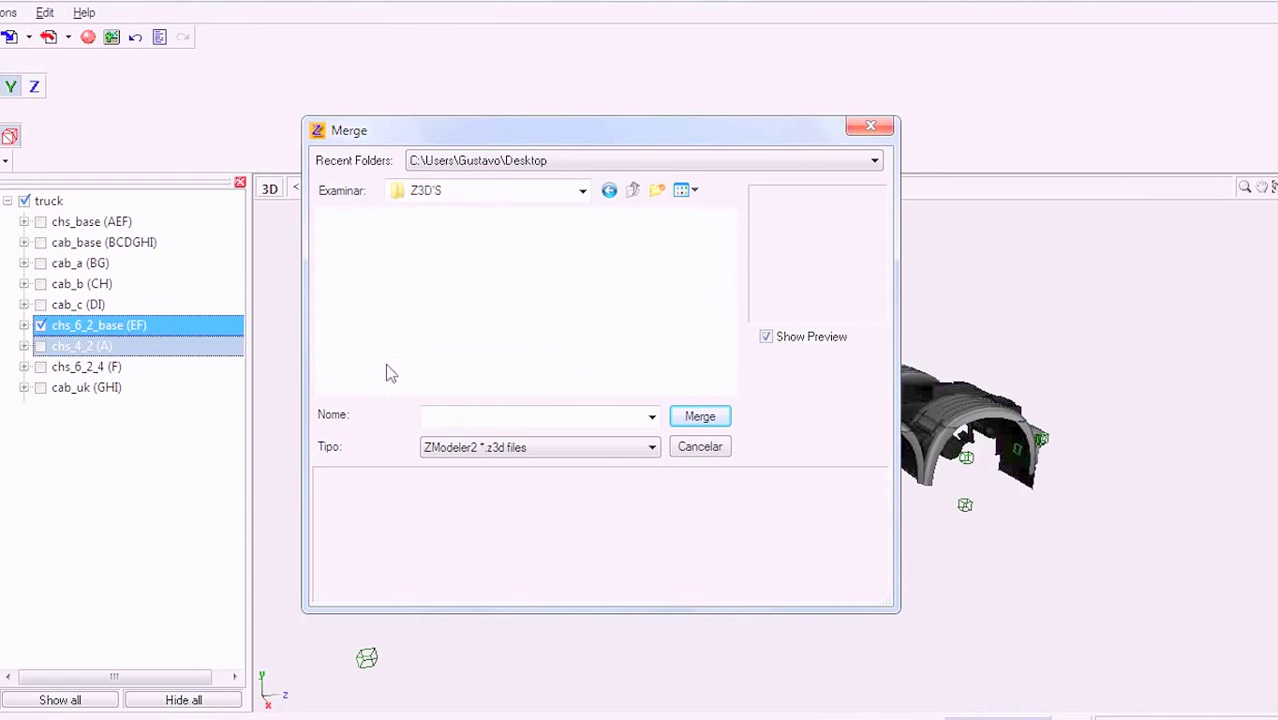
text(tan)
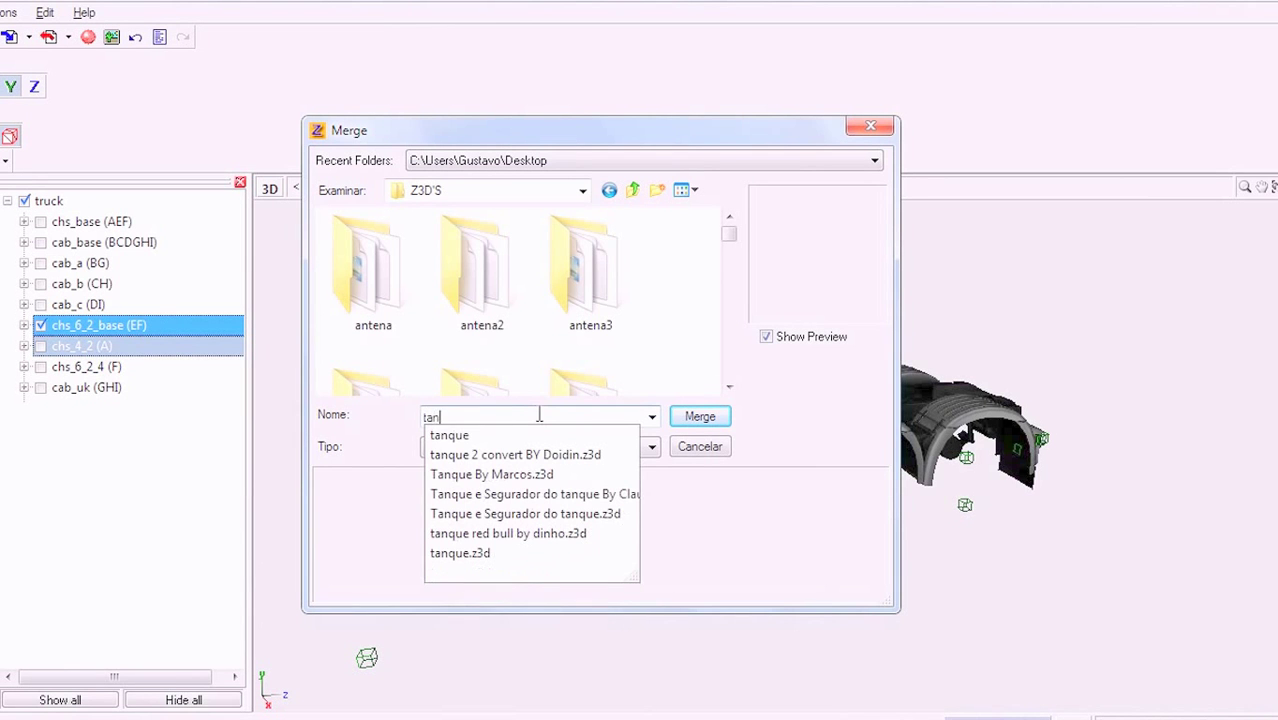
click(602, 312)
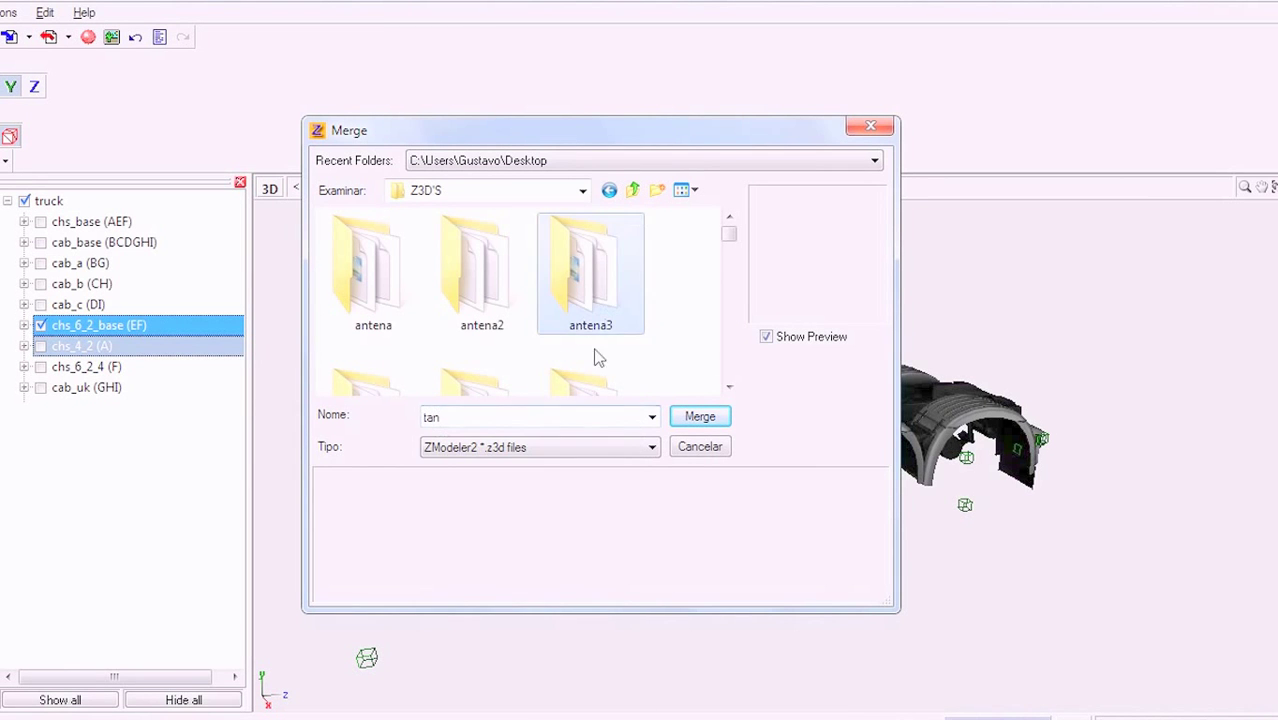
key(t)
key(t)
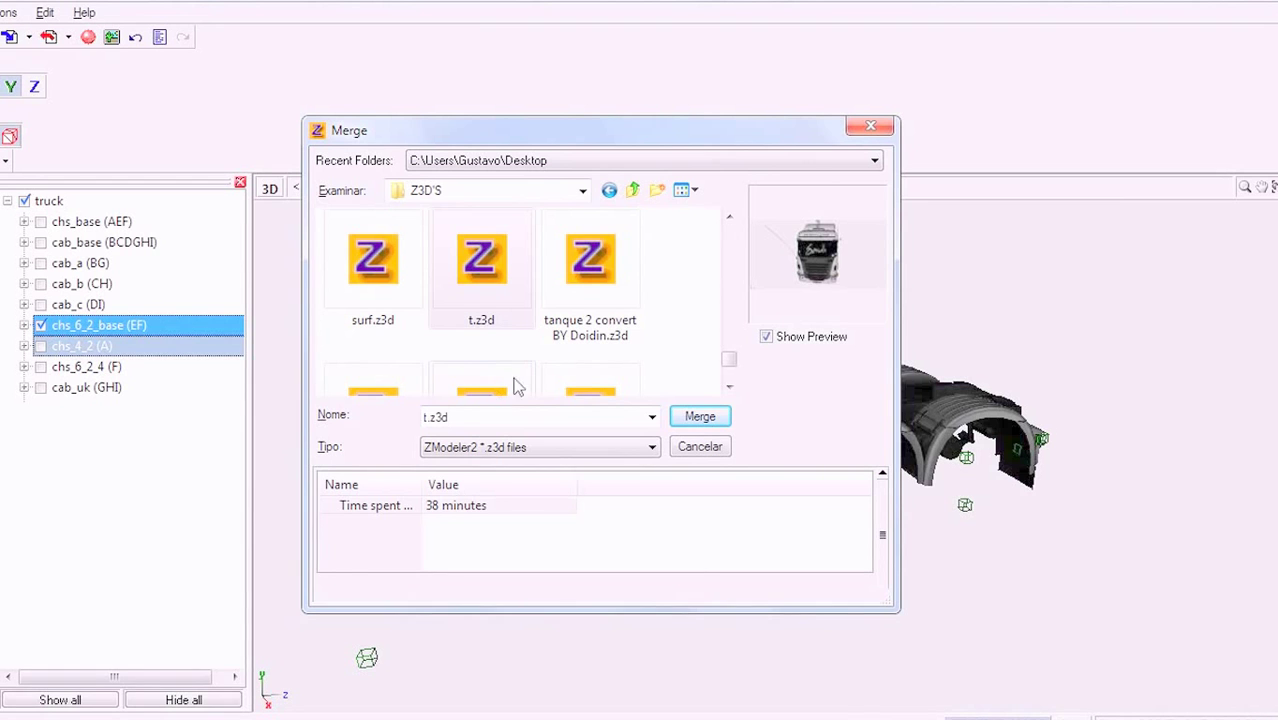
click(555, 351)
key(Right)
key(Right)
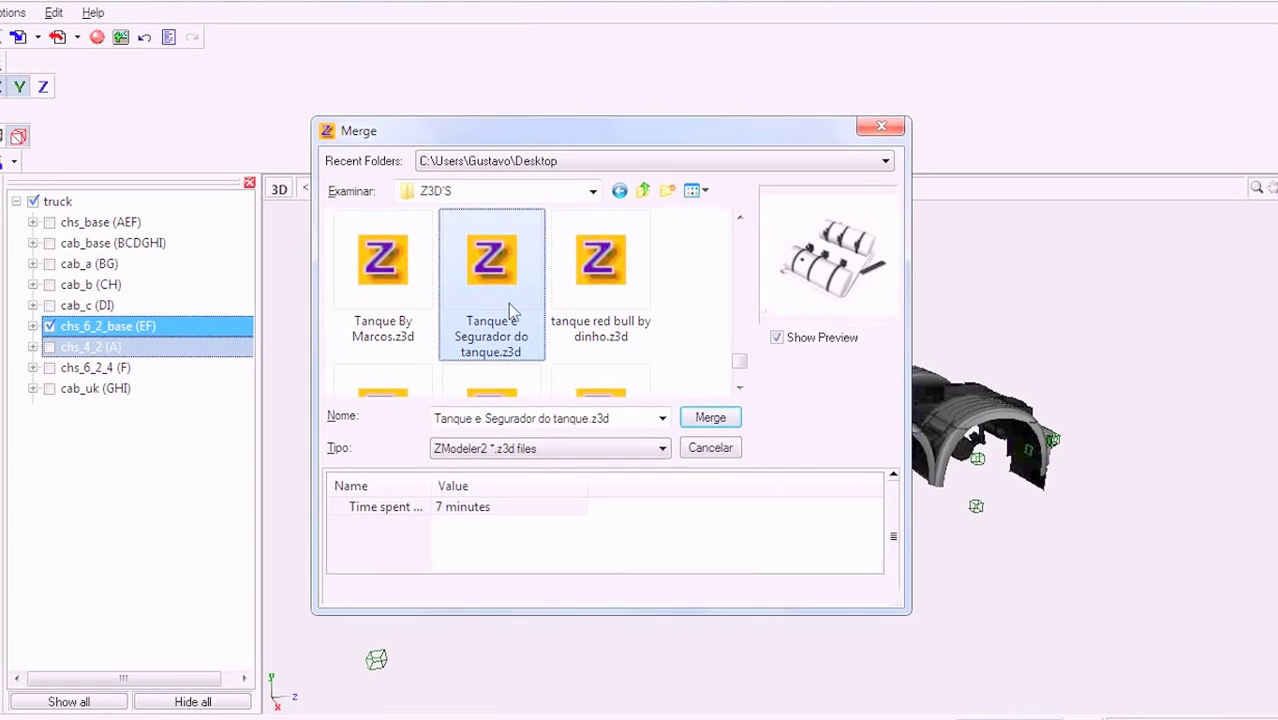
click(750, 435)
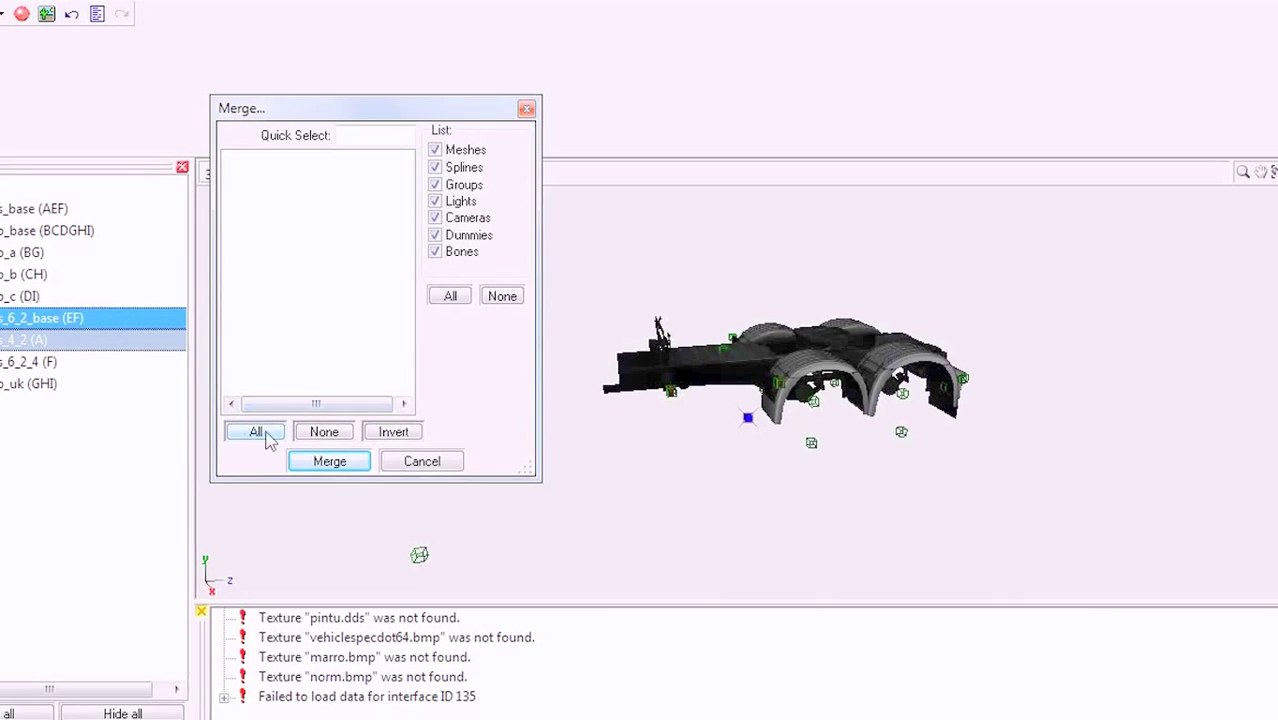
- Merge all objects from the tank file into the scene and close the message log
click(253, 433)
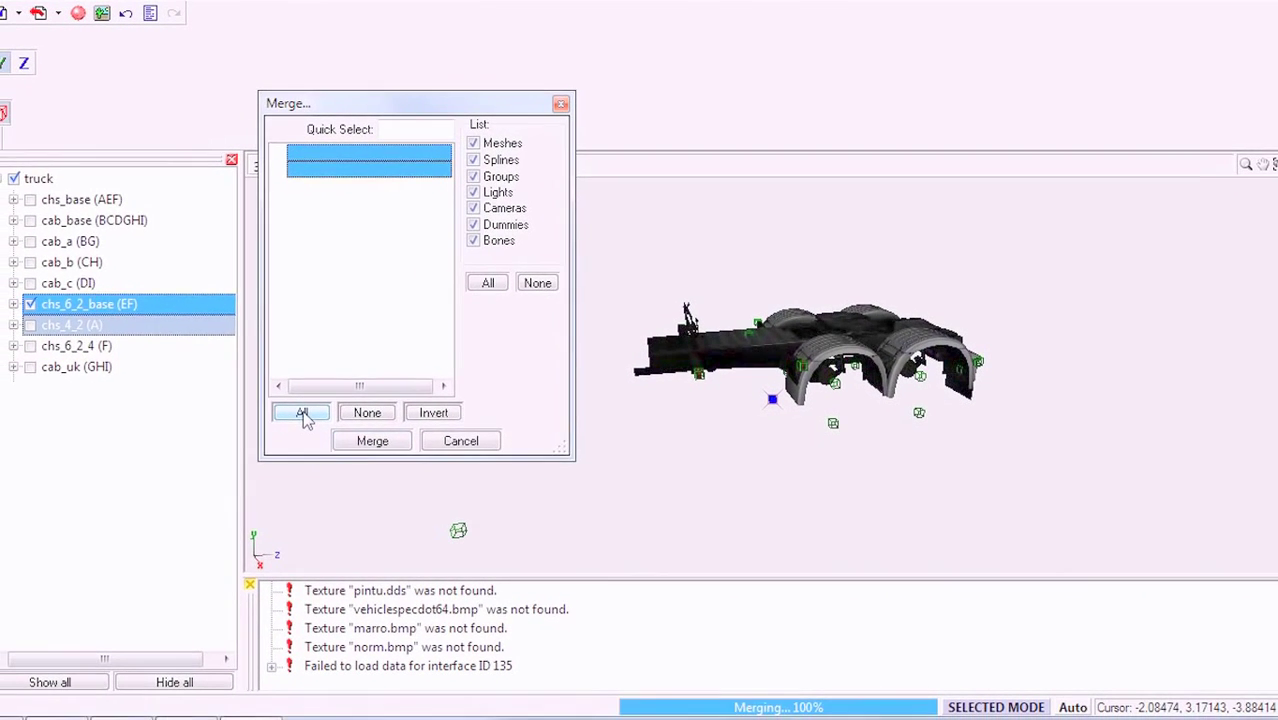
click(374, 440)
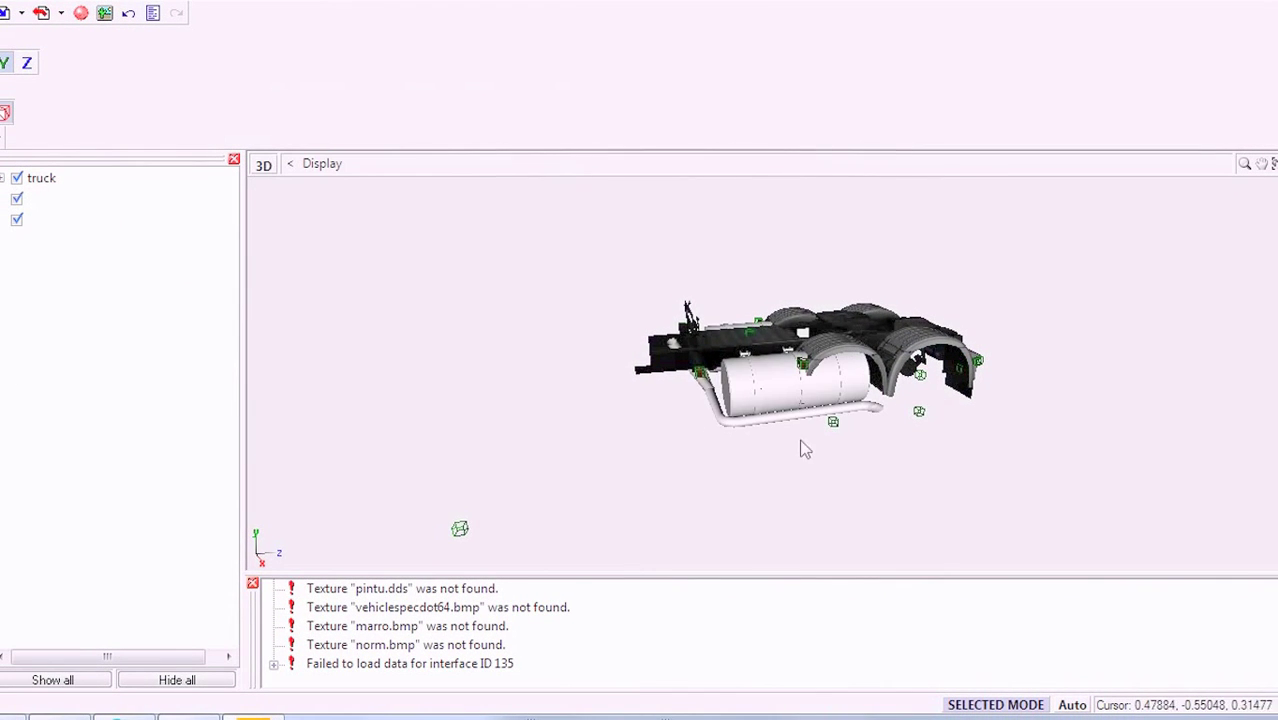
middle_drag(800, 449, 786, 449)
click(253, 584)
middle_drag(648, 527, 722, 496)
- Switch the viewport to the Left view and hide the truck, keeping only the two merged tank objects shown
click(279, 165)
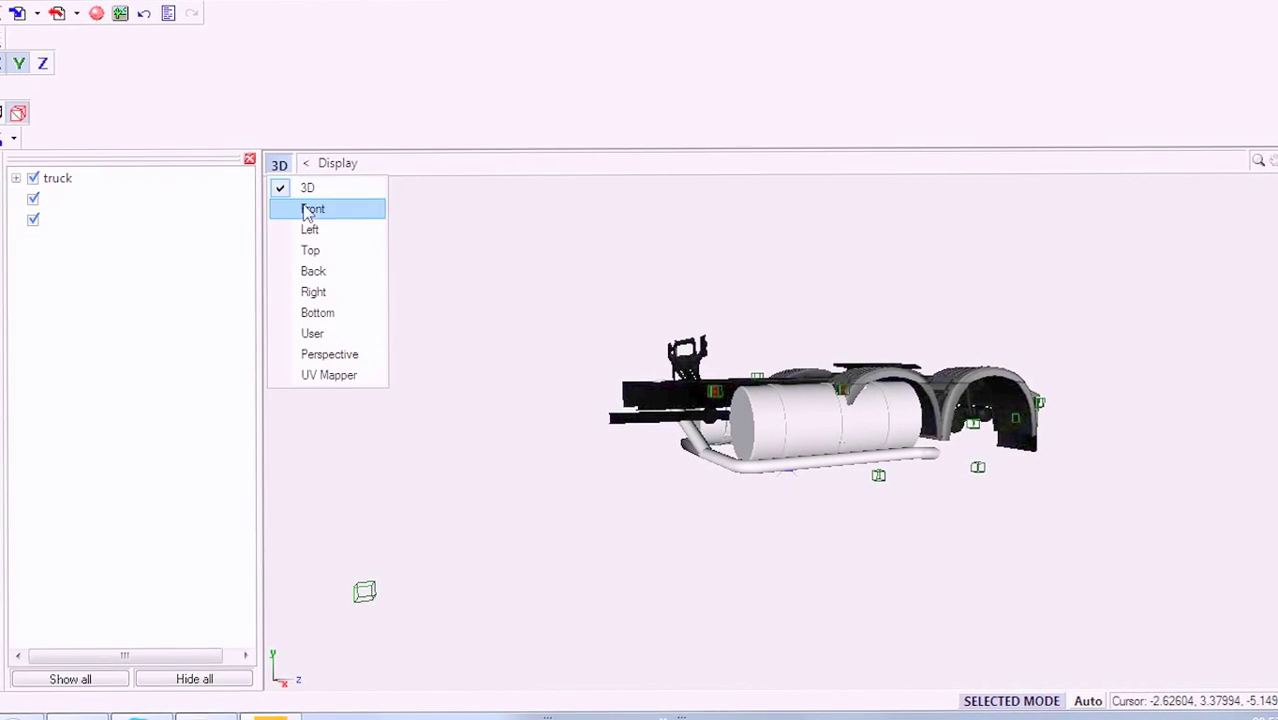
click(314, 228)
click(60, 180)
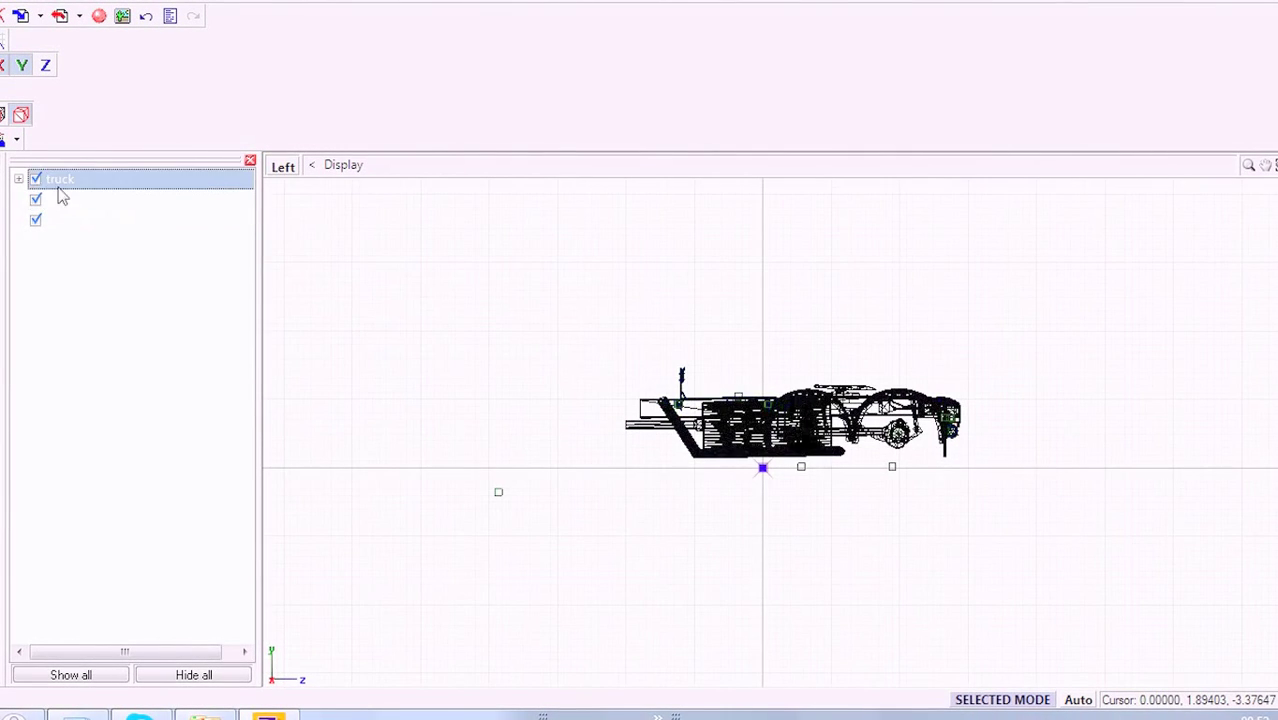
click(35, 180)
click(42, 221)
click(36, 200)
click(36, 201)
click(36, 220)
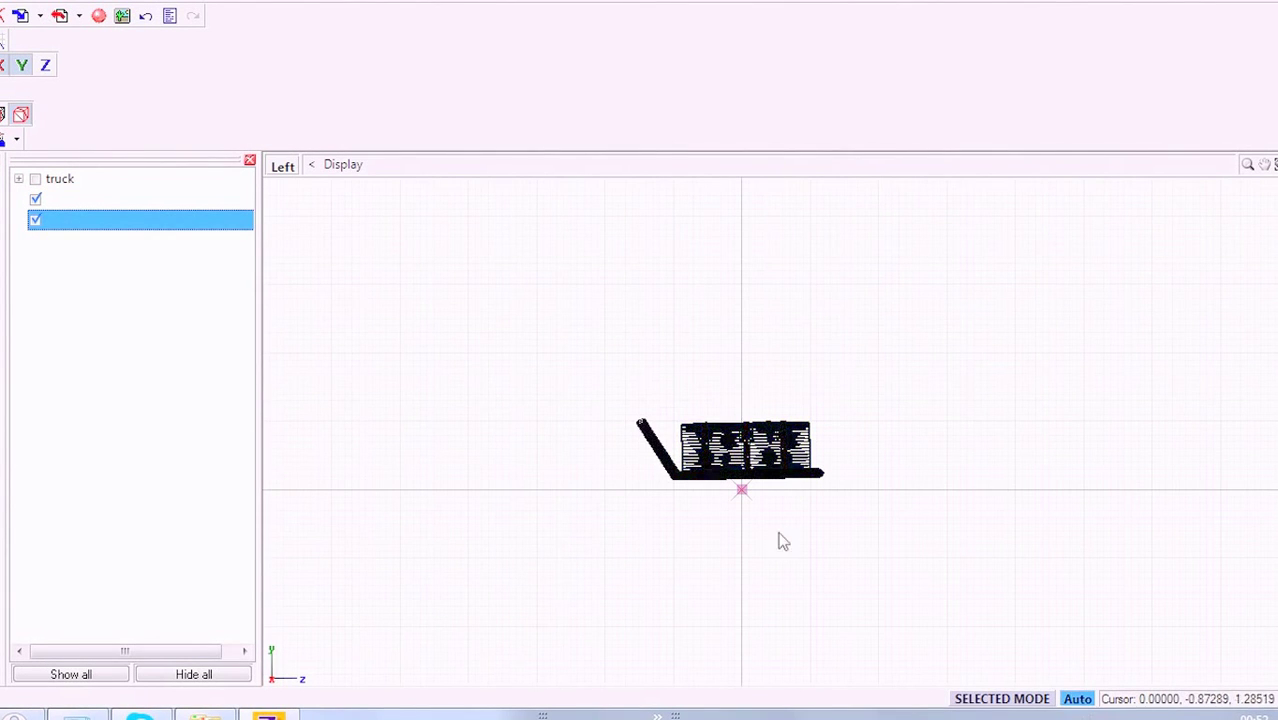
- Select both merged tank objects in the Left view and turn on selected mode
drag(912, 524, 913, 525)
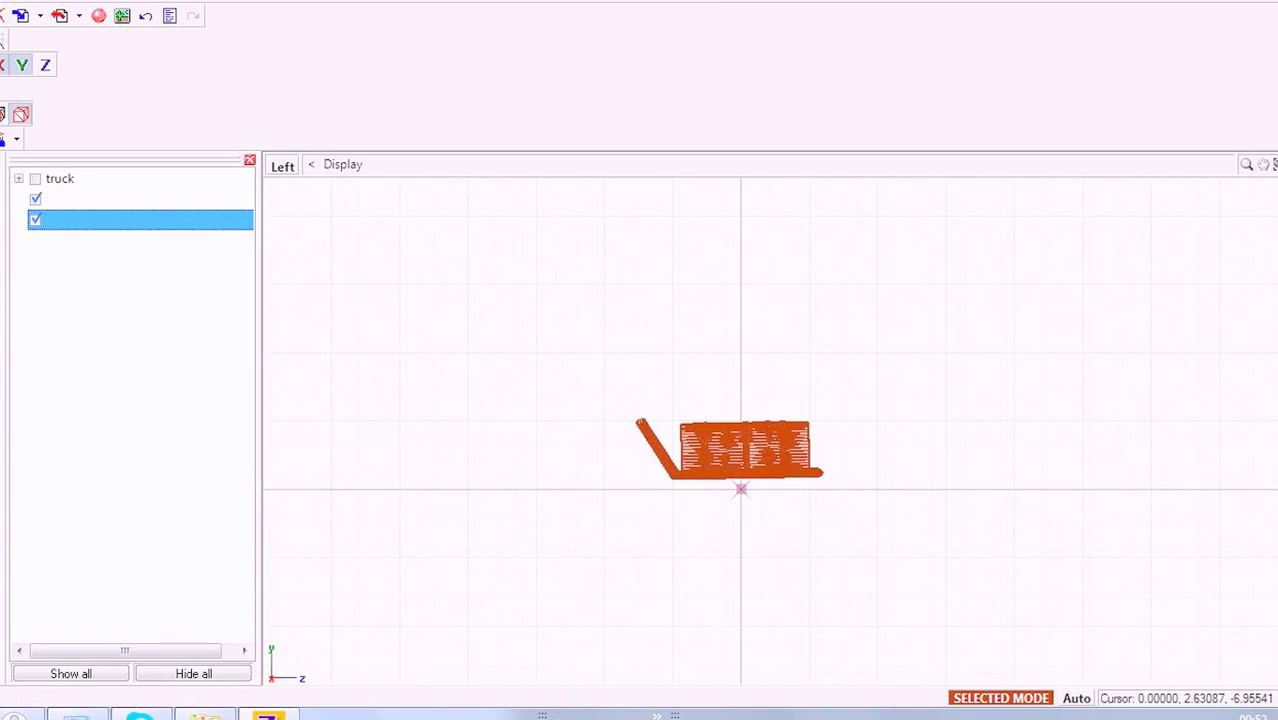
middle_drag(467, 405, 395, 407)
scroll(476, 411, up, 1)
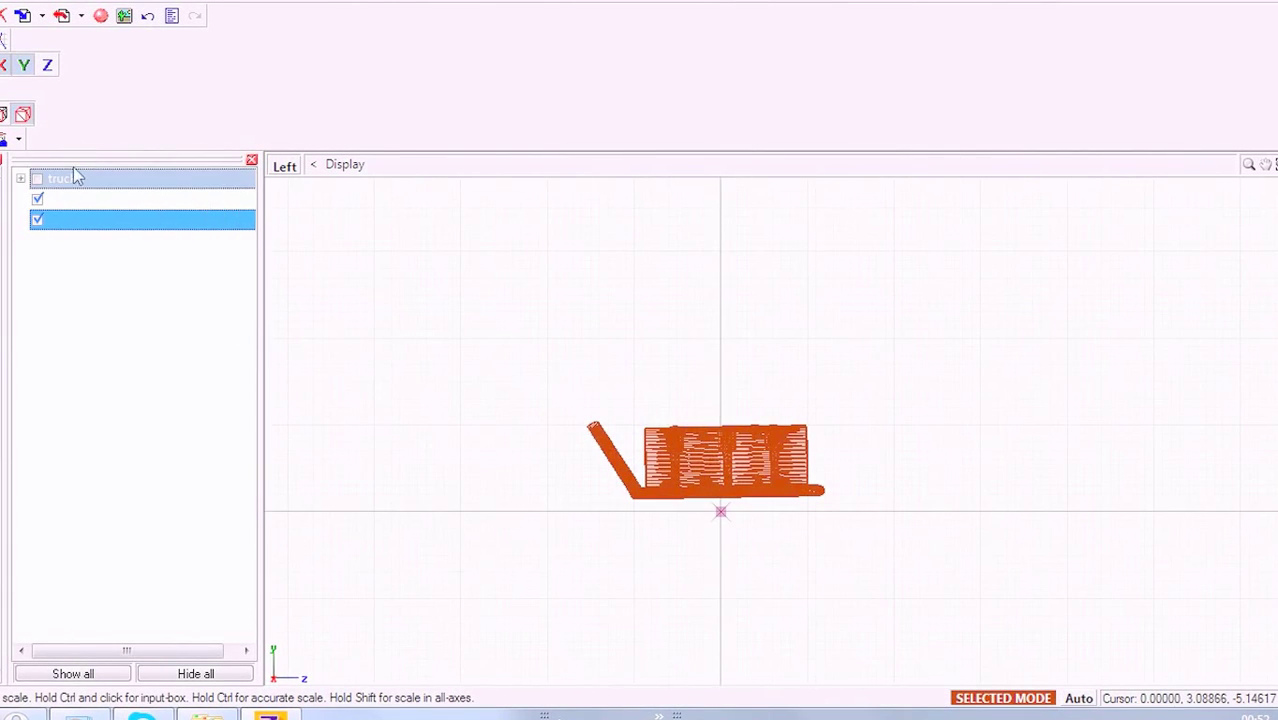
- Show the truck again, shorten the selected tanks lengthwise, and move them forward to just ahead of the rear fenders
click(37, 179)
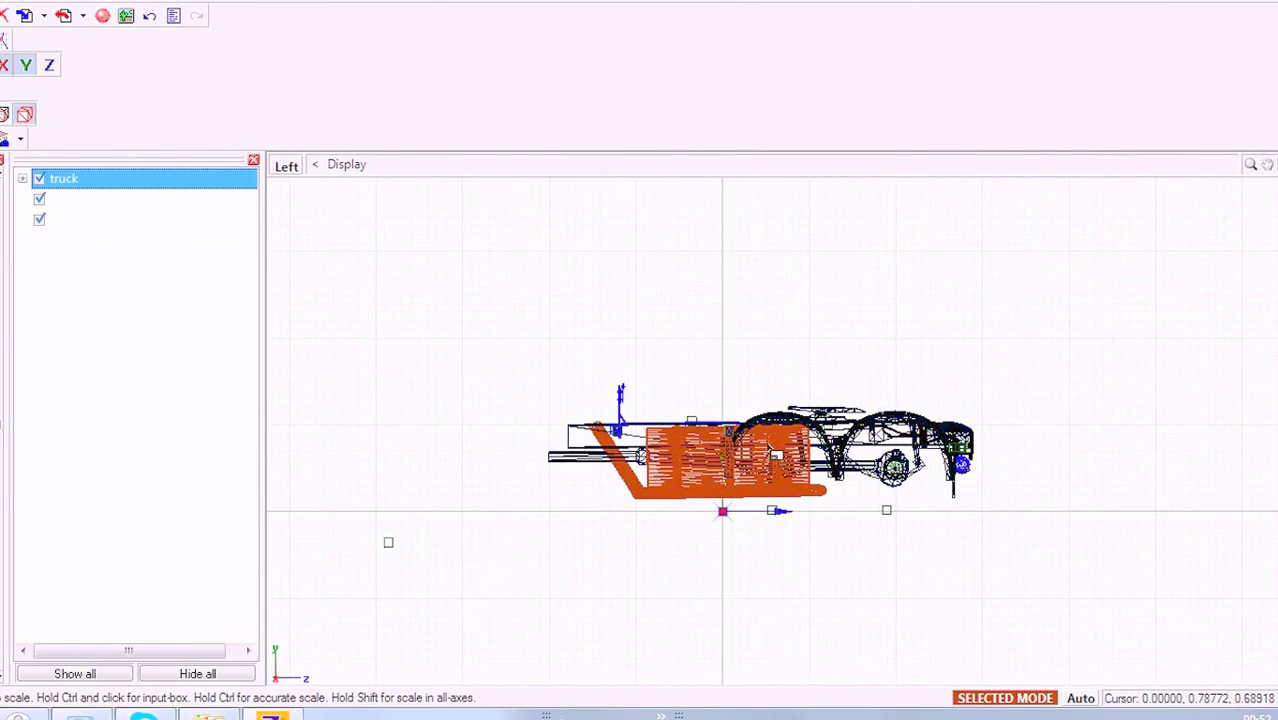
middle_drag(747, 470, 849, 465)
scroll(849, 465, up, 1)
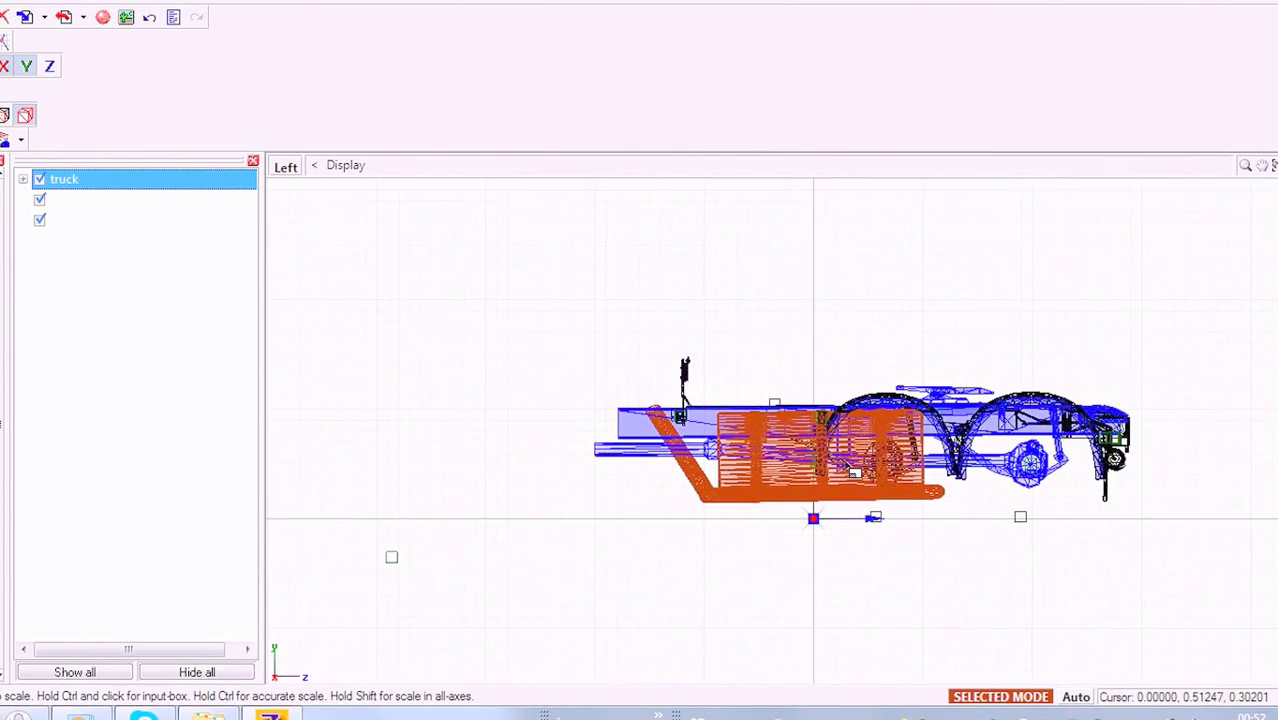
scroll(853, 471, up, 1)
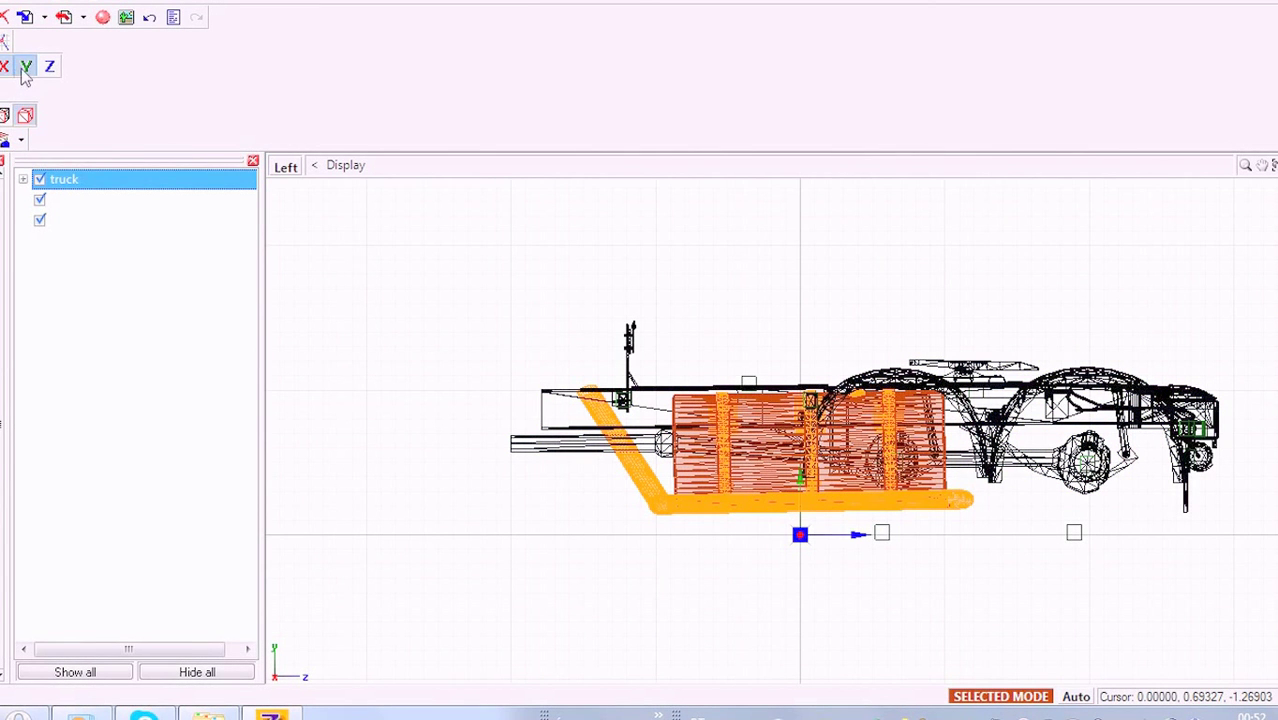
drag(747, 566, 713, 578)
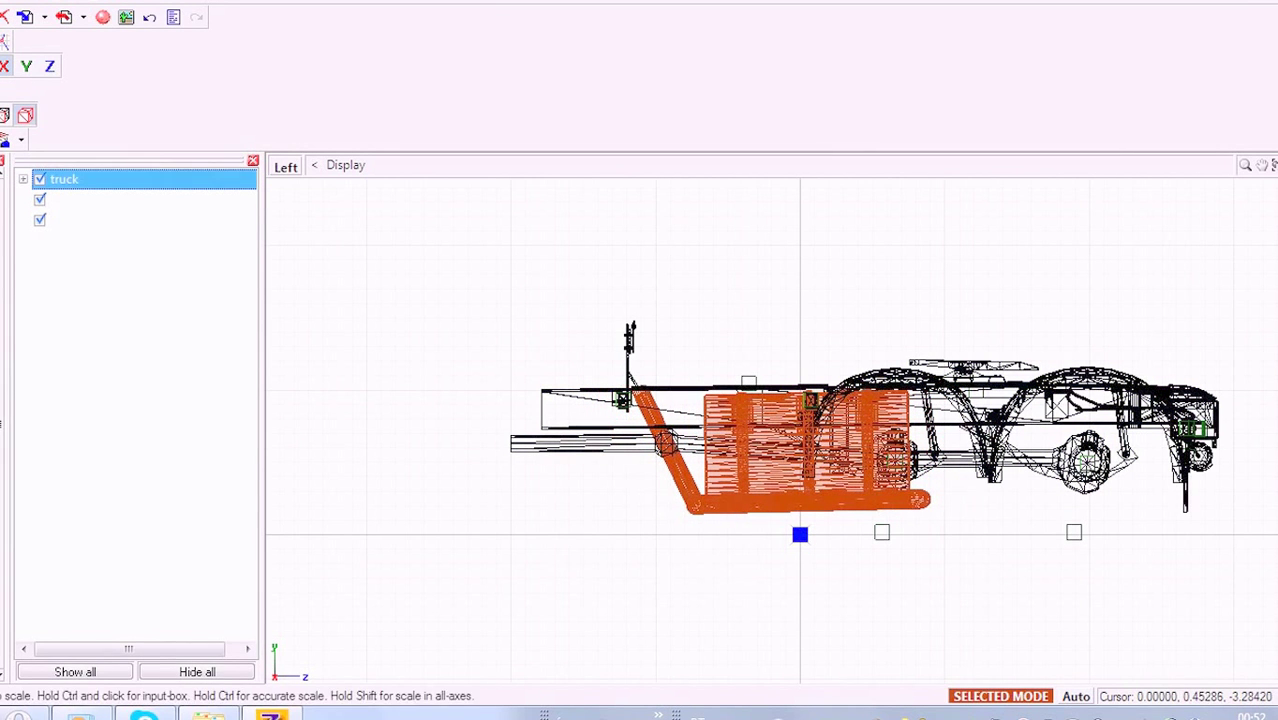
drag(603, 551, 494, 554)
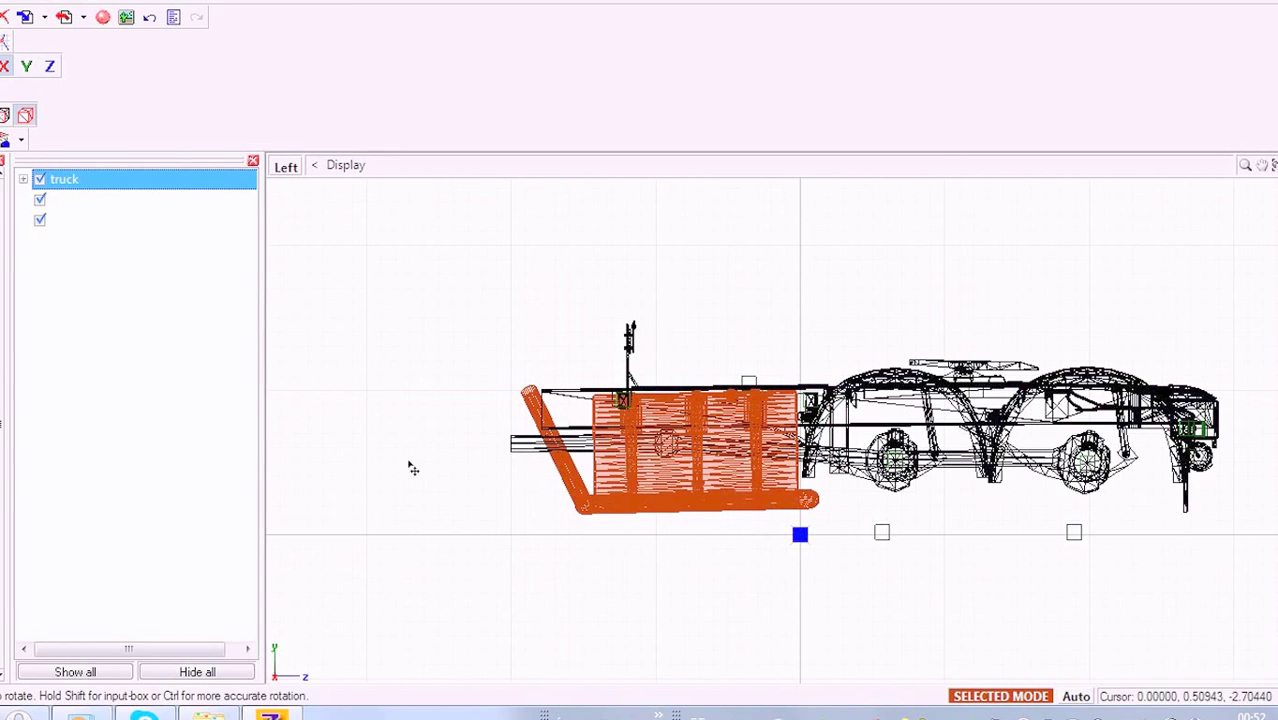
- Switch to the 3D view and show the chs_base group to check the tanks against the front chassis
click(286, 172)
click(304, 188)
middle_drag(462, 360, 565, 379)
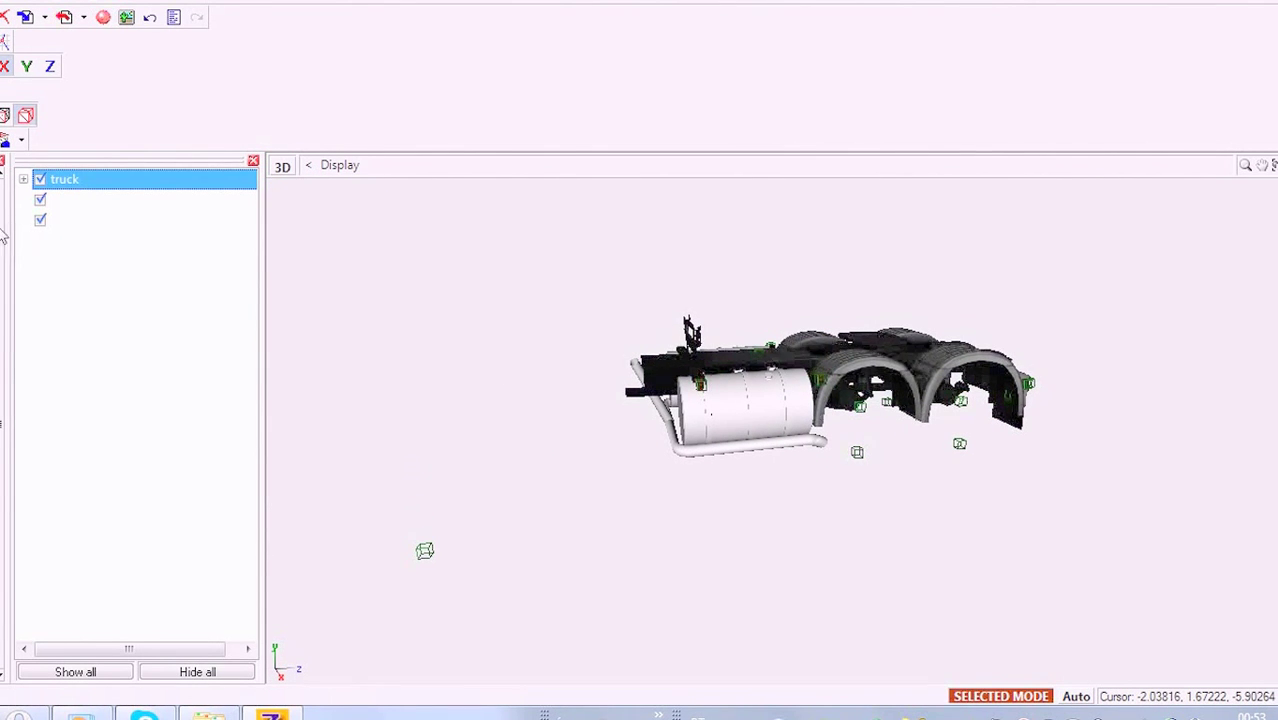
click(24, 180)
click(57, 200)
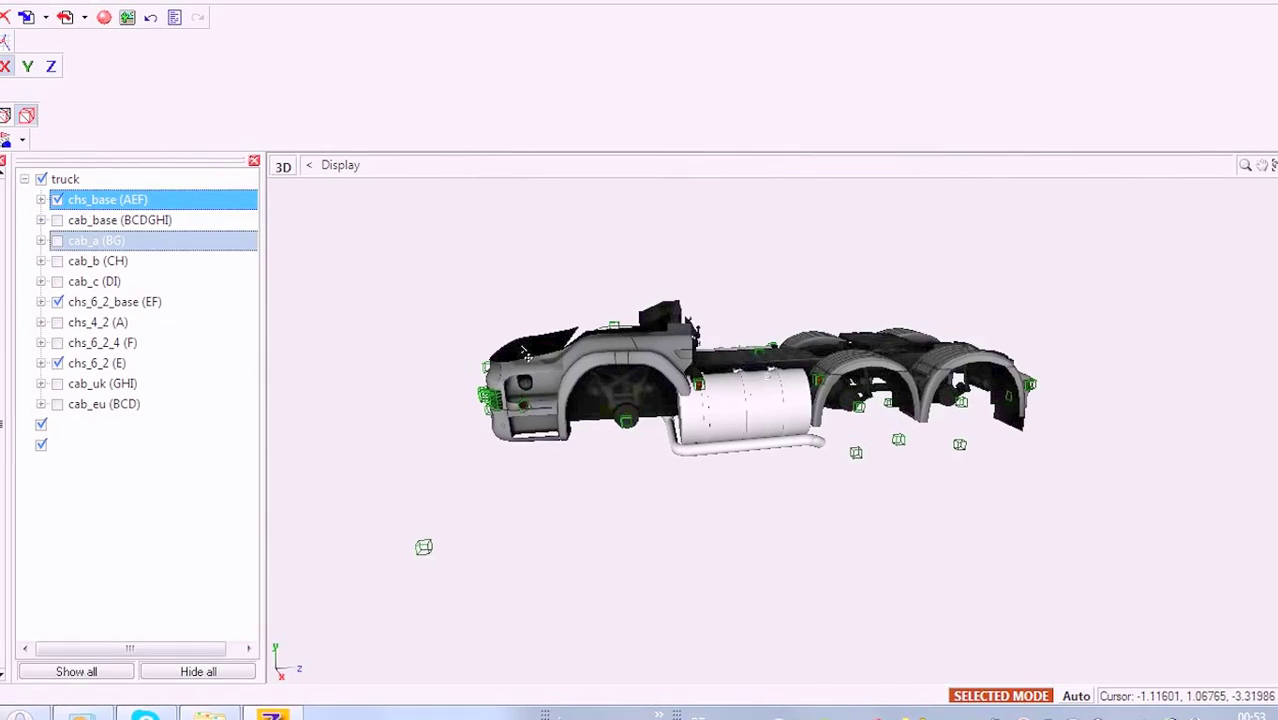
middle_drag(526, 353, 748, 422)
scroll(735, 424, up, 4)
- In the Left view, scale the tanks shorter lengthwise to fit between the front wheel arch and the rear fenders
click(285, 168)
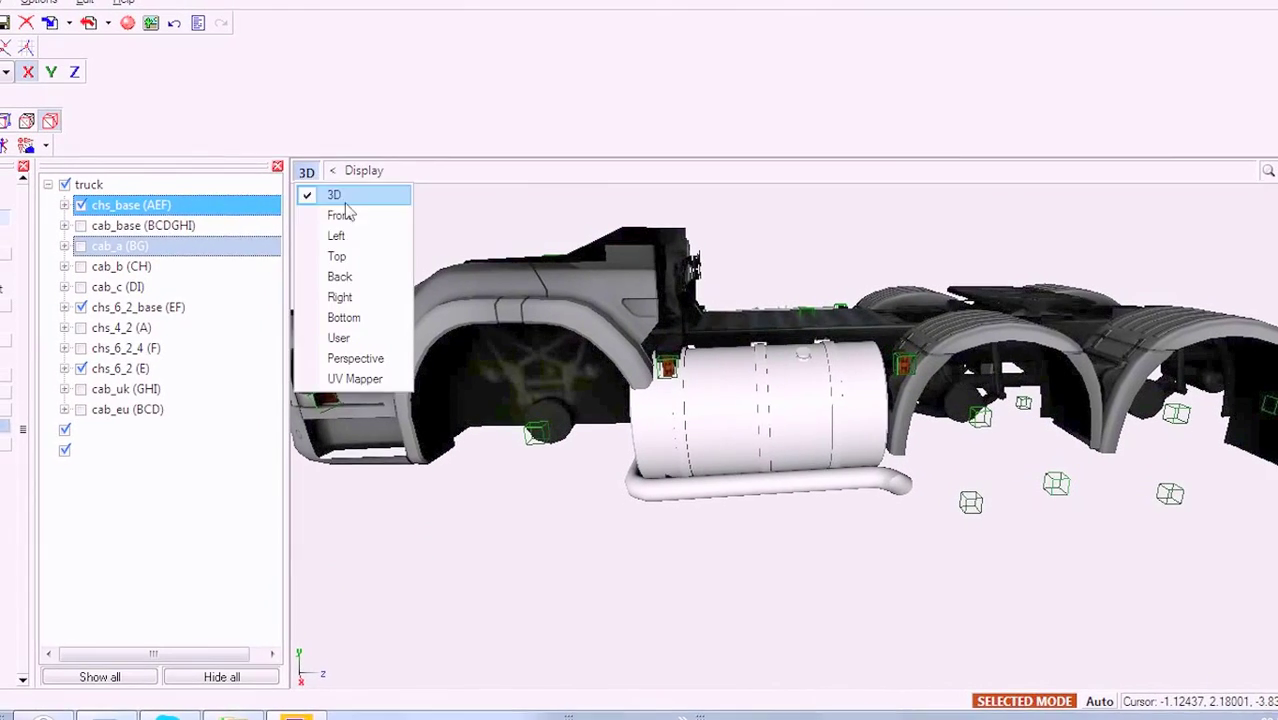
click(345, 236)
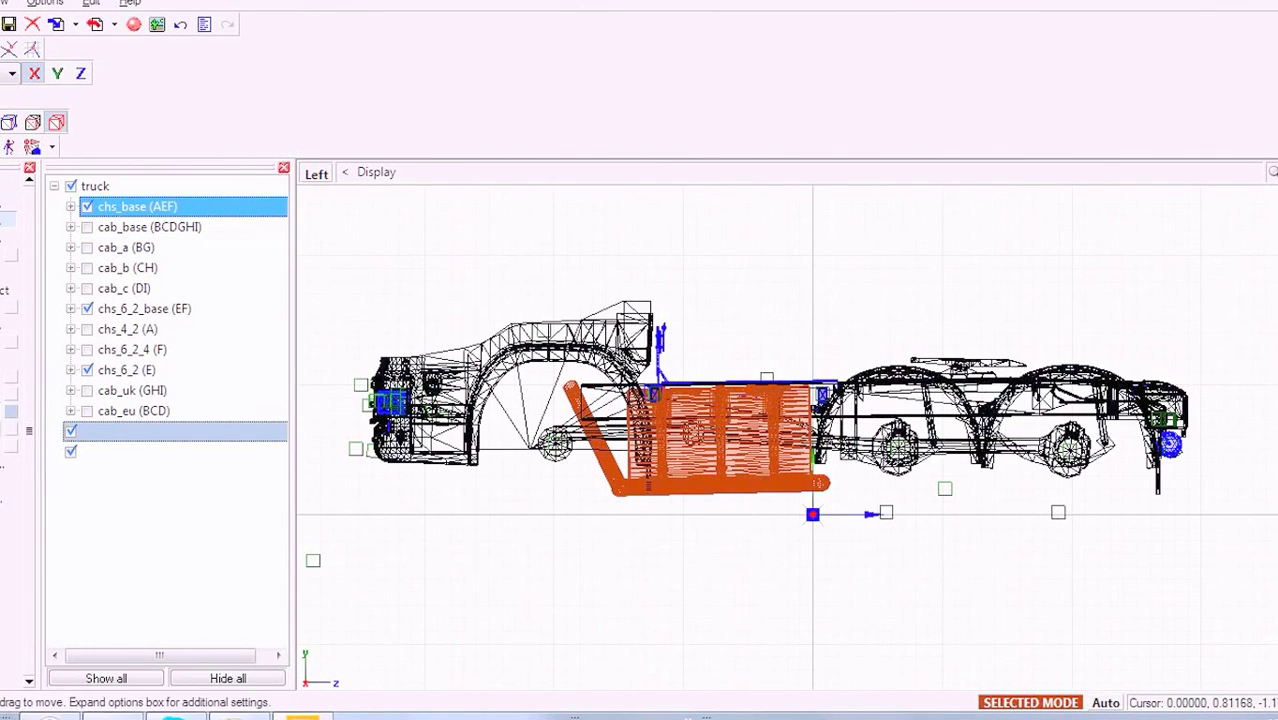
click(4, 236)
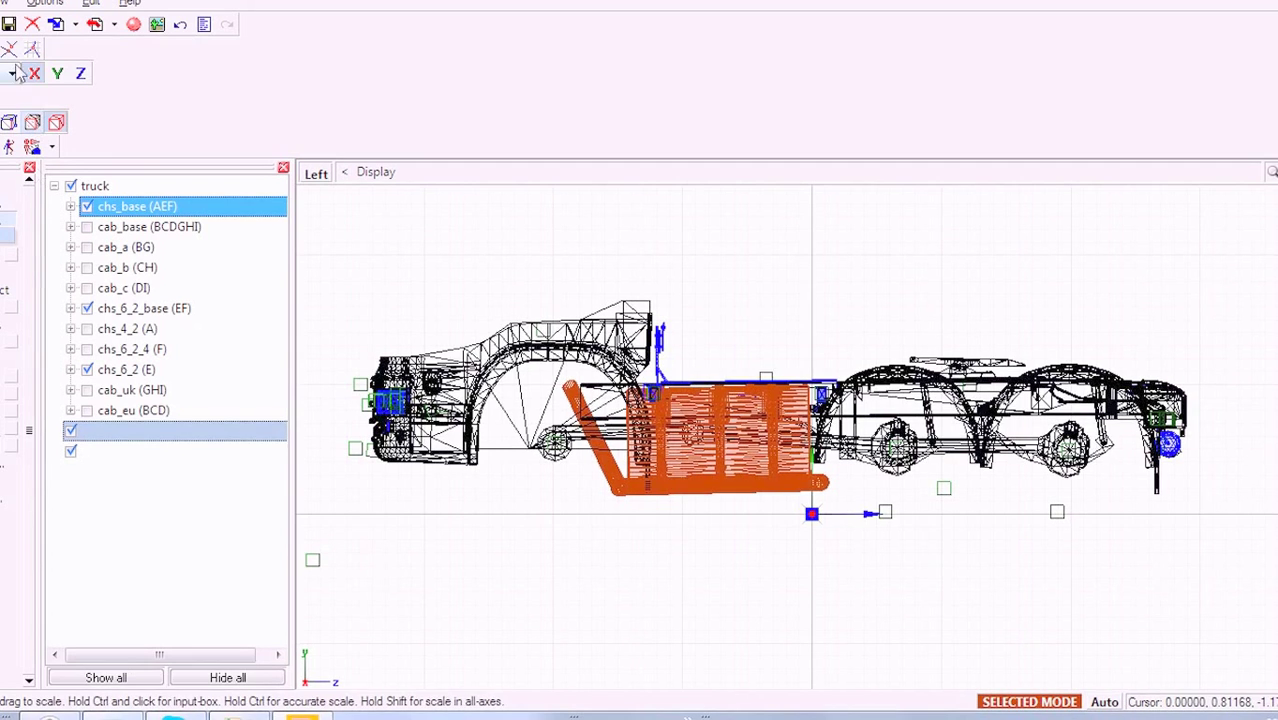
click(677, 549)
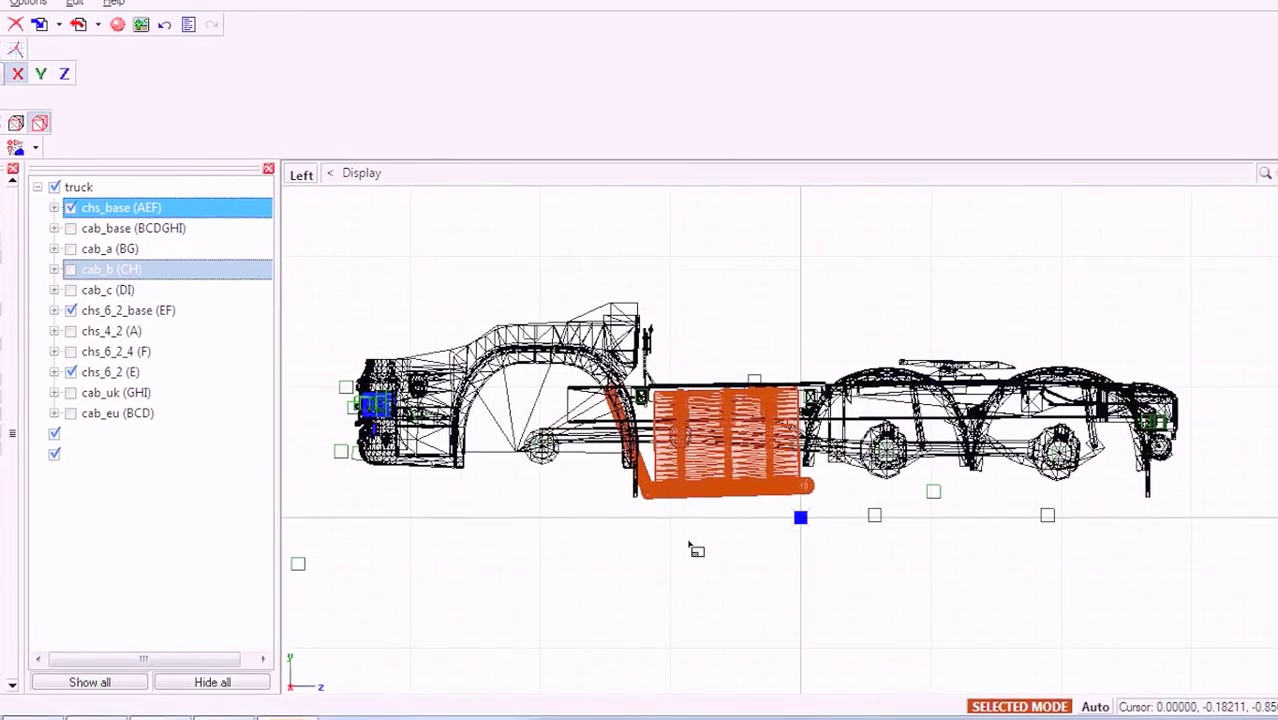
- Switch to the 3D view and examine the fit of the tanks on the chassis from several angles
click(306, 177)
click(326, 197)
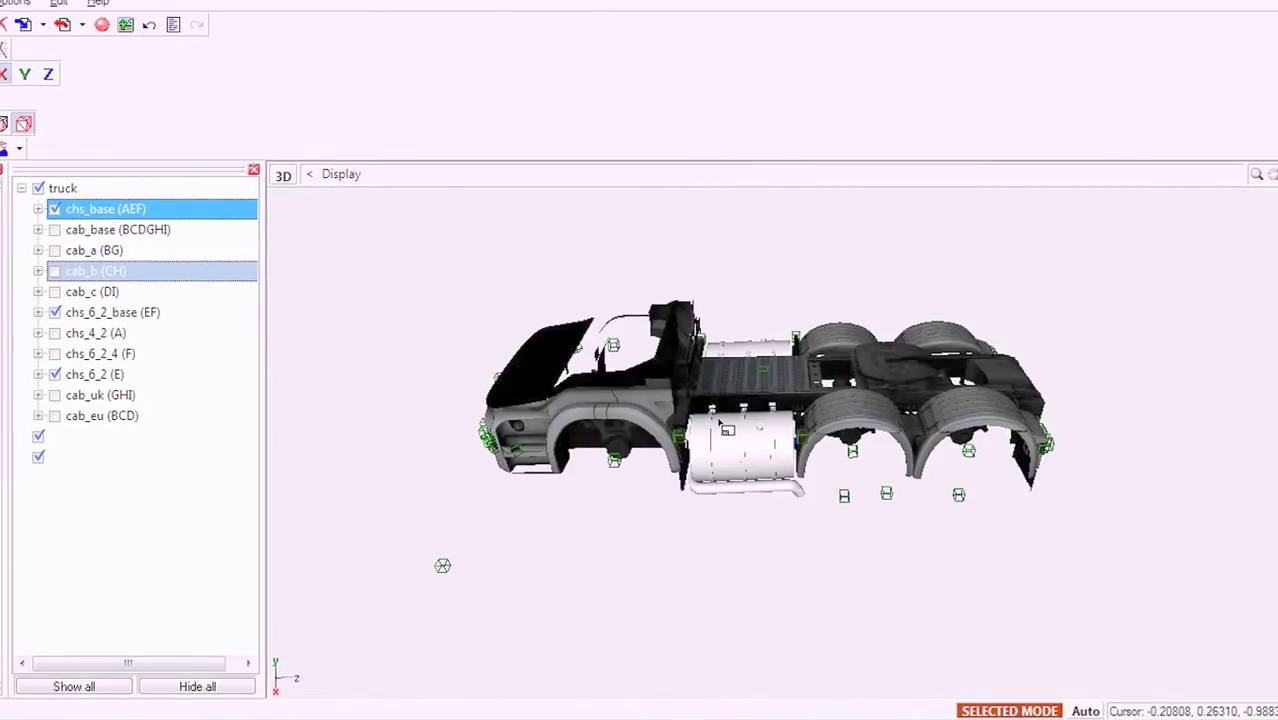
mouse_move(722, 428)
middle_down()
mouse_move(764, 627)
mouse_move(845, 426)
mouse_move(928, 343)
middle_up()
scroll(849, 434, up, 5)
mouse_move(928, 430)
middle_down()
mouse_move(1011, 451)
mouse_move(1020, 475)
mouse_move(1078, 428)
mouse_move(1162, 438)
middle_up()
scroll(930, 439, down, 5)
middle_drag(786, 438, 812, 443)
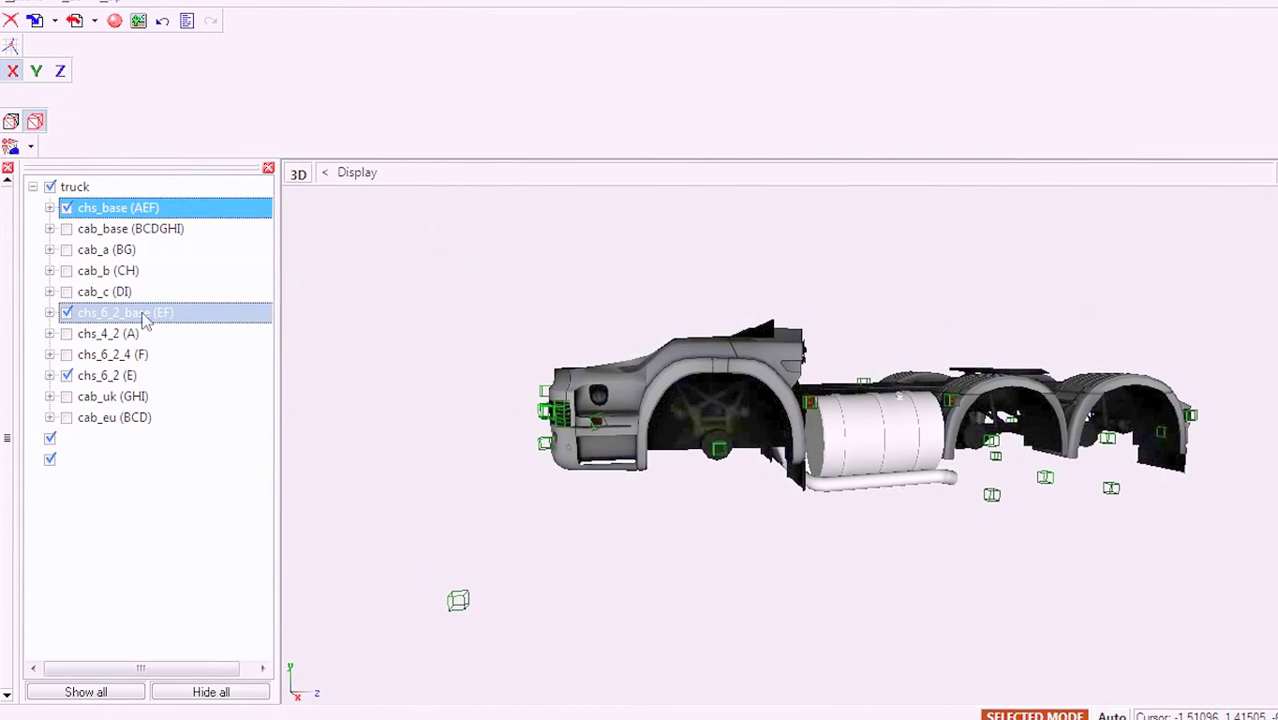
- Collapse the truck group and hide it so only the tank objects are shown in the 3D view
click(33, 187)
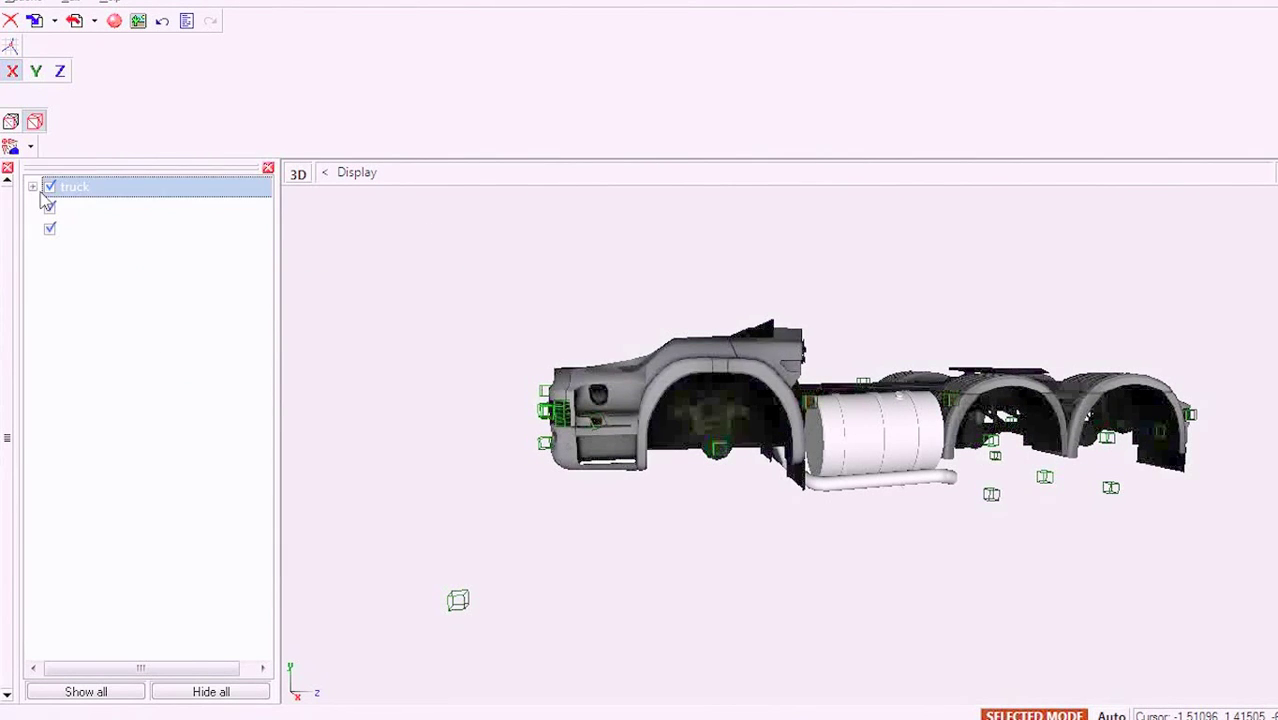
click(49, 188)
middle_drag(688, 446, 667, 447)
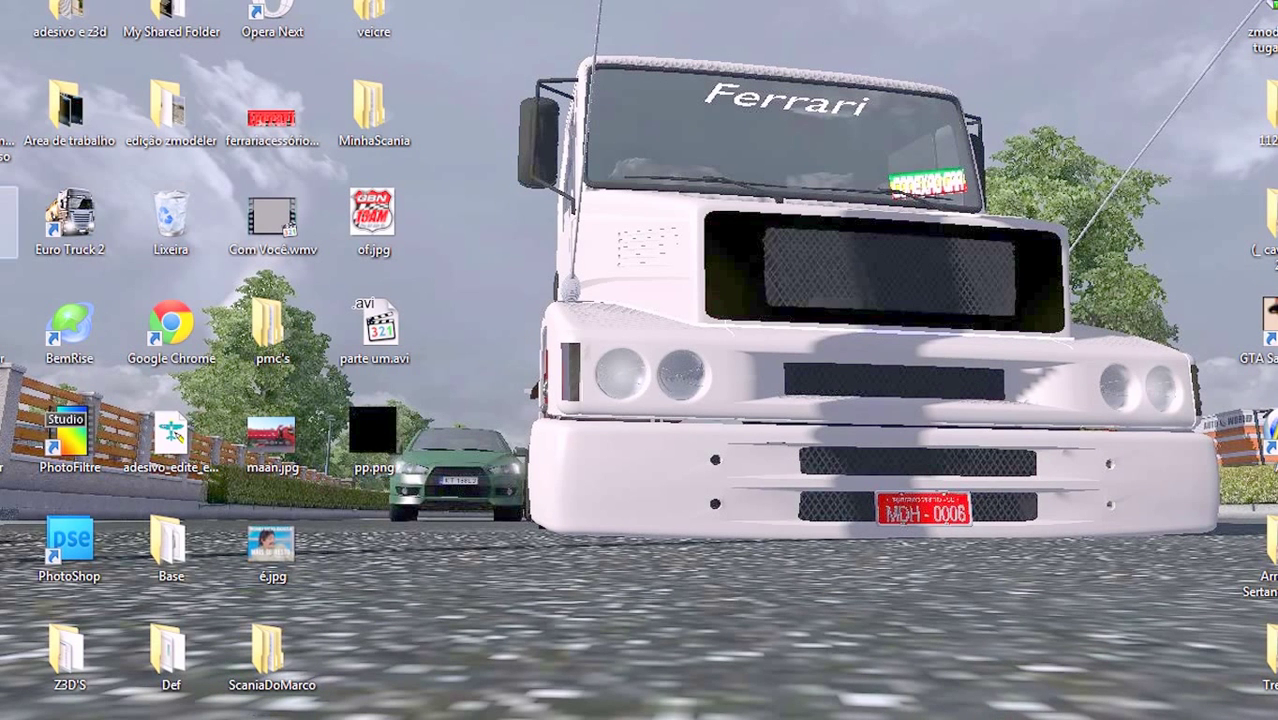
- Switch to the scania_rcab_2009 folder under MinhaScania in the file explorer and locate the crome.dds texture
double_click(381, 452)
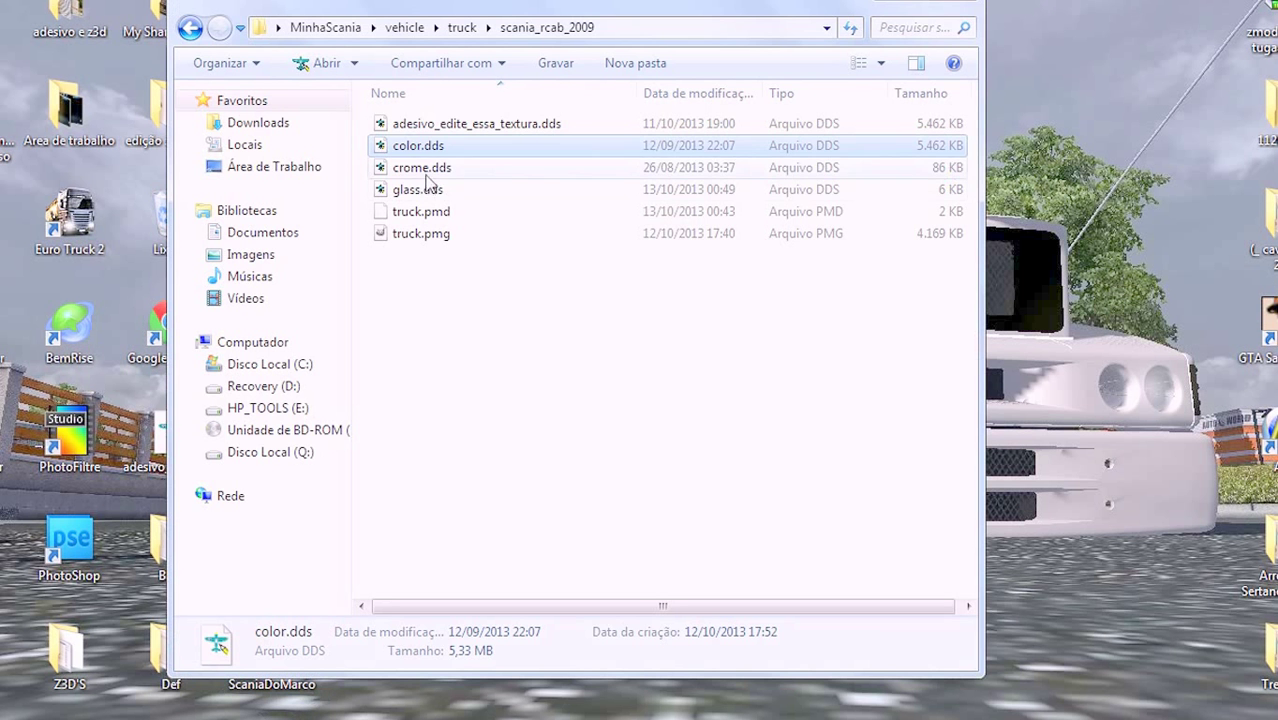
click(426, 174)
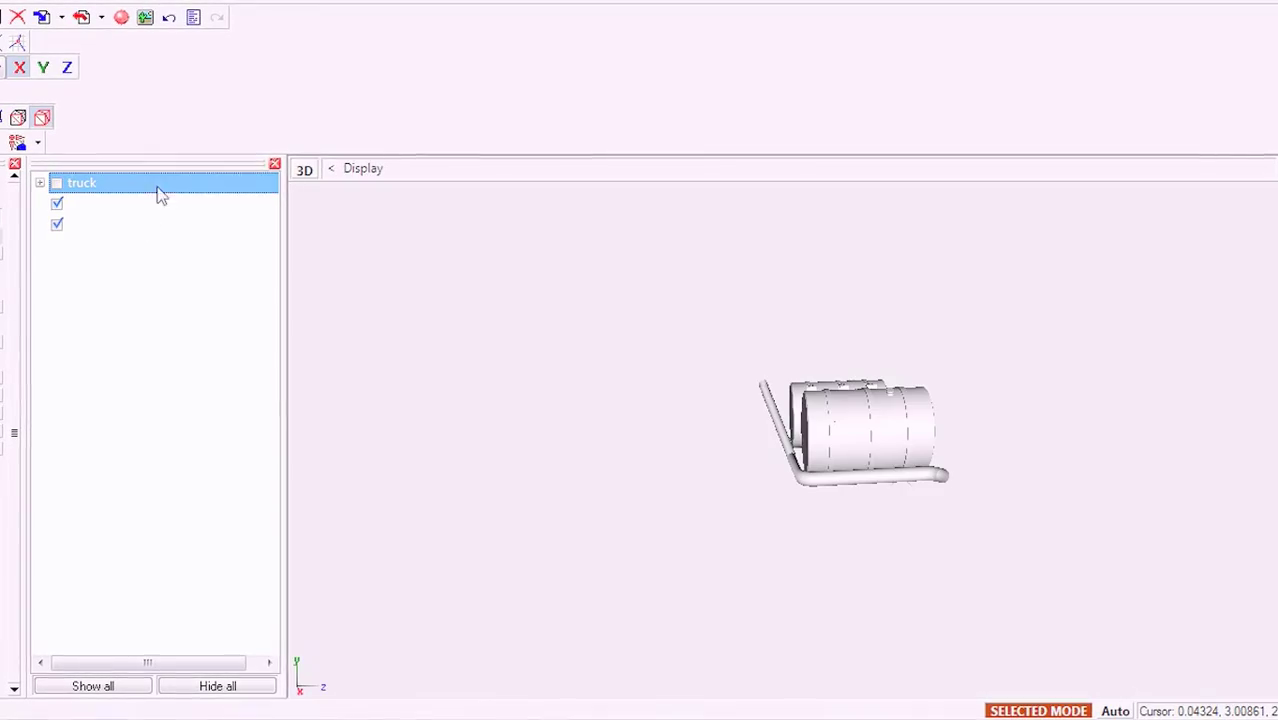
- Create a new material named crome in the Materials Editor
click(145, 17)
click(363, 170)
click(211, 225)
click(211, 225)
click(211, 225)
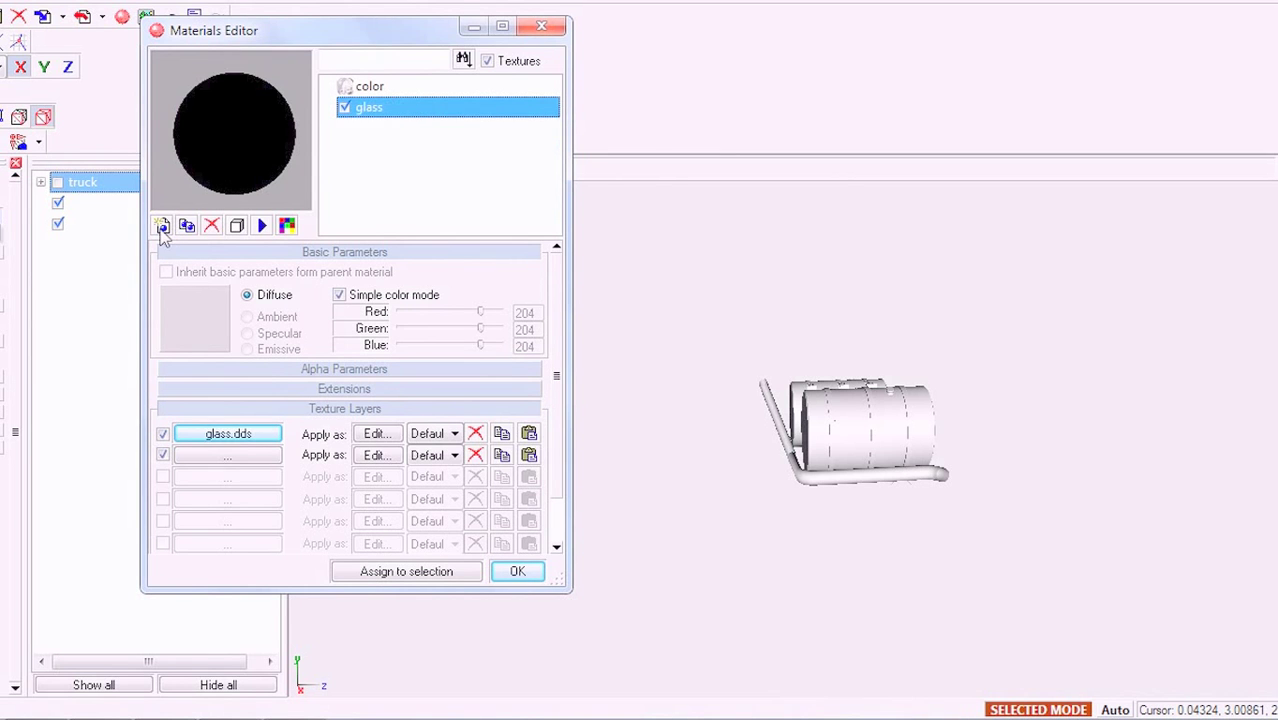
click(162, 225)
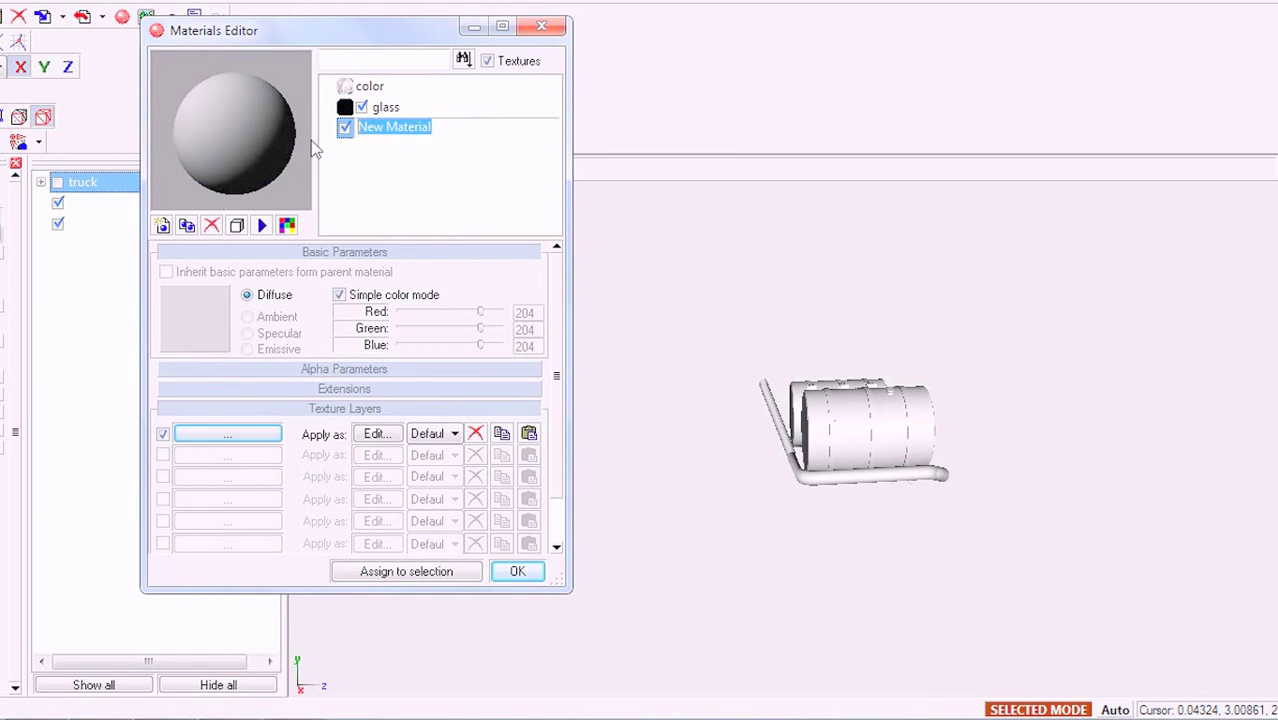
text(crome)
key(Return)
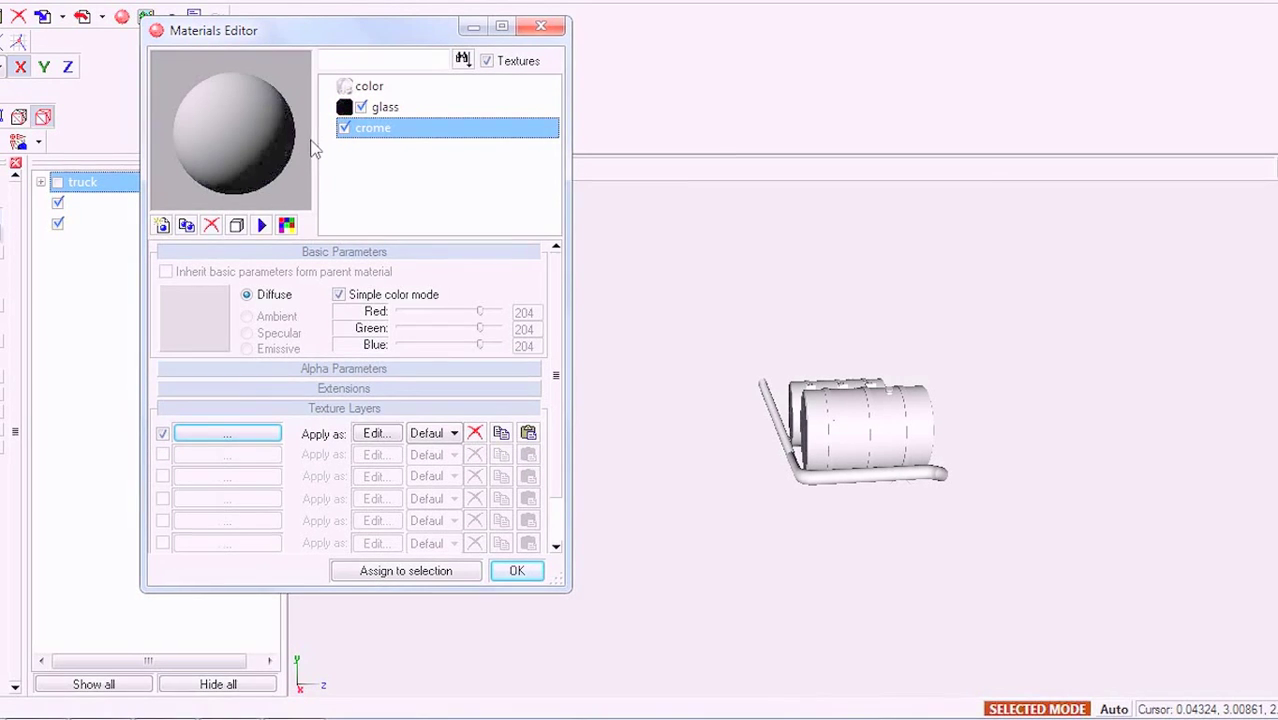
- Add crome.dds from the scania_rcab_2009 folder and assign it as the crome material's first texture layer
click(272, 369)
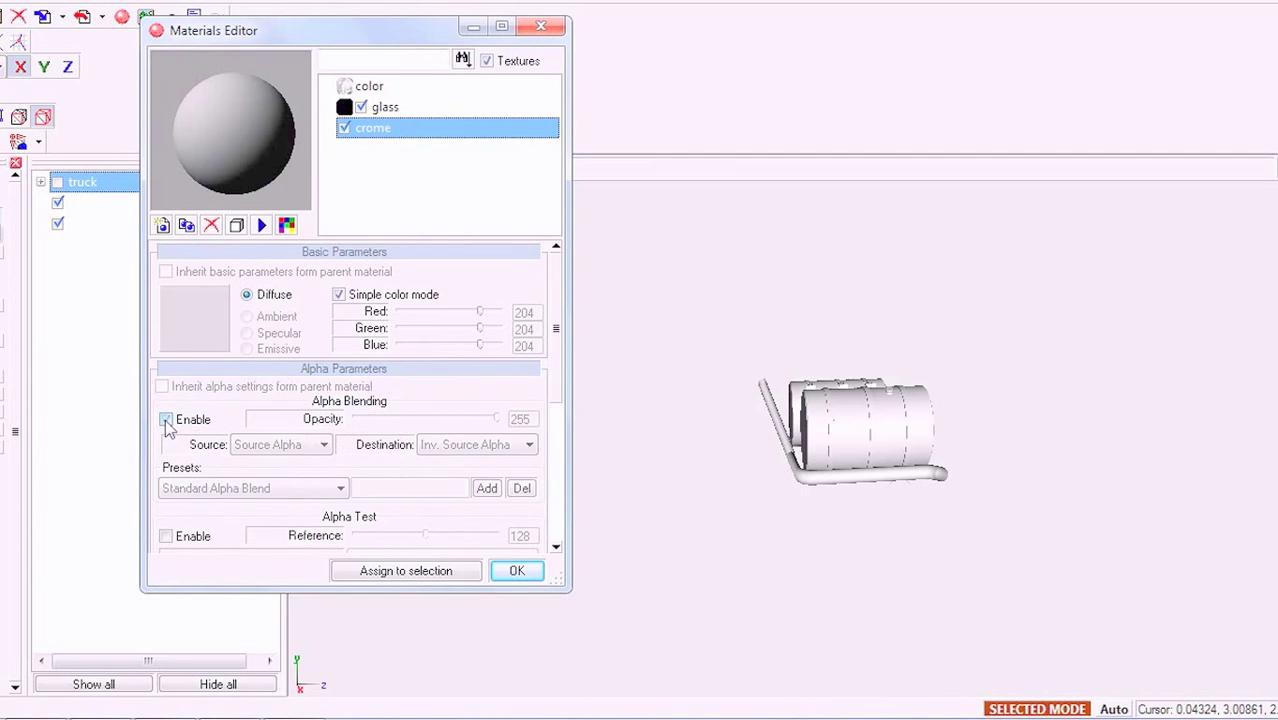
click(275, 372)
click(228, 434)
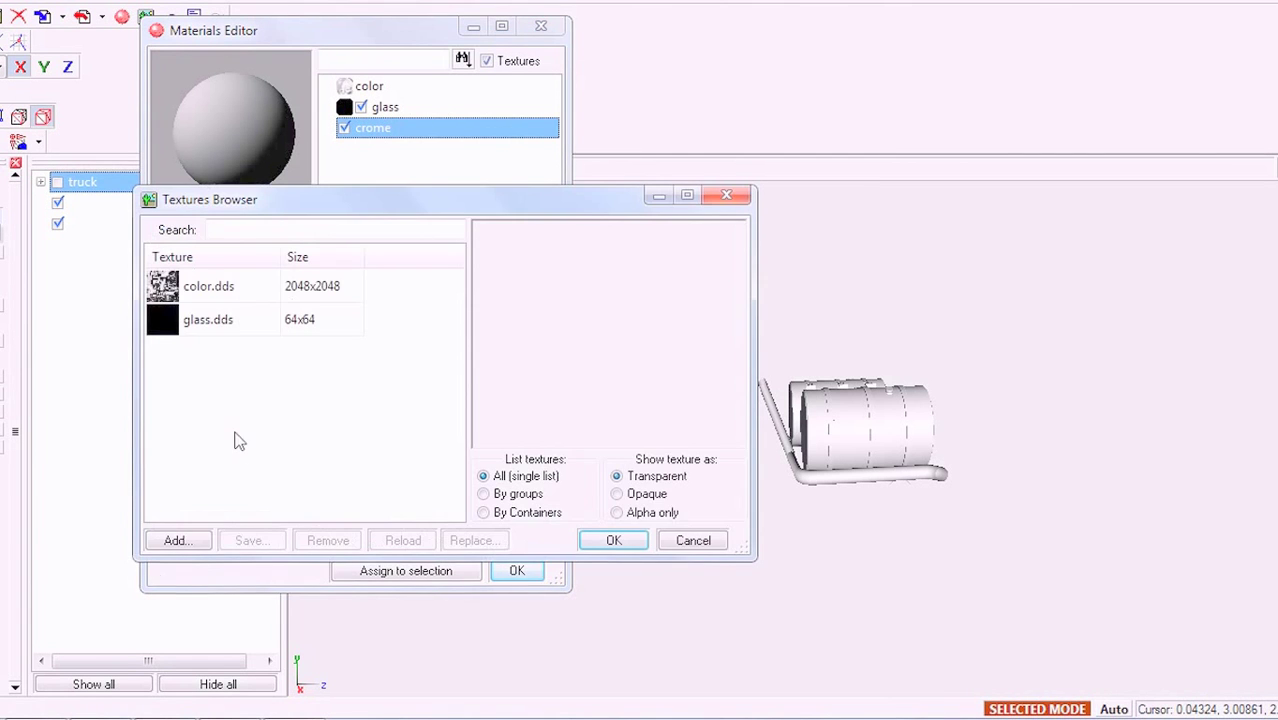
click(200, 548)
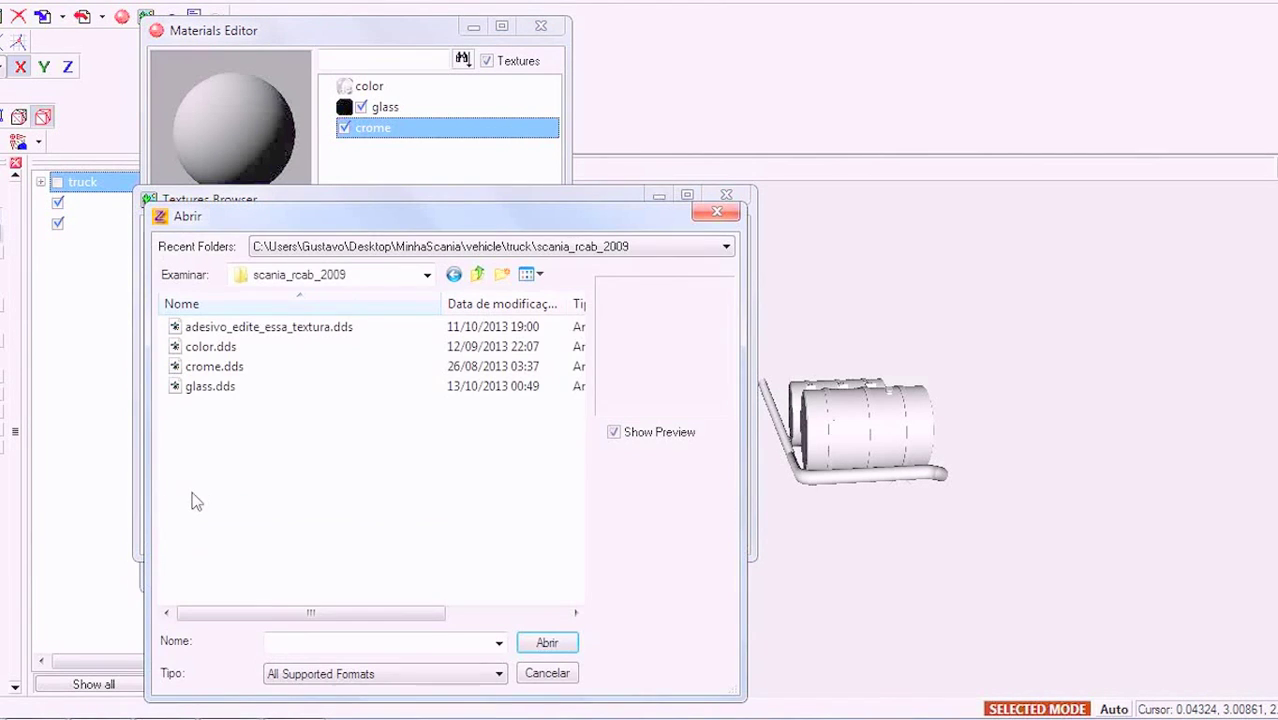
click(213, 366)
click(550, 641)
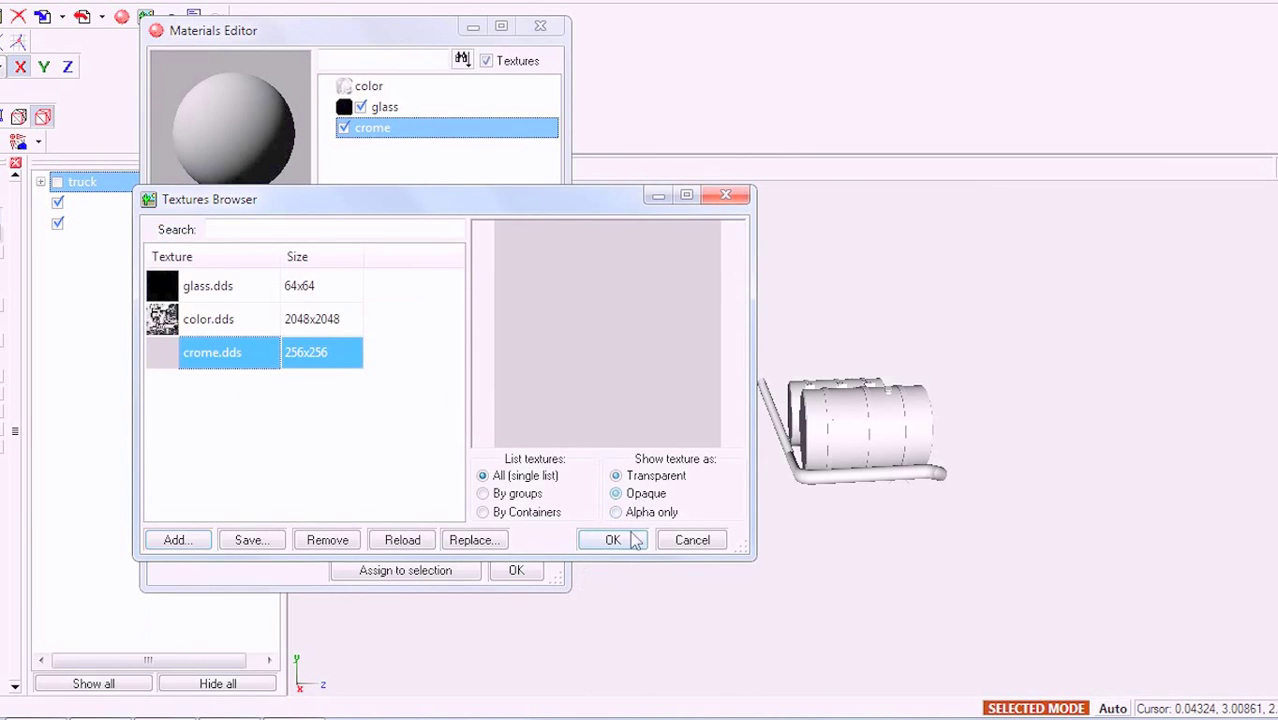
click(613, 540)
click(516, 571)
- Toggle the visibility of the two unnamed tank objects to examine which parts each one contains
mouse_move(706, 406)
middle_down()
mouse_move(676, 411)
mouse_move(707, 411)
middle_up()
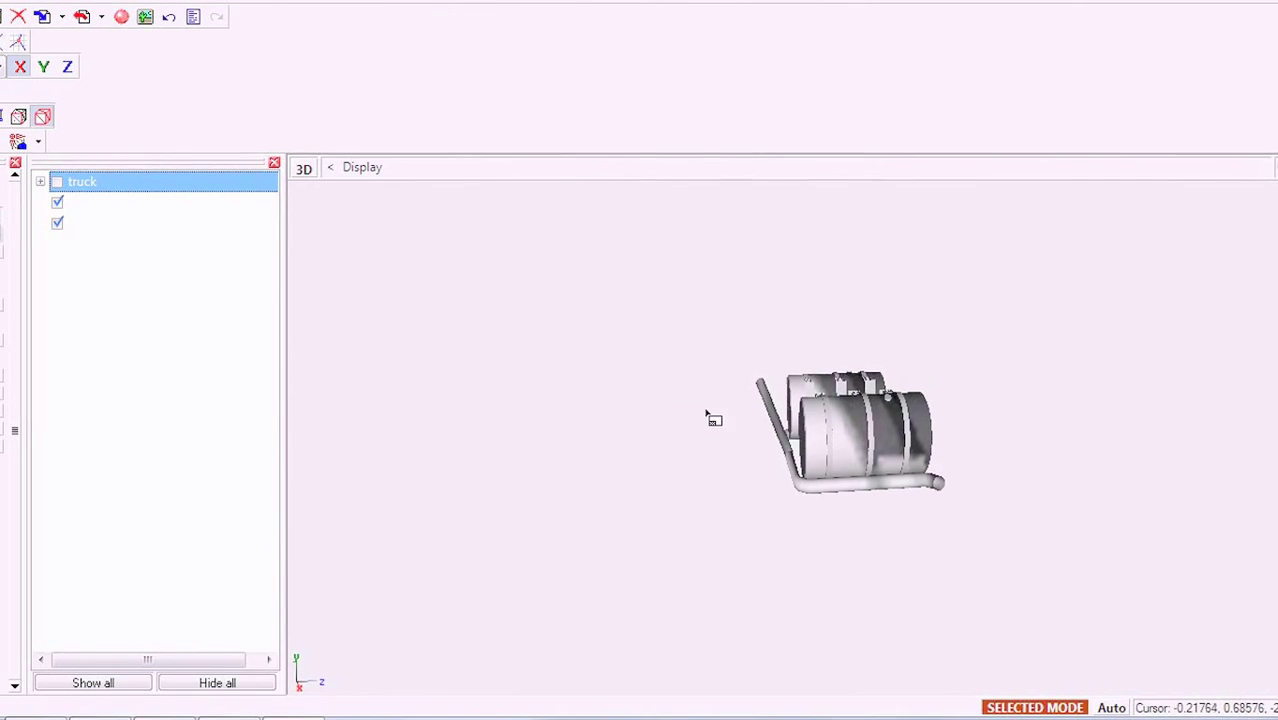
click(60, 222)
click(72, 204)
shift+click(75, 224)
click(60, 206)
click(60, 206)
click(60, 221)
click(59, 208)
click(59, 208)
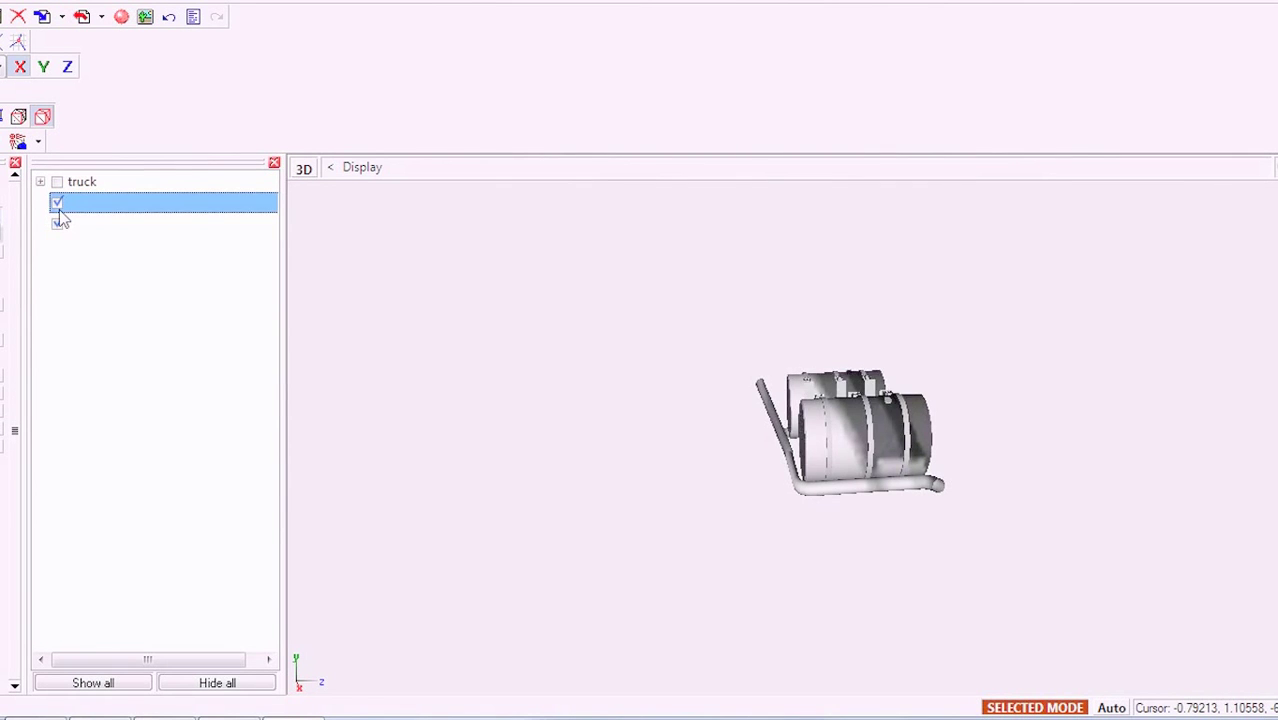
click(58, 206)
click(58, 206)
click(58, 206)
click(58, 206)
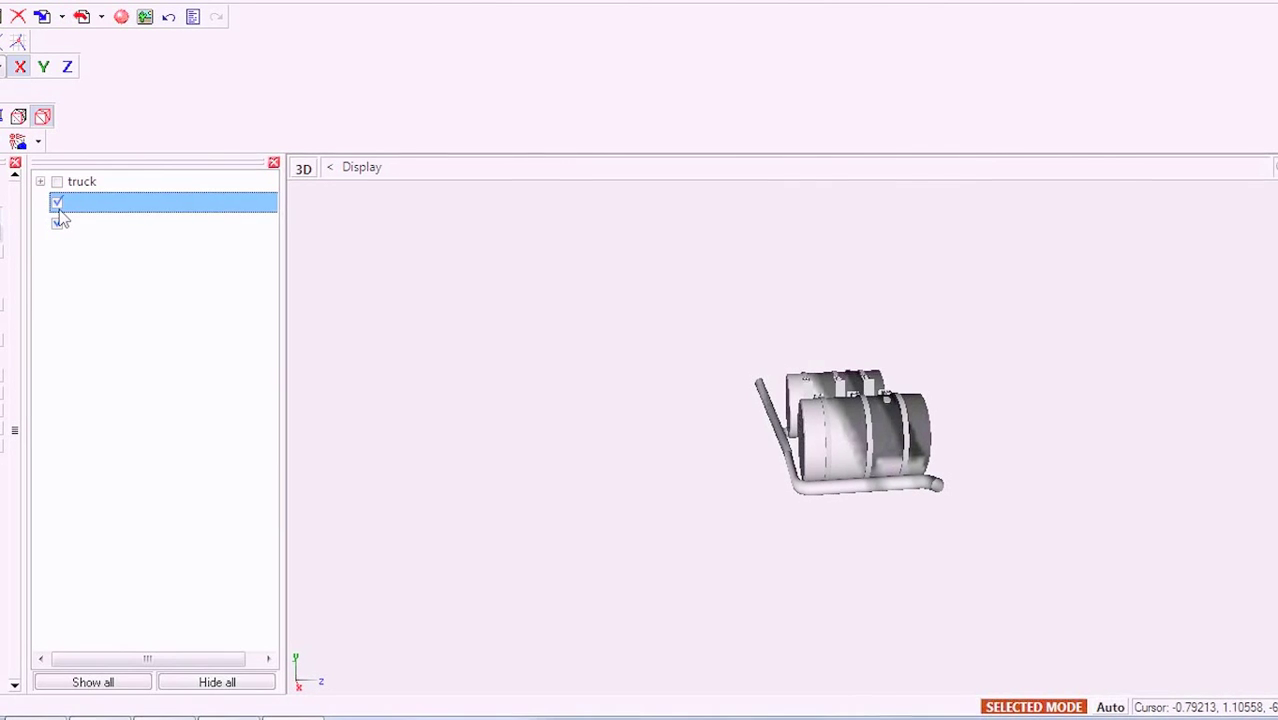
click(59, 210)
click(59, 210)
click(59, 208)
click(59, 208)
click(59, 208)
click(59, 208)
click(59, 226)
click(58, 206)
click(58, 206)
click(58, 206)
click(58, 206)
- Set the polygon material of the tank body object to crome in its properties and check it in the 3D view
right_click(73, 204)
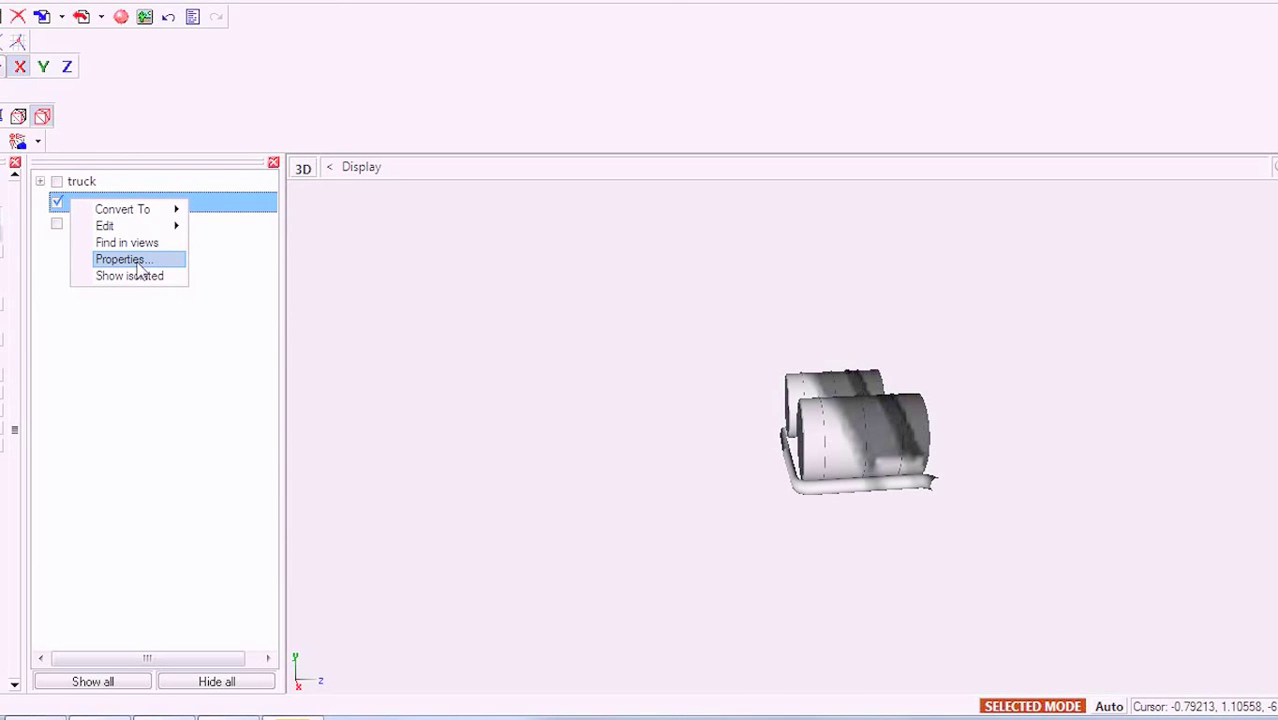
click(41, 247)
click(57, 204)
click(57, 204)
right_click(70, 200)
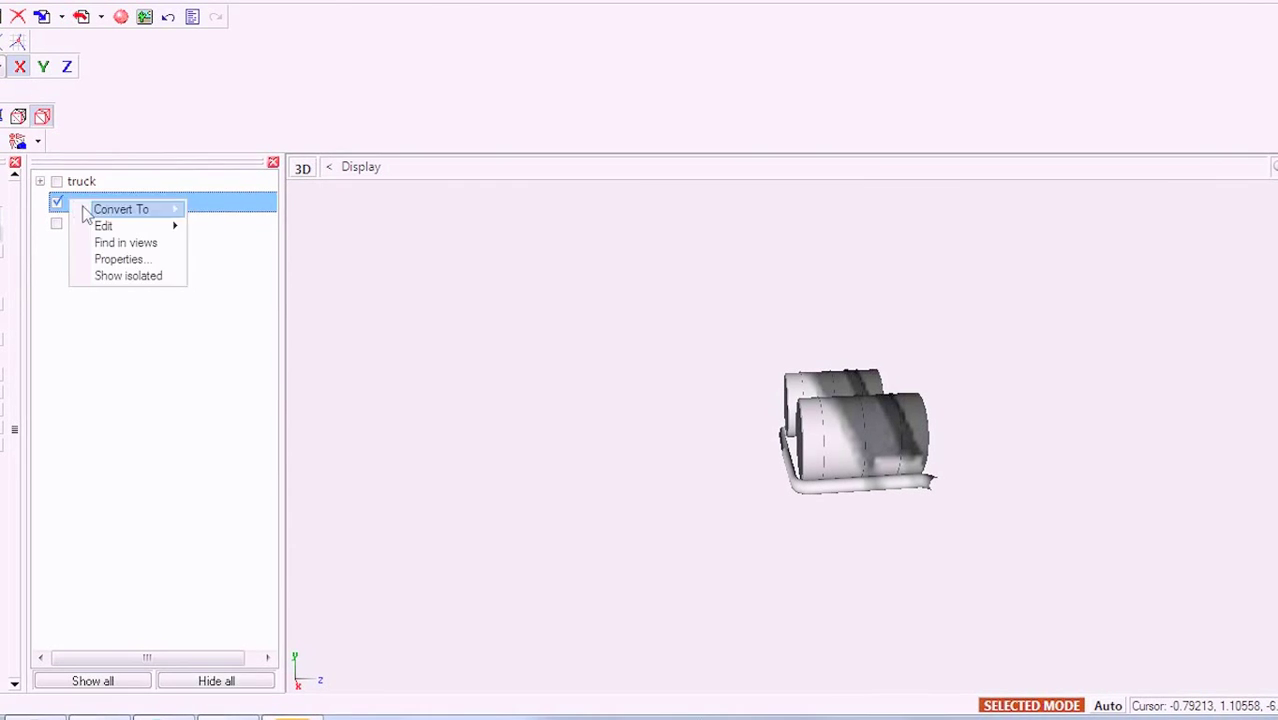
click(132, 259)
click(485, 415)
click(485, 415)
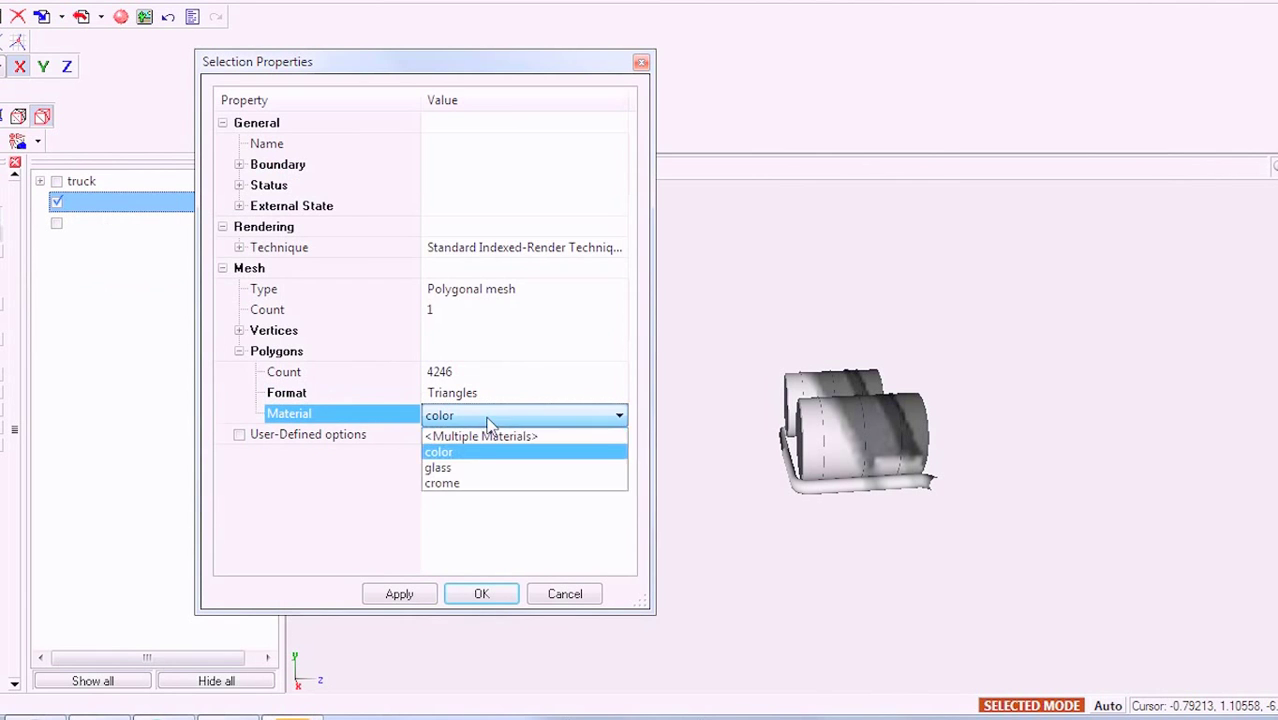
click(519, 422)
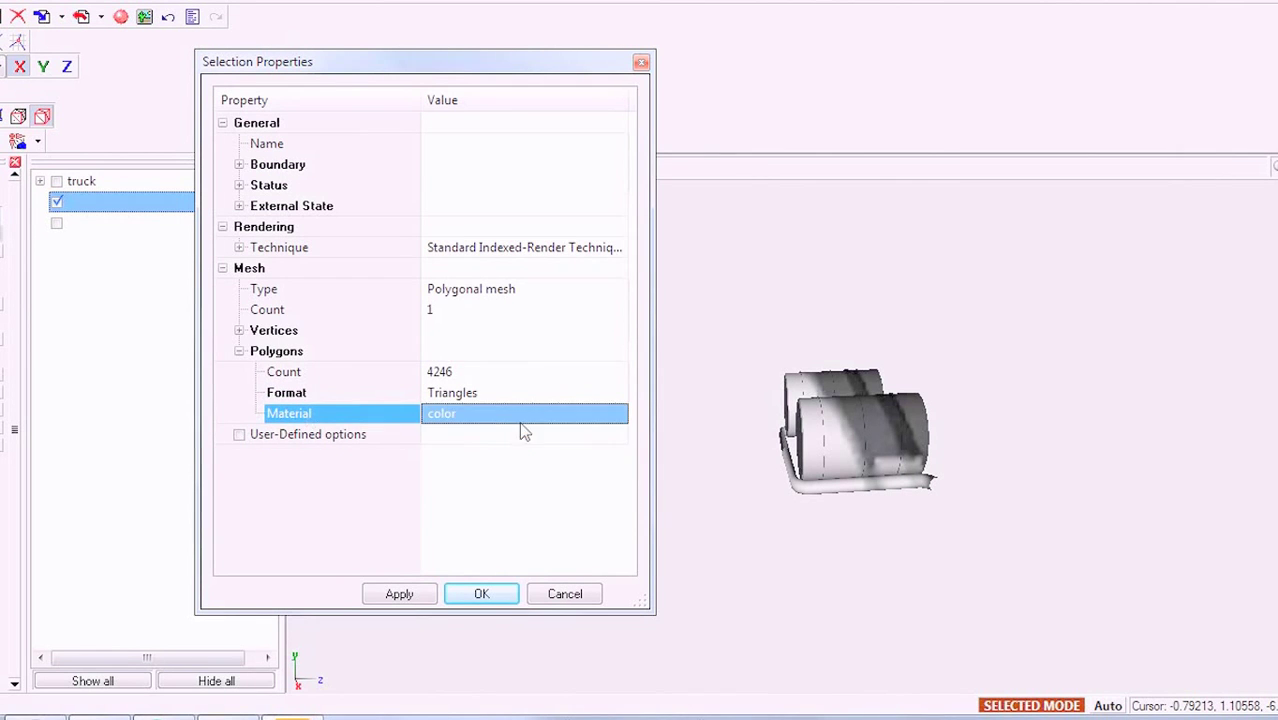
click(240, 353)
click(240, 352)
click(297, 413)
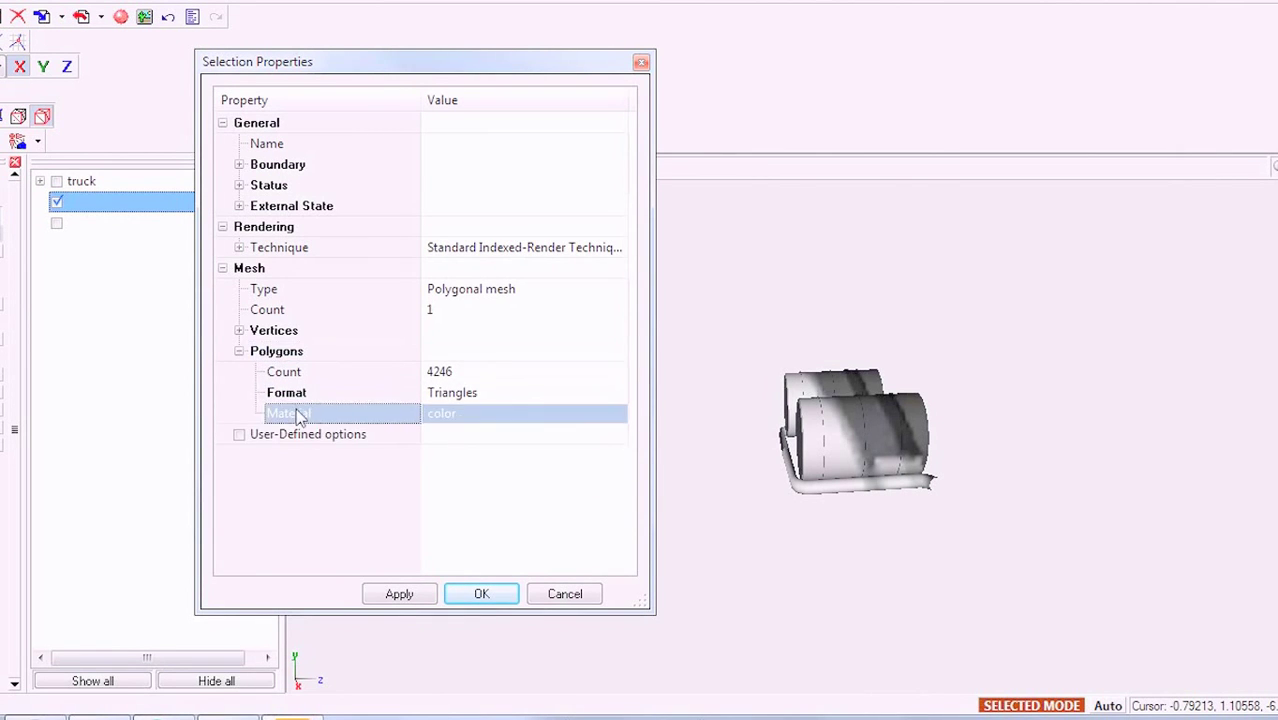
click(490, 428)
click(465, 483)
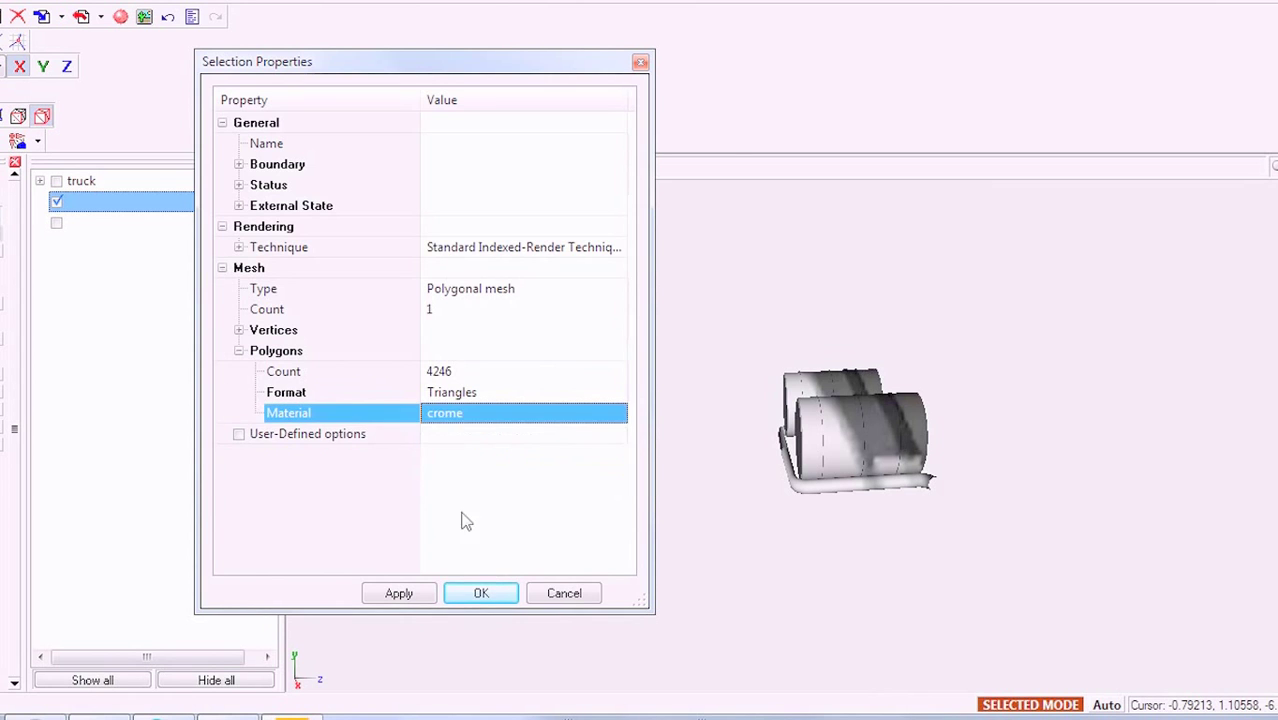
click(500, 592)
middle_drag(866, 519, 806, 515)
mouse_move(846, 439)
mouse_down()
mouse_move(893, 439)
mouse_move(870, 440)
mouse_up()
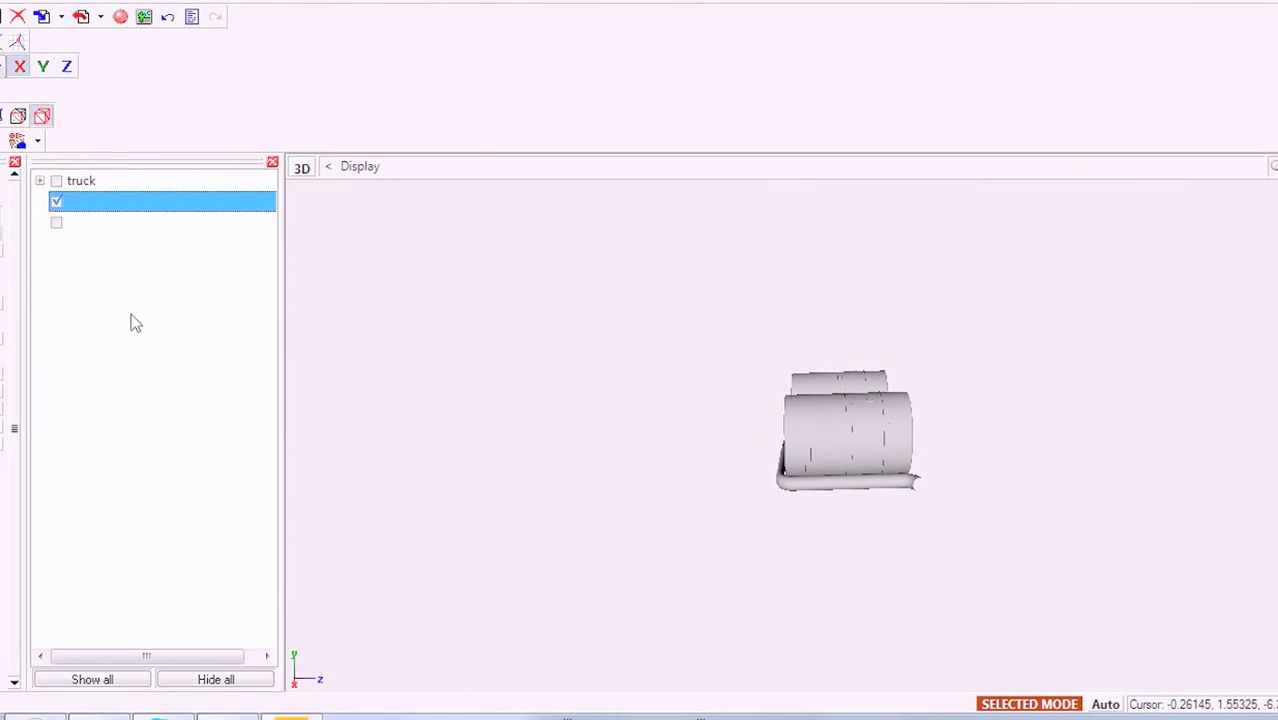
- Show only the straps and pipe object and set its polygon material to color
click(56, 203)
click(57, 223)
middle_drag(801, 438, 772, 443)
drag(776, 447, 806, 450)
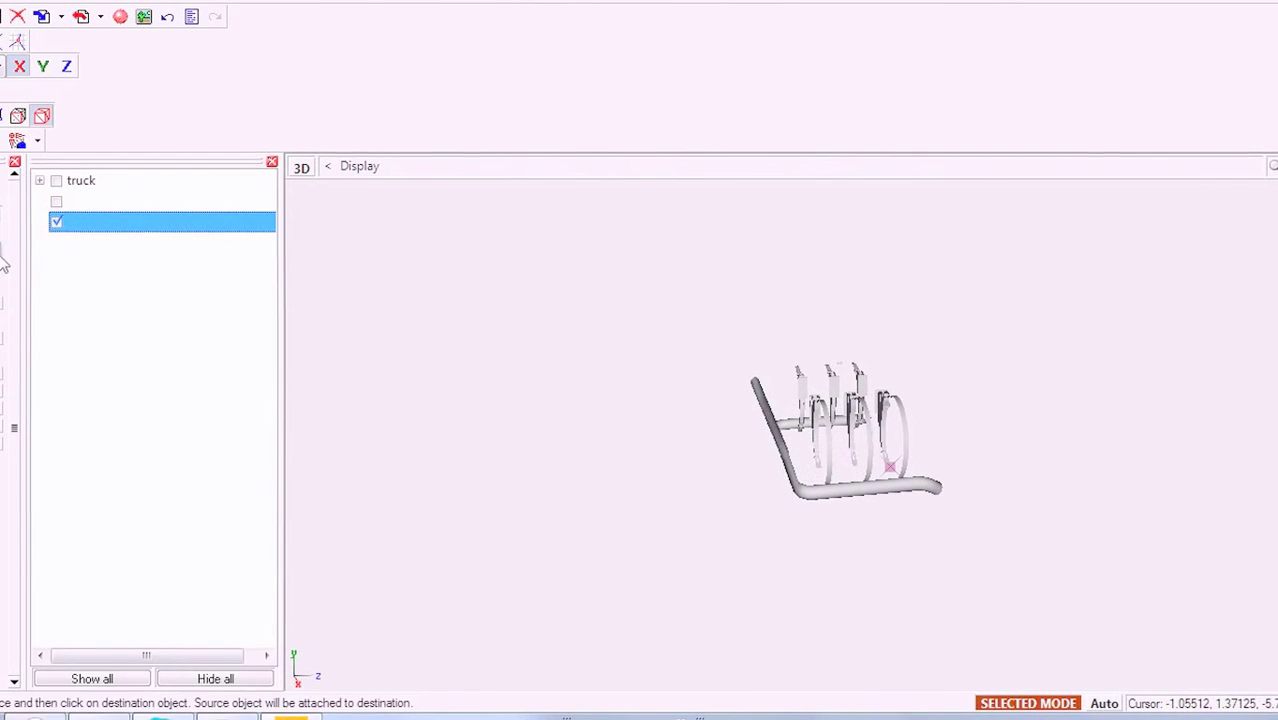
right_click(60, 224)
click(168, 281)
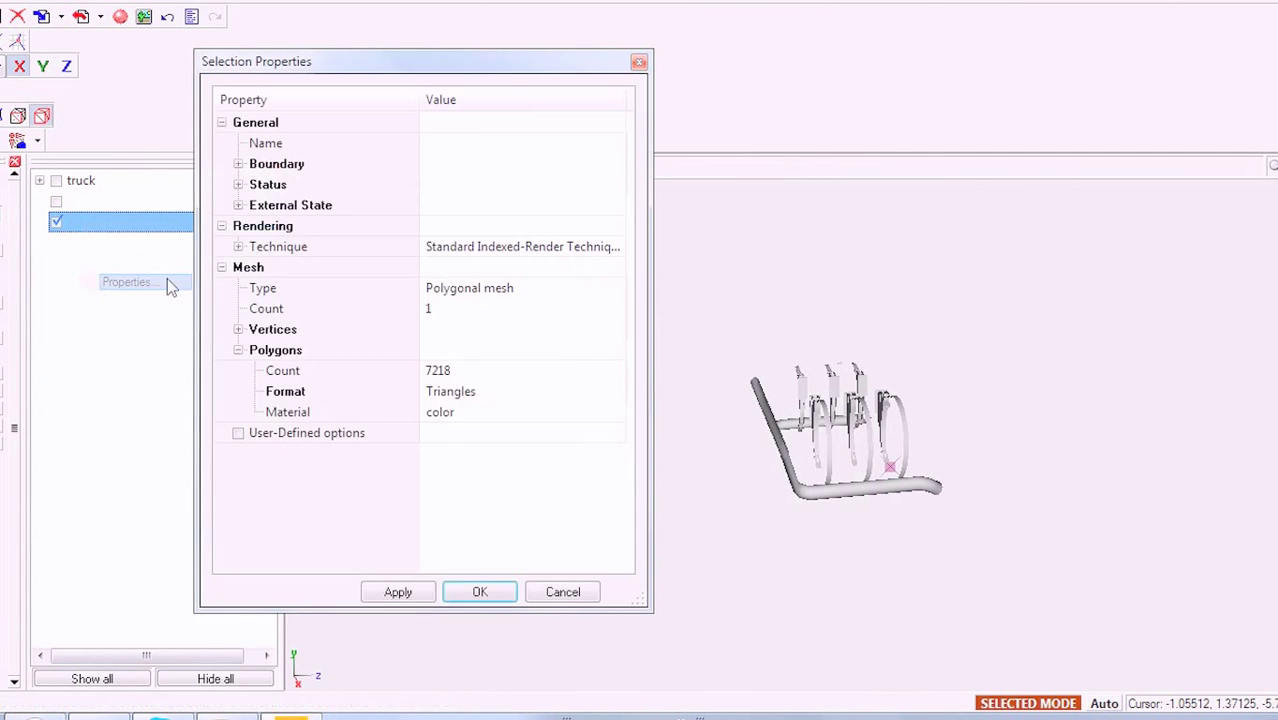
click(442, 413)
click(445, 414)
click(446, 451)
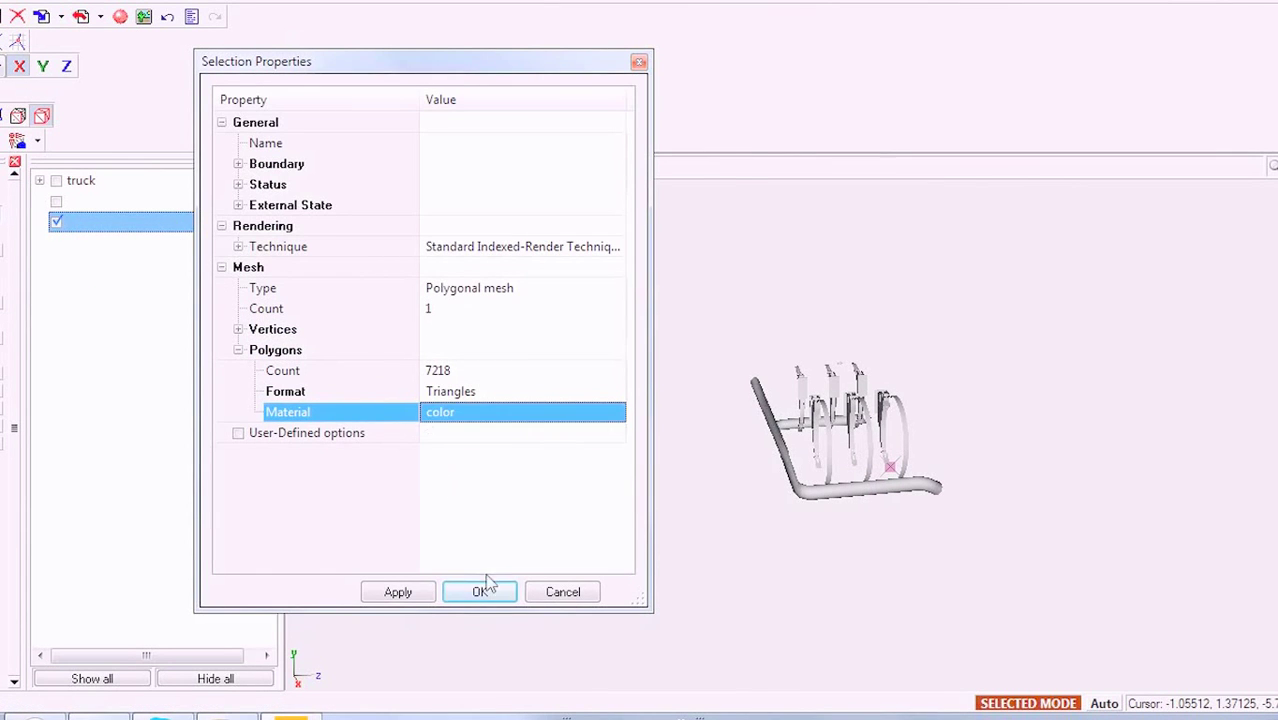
click(482, 591)
drag(862, 519, 780, 370)
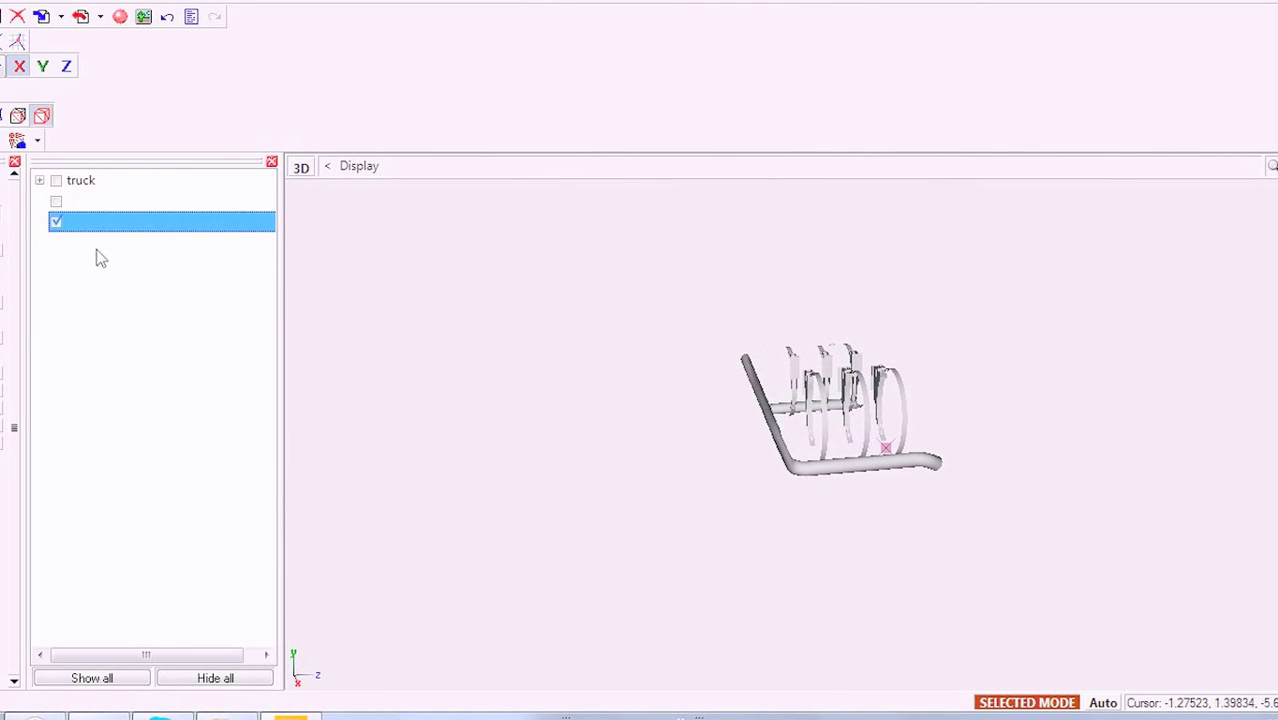
- Show the truck group together with both tank objects in the 3D view
click(56, 219)
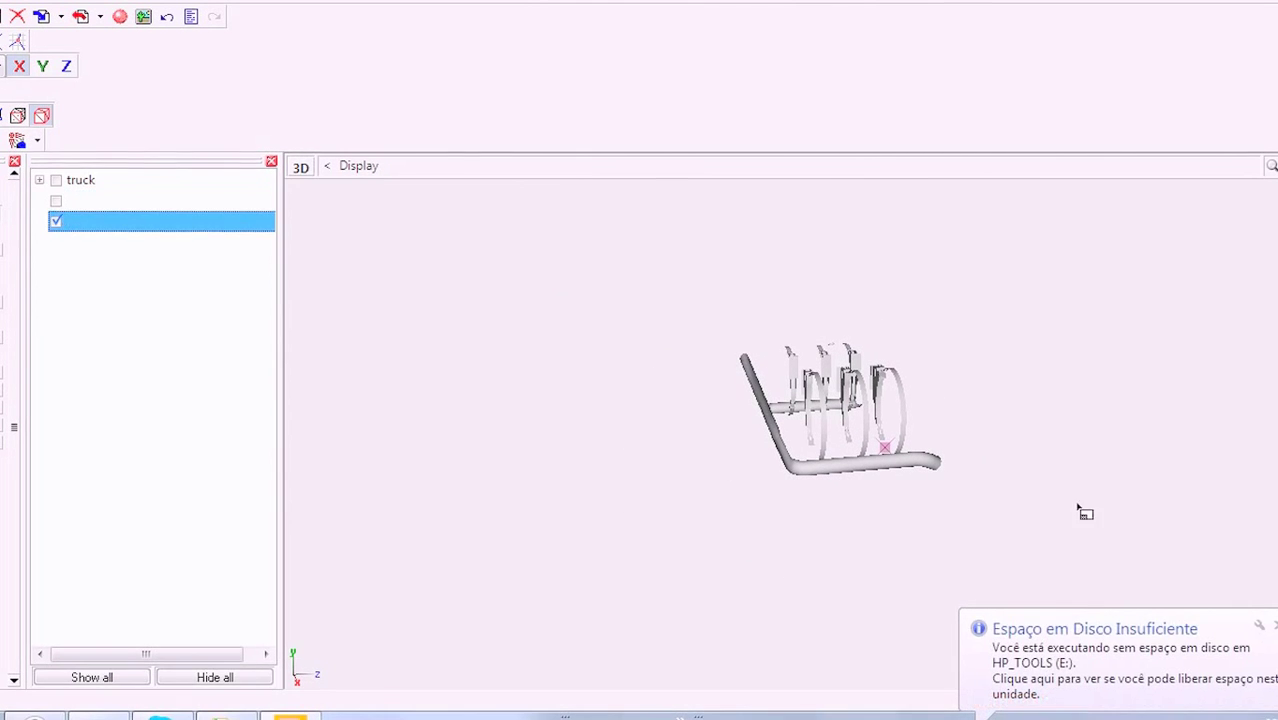
click(56, 201)
click(56, 201)
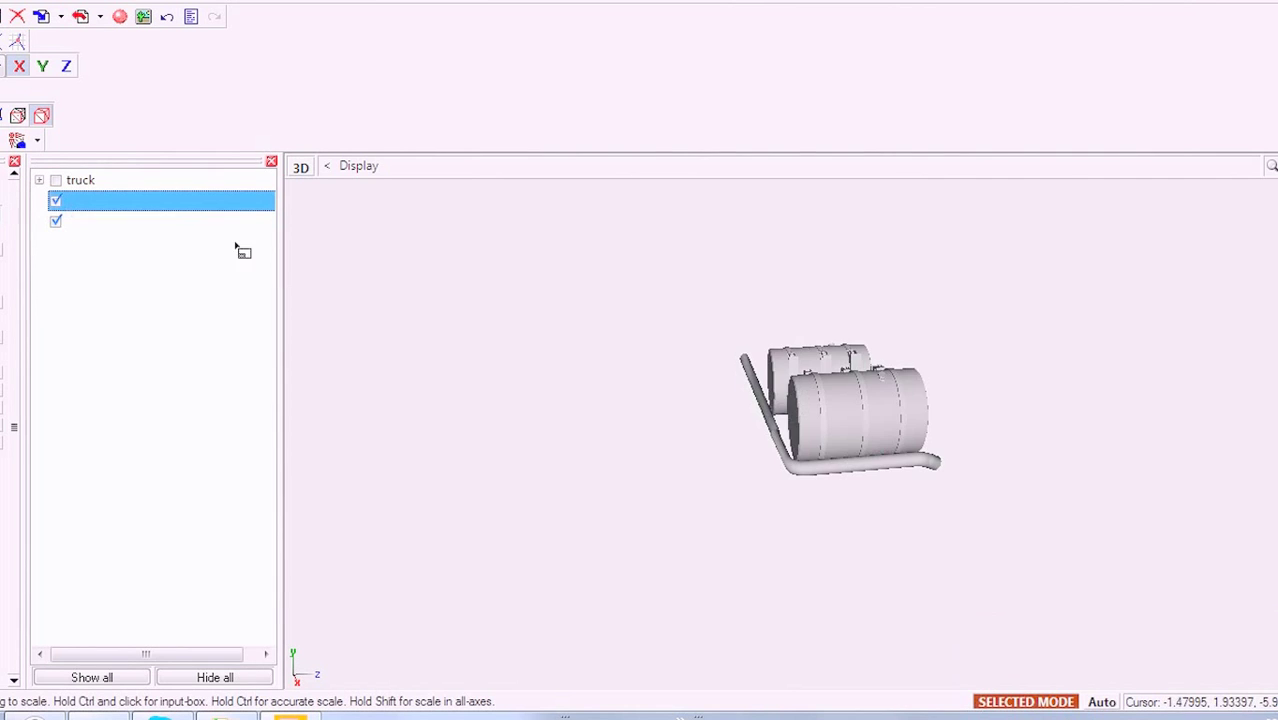
click(56, 180)
click(56, 180)
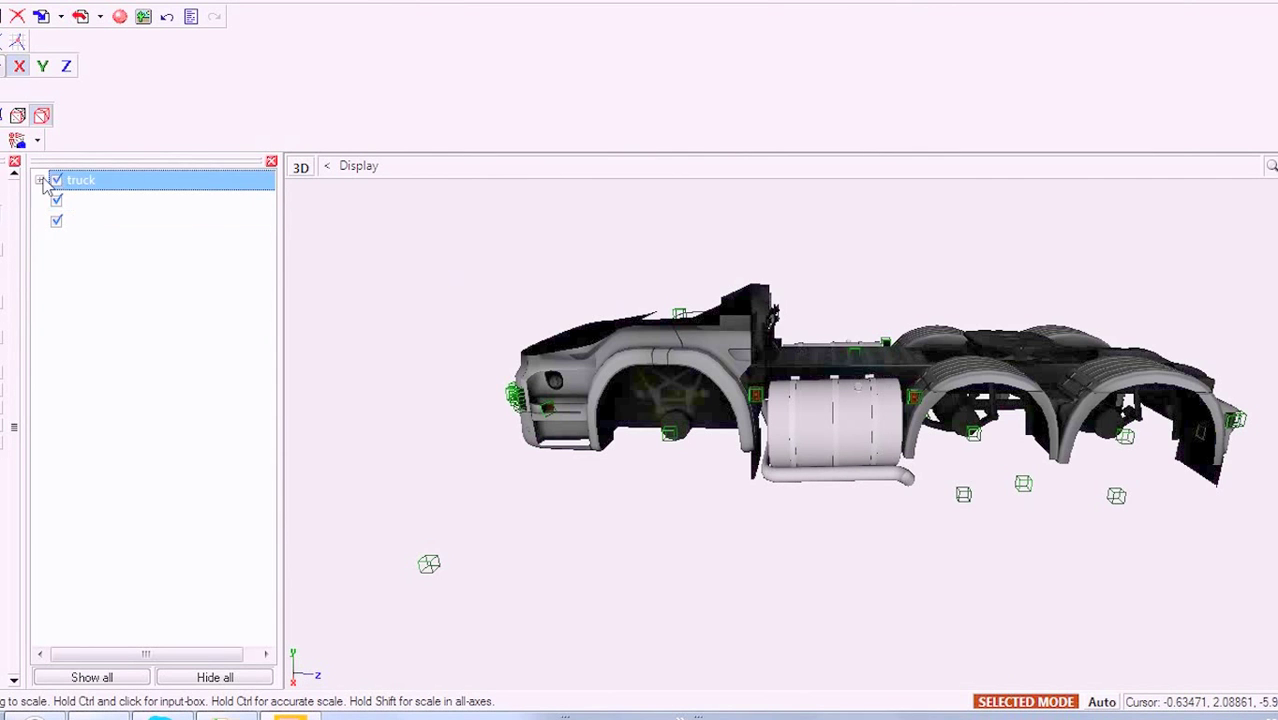
- Expand the truck group and toggle the tank objects and chs_6_2_base (EF) to examine which parts belong to each
click(39, 180)
click(60, 449)
click(55, 449)
click(57, 448)
click(58, 429)
click(56, 448)
click(55, 430)
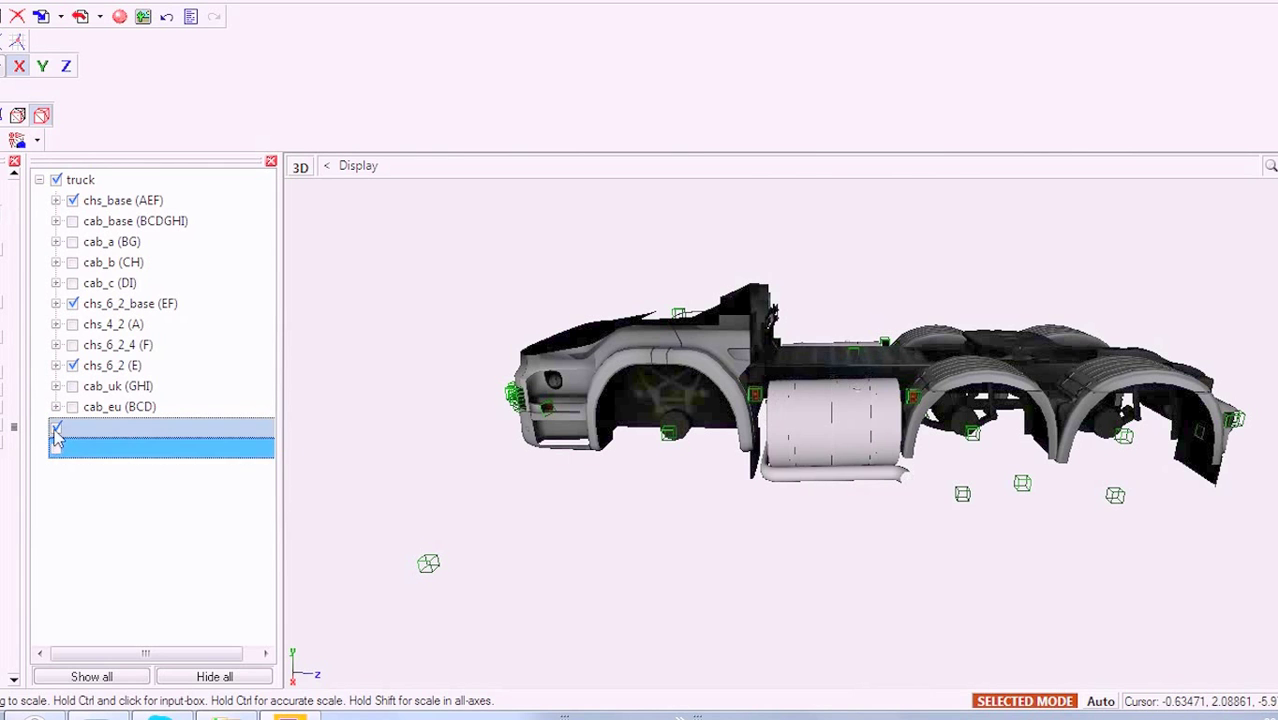
click(72, 304)
click(72, 304)
click(72, 304)
click(72, 304)
- Move both unnamed tank objects into the chs_6_2_base (EF) group and collapse the group
click(56, 304)
scroll(82, 440, down, 6)
click(86, 611)
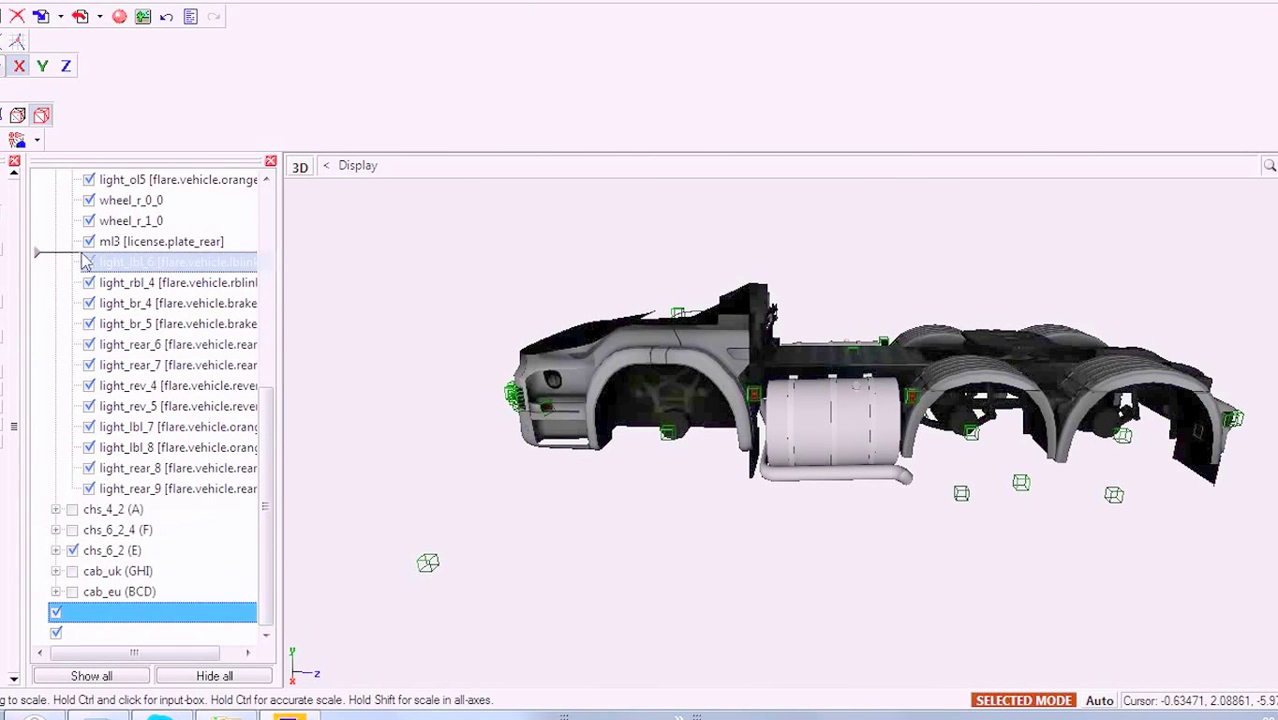
drag(86, 261, 87, 258)
drag(86, 632, 113, 260)
drag(265, 521, 252, 322)
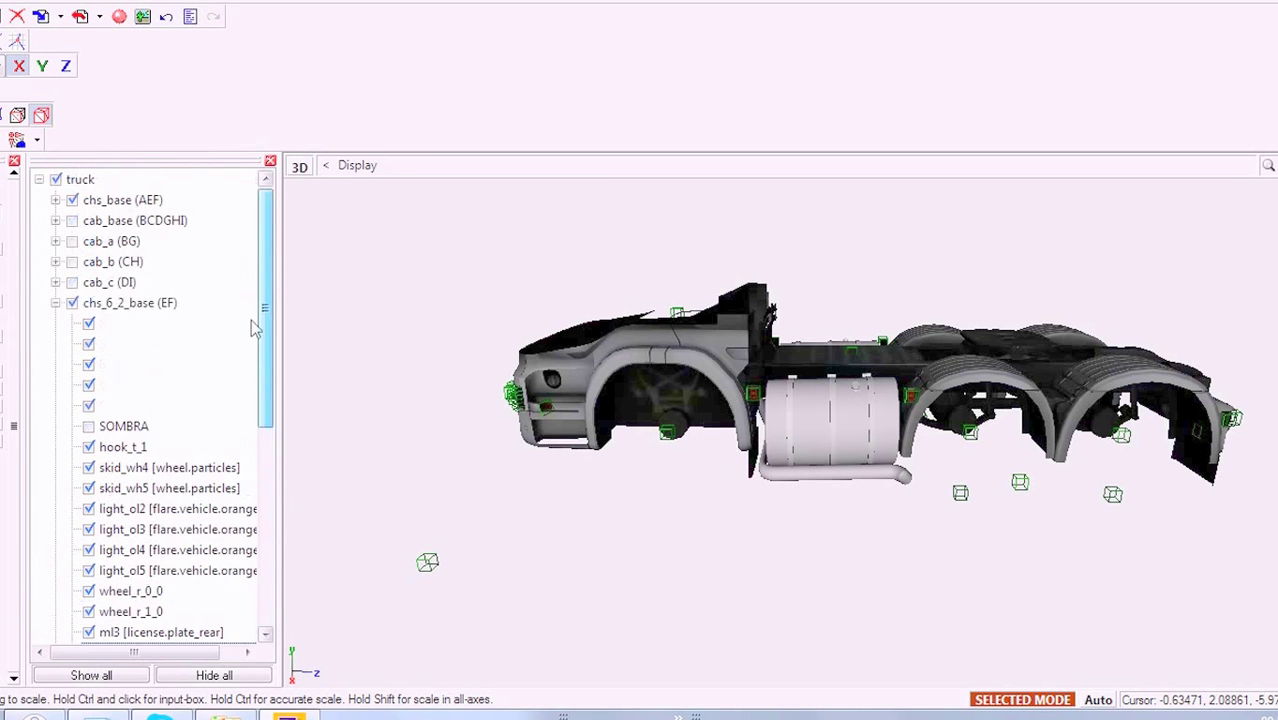
click(55, 303)
- Examine the tanks on the chassis from the front and check the chs_6_2 (E) and chs_6_2_base (EF) groups
middle_drag(607, 423, 630, 420)
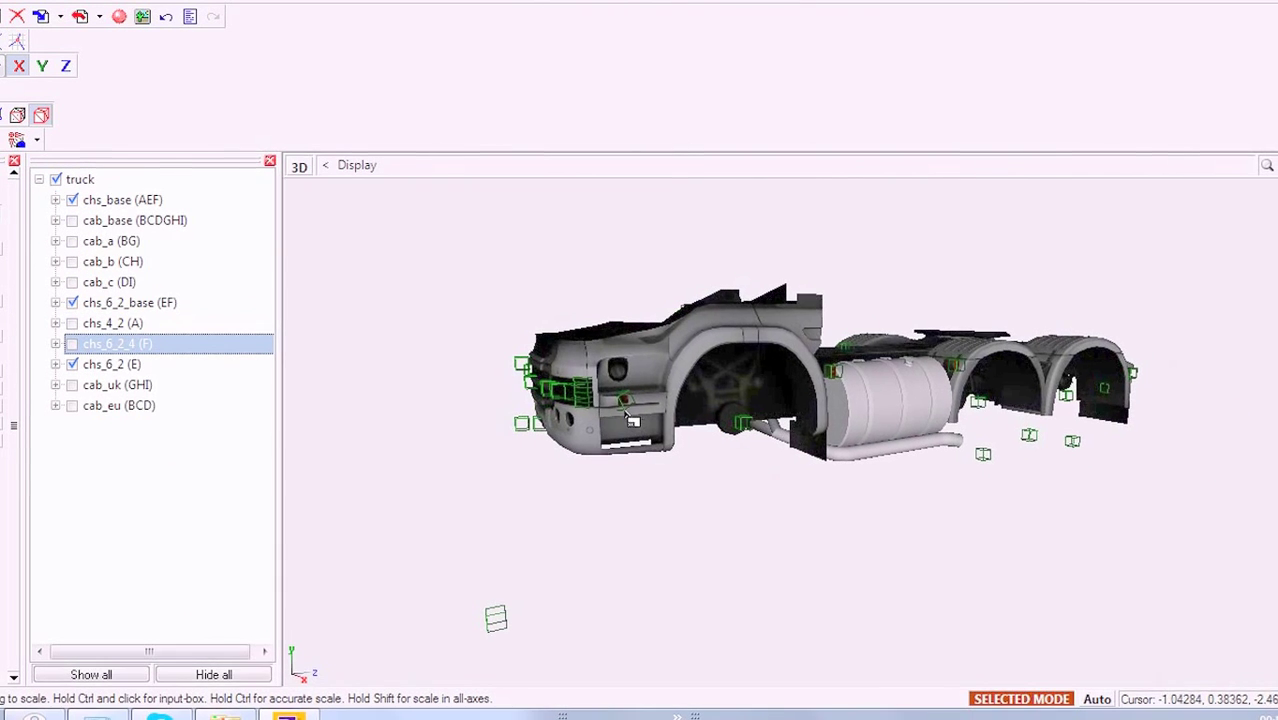
click(907, 362)
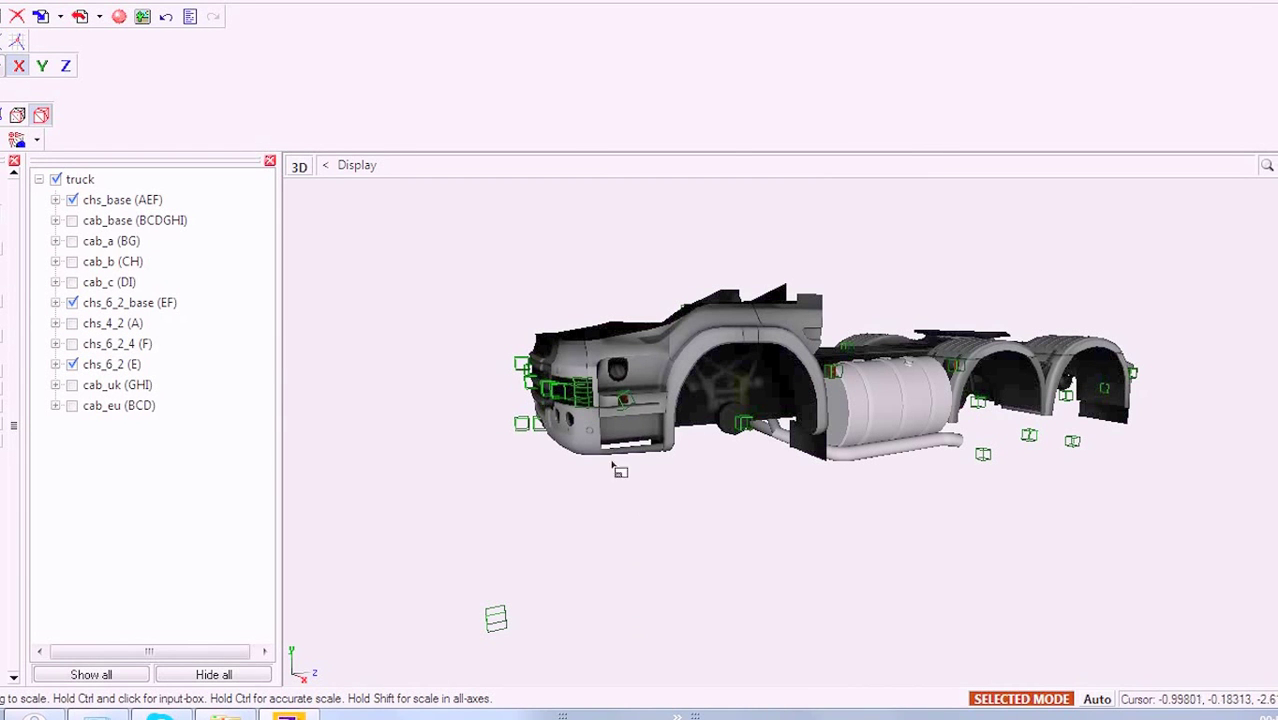
middle_drag(540, 345, 512, 298)
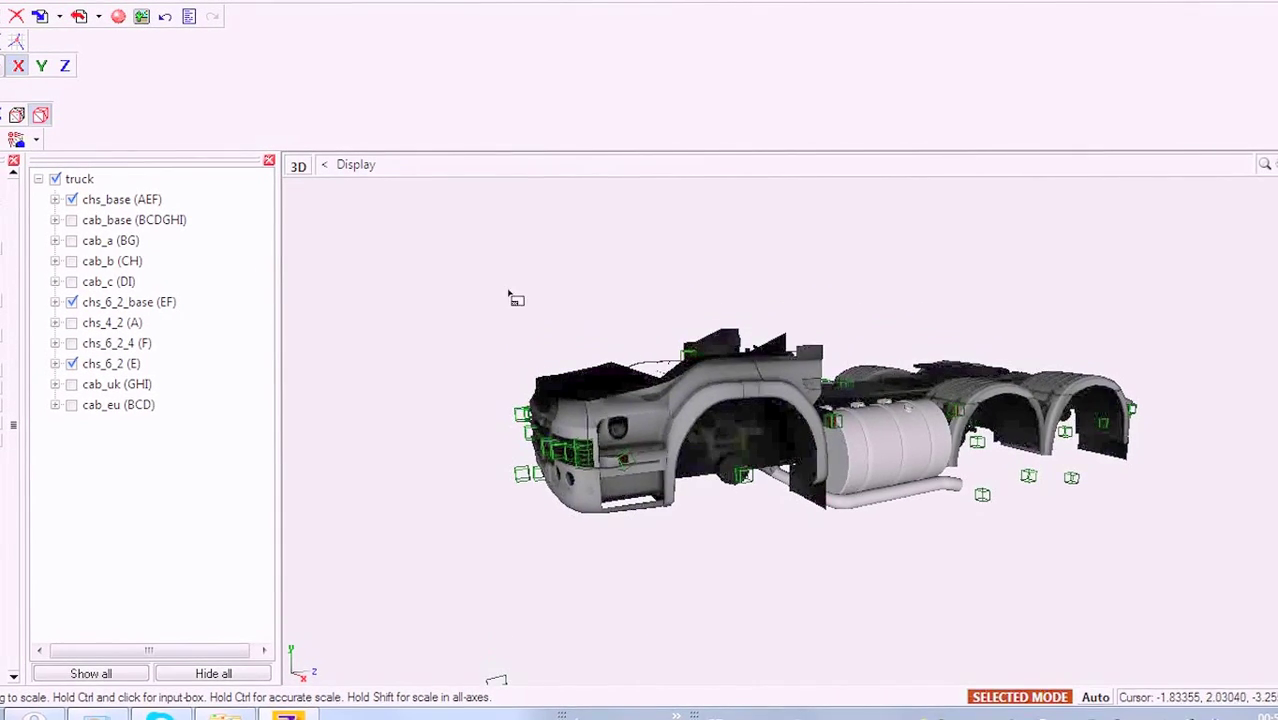
click(71, 364)
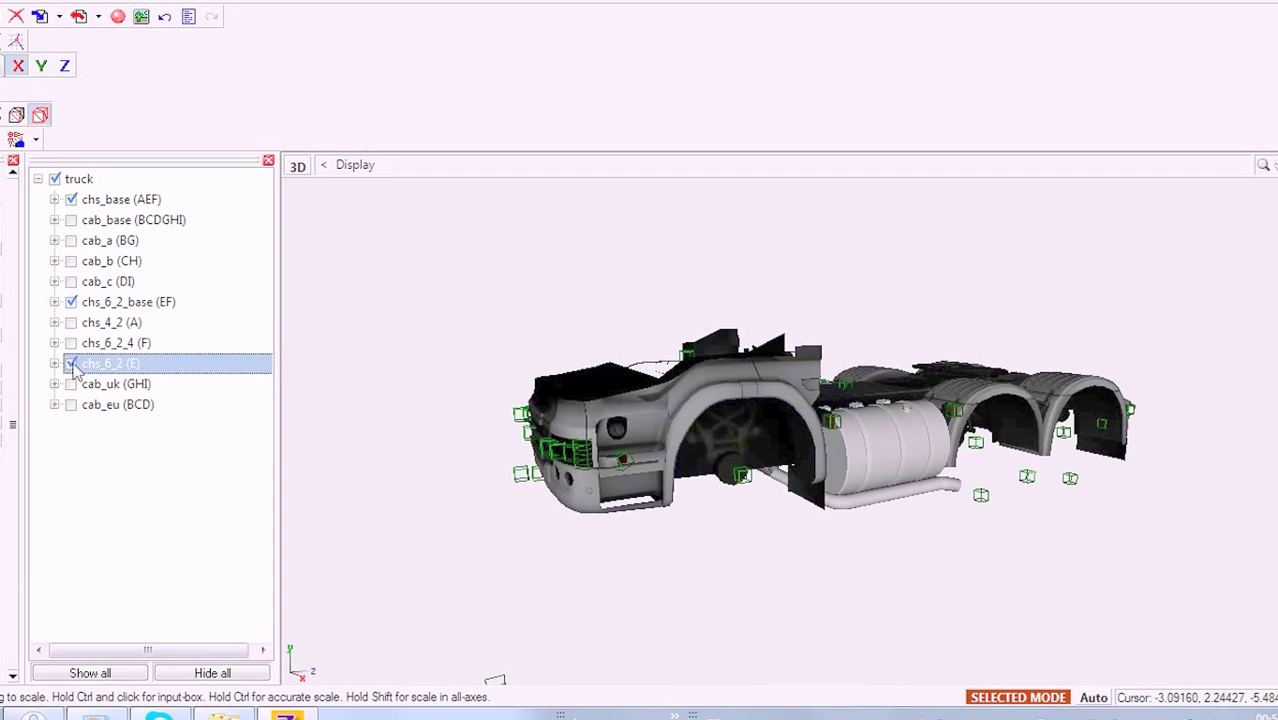
click(71, 302)
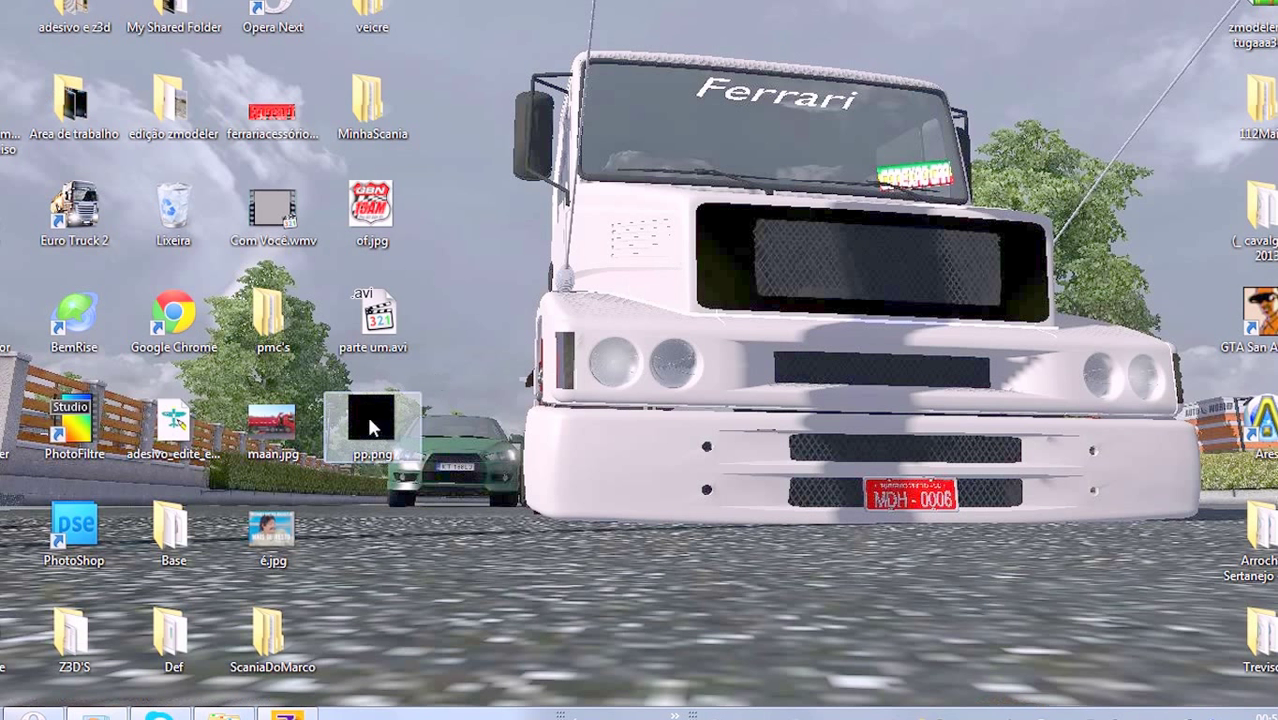
click(368, 443)
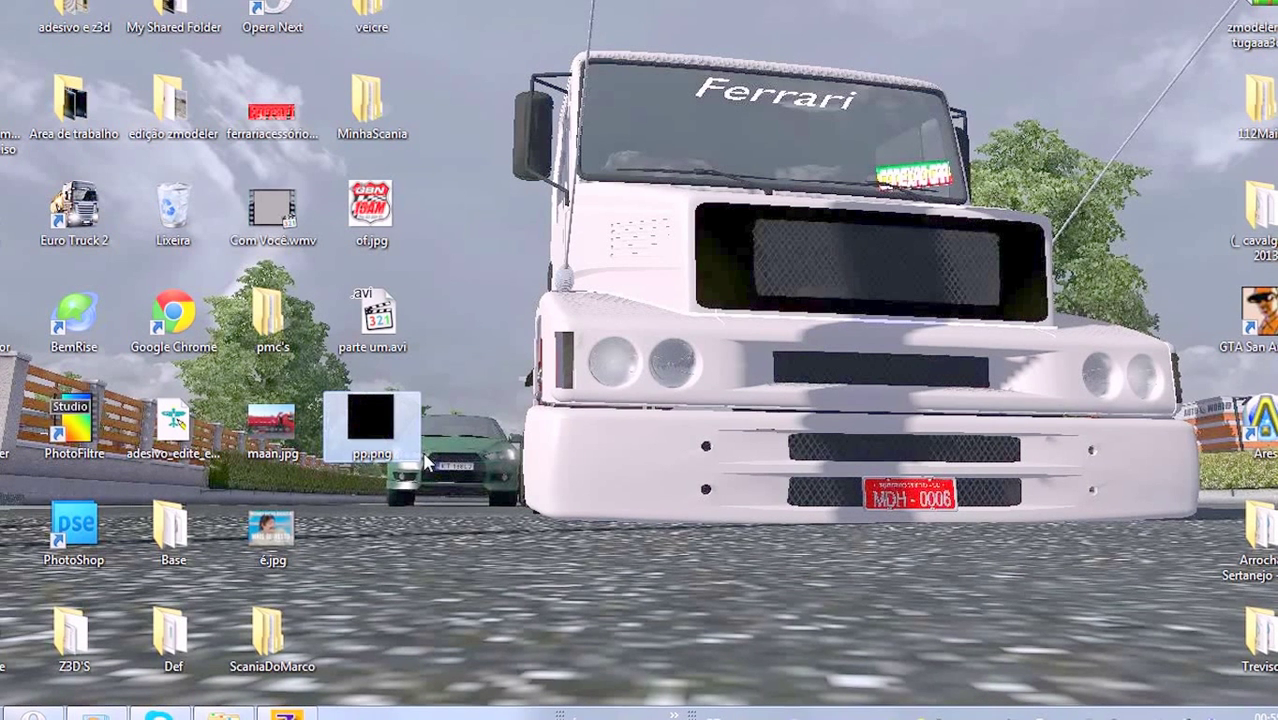
drag(392, 463, 464, 490)
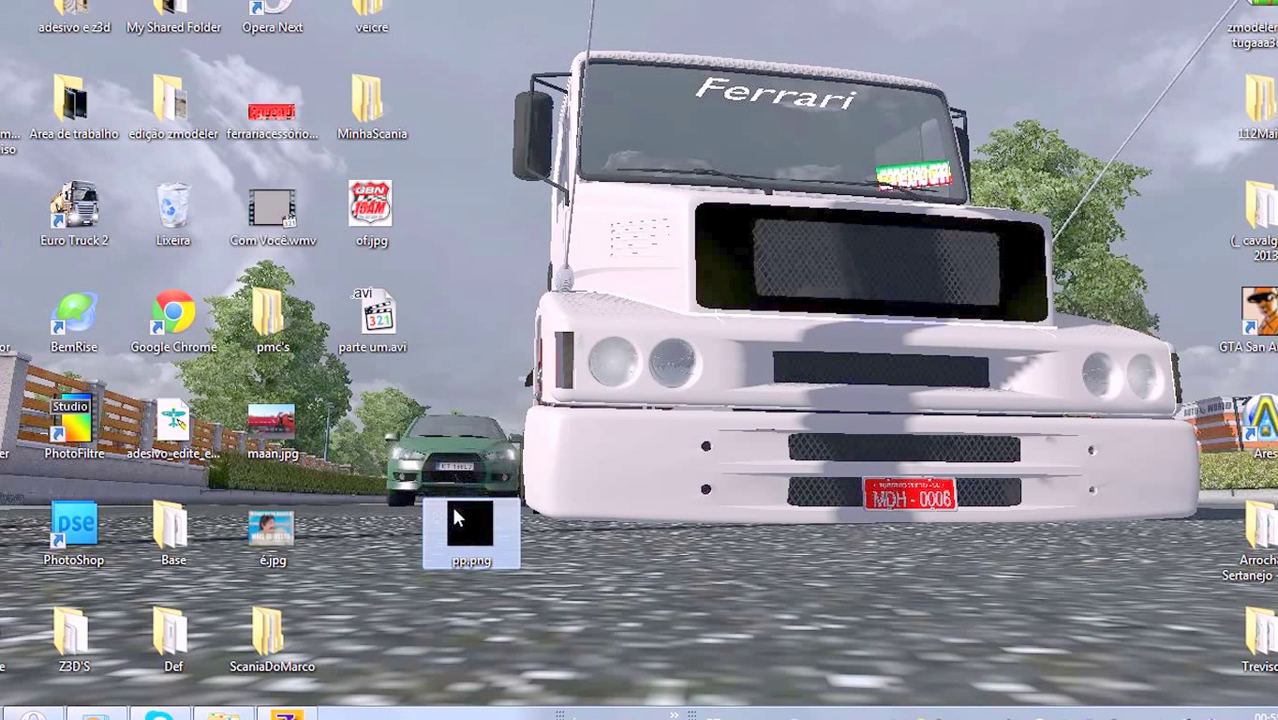
key(Return)
key(alt+F4)
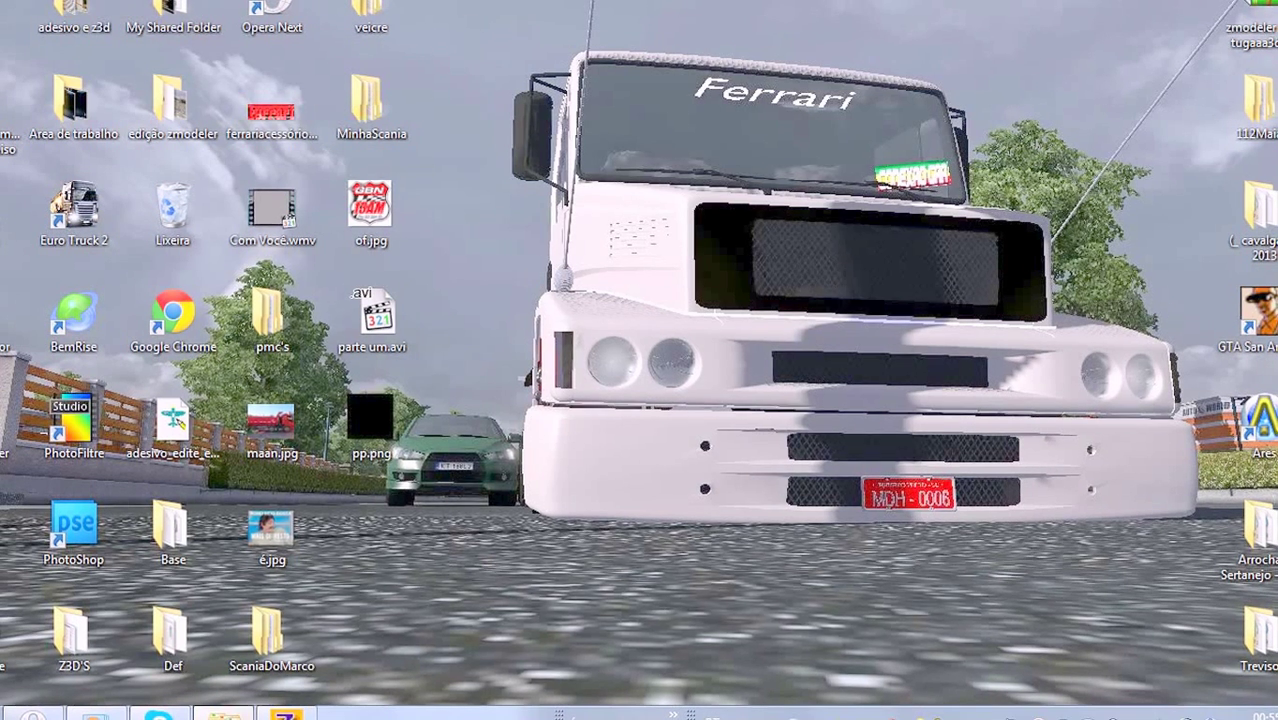
- Check the textures in the scania_rcab_2009 folder and open pp.png from the desktop in the DDS texture converter
click(224, 714)
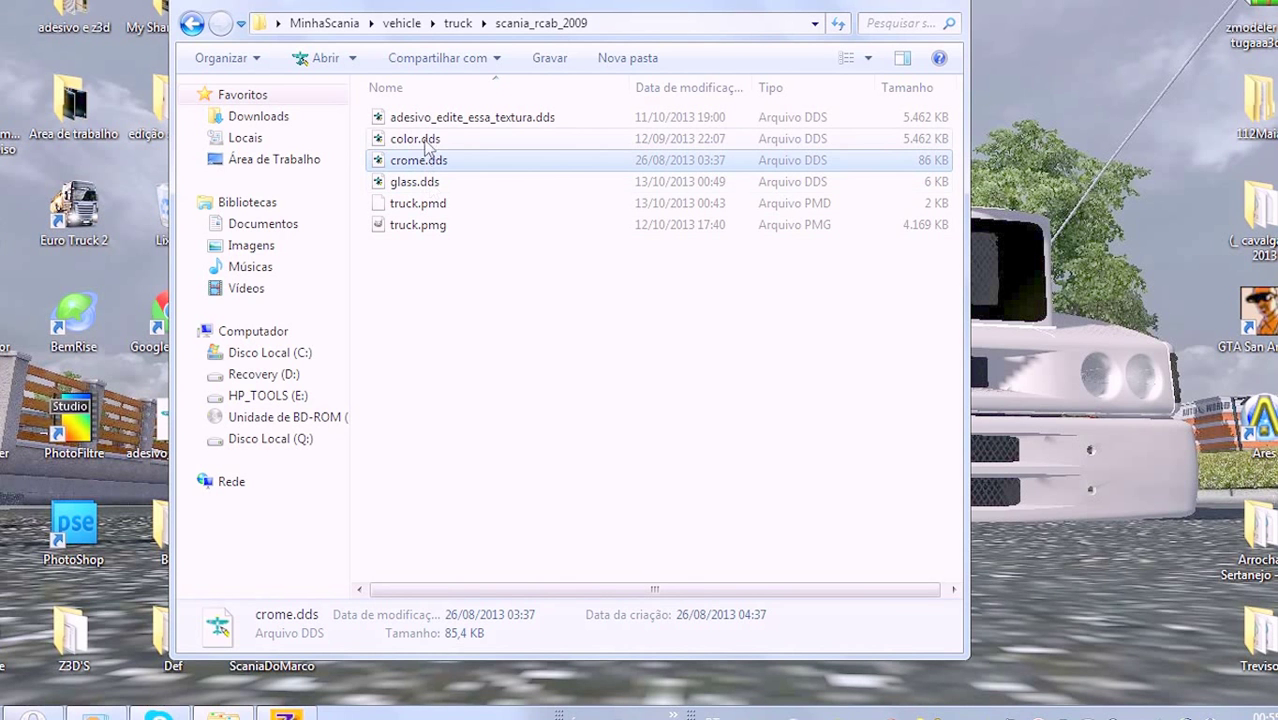
click(224, 714)
double_click(377, 413)
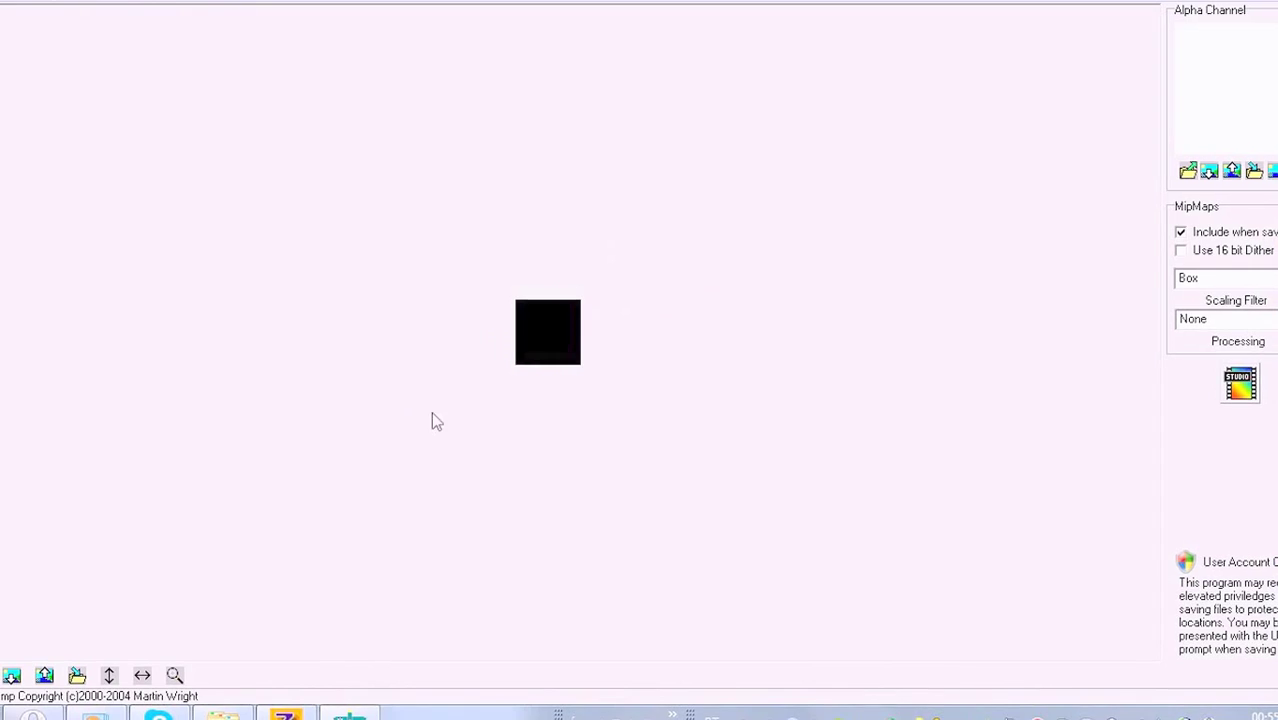
- Export the black image as sombra.dds in DDS DXT5 format to the scania_rcab_2009 folder and close the converter
click(145, 62)
drag(827, 225, 828, 267)
double_click(535, 287)
double_click(480, 232)
double_click(480, 232)
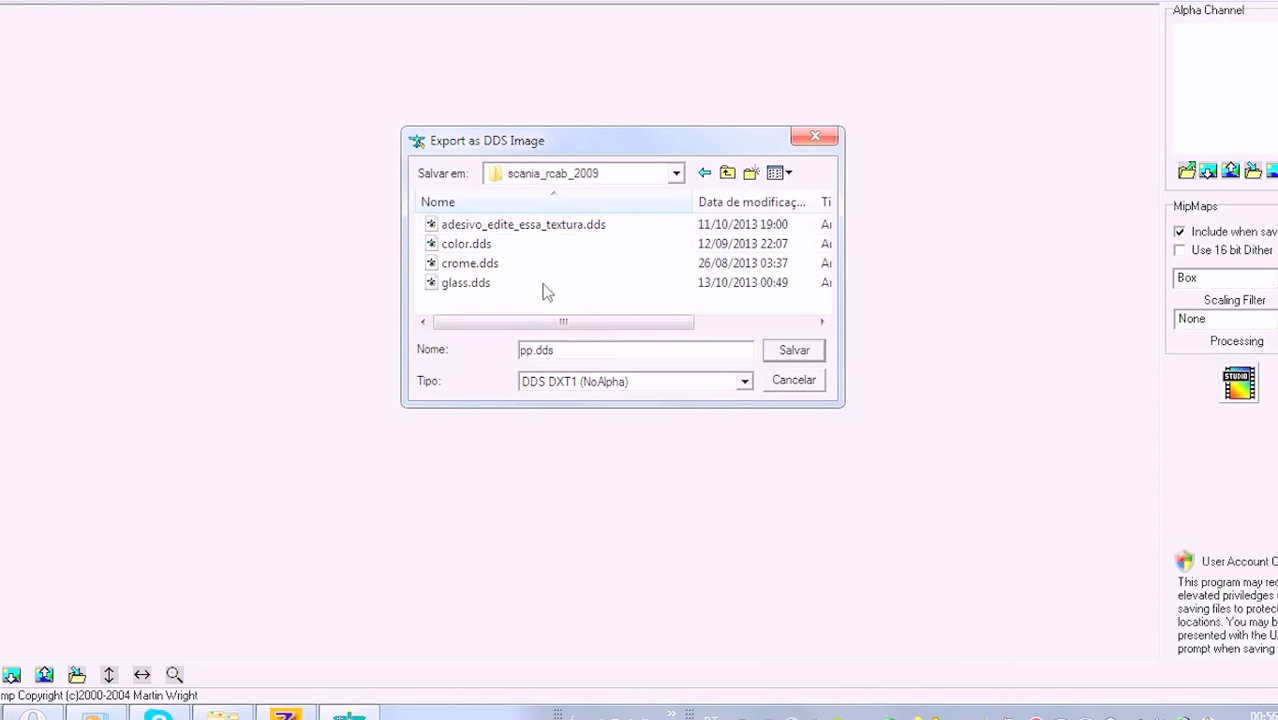
text(sombra)
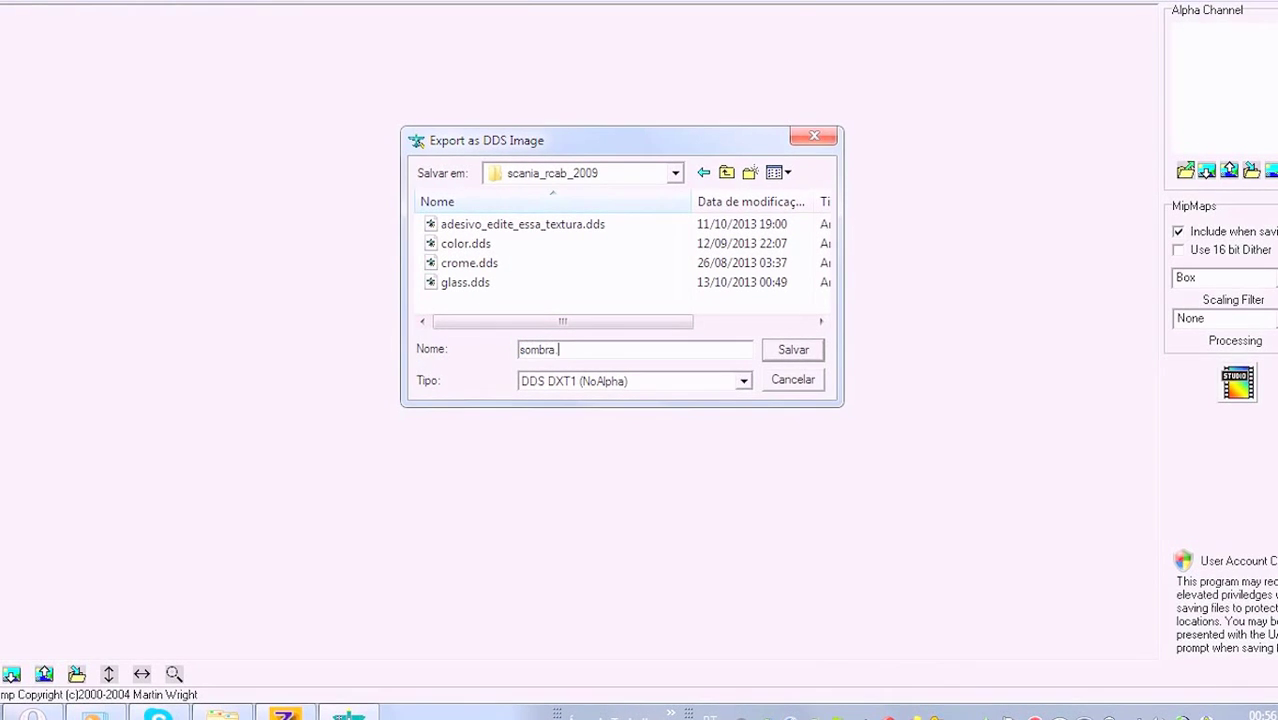
click(624, 384)
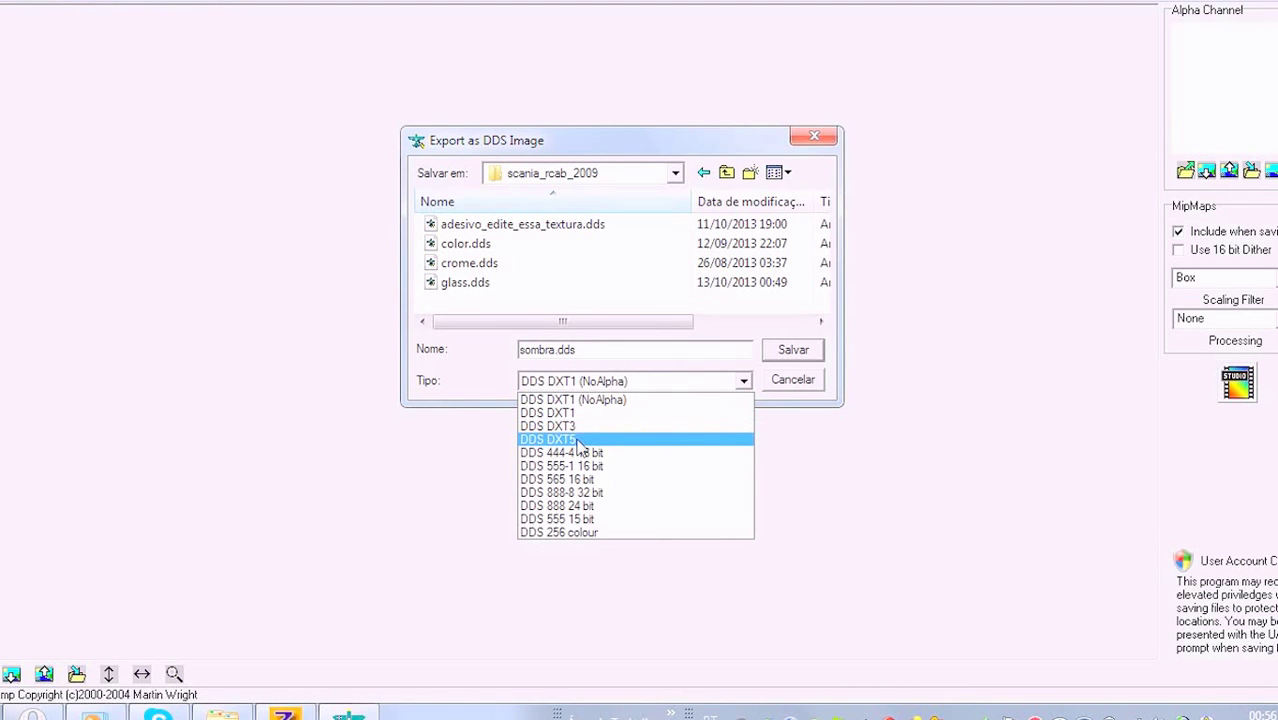
click(578, 441)
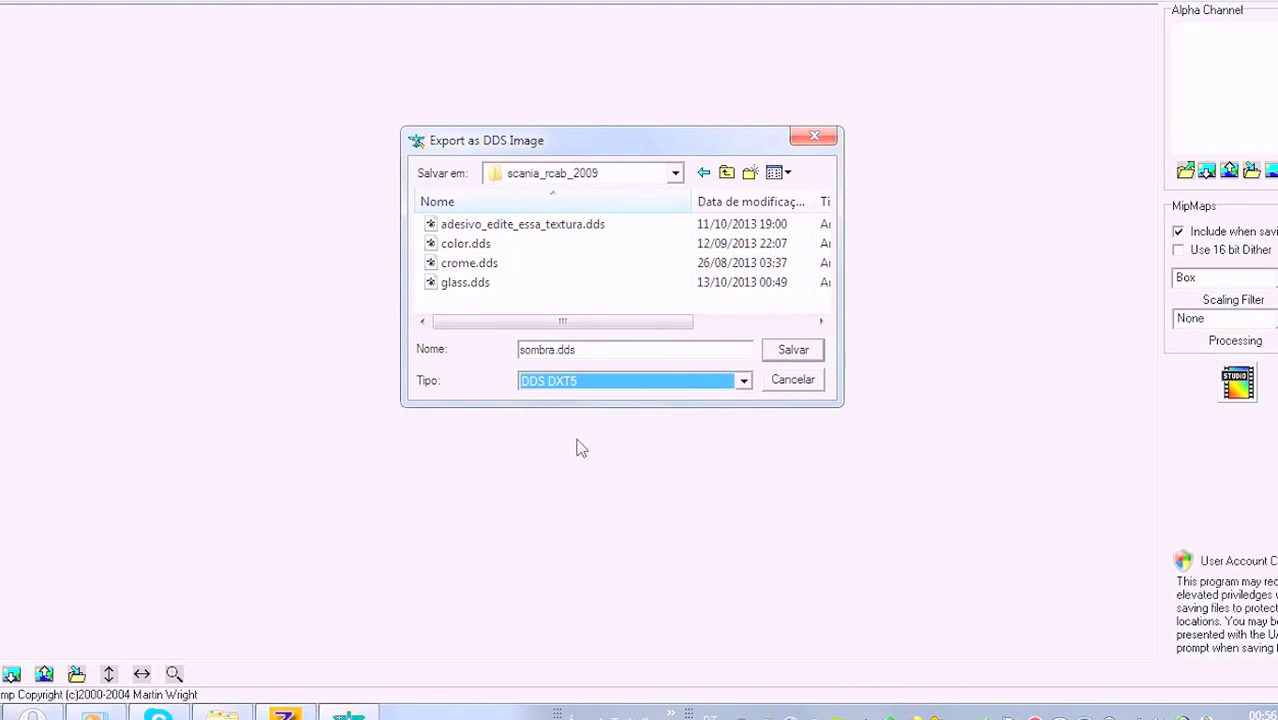
click(792, 350)
click(1215, 5)
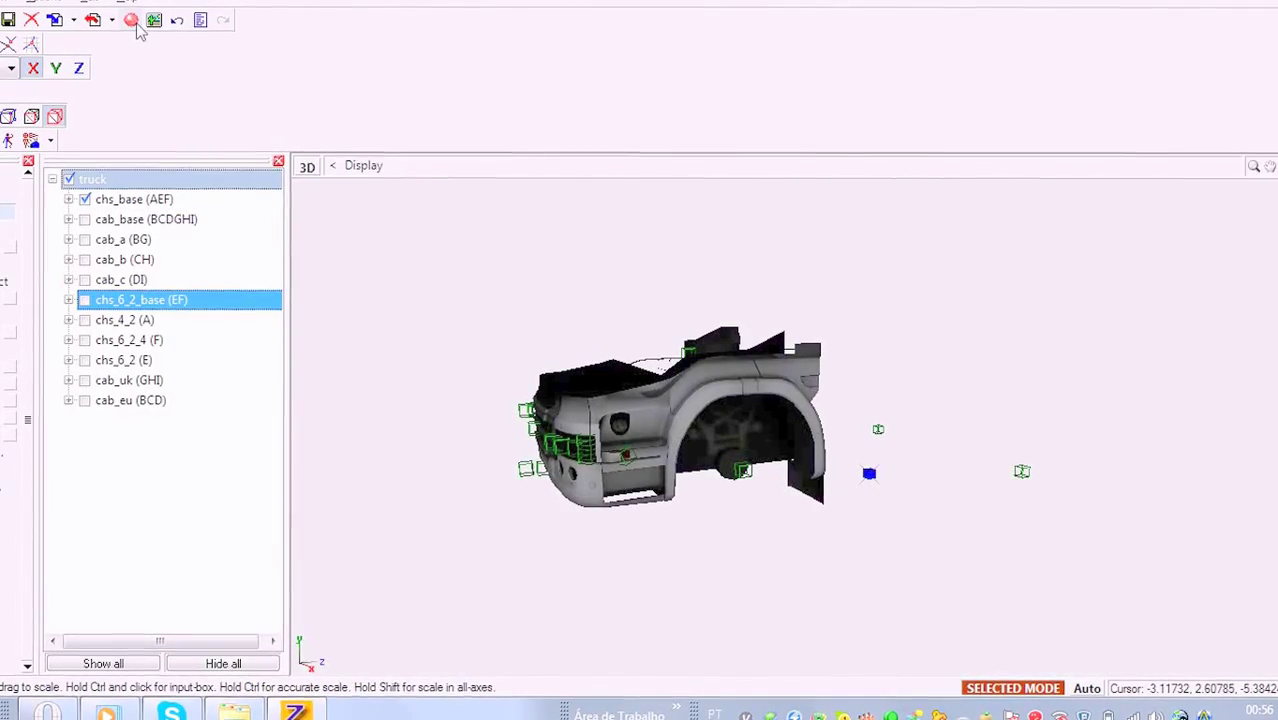
- Create a new material named sombra and enable alpha blending for it
click(132, 21)
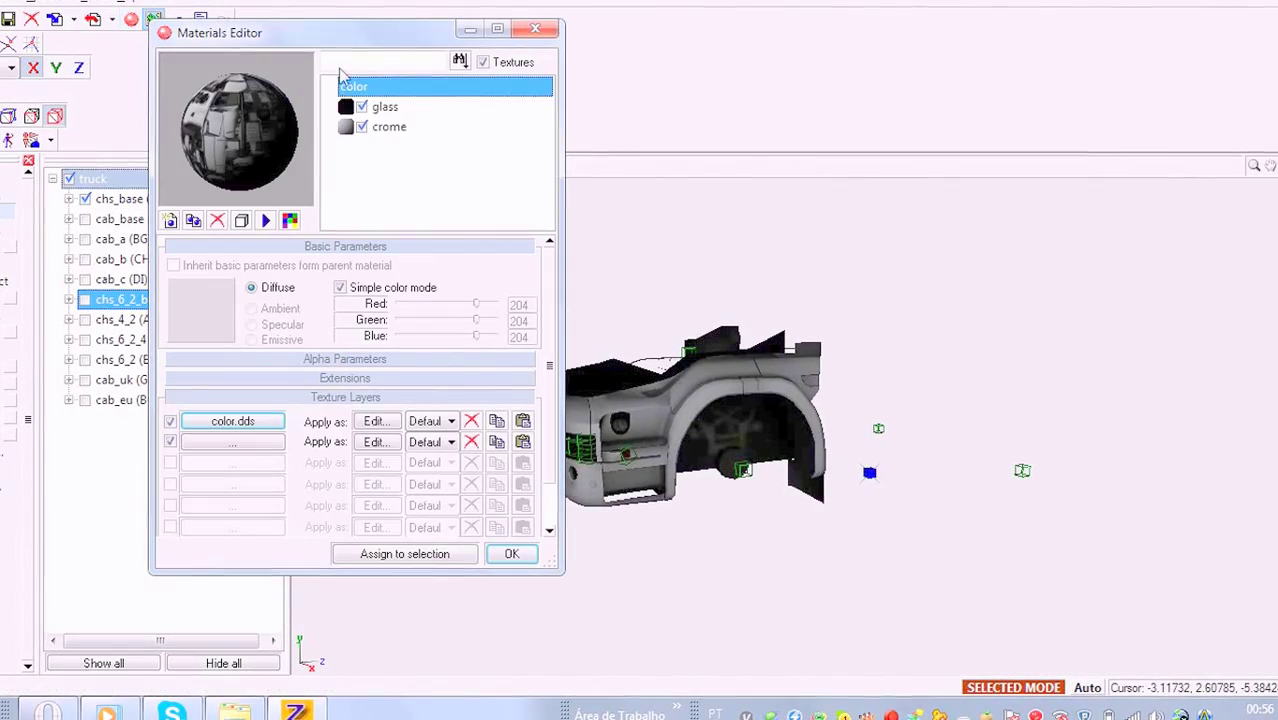
click(169, 226)
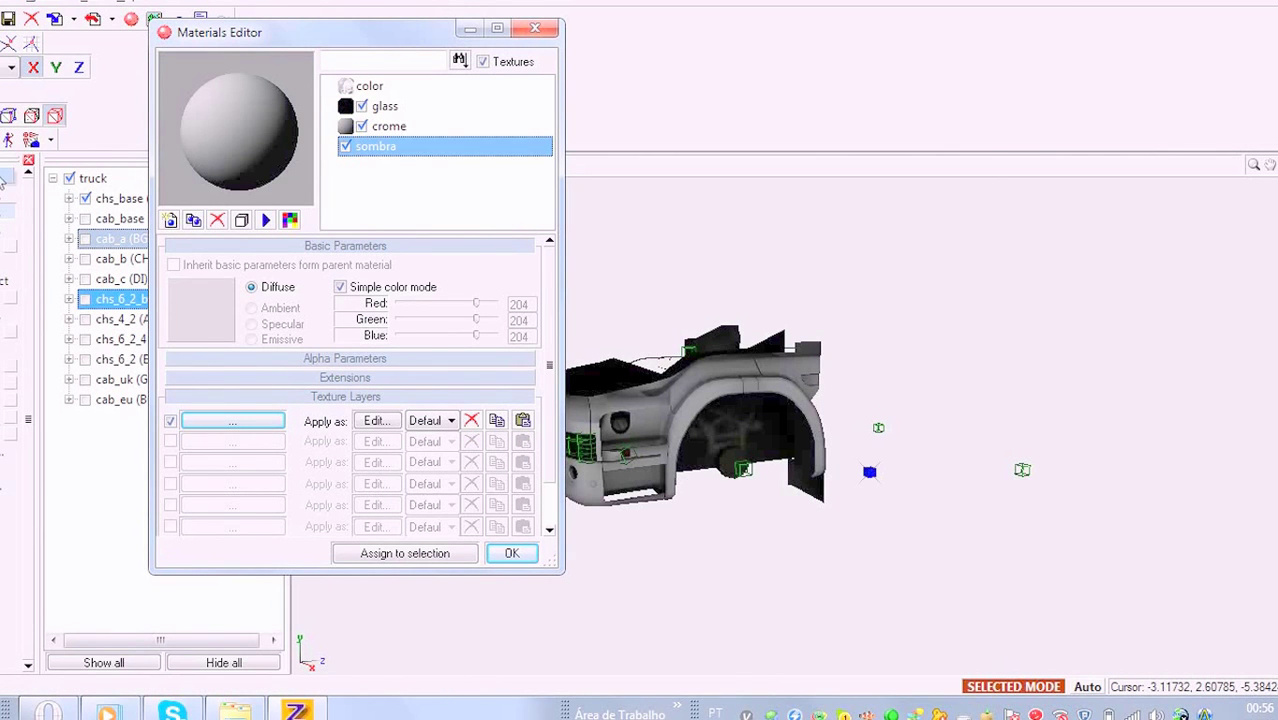
click(345, 359)
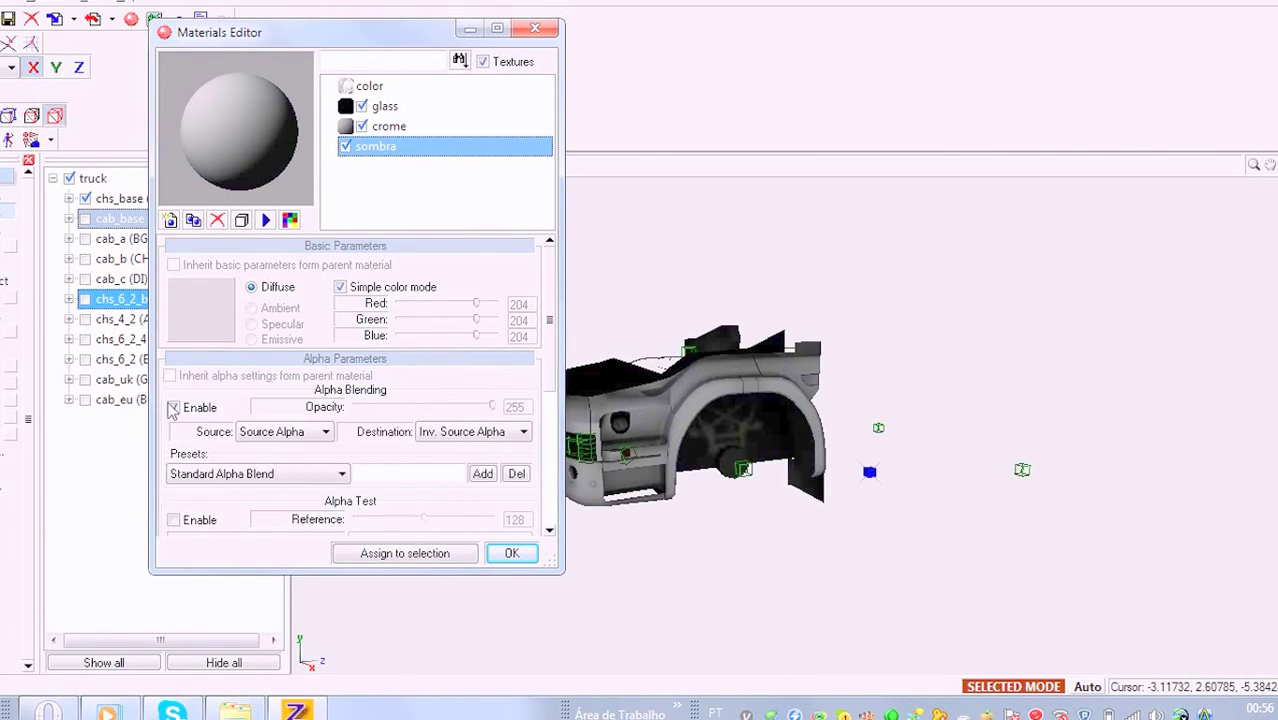
click(173, 407)
click(300, 368)
- Load sombra.dds from the scania_rcab_2009 folder as the sombra material's first texture layer and close the materials editor
double_click(245, 414)
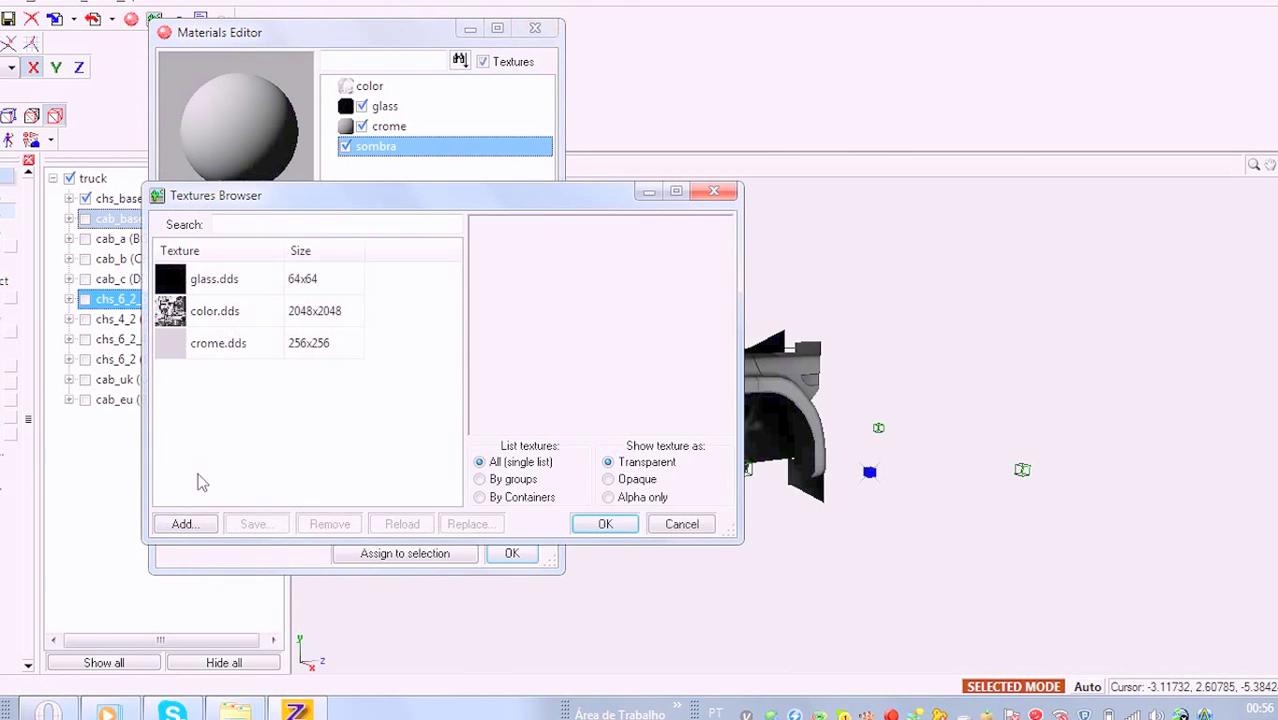
click(183, 524)
click(221, 395)
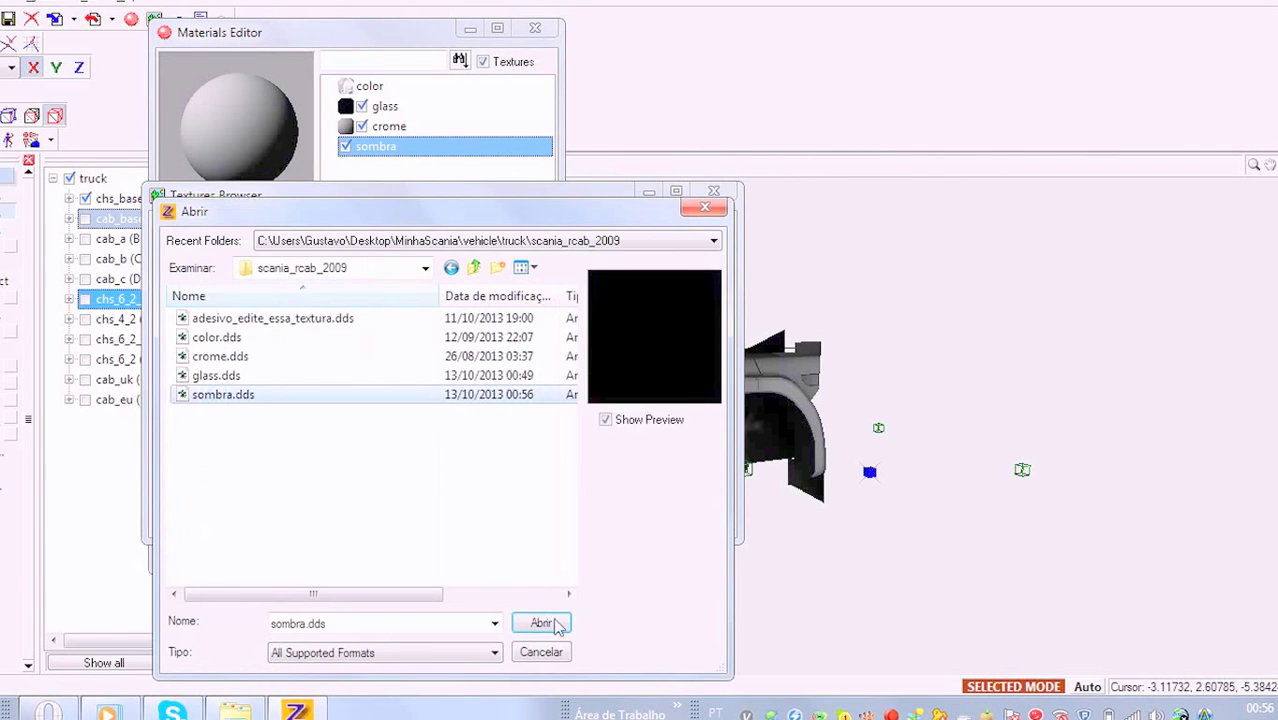
click(541, 622)
click(628, 533)
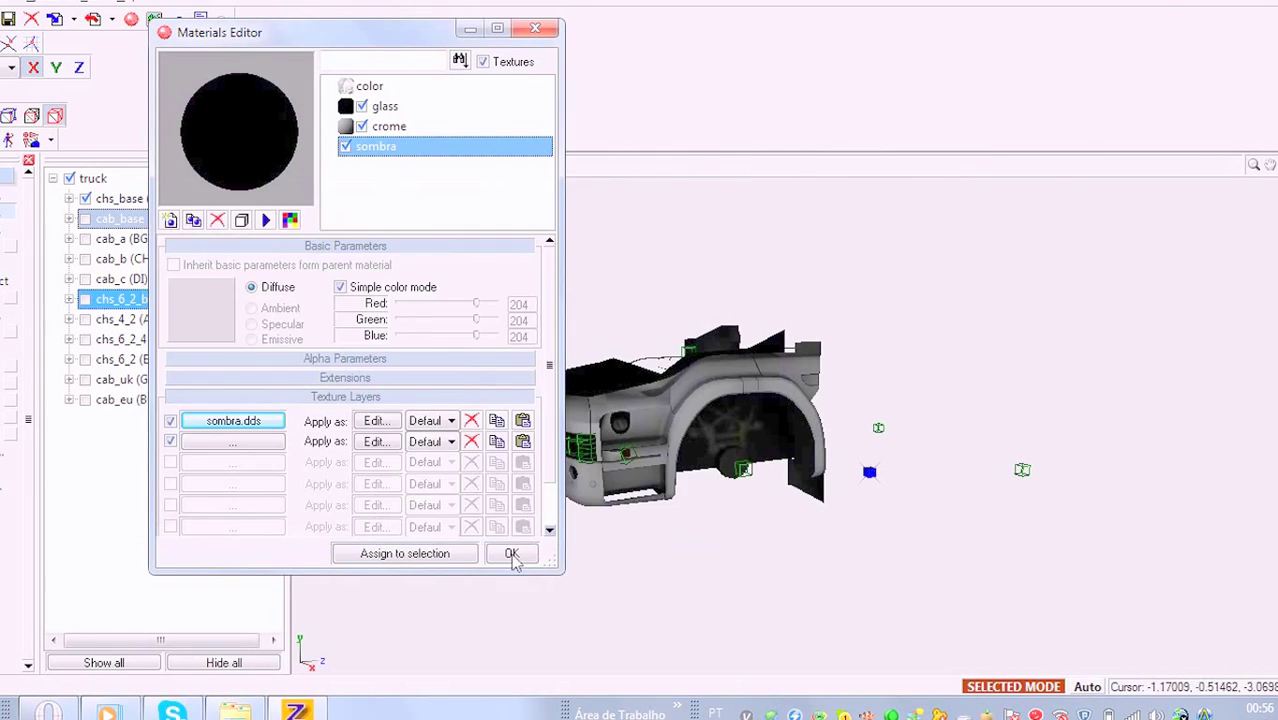
click(512, 553)
- Expand chs_base (AEF), show its SOMBRA object and assign the sombra material to it
middle_drag(516, 563, 442, 379)
click(69, 199)
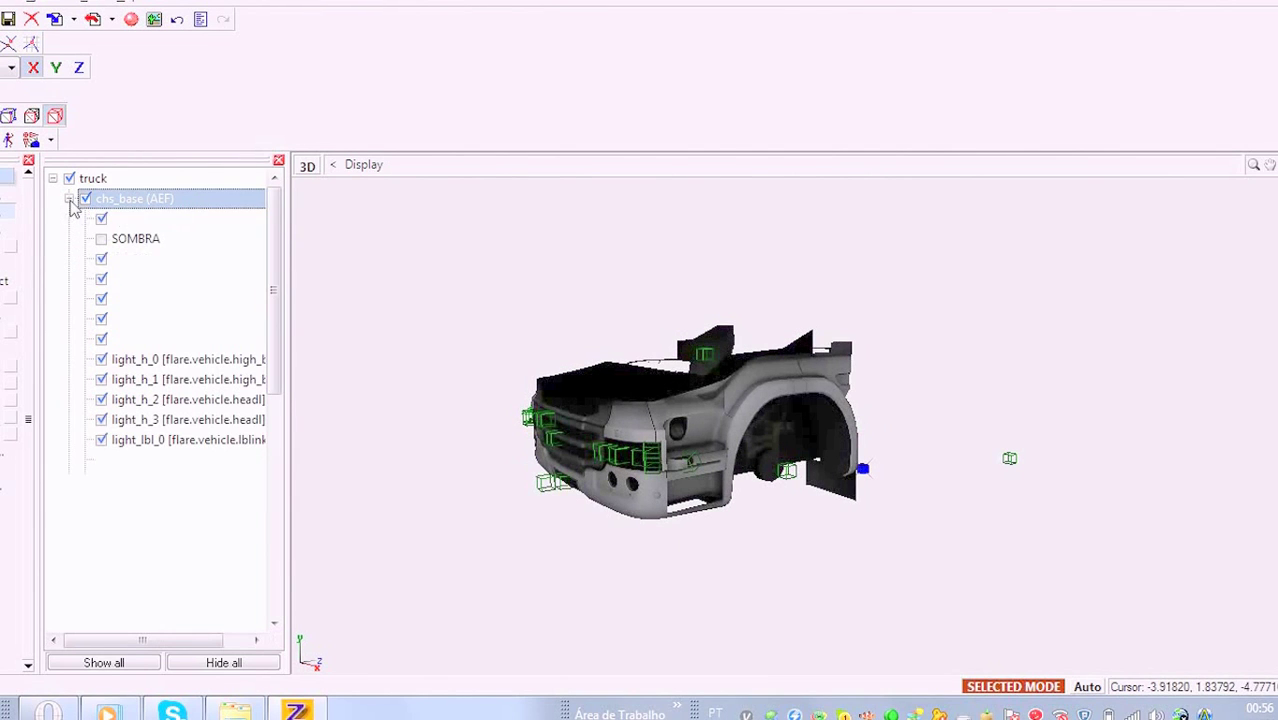
middle_drag(390, 338, 530, 366)
click(101, 240)
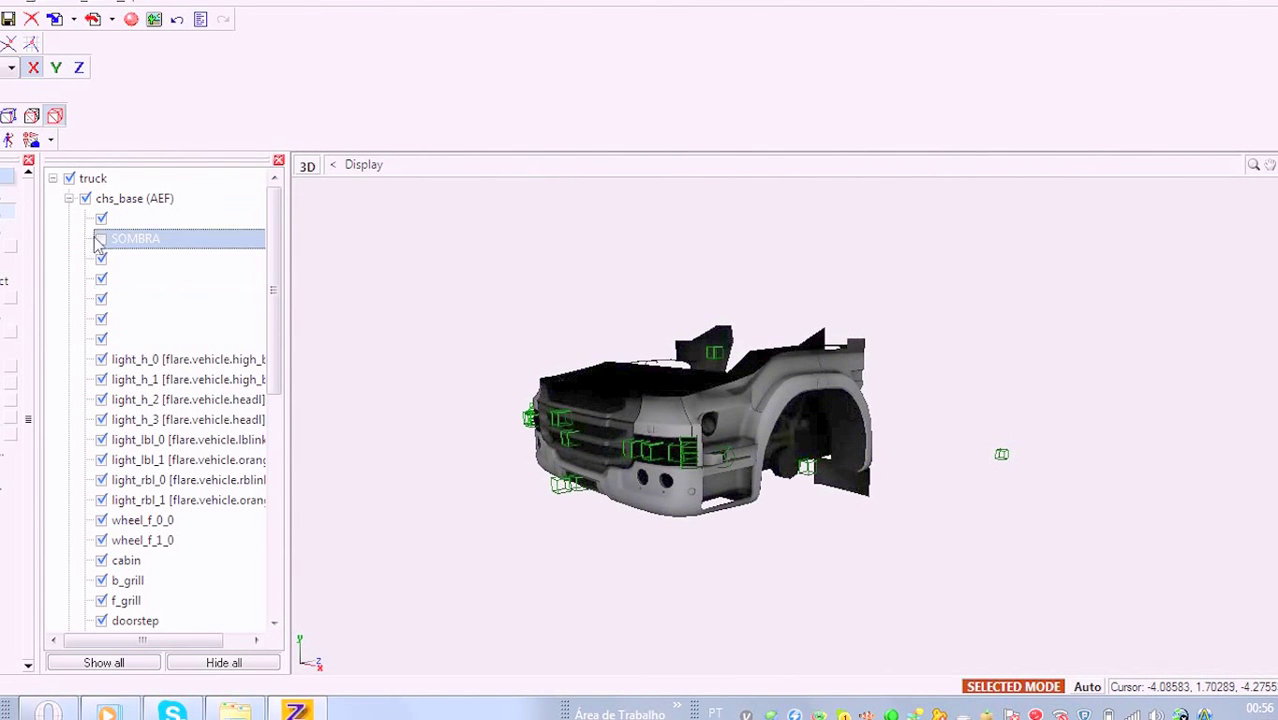
click(101, 240)
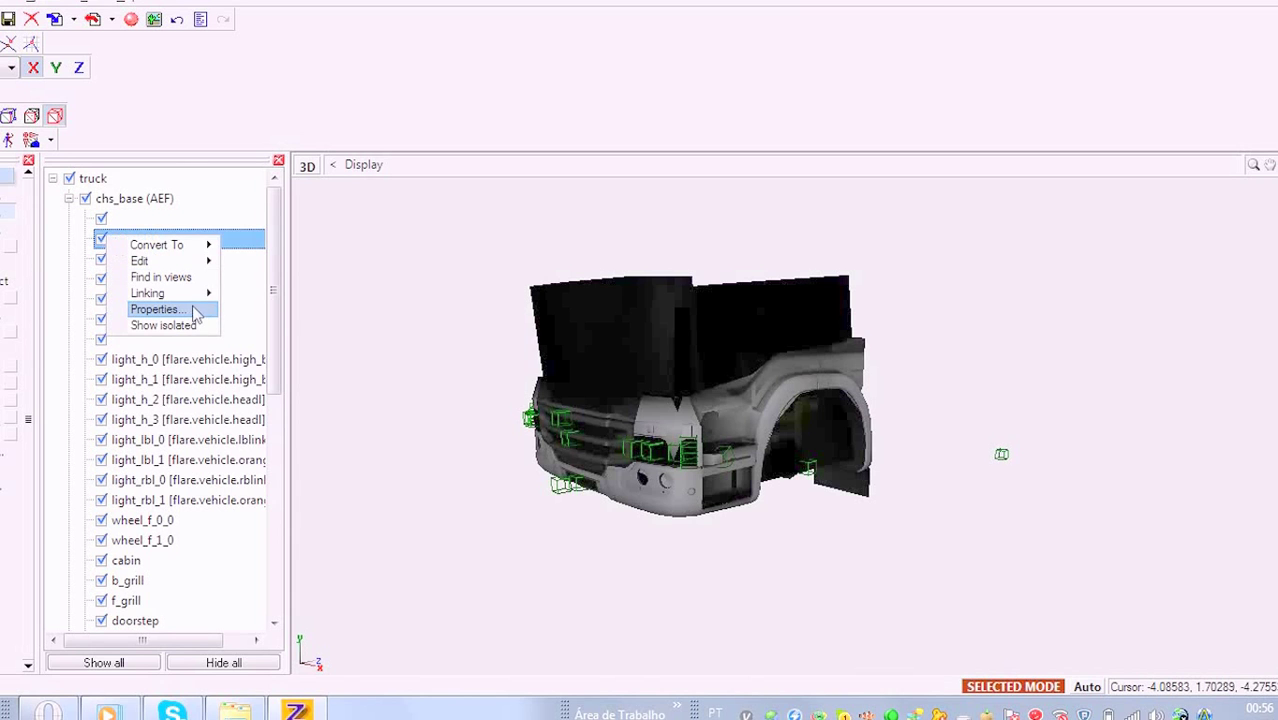
click(155, 309)
click(465, 405)
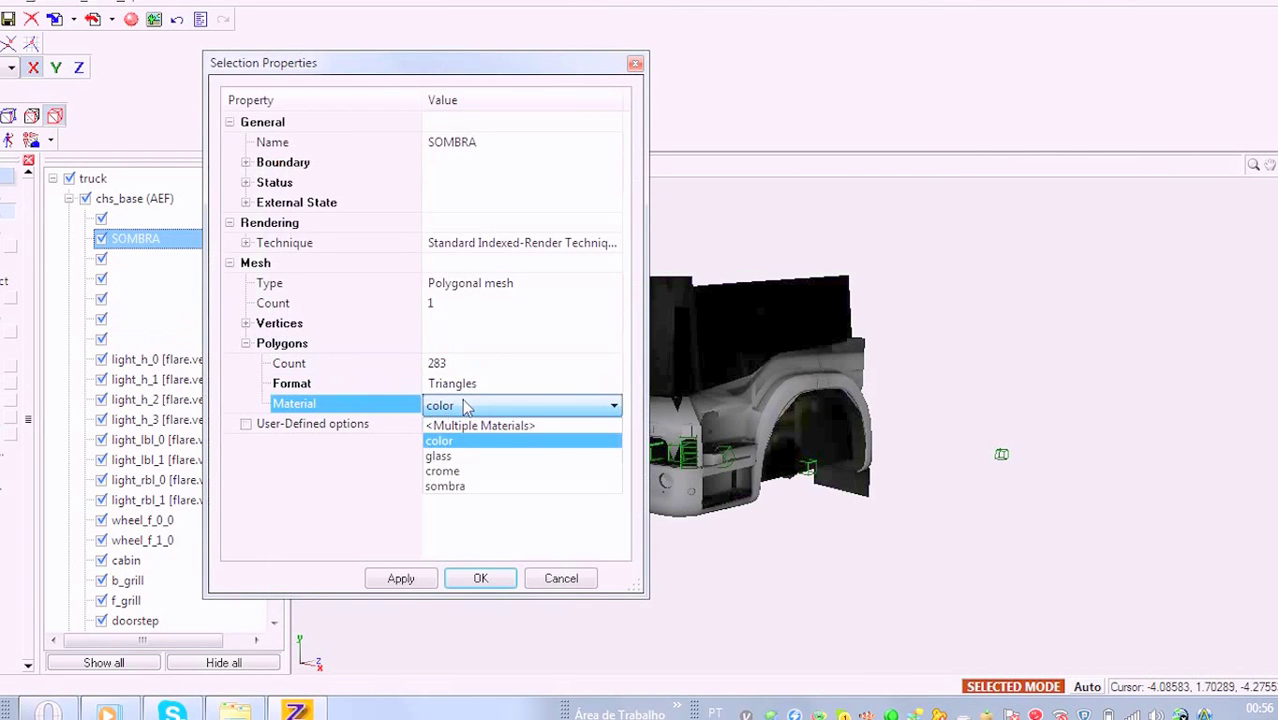
click(462, 487)
click(480, 578)
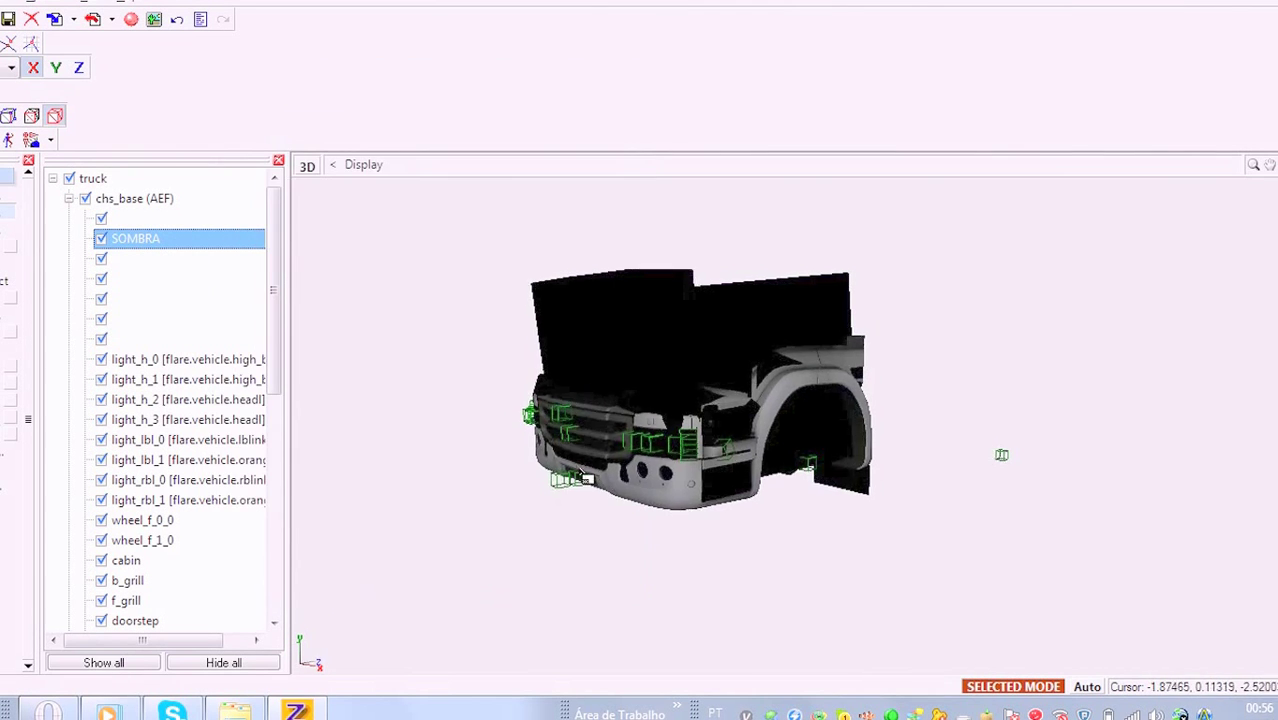
middle_drag(648, 443, 636, 425)
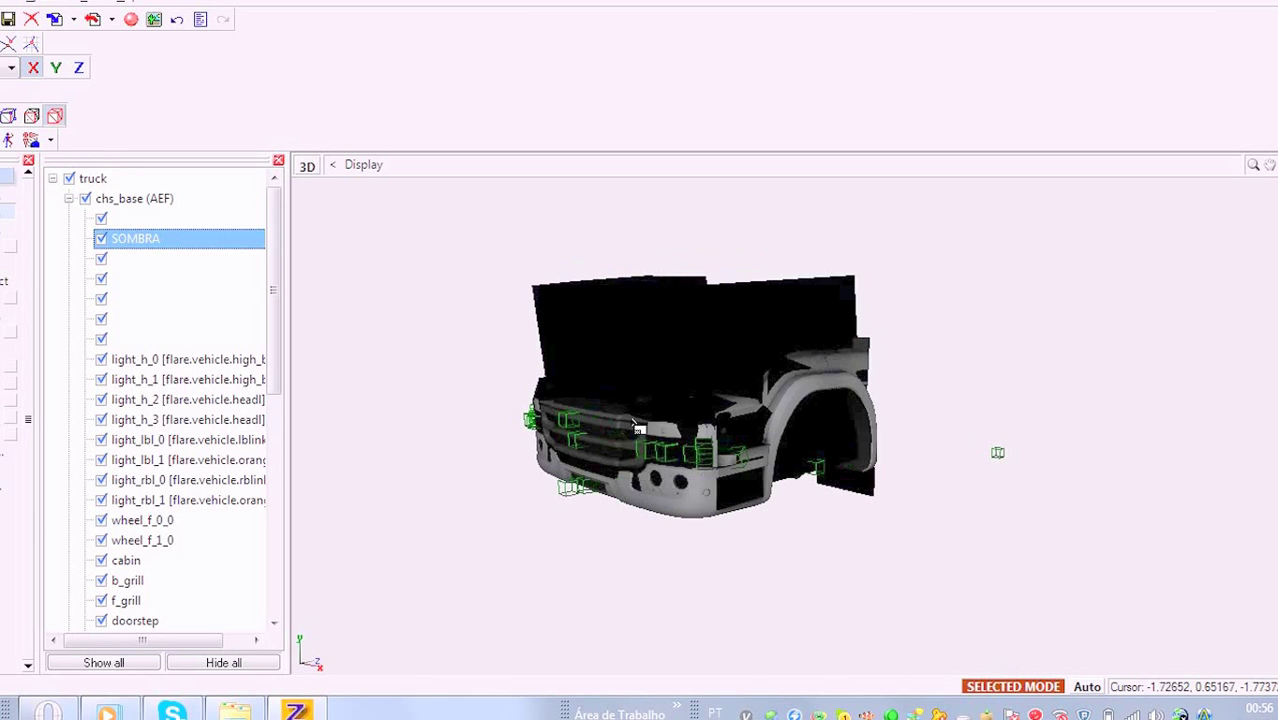
- Toggle the SOMBRA object in chs_base (AEF) to compare the chassis with and without it, leave it hidden and collapse the group
click(101, 241)
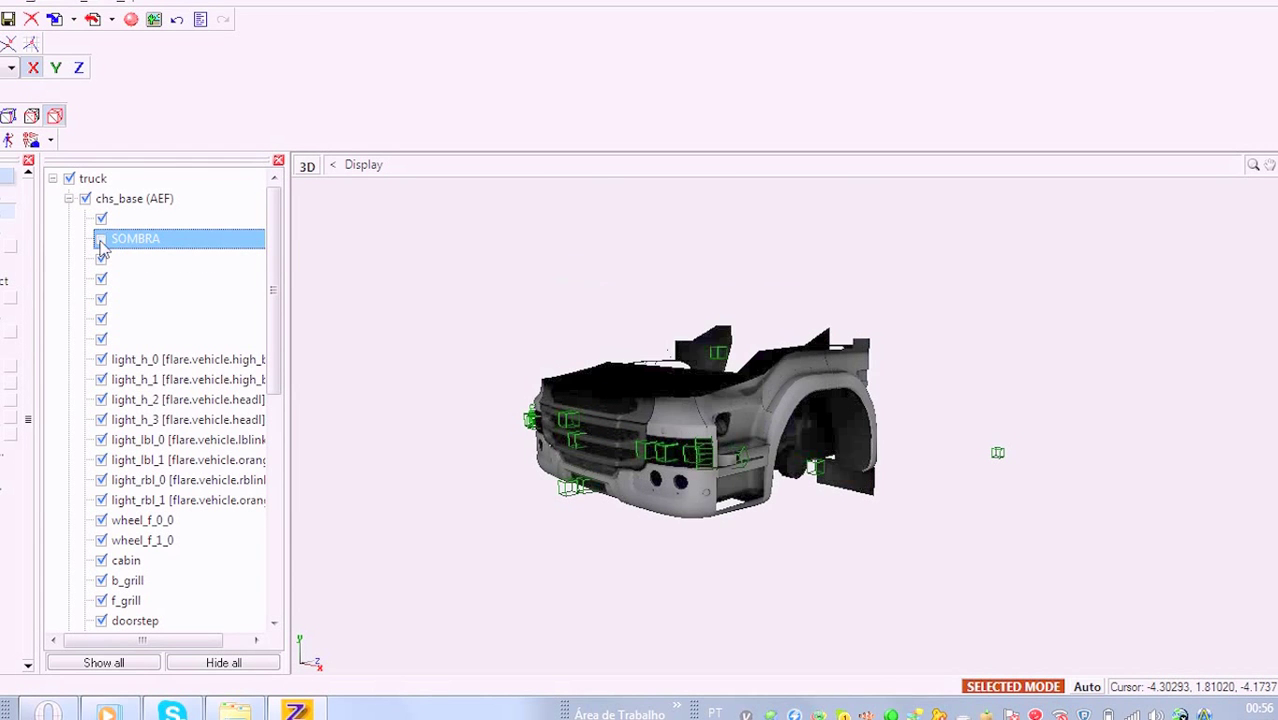
click(101, 242)
click(101, 242)
click(101, 242)
click(101, 242)
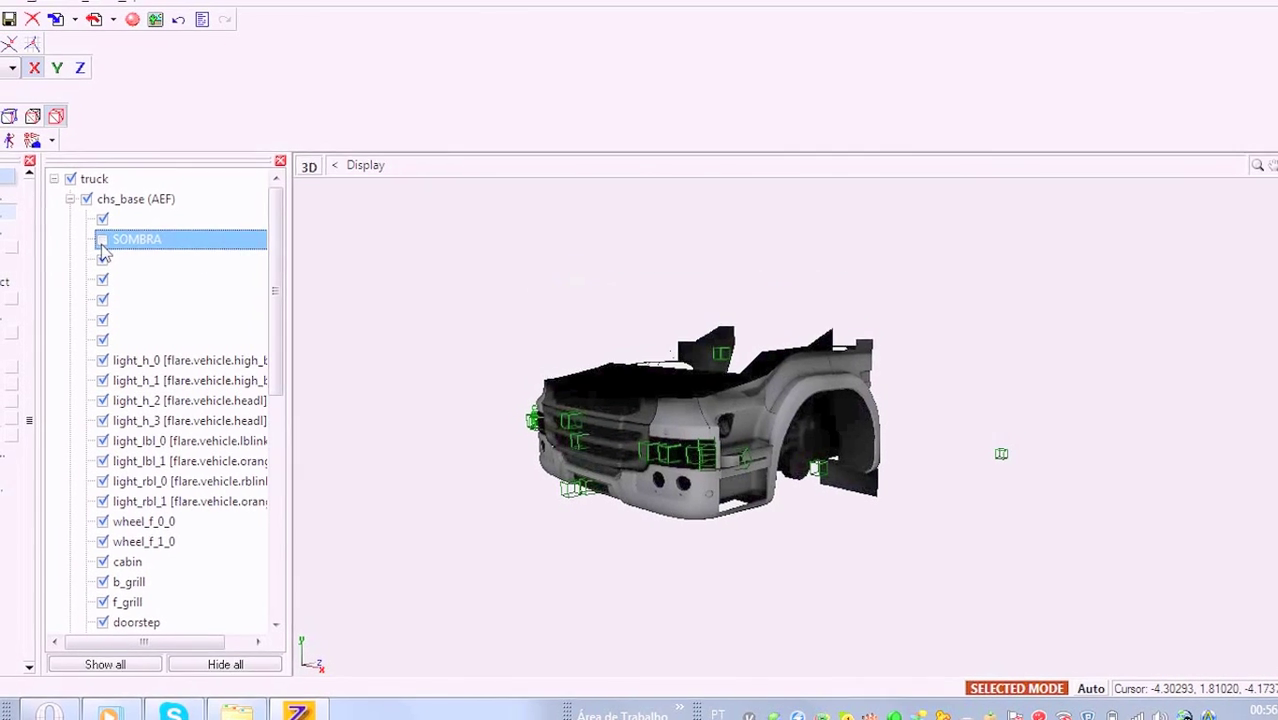
click(79, 201)
- Show cab_base (BCDGHI) instead of chs_base (AEF) and expand it to reveal its SOMBRA object
click(110, 226)
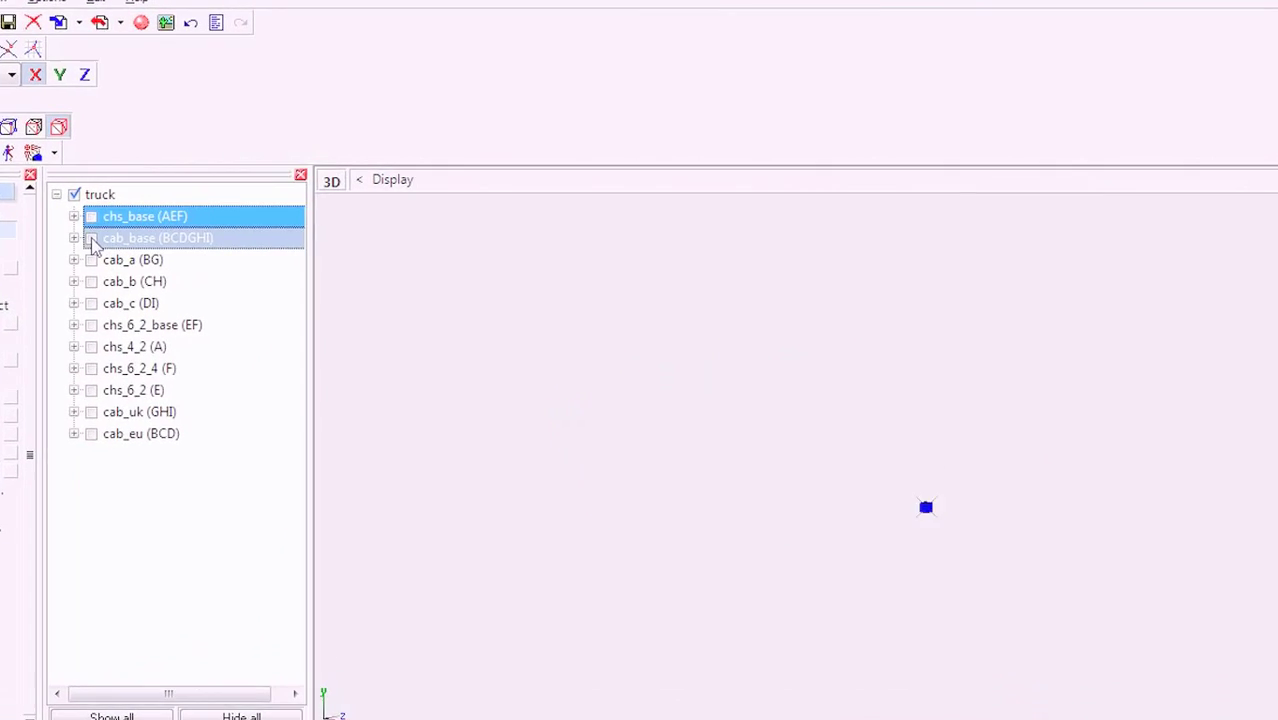
middle_drag(376, 315, 382, 405)
click(0, 238)
click(42, 279)
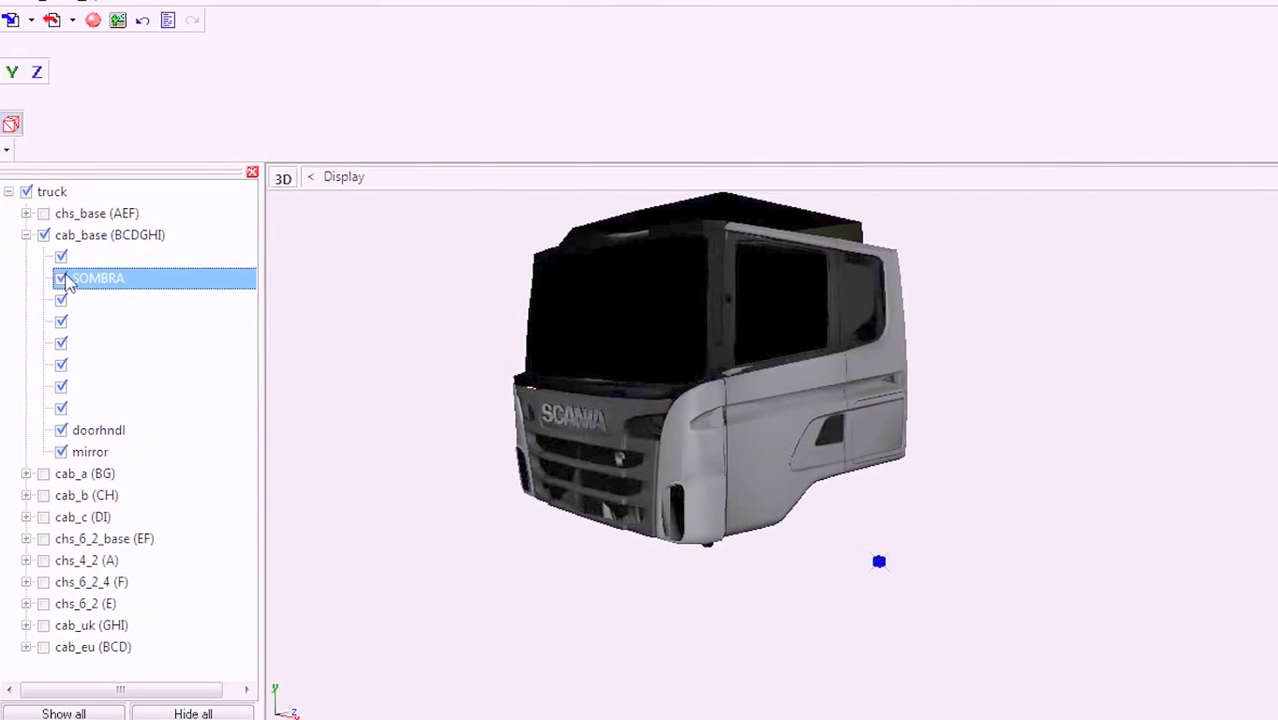
- Assign the sombra material to the SOMBRA object of cab_base (BCDGHI) and hide the collapsed group
right_click(49, 280)
click(158, 348)
click(448, 431)
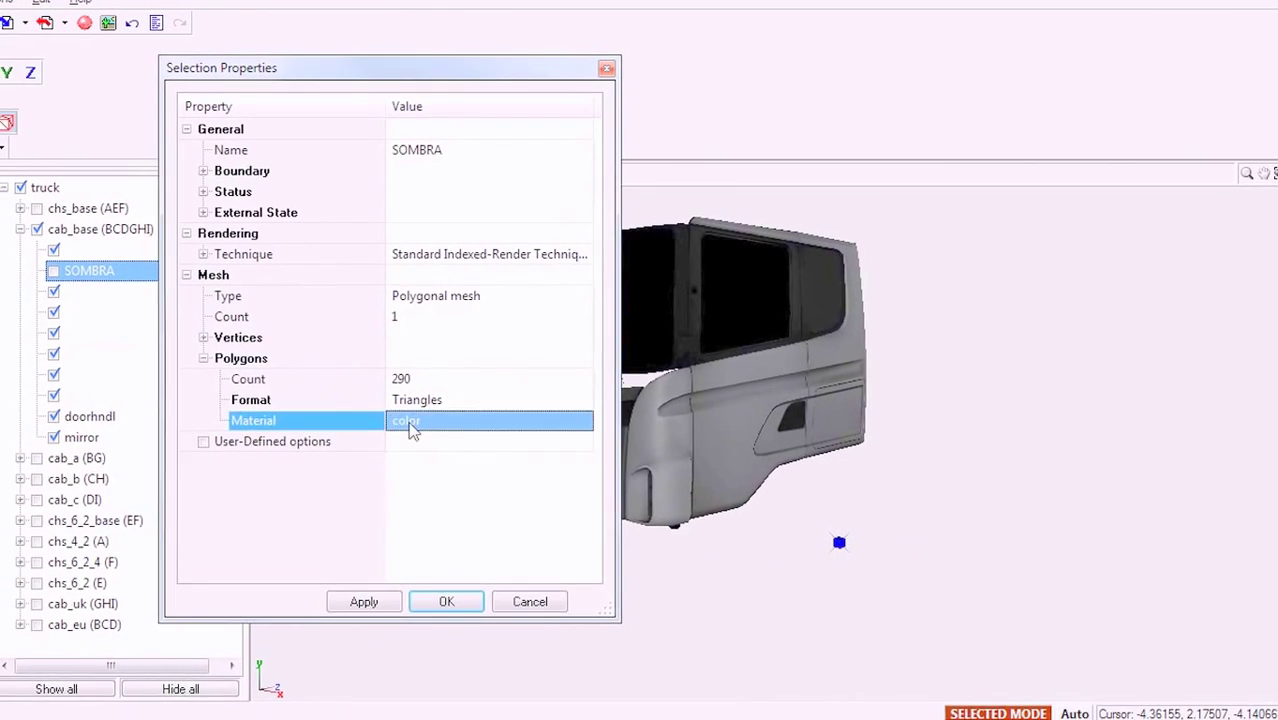
click(448, 431)
click(422, 505)
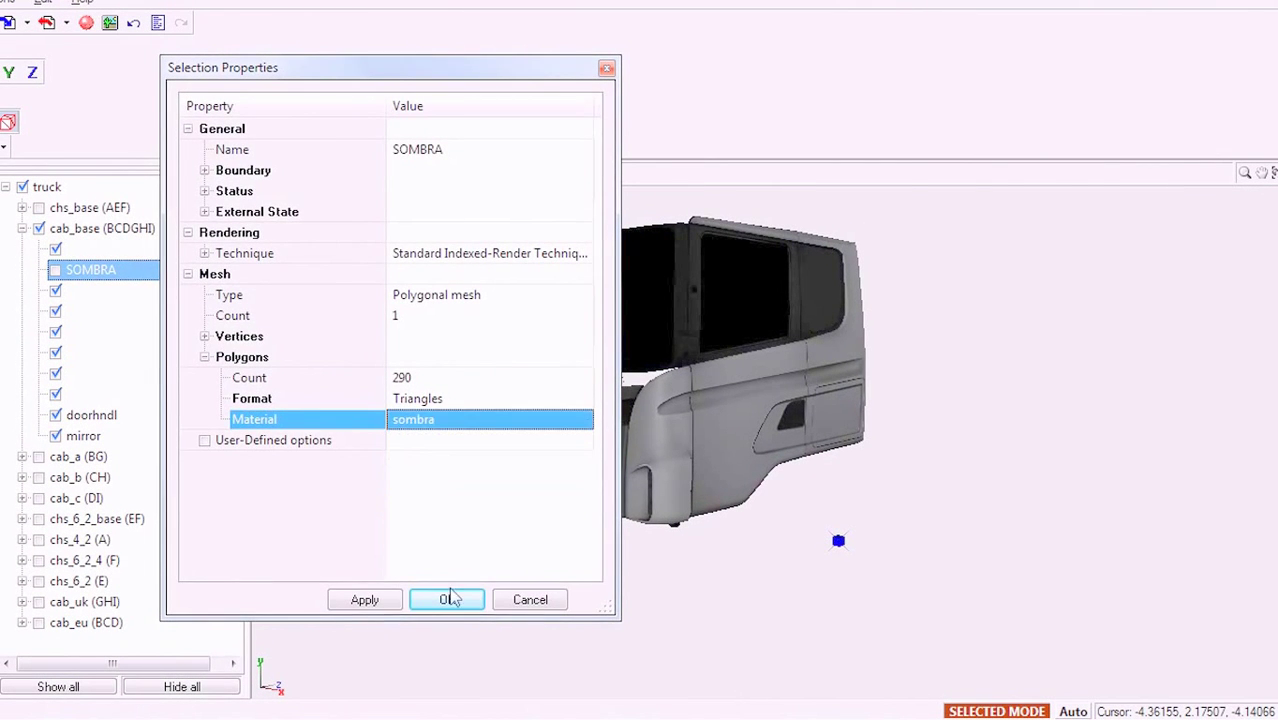
click(447, 599)
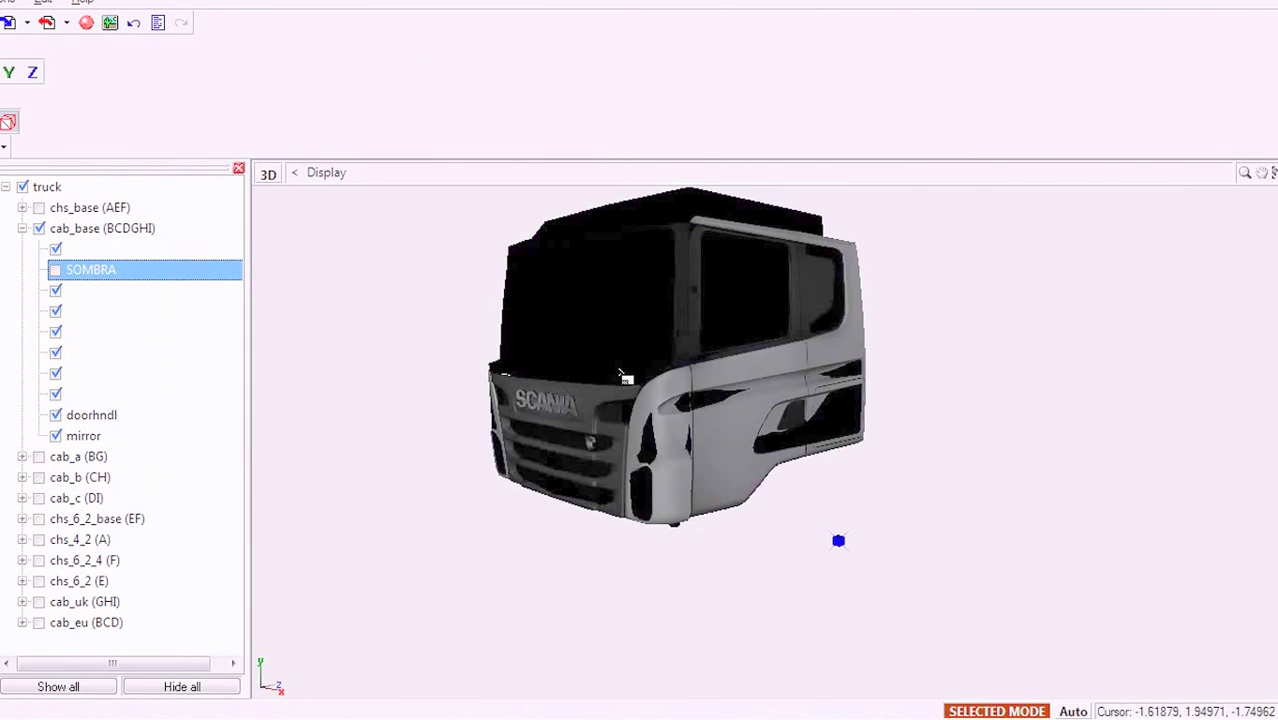
click(55, 270)
click(22, 228)
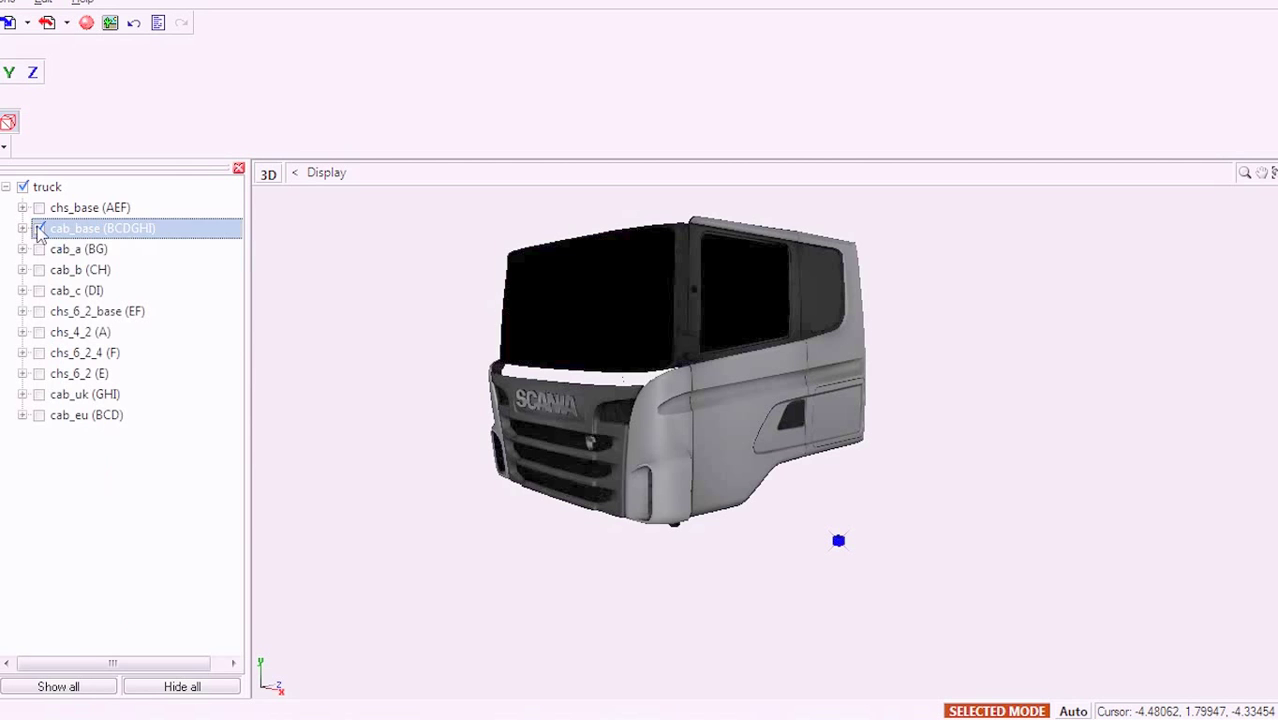
click(39, 228)
- Show cab_a (BG), assign the sombra material to its SOMBRA object, and hide the group again
click(39, 249)
click(22, 249)
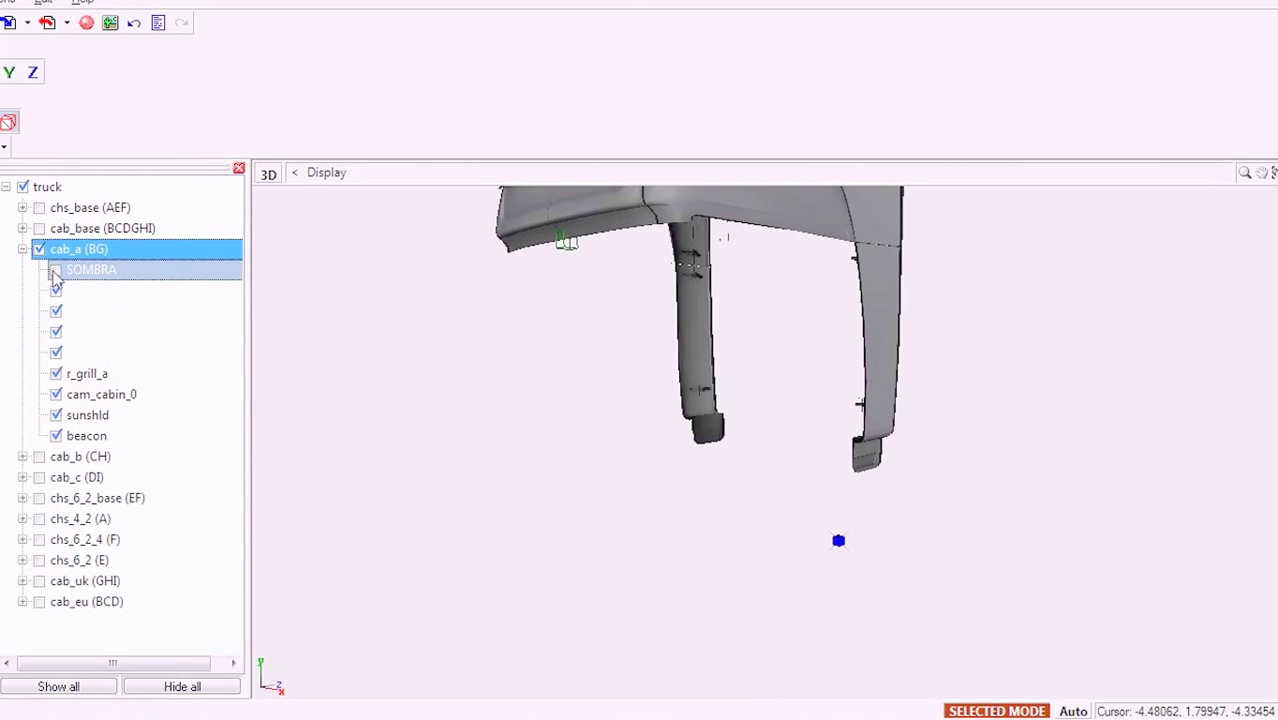
click(55, 270)
click(124, 346)
click(420, 420)
click(420, 421)
click(420, 505)
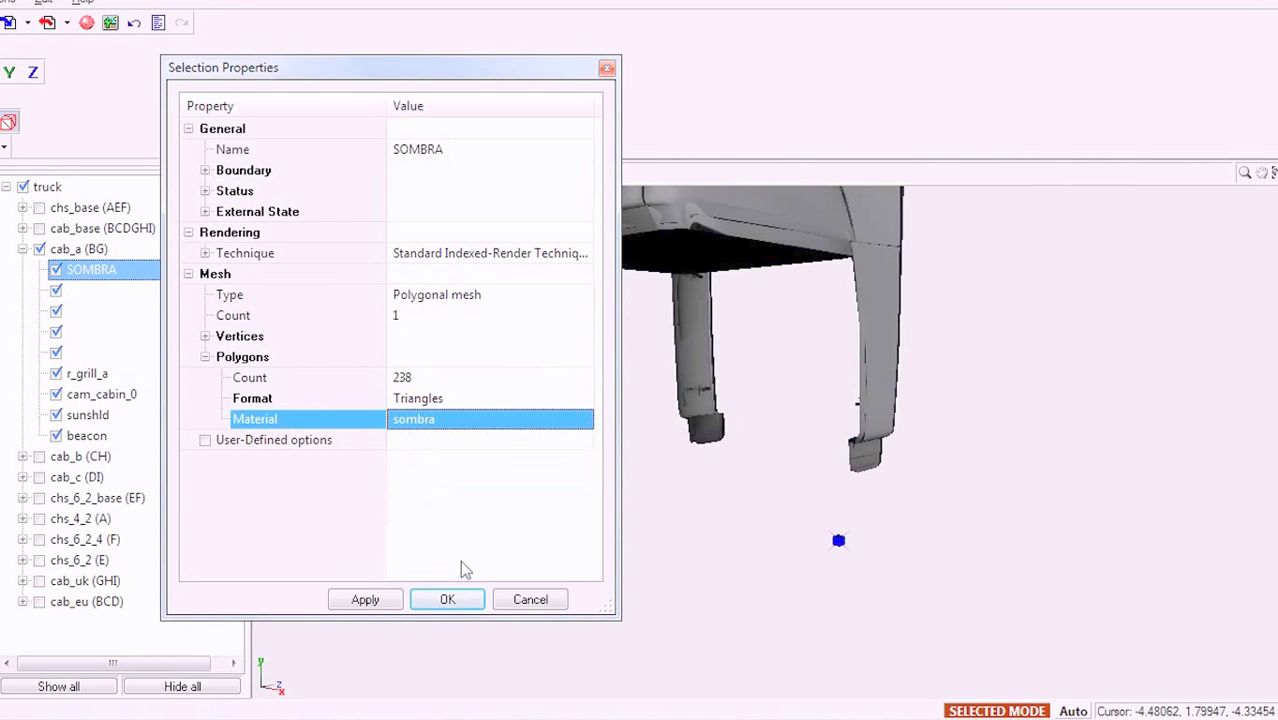
click(447, 600)
middle_drag(446, 316, 442, 395)
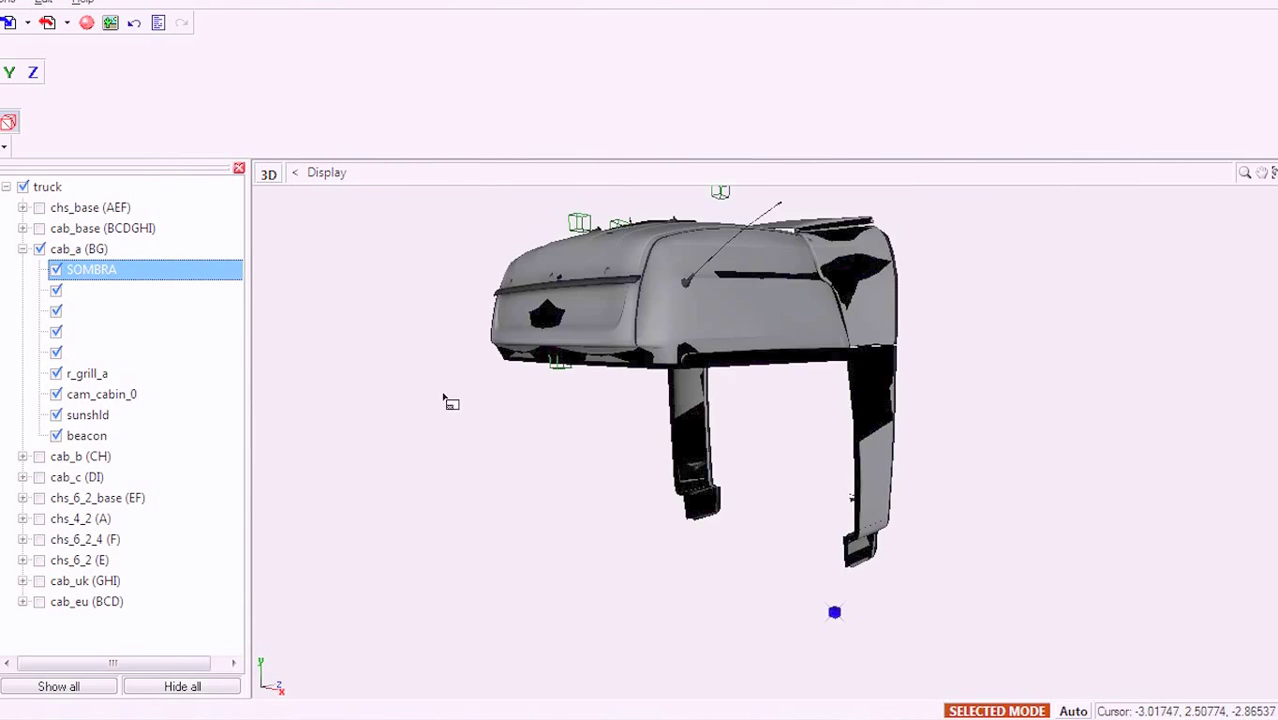
scroll(442, 395, down, 2)
click(39, 249)
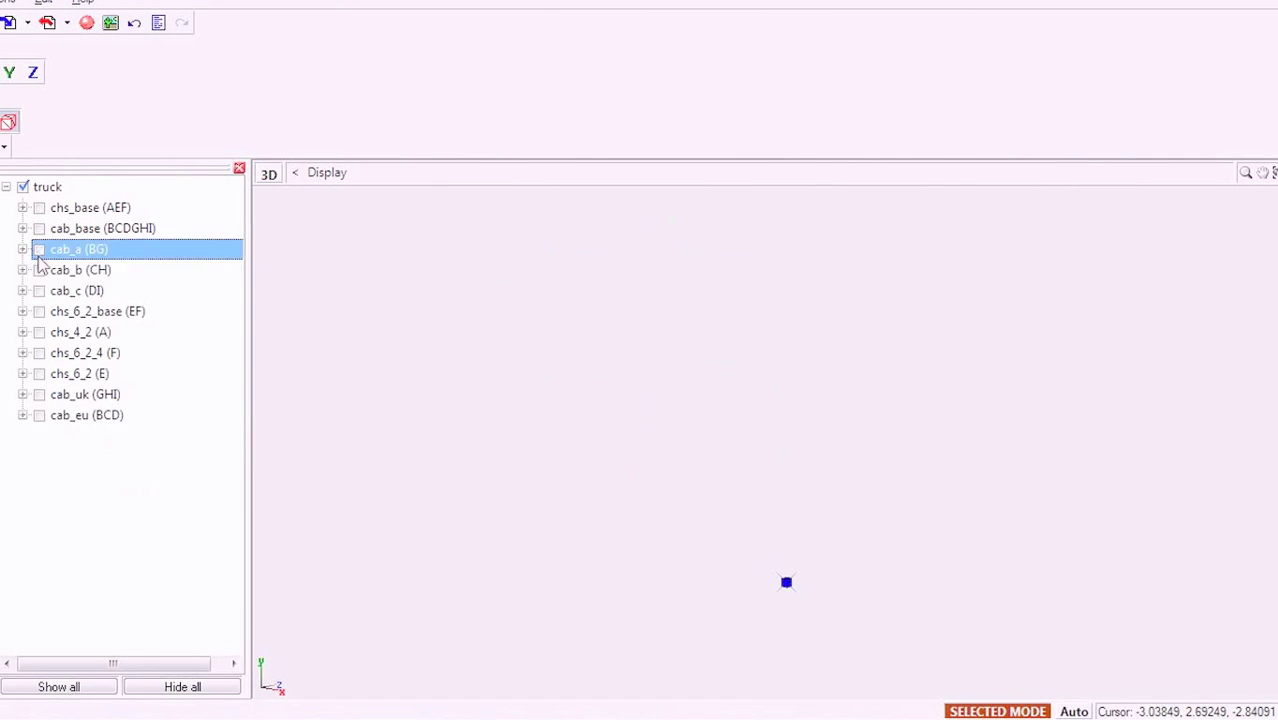
- Show cab_b (CH), assign the sombra material to its SOMBRA object, and hide the group again
click(39, 270)
right_click(74, 306)
click(115, 370)
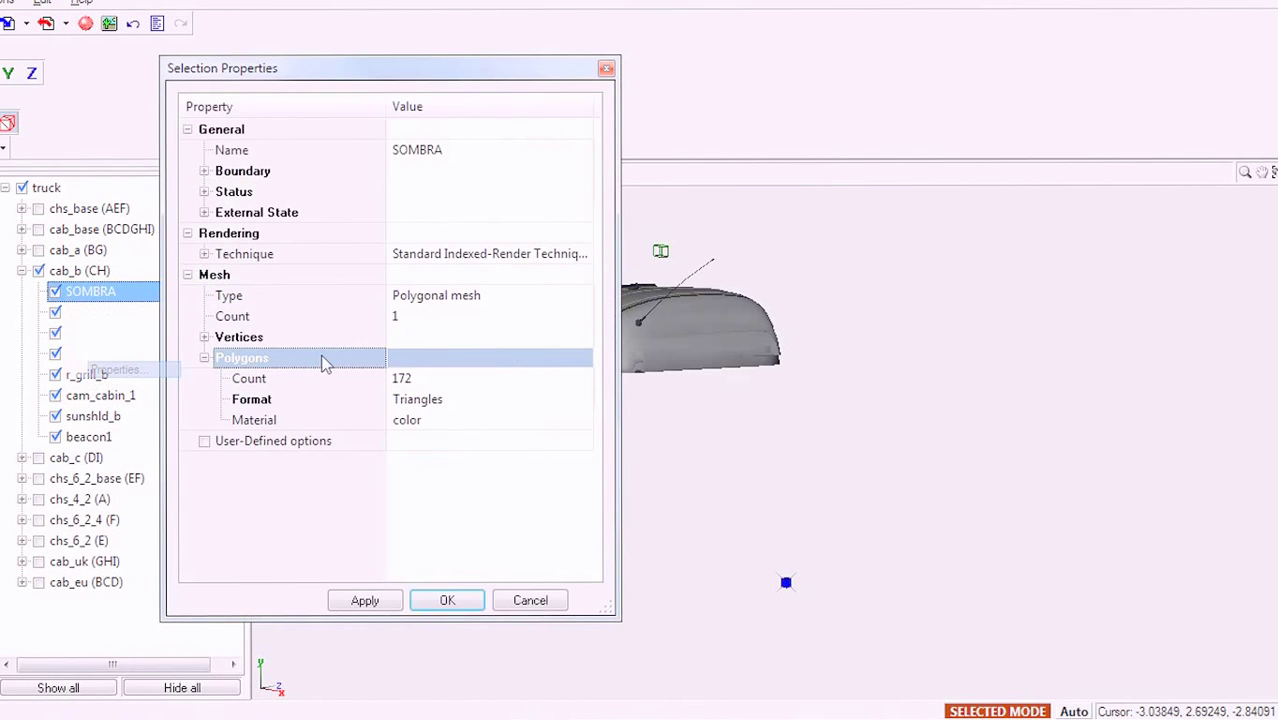
click(462, 420)
click(440, 503)
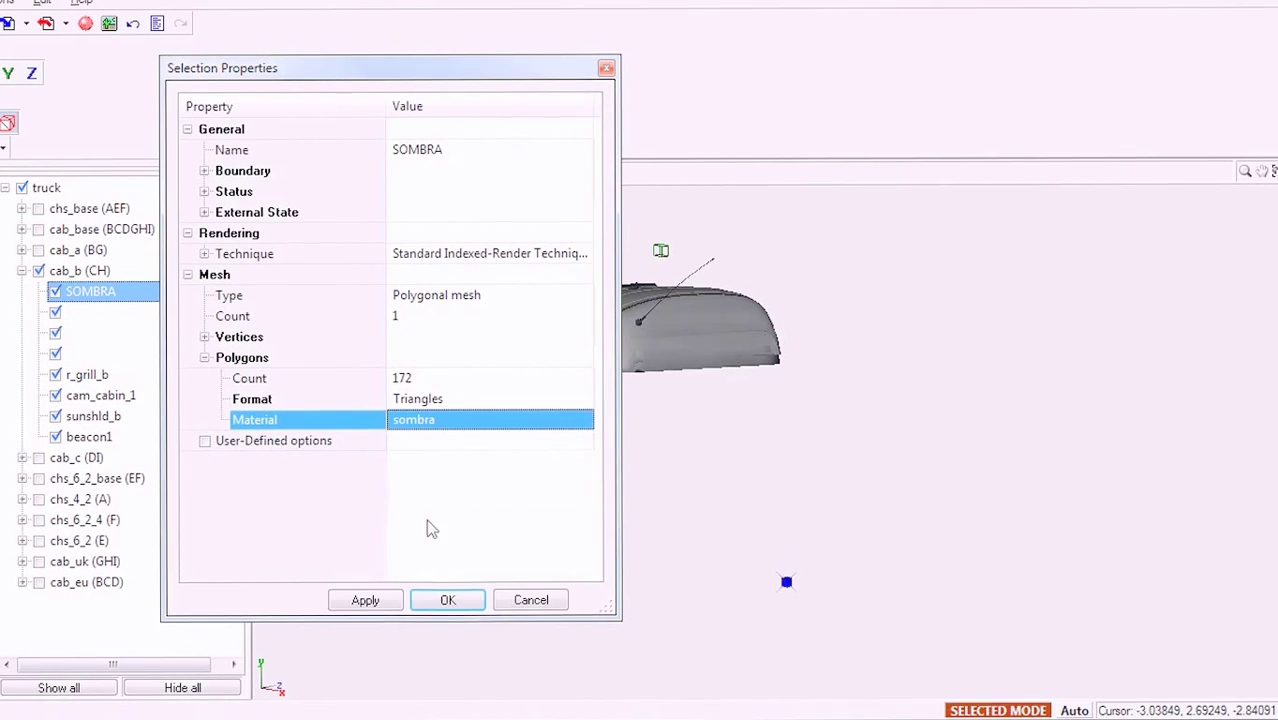
click(450, 600)
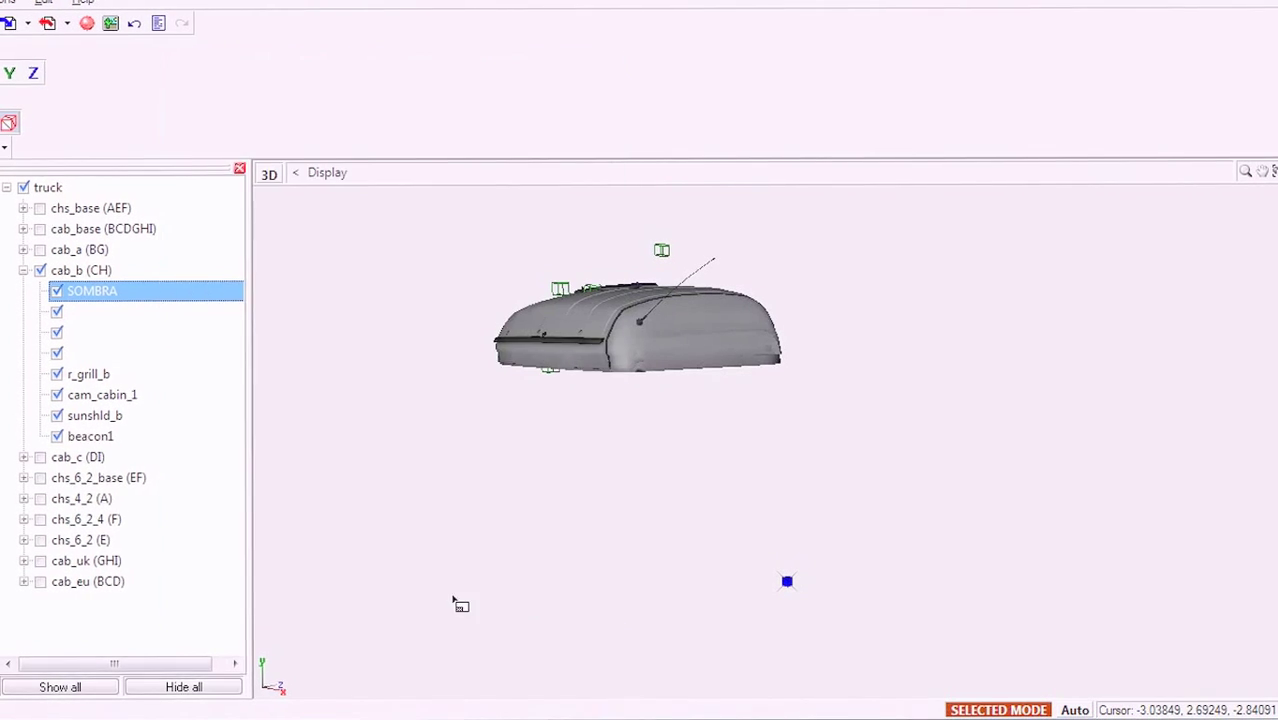
click(30, 269)
click(46, 269)
- Show and expand cab_c (DI) and assign the sombra material to its SOMBRA object
click(46, 290)
click(30, 290)
click(66, 311)
right_click(70, 316)
click(114, 386)
click(419, 428)
click(417, 508)
click(462, 608)
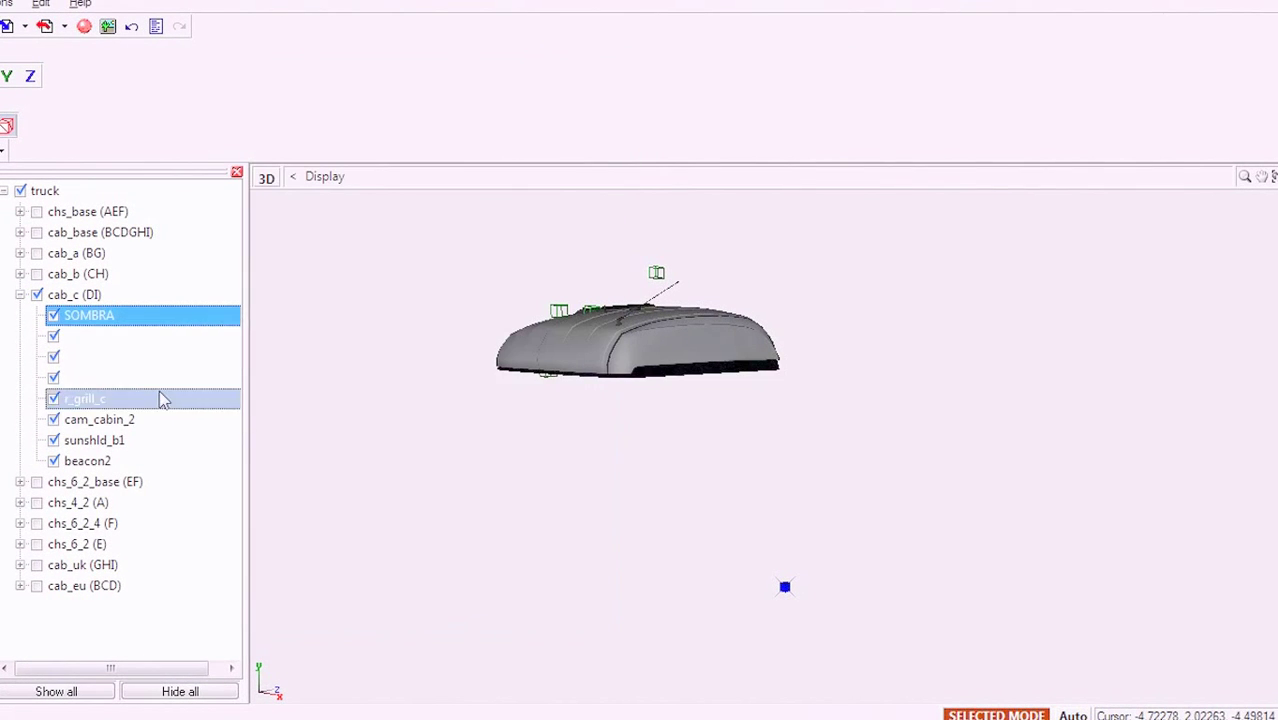
- Collapse and hide cab_c (DI), and show the chs_6_2_base (EF) group in its place
click(21, 295)
click(37, 295)
click(37, 315)
middle_drag(766, 532, 749, 522)
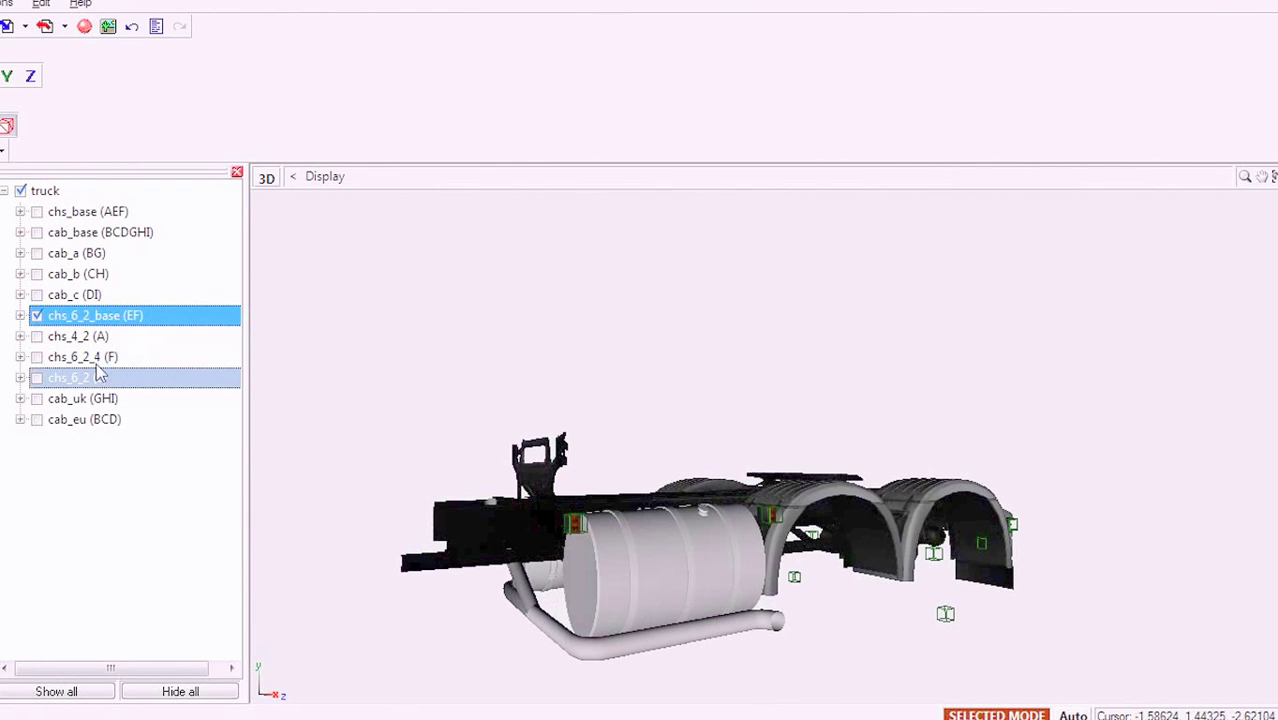
- Assign the sombra material to the SOMBRA object of chs_6_2_base (EF) and hide the collapsed group
click(20, 315)
click(50, 440)
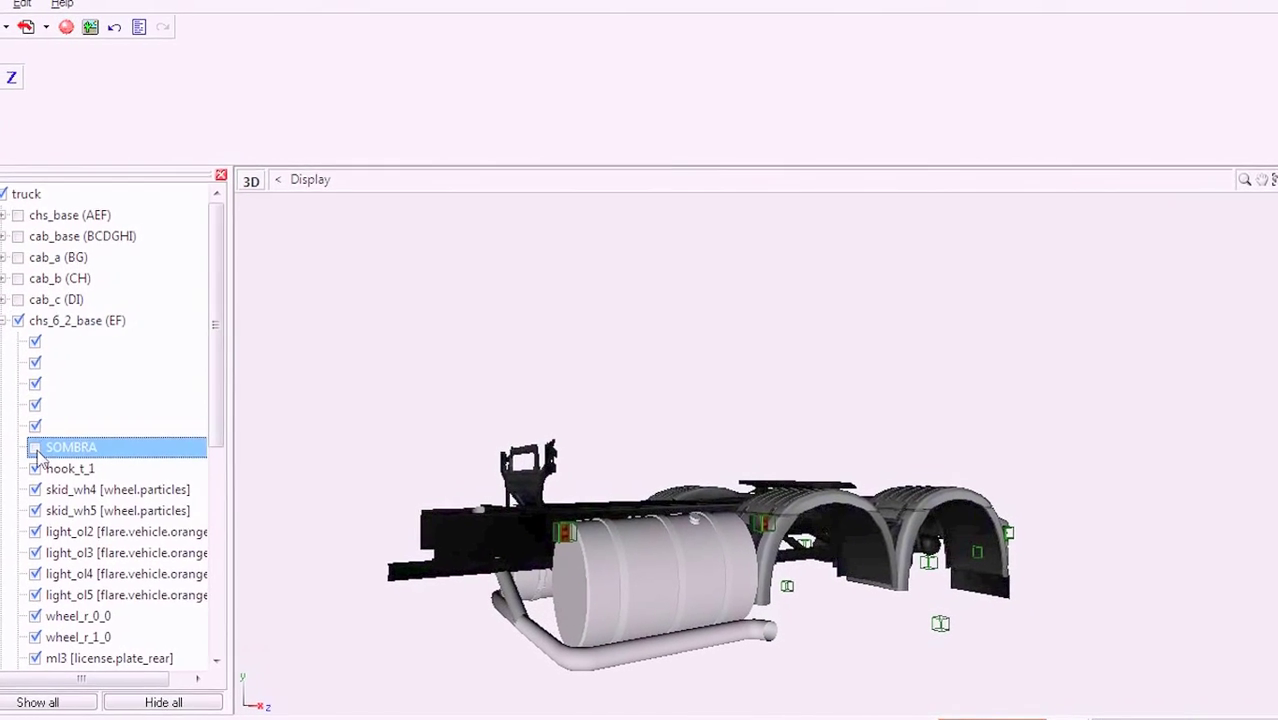
right_click(55, 447)
click(90, 517)
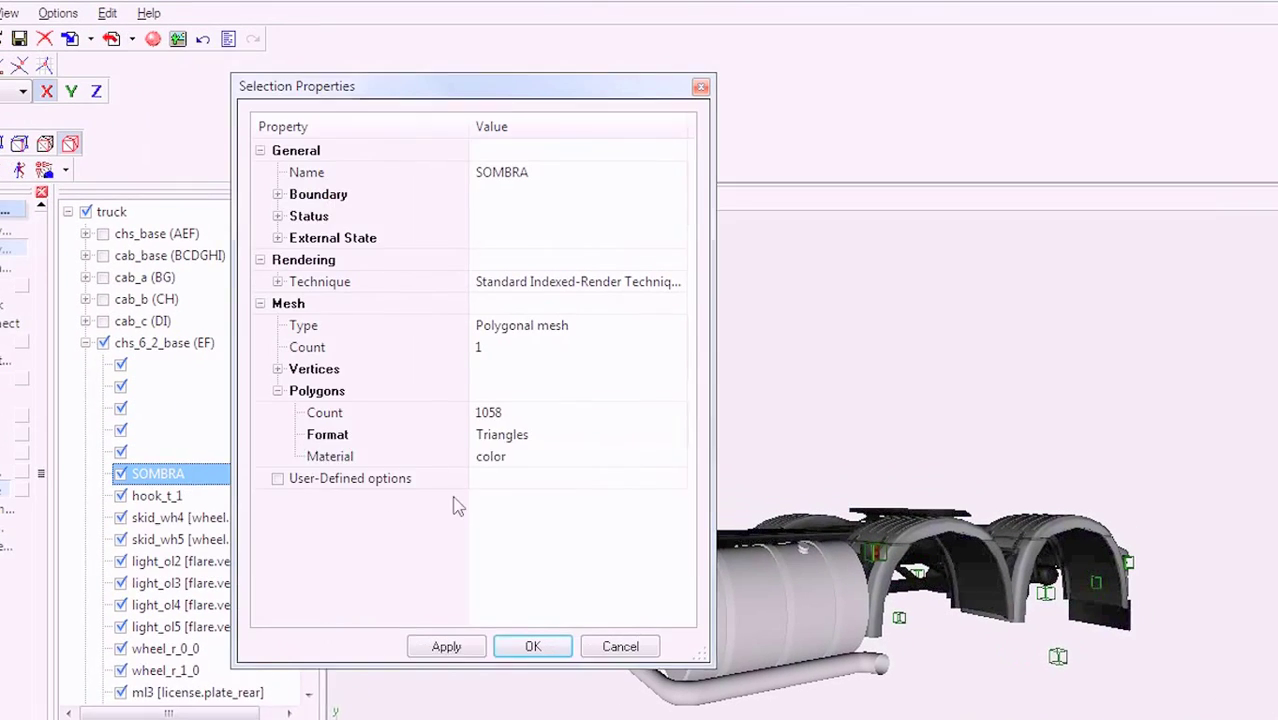
click(395, 428)
click(519, 459)
click(530, 548)
click(556, 649)
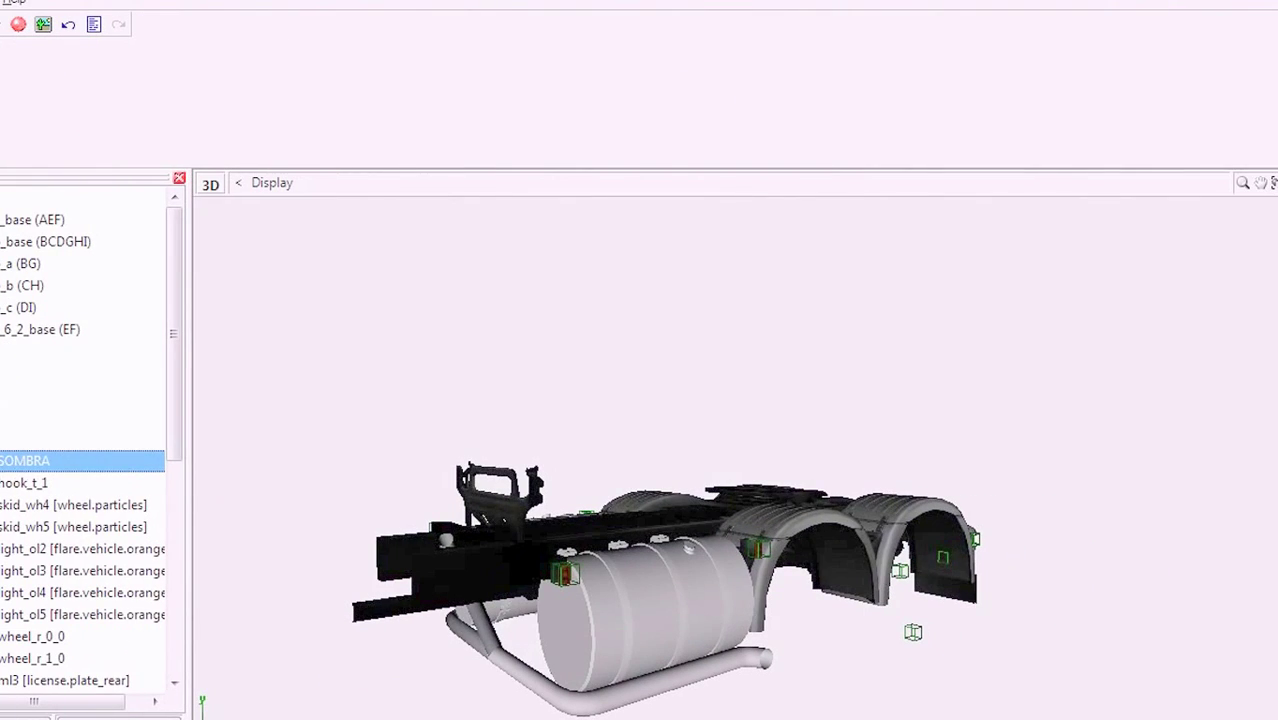
click(10, 329)
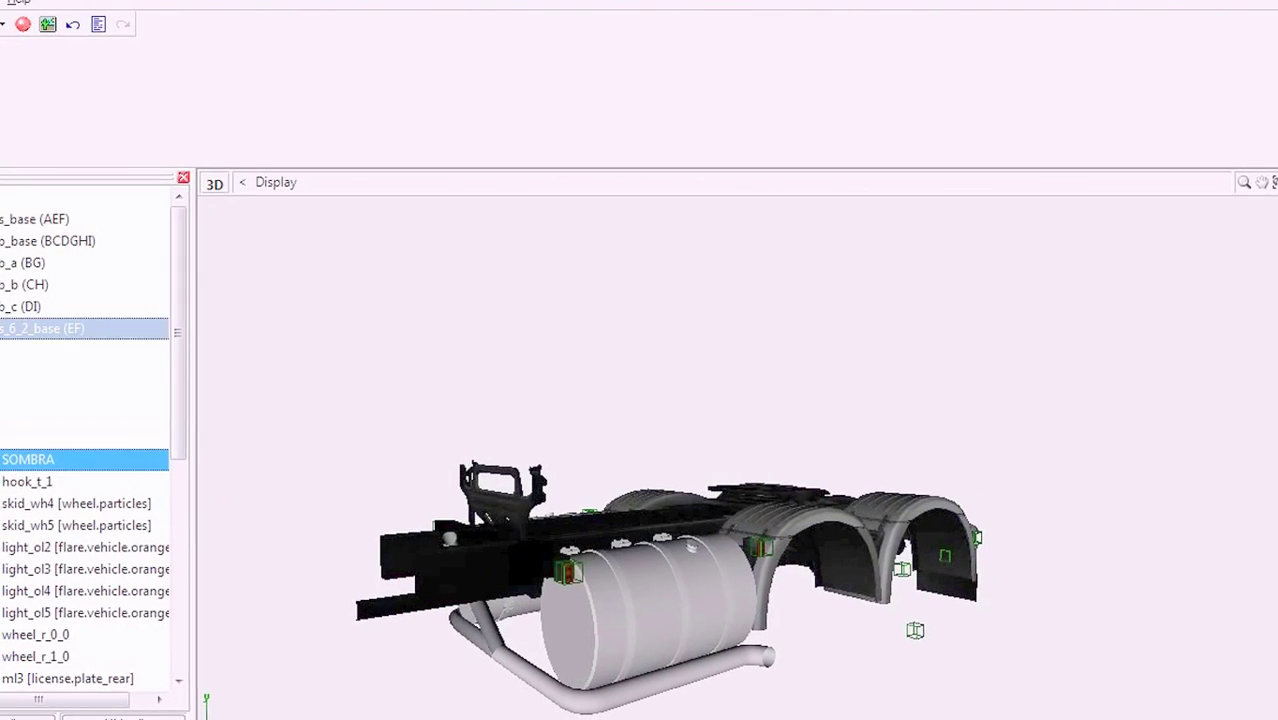
click(0, 329)
click(0, 331)
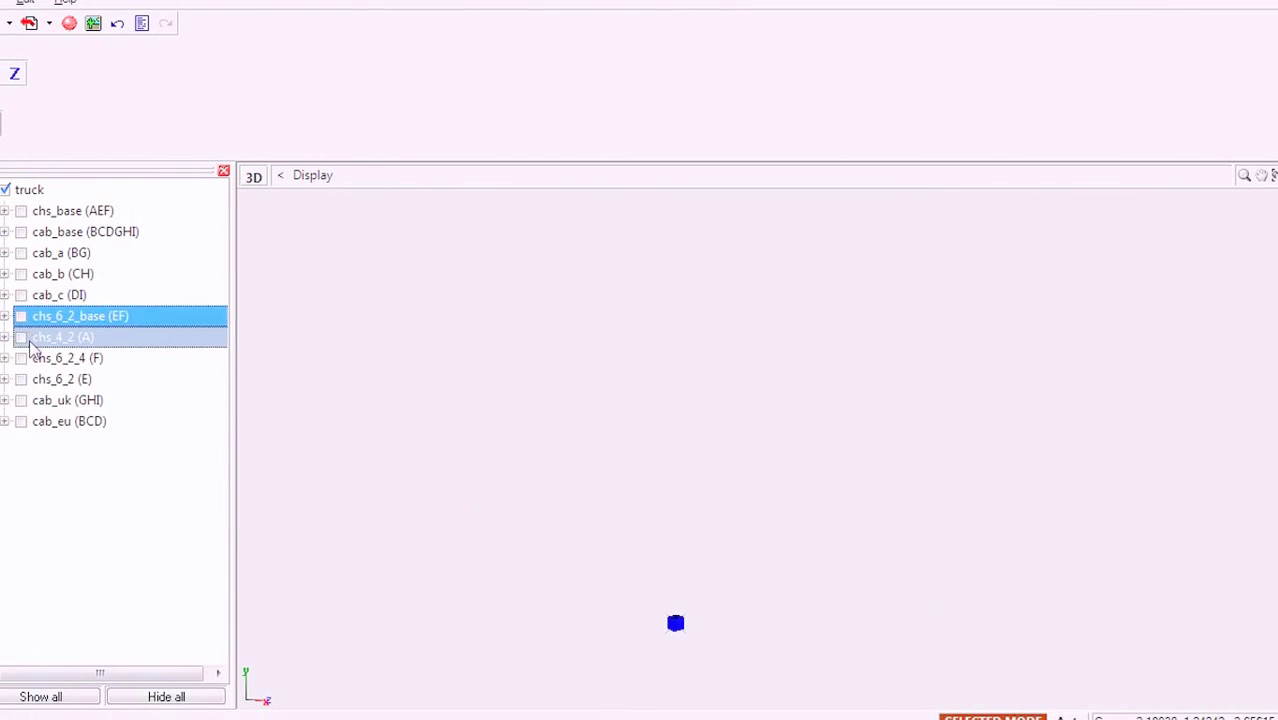
- Show chs_4_2 (A), assign the sombra material to its SOMBRA object, and hide the collapsed group again
click(22, 338)
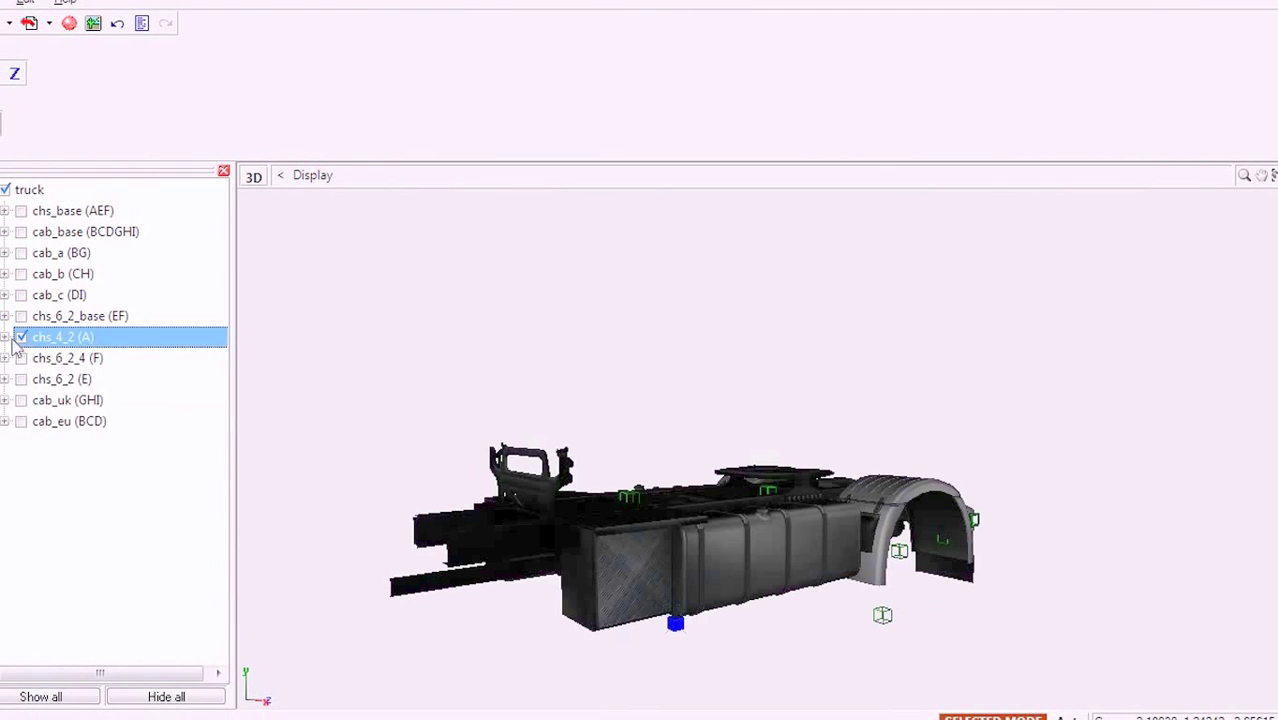
click(38, 379)
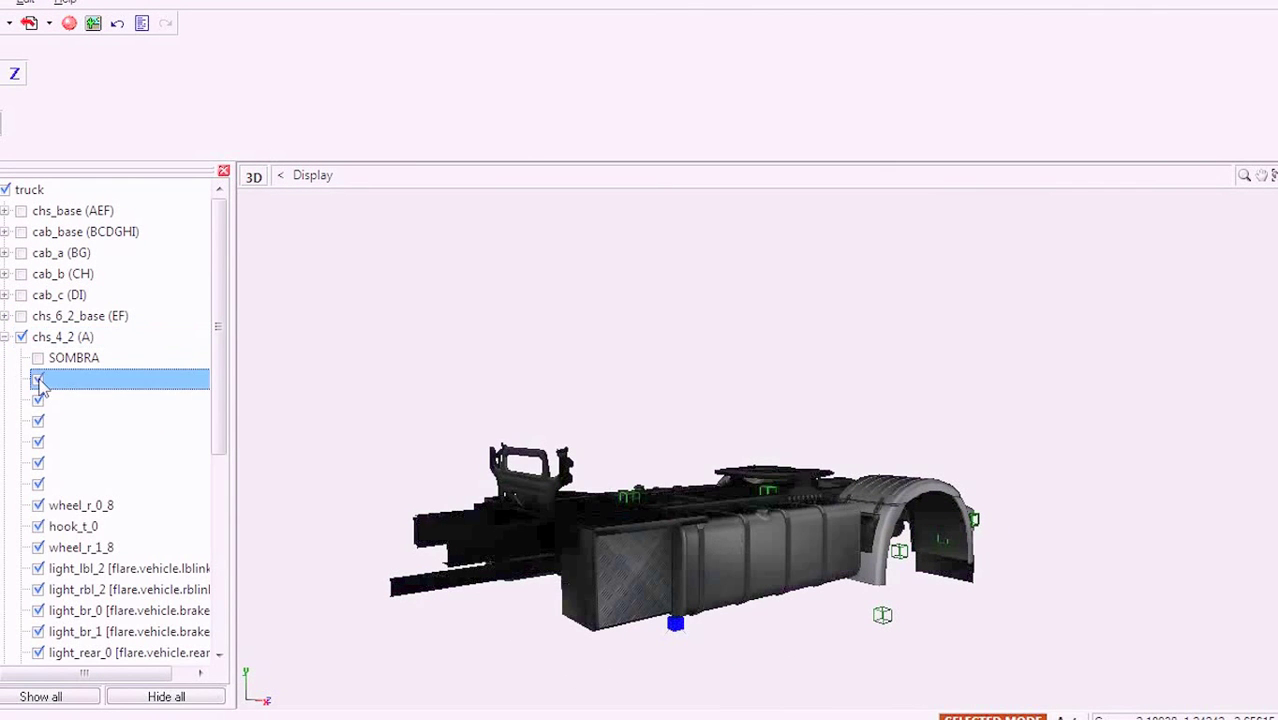
click(38, 401)
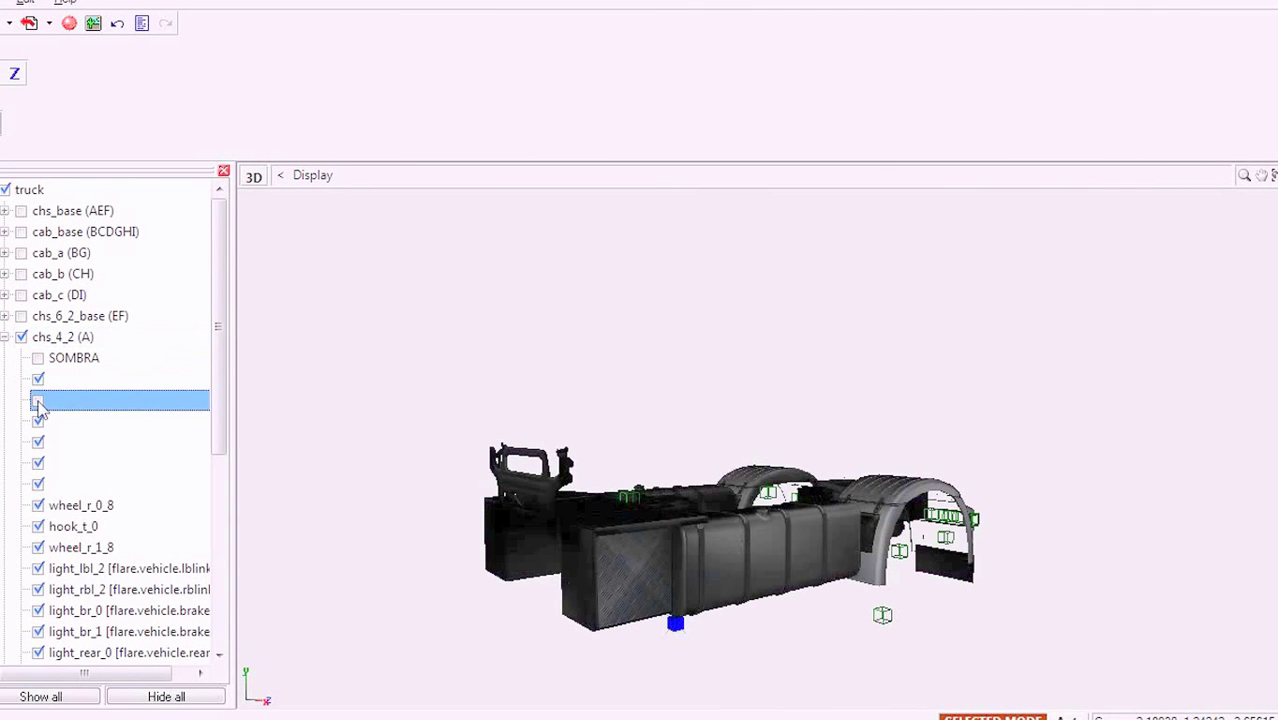
right_click(72, 358)
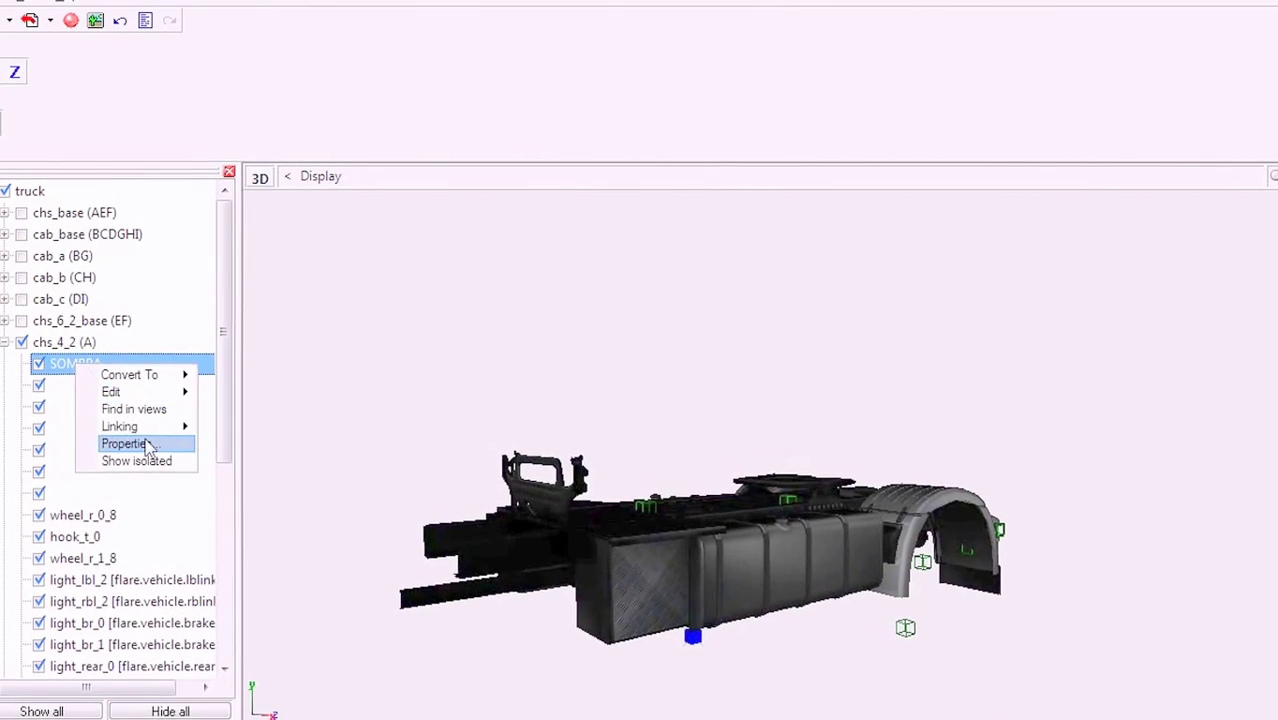
click(140, 442)
click(440, 434)
click(413, 528)
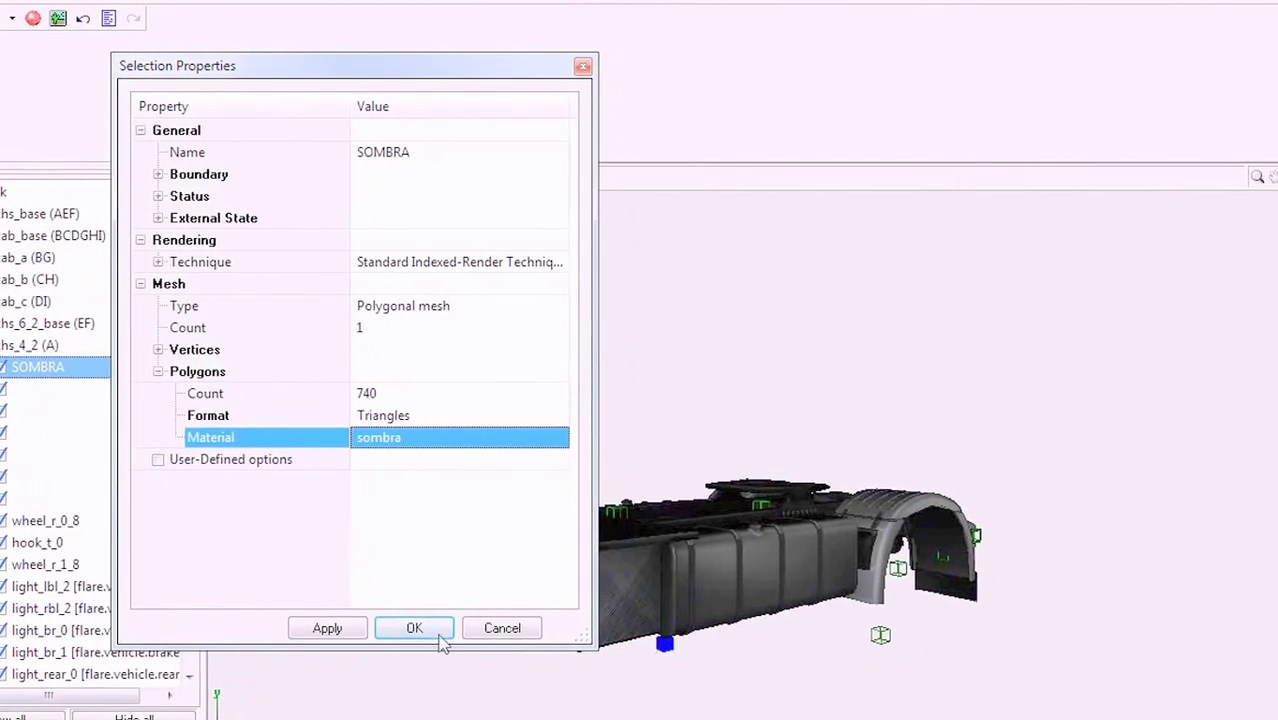
click(446, 627)
click(29, 371)
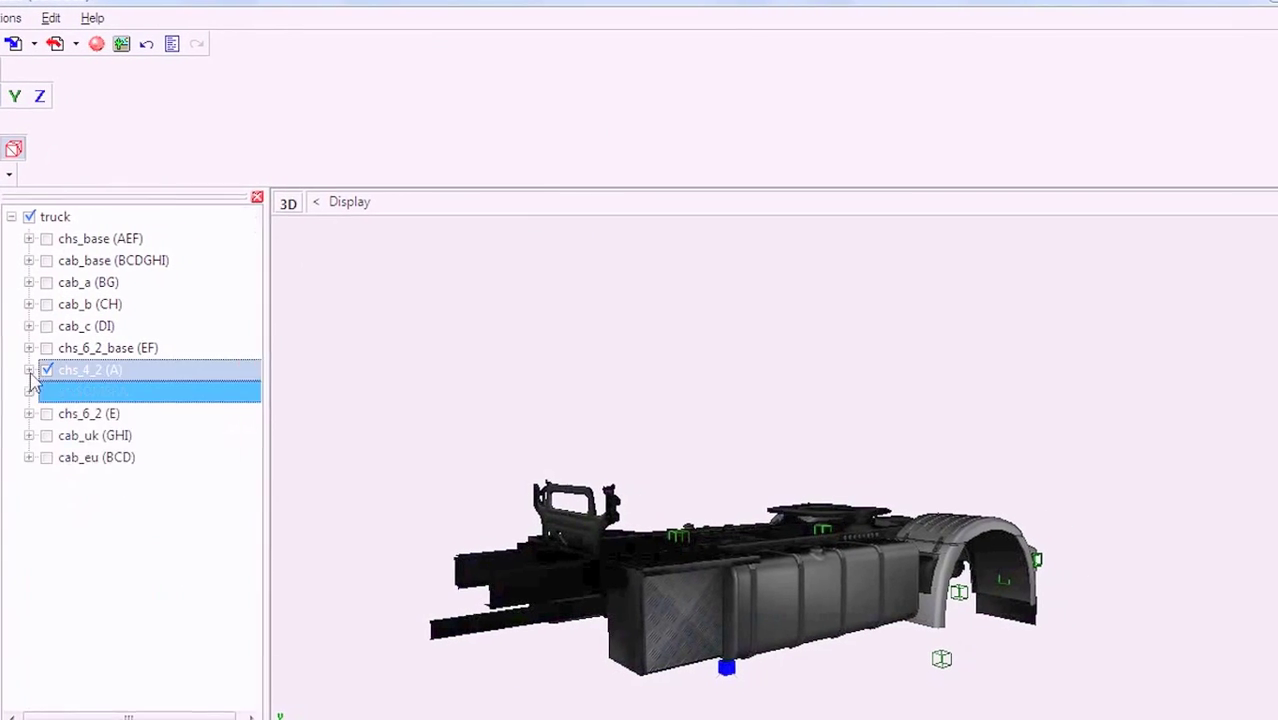
click(47, 371)
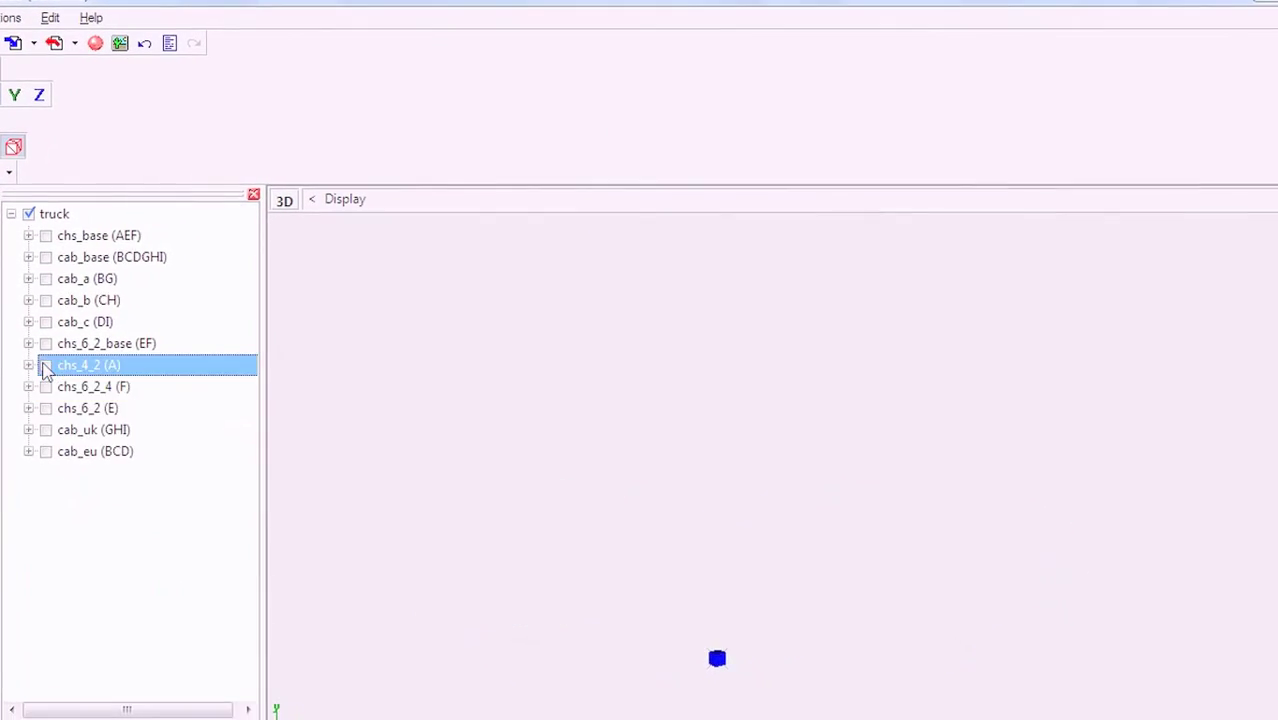
- Show chs_base (AEF), check for the SOMBRA object inside it, and collapse the group again
click(44, 230)
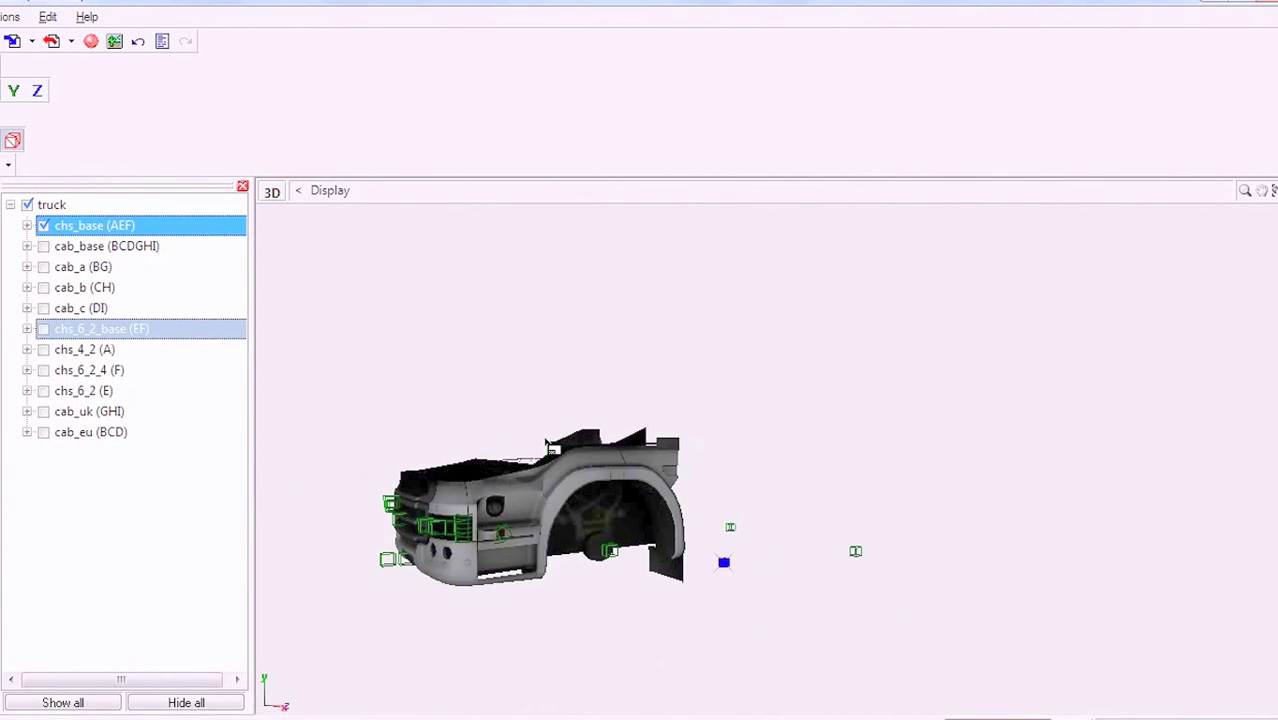
middle_drag(546, 440, 529, 428)
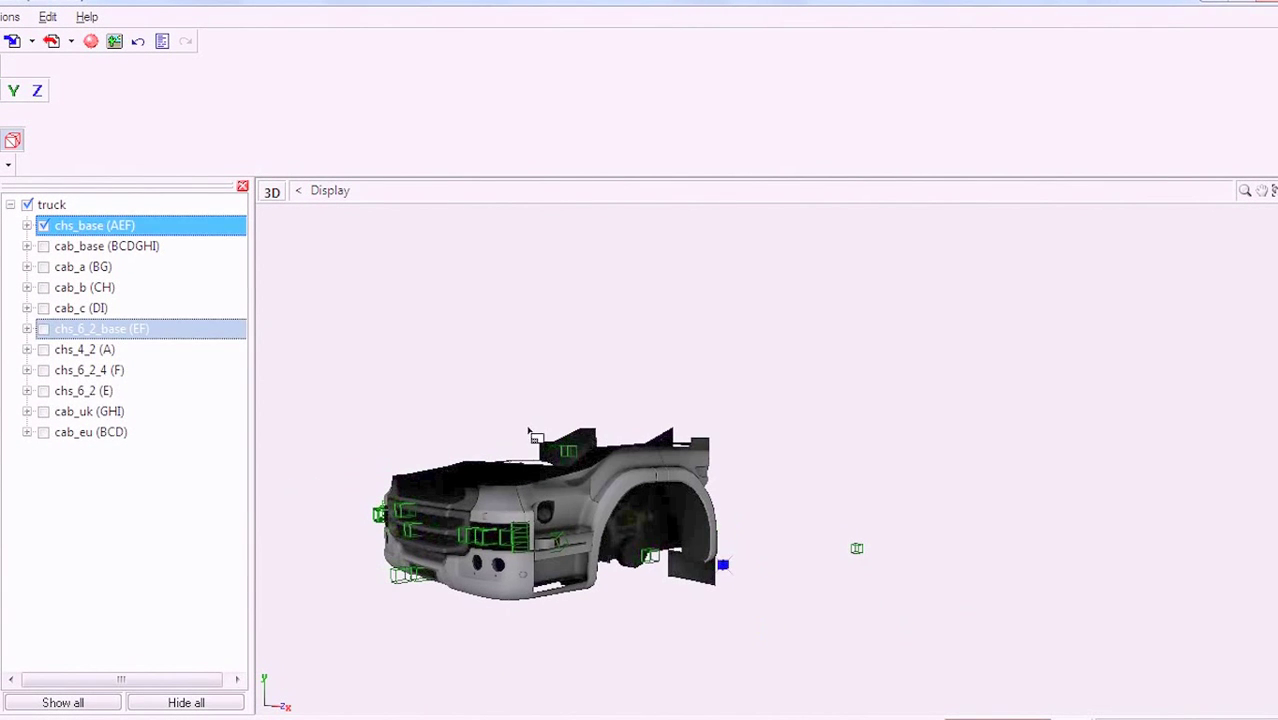
click(27, 226)
click(65, 270)
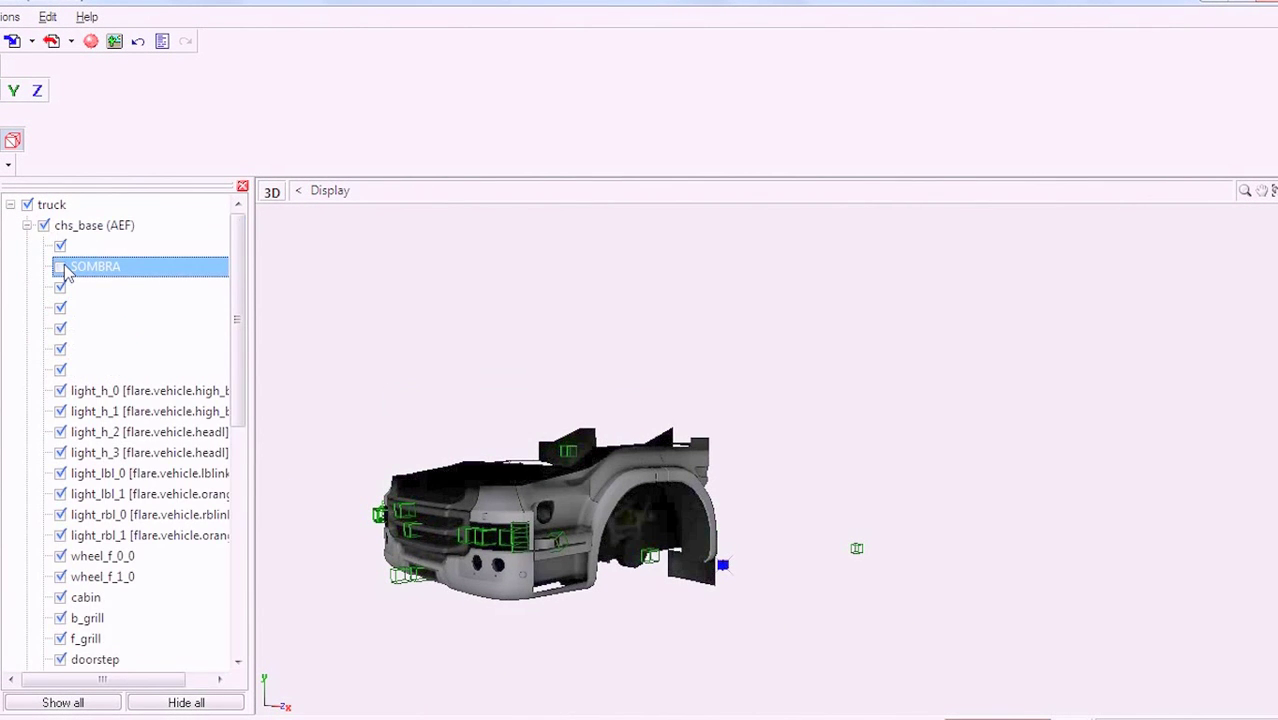
click(26, 227)
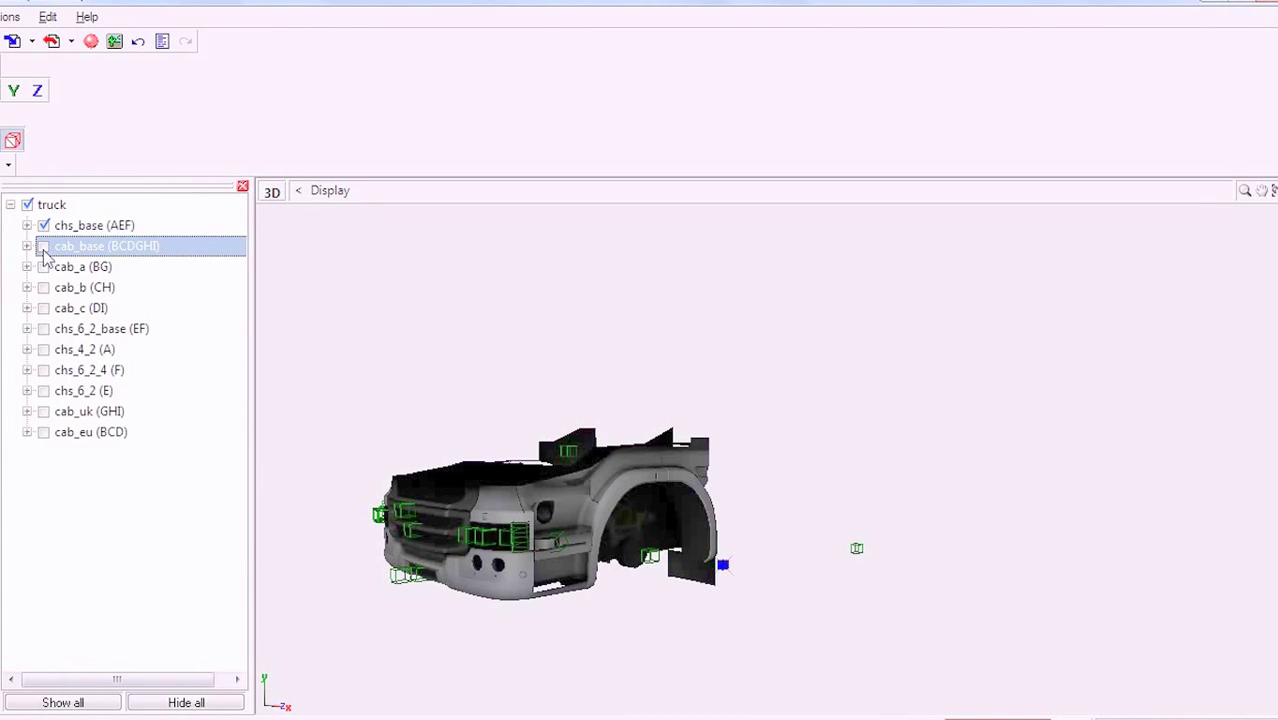
- Show cab_base (BCDGHI) and chs_6_2_base (EF) together with chs_base, keeping cab_a, cab_b and cab_c hidden
click(43, 247)
click(45, 268)
click(45, 268)
click(44, 288)
click(44, 309)
click(49, 308)
click(49, 287)
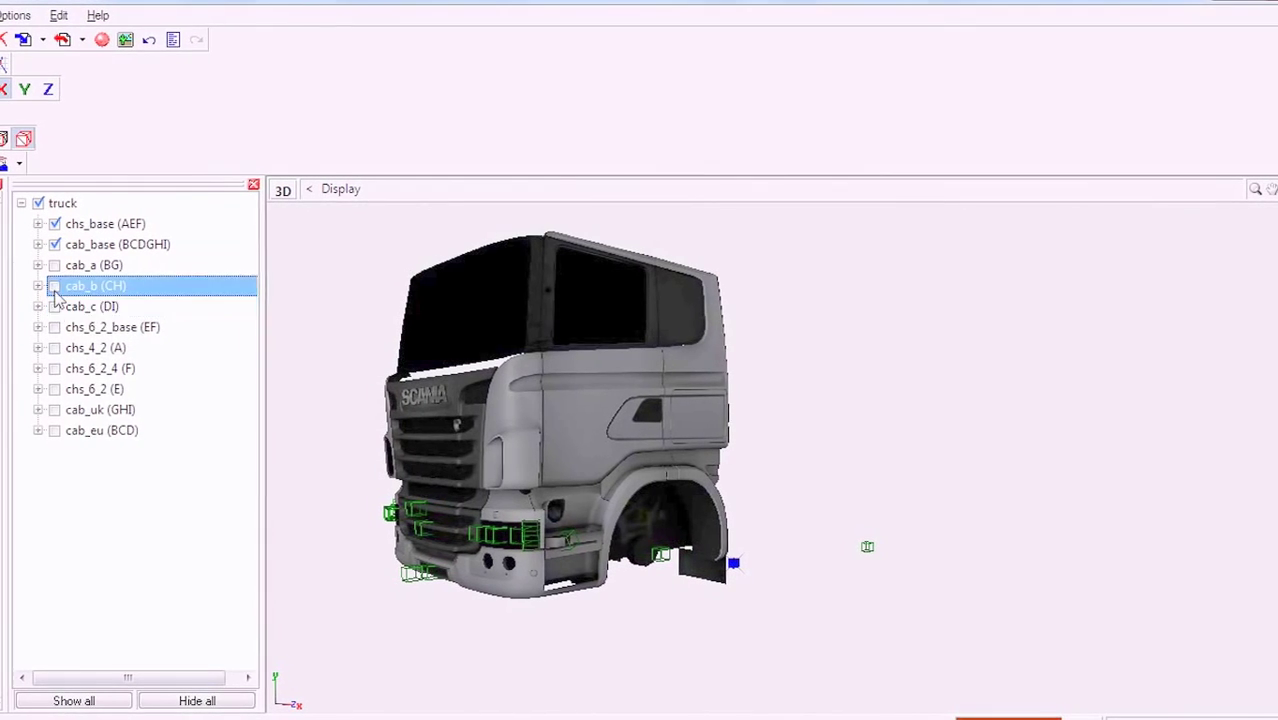
click(49, 328)
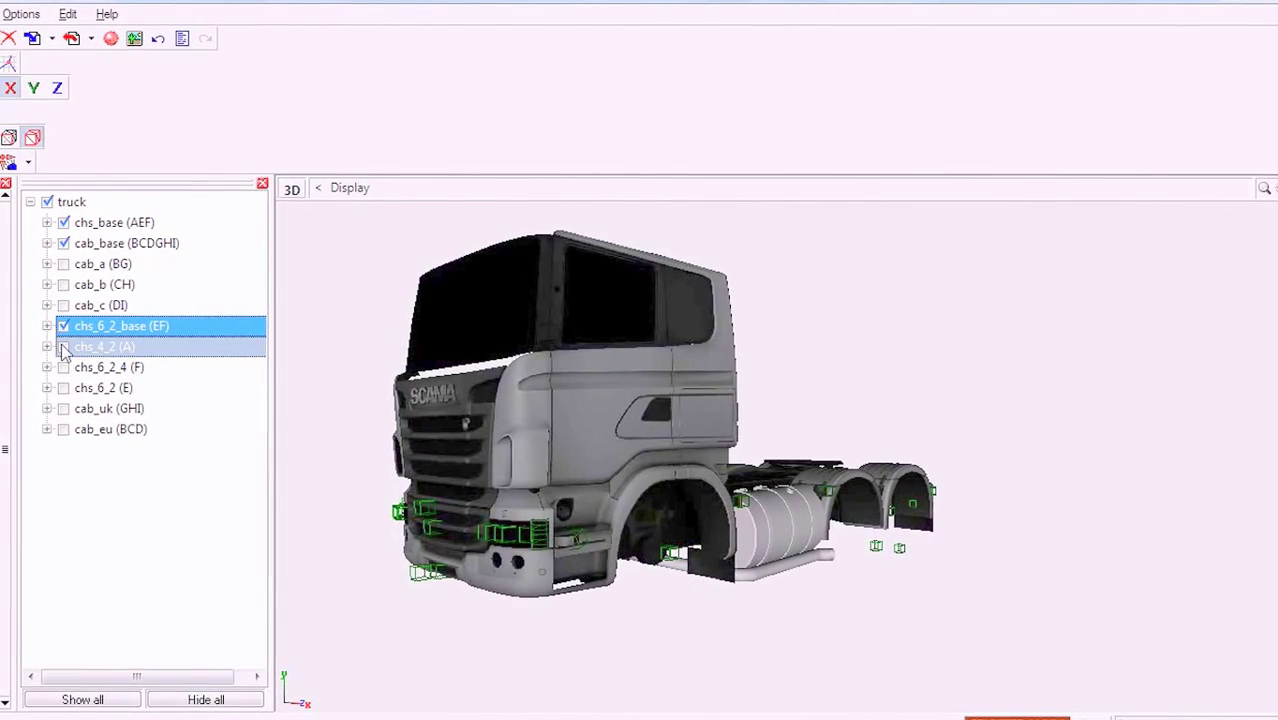
middle_drag(545, 410, 584, 409)
scroll(581, 409, down, 3)
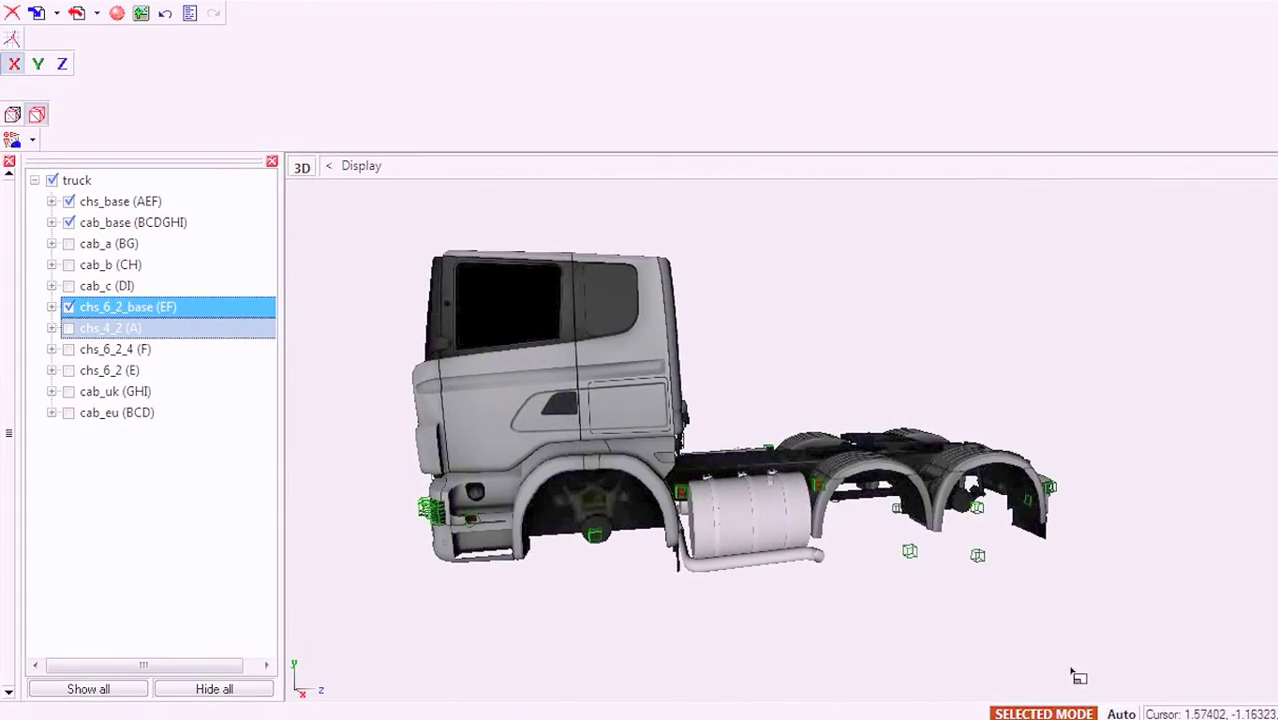
- Deselect the fuel tank and exhaust meshes in the left view and return to the 3D view
click(301, 167)
click(365, 240)
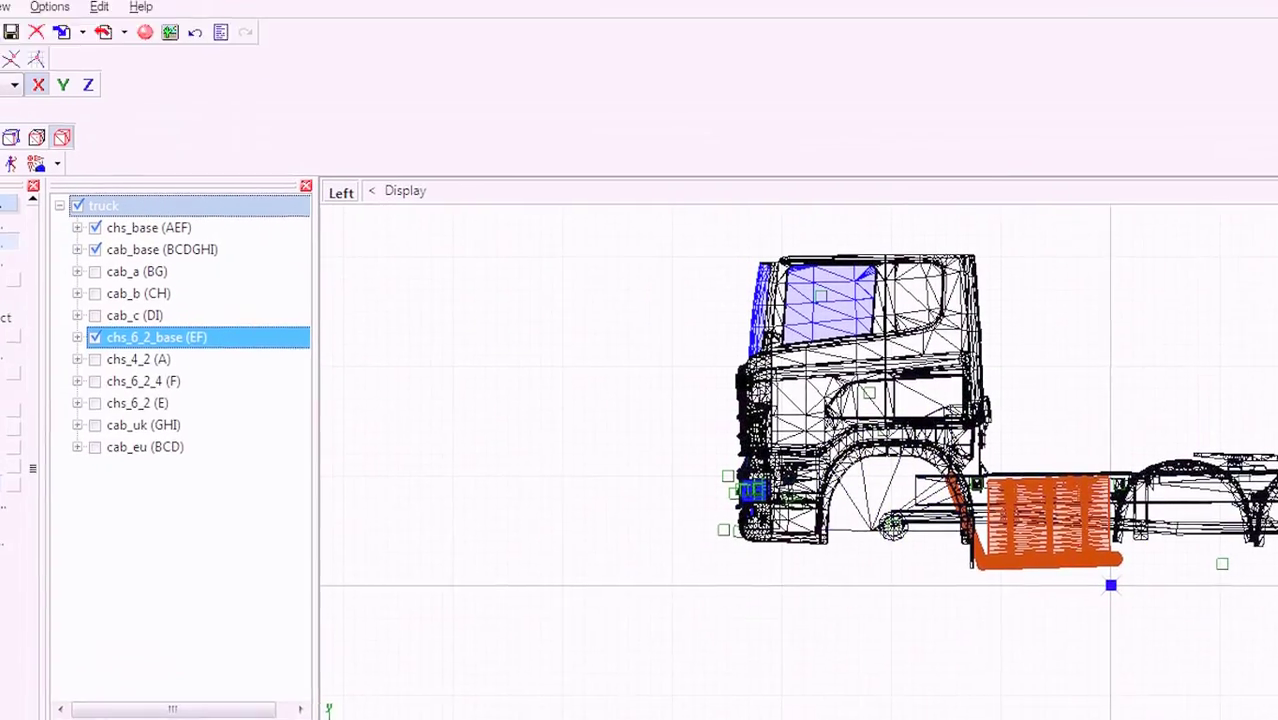
click(470, 491)
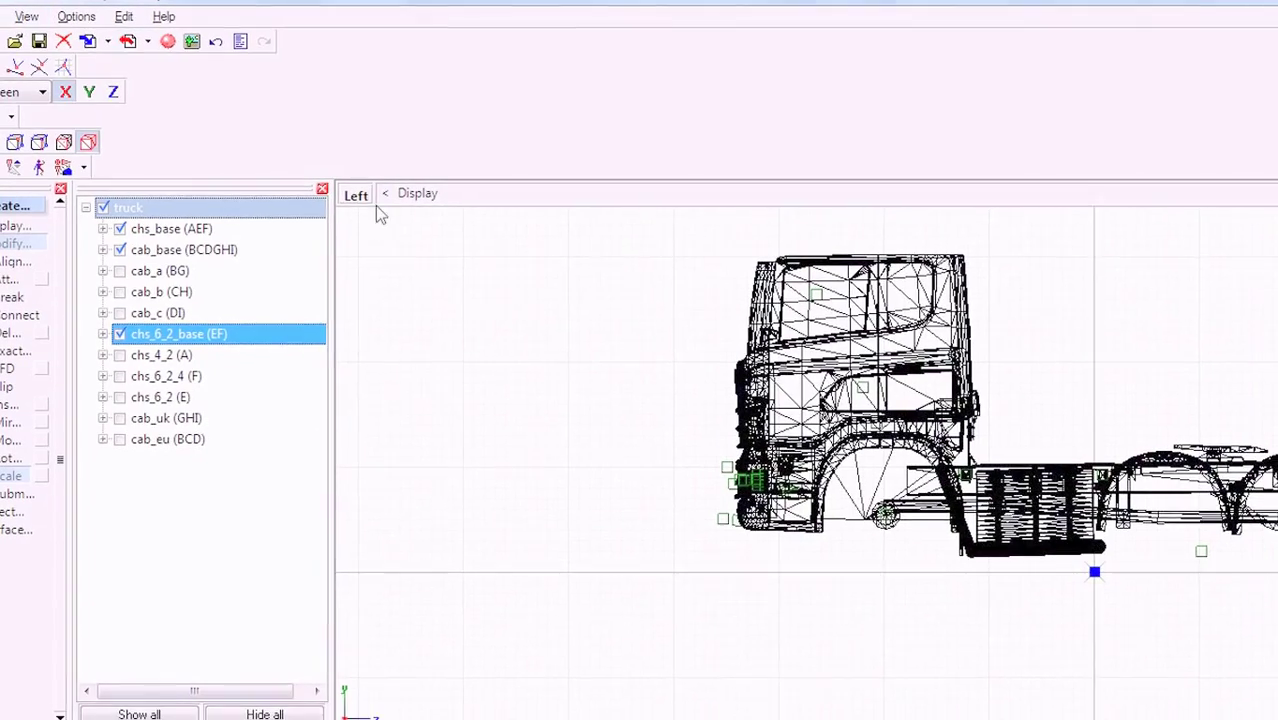
click(357, 196)
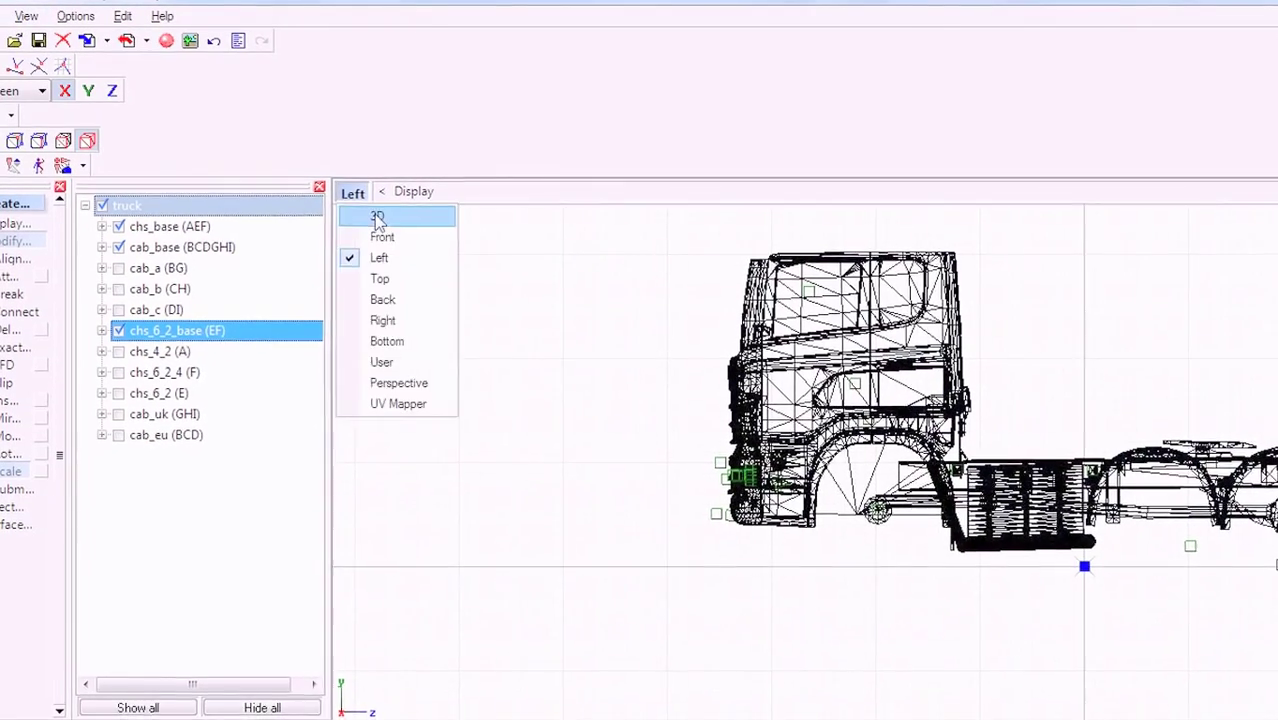
click(365, 208)
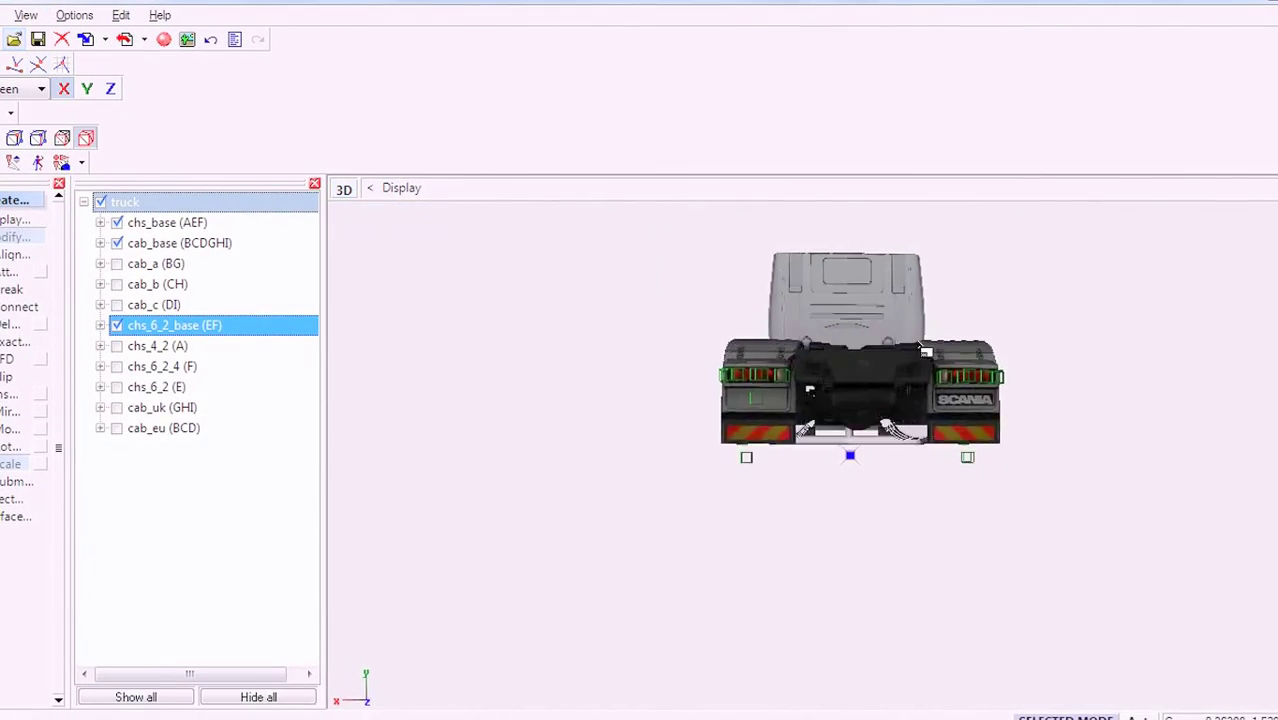
middle_drag(924, 350, 790, 323)
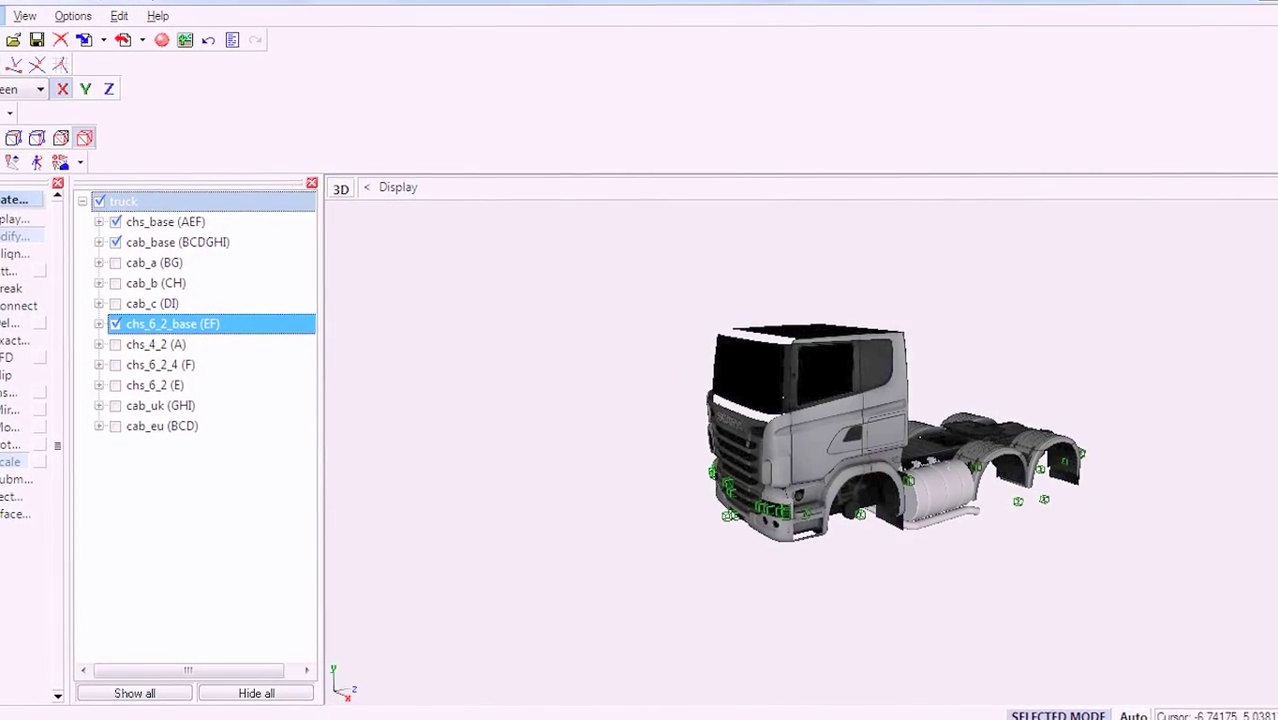
- Merge all objects of Bruna.z3d from the Z3D'S folder into the truck scene
click(2, 17)
click(26, 121)
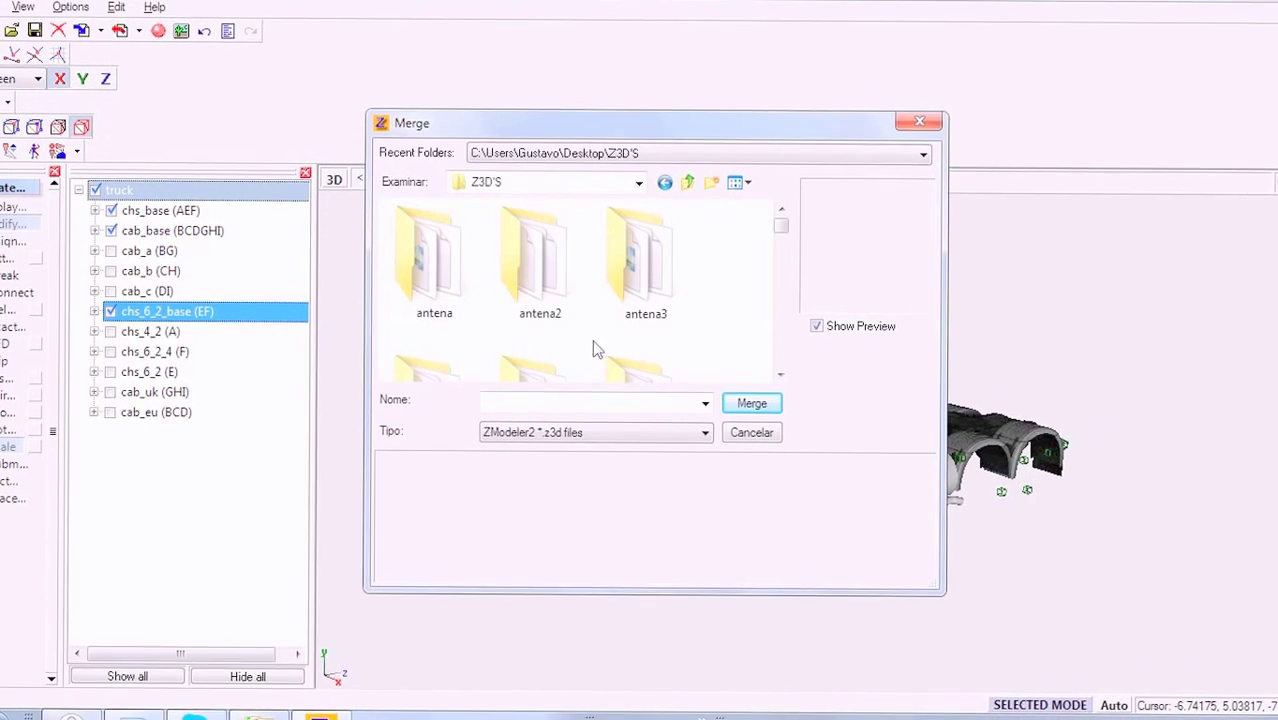
drag(786, 228, 787, 249)
click(605, 397)
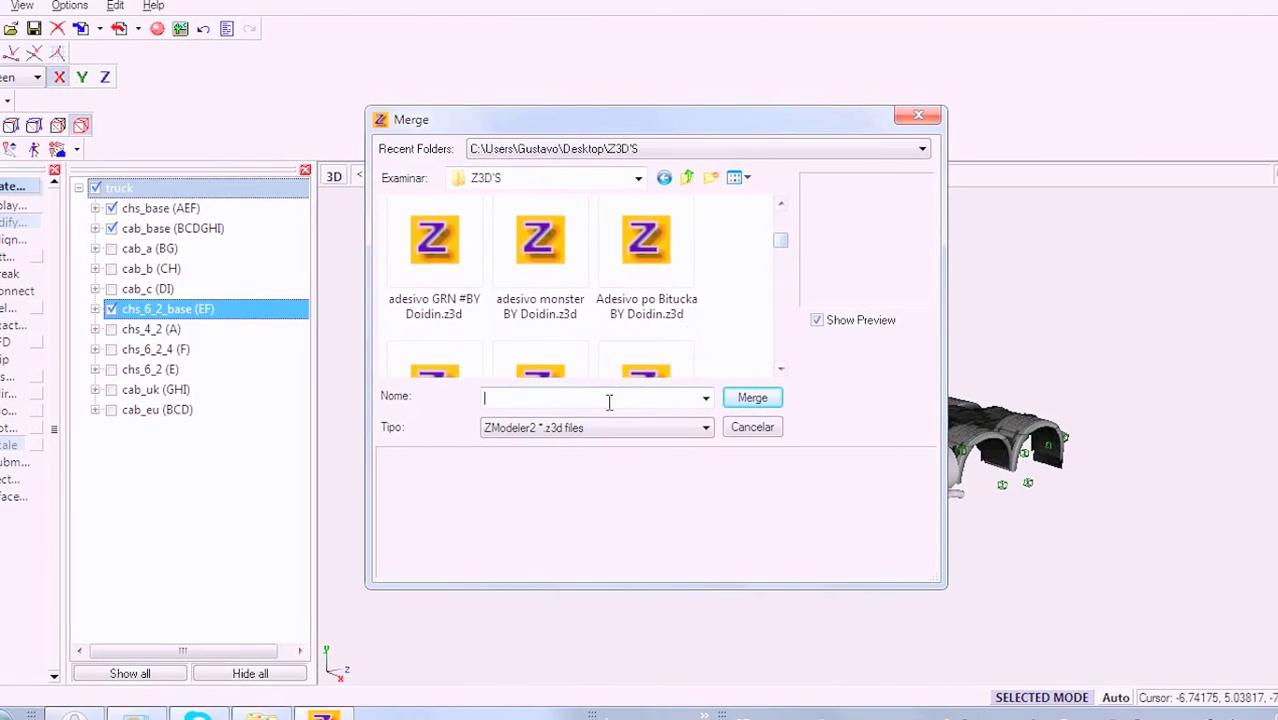
text(b)
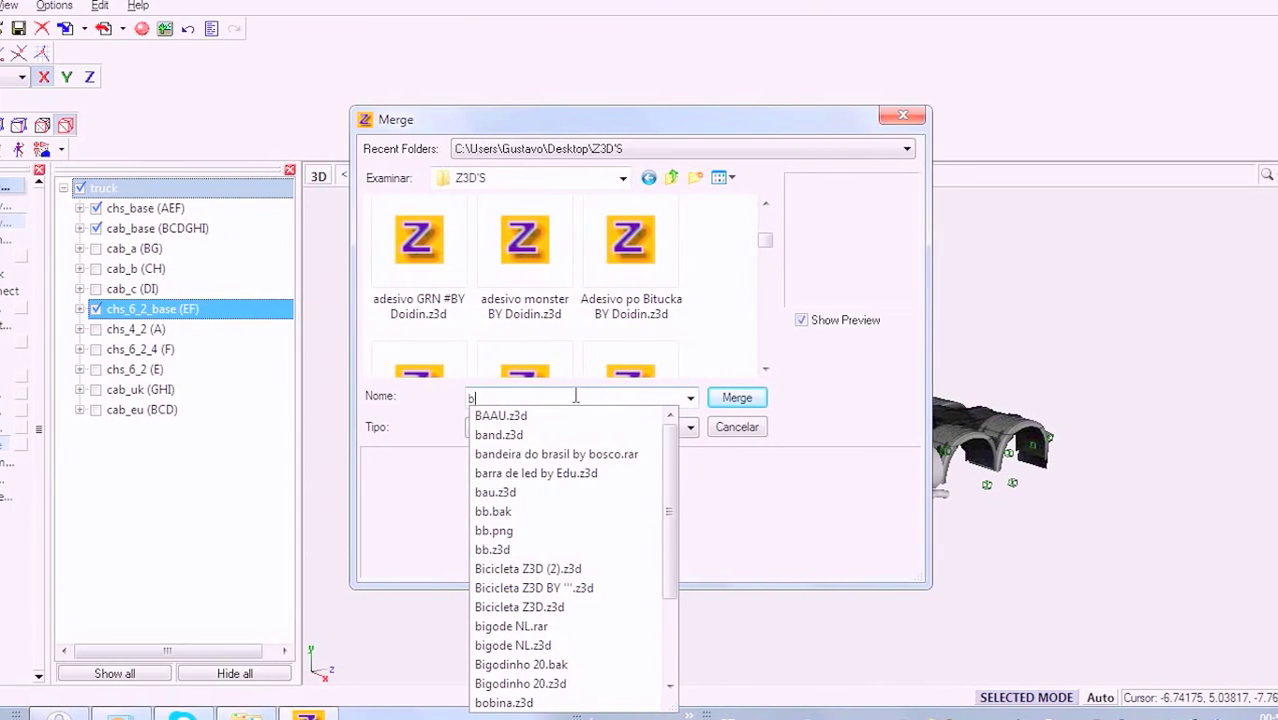
text(r)
click(537, 416)
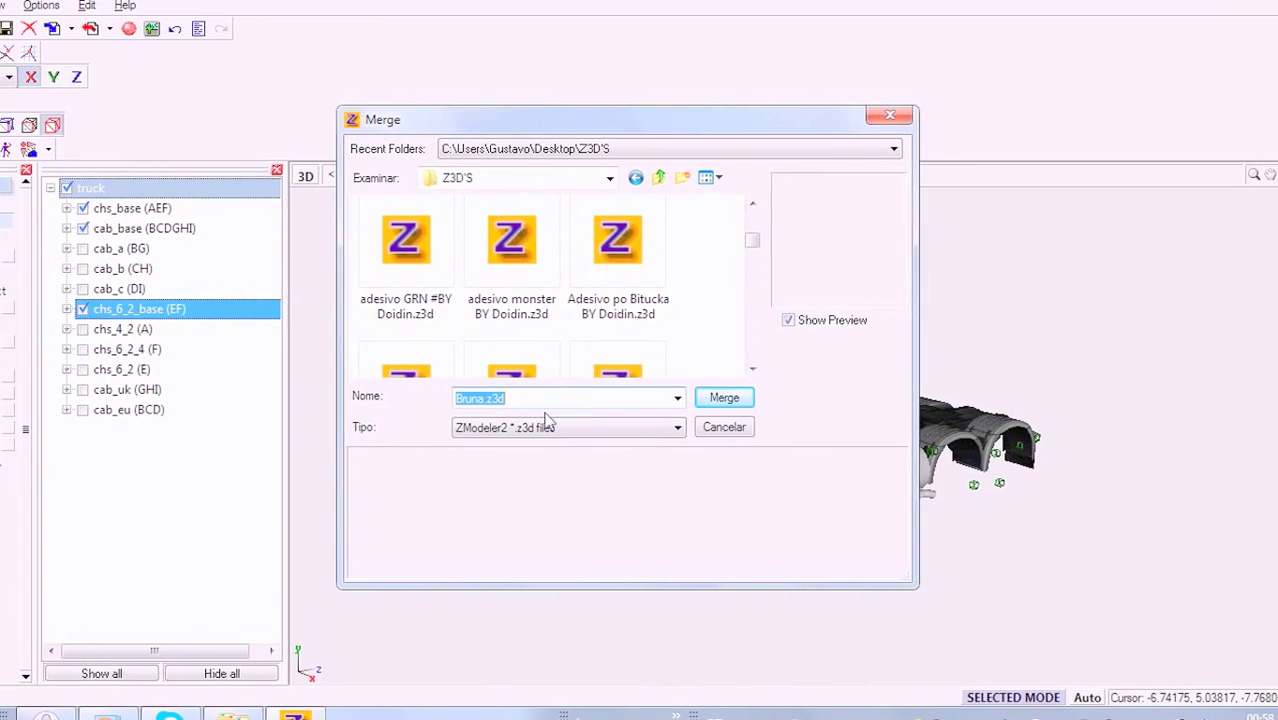
click(726, 397)
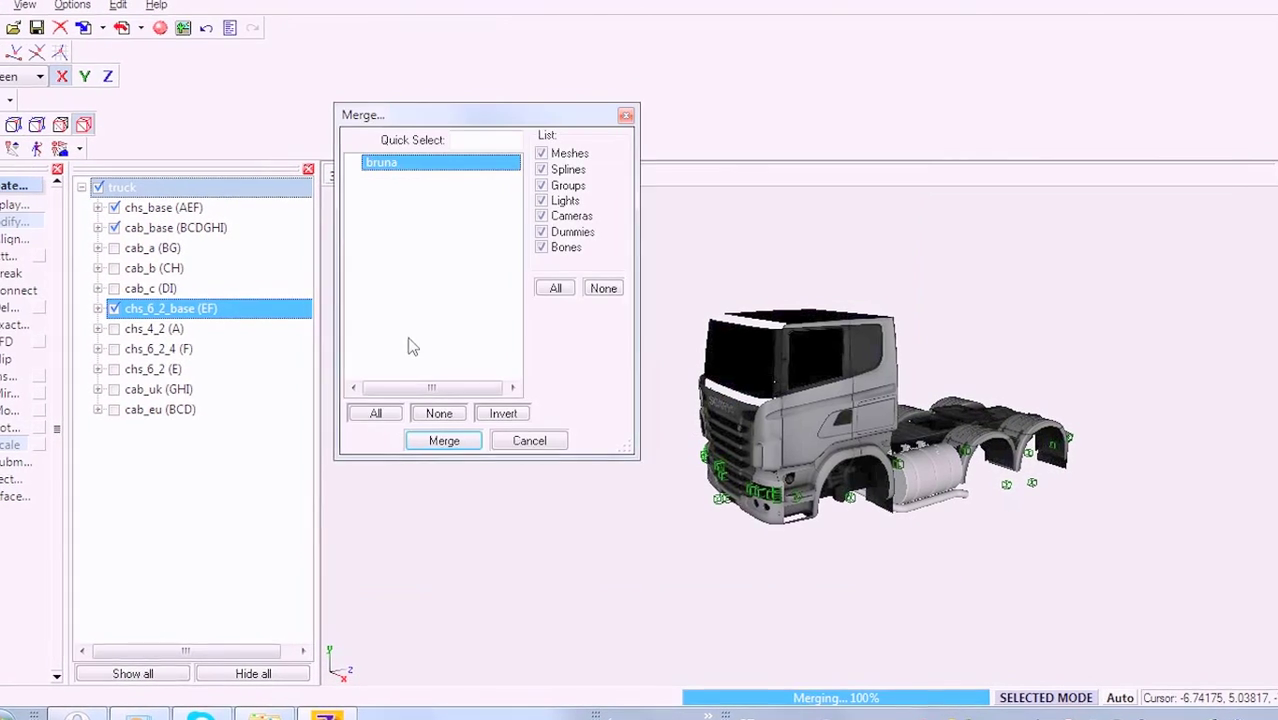
click(374, 413)
click(454, 447)
- Inspect the merged bruna text beside the truck and hide the truck group in the left view
middle_drag(832, 512, 954, 535)
scroll(954, 535, up, 5)
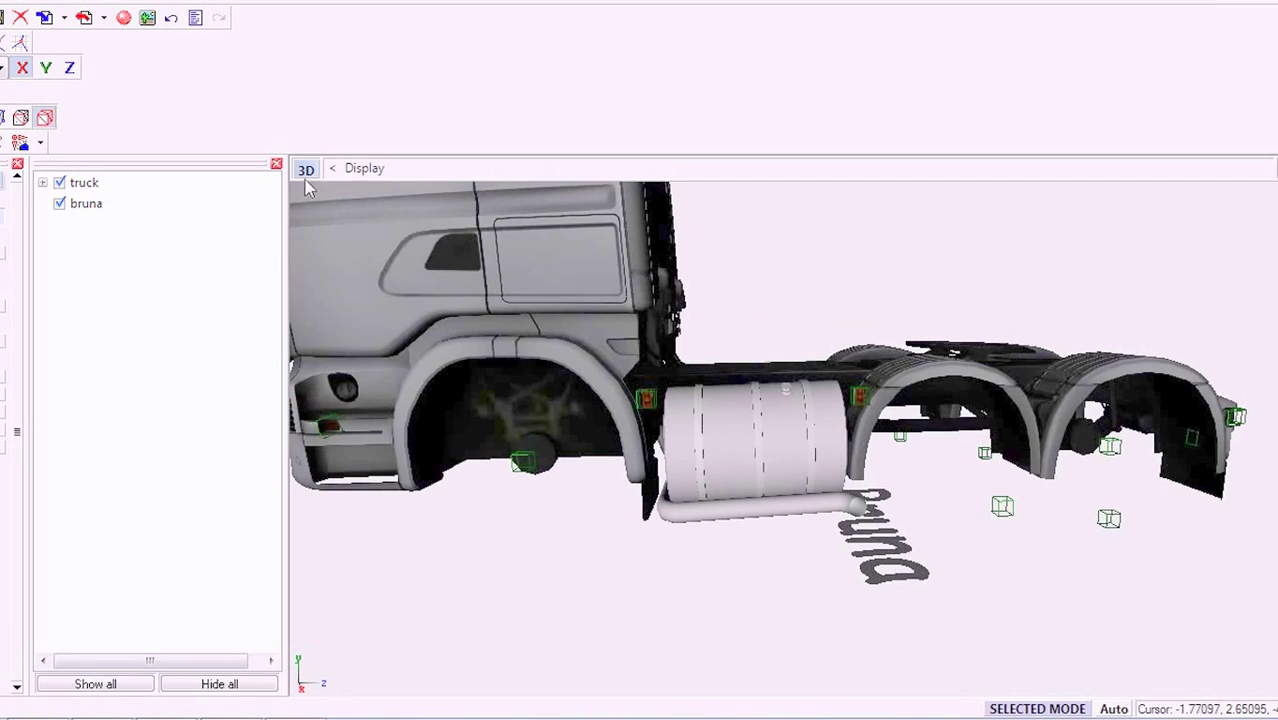
click(306, 169)
click(376, 236)
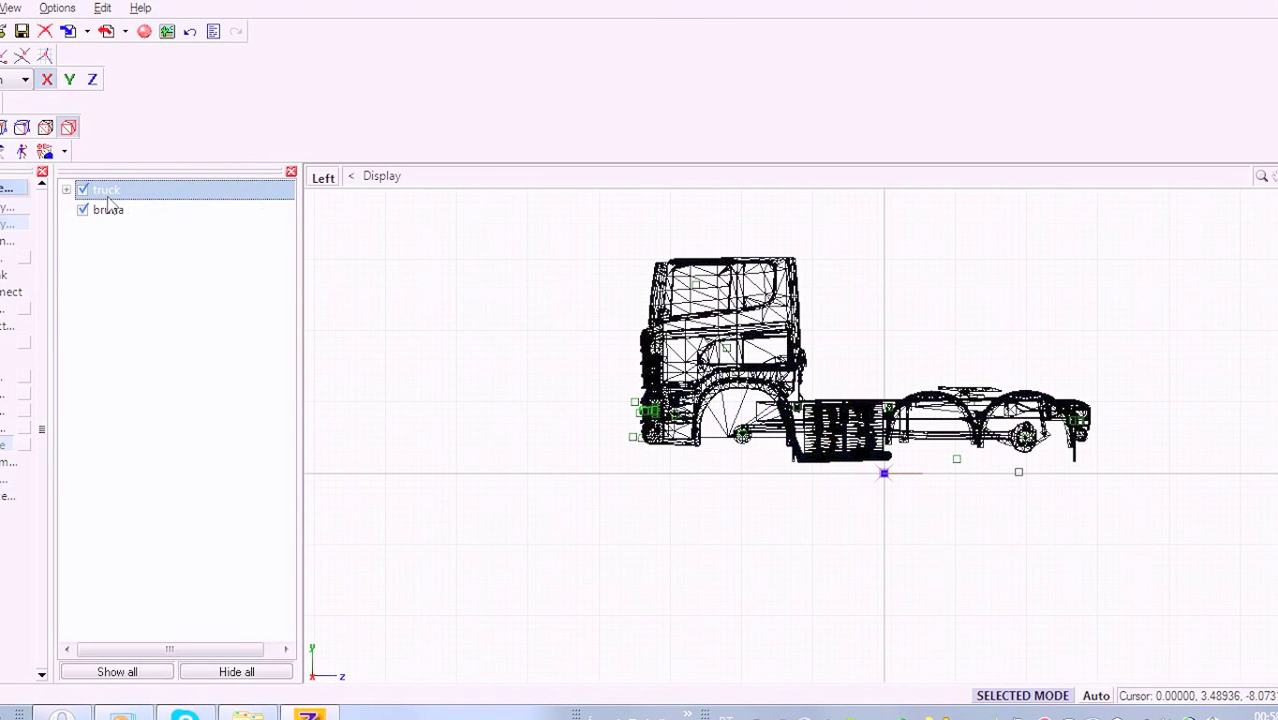
click(83, 191)
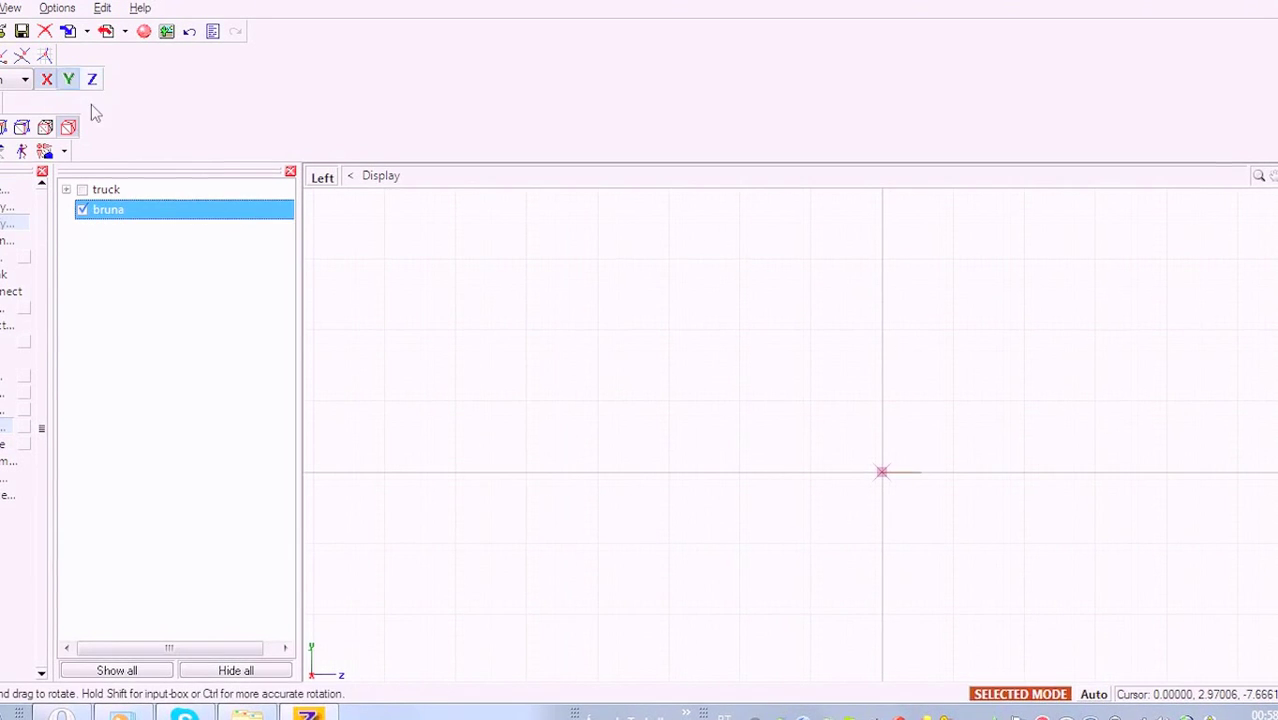
- Rotate the flat bruna text about 90 degrees in the left view so it stands upright
click(69, 80)
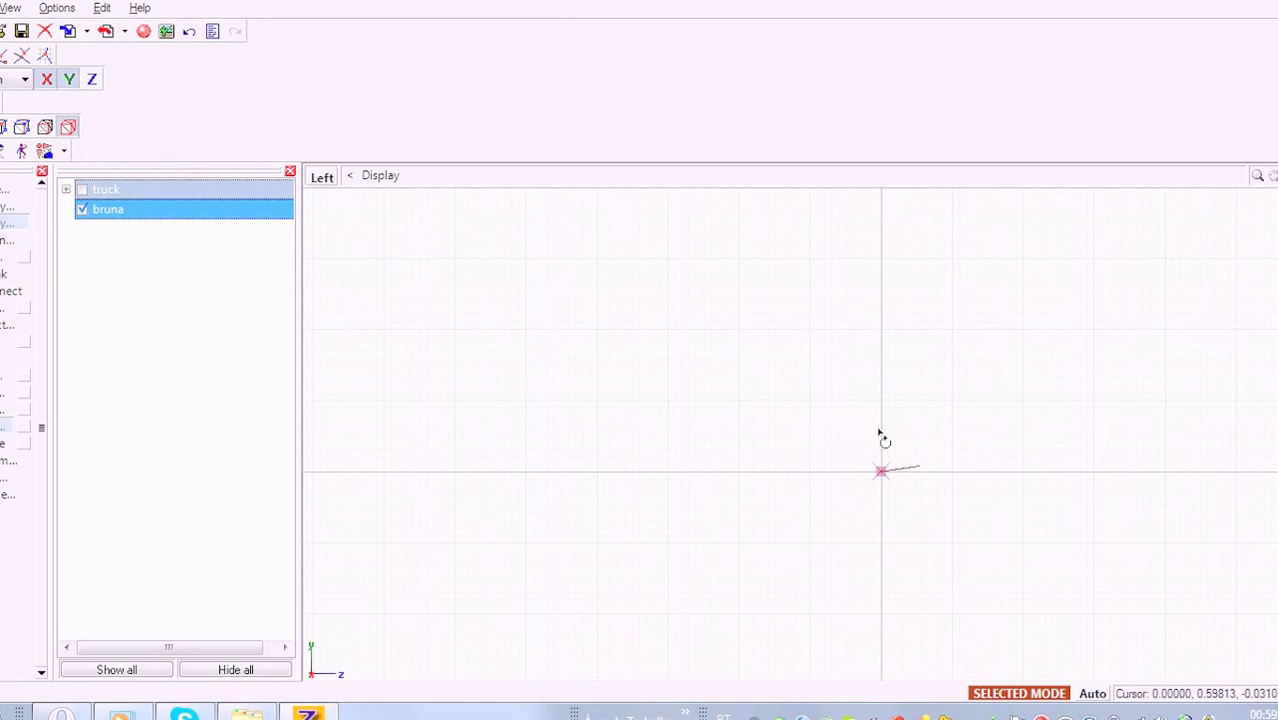
drag(950, 472, 850, 468)
drag(829, 572, 817, 591)
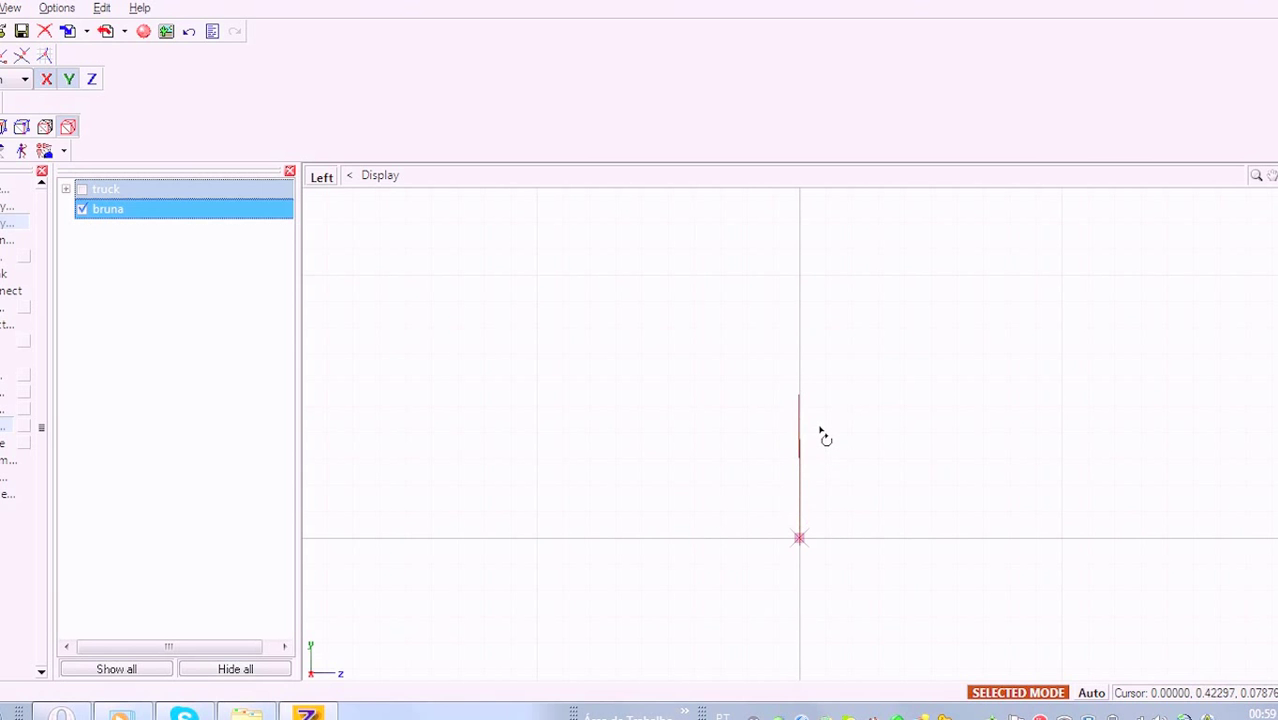
- Move the upright bruna text up and in front of the cab in the left view, and show the truck group again
scroll(822, 432, down, 2)
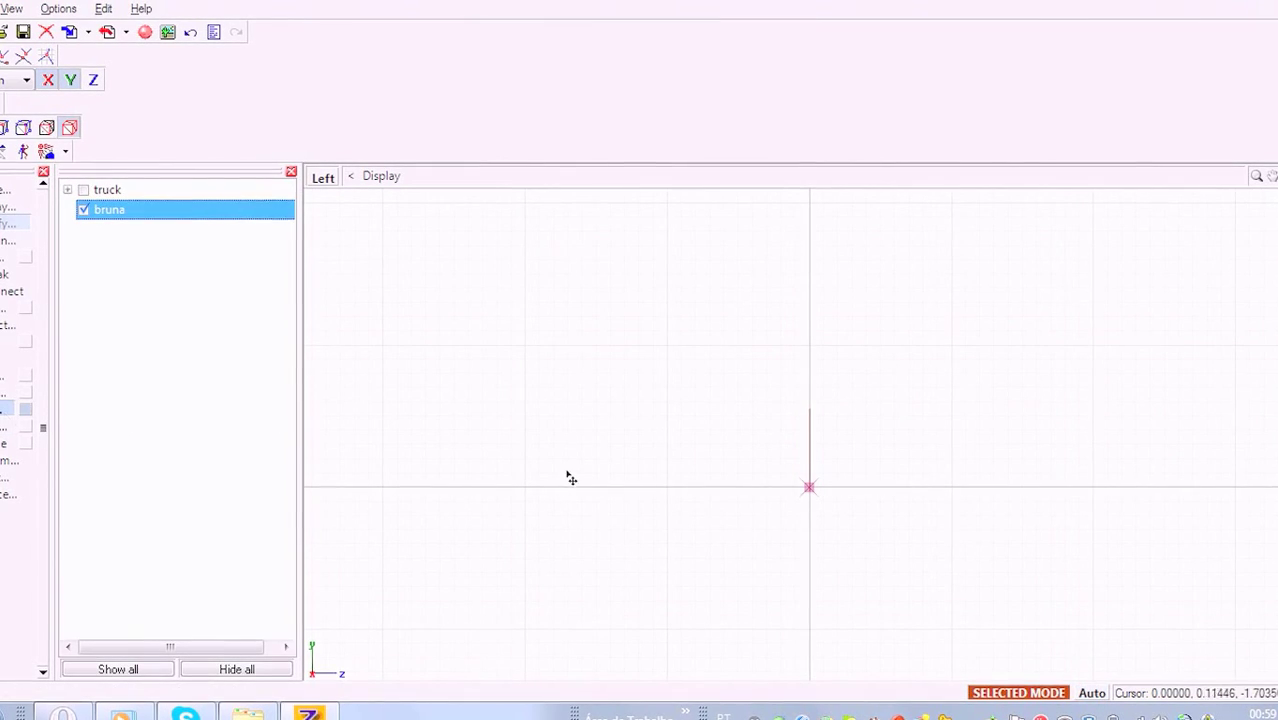
click(83, 192)
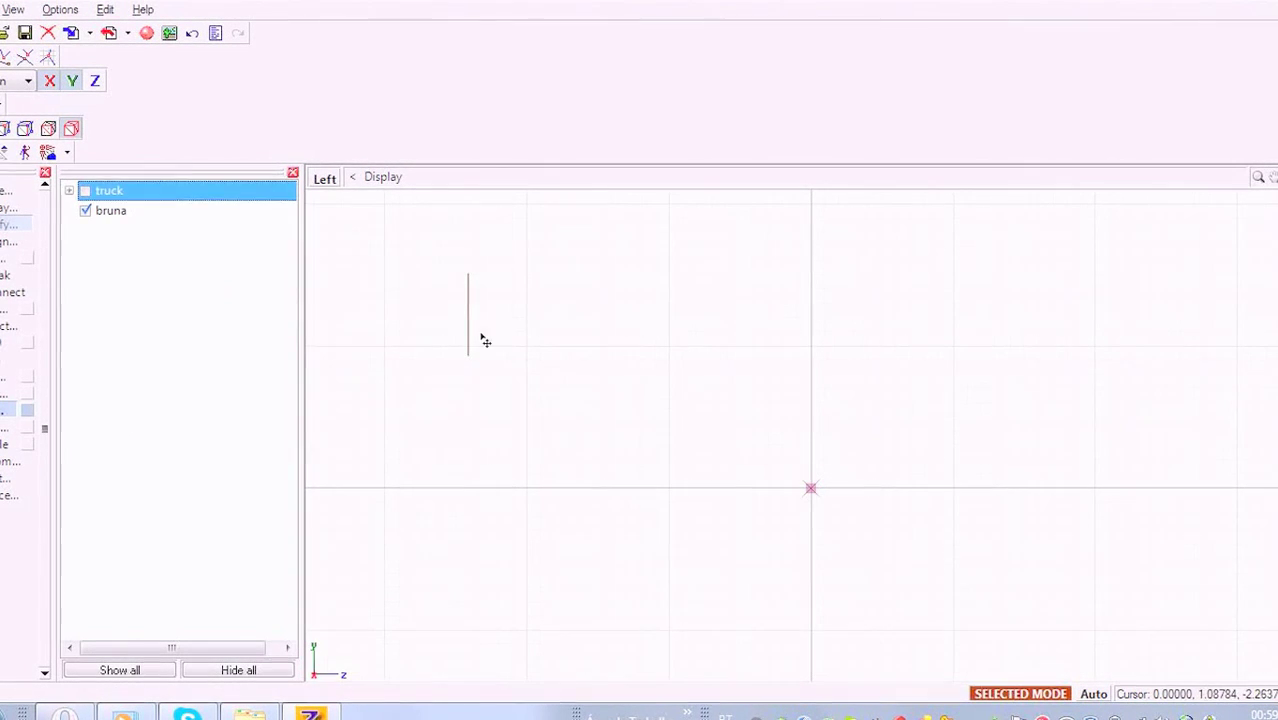
click(85, 192)
middle_drag(550, 381, 626, 480)
scroll(627, 482, down, 3)
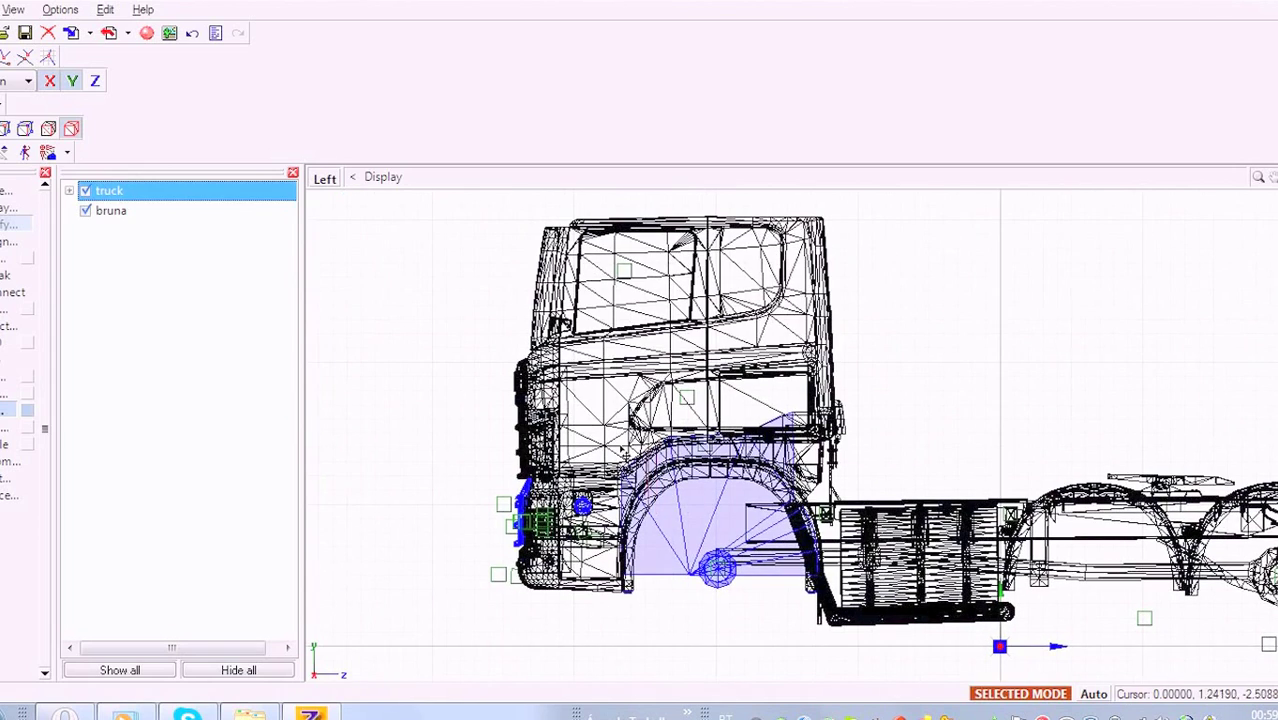
scroll(566, 393, up, 3)
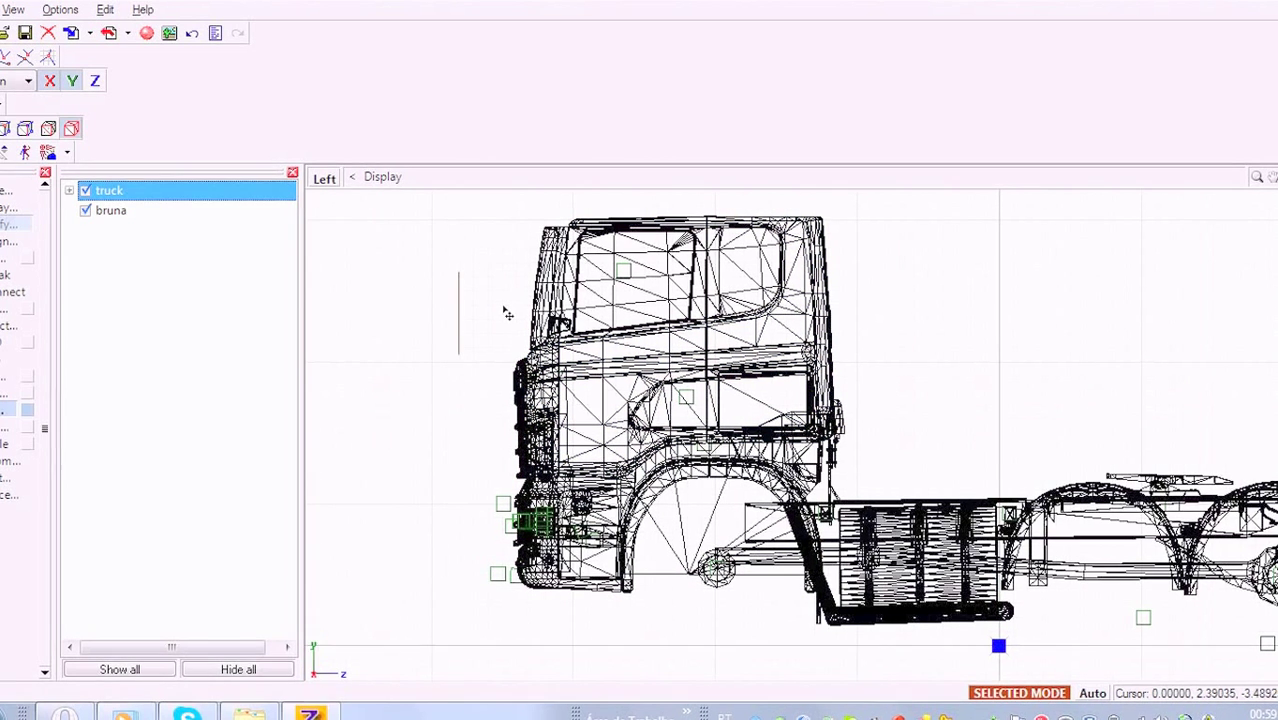
- Tilt the bruna text to match the windshield's slope and move it against the front of the cab in the left view
click(4, 443)
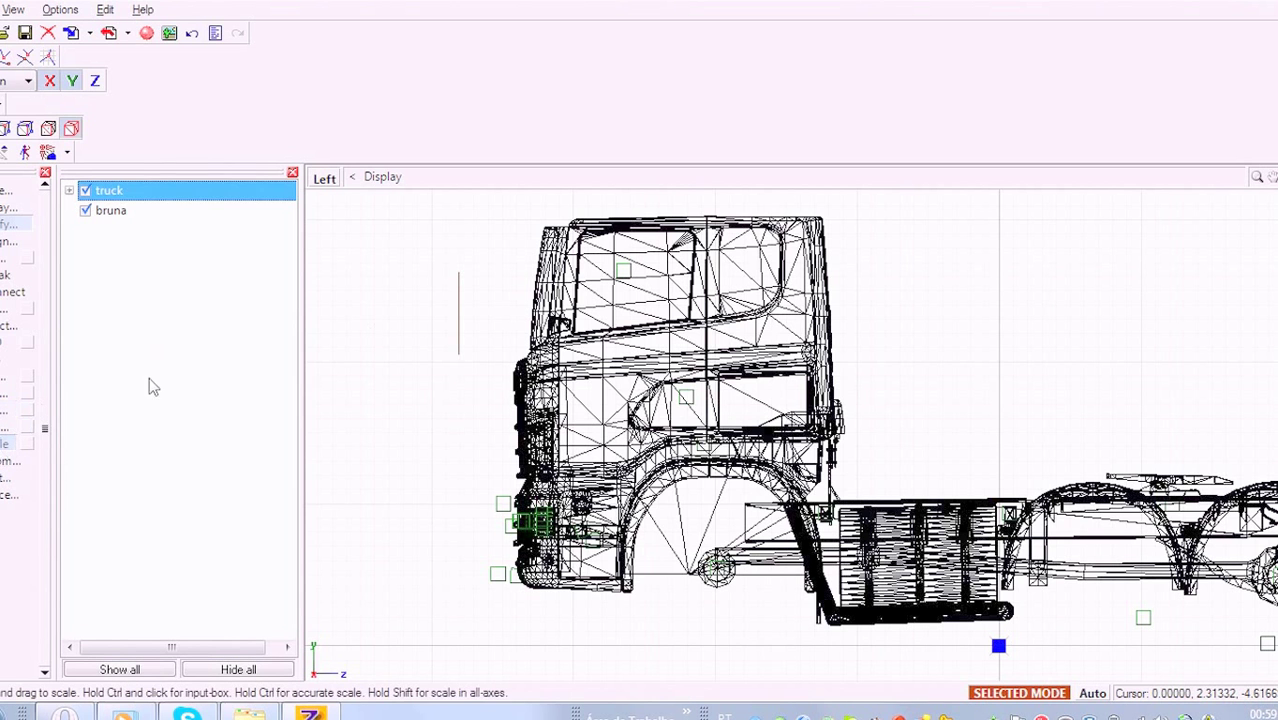
click(72, 82)
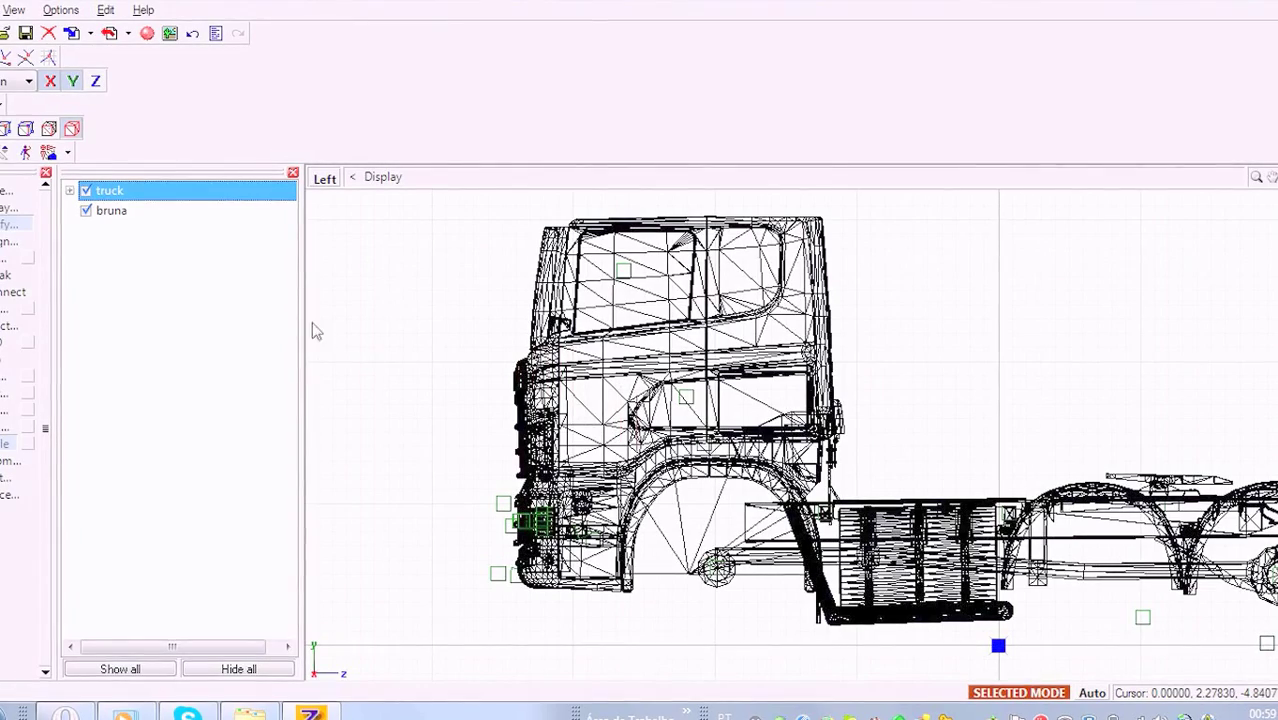
click(17, 412)
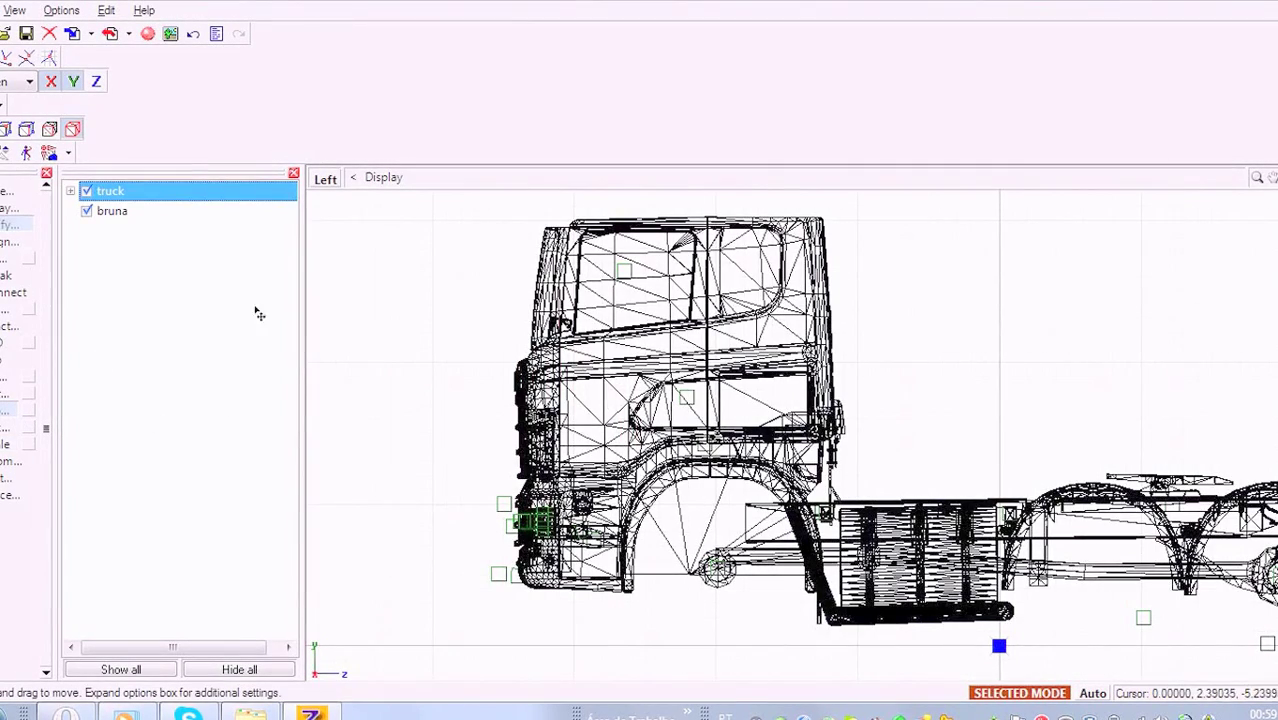
scroll(400, 305, up, 5)
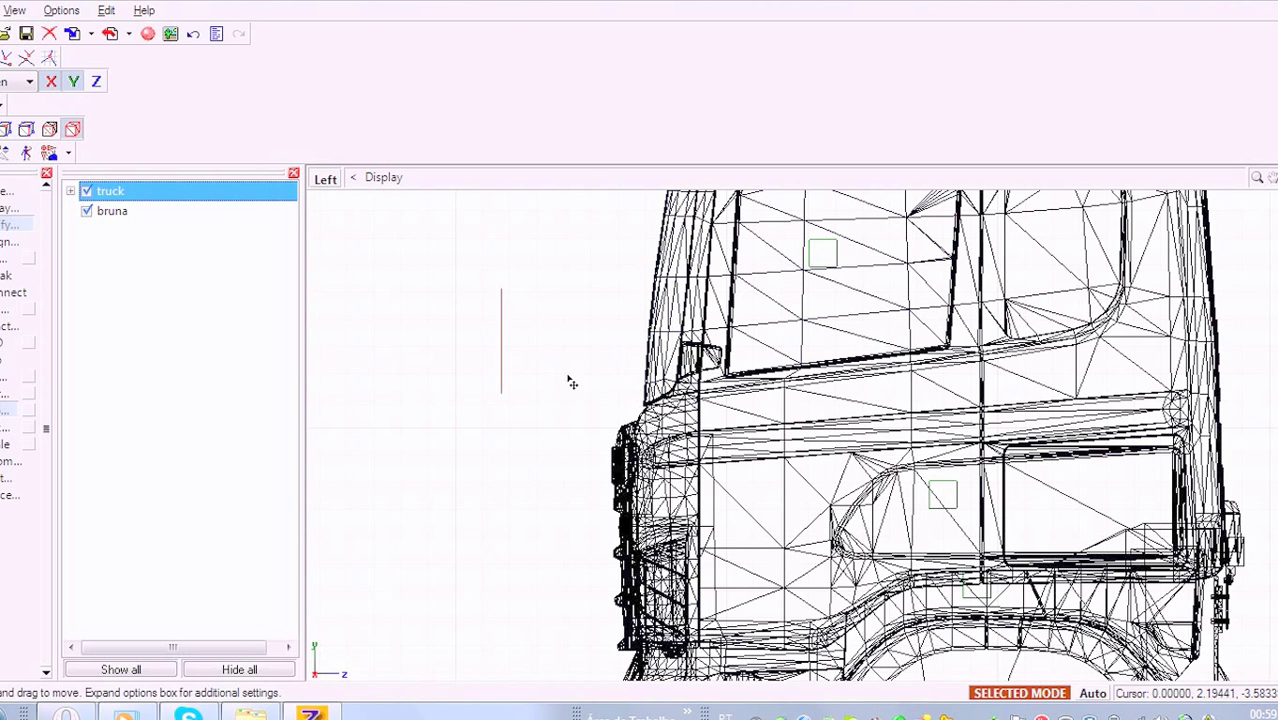
ctrl+click(108, 211)
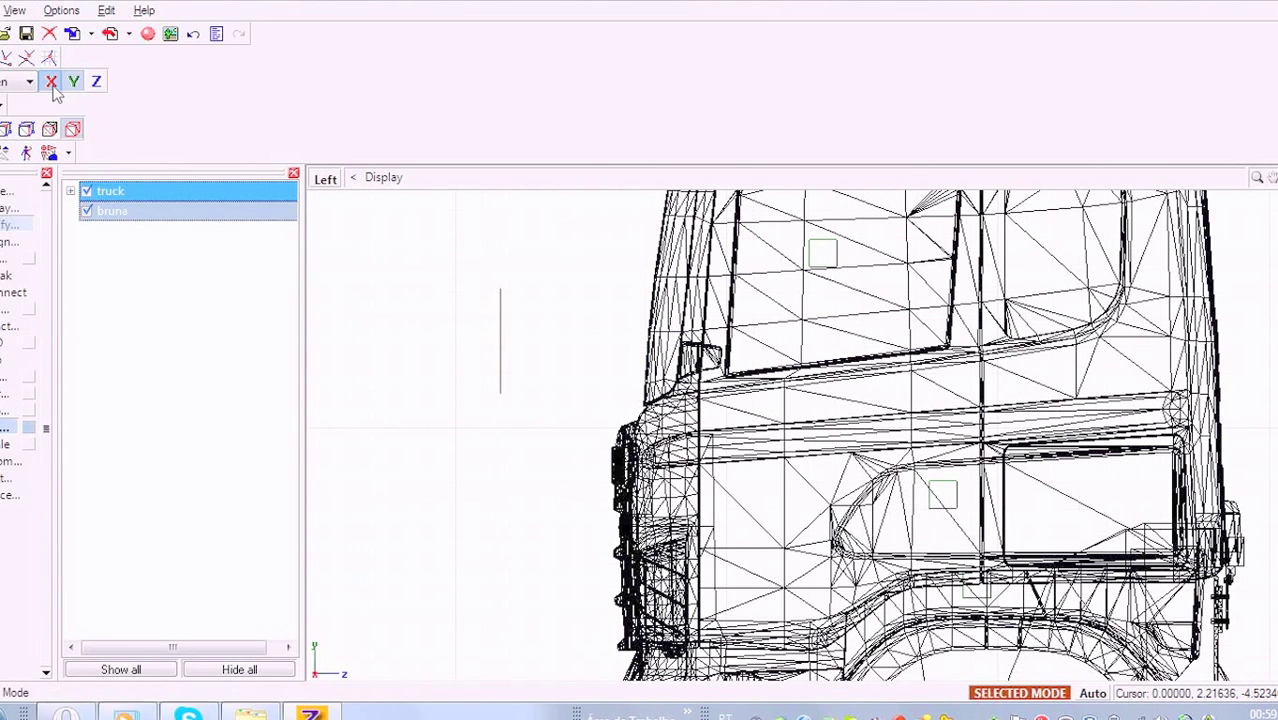
middle_drag(446, 298, 431, 368)
drag(437, 429, 518, 400)
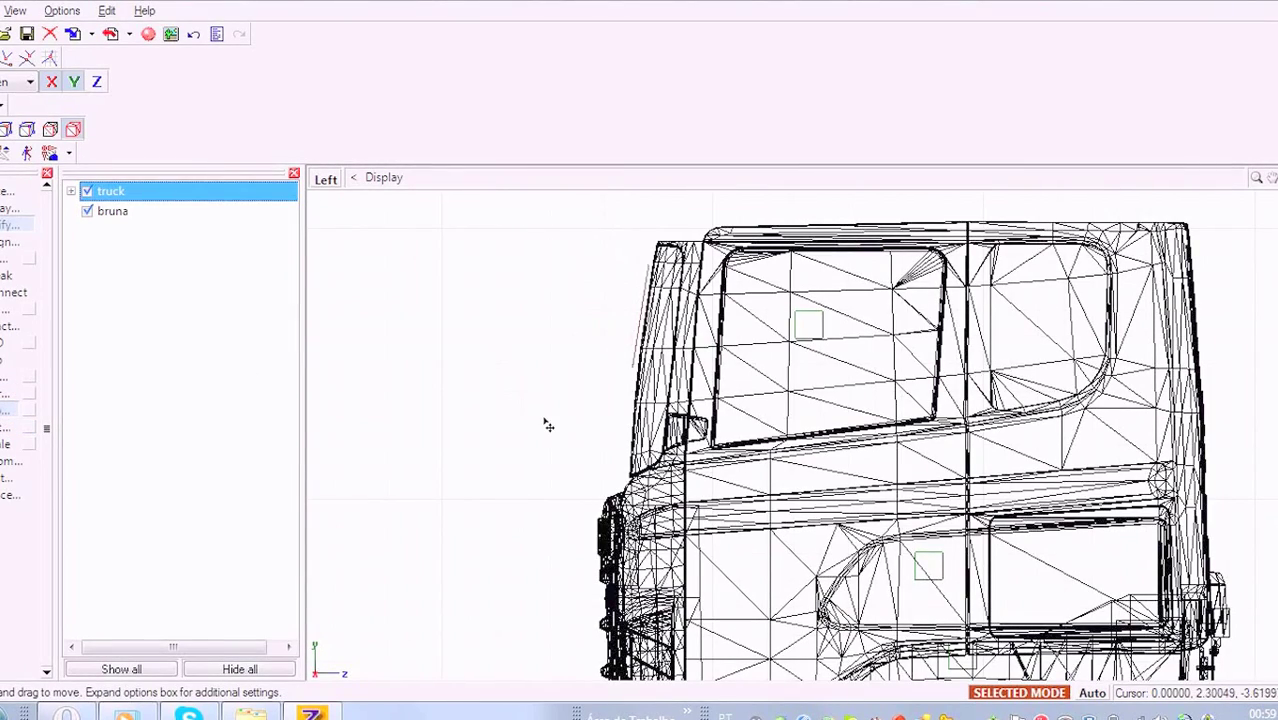
scroll(645, 359, up, 5)
middle_drag(667, 362, 636, 495)
drag(636, 495, 655, 490)
- Switch to the 3D view and check the bruna text's placement on the front of the cab
click(326, 186)
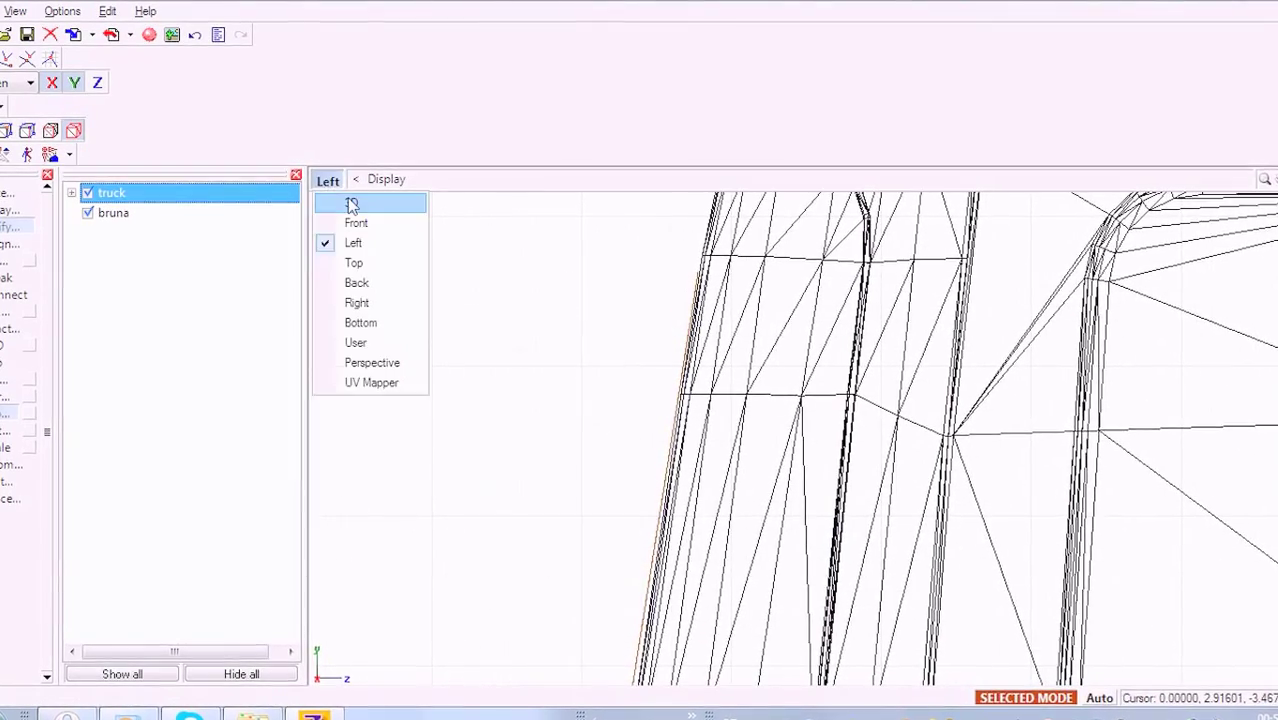
click(350, 203)
middle_drag(829, 387, 943, 362)
middle_drag(945, 250, 956, 363)
scroll(956, 363, down, 3)
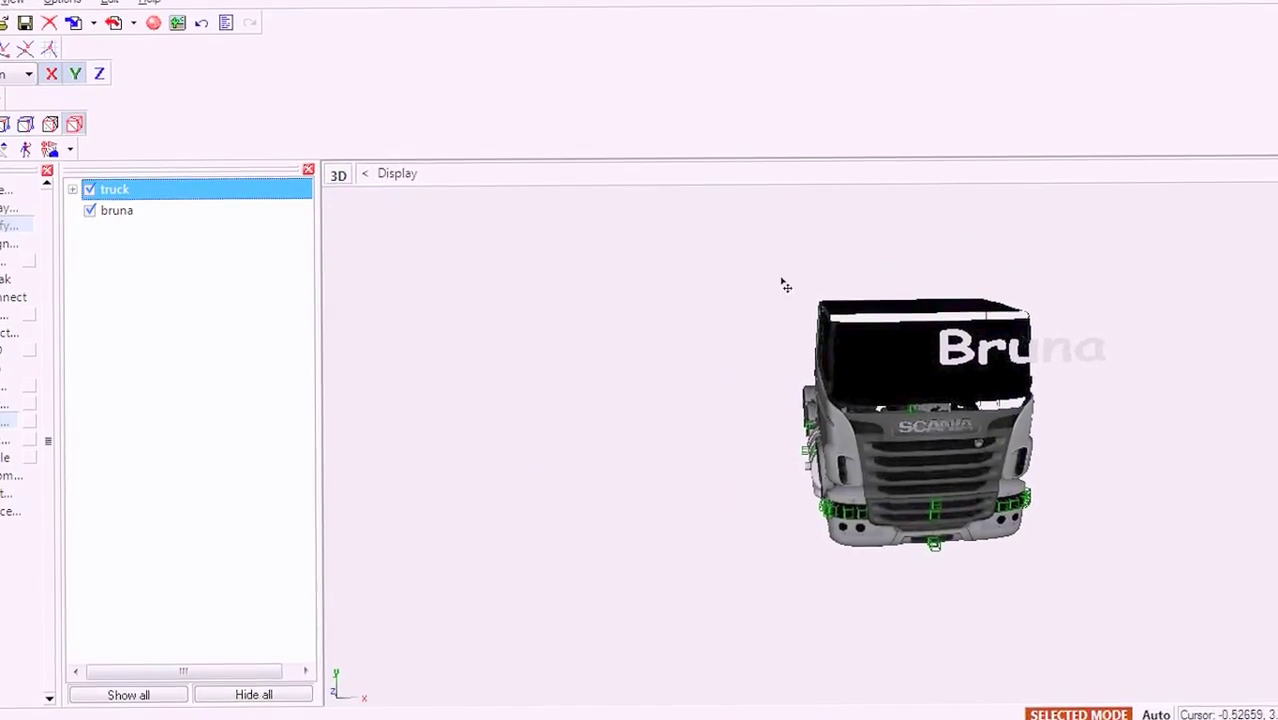
- In the front view, centre the name lettering on the upper windshield and scale it down to about half its size
click(336, 177)
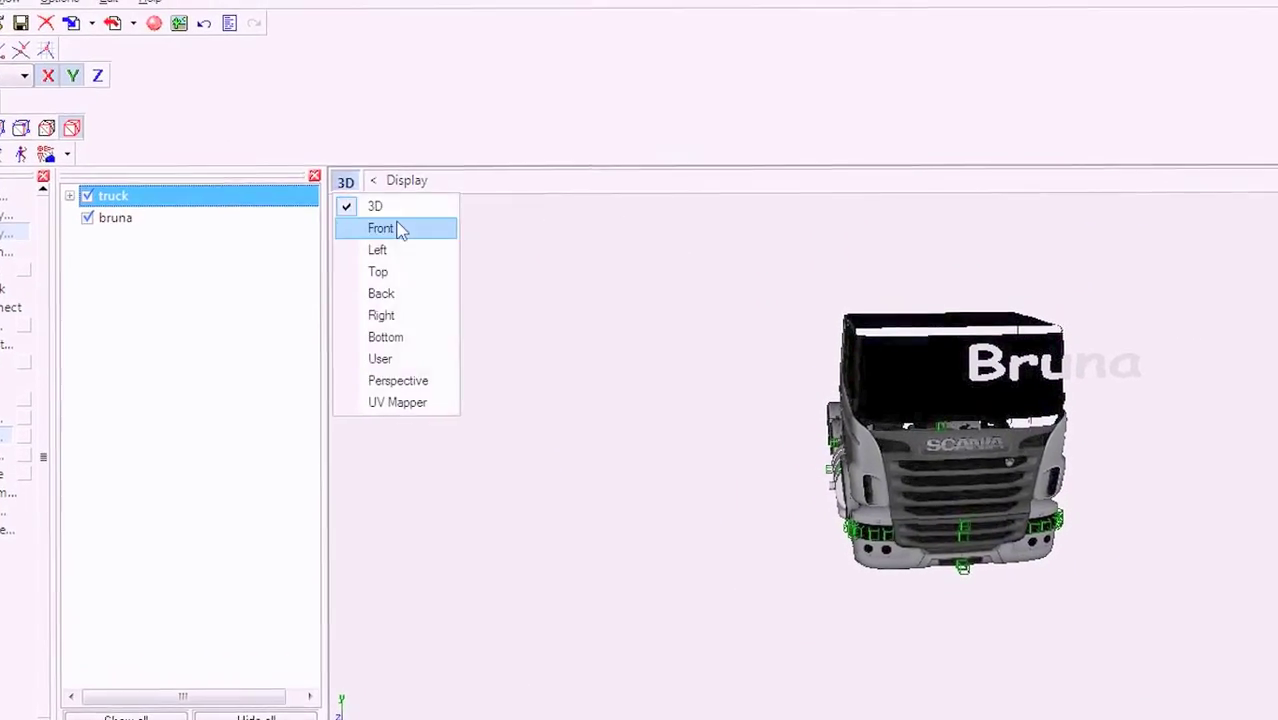
click(382, 228)
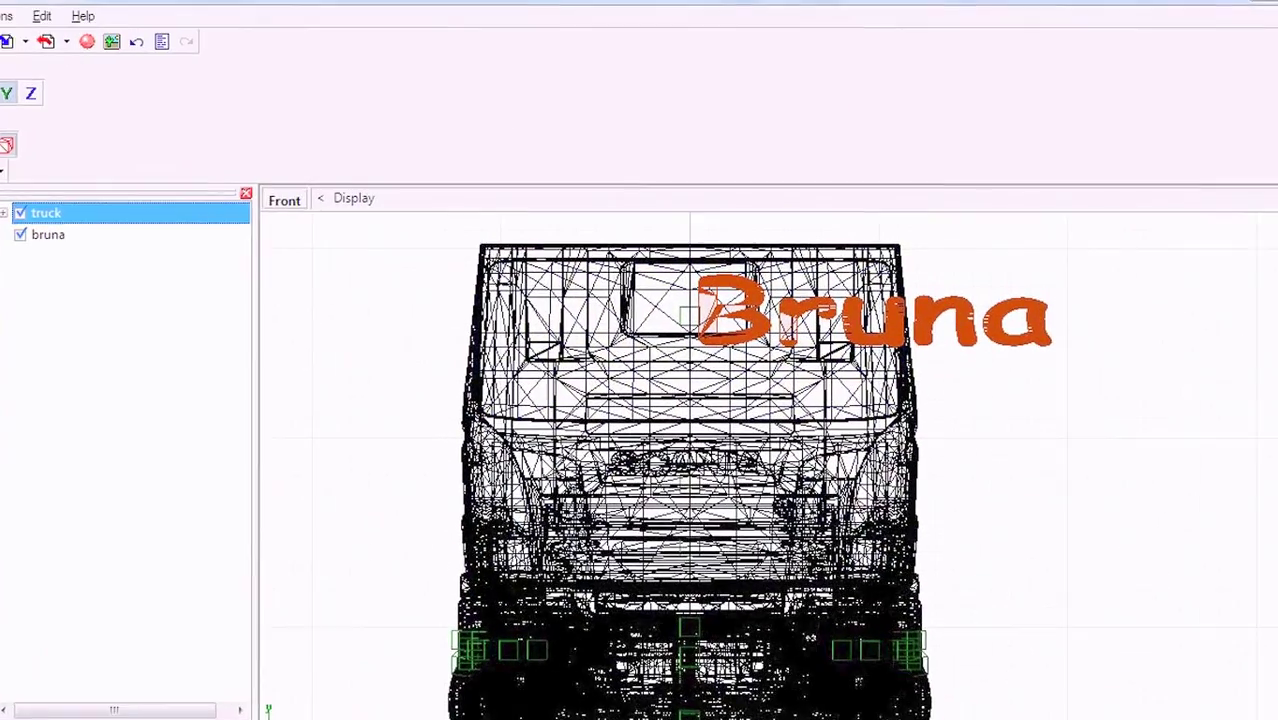
drag(368, 263, 176, 263)
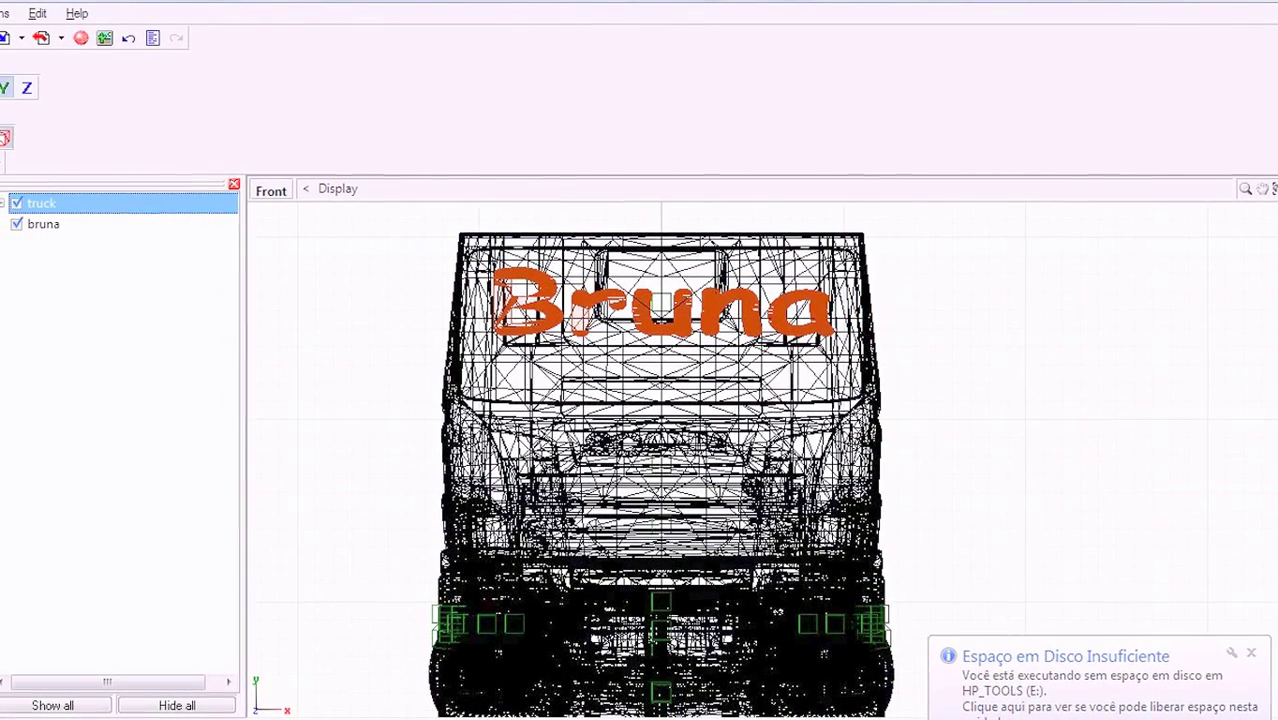
drag(351, 277, 355, 244)
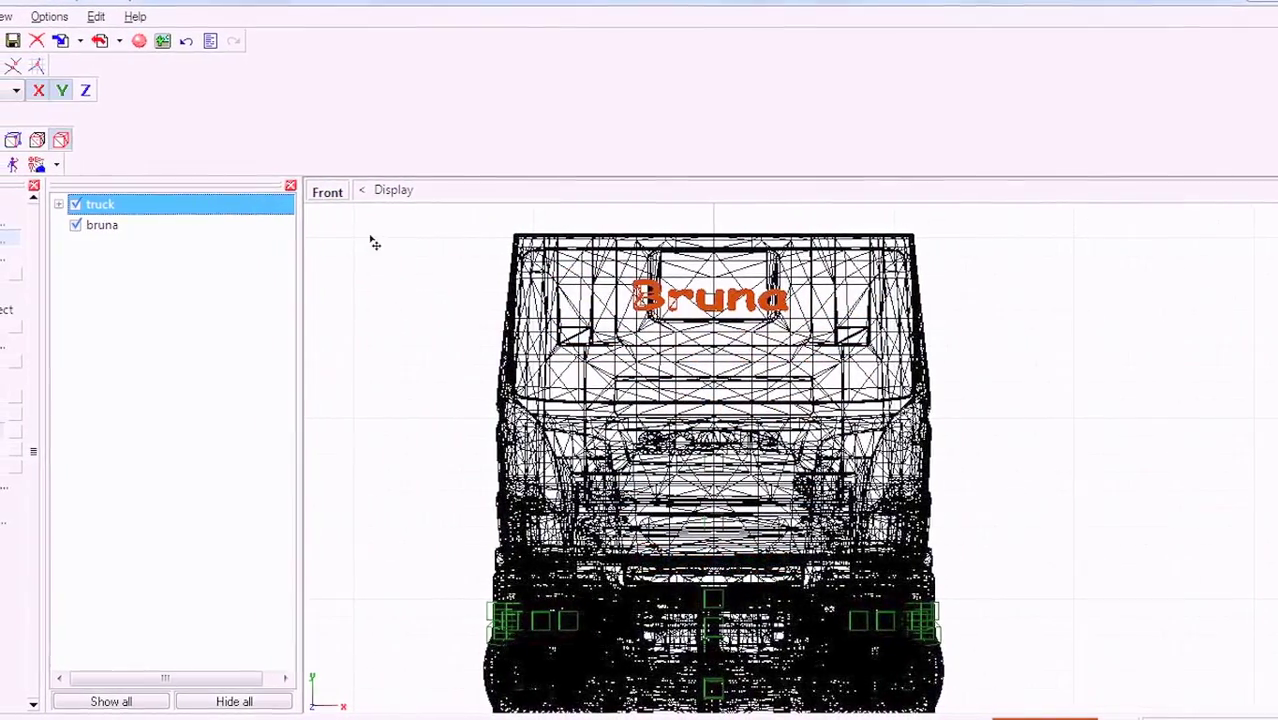
click(327, 192)
click(347, 214)
middle_drag(672, 315, 645, 379)
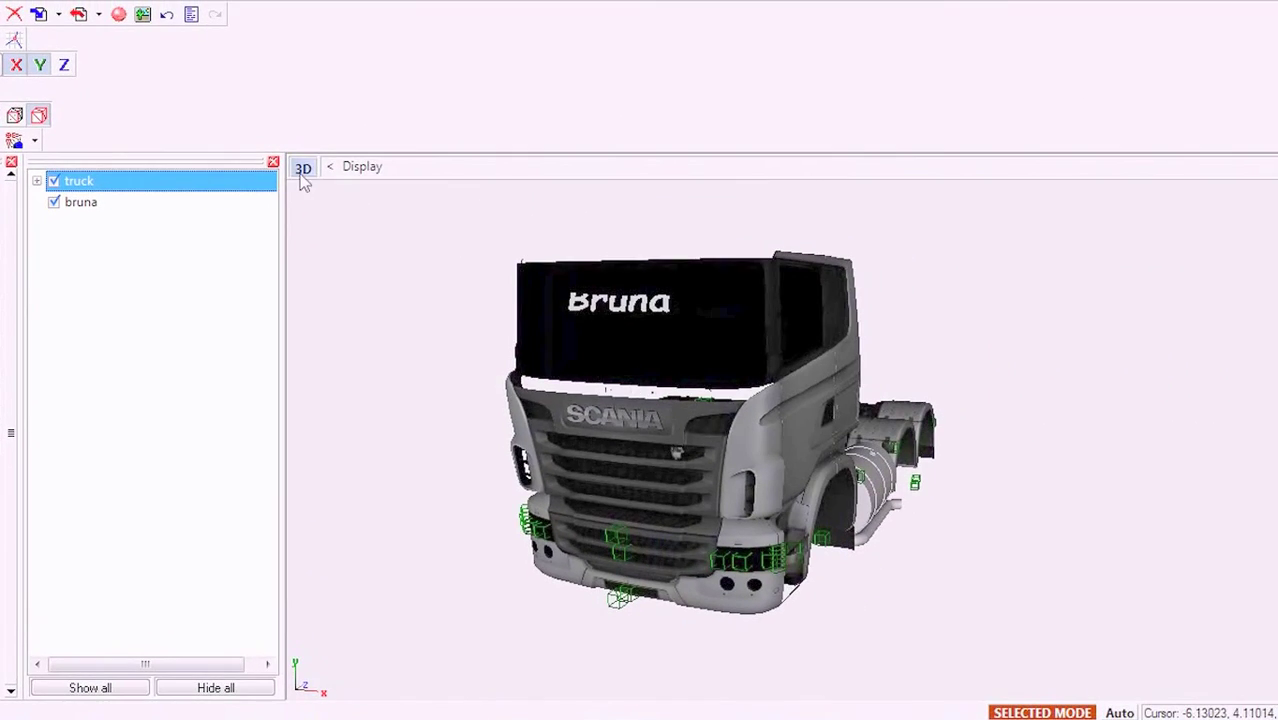
- In the left view, align the name lettering with the sloping windshield surface, and check its placement in 3D
click(303, 170)
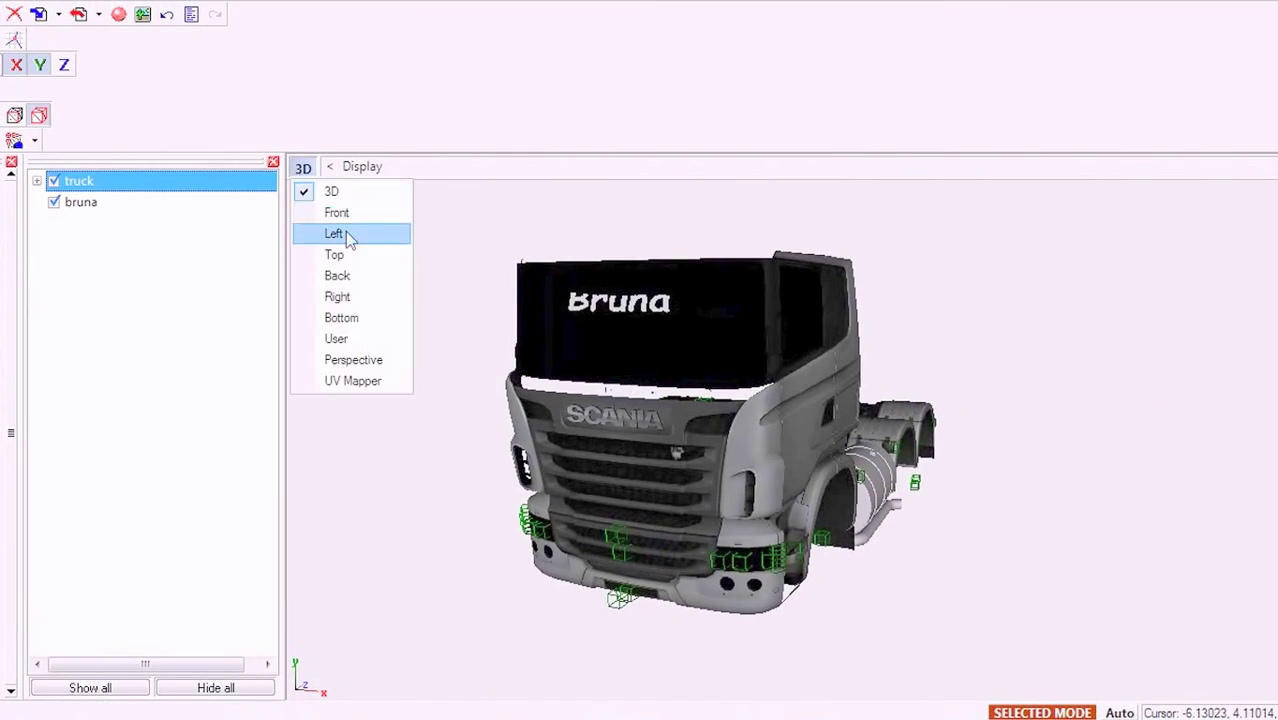
click(348, 234)
scroll(465, 348, up, 6)
scroll(585, 302, up, 3)
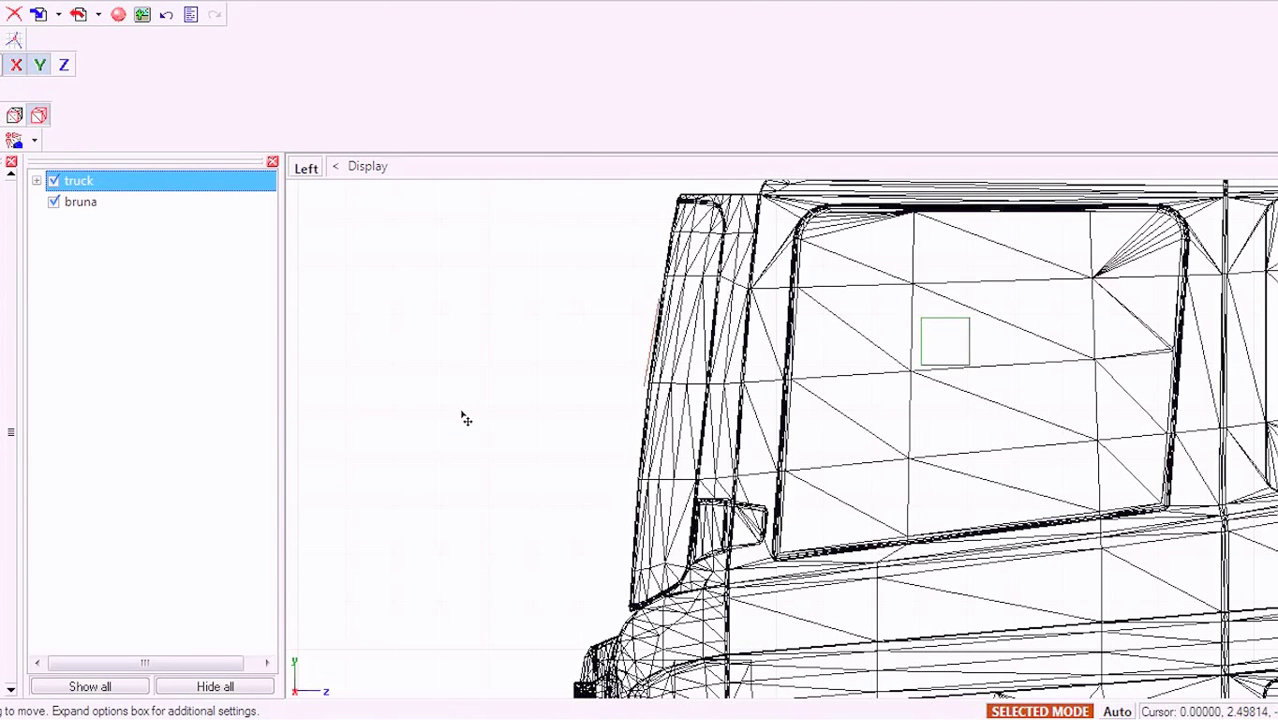
click(303, 177)
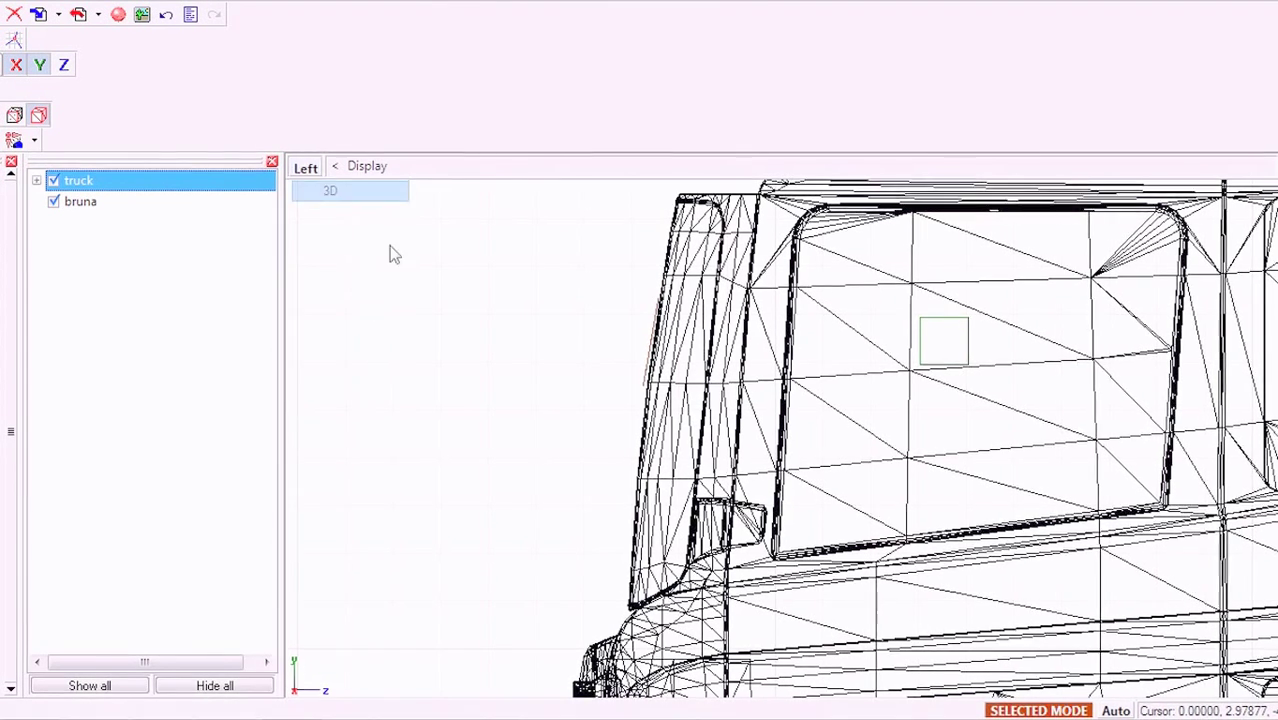
click(320, 190)
middle_drag(660, 417, 637, 358)
scroll(625, 364, up, 3)
scroll(624, 356, down, 3)
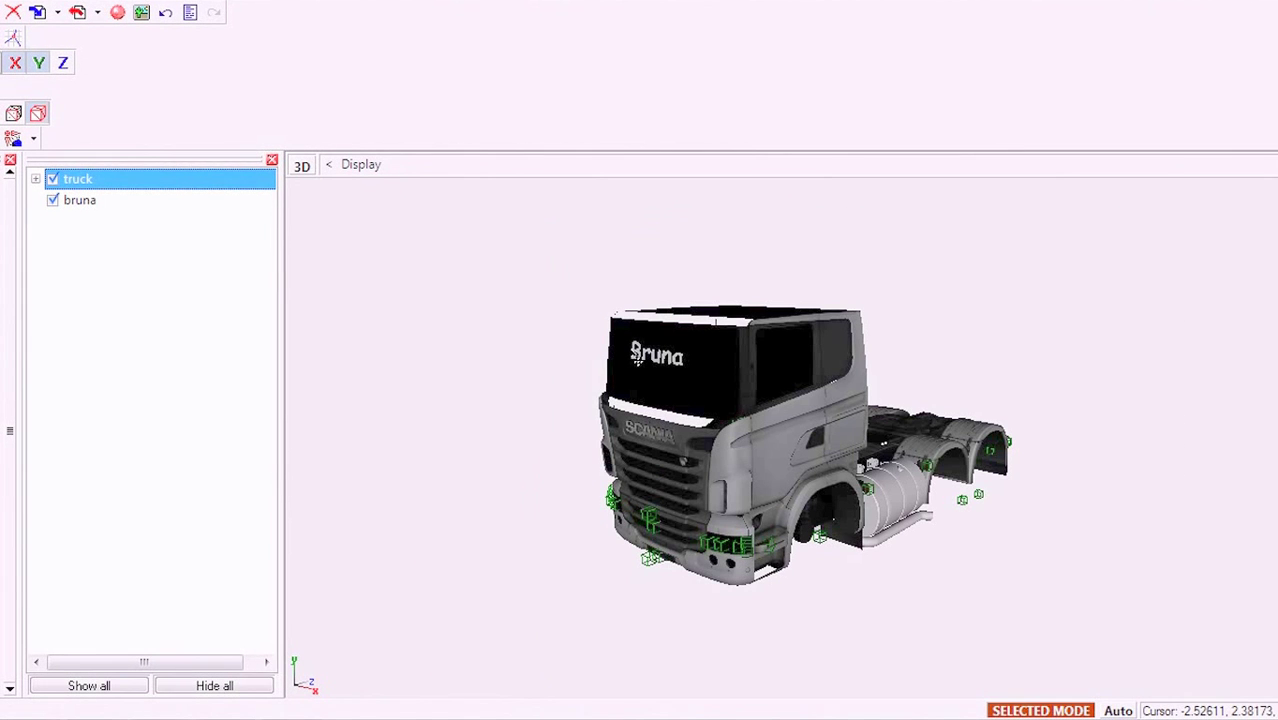
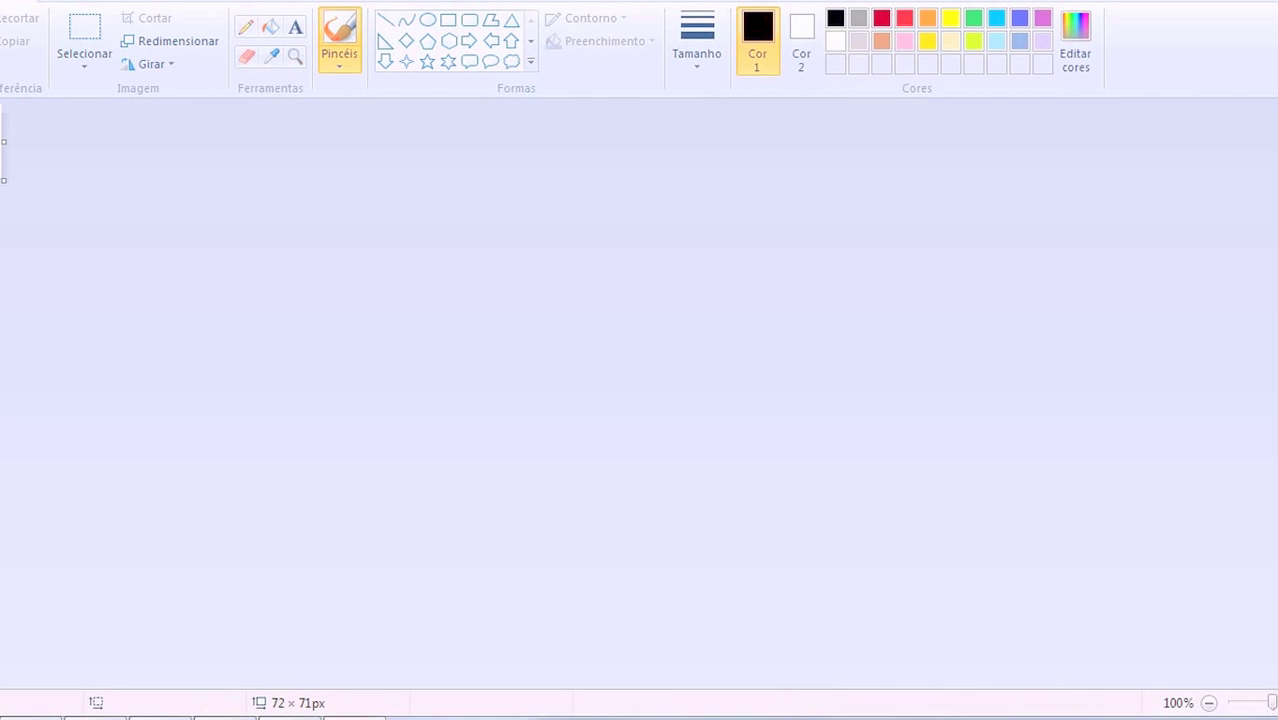
- Save the blank white image as pp.png on the desktop, replacing the existing file, and close Paint
key(ctrl+s)
text(pp)
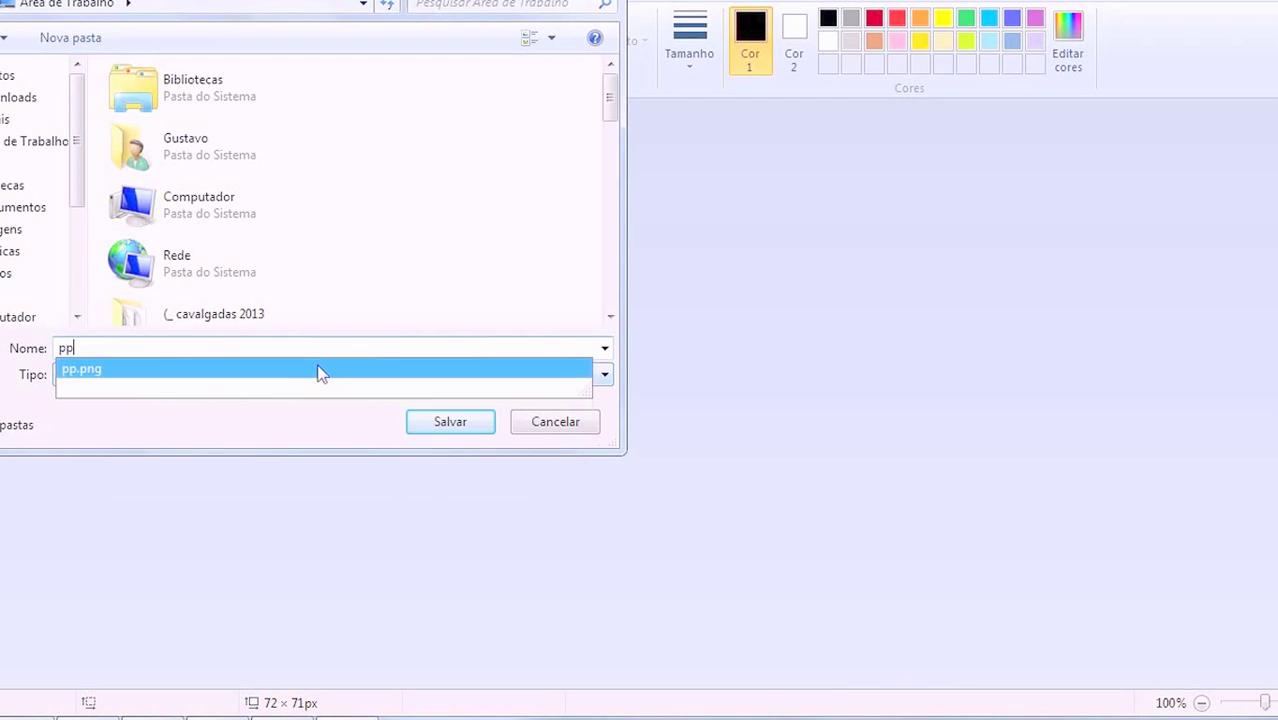
click(462, 424)
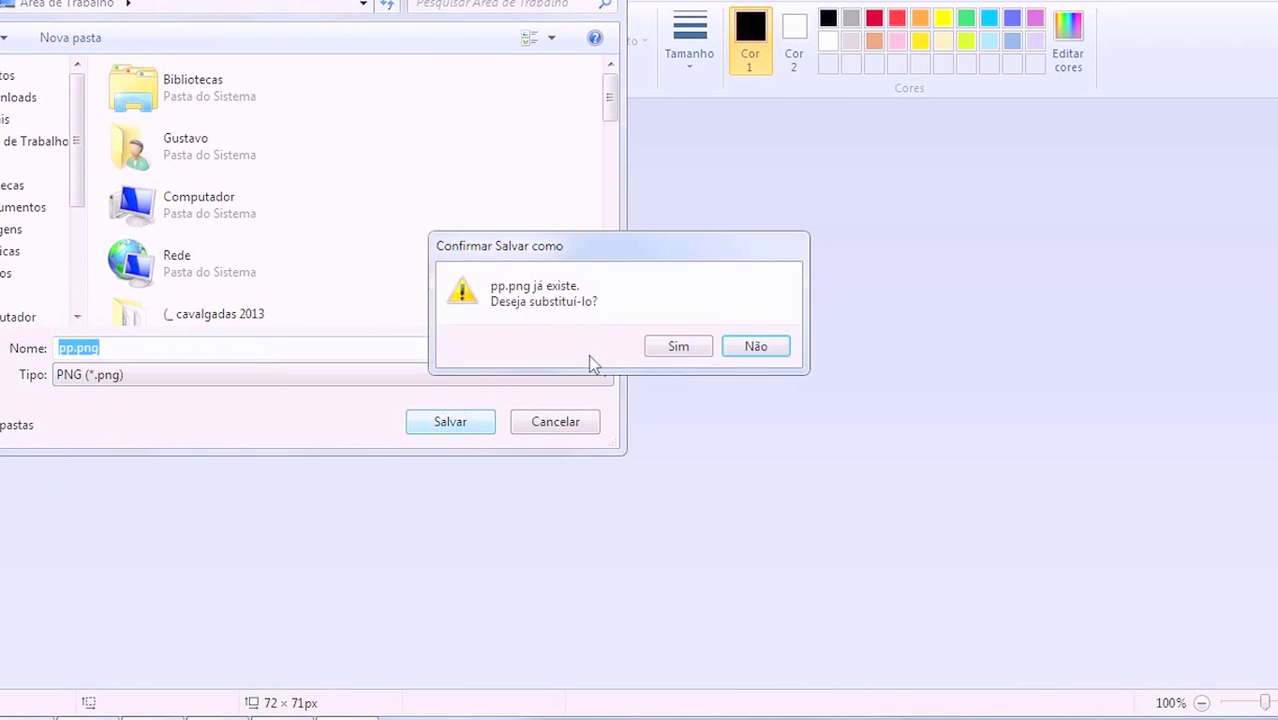
click(680, 347)
key(alt+F4)
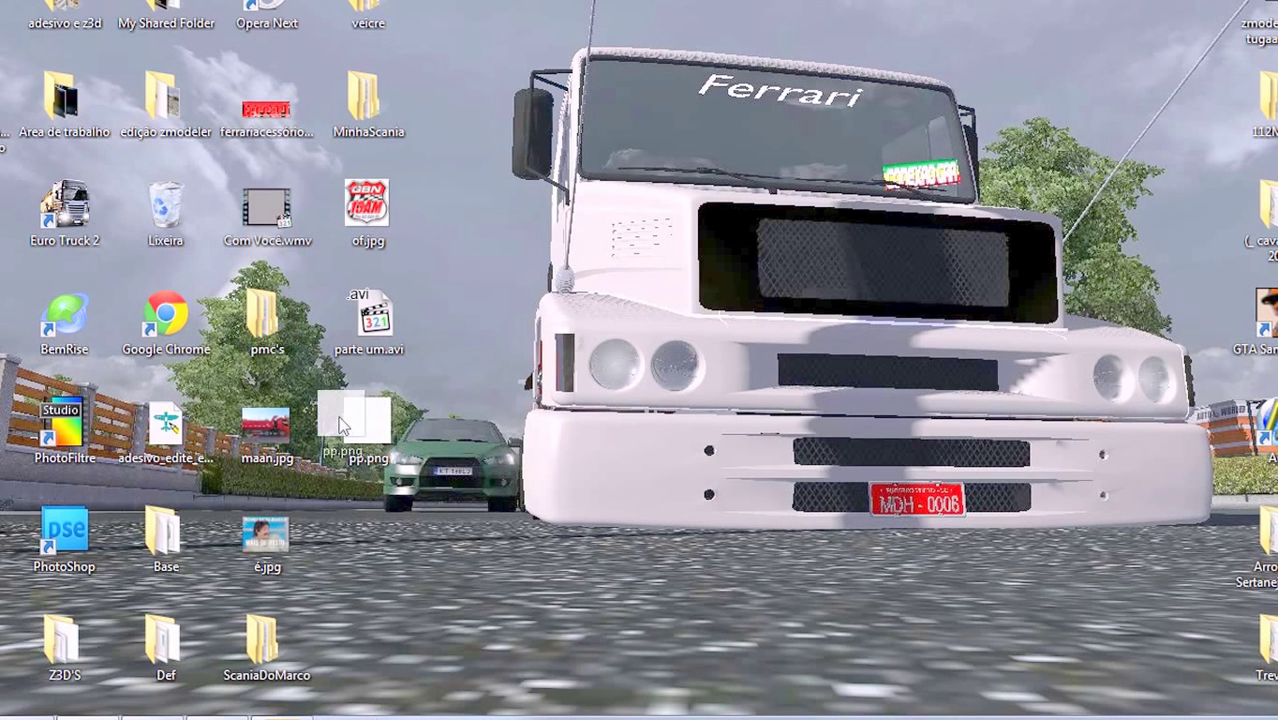
- Switch to the DDS texture converter and load pp.png into it
double_click(4, 213)
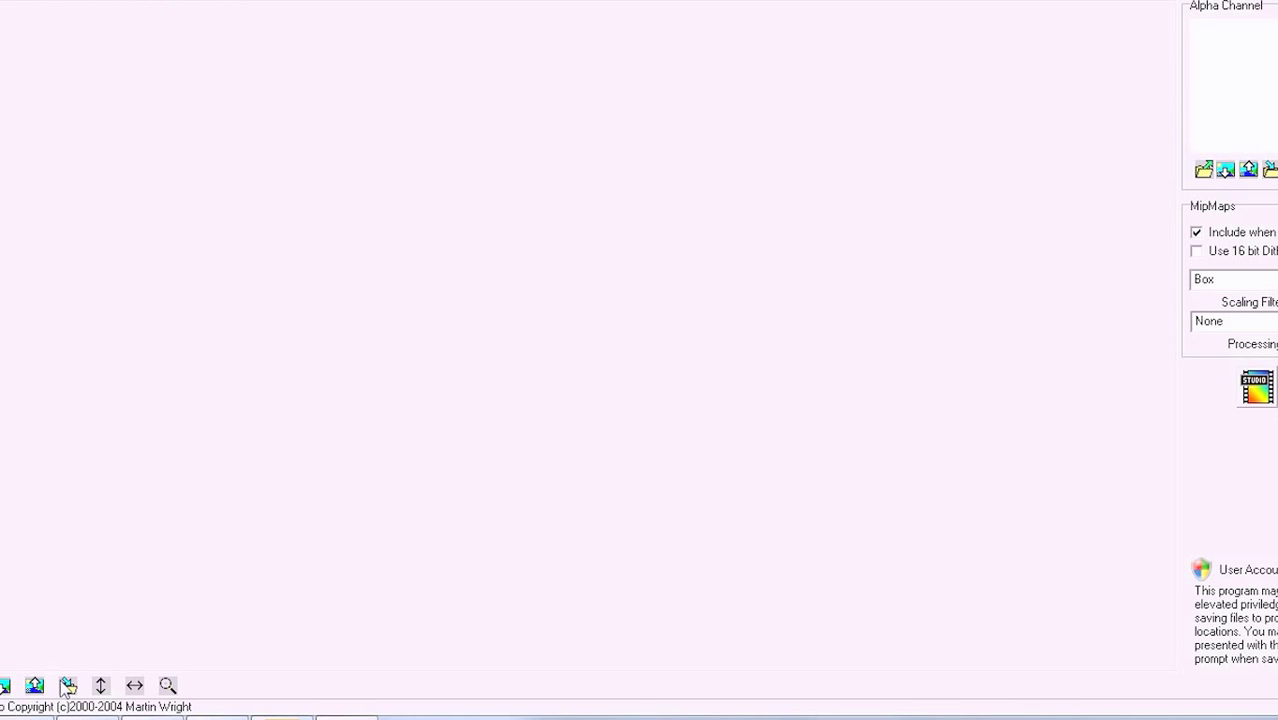
click(44, 690)
click(806, 417)
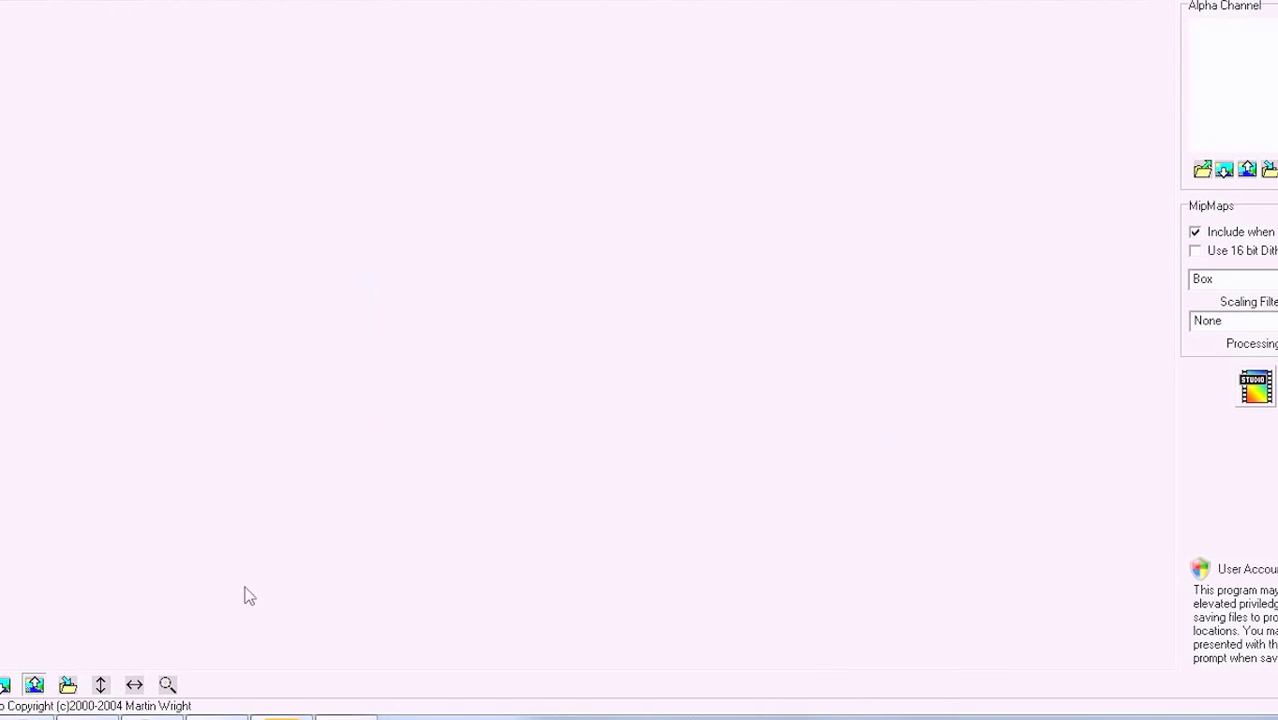
- Export the white image to the desktop as branco.dds in DDS DXT5 format
click(0, 0)
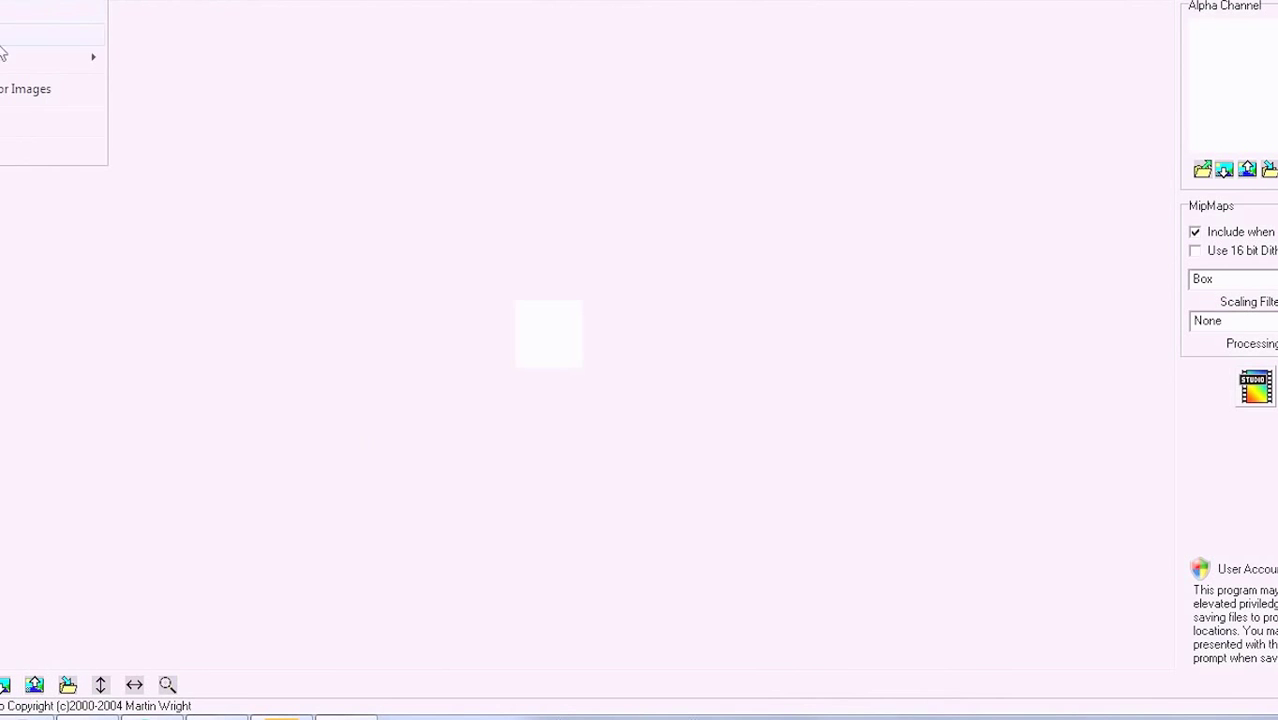
mouse_move(61, 52)
click(131, 60)
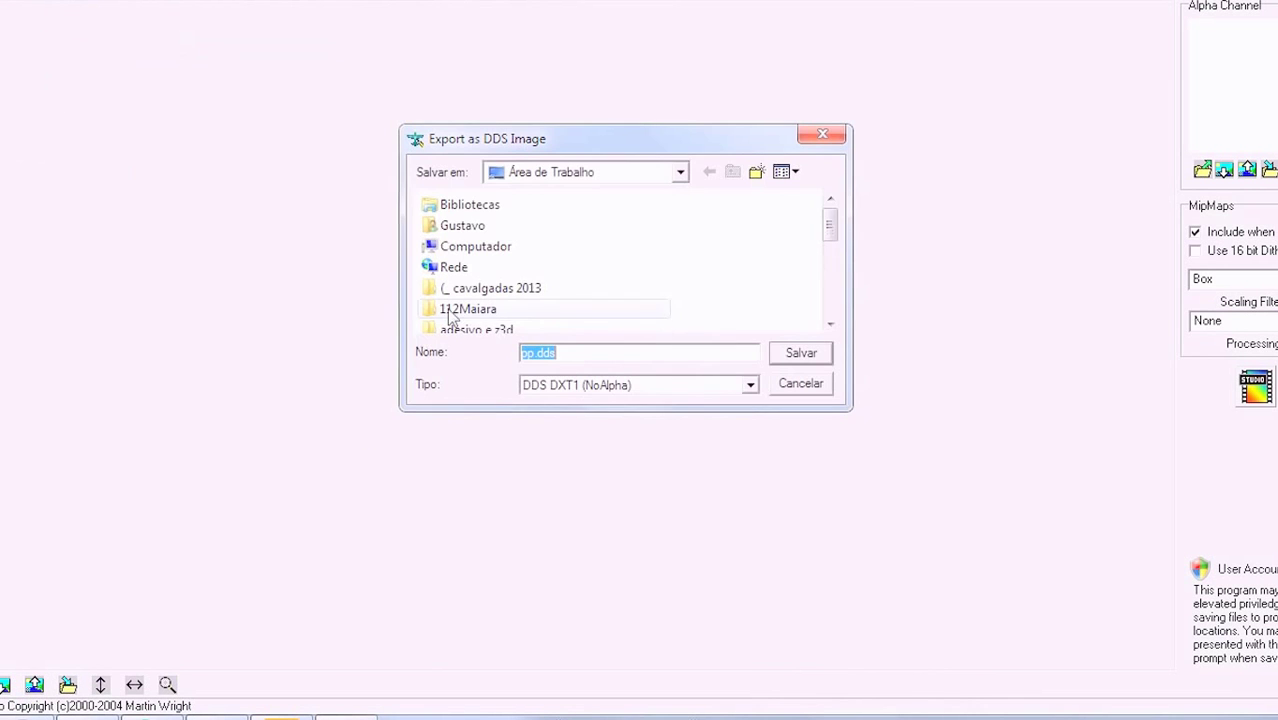
text(branc)
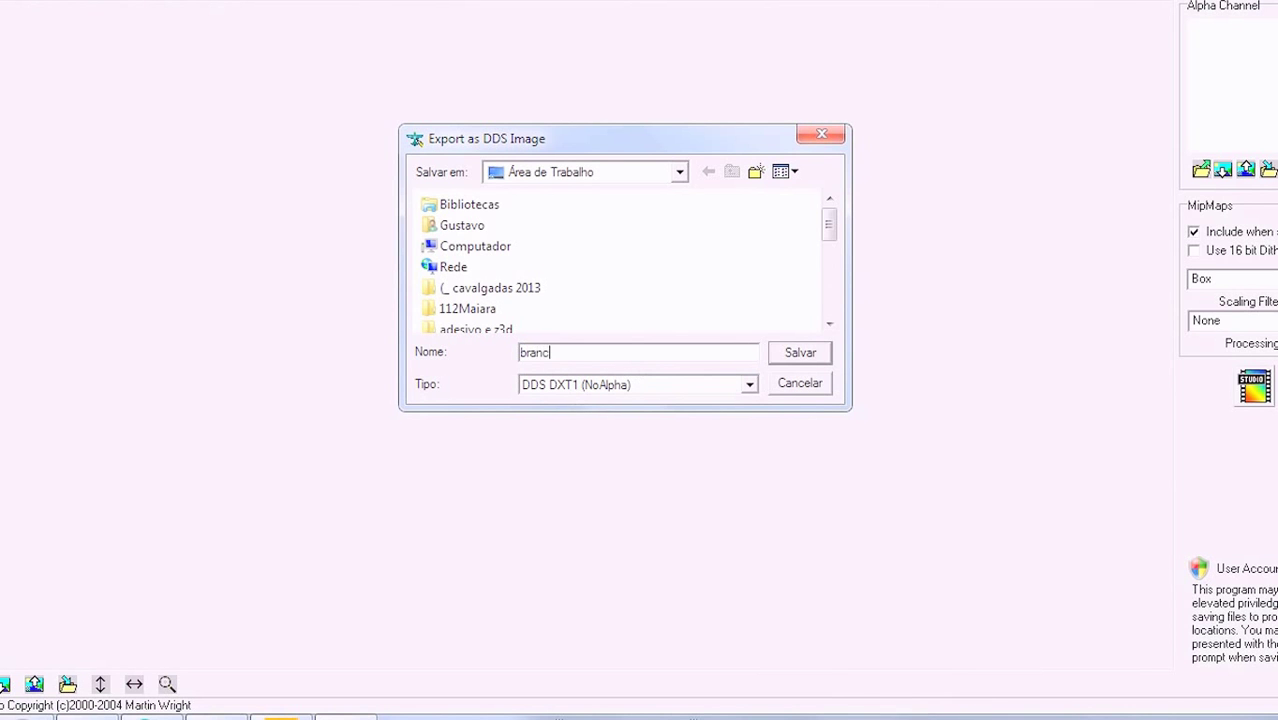
text(o.dds)
click(568, 388)
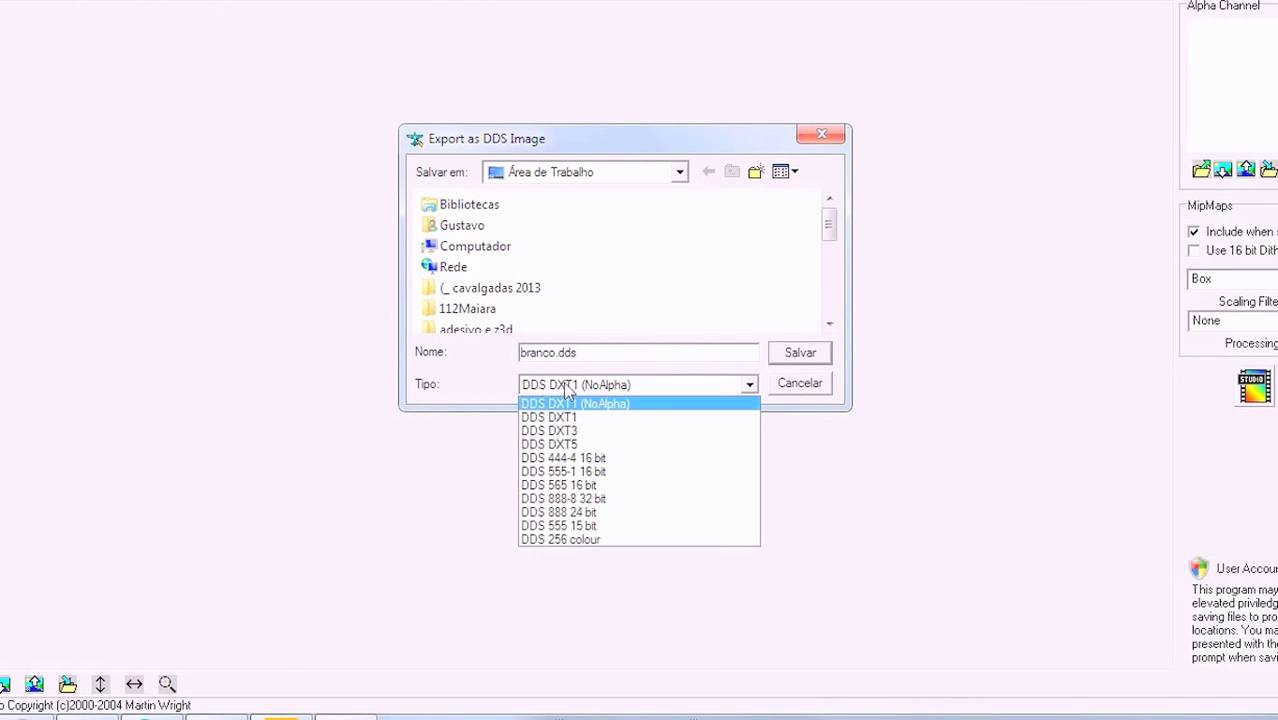
click(595, 443)
click(803, 354)
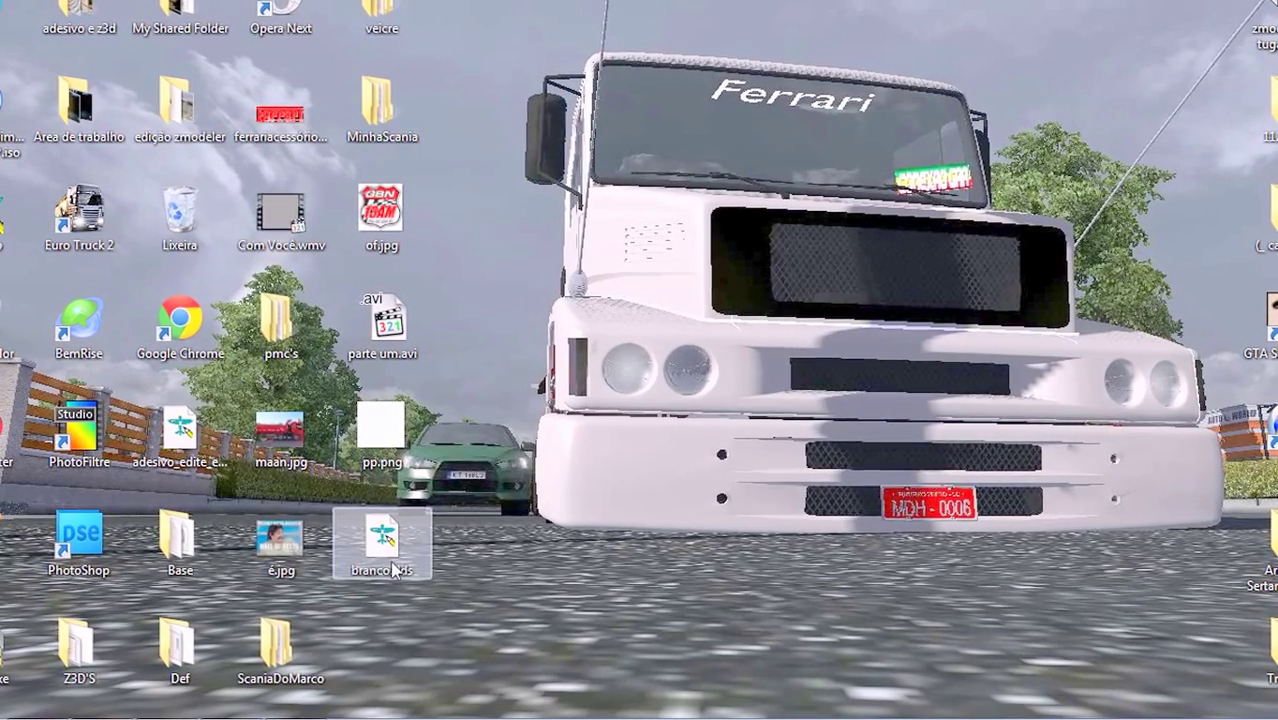
- Move branco.dds from the desktop into the scania_rcab_2009 truck folder
click(257, 718)
drag(503, 8, 863, 0)
drag(365, 536, 845, 325)
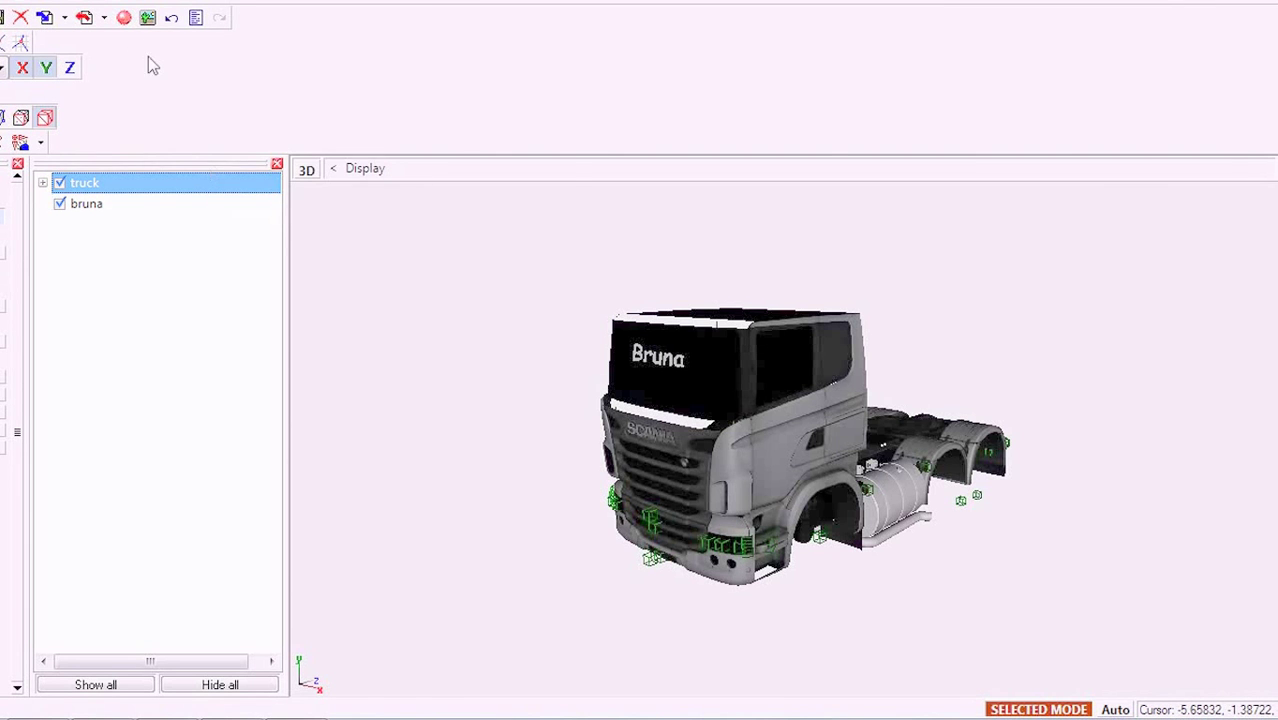
- Switch to ZModeler and create a new material named adesivo with alpha blending disabled
click(124, 19)
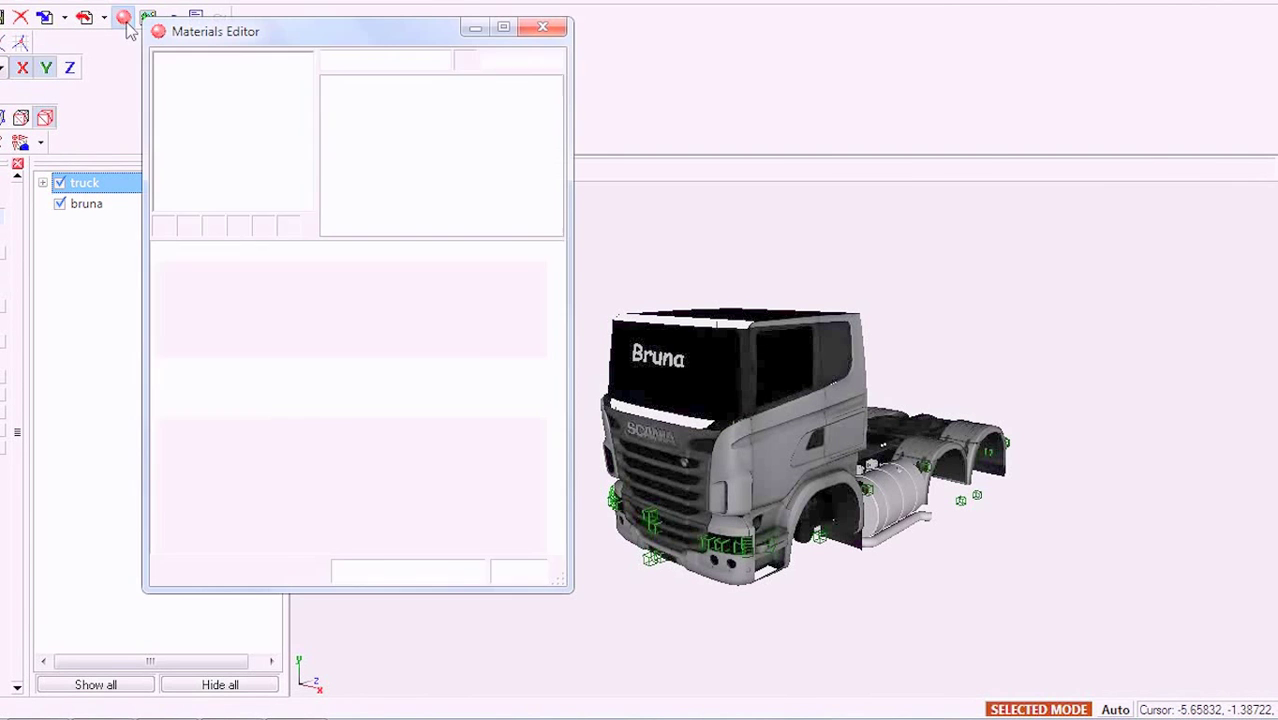
click(213, 225)
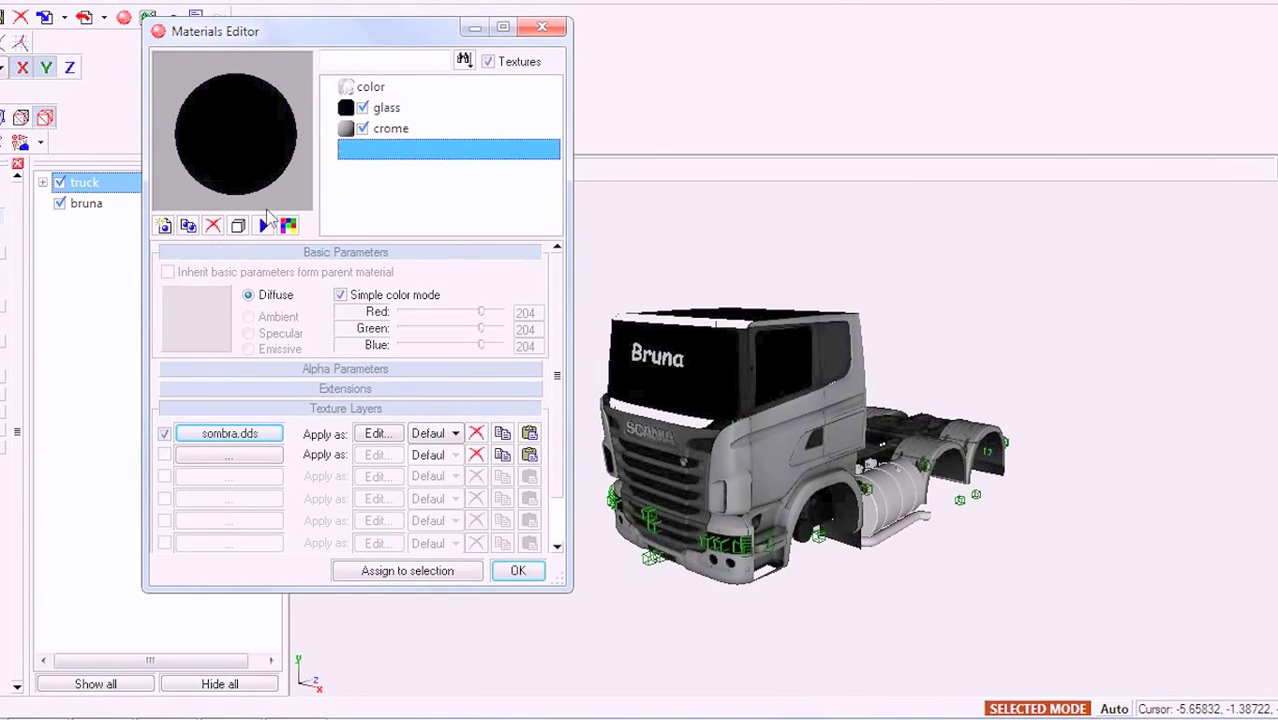
click(164, 225)
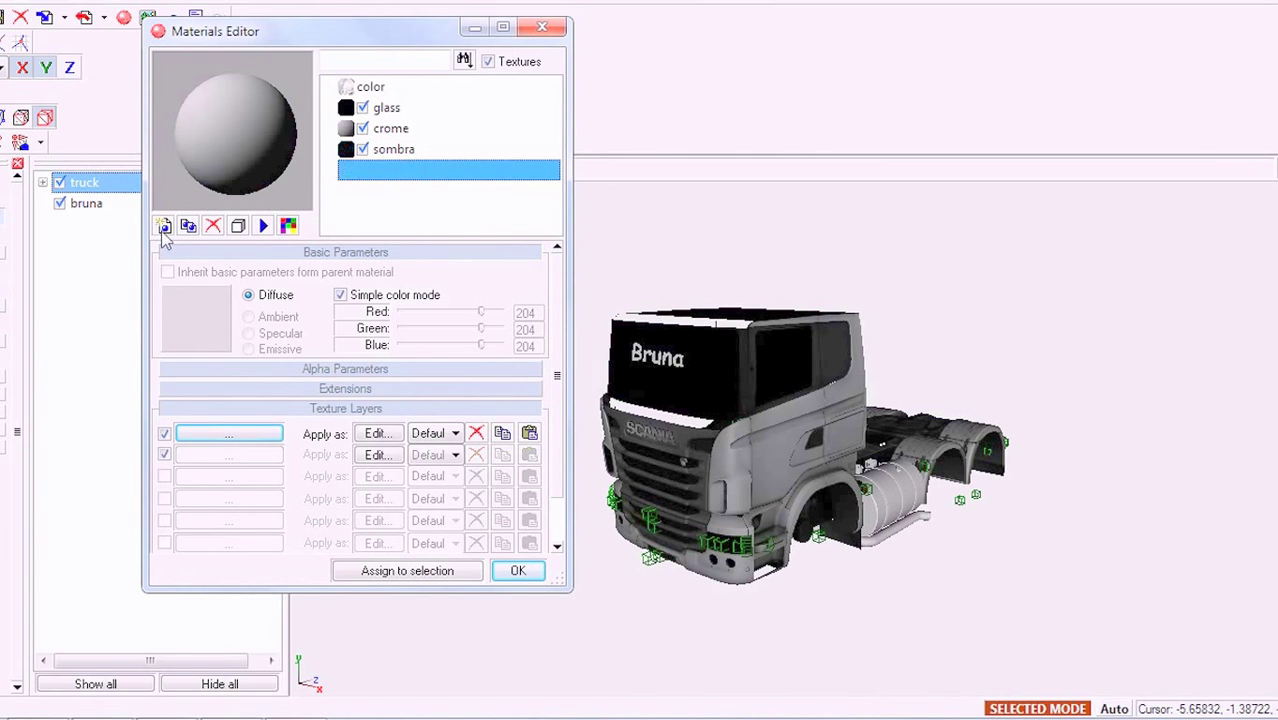
click(452, 172)
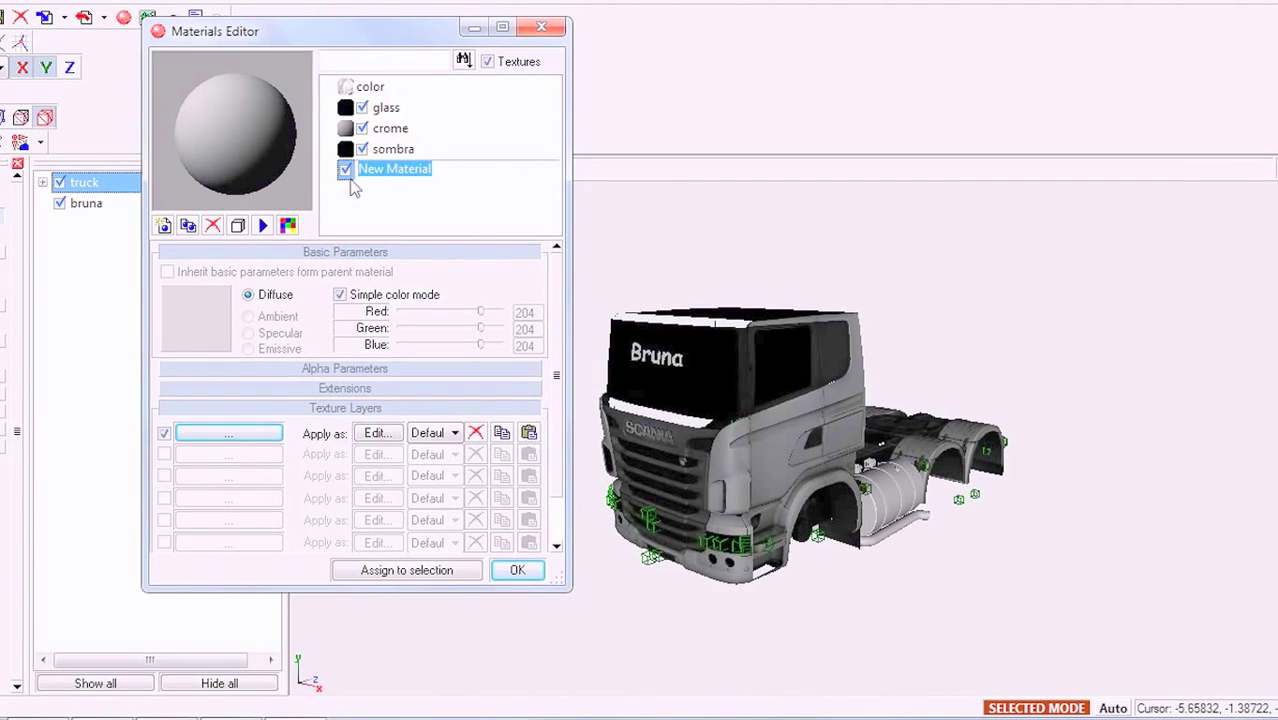
text(adesivo)
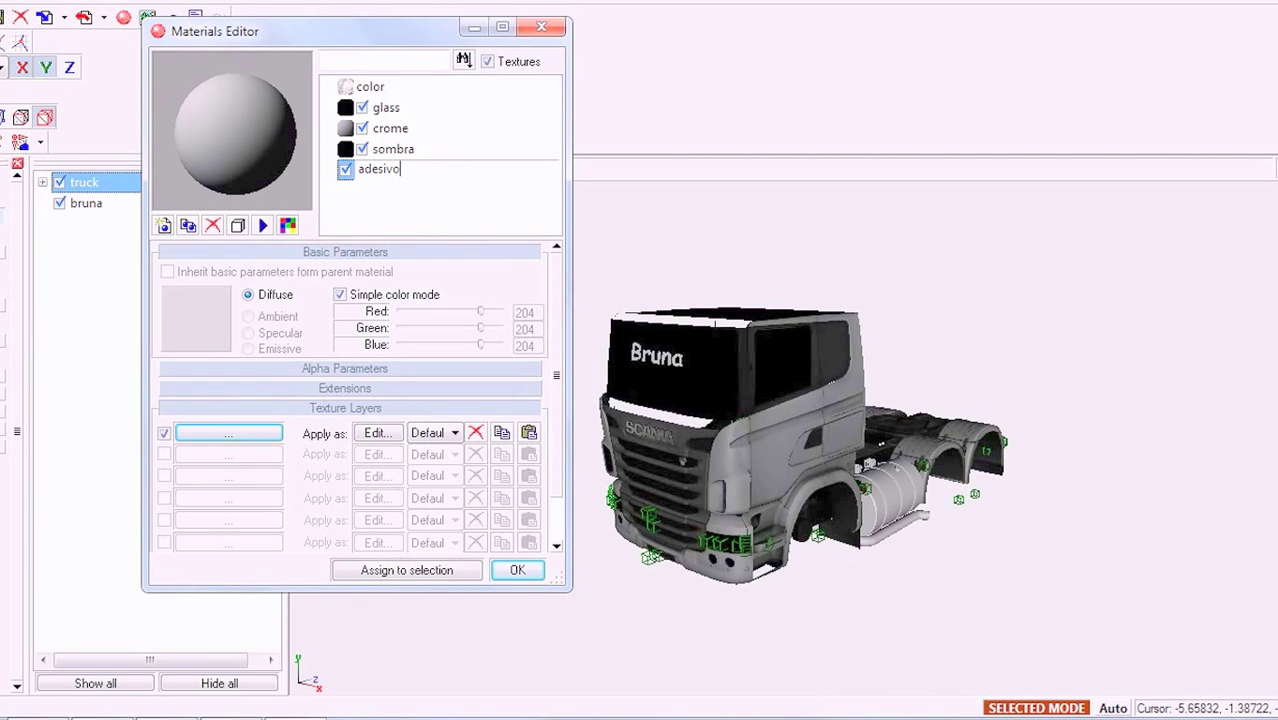
key(Return)
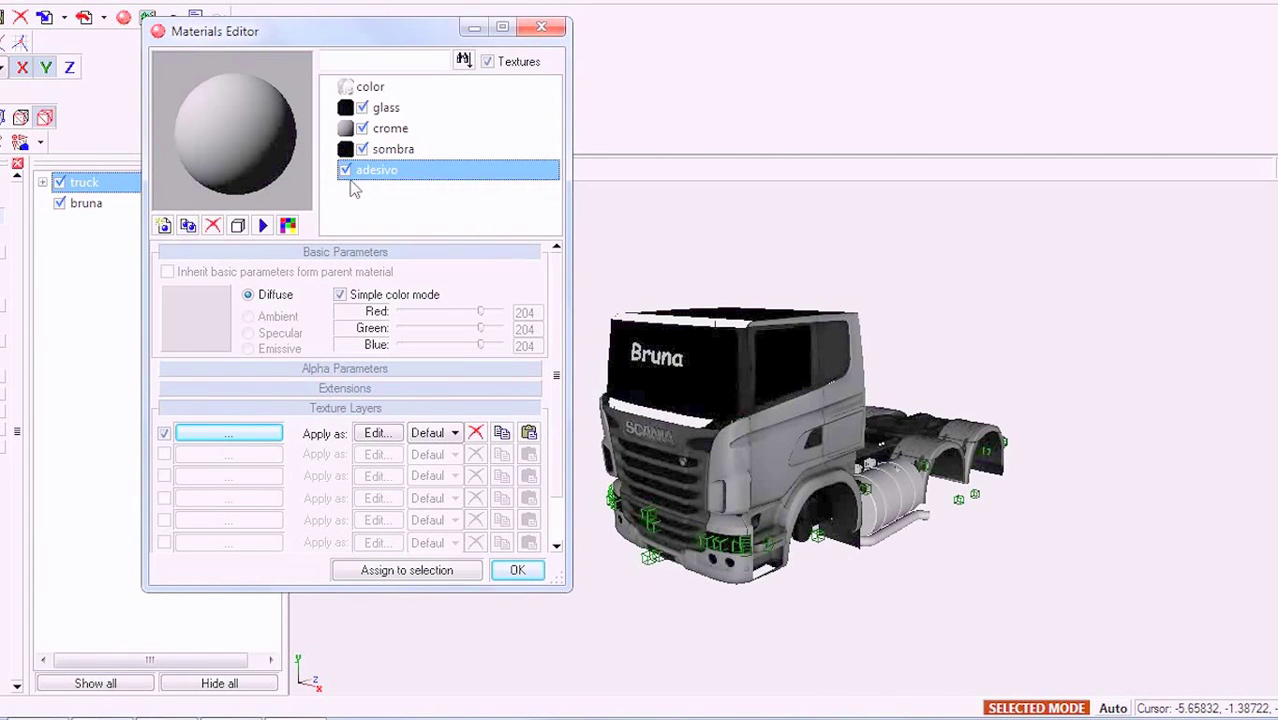
click(325, 369)
click(167, 420)
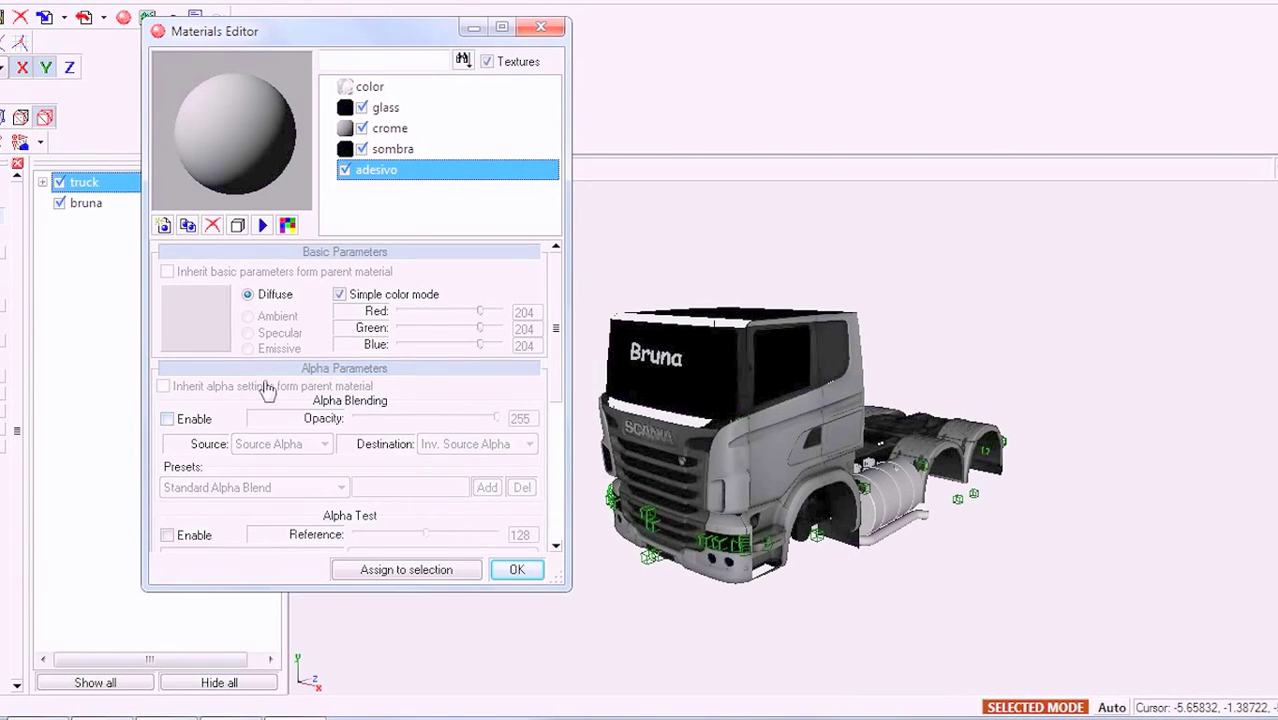
click(260, 370)
- Add branco.dds from the scania_rcab_2009 folder, show it as opaque, and use it as the adesivo material's first texture layer
click(228, 432)
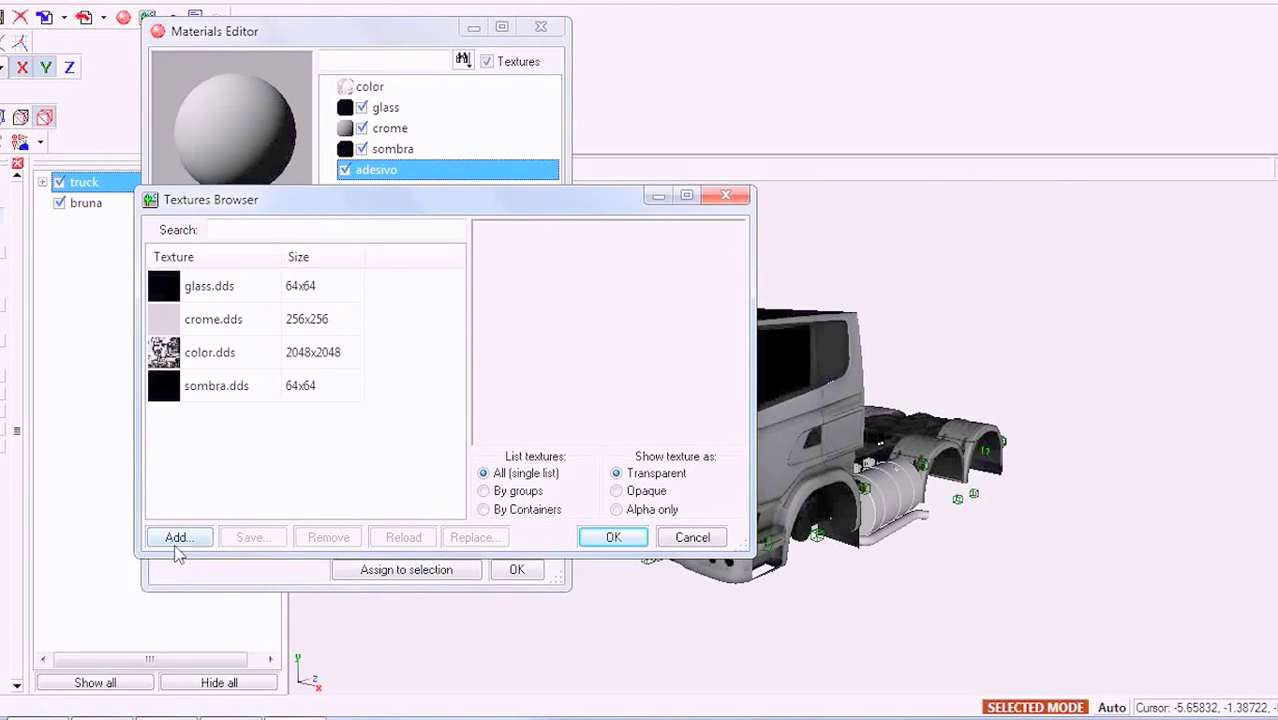
click(172, 540)
click(216, 345)
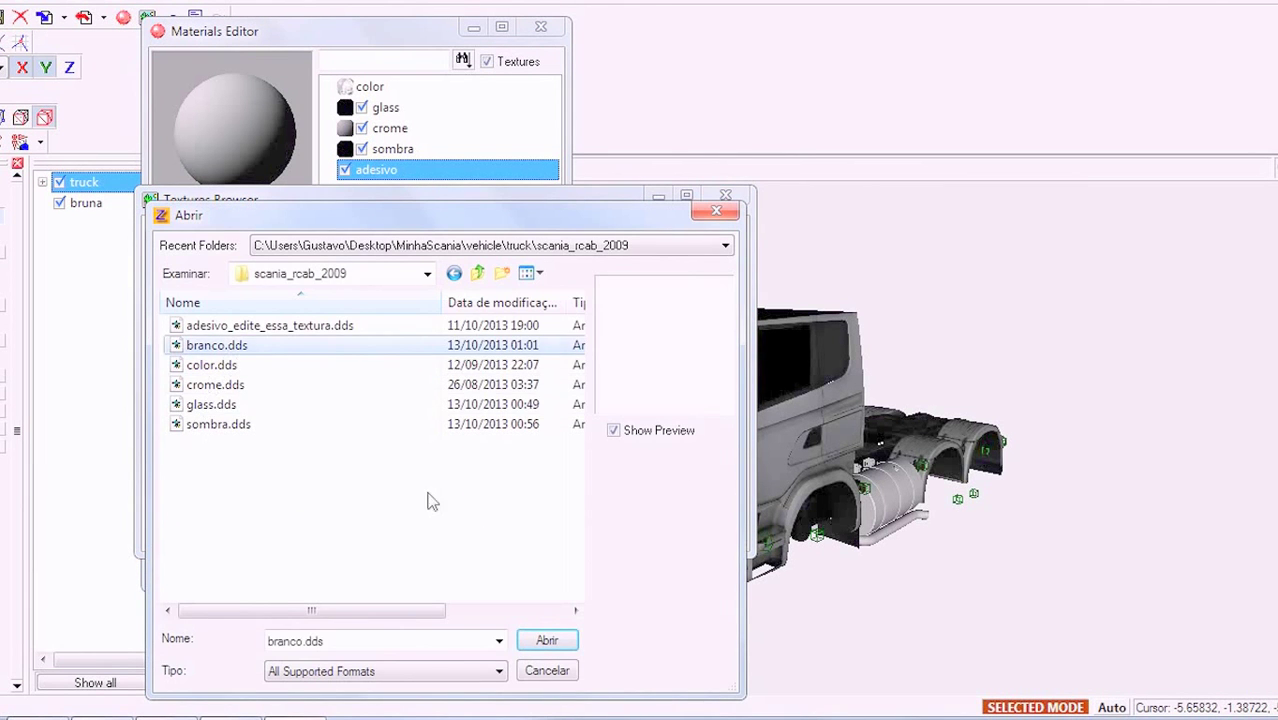
click(548, 640)
click(615, 490)
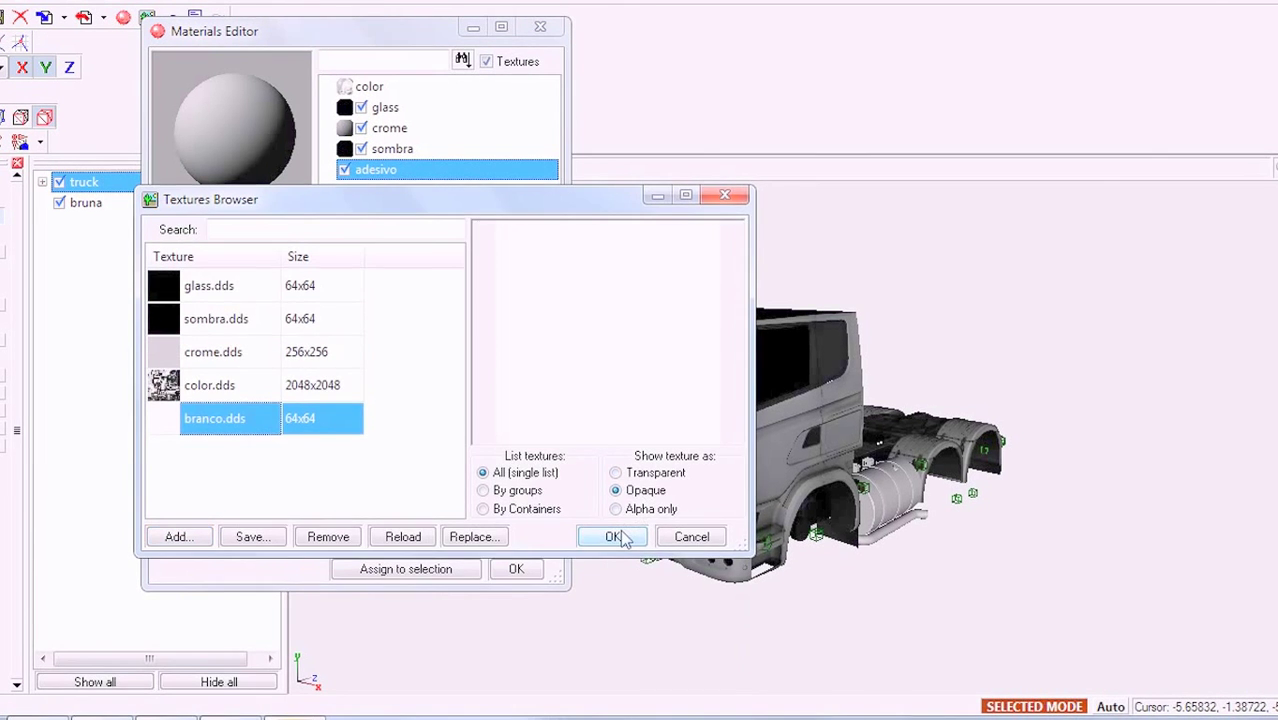
click(612, 537)
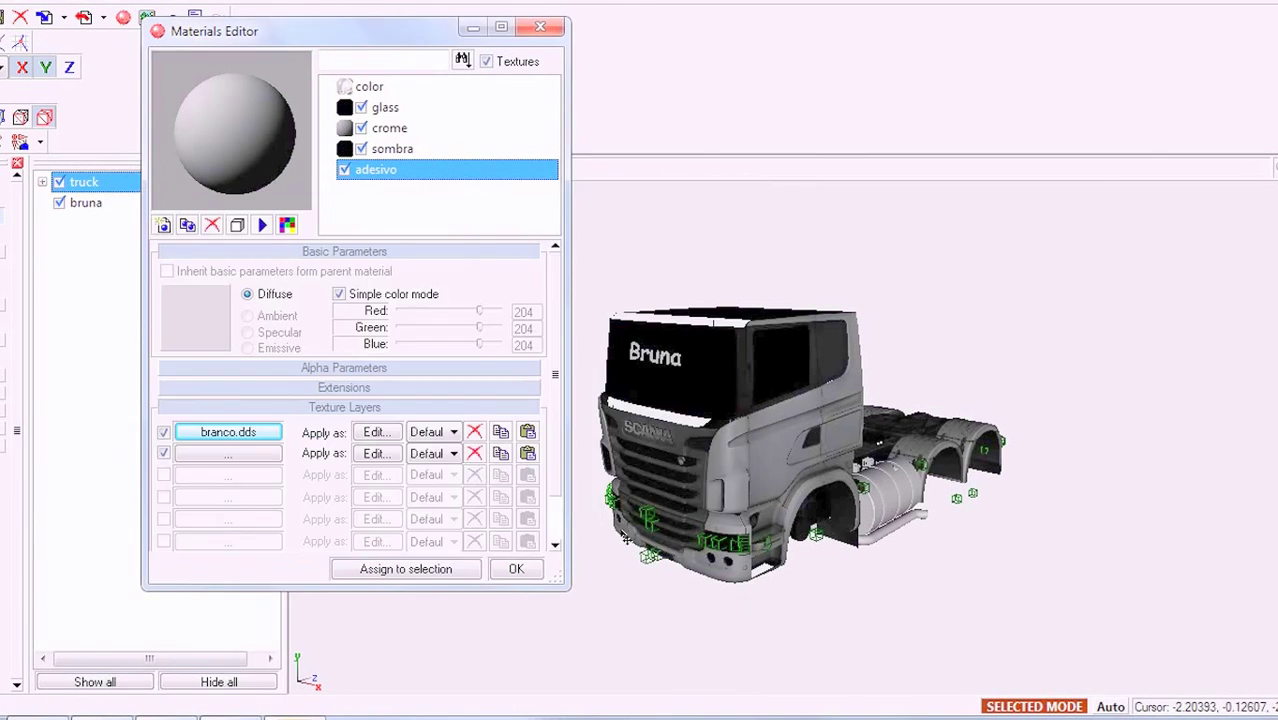
click(516, 569)
- Adjust the name lettering object's properties so it renders bright white on the windshield, and check it in 3D
click(75, 206)
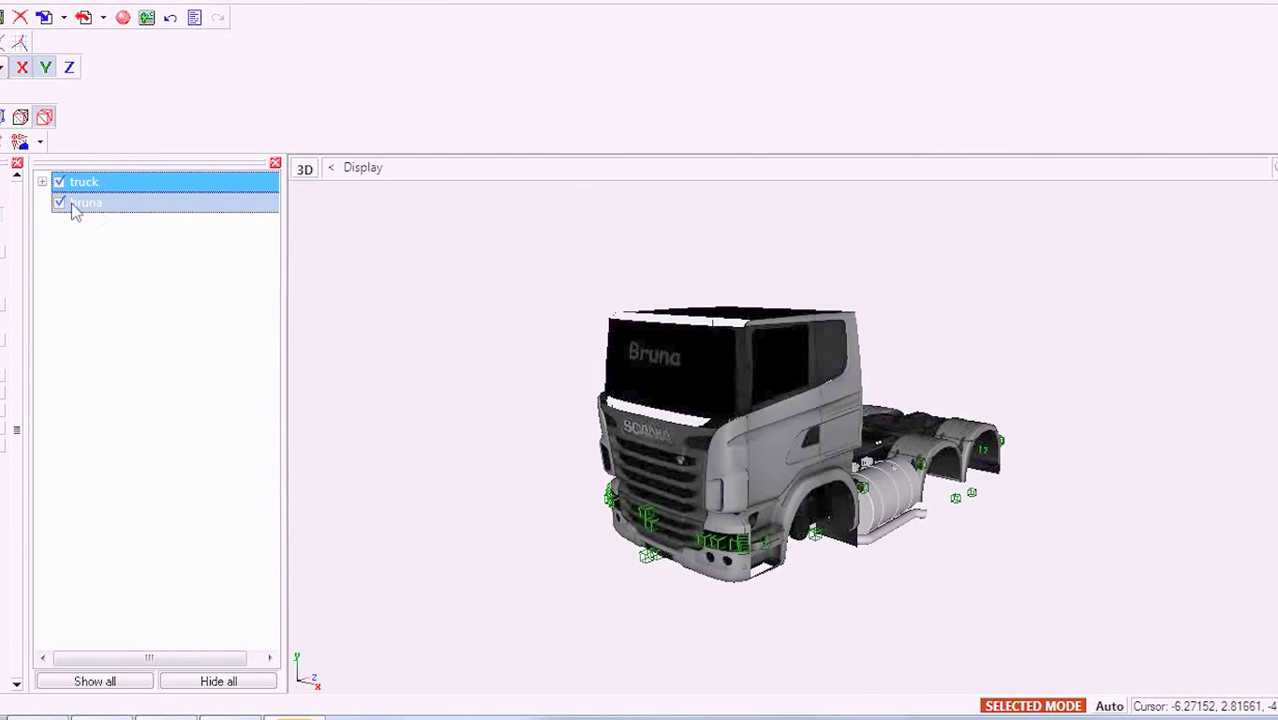
click(70, 208)
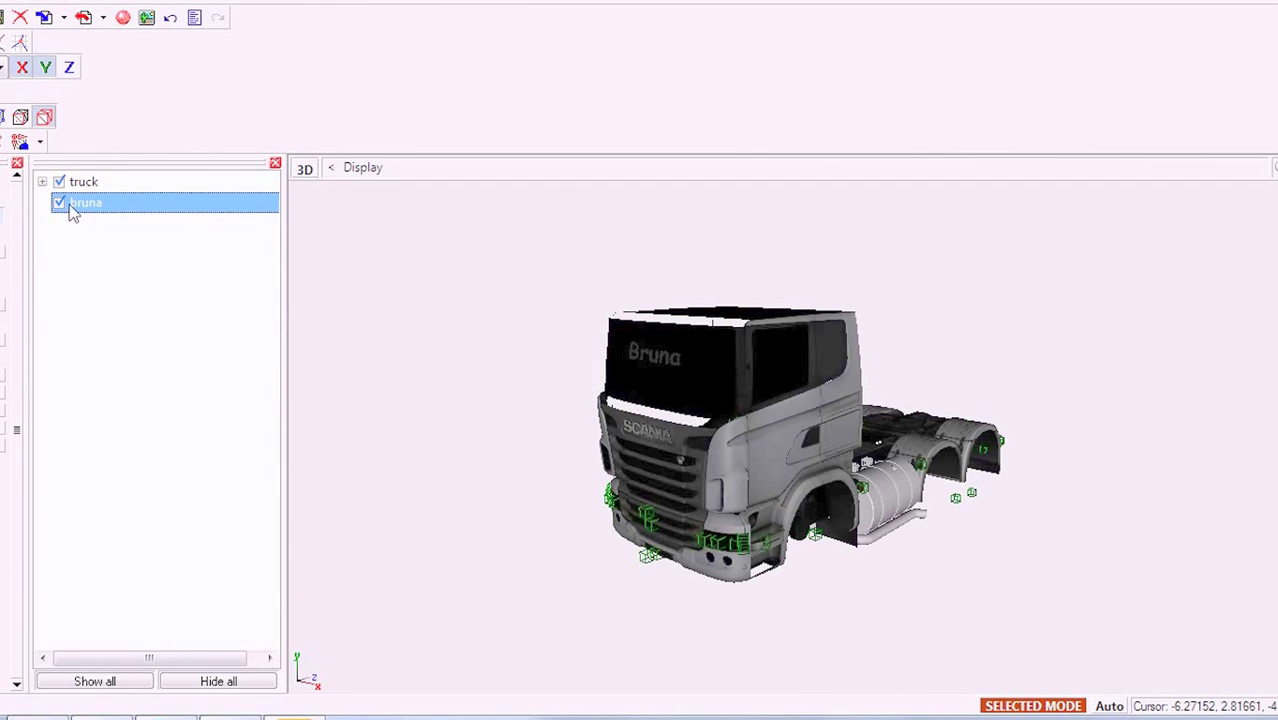
right_click(70, 207)
click(120, 260)
click(488, 416)
click(488, 414)
click(459, 525)
click(483, 593)
middle_drag(592, 471, 620, 350)
scroll(760, 377, up, 2)
scroll(620, 350, down, 2)
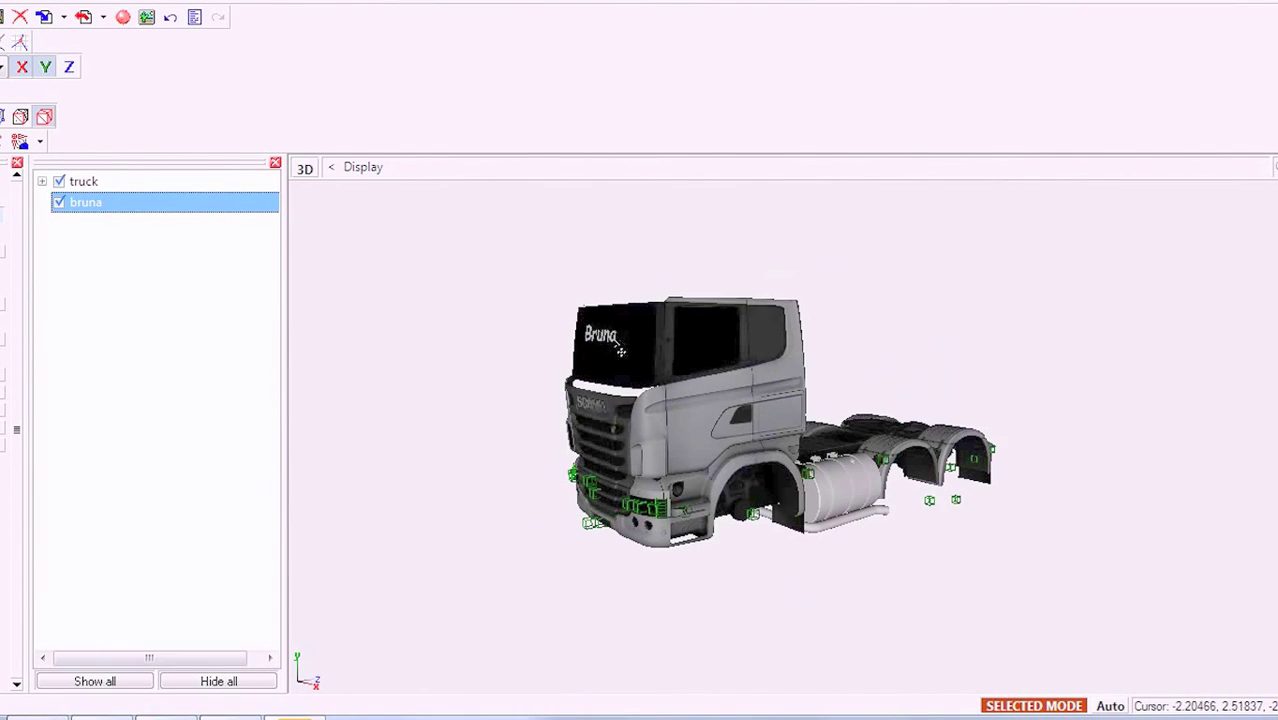
- Expand the truck hierarchy and make all its hidden cab and chassis groups visible, from cab_a through cab_eu
scroll(620, 350, down, 2)
click(83, 181)
click(42, 181)
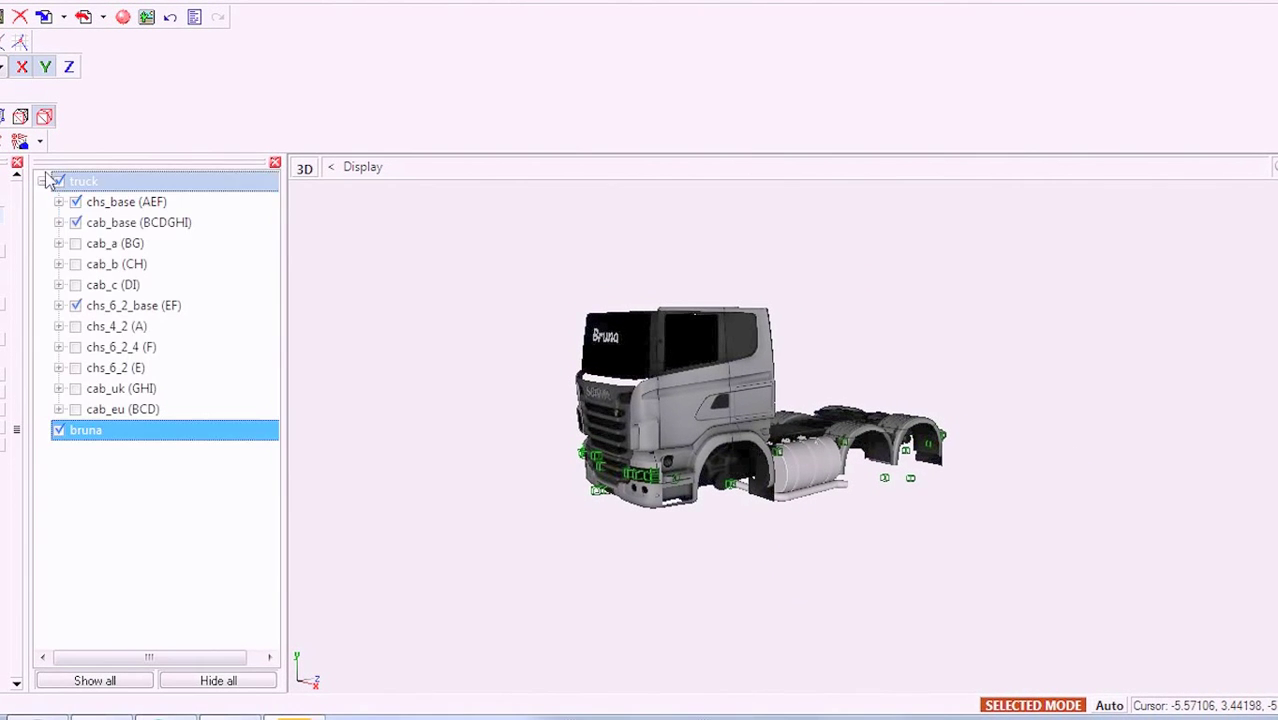
click(76, 243)
click(76, 264)
click(76, 285)
click(76, 326)
click(76, 347)
click(76, 368)
click(76, 388)
click(76, 409)
- Move the name lettering object into the cab_base (BCDGHI) group as its child
click(78, 432)
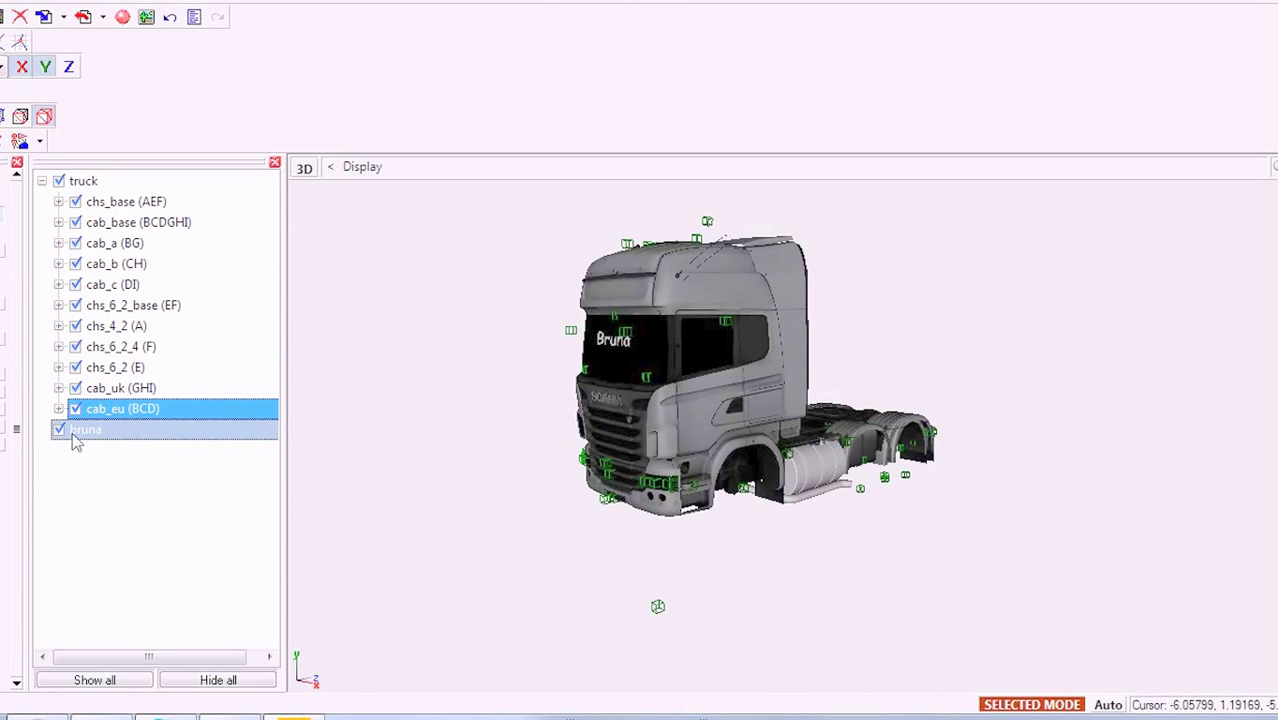
click(62, 435)
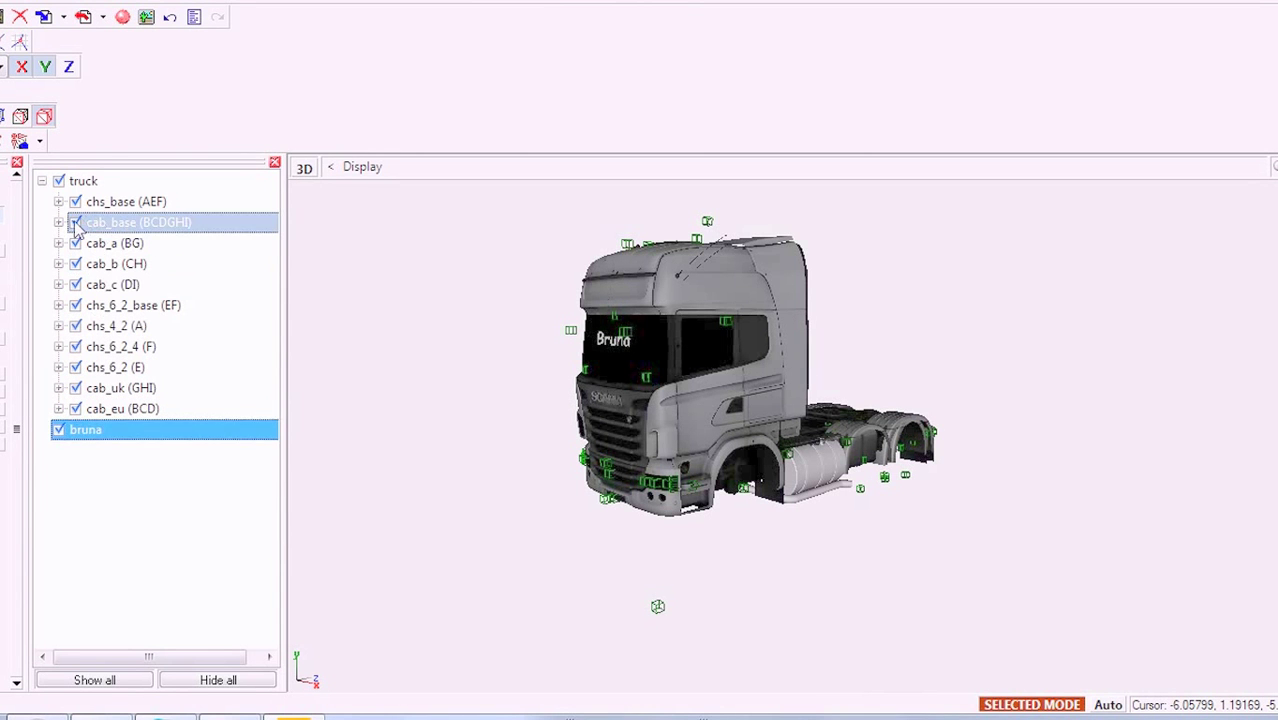
click(78, 224)
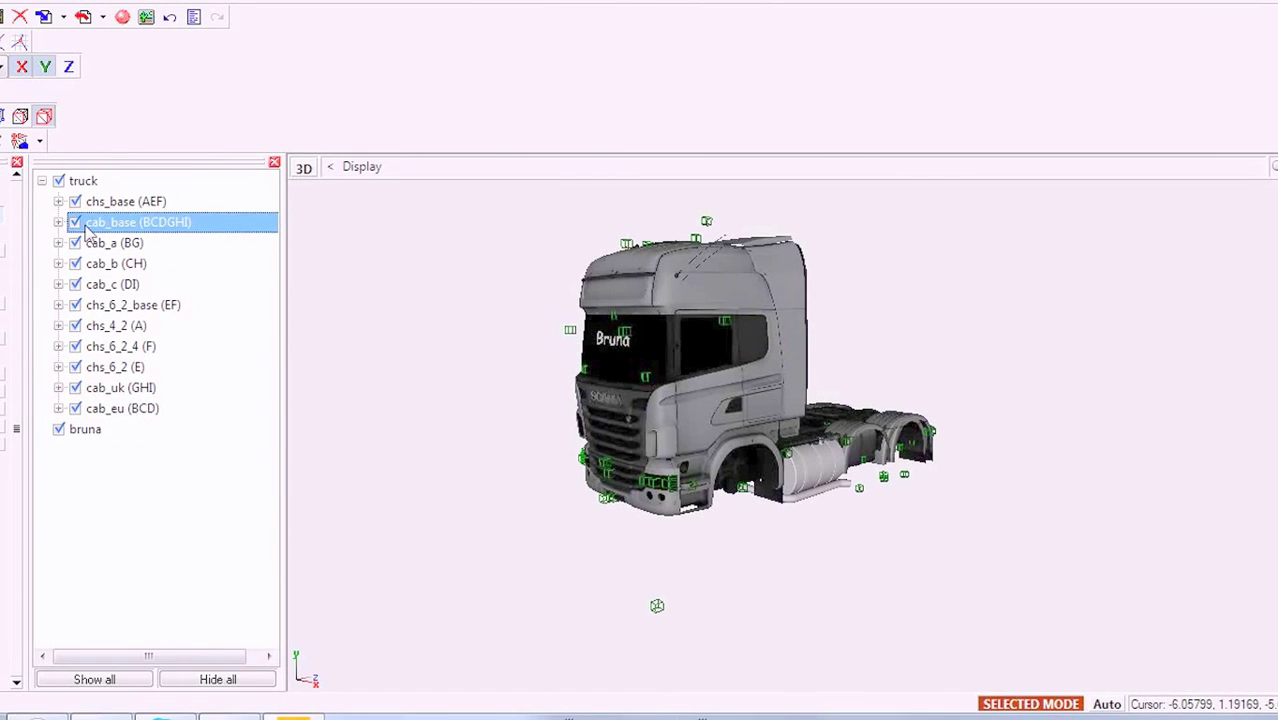
drag(97, 441, 134, 240)
click(79, 225)
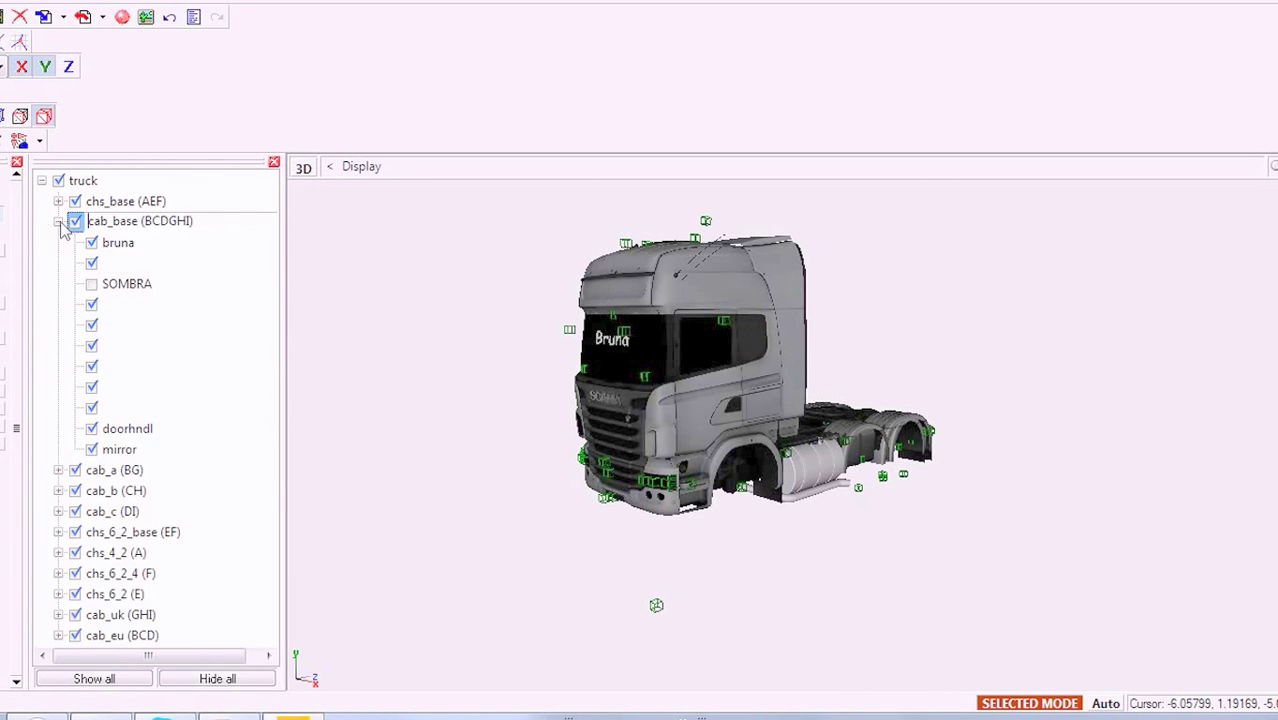
click(58, 221)
- Hide every cab and chassis group of the truck except chs_base (AEF)
click(75, 408)
click(75, 387)
click(75, 367)
click(75, 346)
click(75, 325)
click(75, 304)
click(75, 284)
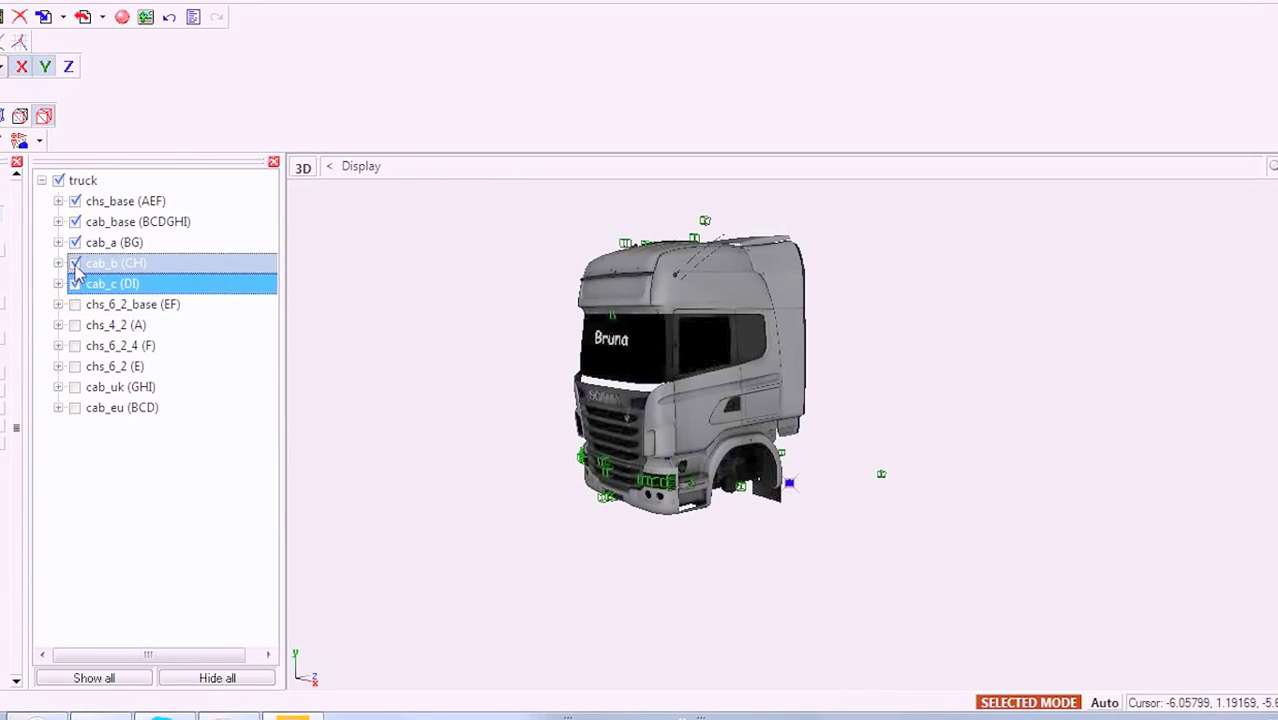
click(75, 263)
click(75, 242)
click(75, 221)
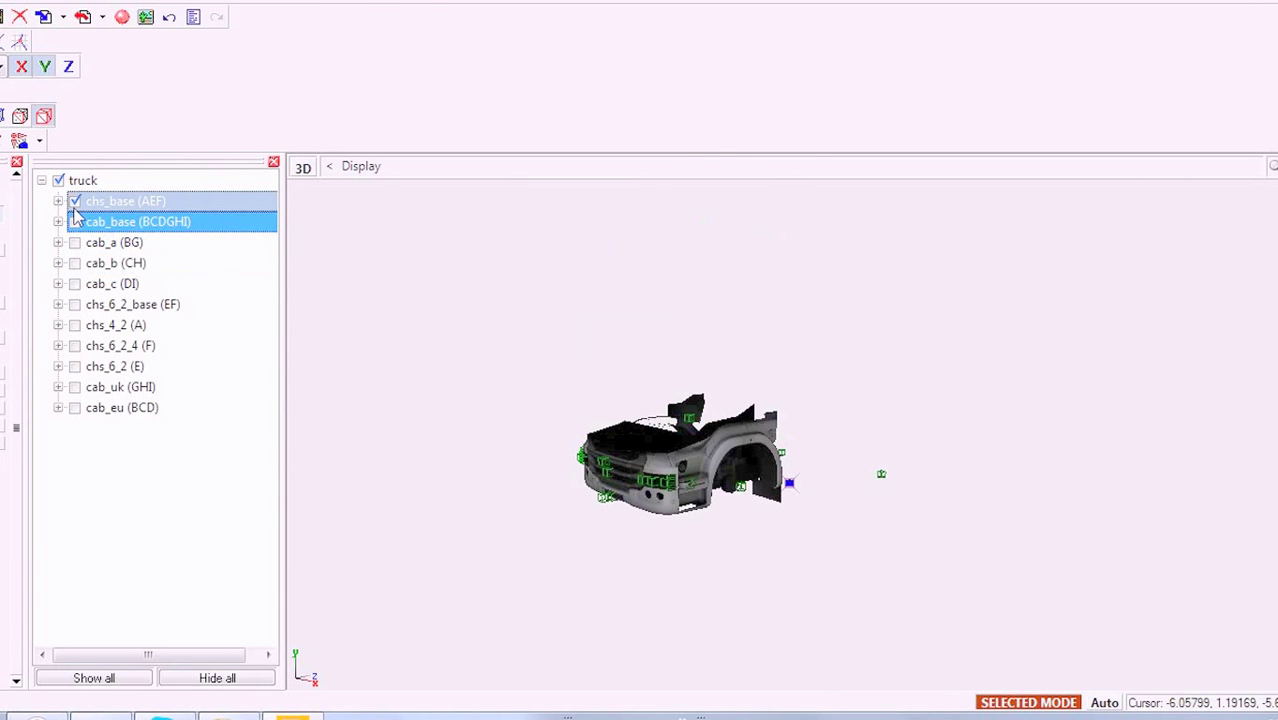
- Identify the painted body part among the unnamed children of chs_base by toggling their visibility, and rename it cor
click(58, 201)
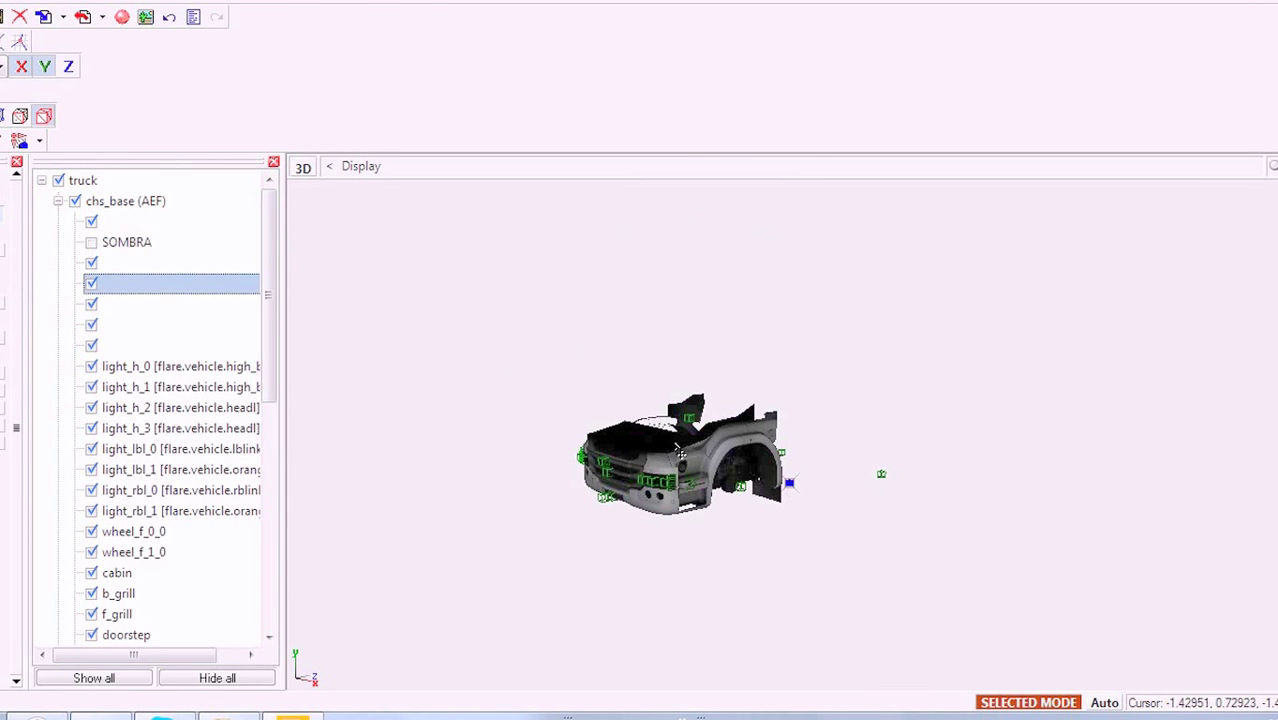
scroll(679, 453, up, 5)
click(92, 221)
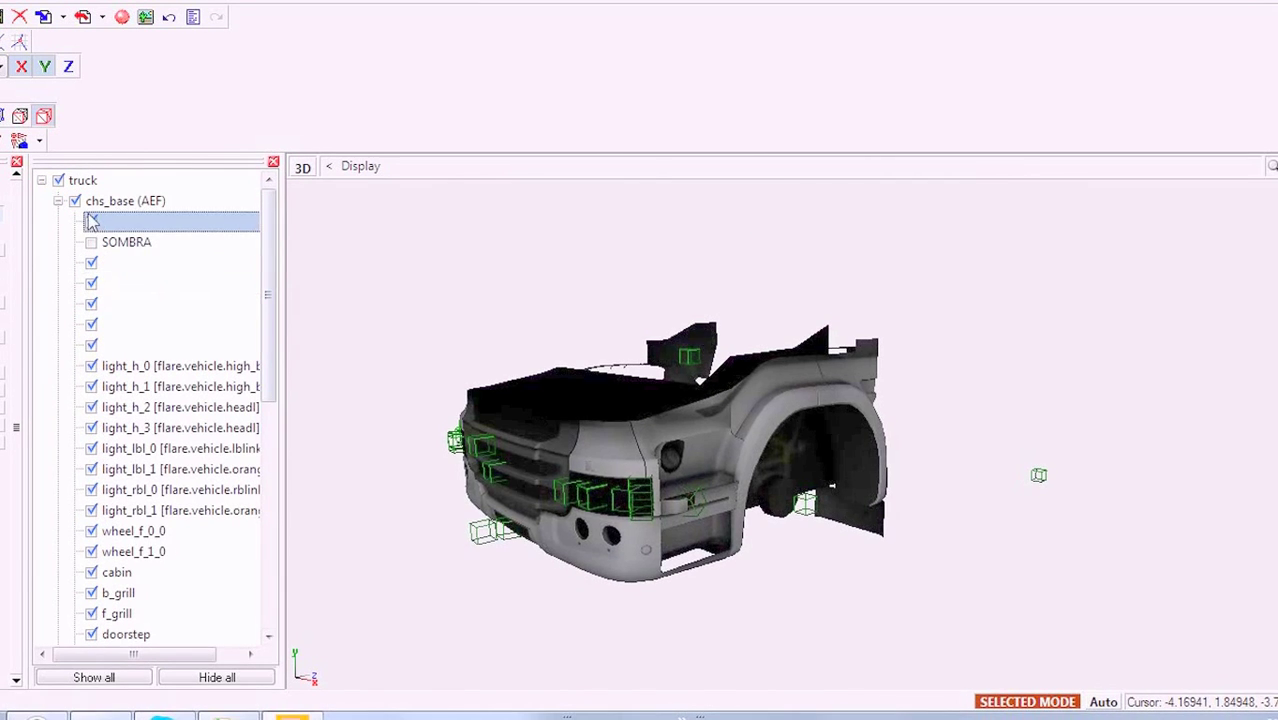
click(92, 221)
click(108, 264)
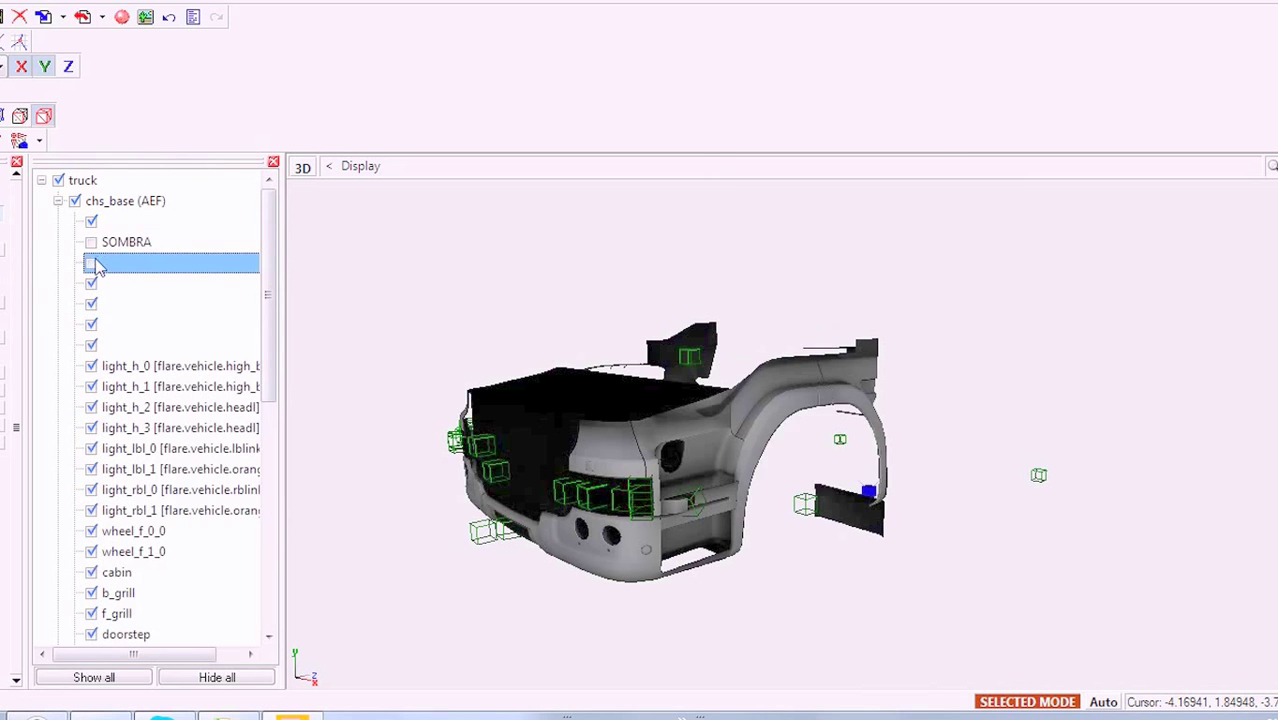
click(94, 284)
click(93, 304)
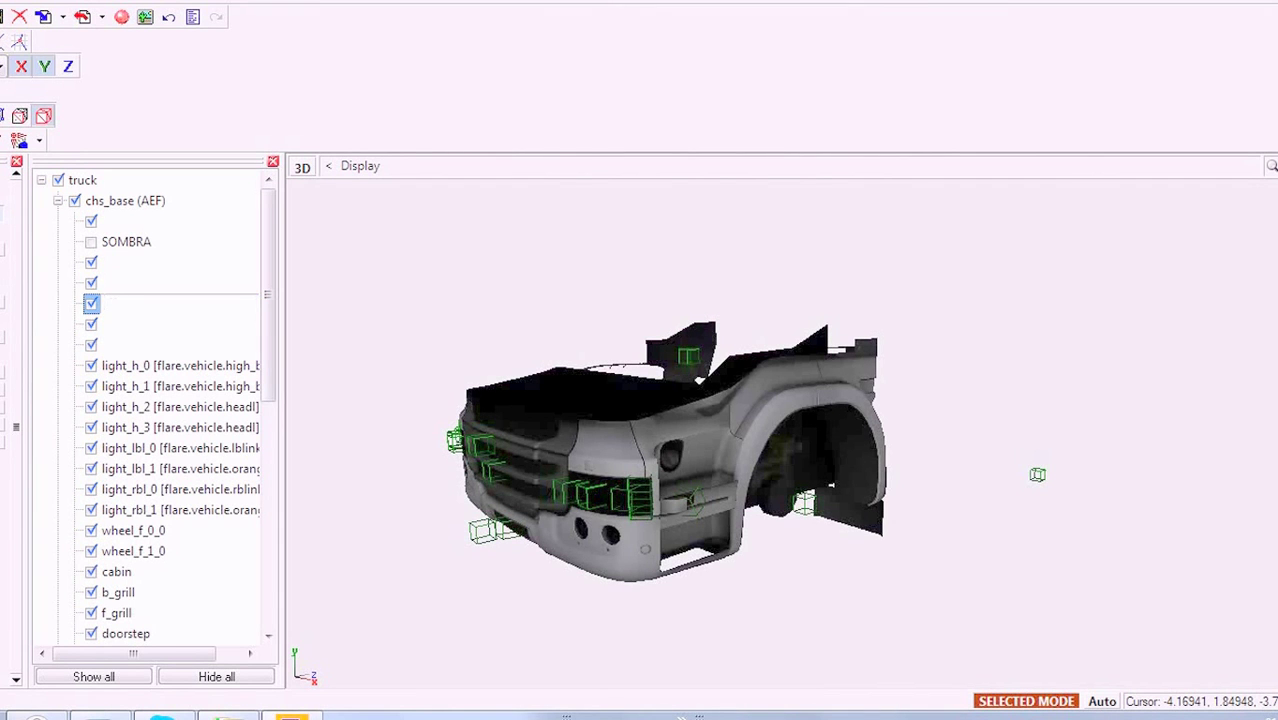
click(125, 200)
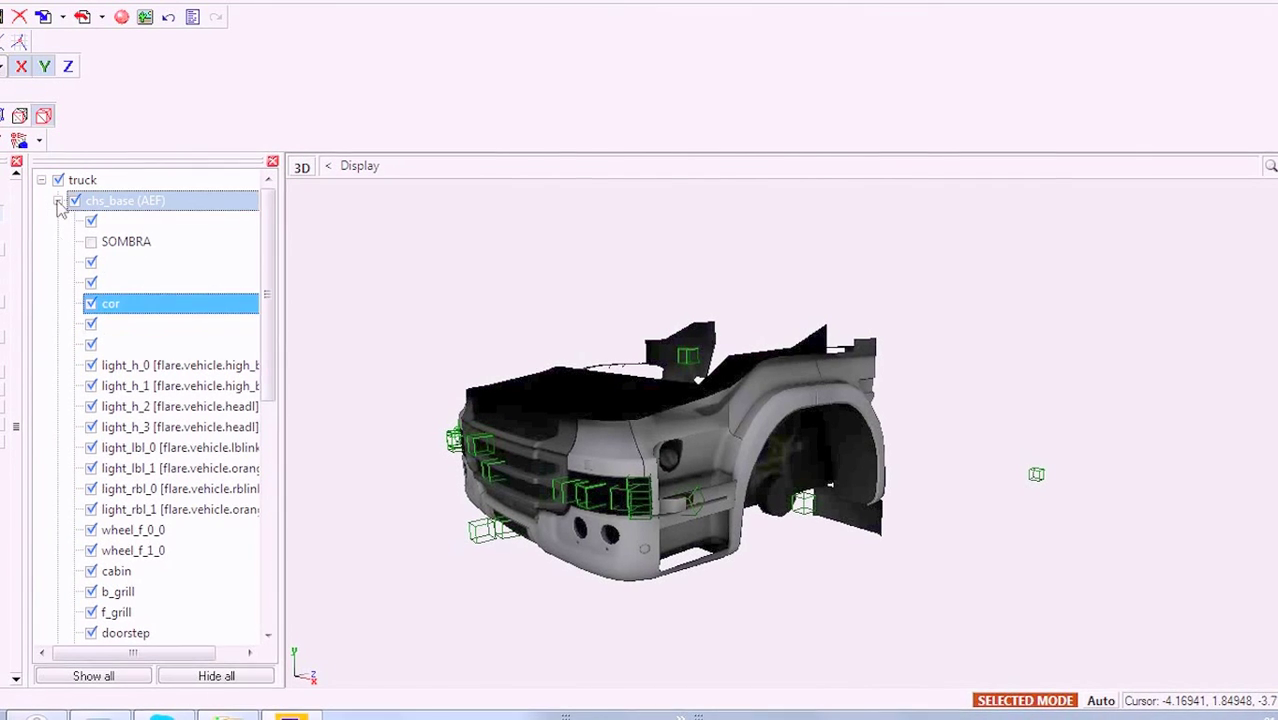
- Show cab_base instead of chs_base, find its painted body part below SOMBRA, and rename that part cor
click(58, 200)
click(74, 200)
click(74, 221)
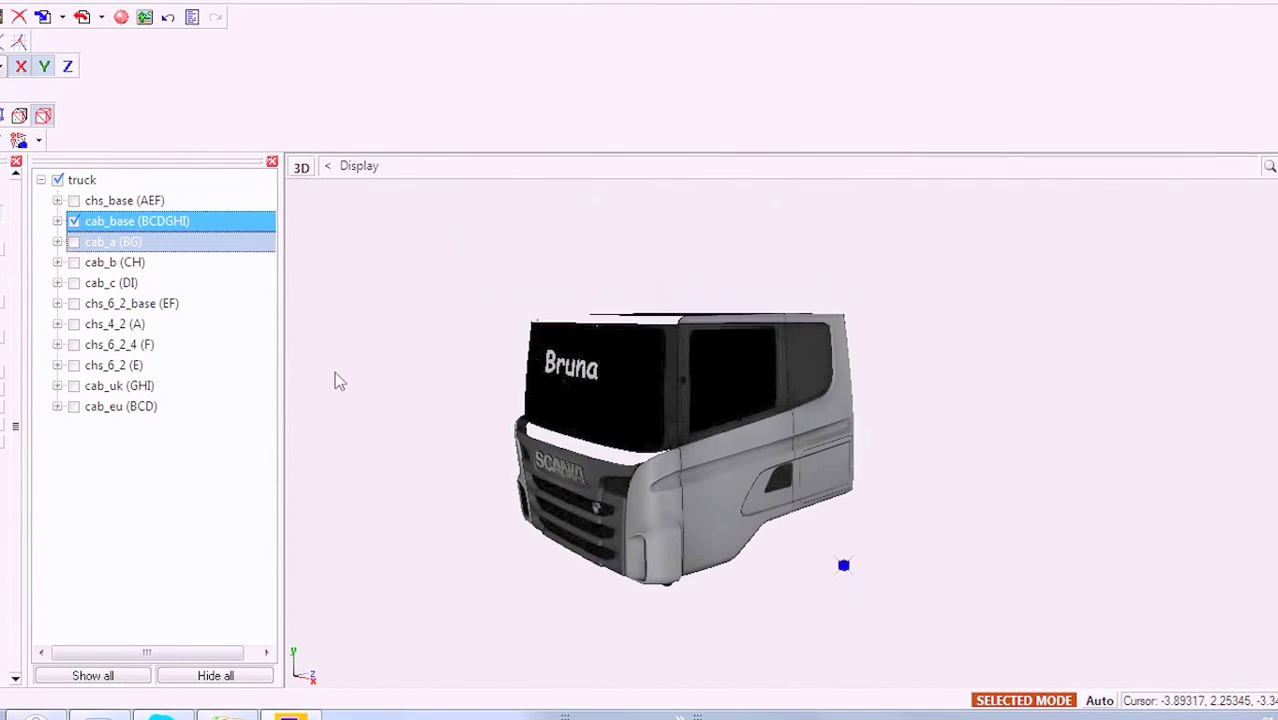
click(57, 221)
click(105, 242)
click(96, 263)
click(90, 303)
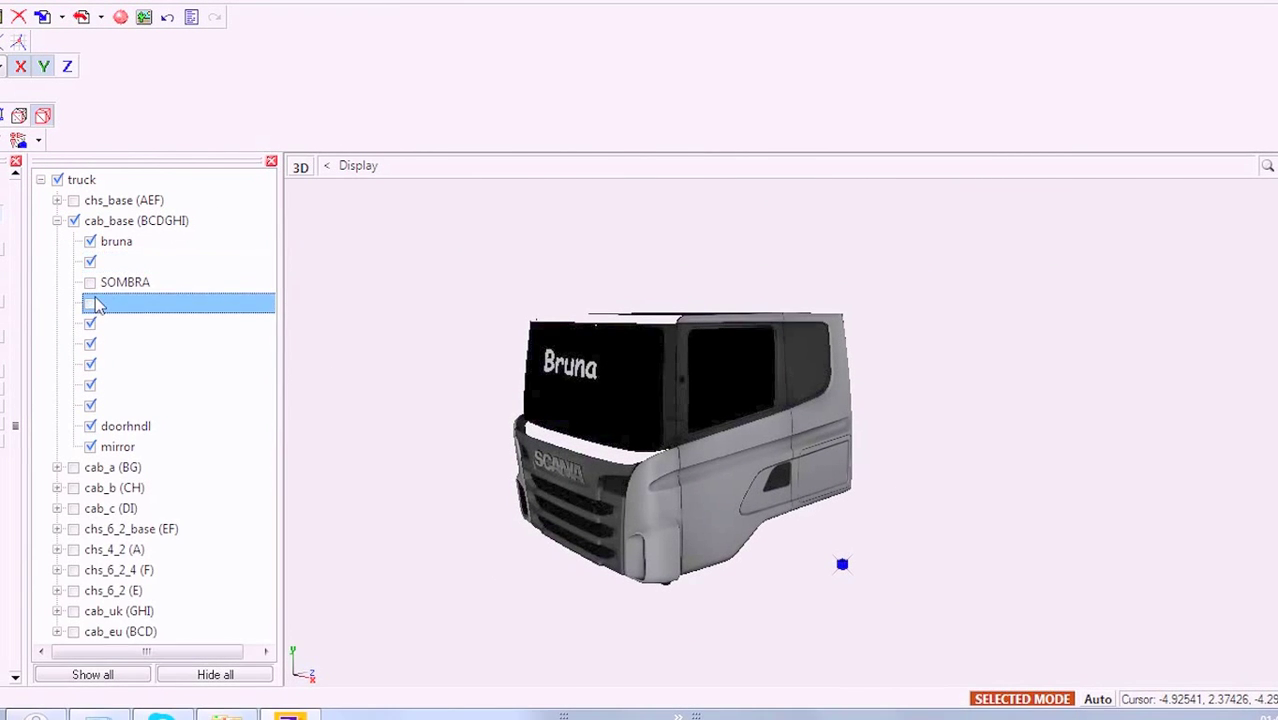
click(90, 323)
click(90, 324)
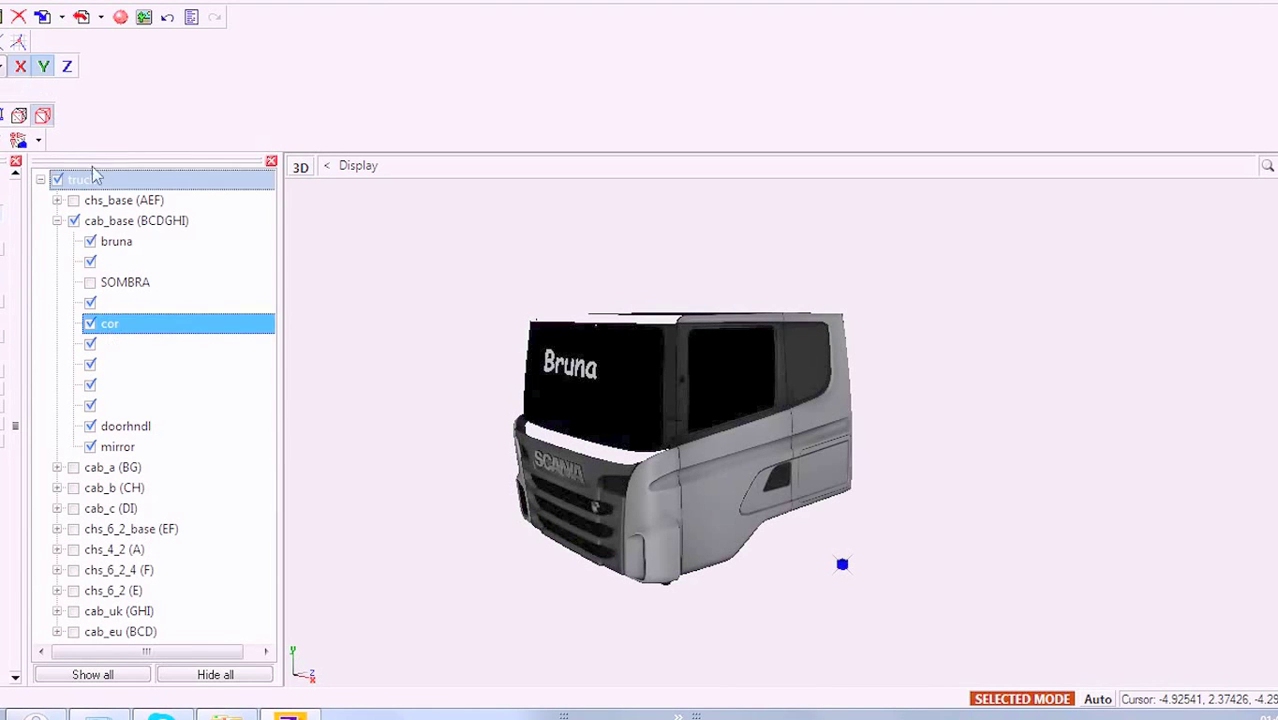
- Show only cab_a, find its painted roof and side panels by toggling the unnamed parts, and rename that part cor
click(57, 221)
click(73, 241)
click(57, 241)
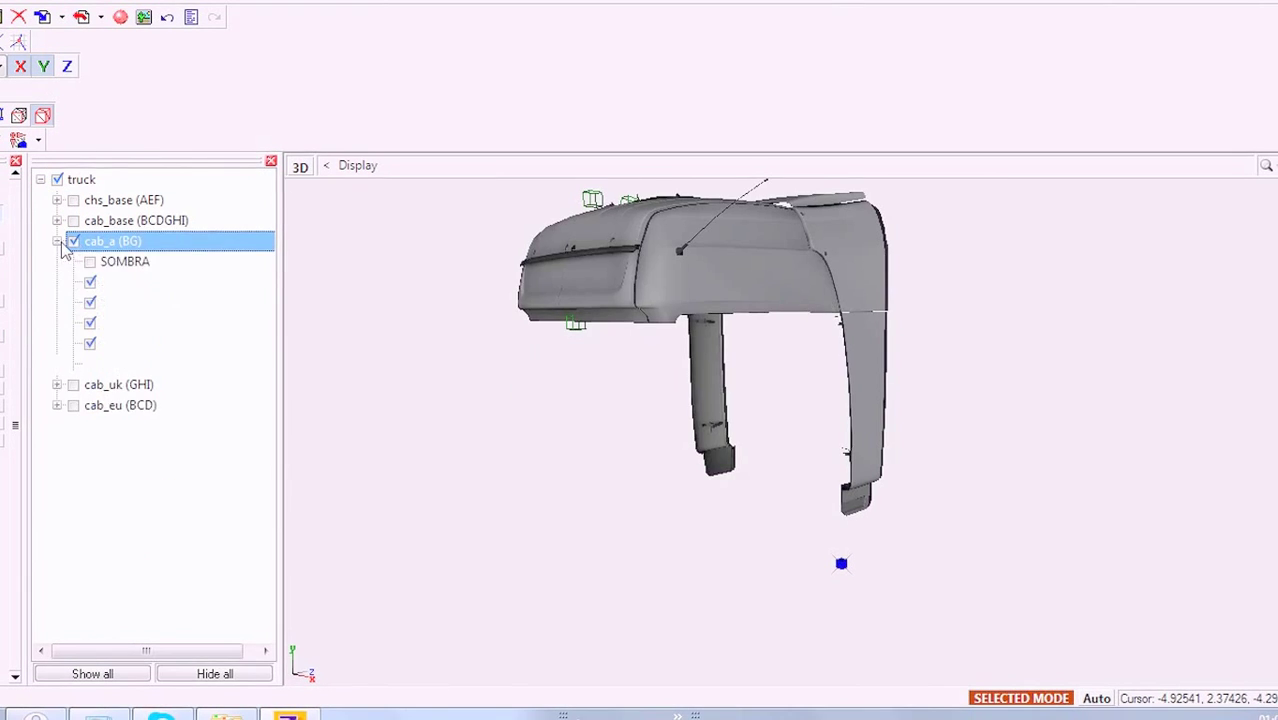
click(90, 282)
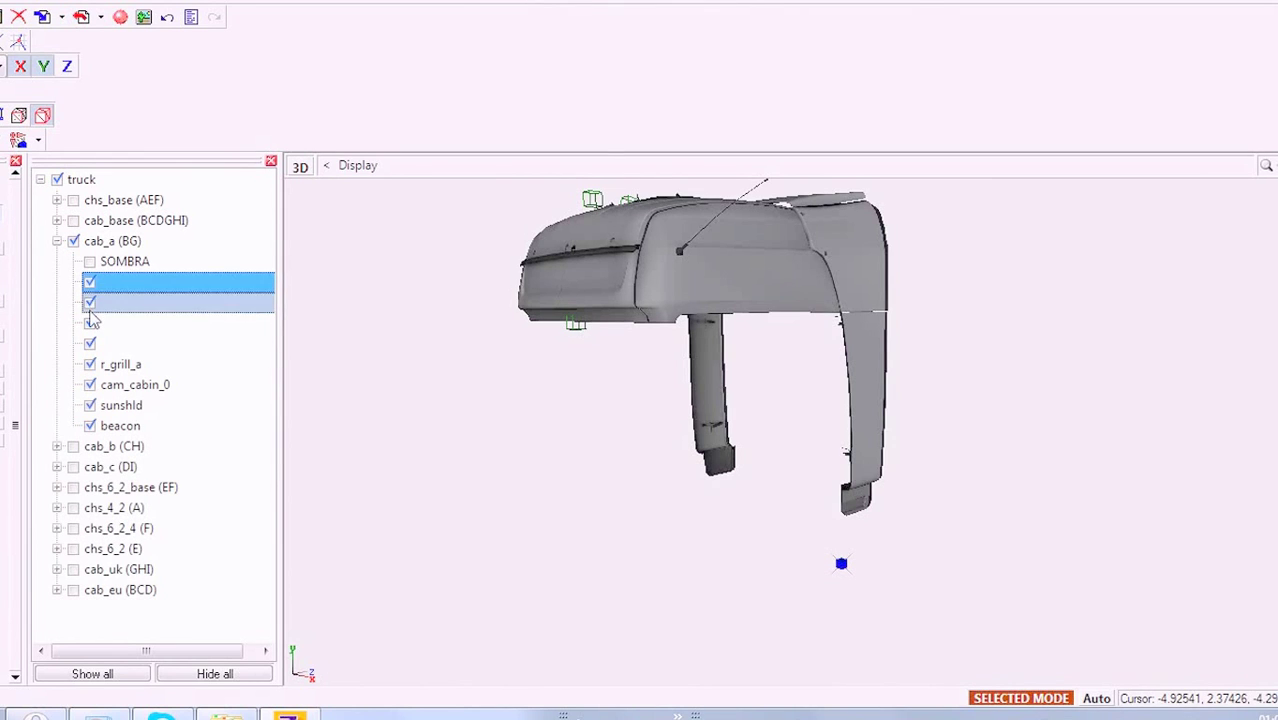
click(90, 323)
click(92, 344)
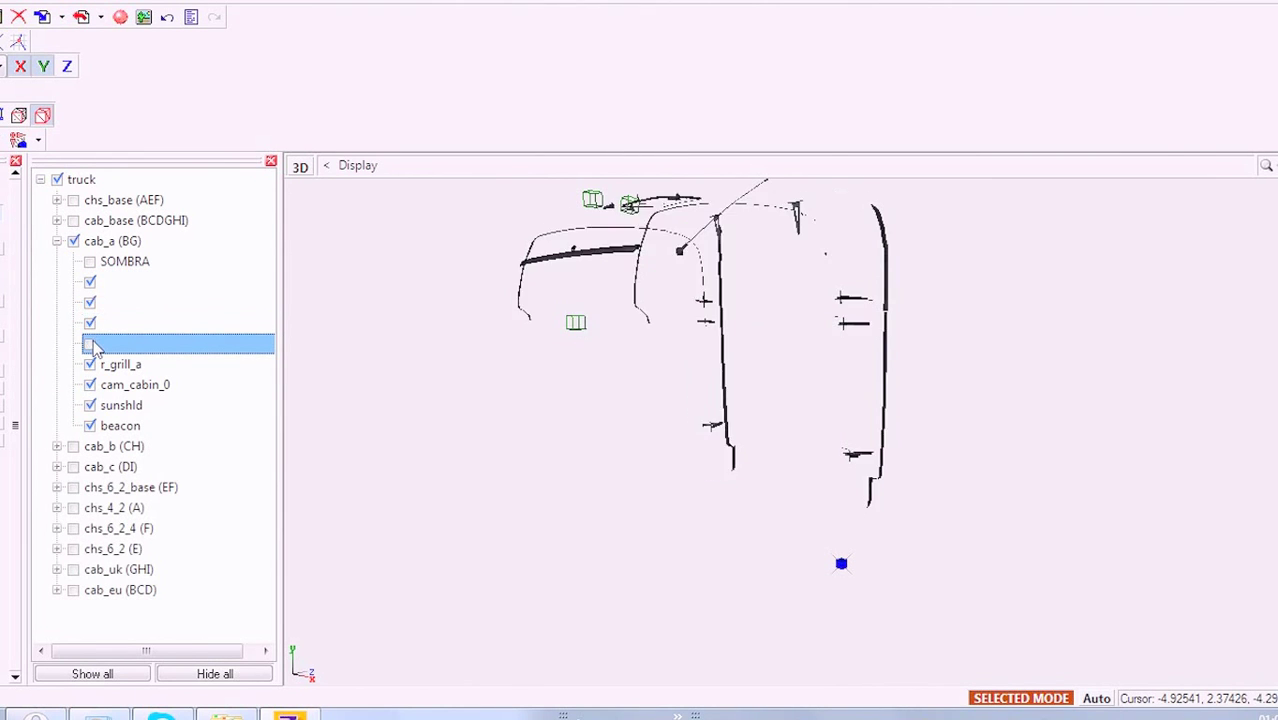
text(co)
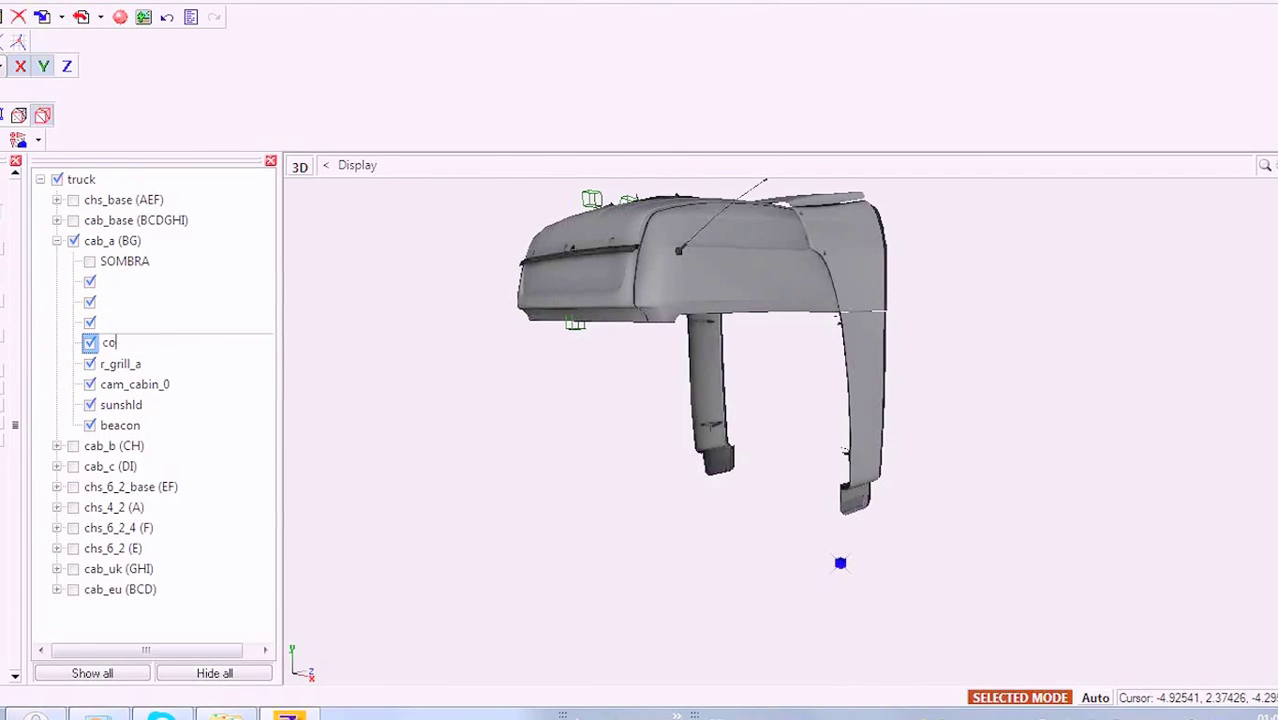
text(r)
click(68, 246)
click(57, 242)
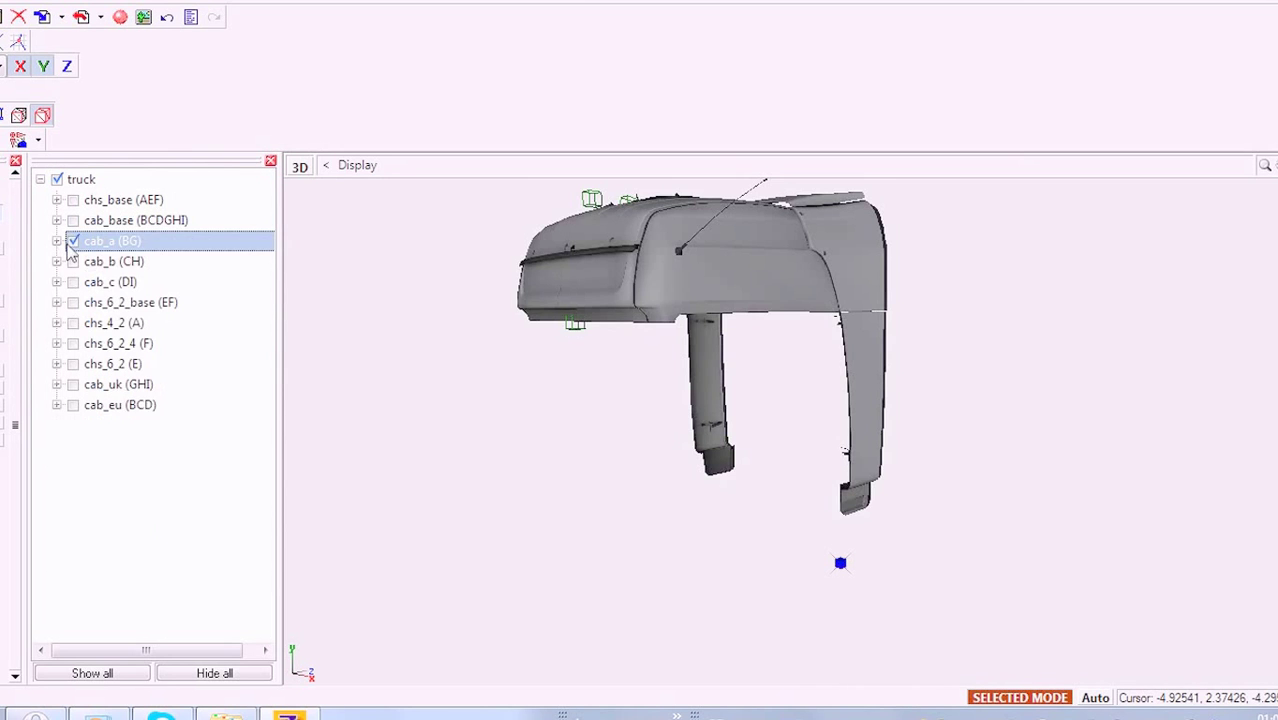
- Show only cab_b and rename the painted roof part directly below SOMBRA as cor
click(73, 262)
click(57, 262)
click(89, 282)
click(92, 302)
click(94, 303)
text(c)
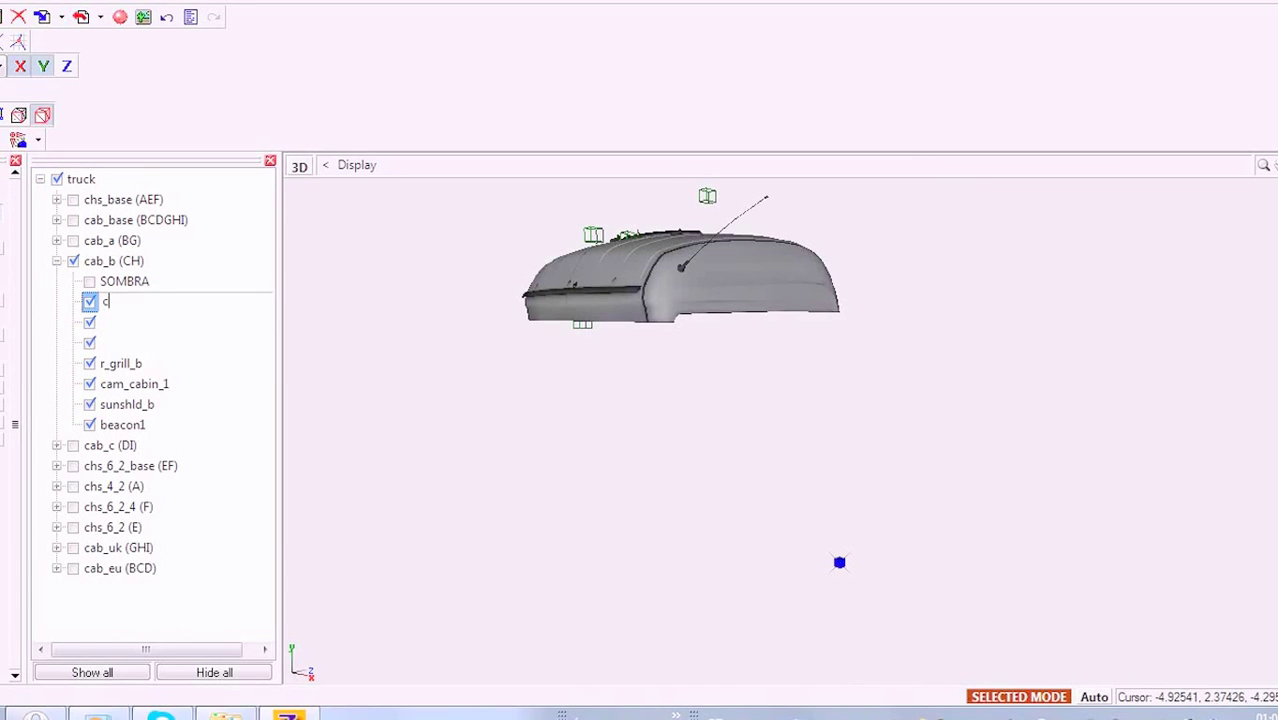
click(58, 261)
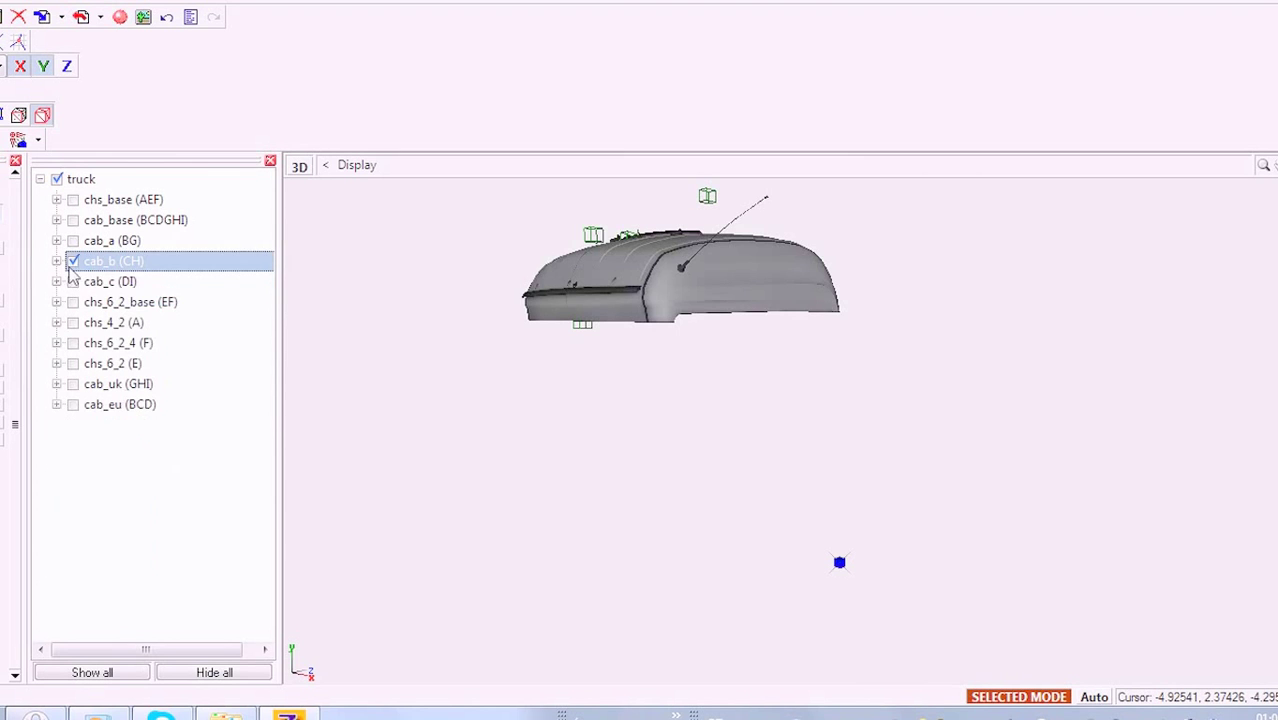
- Show only cab_c and give the painted roof part directly below SOMBRA the same name as the other cabs' painted parts
click(74, 282)
click(58, 282)
click(116, 324)
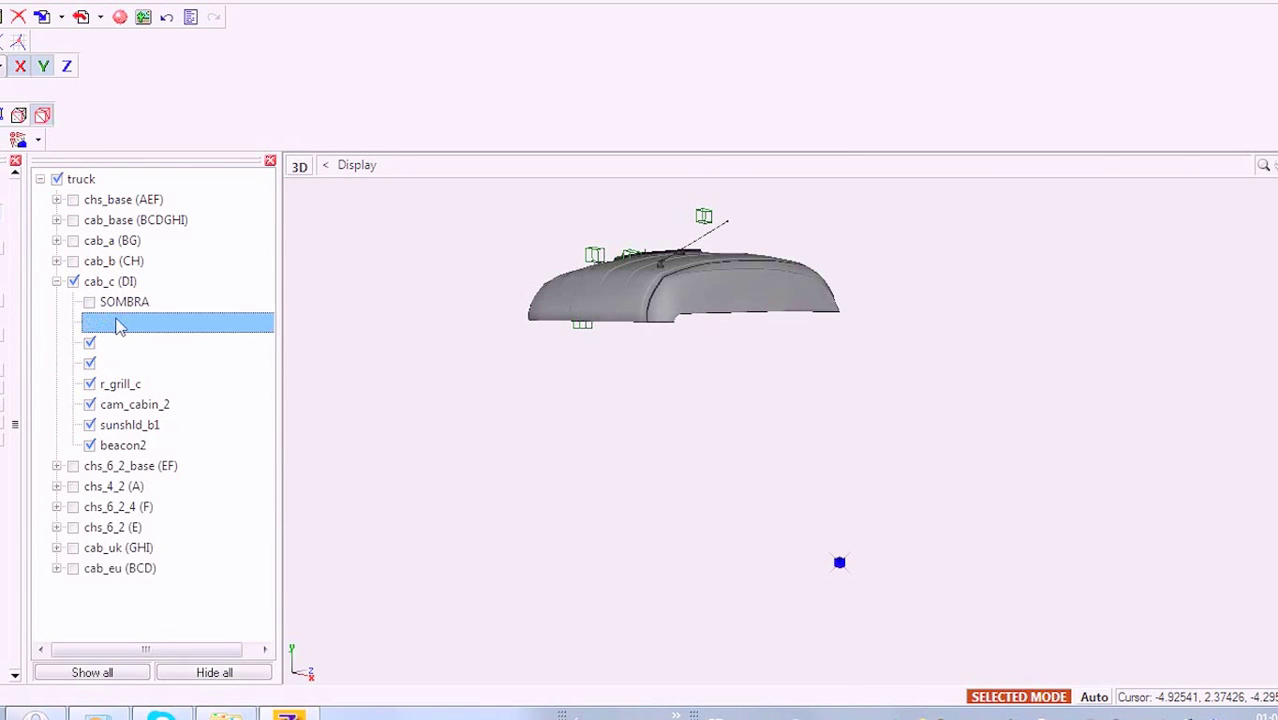
click(57, 281)
- Show only chs_6_2_base, find its mudguard part by toggling the unnamed children, and rename it like the other painted parts
click(78, 302)
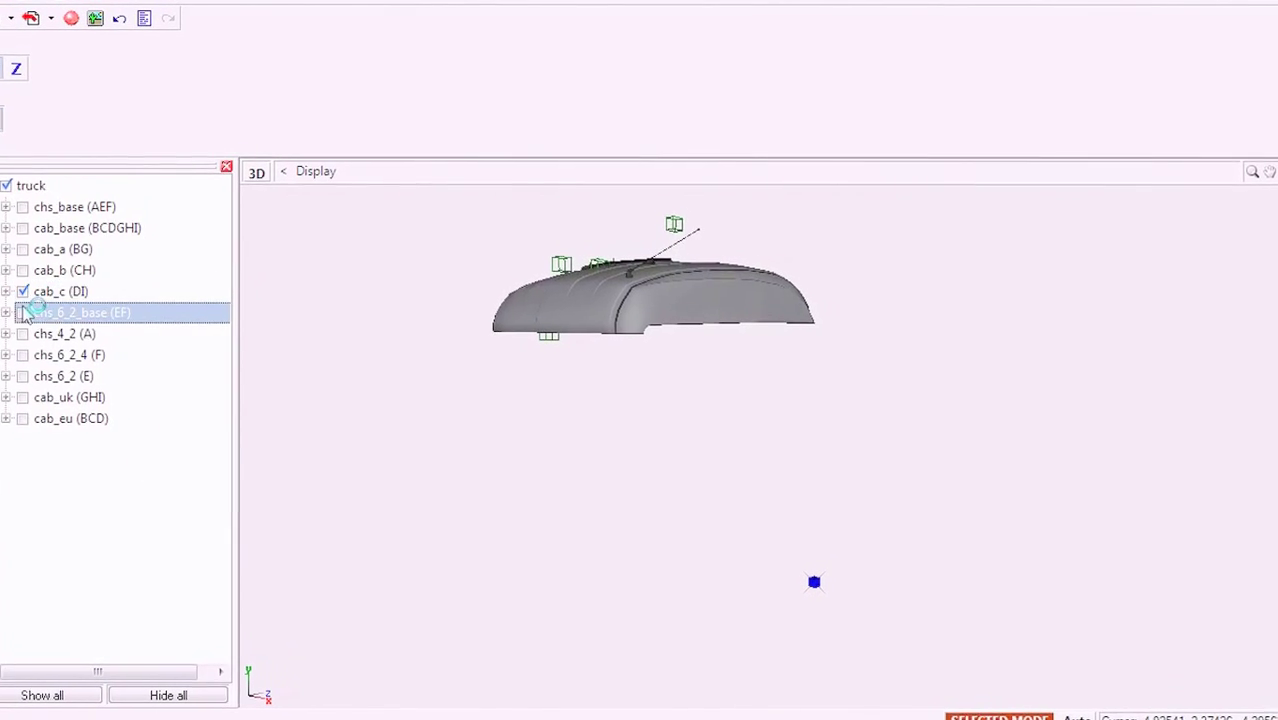
click(23, 313)
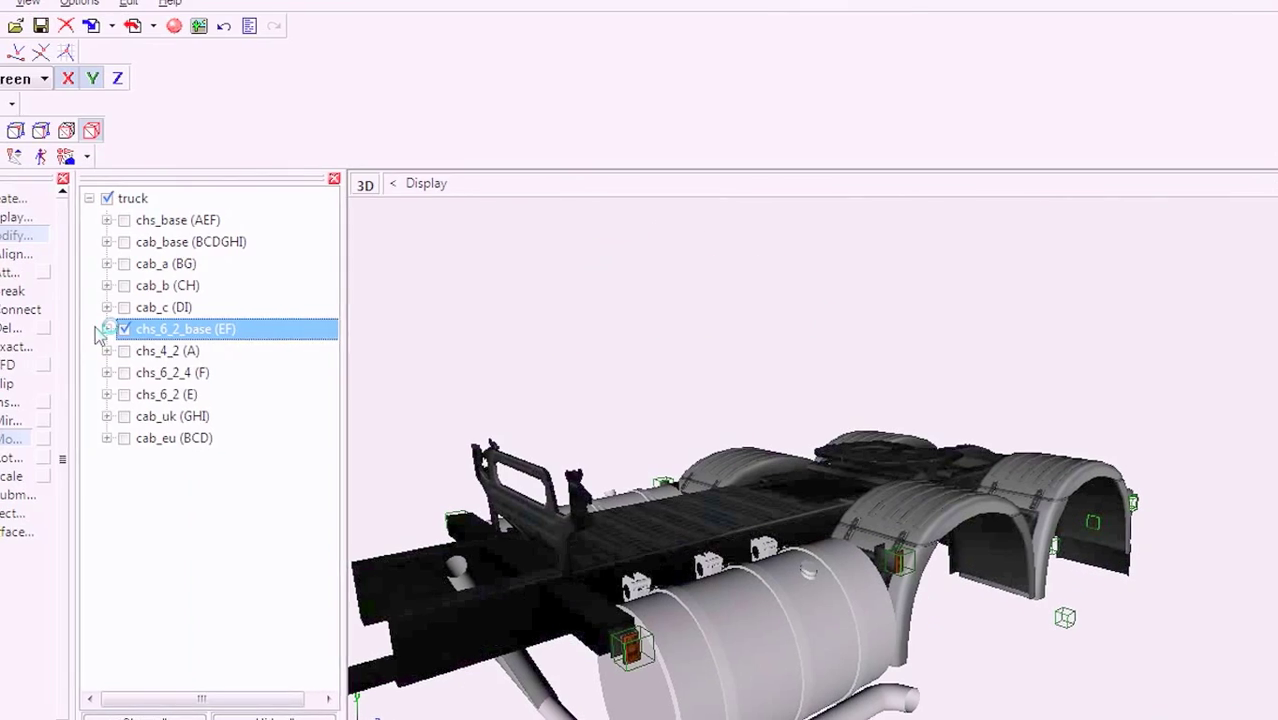
click(104, 330)
click(146, 352)
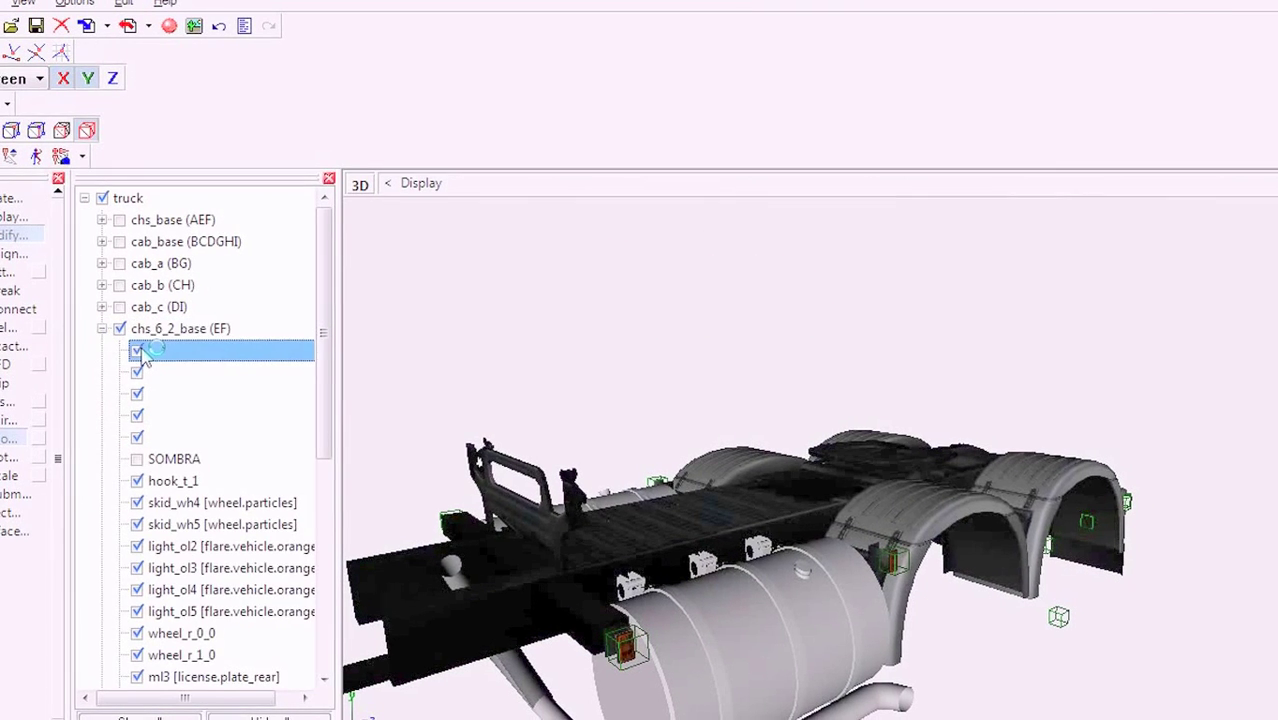
click(145, 370)
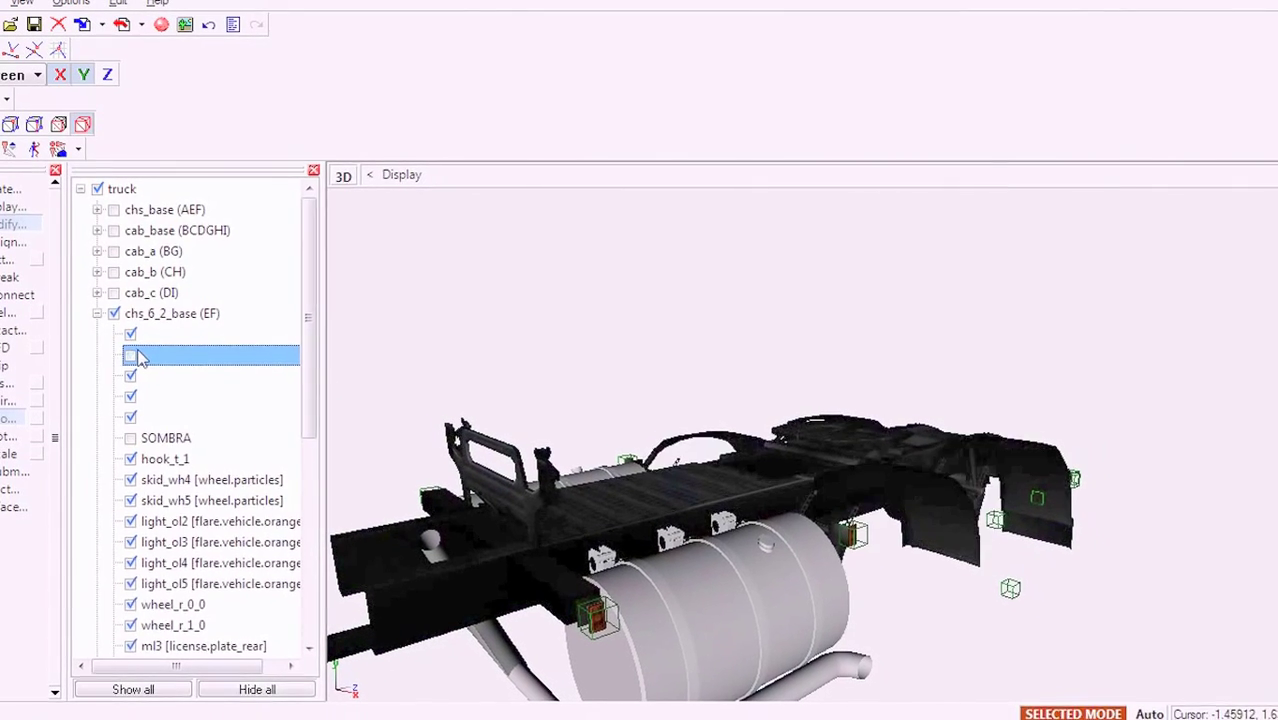
click(131, 350)
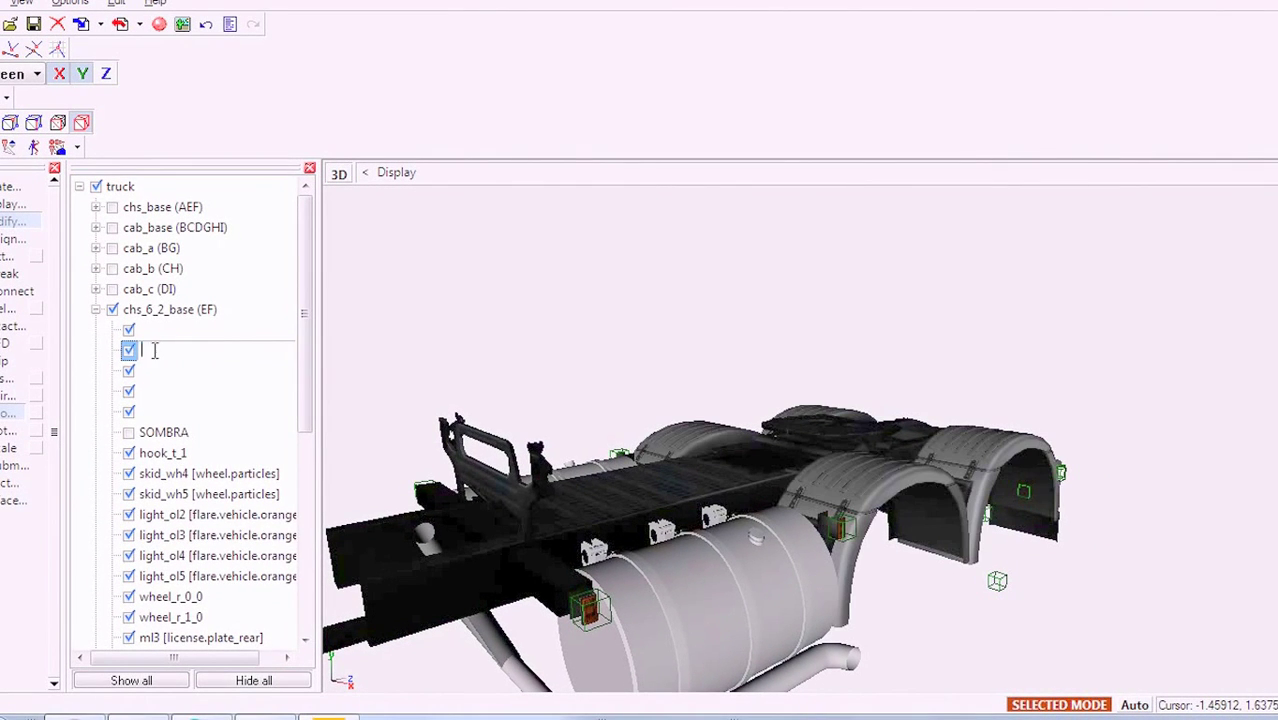
click(96, 310)
- Show chs_4_2 instead of chs_6_2_base, find its painted mudguard part, and rename it cor
click(112, 310)
click(110, 330)
click(96, 331)
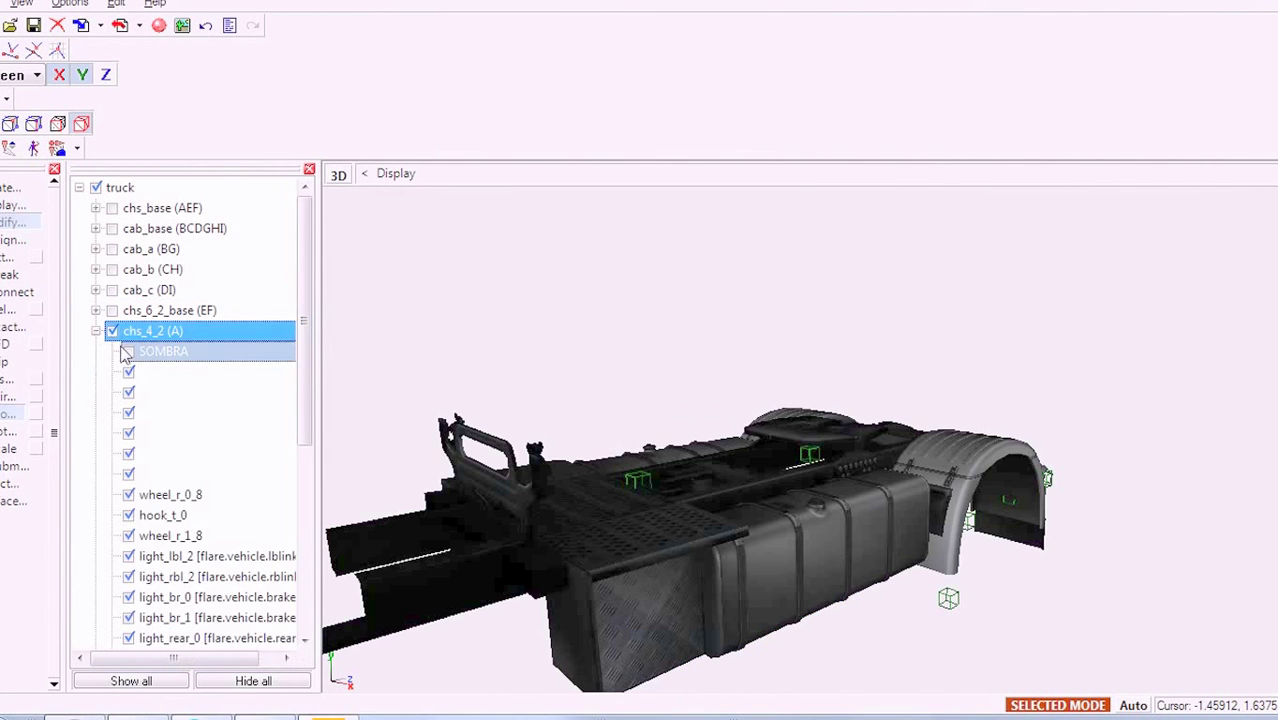
click(131, 373)
click(131, 393)
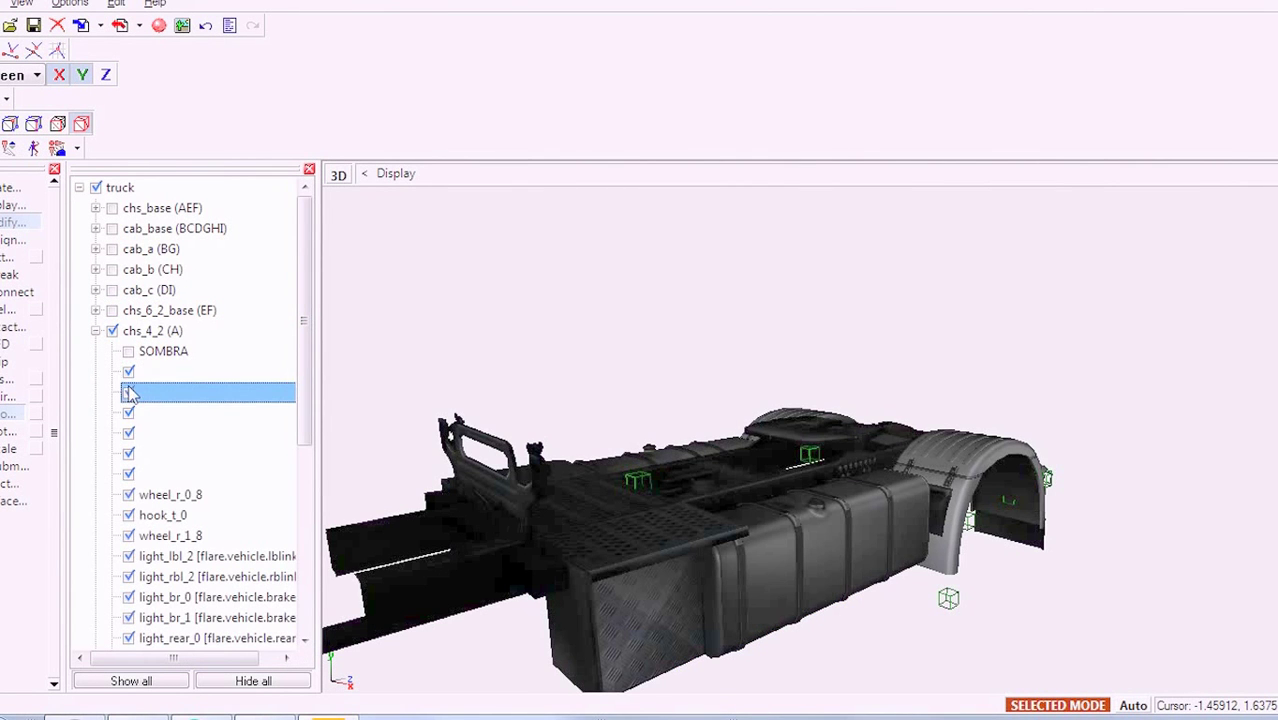
click(129, 432)
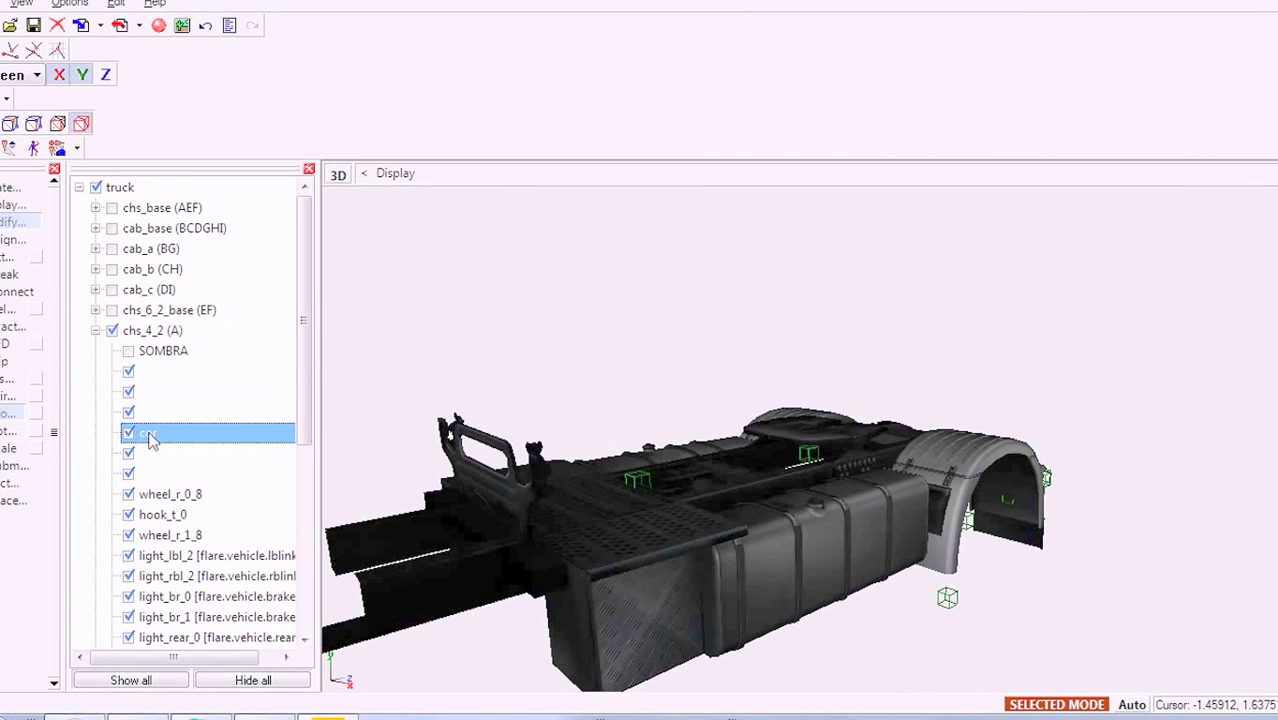
click(95, 331)
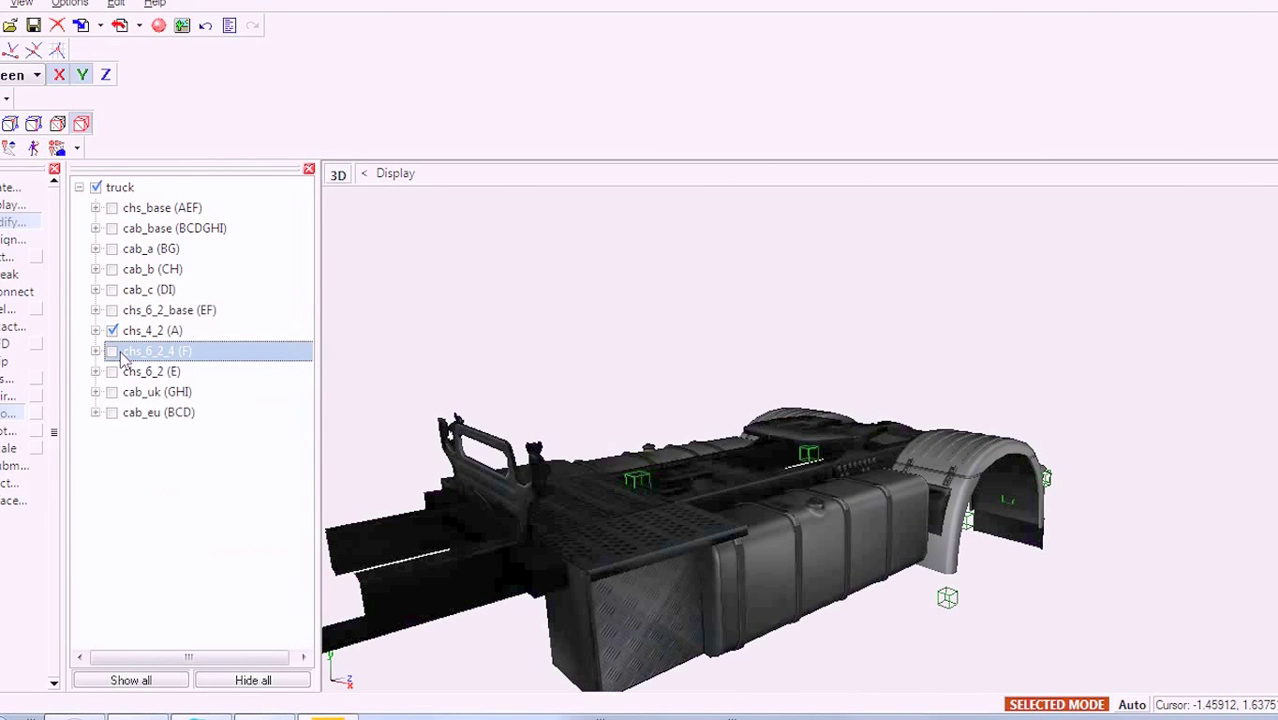
- Toggle the visibility of chs_6_2_4, chs_6_2 and cab_uk to check them for painted body parts
click(115, 352)
click(113, 372)
click(113, 373)
click(112, 374)
click(111, 374)
click(112, 393)
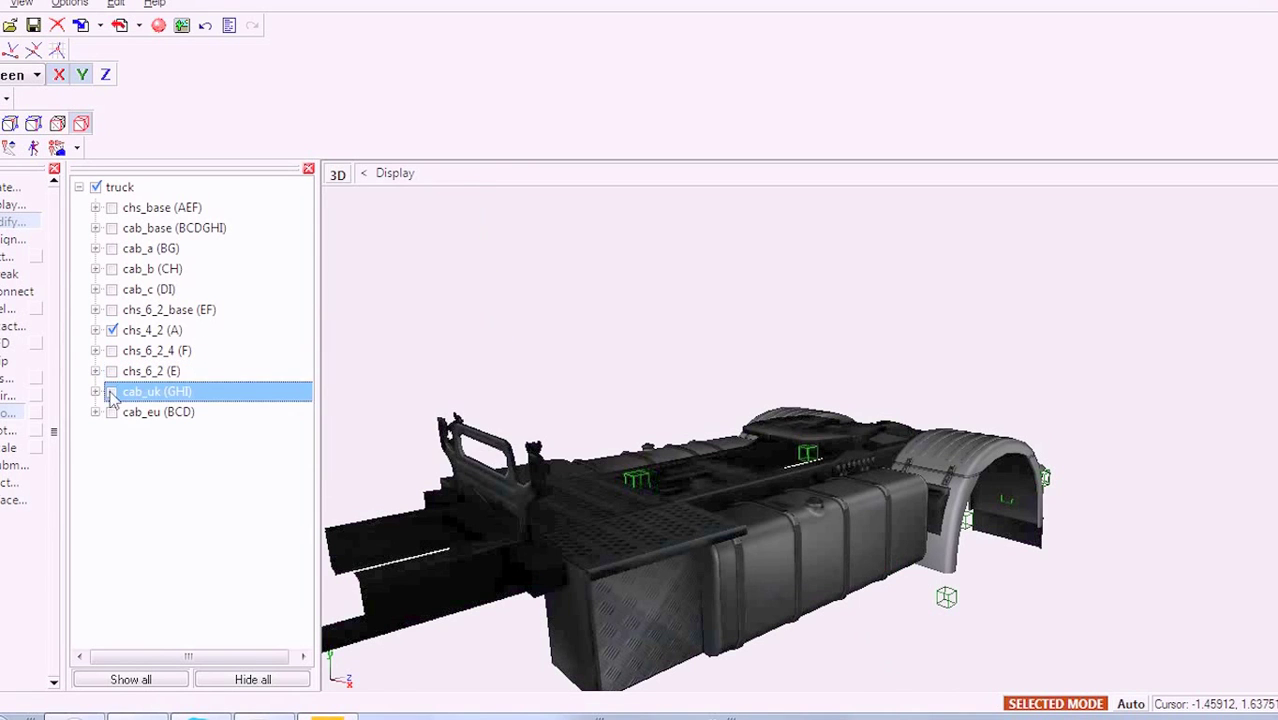
- Hide chs_4_2, show chs_base on its own, and bring the whole part into the 3D view
click(113, 331)
click(112, 207)
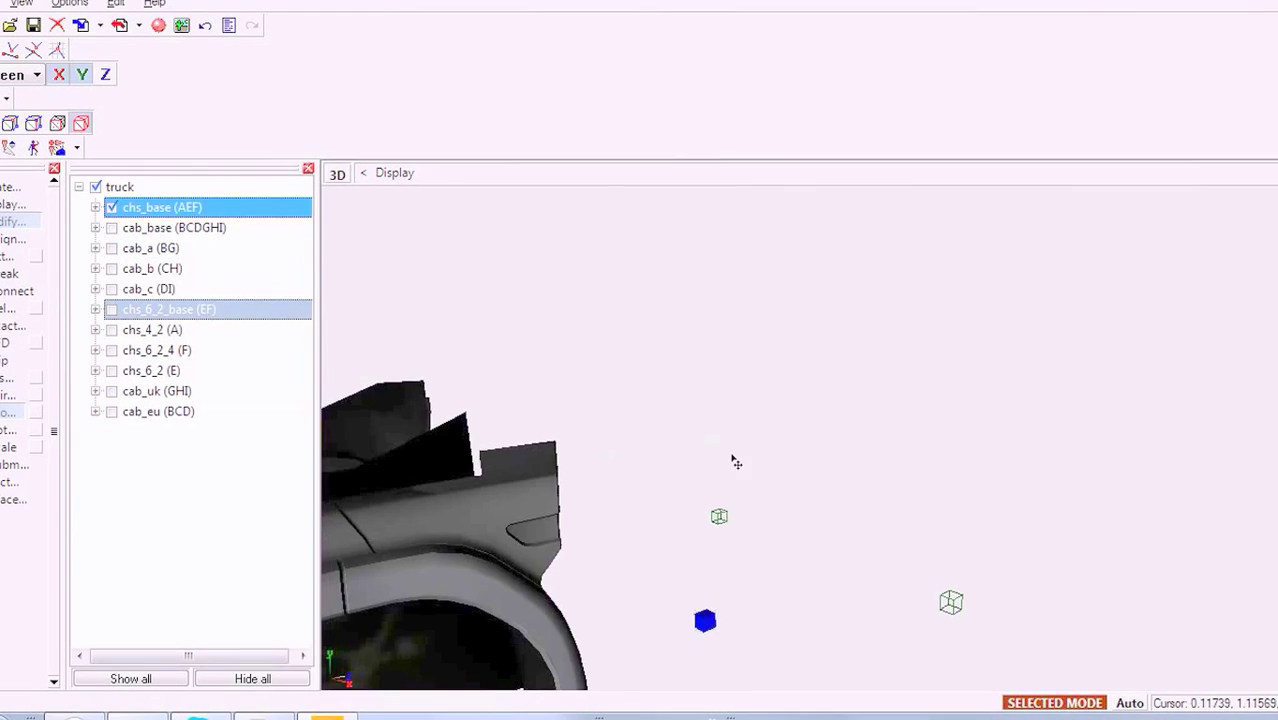
drag(733, 456, 618, 430)
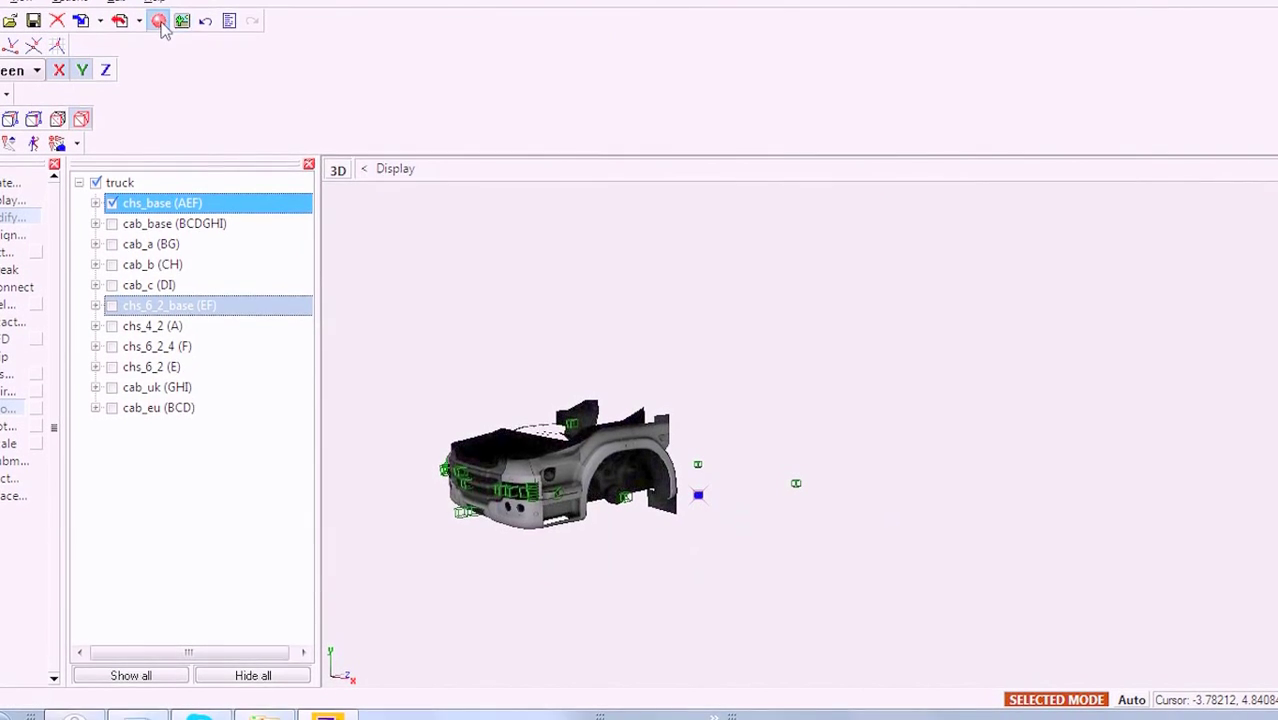
- Create a new material named carcolor
click(158, 25)
click(198, 223)
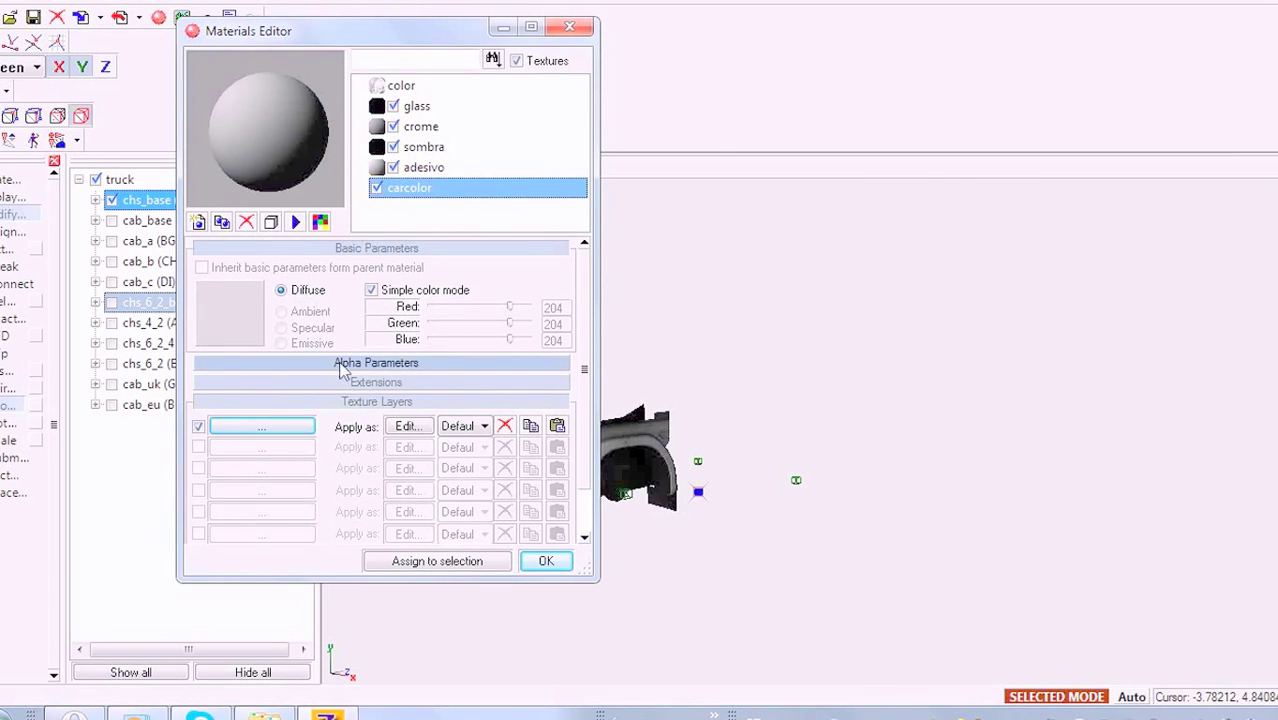
click(340, 366)
click(331, 366)
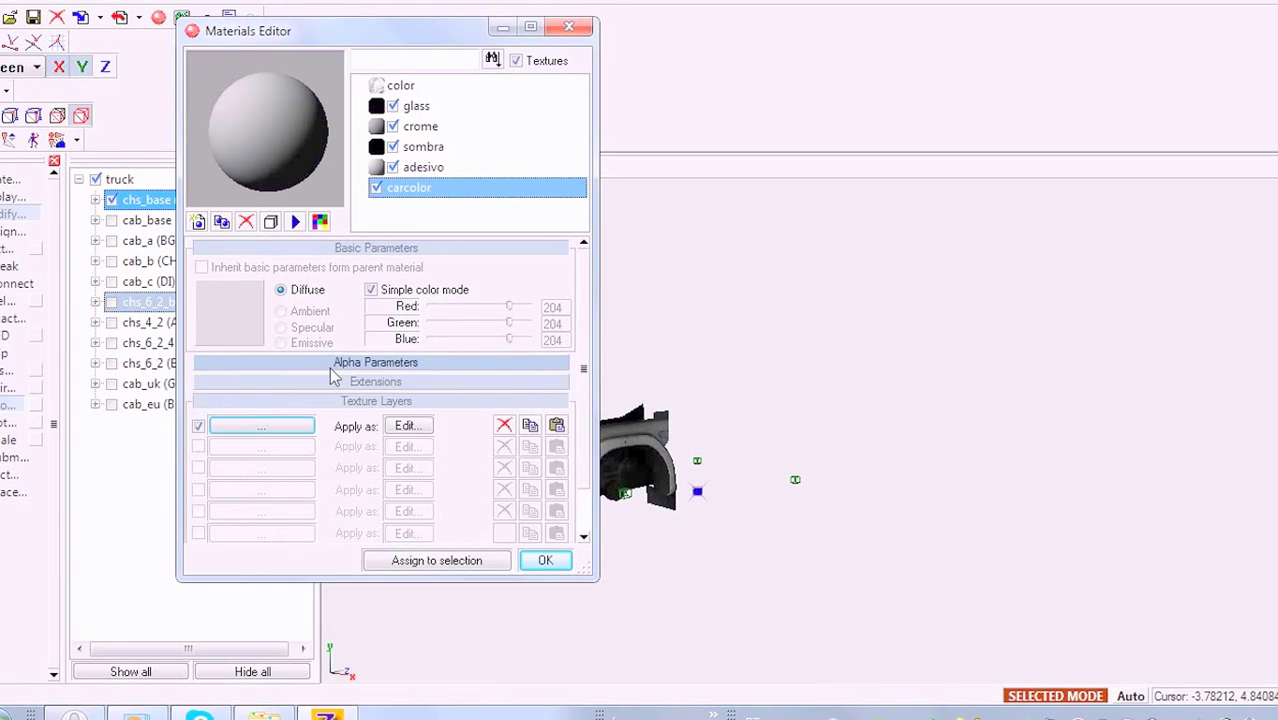
- Assign the color.dds texture to the first texture layer of the carcolor material, previewing it as opaque, and accept the material
click(248, 431)
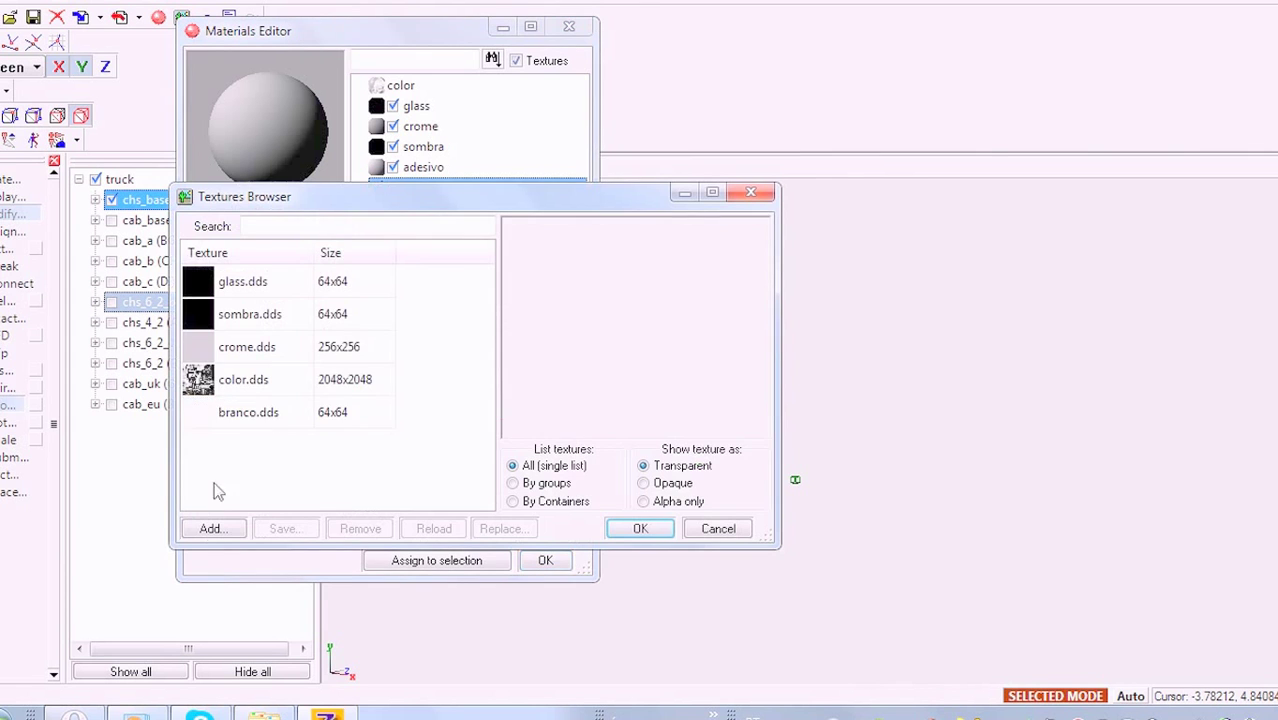
click(258, 379)
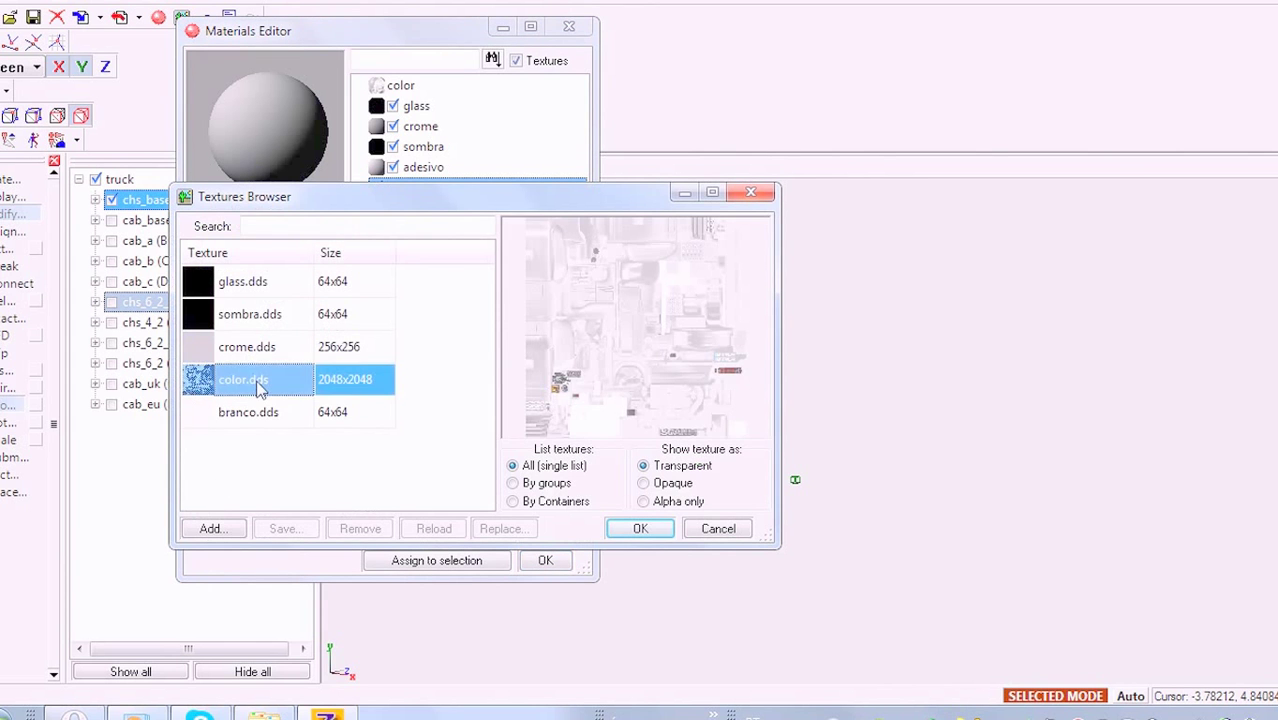
click(660, 484)
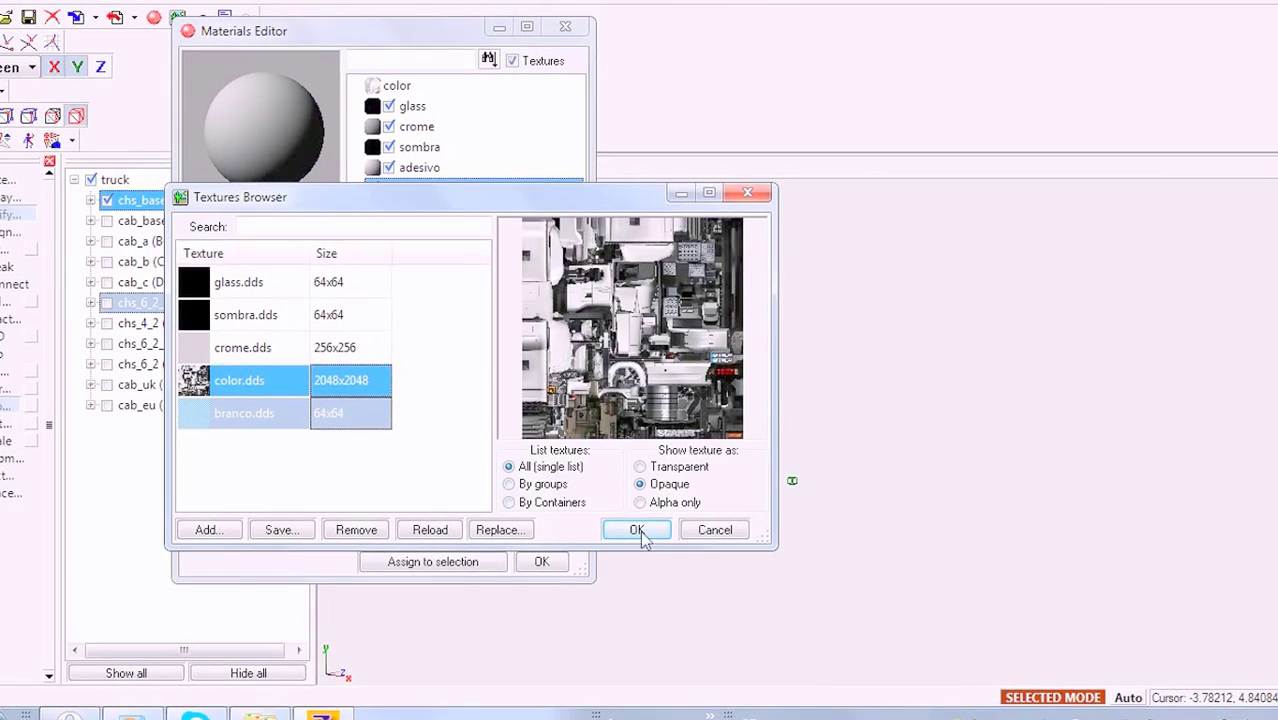
click(640, 530)
click(541, 561)
- Set the material of the cor part in chs_base to carcolor
middle_drag(474, 455, 648, 441)
scroll(652, 438, up, 2)
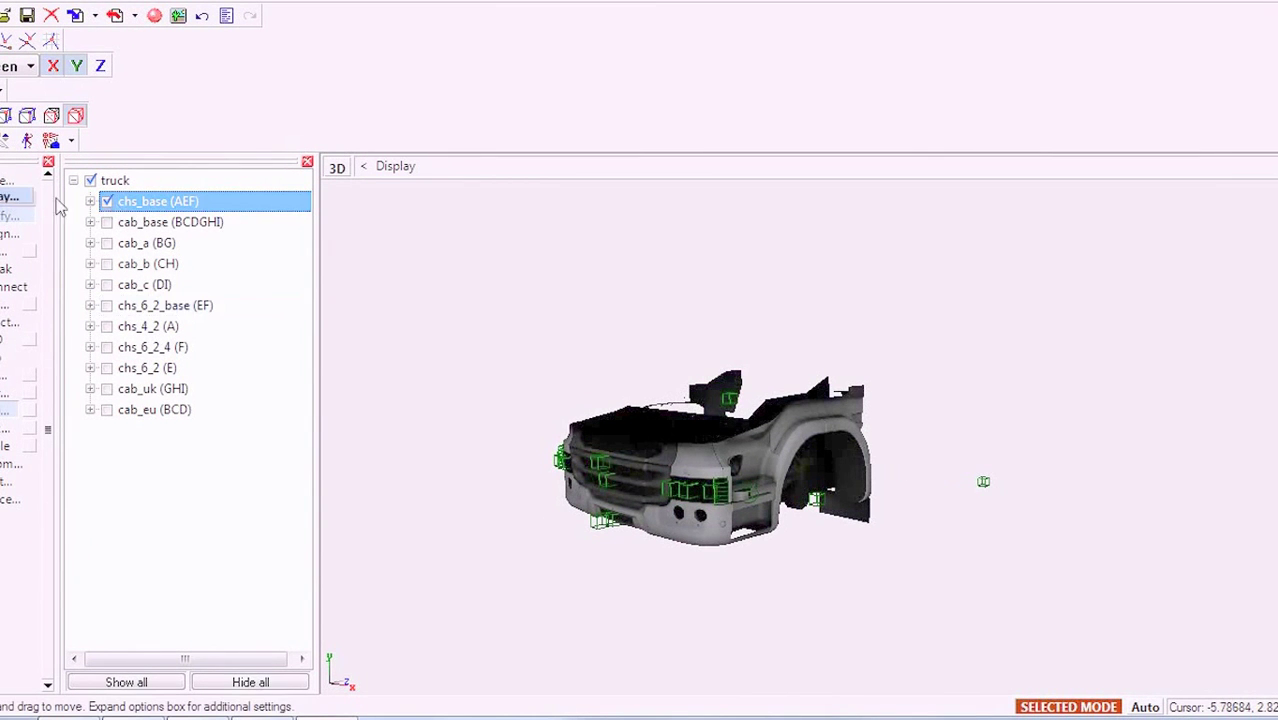
click(90, 202)
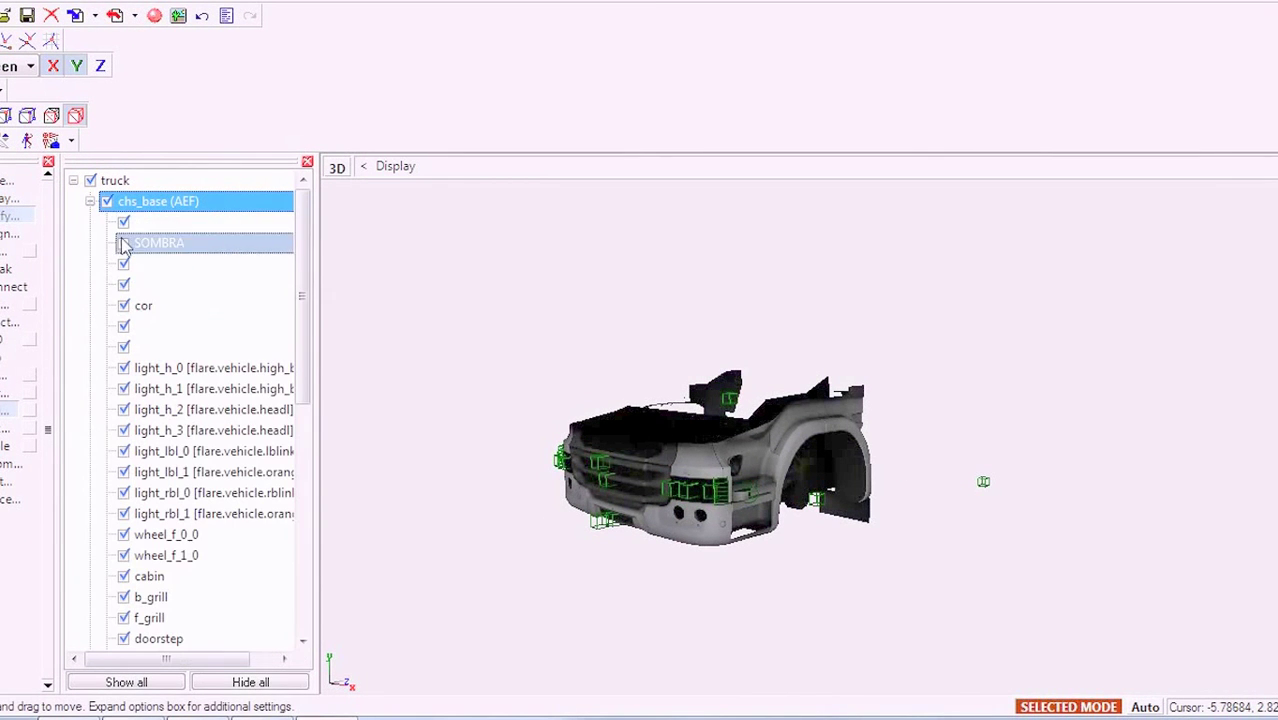
right_click(150, 308)
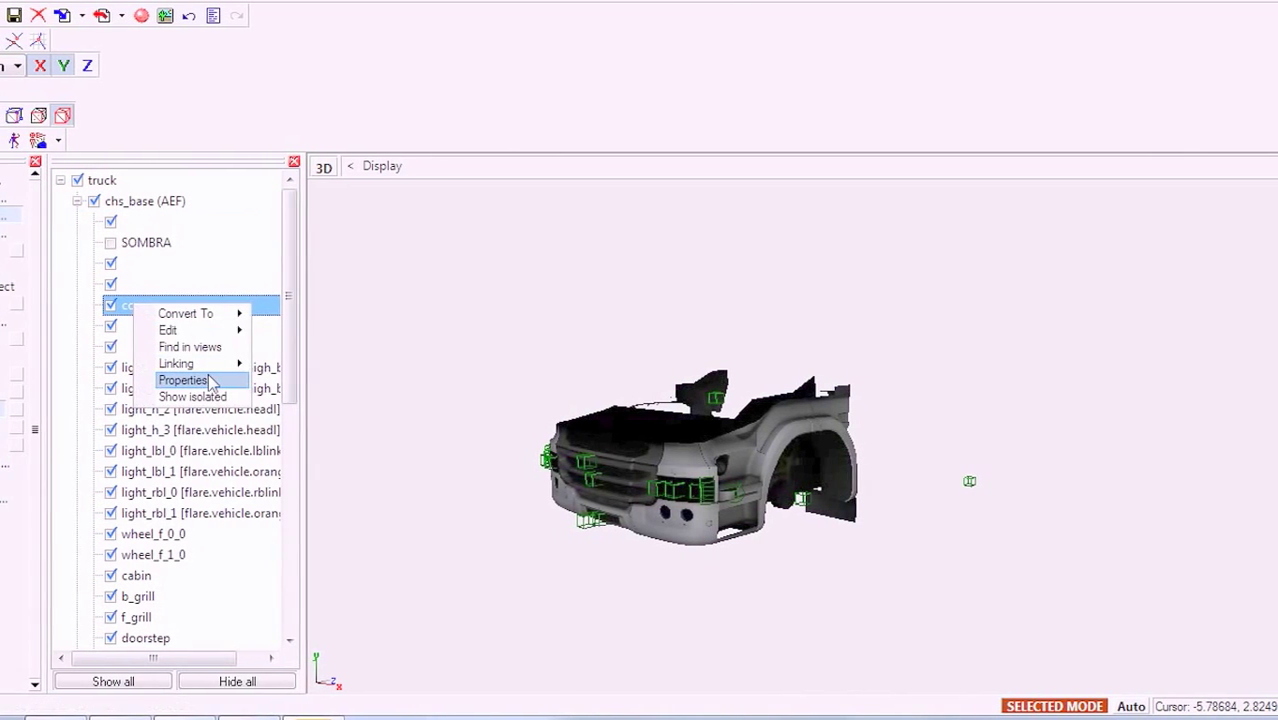
click(186, 380)
click(475, 414)
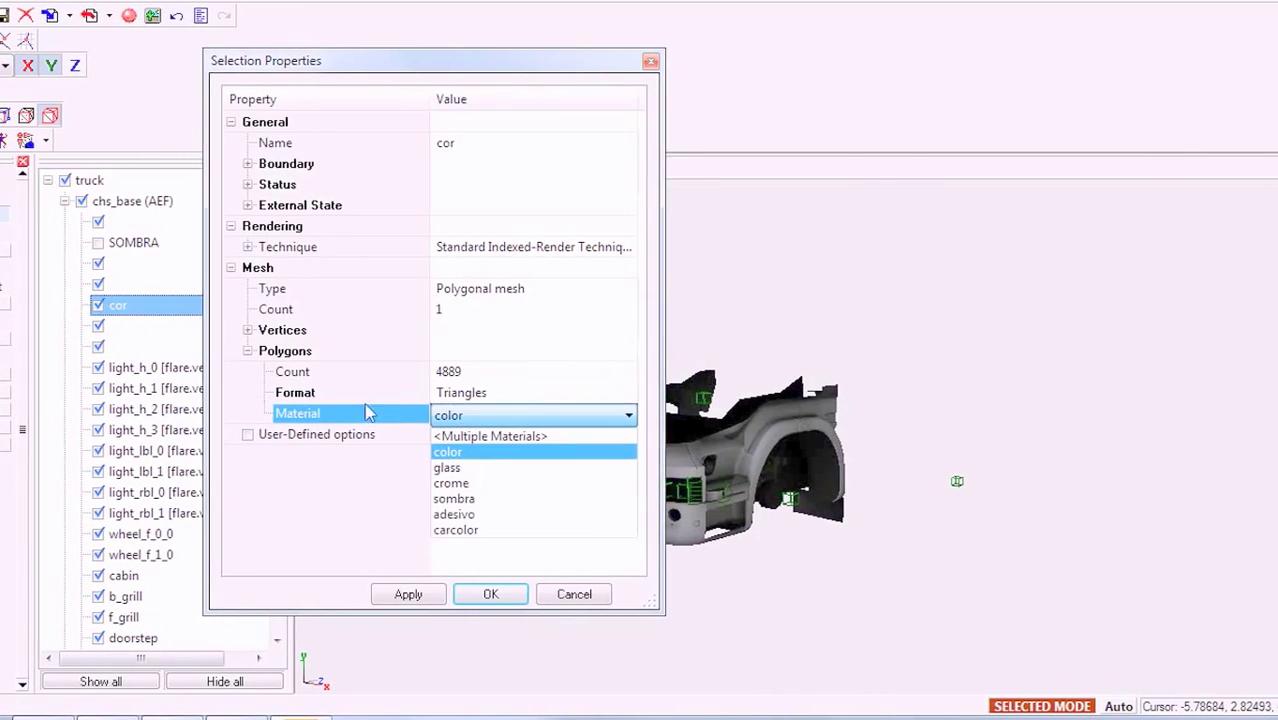
click(458, 530)
click(480, 593)
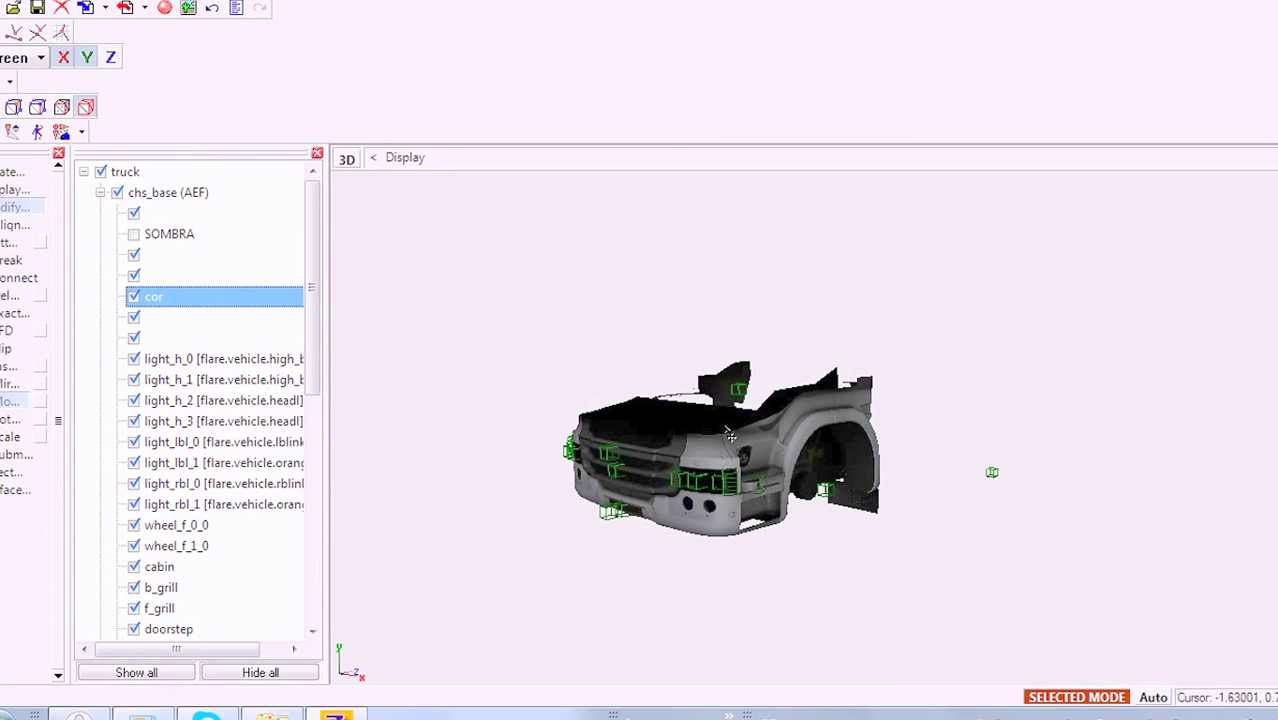
- Show cab_base instead of chs_base and change its cor part's material to carcolor
click(117, 192)
click(117, 213)
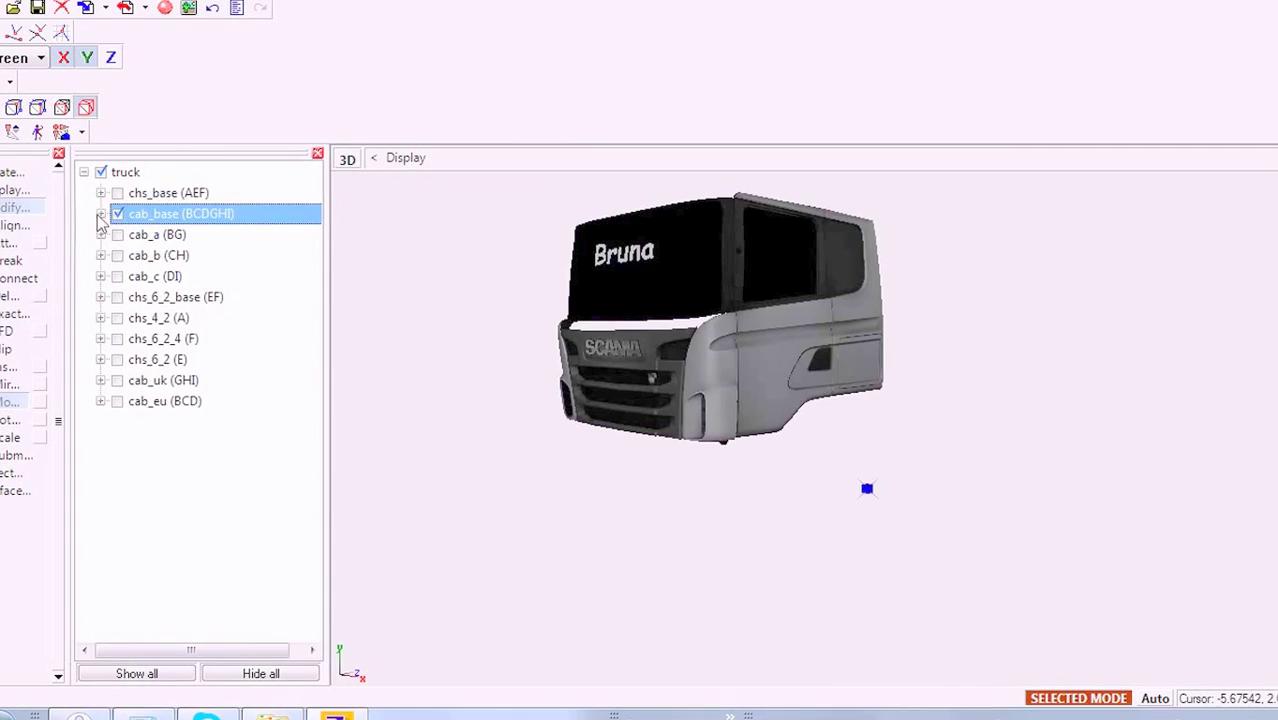
click(100, 213)
click(134, 275)
click(155, 319)
right_click(166, 320)
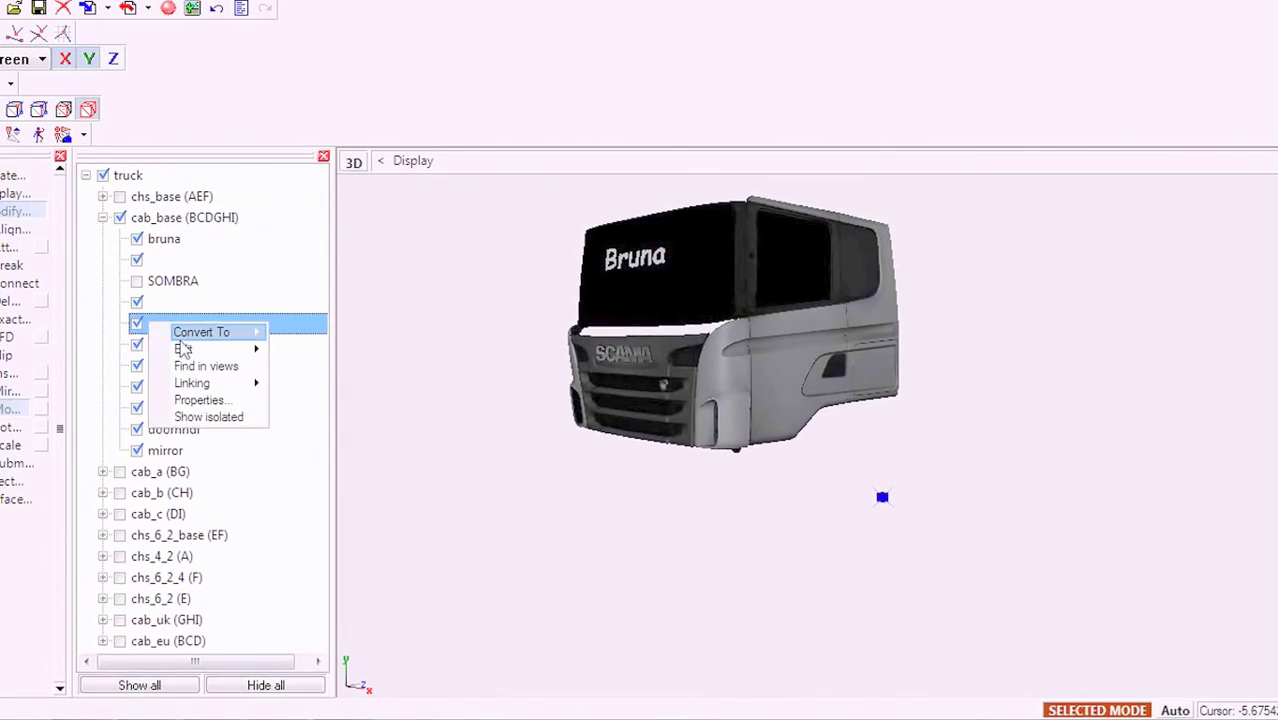
click(202, 401)
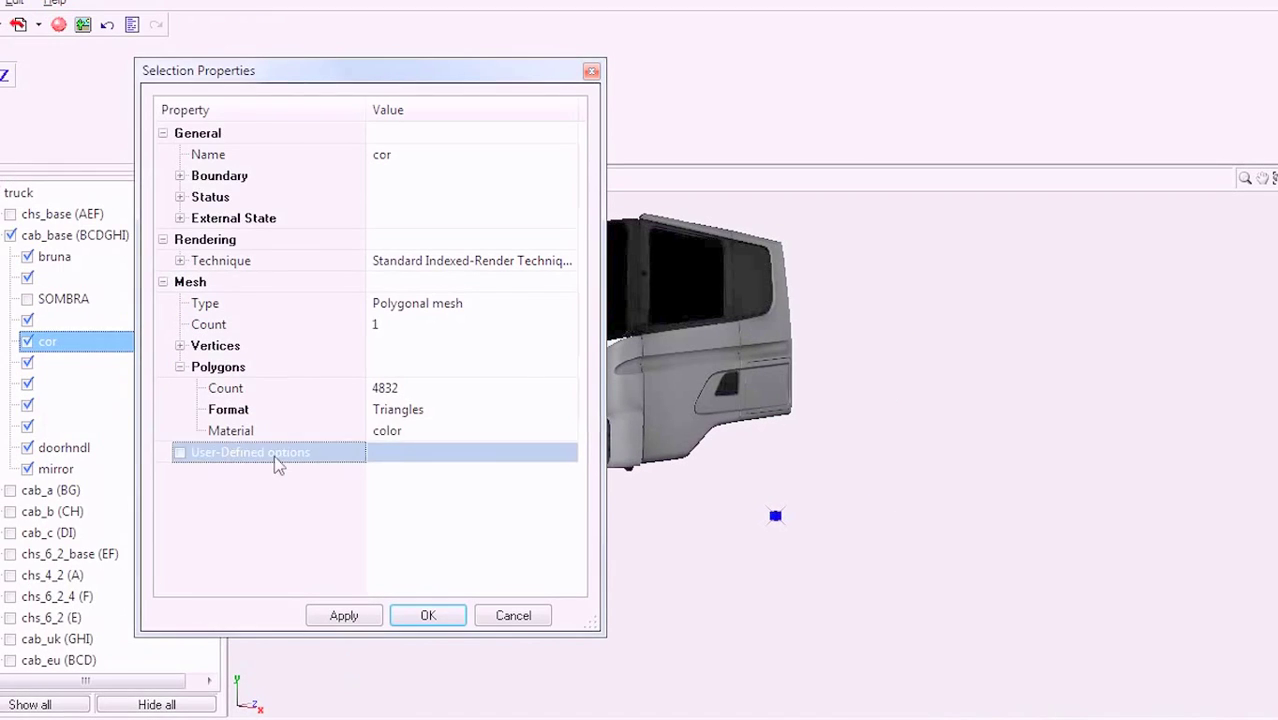
click(388, 435)
click(414, 552)
click(430, 616)
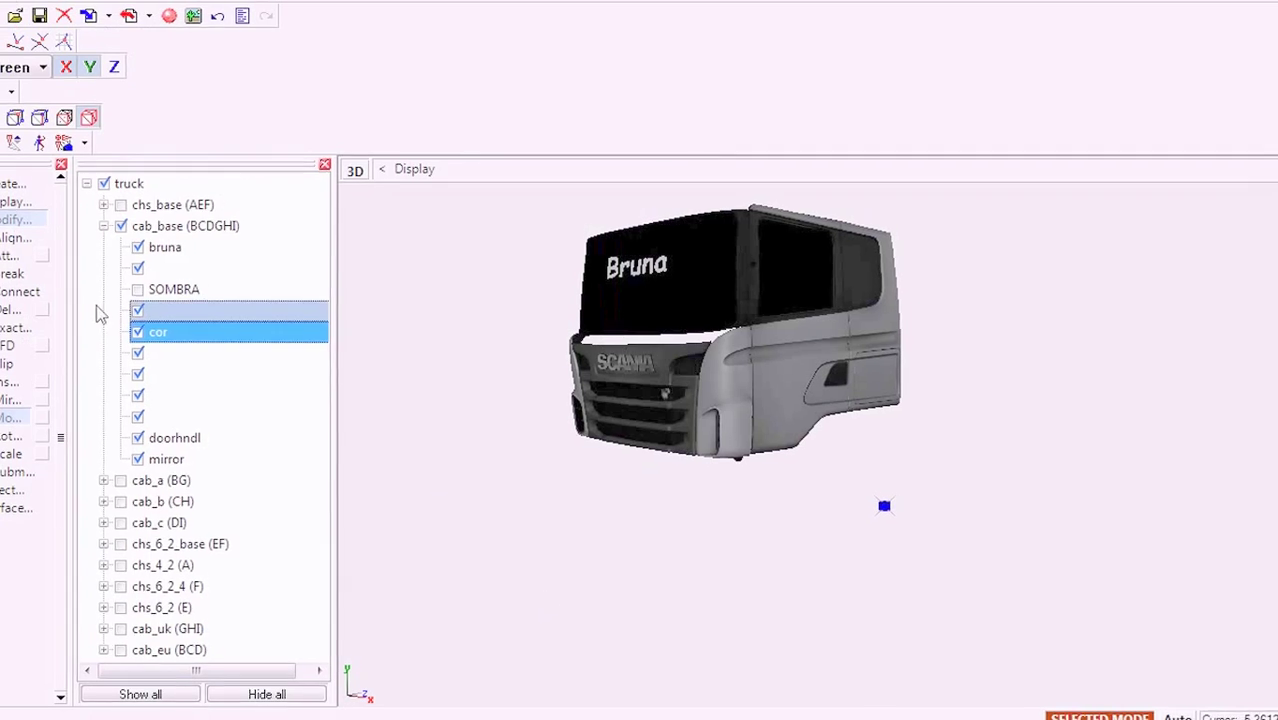
- Switch the displayed group from cab_base to cab_a and assign the carcolor material to its cor part
click(104, 225)
click(118, 242)
click(101, 242)
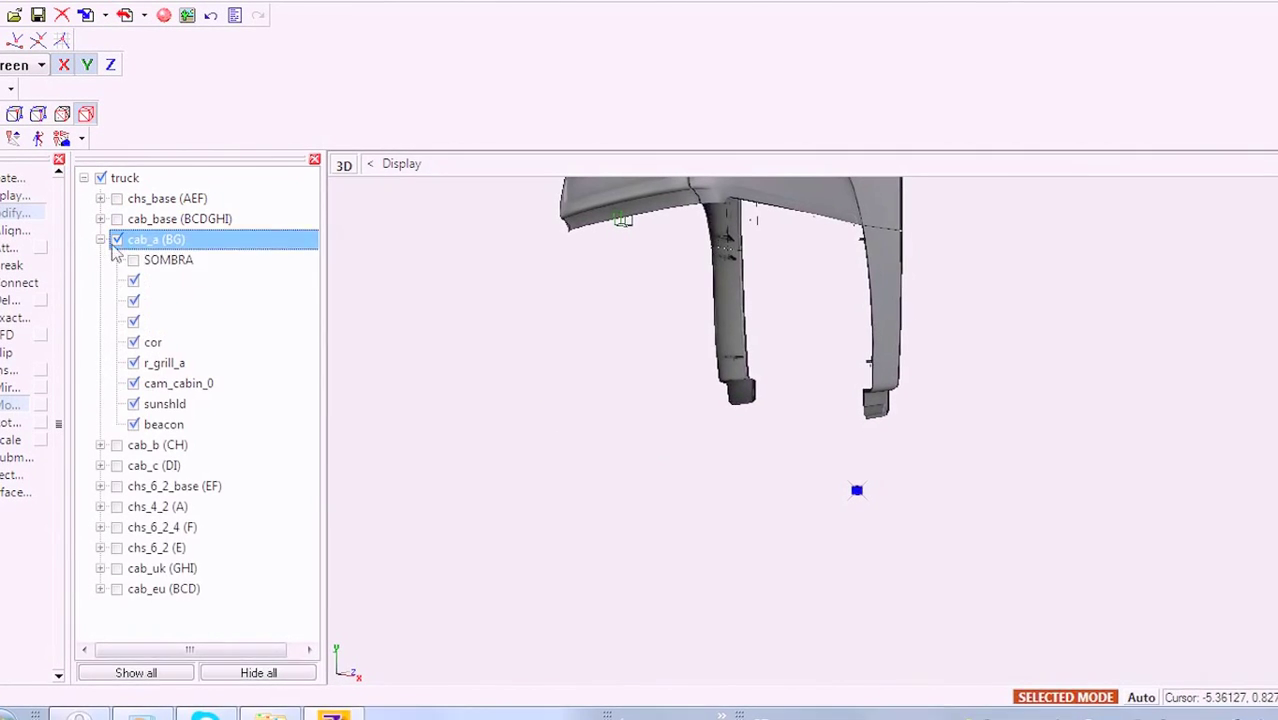
click(204, 410)
click(443, 410)
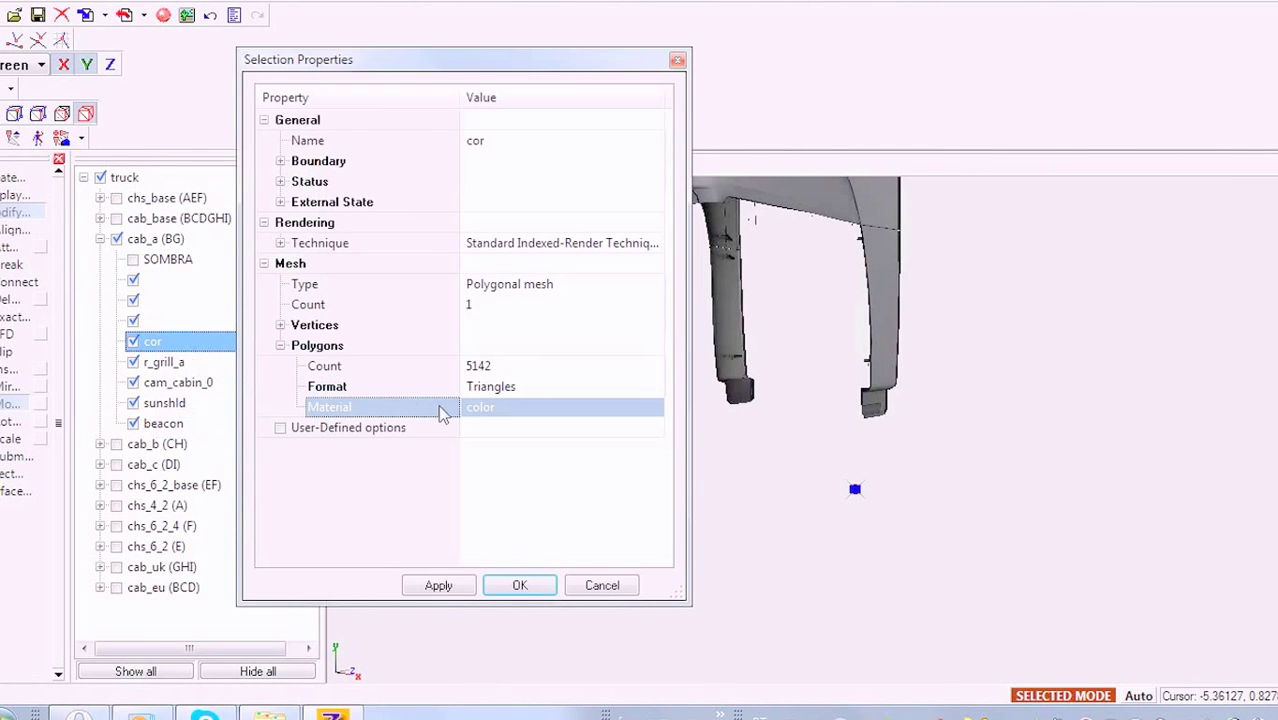
click(483, 519)
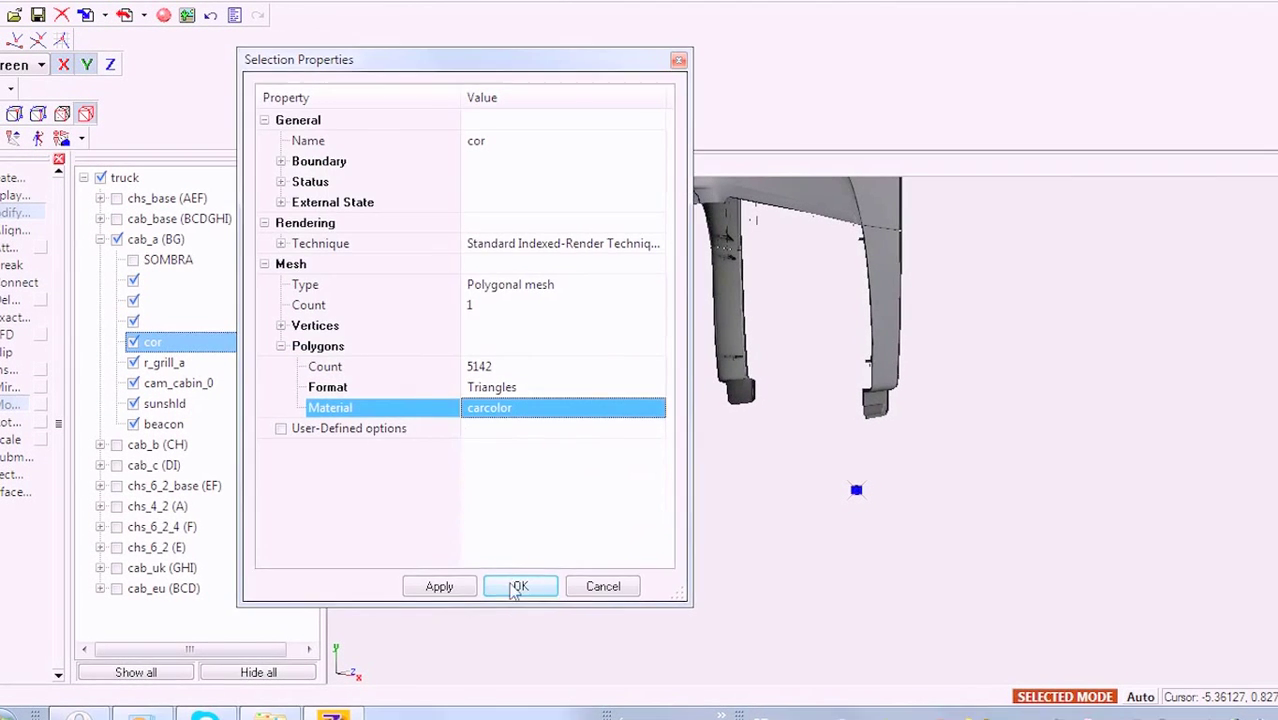
click(518, 585)
- Replace cab_a with cab_b in the view and set the cor part's material in cab_b to carcolor
click(101, 241)
click(117, 261)
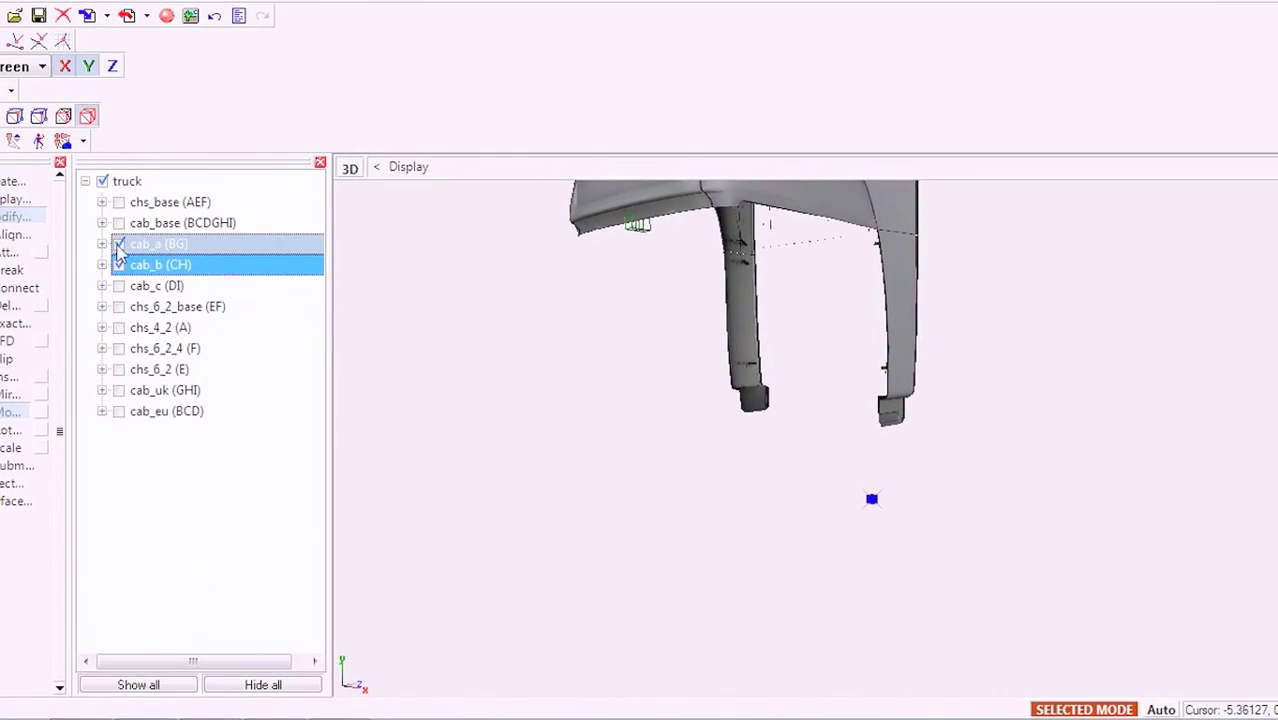
click(117, 241)
right_click(172, 310)
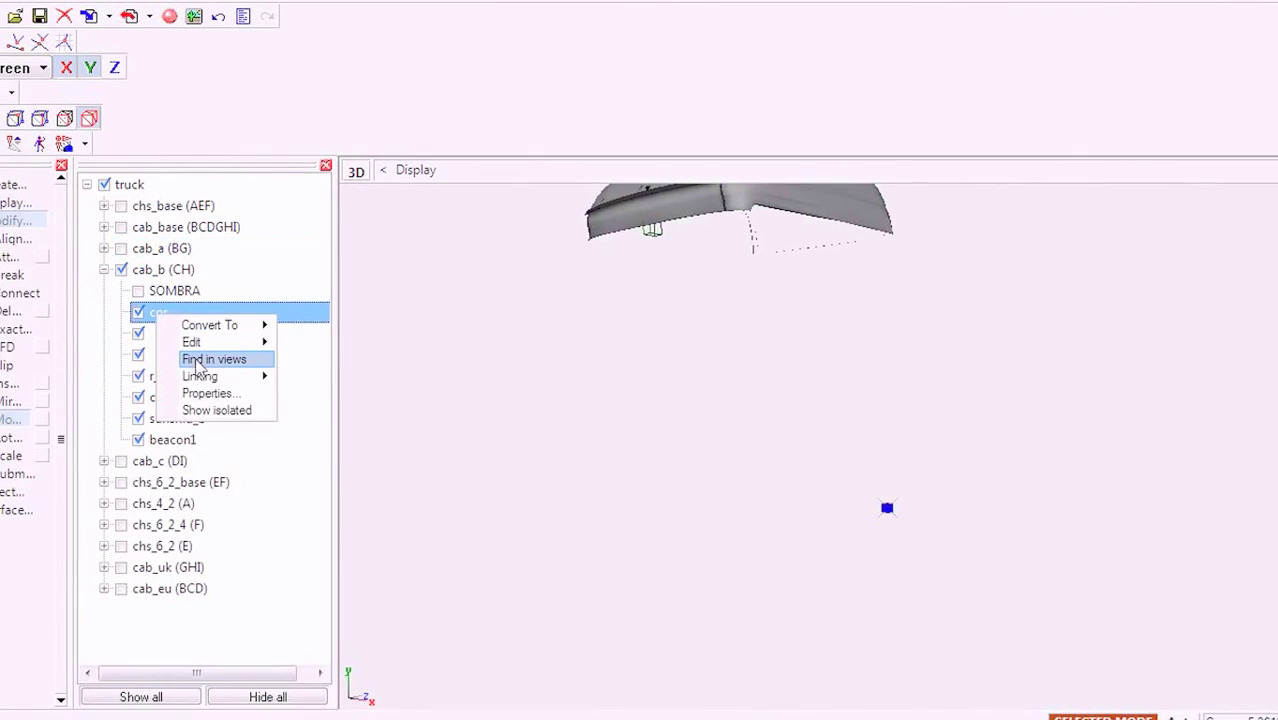
click(217, 398)
click(408, 433)
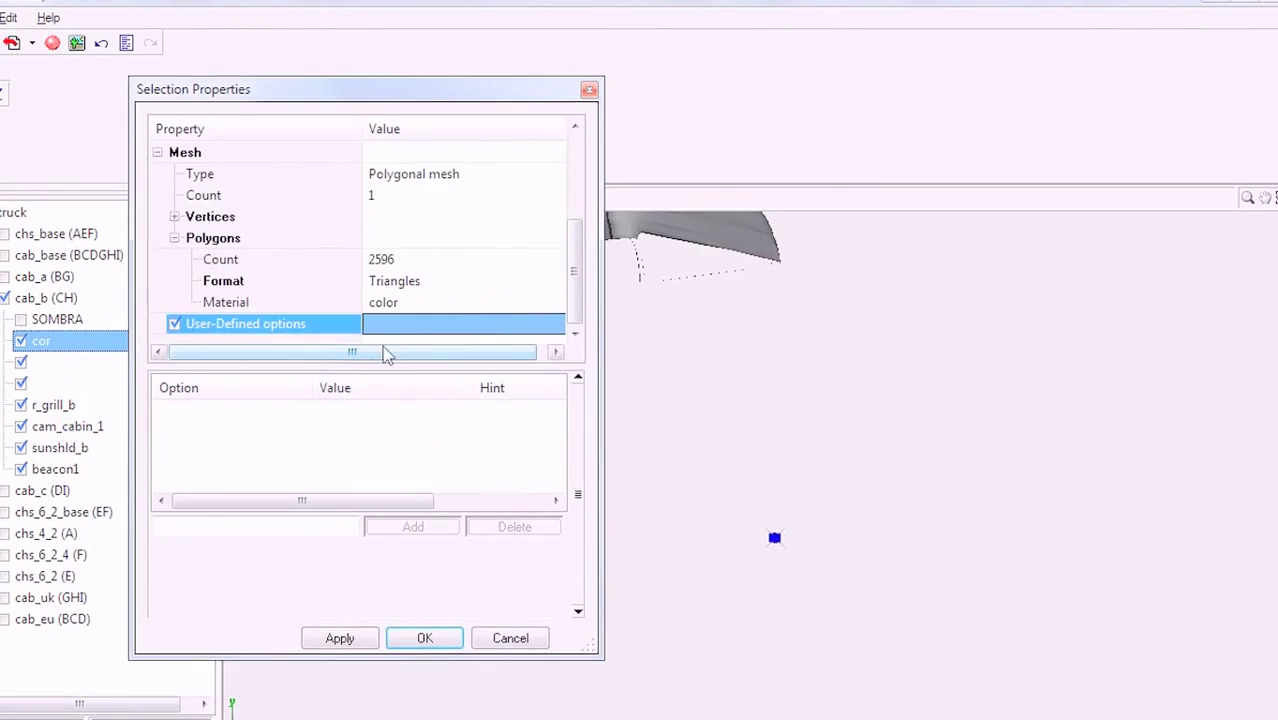
click(401, 313)
click(396, 713)
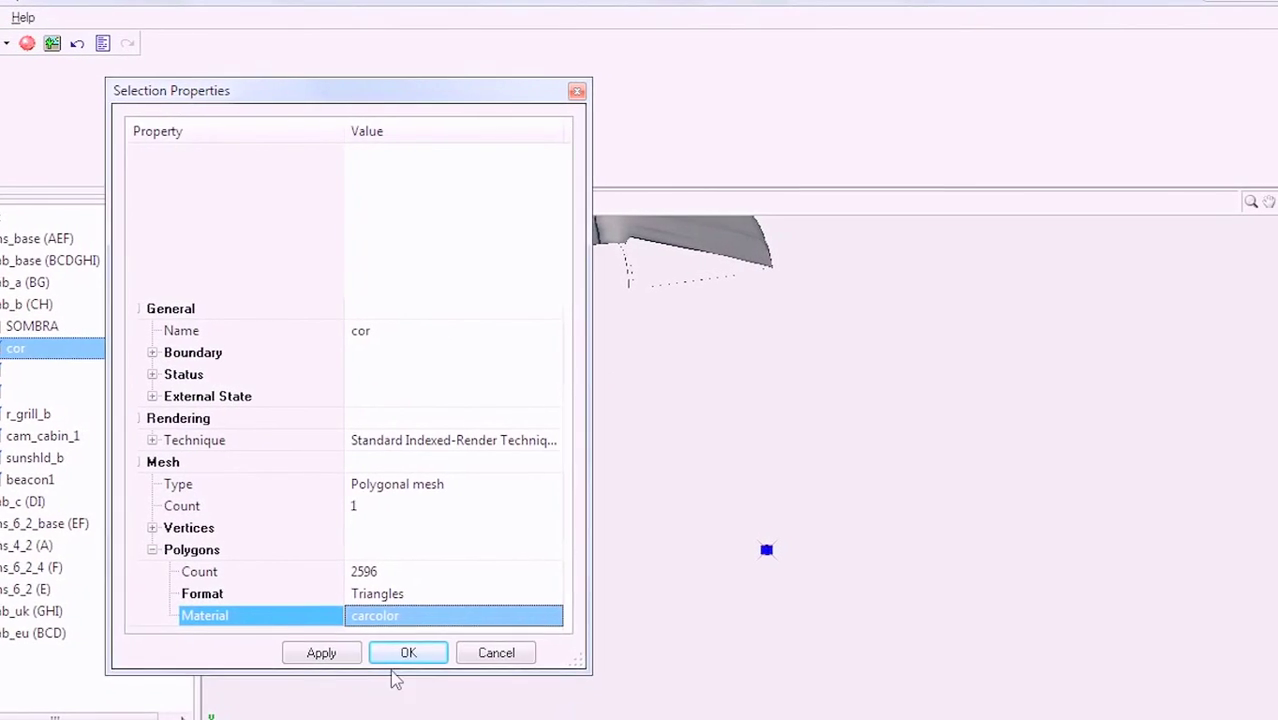
click(424, 645)
- Hide cab_b, show cab_c, and set the material of cab_c's cor part to carcolor
click(103, 305)
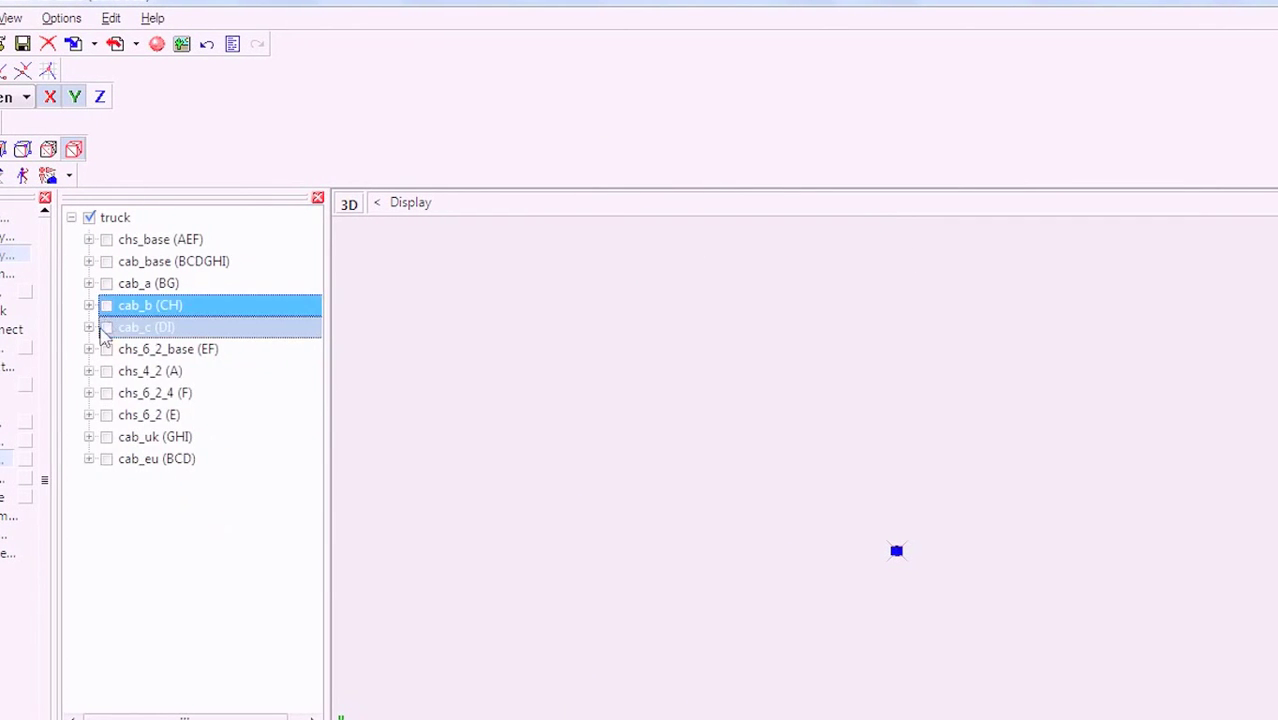
click(104, 327)
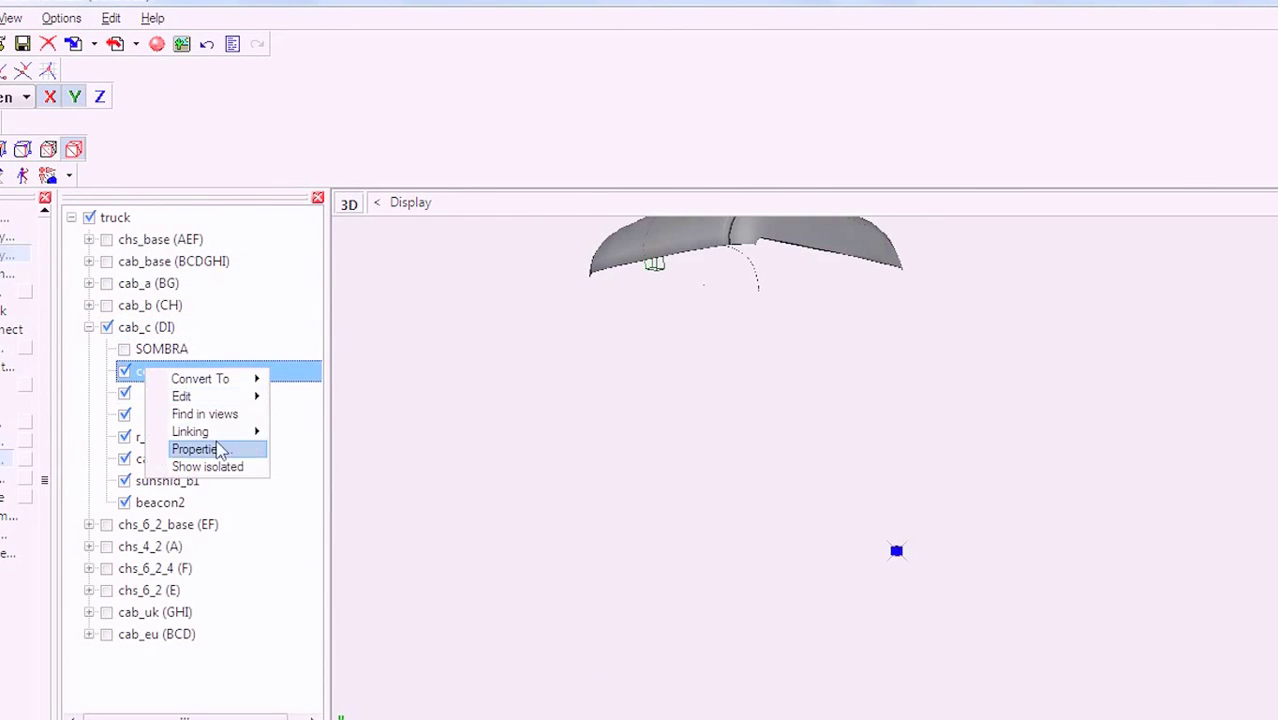
click(197, 449)
click(542, 616)
click(537, 618)
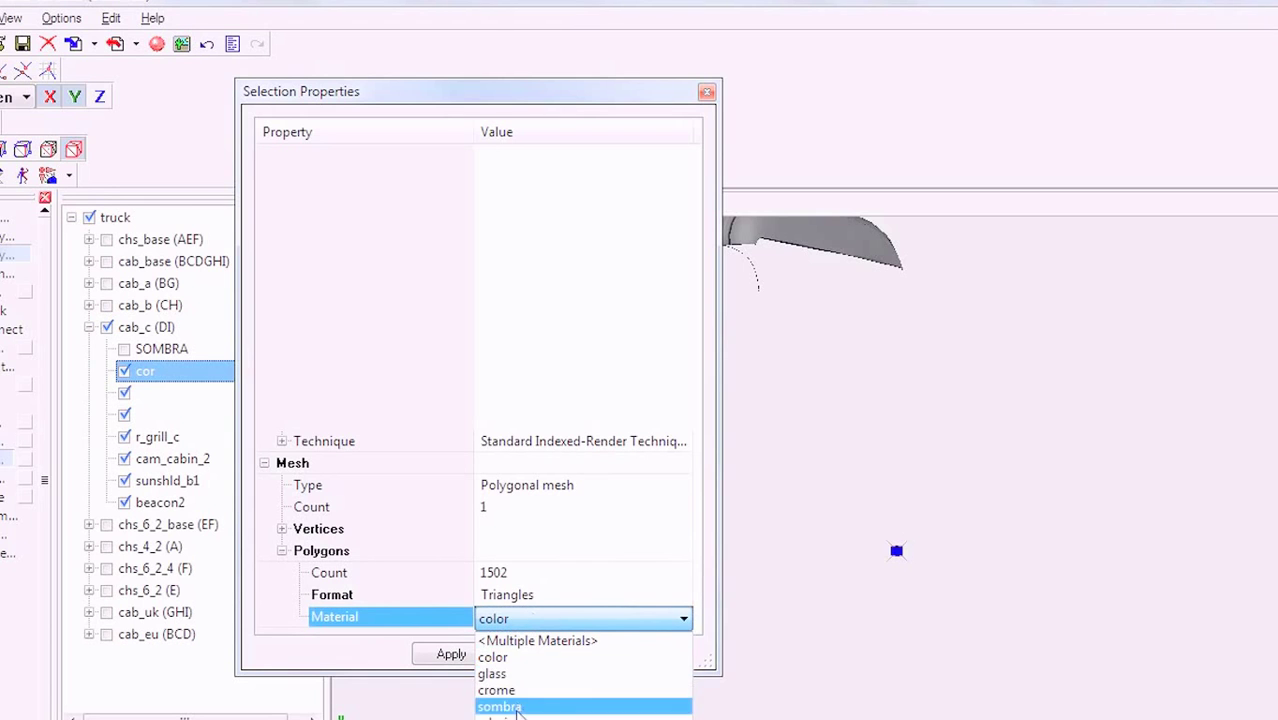
click(510, 706)
click(537, 654)
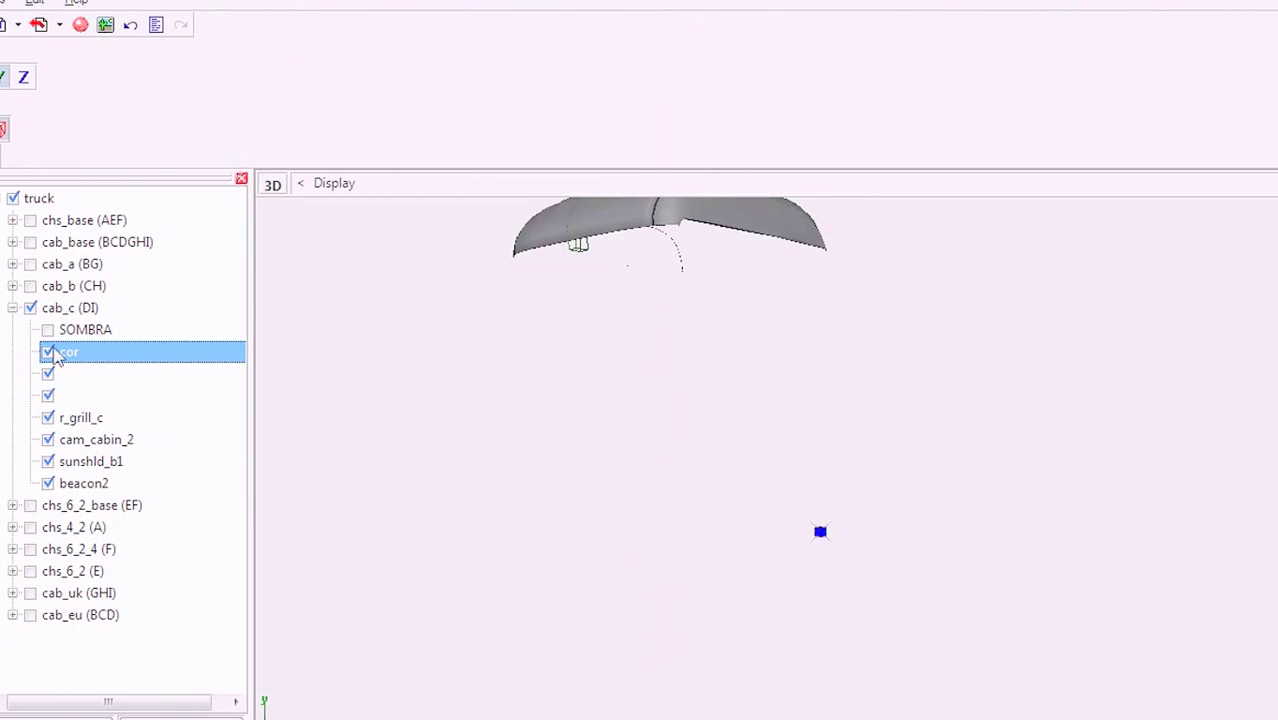
- Hide cab_c, show chs_6_2_base, and assign the carcolor material to its cor part
click(13, 308)
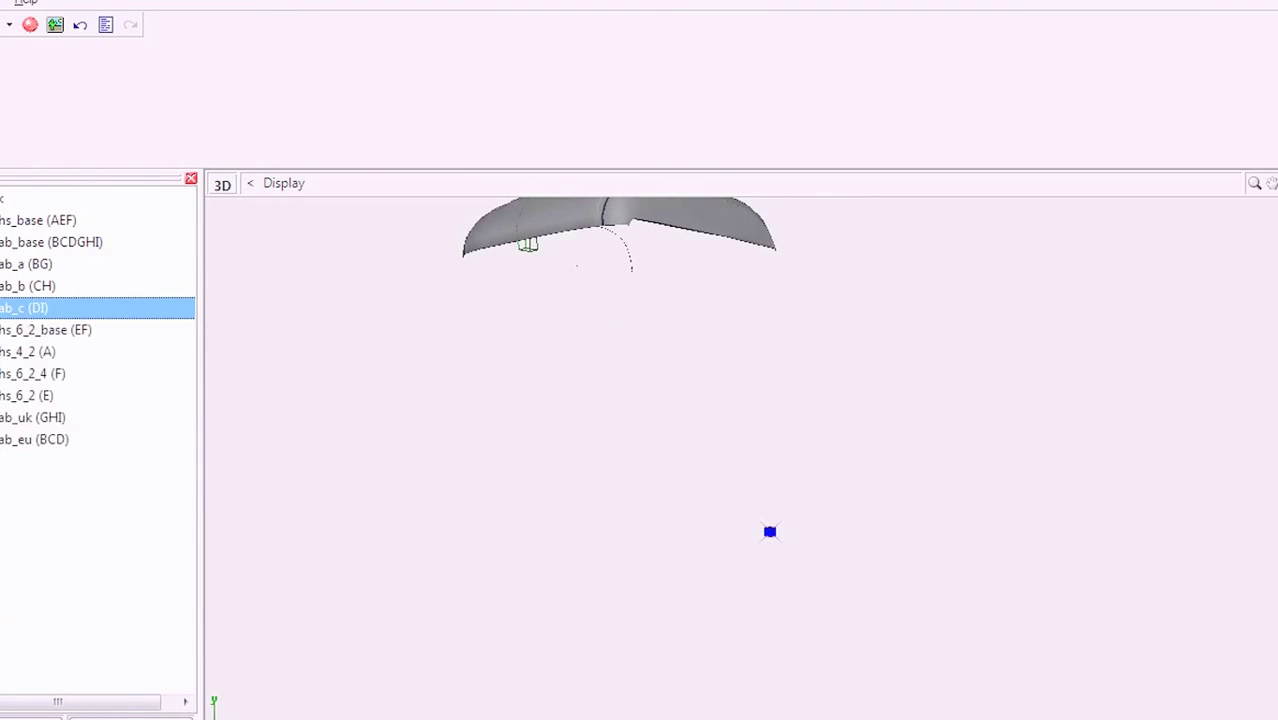
click(1, 308)
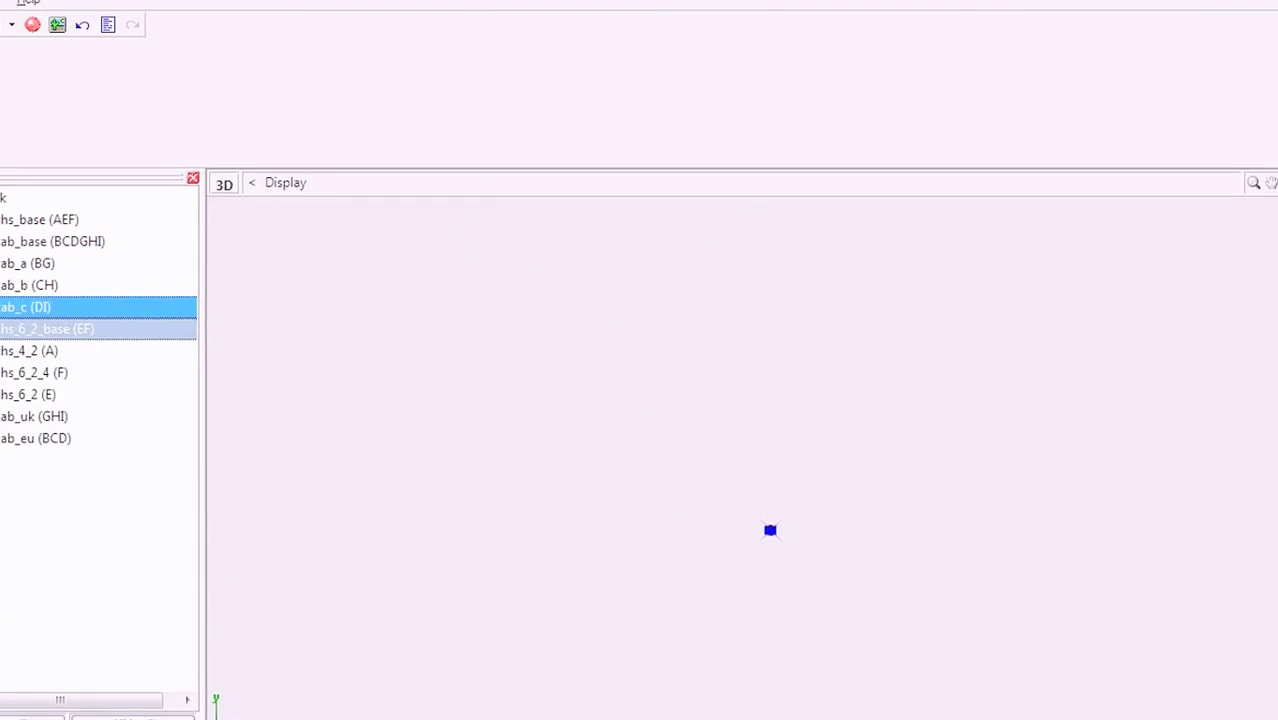
click(4, 326)
click(5, 318)
click(27, 373)
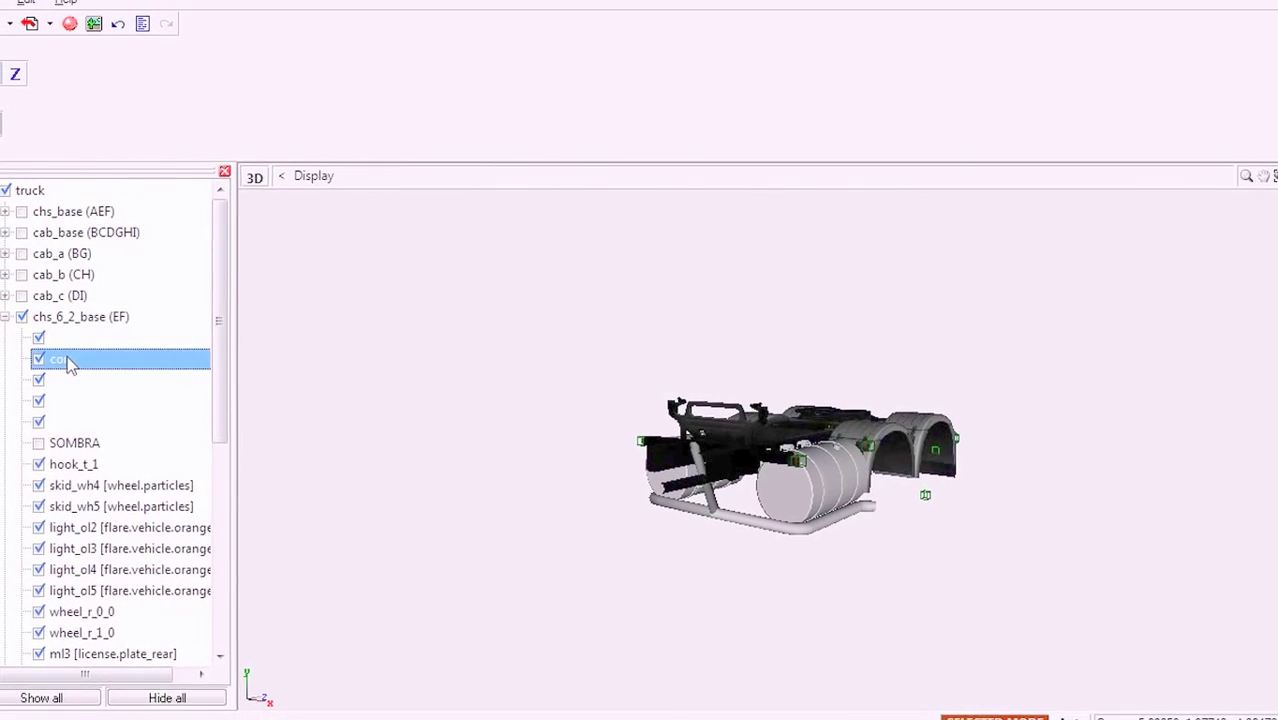
right_click(67, 359)
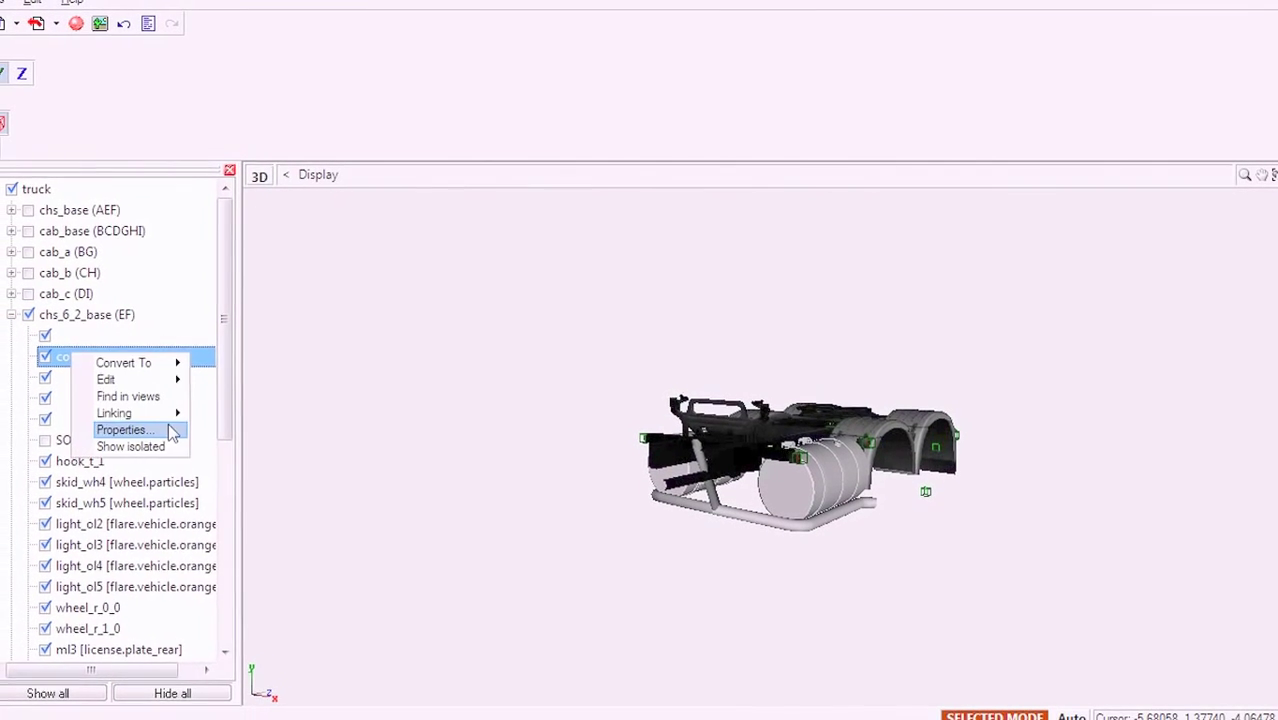
click(170, 429)
click(343, 424)
click(385, 506)
click(424, 573)
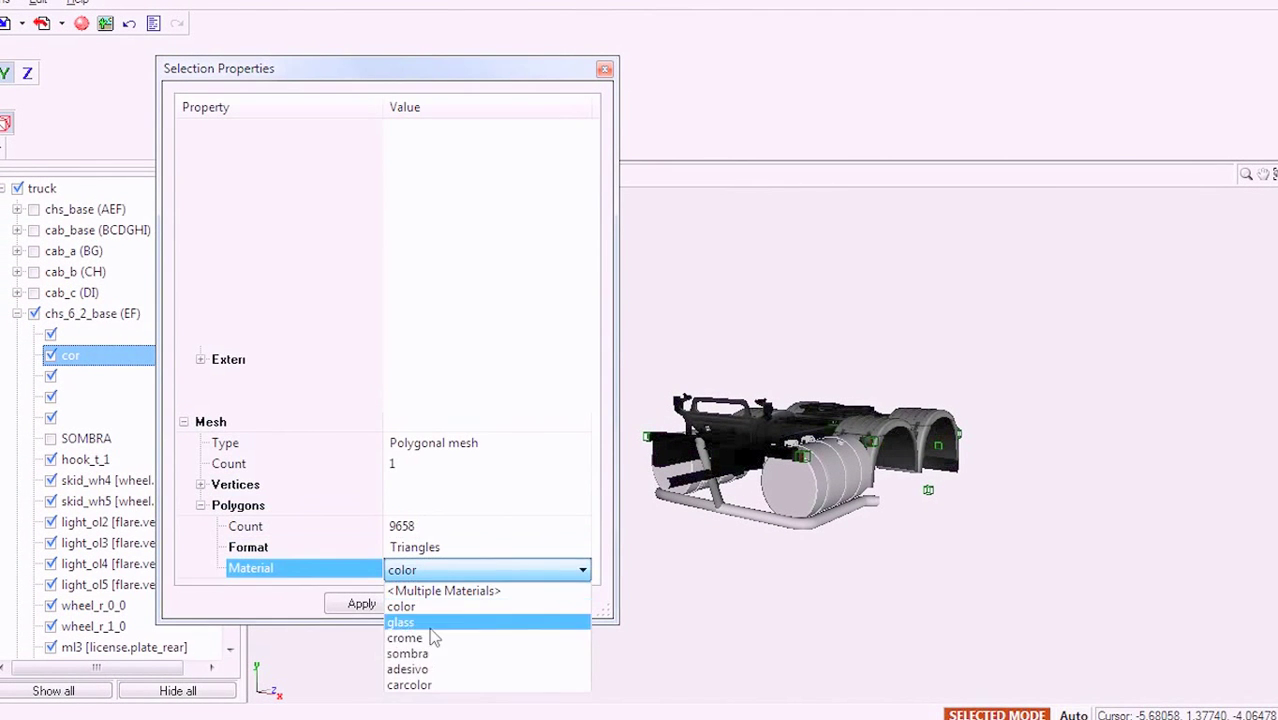
click(442, 686)
click(447, 603)
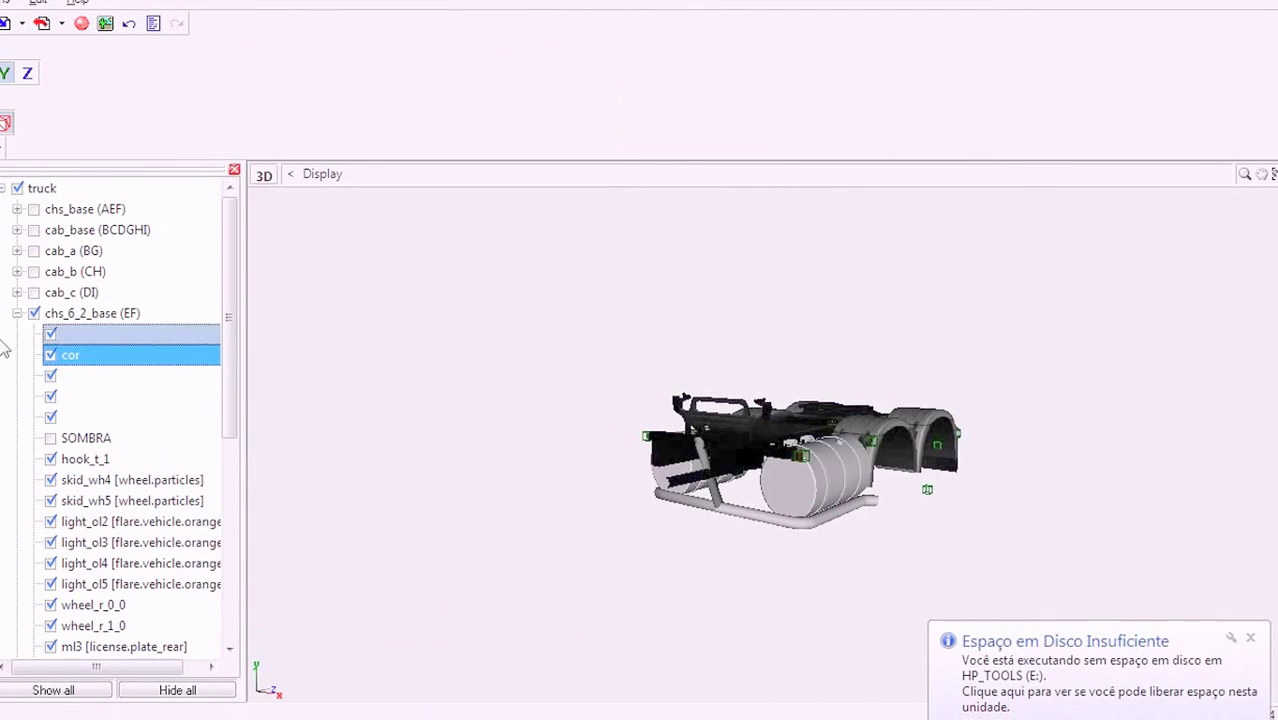
- Hide chs_6_2_base, show chs_4_2, and assign the carcolor material to its cor part
click(17, 313)
click(30, 333)
click(34, 334)
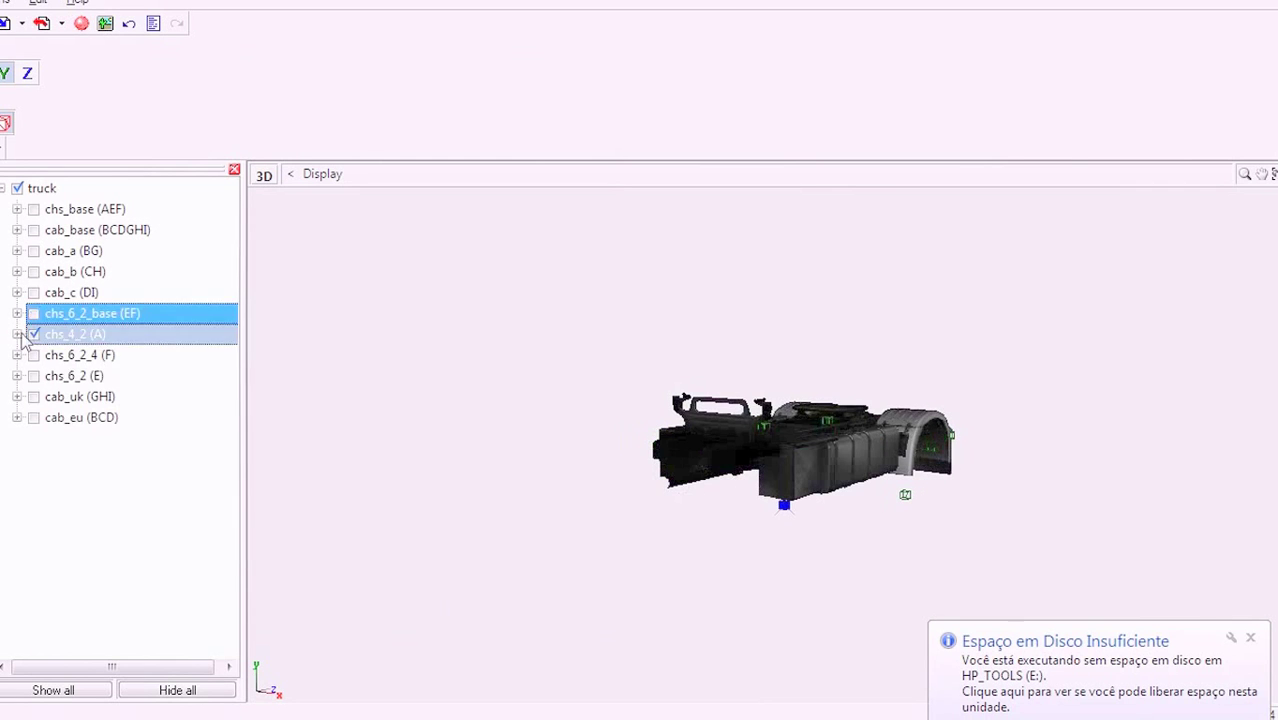
click(17, 334)
right_click(101, 439)
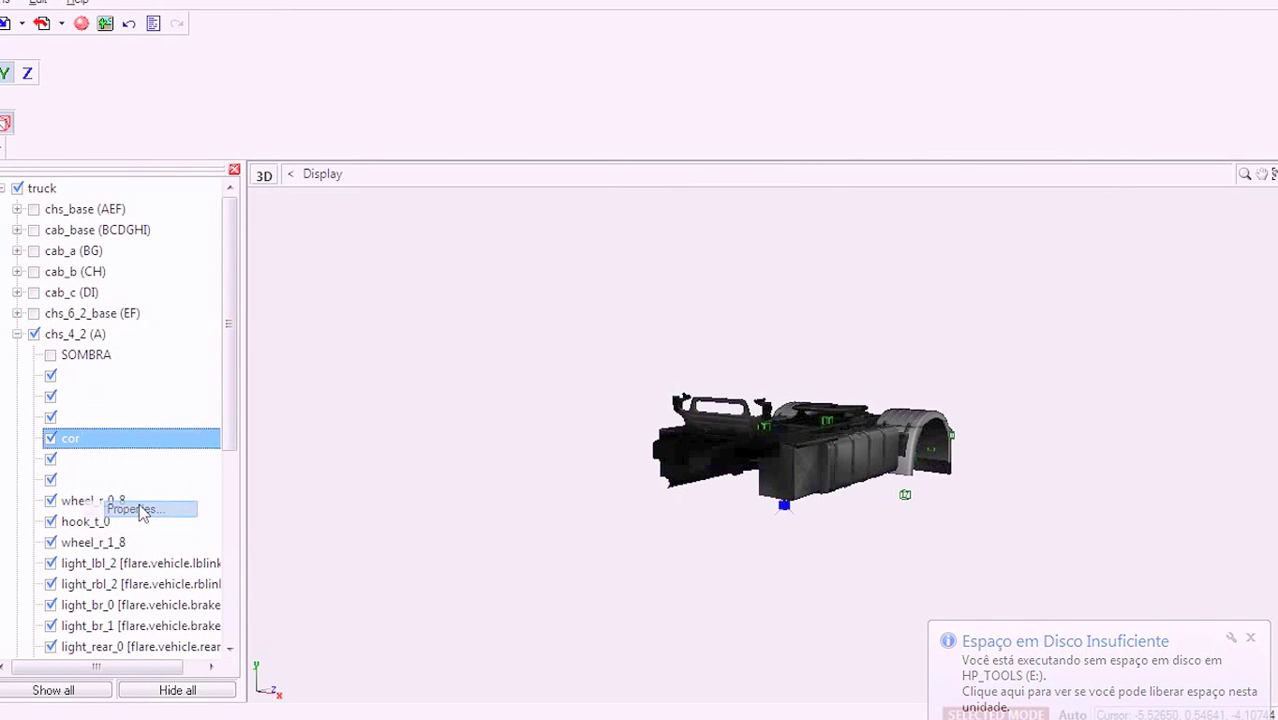
click(140, 510)
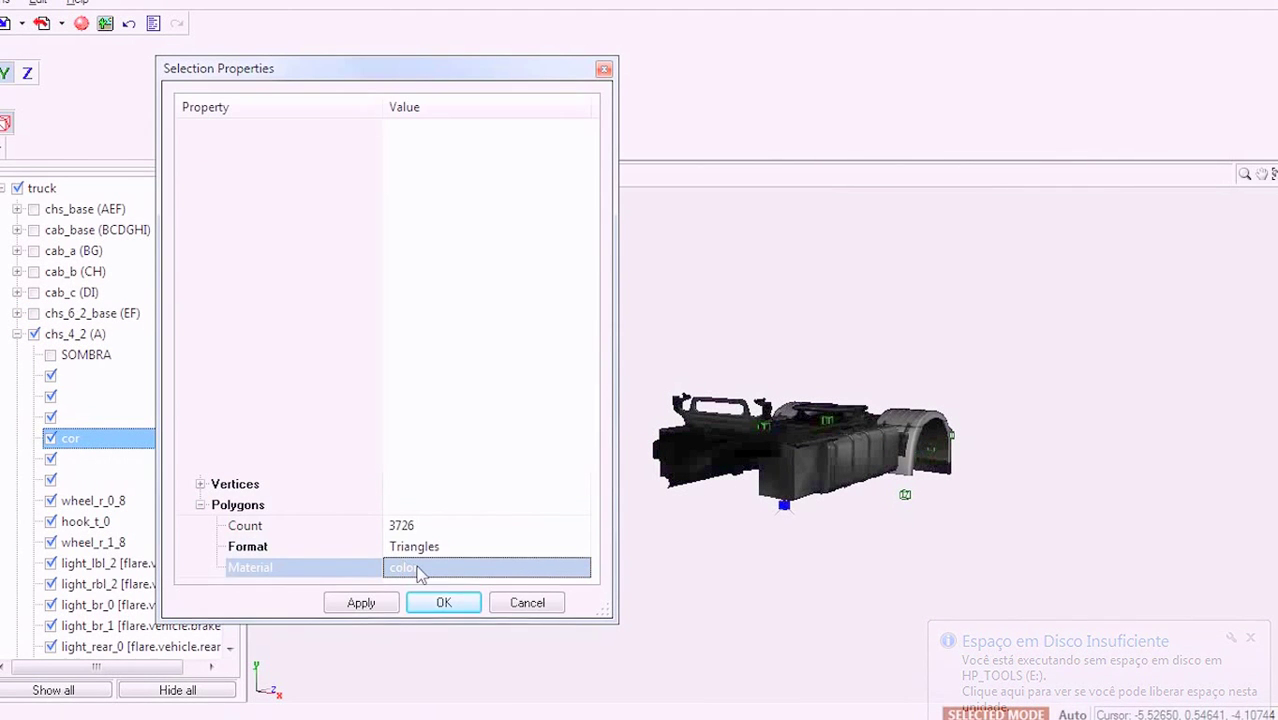
click(419, 570)
click(419, 684)
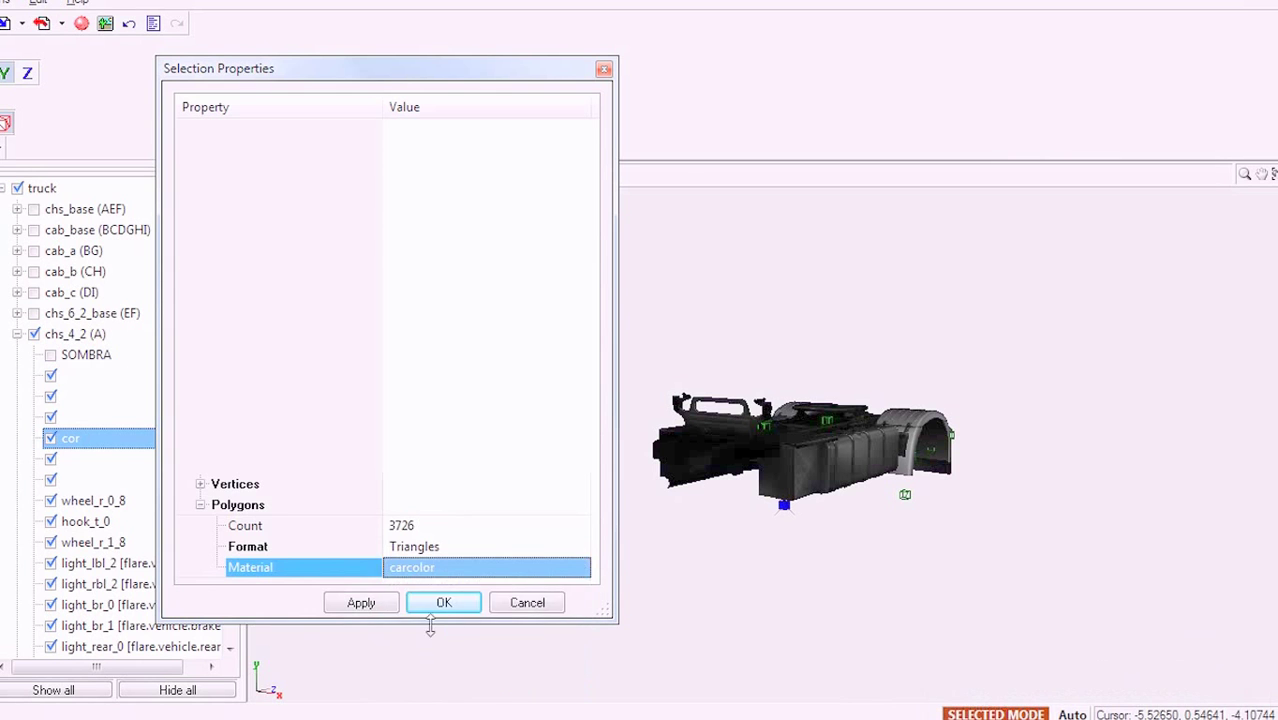
click(442, 603)
click(16, 334)
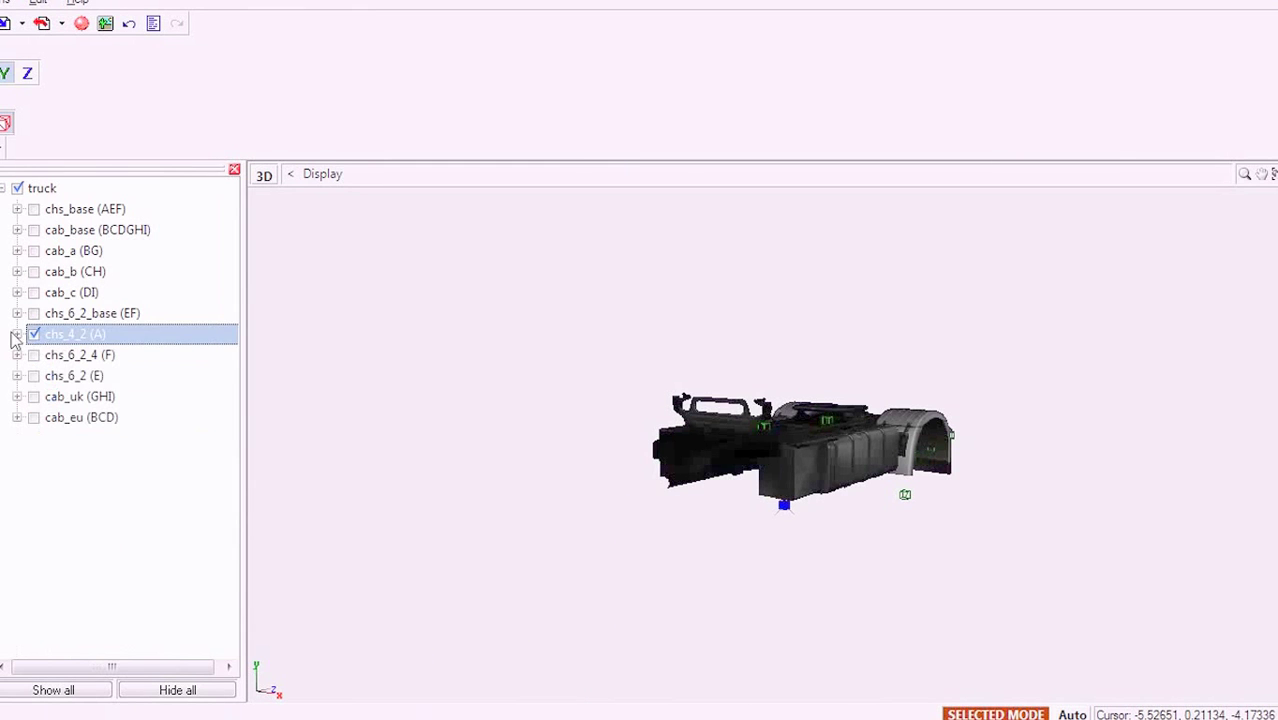
- Make all the remaining chassis and cab groups of the truck visible, from chs_base through cab_eu, and look over the complete model
click(34, 209)
click(34, 230)
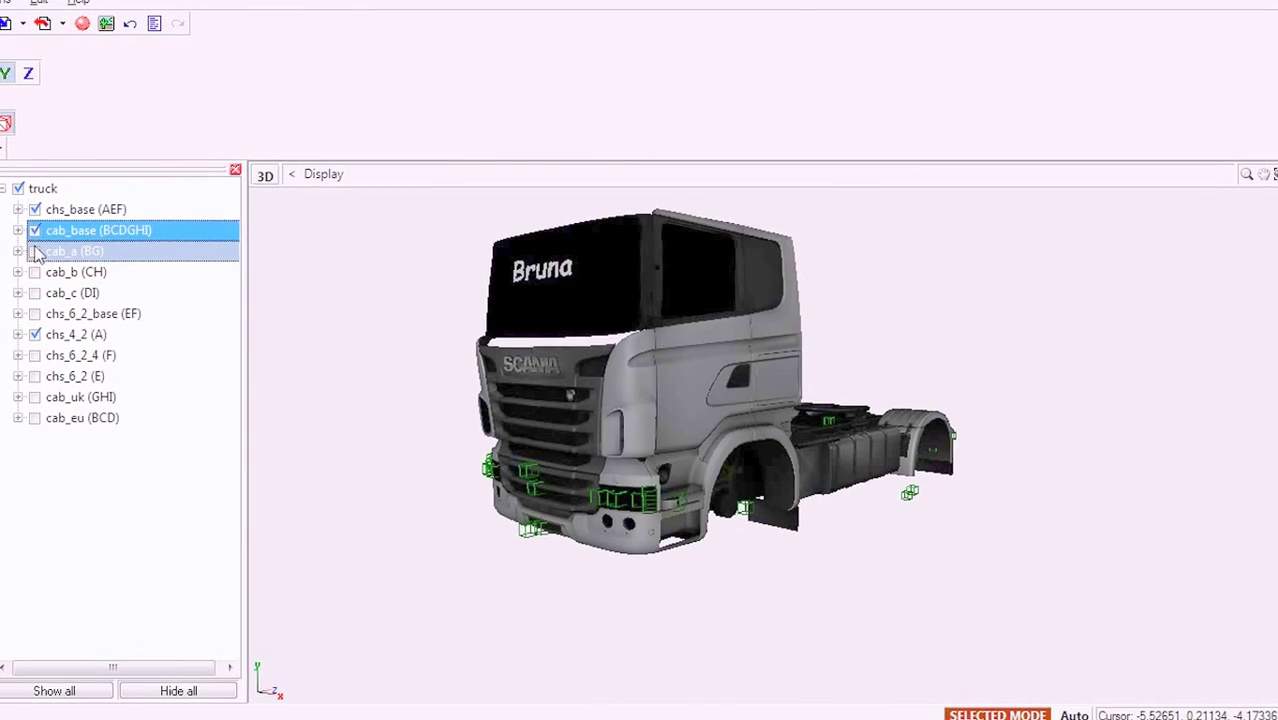
click(34, 251)
click(34, 272)
click(34, 292)
click(34, 313)
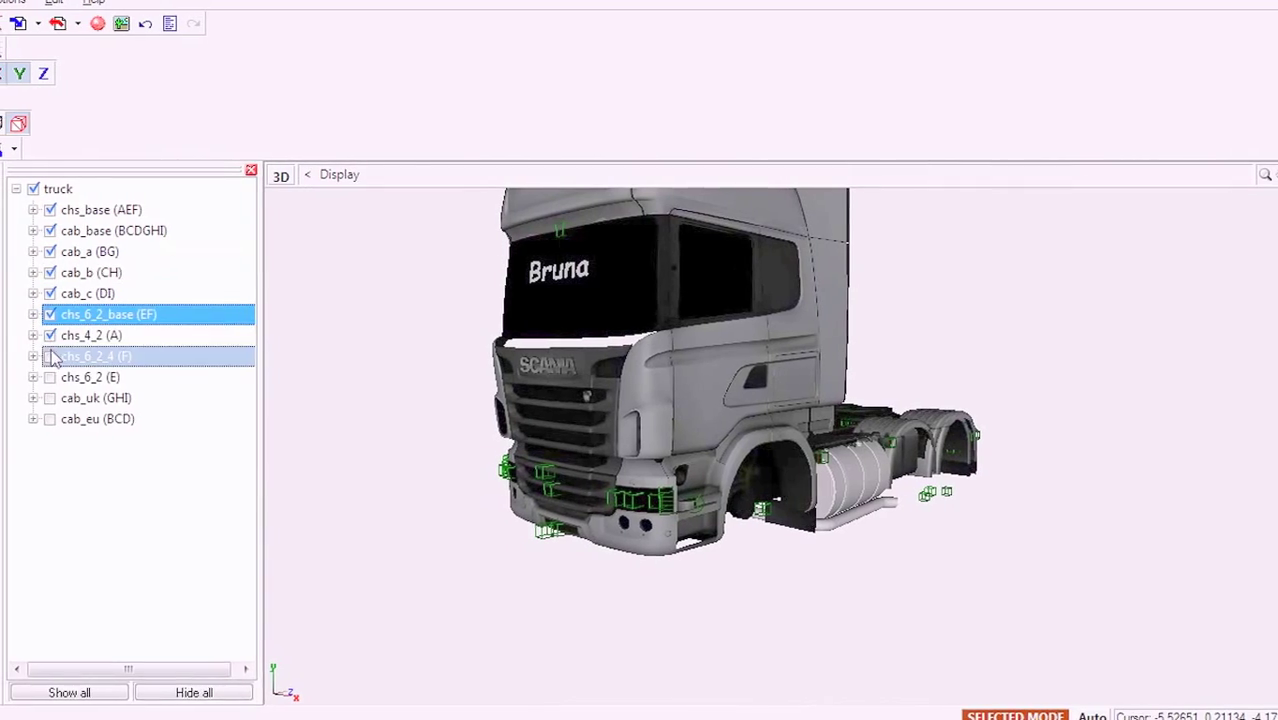
click(50, 356)
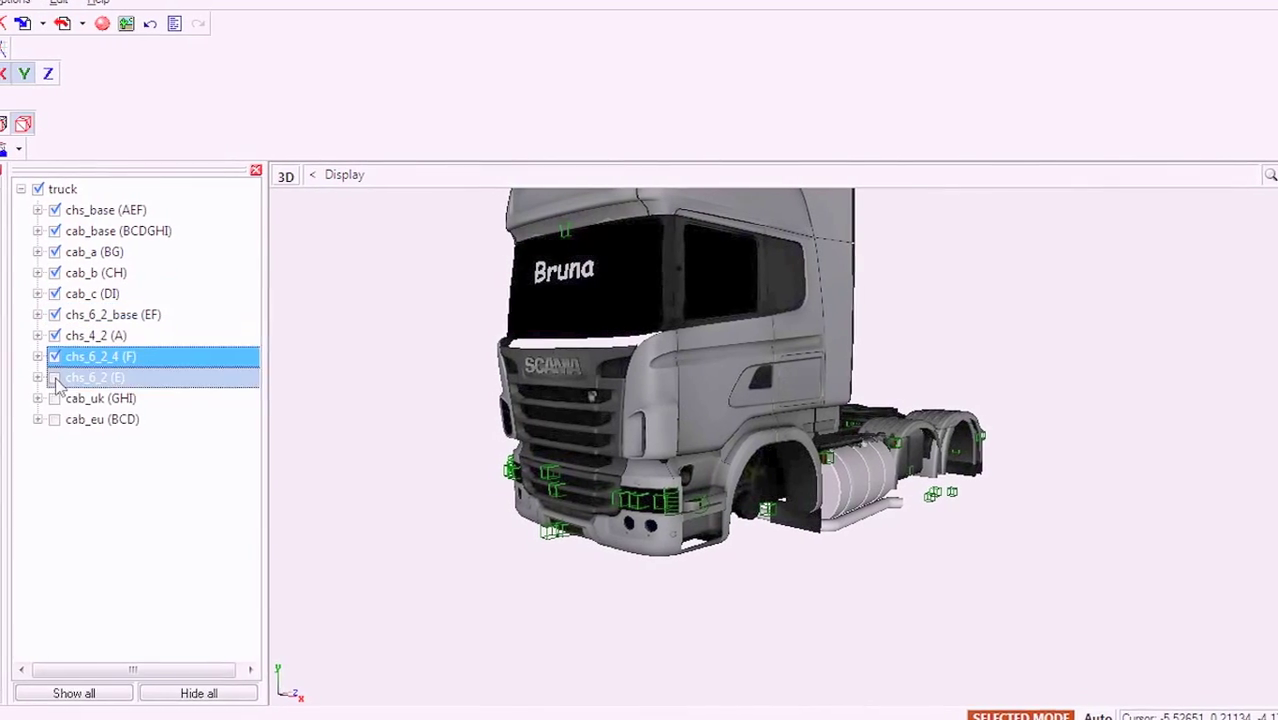
click(50, 377)
click(50, 398)
click(50, 419)
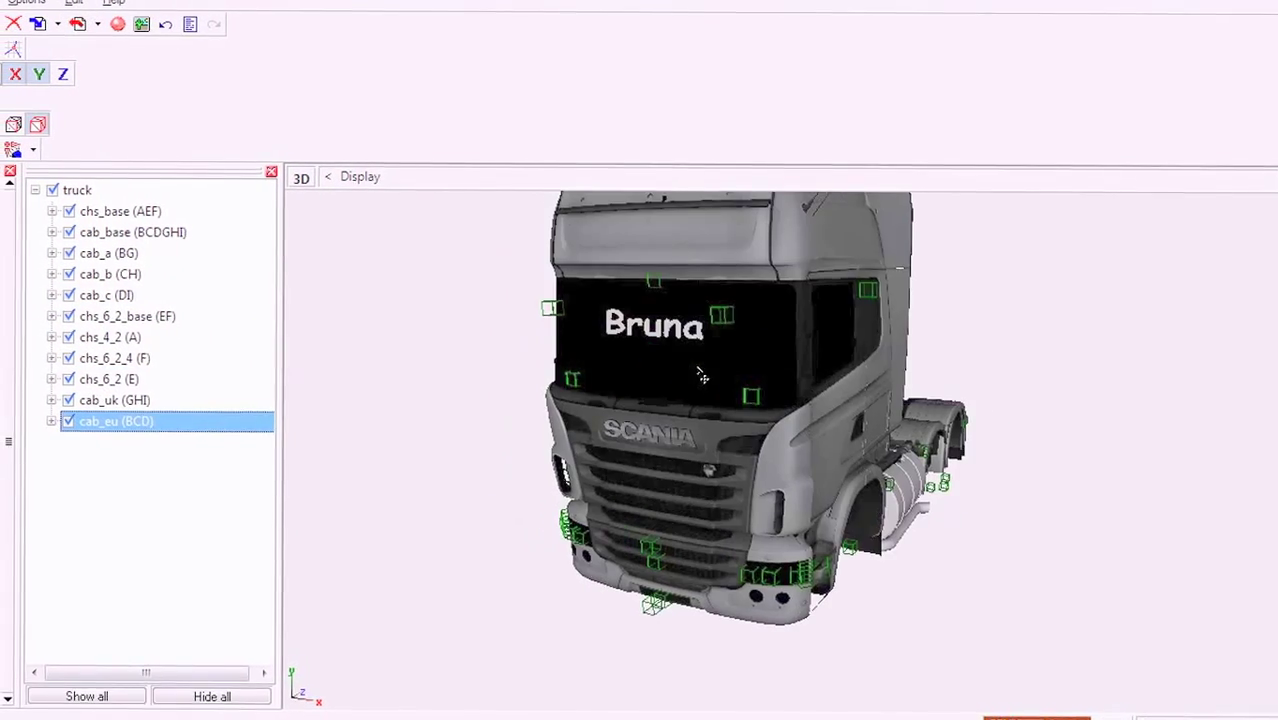
middle_drag(701, 375, 609, 362)
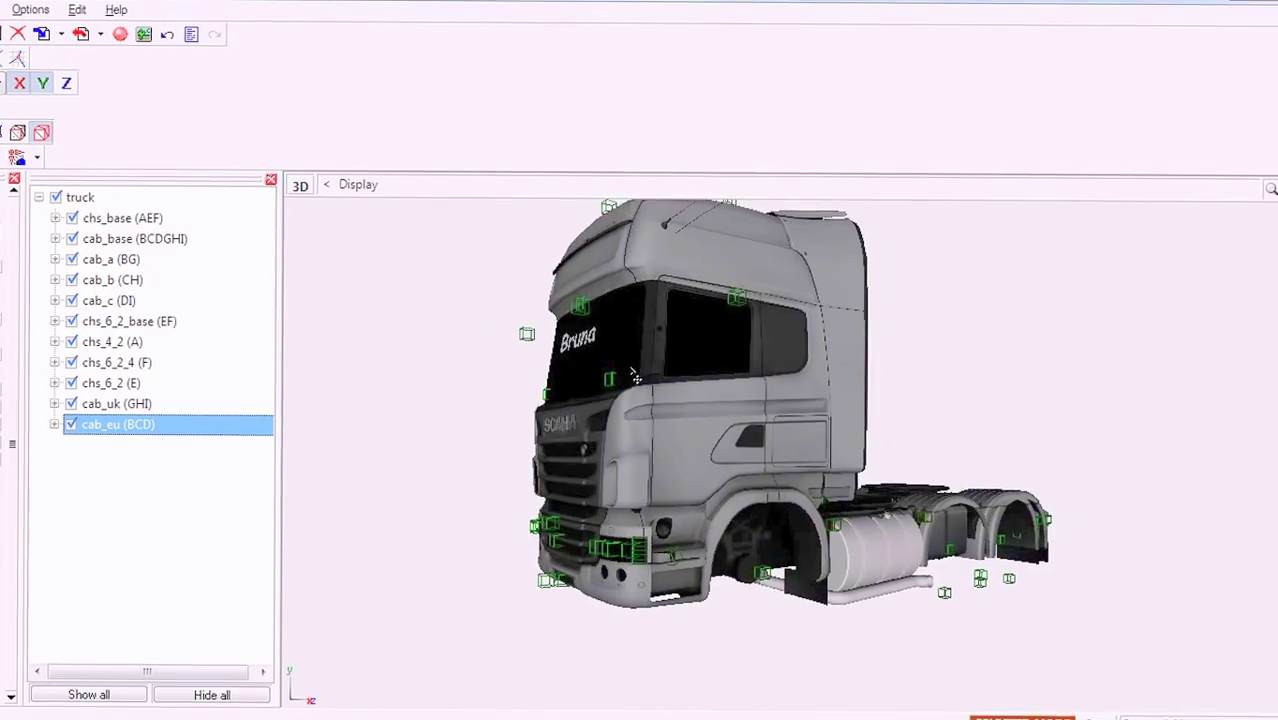
scroll(646, 369, down, 2)
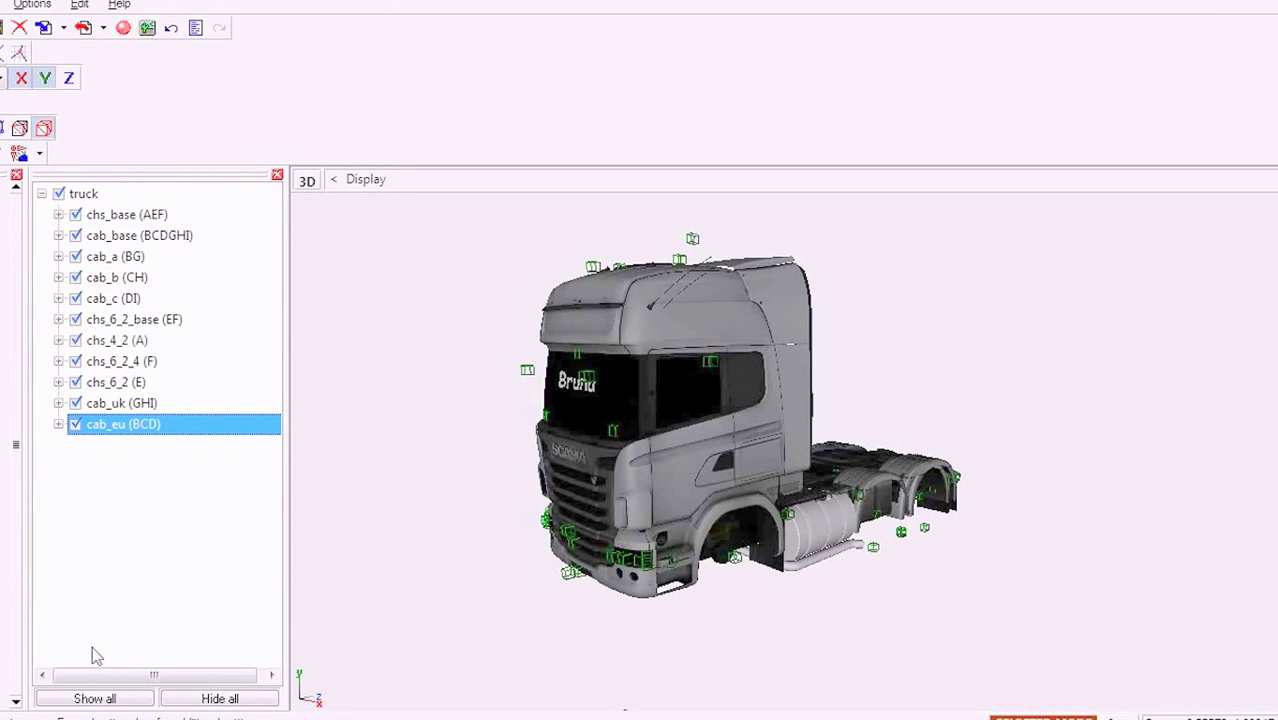
- Check the SOMBRA parts of chs_base and cab_base by toggling their visibility, leaving them hidden, and collapse the truck hierarchy
click(62, 215)
click(92, 258)
click(92, 258)
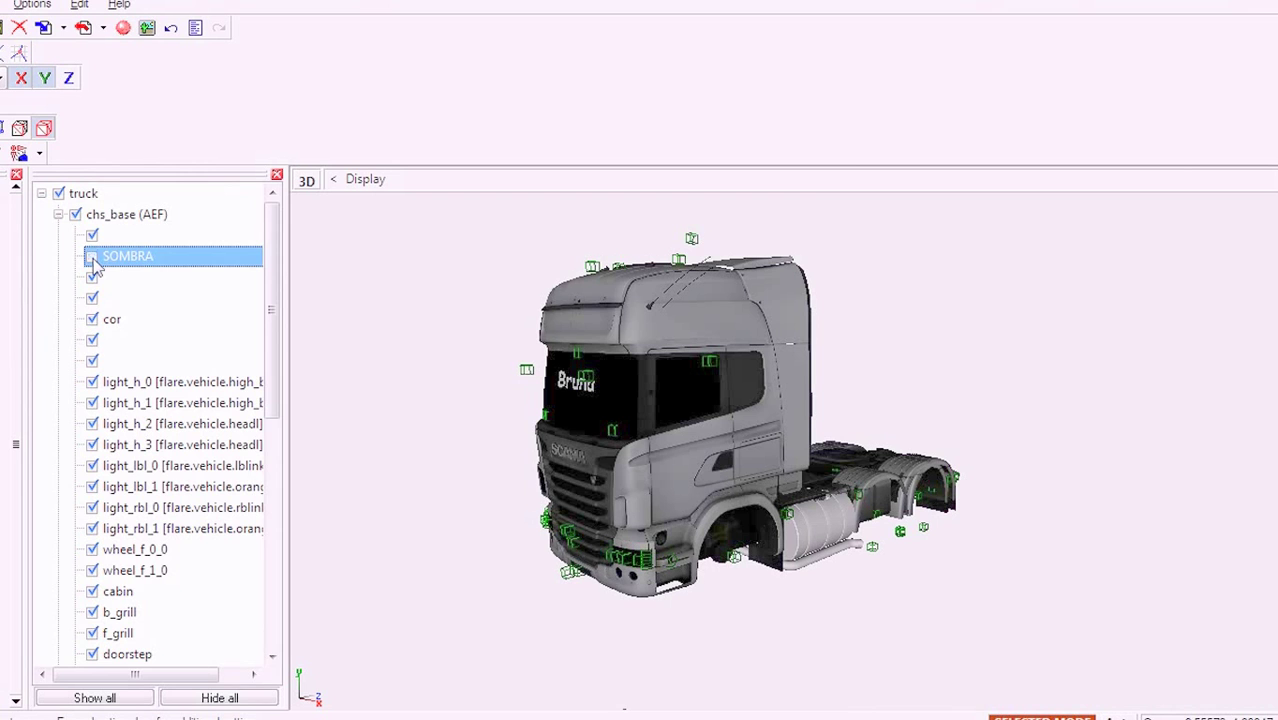
click(59, 215)
click(59, 236)
click(93, 297)
click(93, 297)
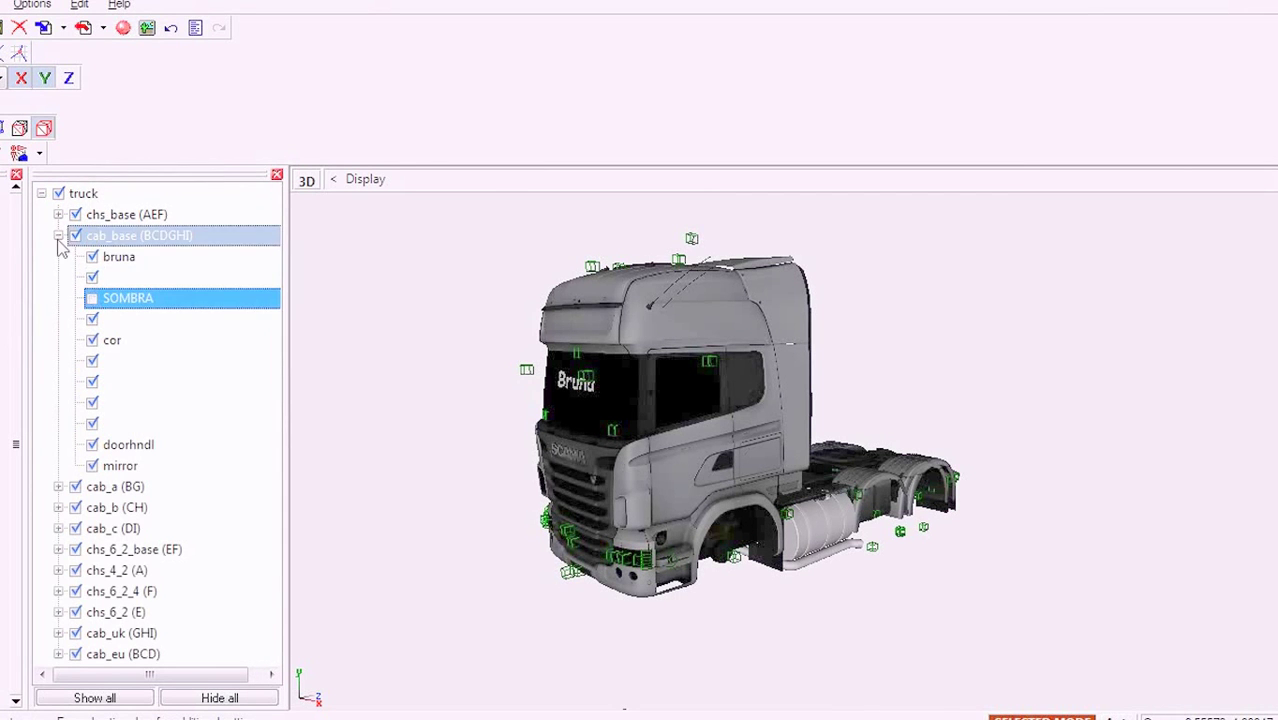
click(59, 236)
click(42, 195)
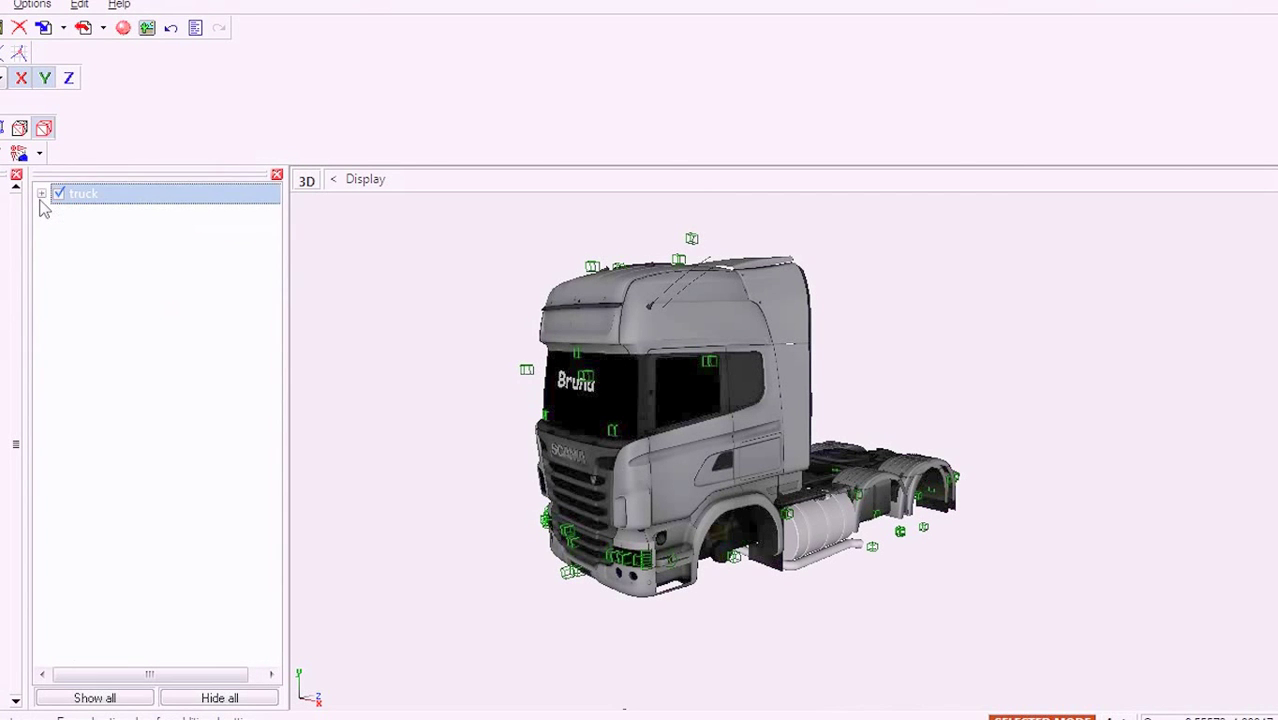
- Start exporting the truck as 18 Wheels of Steel .PMG with the version set to ETS/GTS
click(82, 27)
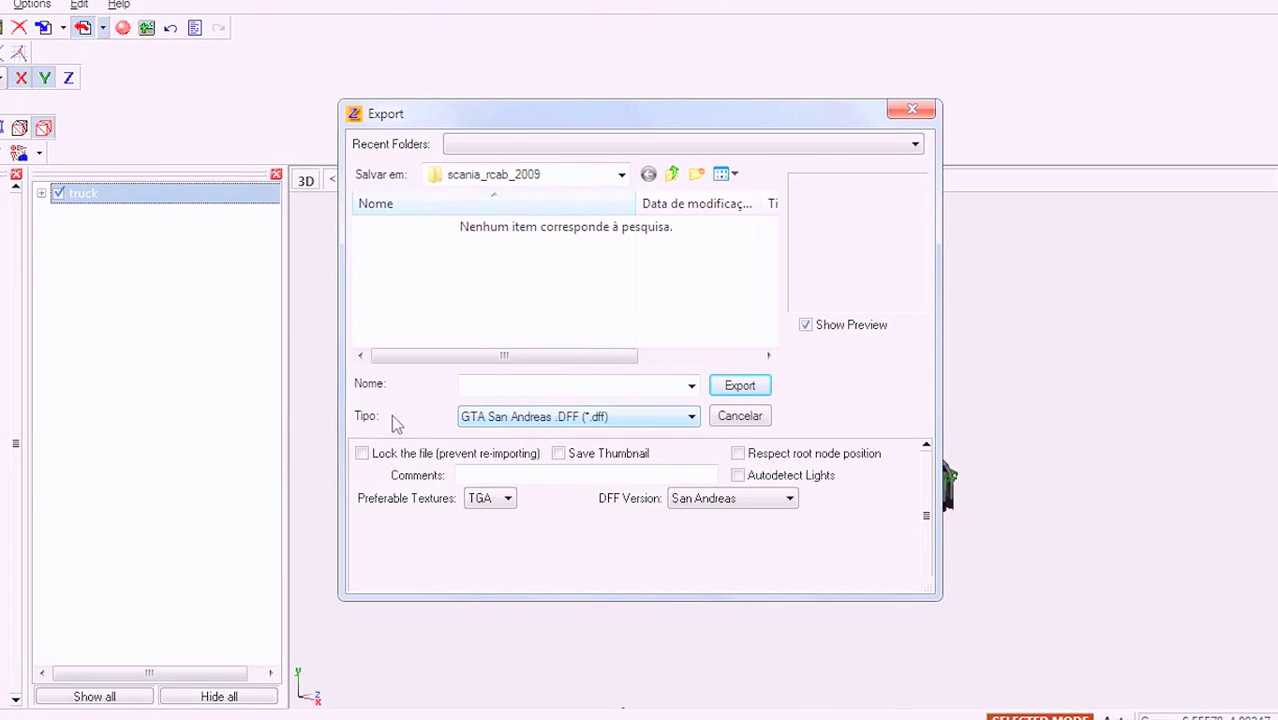
click(535, 418)
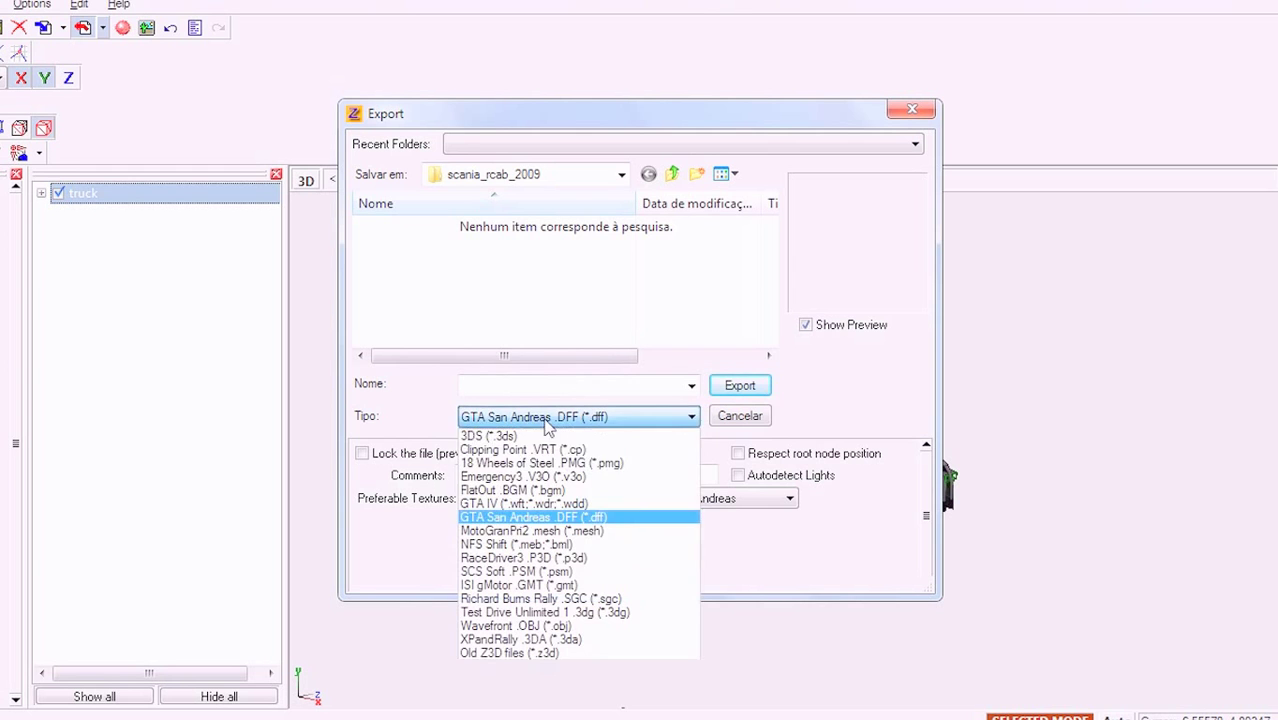
click(540, 463)
click(620, 460)
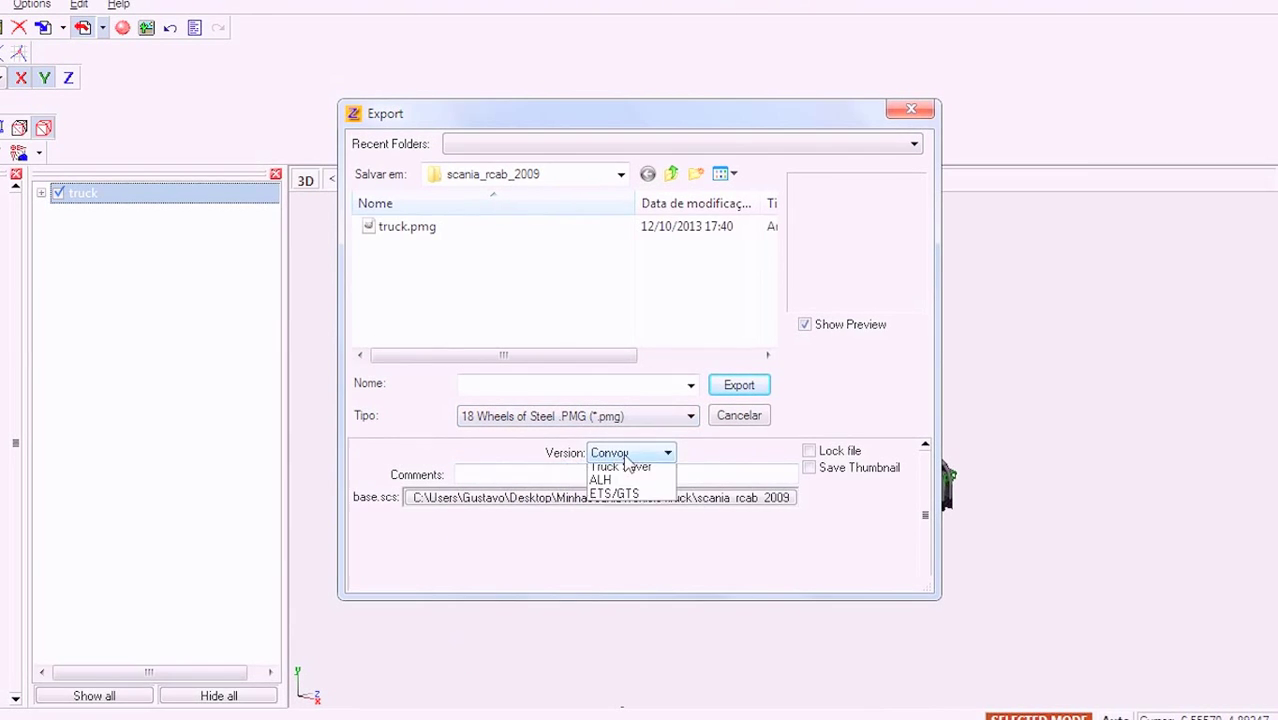
click(620, 513)
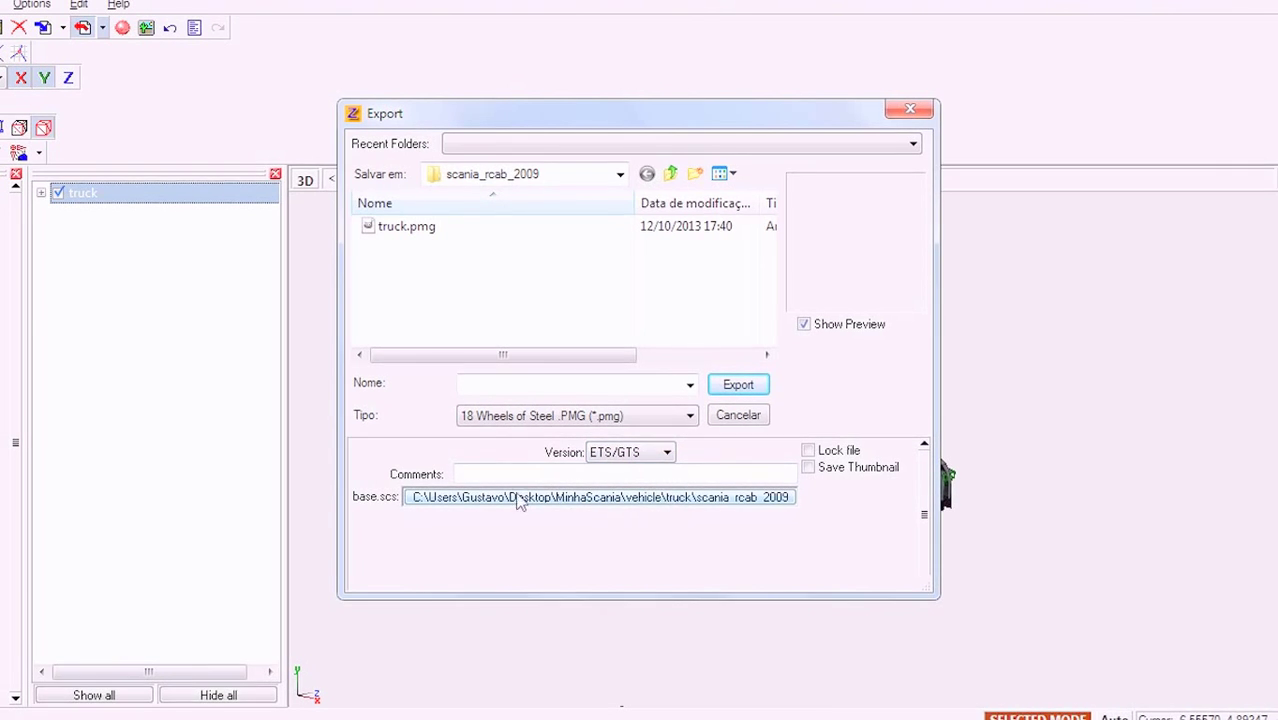
- Set the export's base.scs folder to MinhaScania\vehicle\truck\scania_rcab_2009
click(597, 506)
drag(783, 335, 782, 371)
click(575, 413)
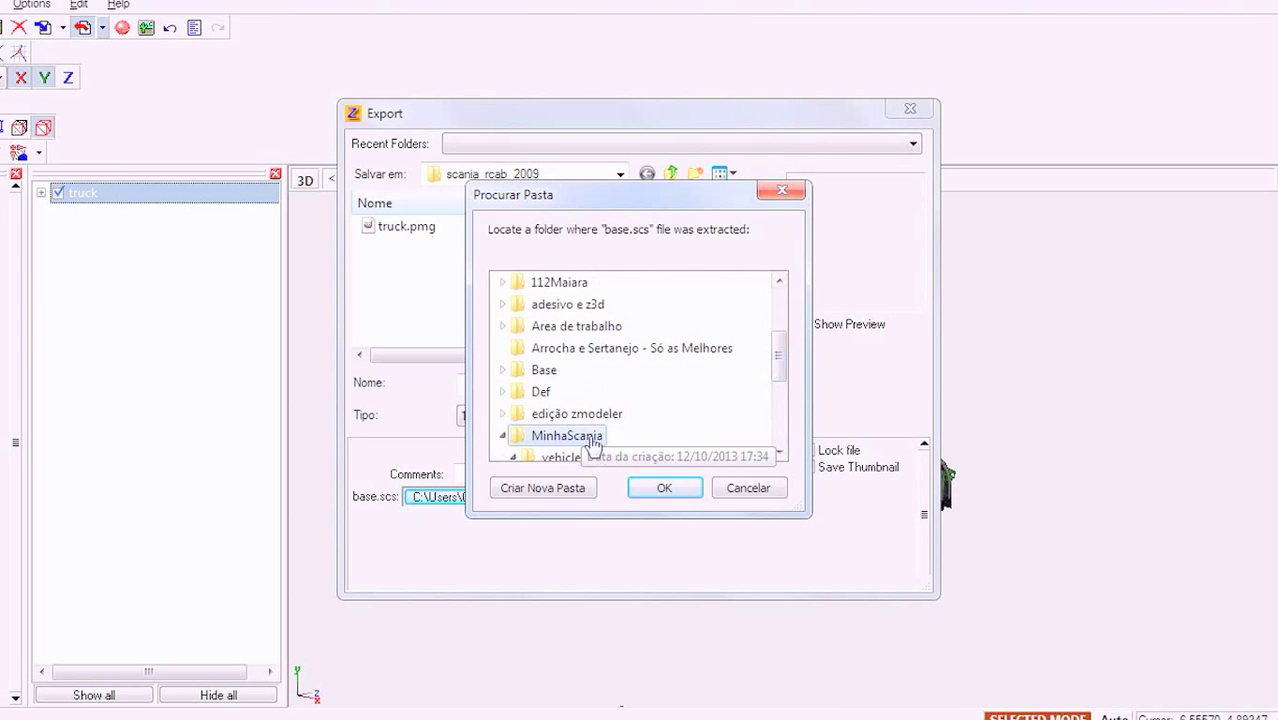
click(578, 456)
click(584, 455)
click(612, 456)
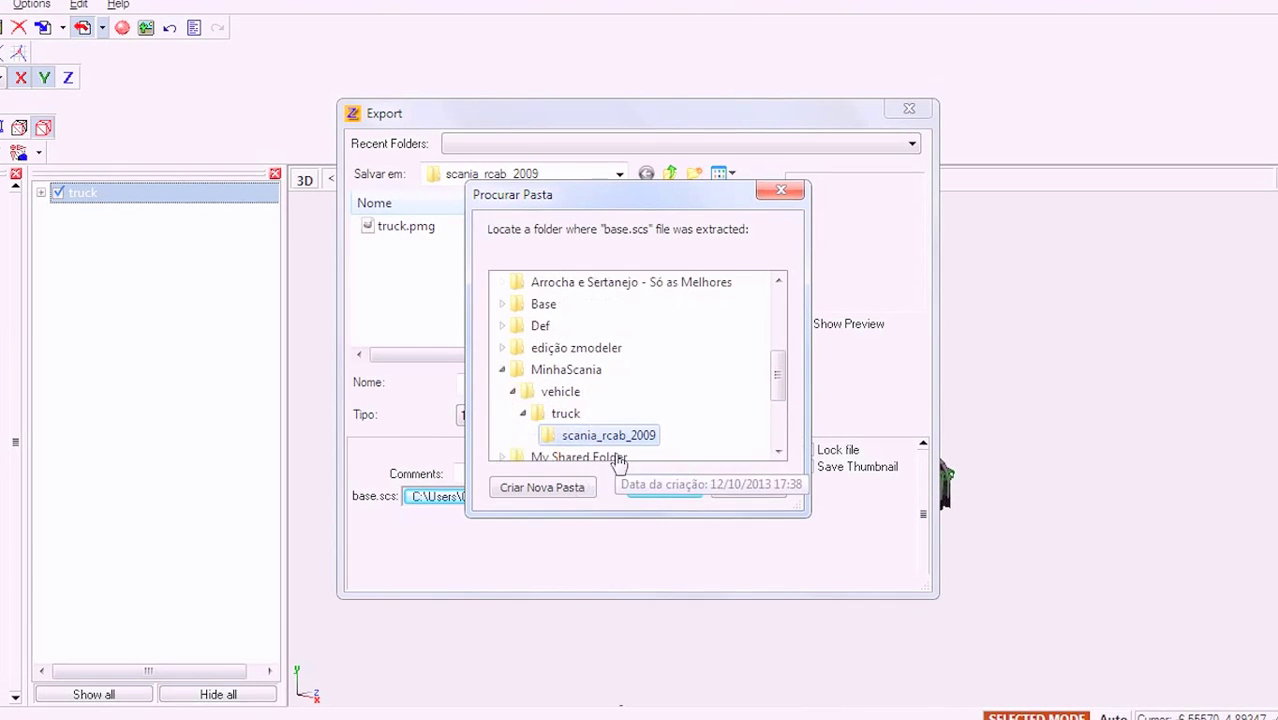
click(660, 488)
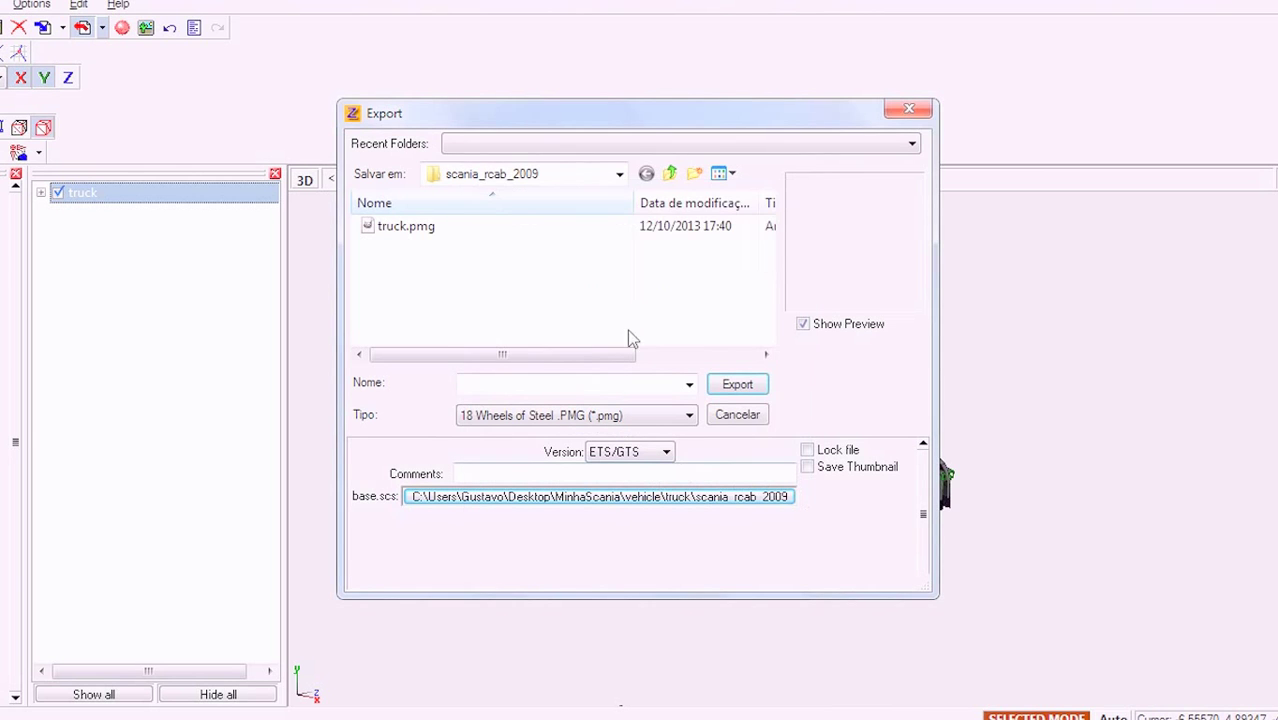
- Export the model over the existing truck.pmg in the scania_rcab_2009 folder, accepting its replacement
click(412, 229)
click(752, 388)
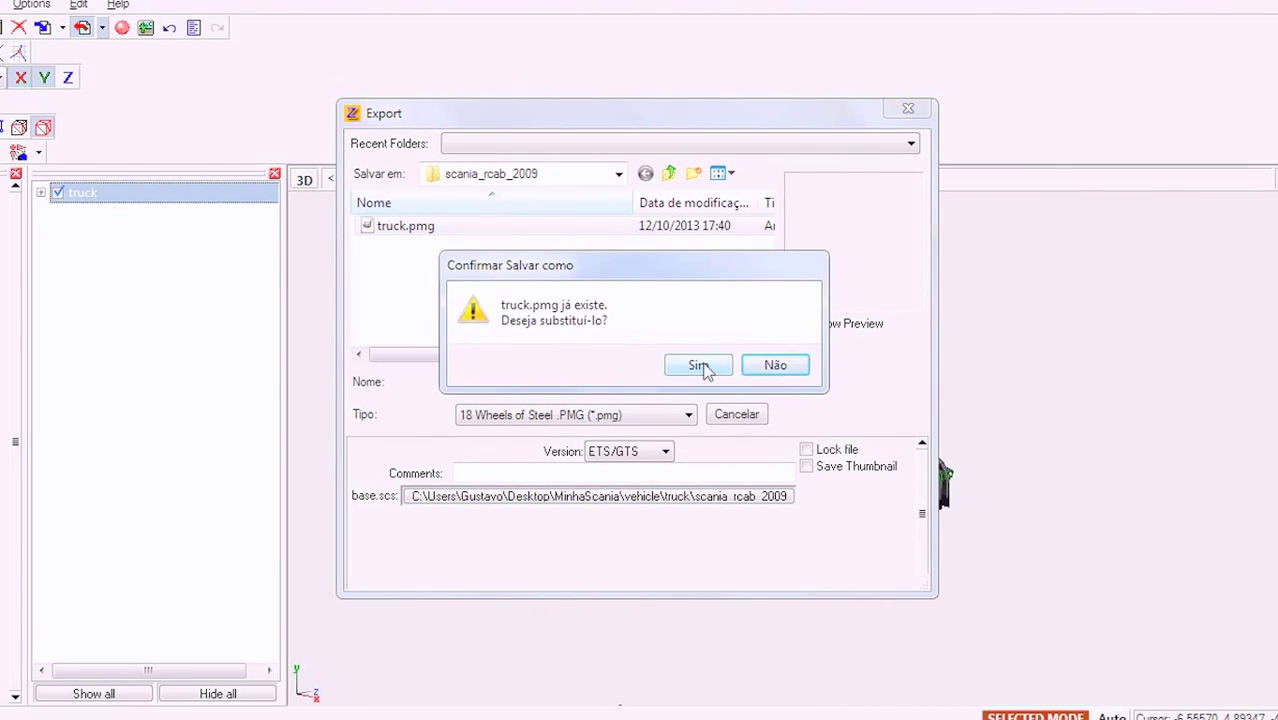
click(700, 366)
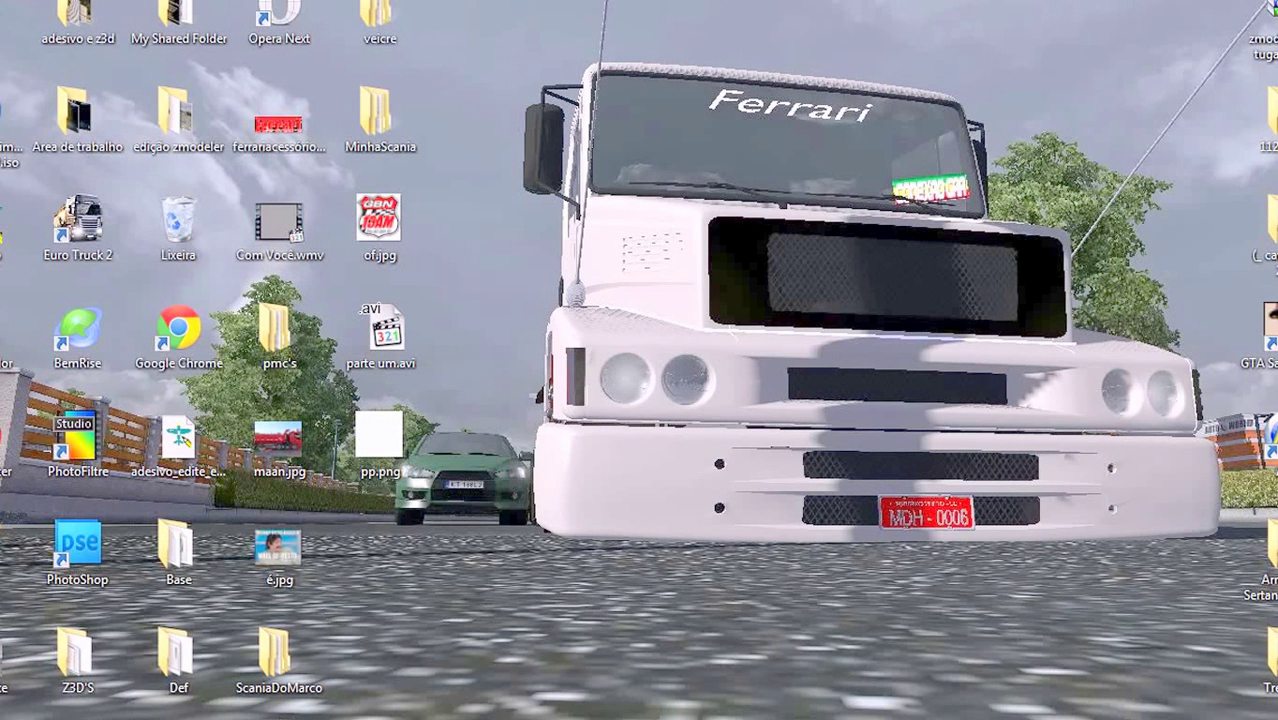
- Switch to the scania_rcab_2009 folder in Windows Explorer and delete adesivo_edite_essa_textura.dds
click(450, 718)
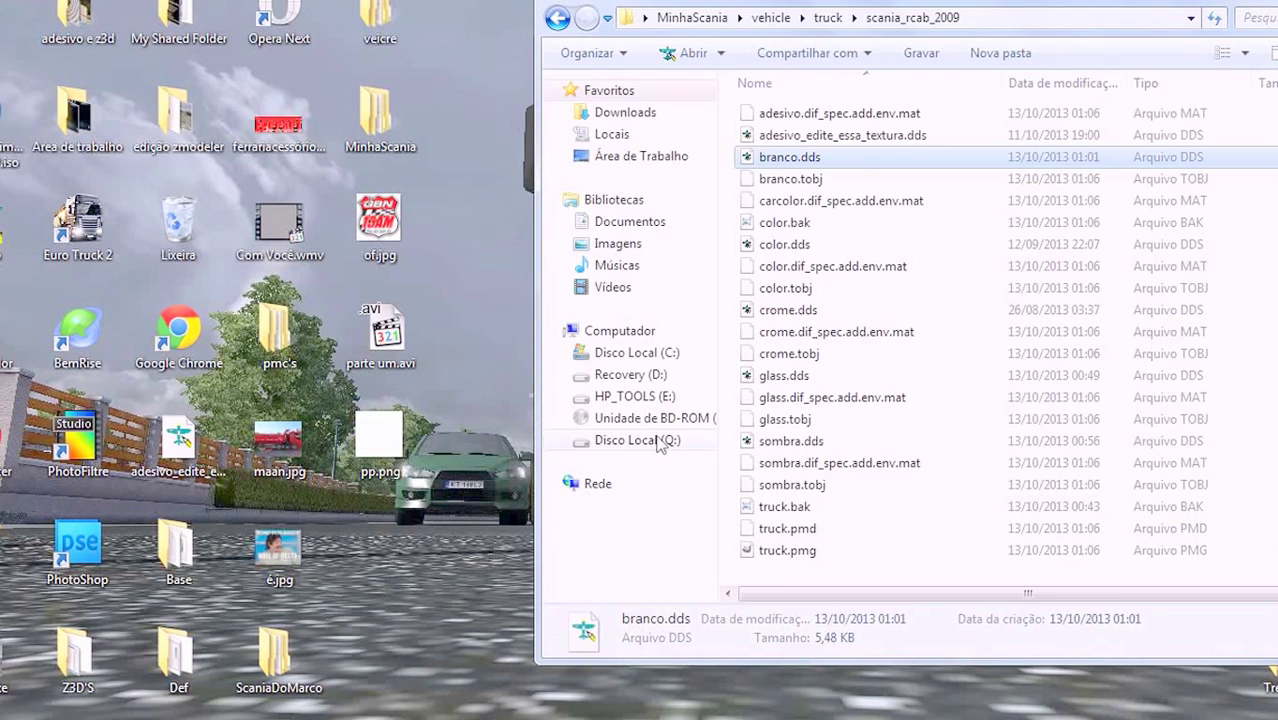
right_drag(838, 158, 836, 178)
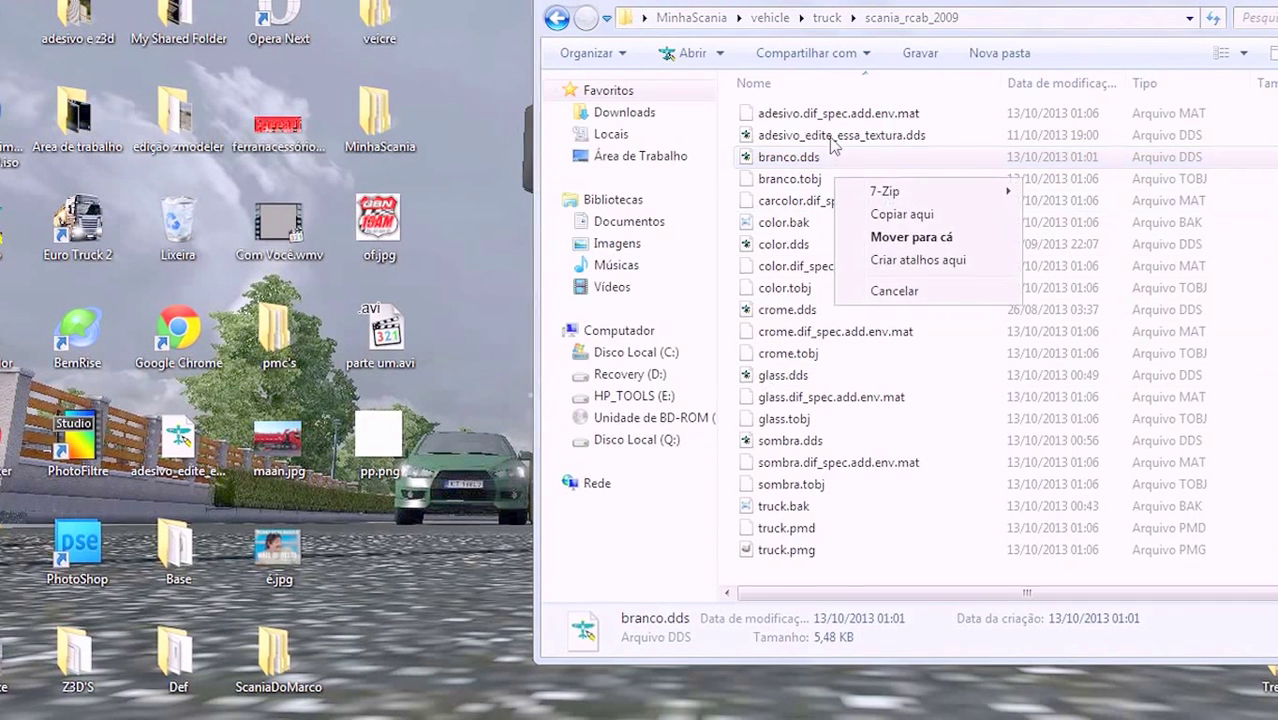
key(Escape)
click(844, 138)
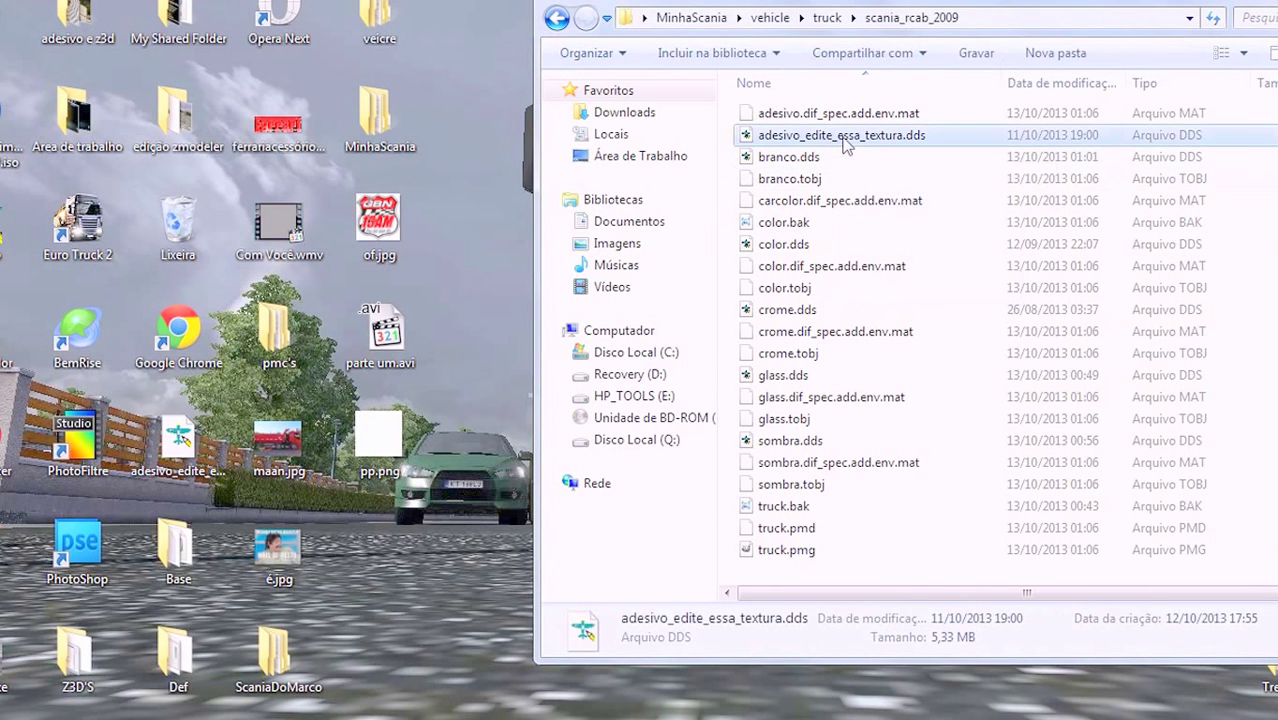
key(Delete)
key(Return)
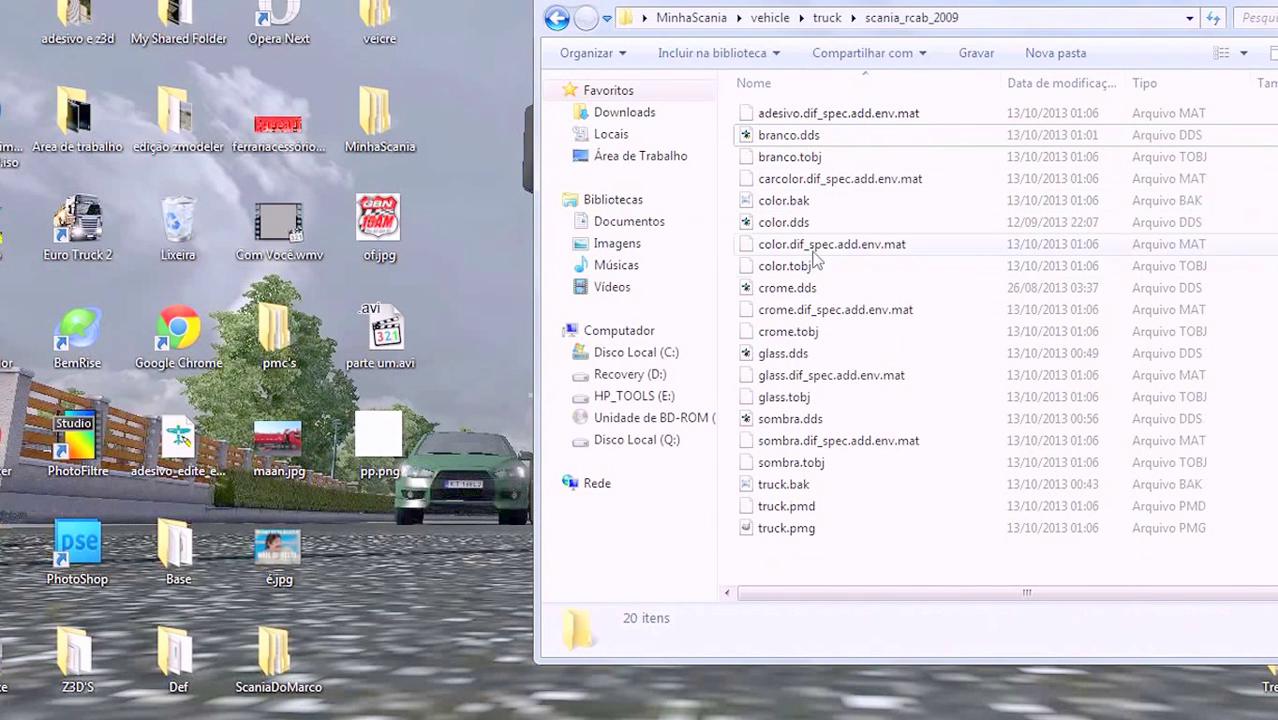
- Enlarge the file icons in the scania_rcab_2009 folder and delete the color.bak and truck.bak backup files
click(807, 480)
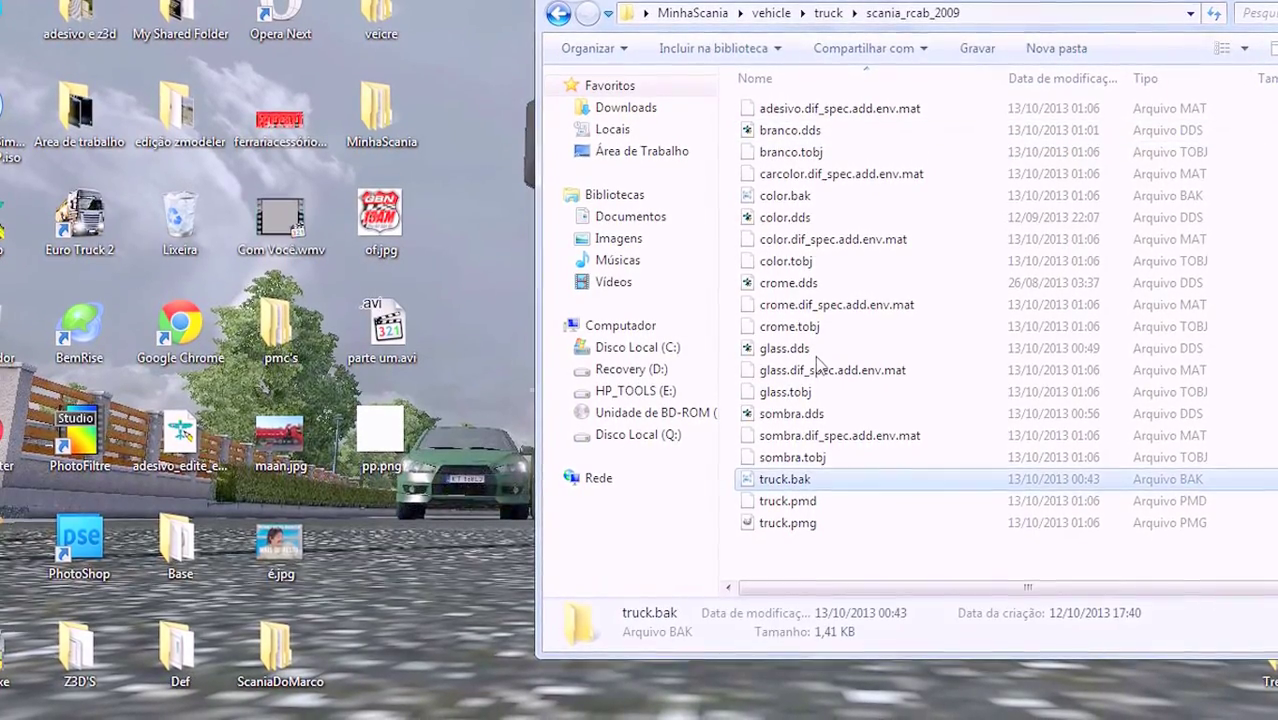
ctrl+scroll(816, 356, up, 2)
ctrl+scroll(816, 352, up, 3)
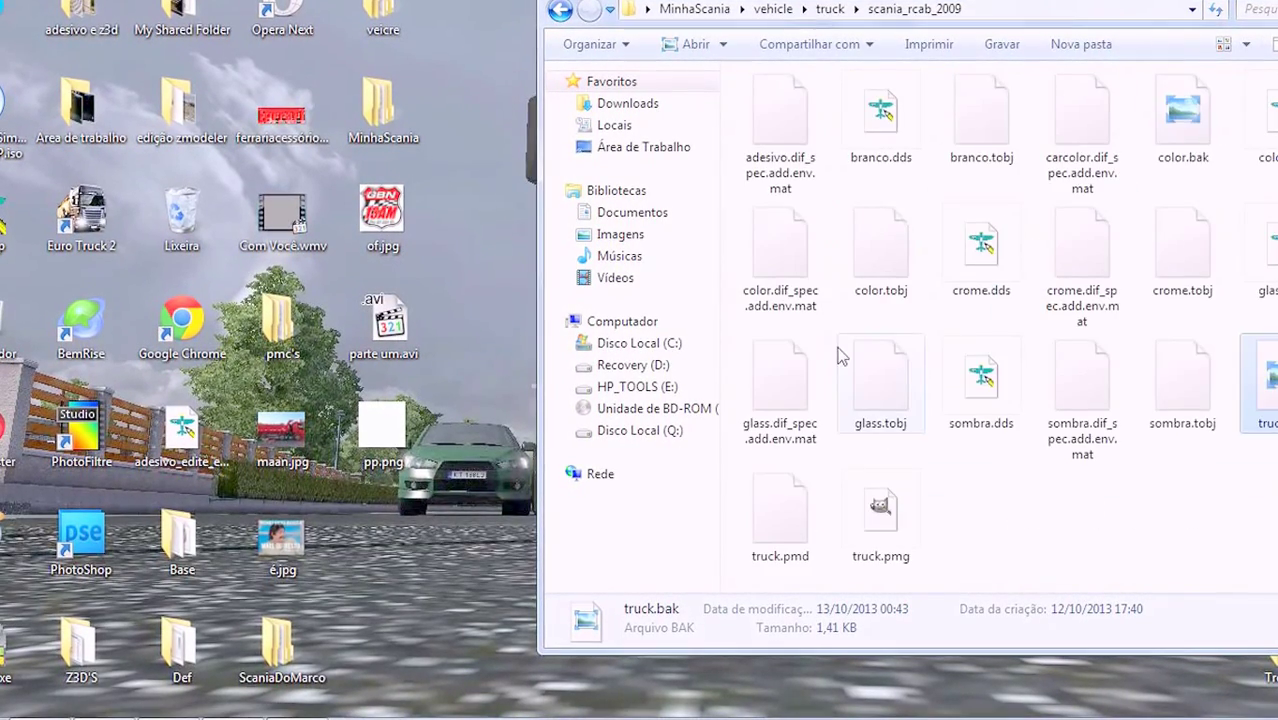
drag(1036, 3, 891, 5)
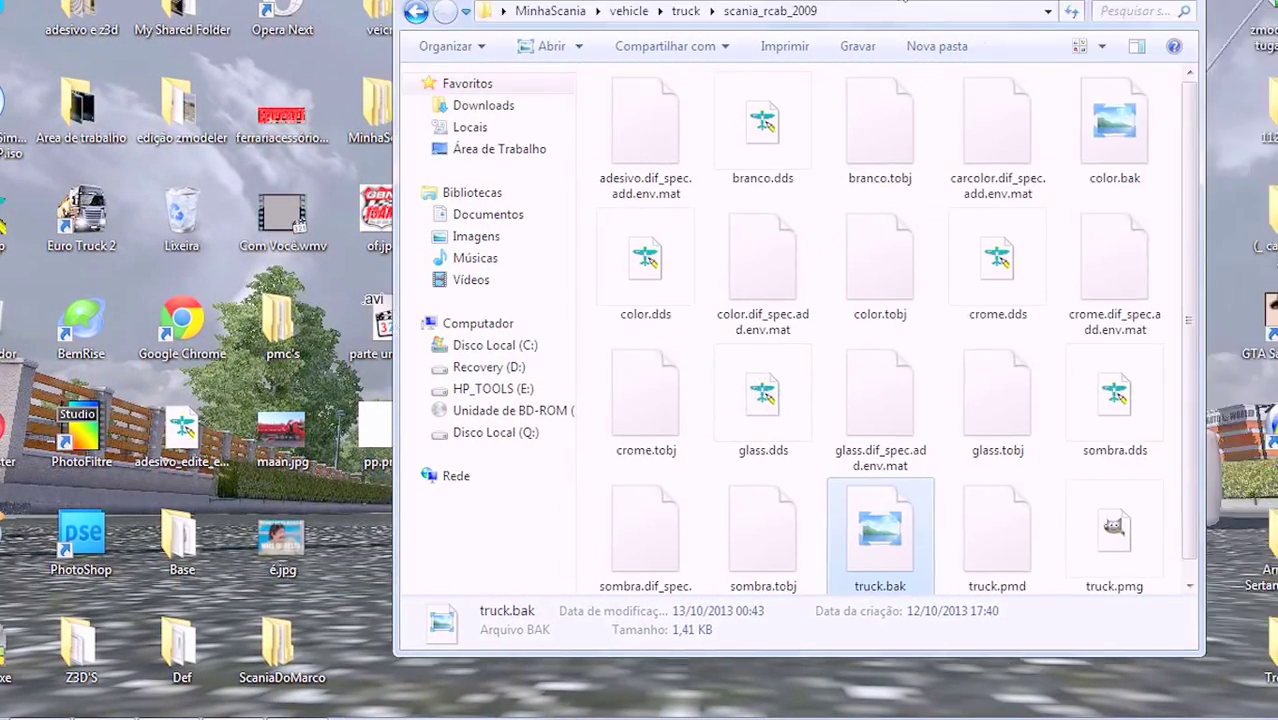
click(1150, 150)
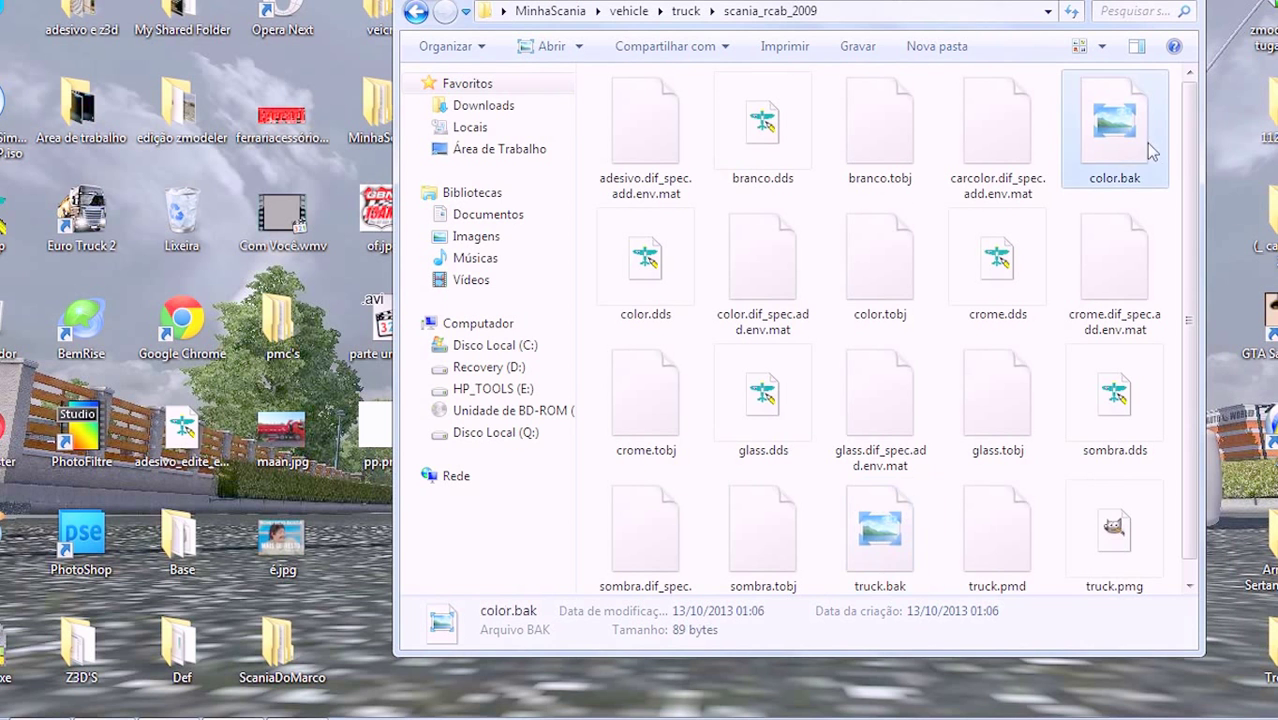
ctrl+click(907, 495)
key(Delete)
key(Return)
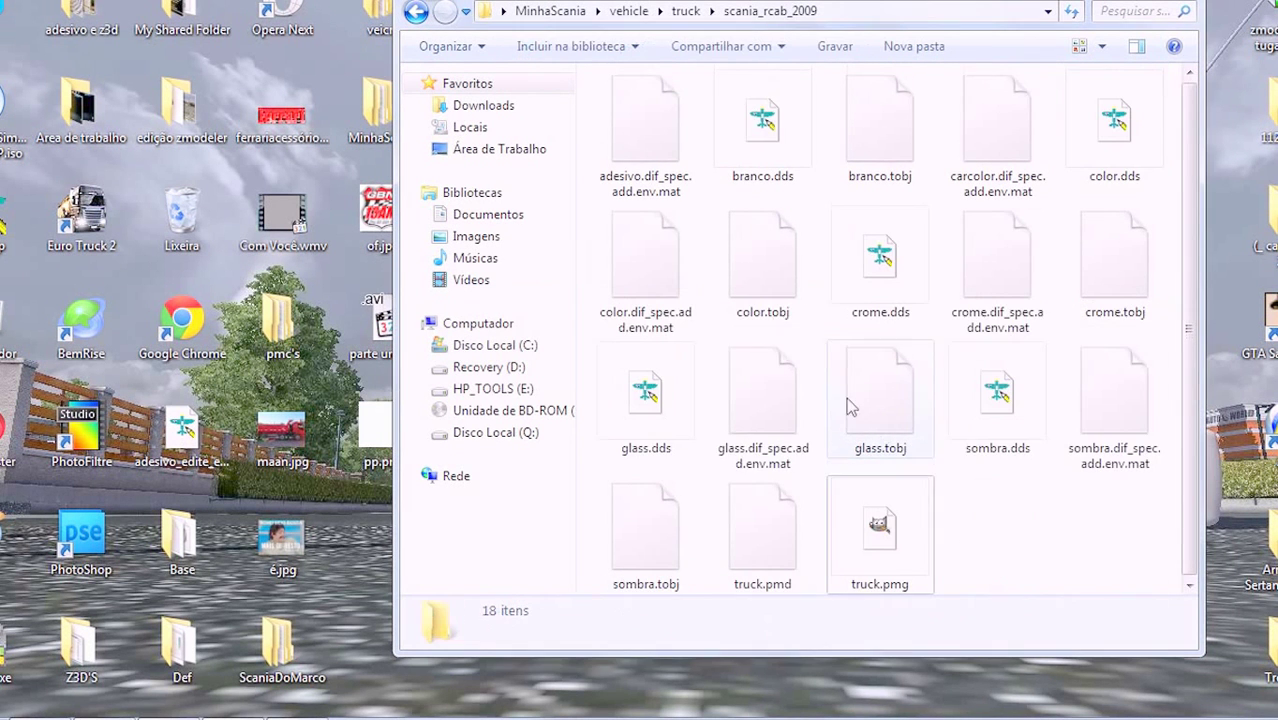
- Launch ETS Editor and convert branco.tobj in the scania_rcab_2009 folder with the TOBJ (GTS -> TT) conversion
double_click(10, 660)
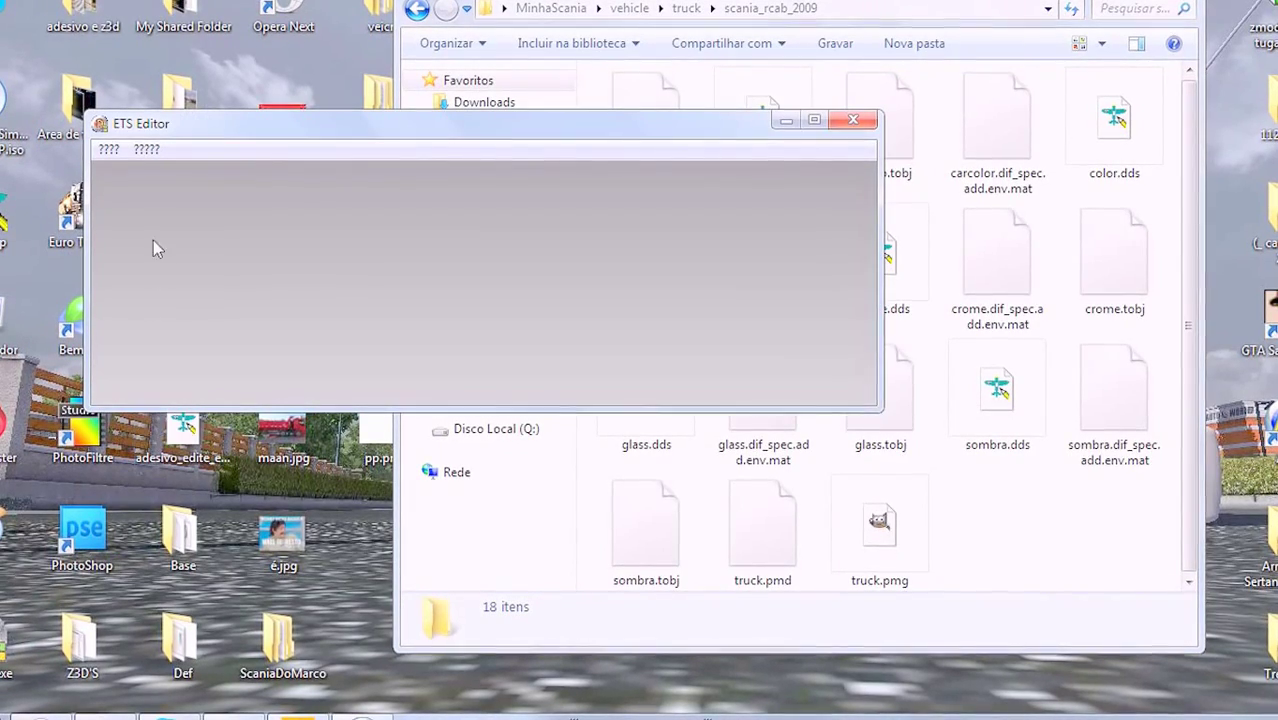
click(110, 152)
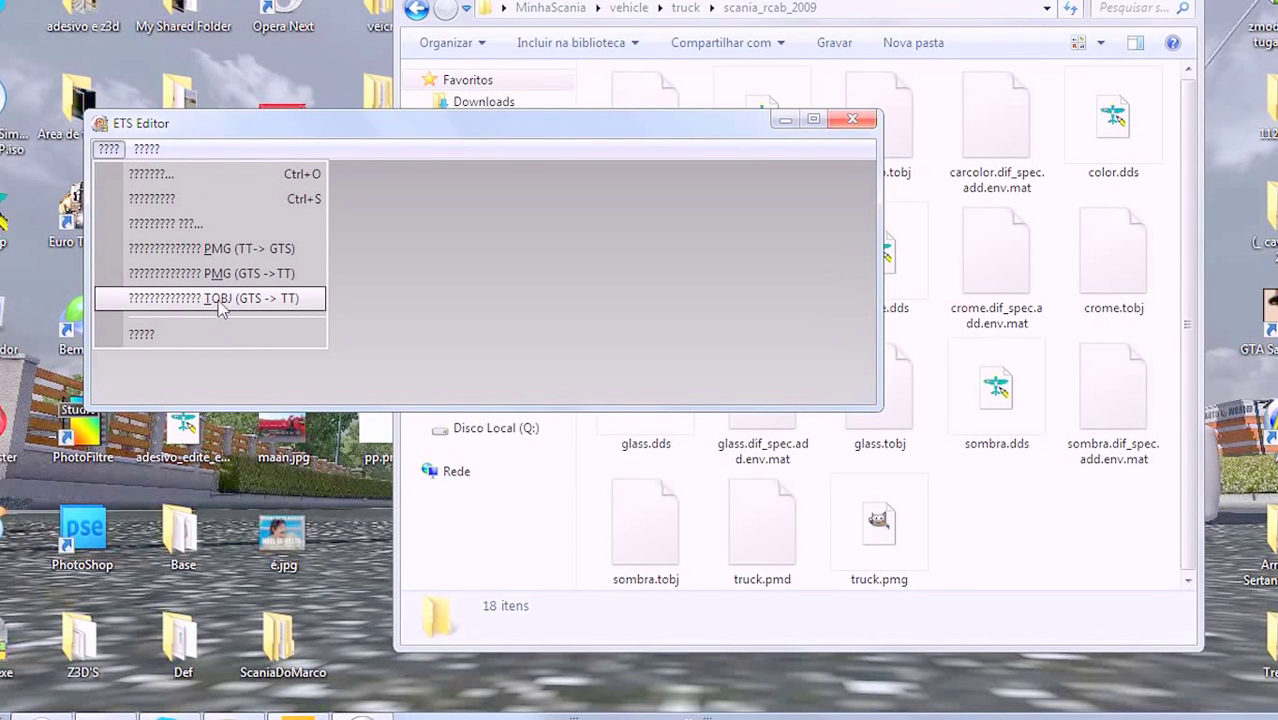
click(268, 306)
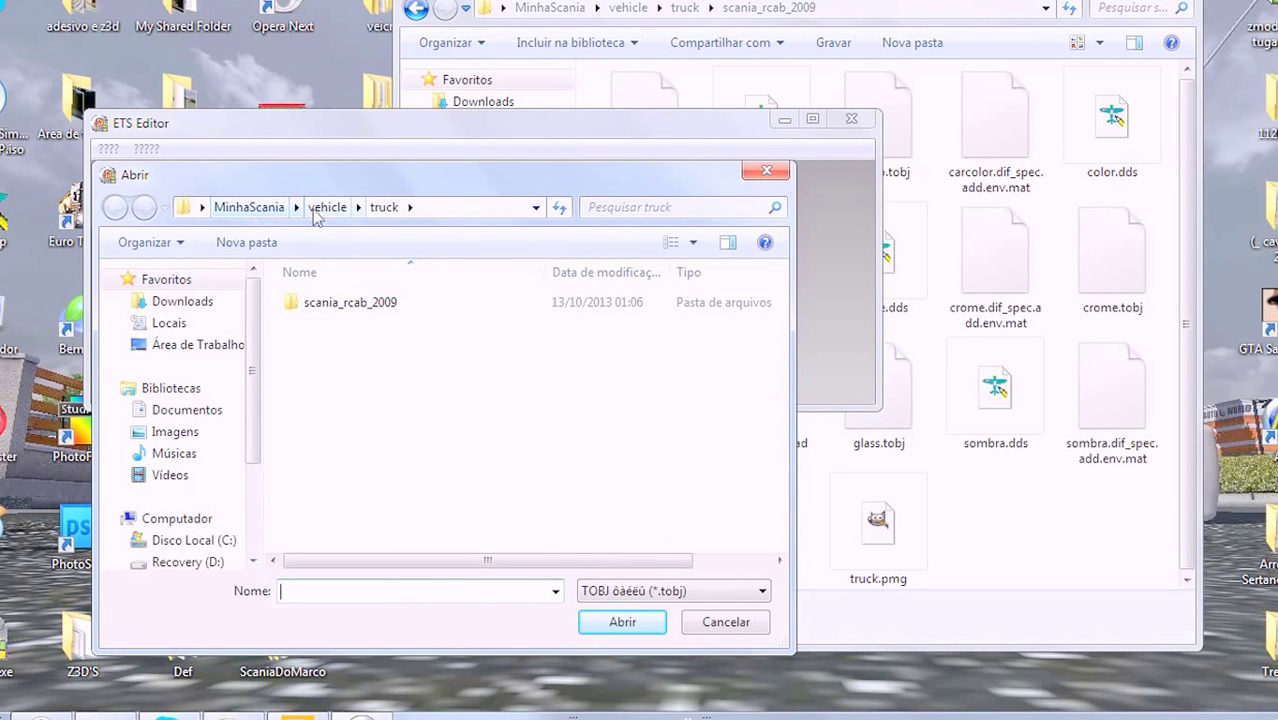
double_click(346, 304)
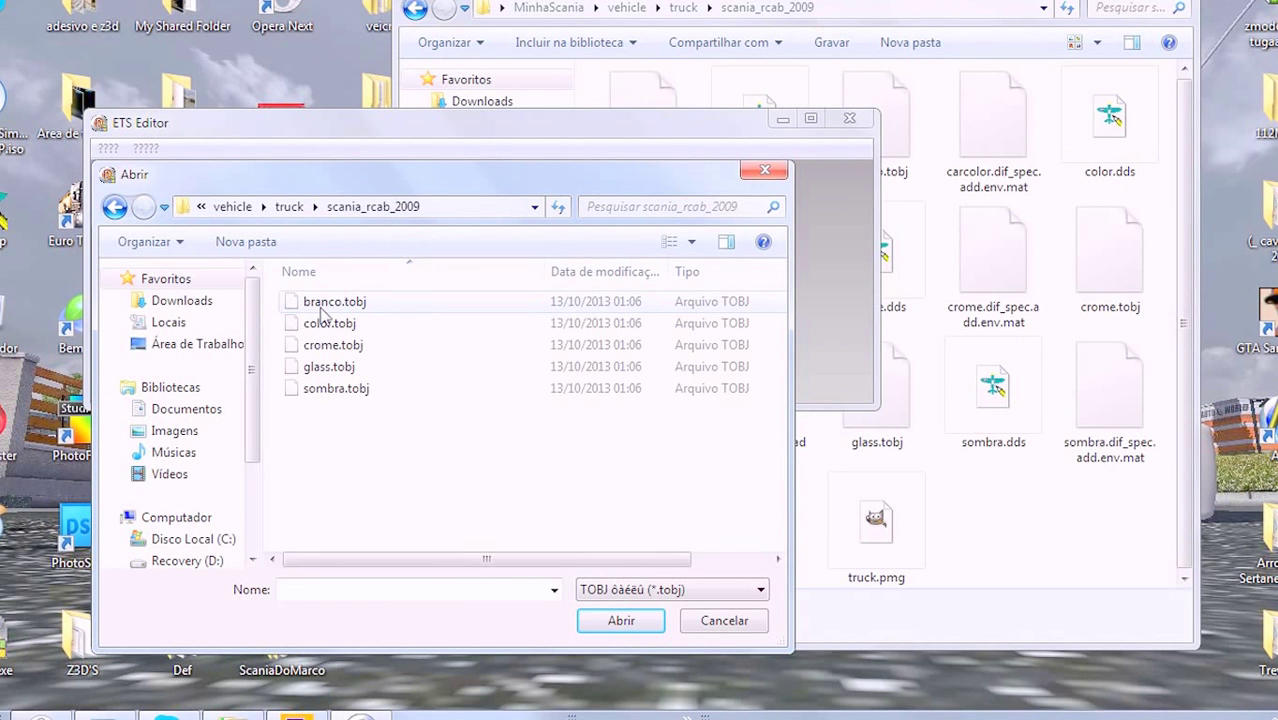
double_click(320, 305)
- Convert color.tobj and crome.tobj from GTS to TT format
click(107, 148)
click(215, 294)
click(326, 328)
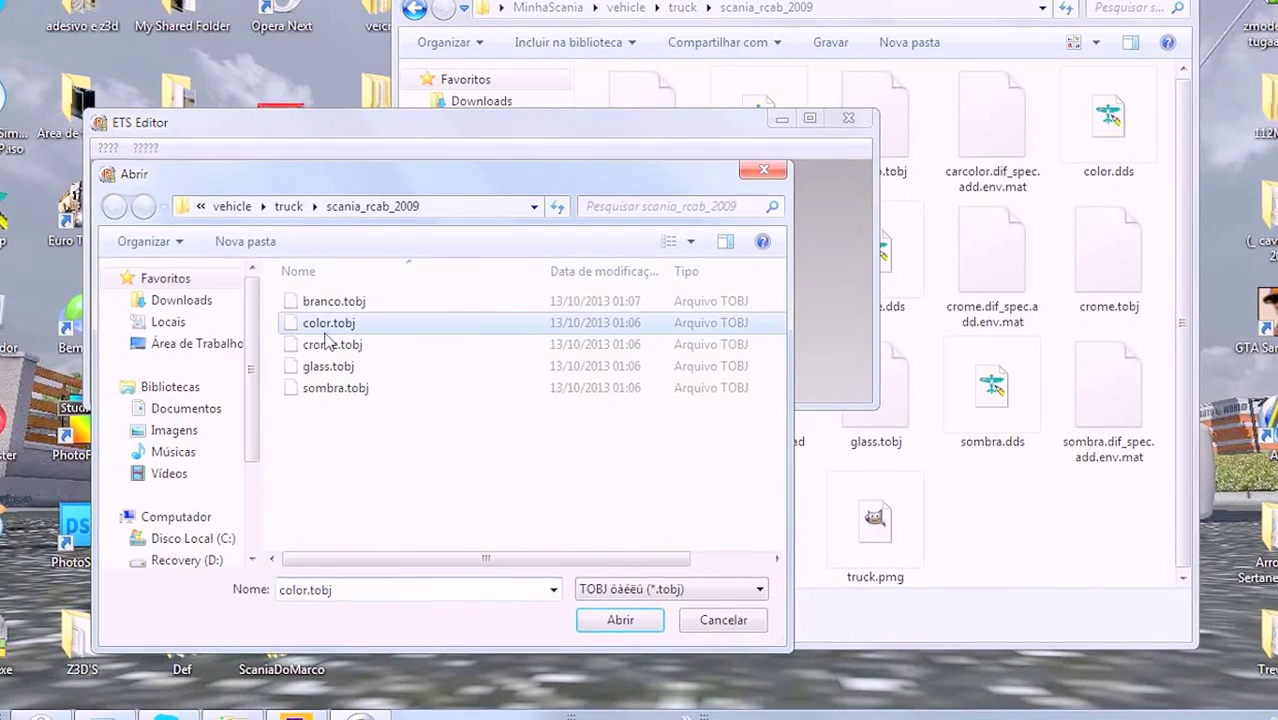
double_click(326, 331)
click(240, 298)
double_click(335, 345)
- Convert glass.tobj and sombra.tobj from GTS to TT format
click(107, 148)
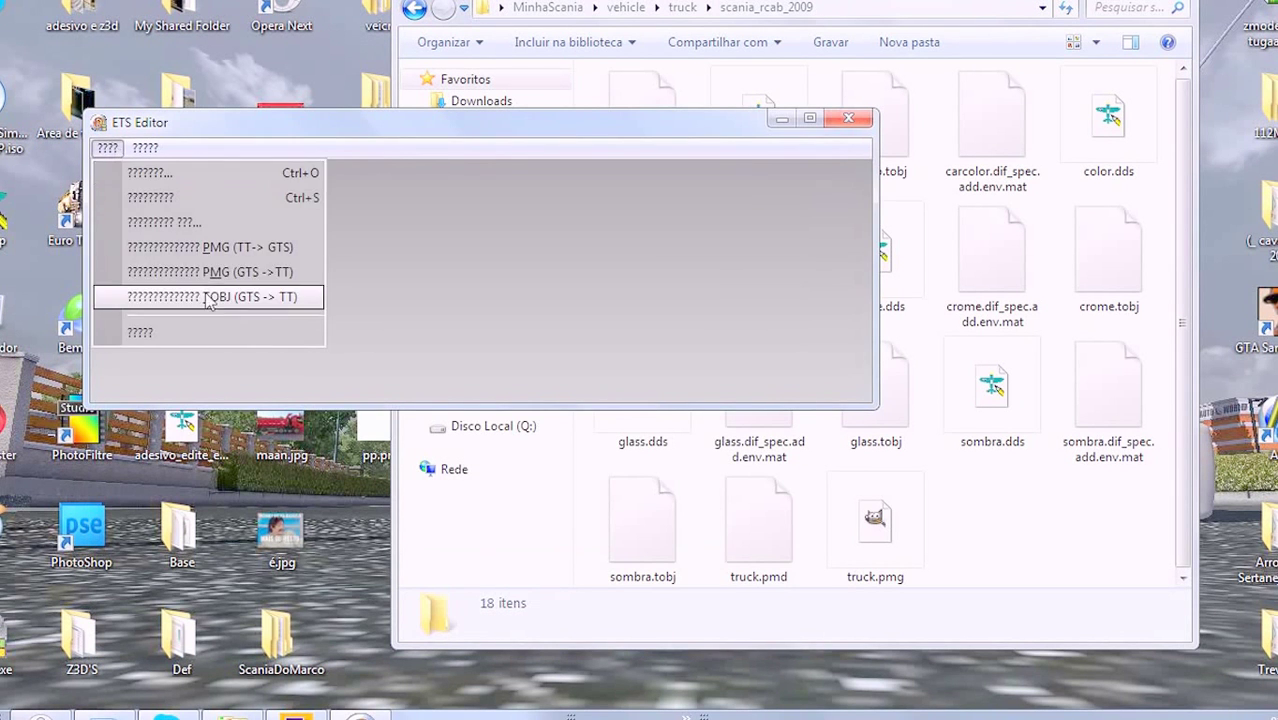
click(240, 294)
double_click(338, 383)
click(107, 148)
click(242, 272)
click(246, 296)
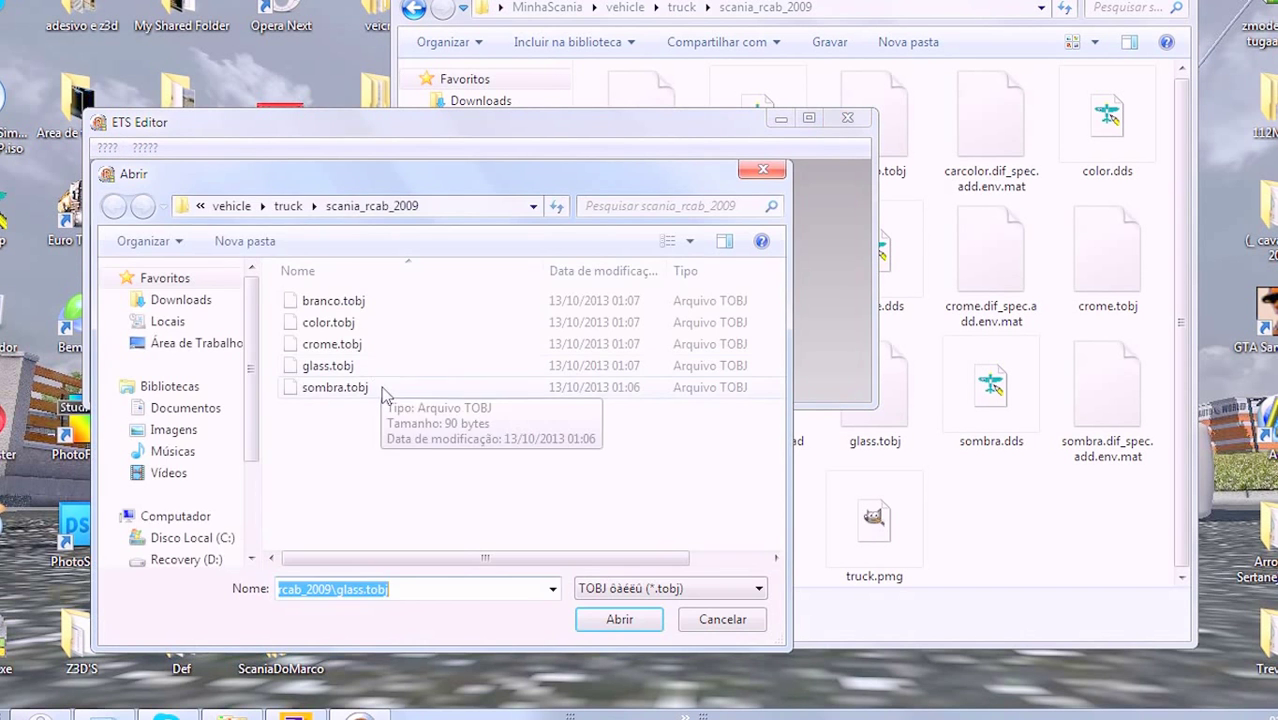
double_click(335, 388)
- Convert truck.pmg with PMG (GTS -> TT) and save the result as truck.pmg in the parent truck folder
click(107, 148)
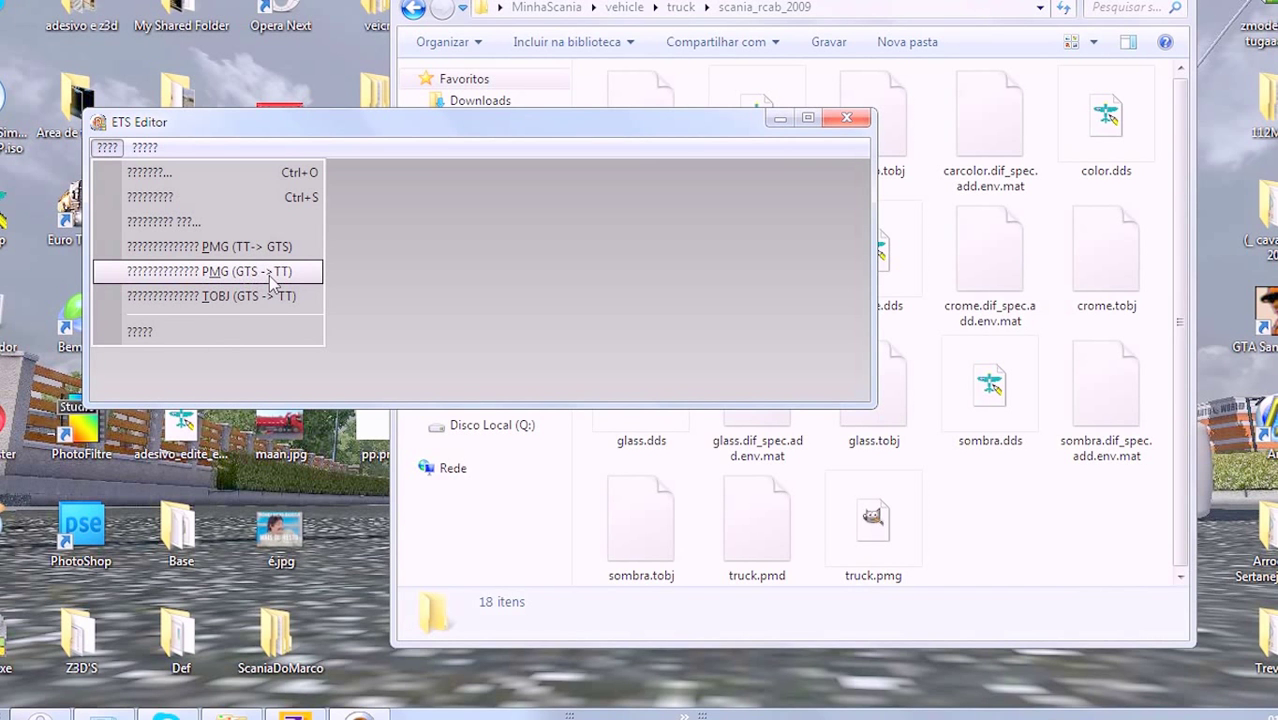
click(226, 271)
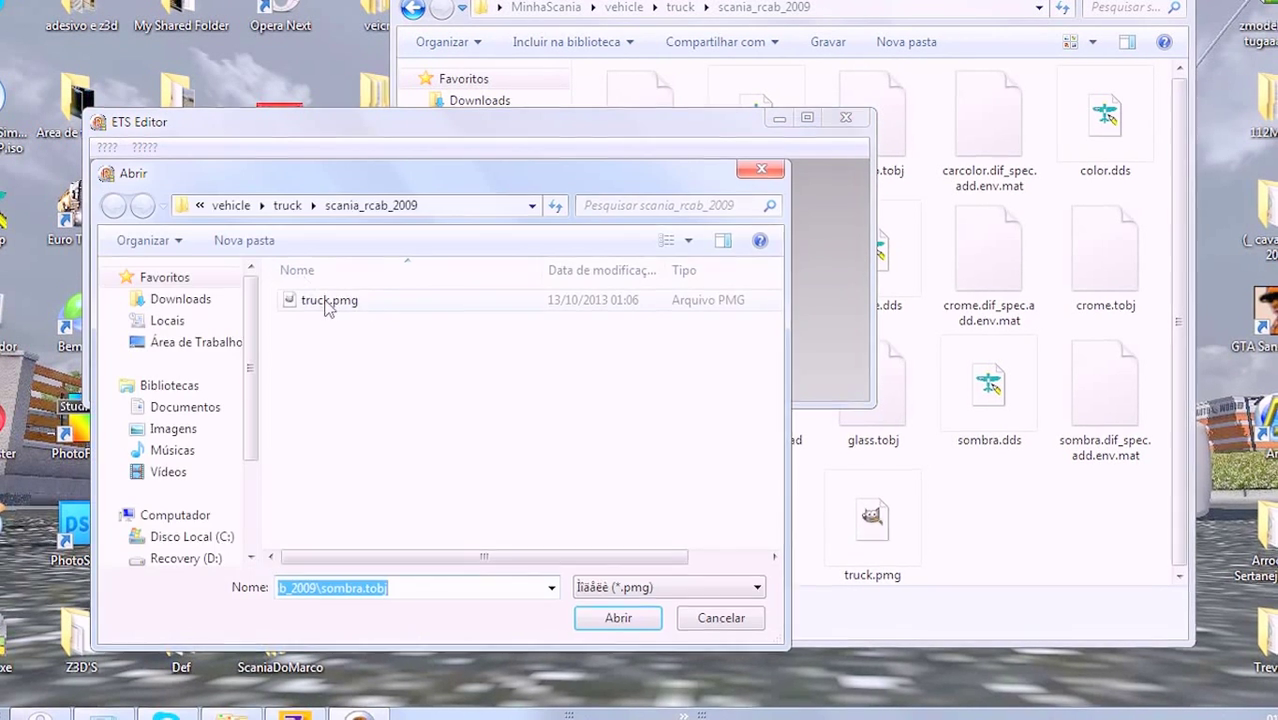
click(327, 301)
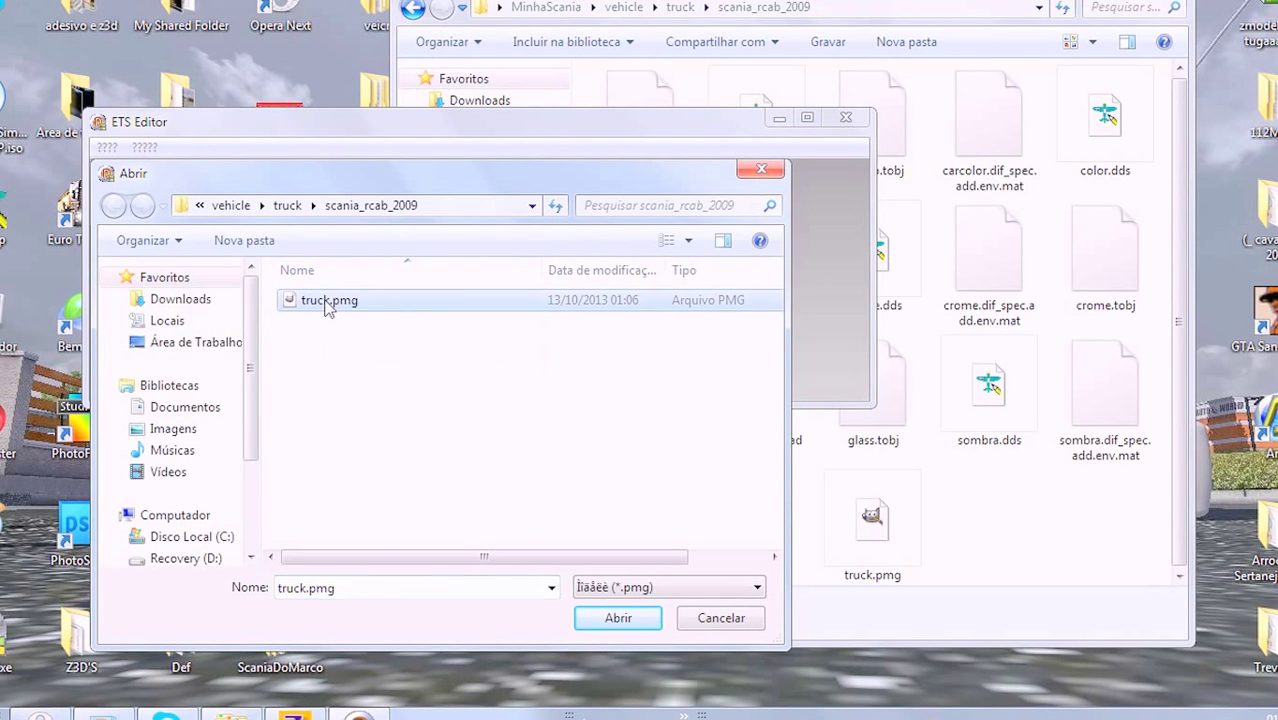
click(359, 591)
key(ctrl+c)
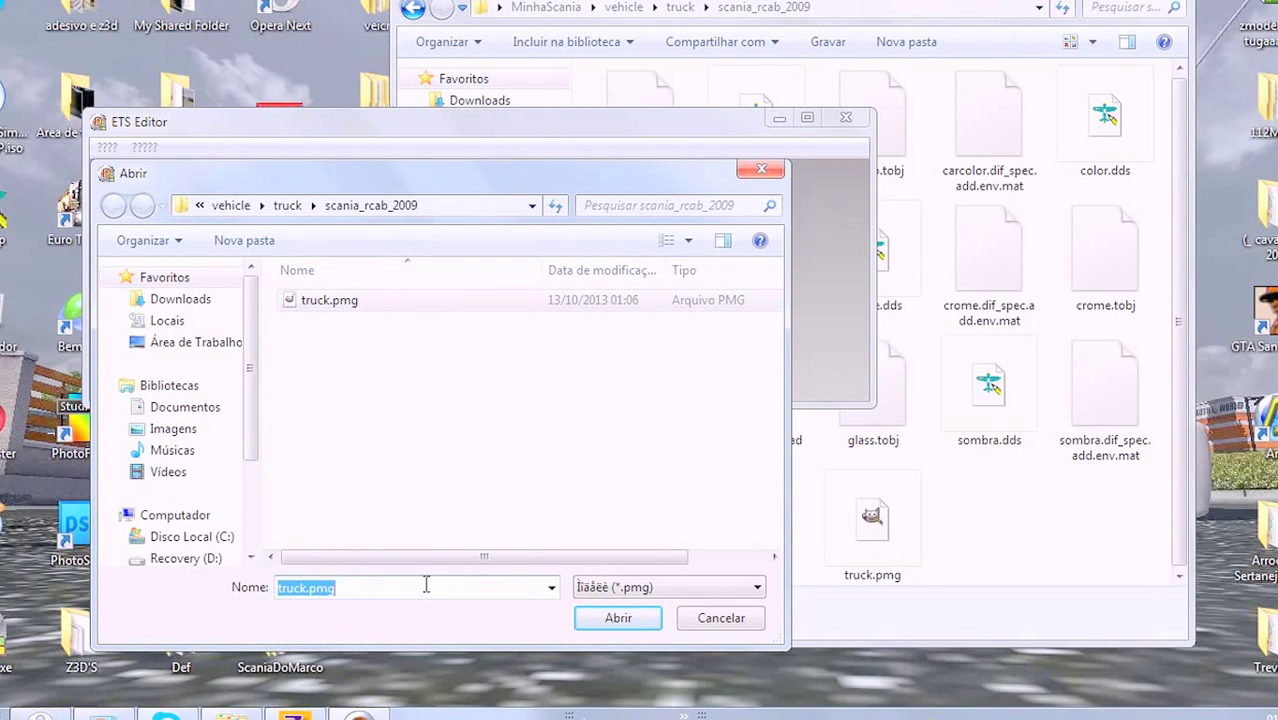
click(598, 615)
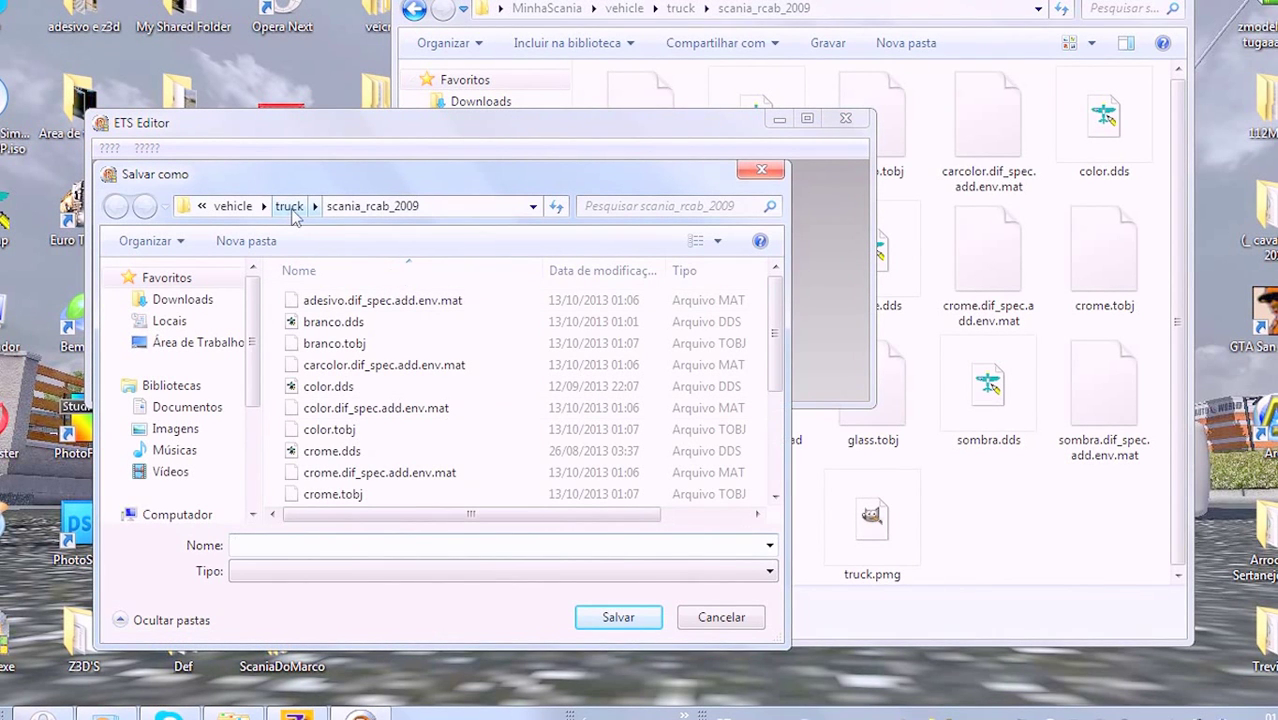
click(290, 206)
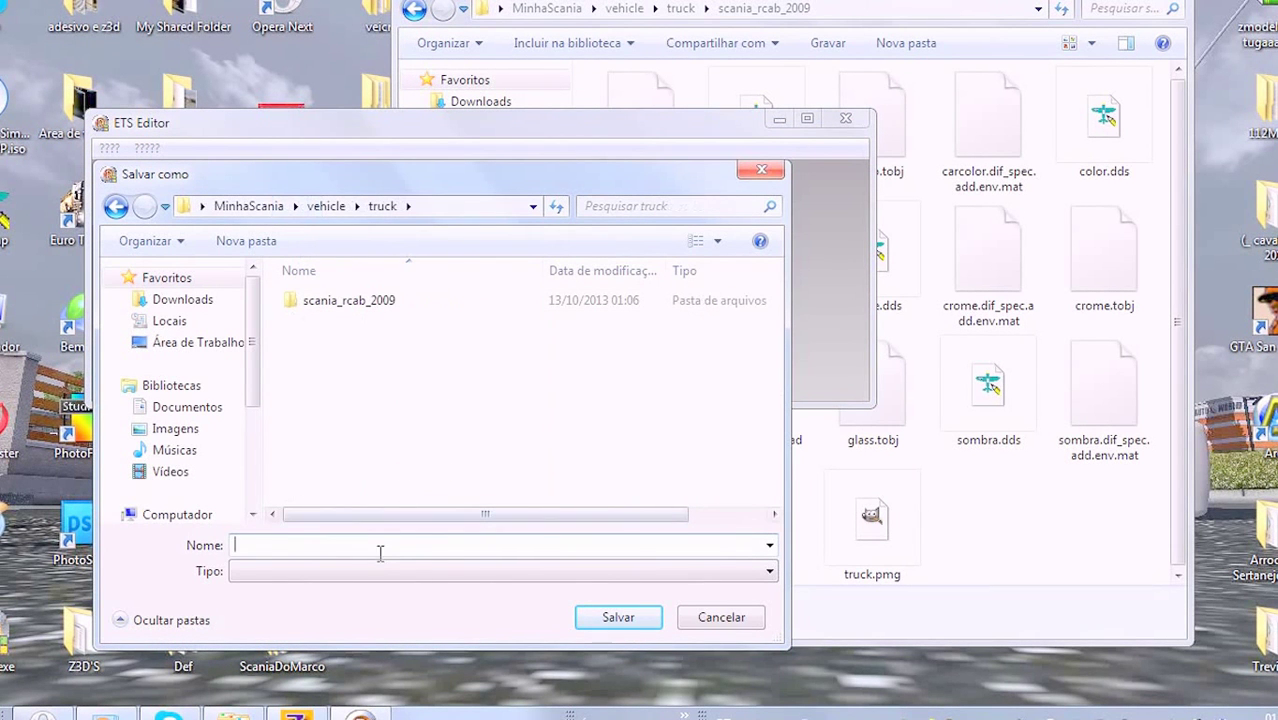
key(ctrl+v)
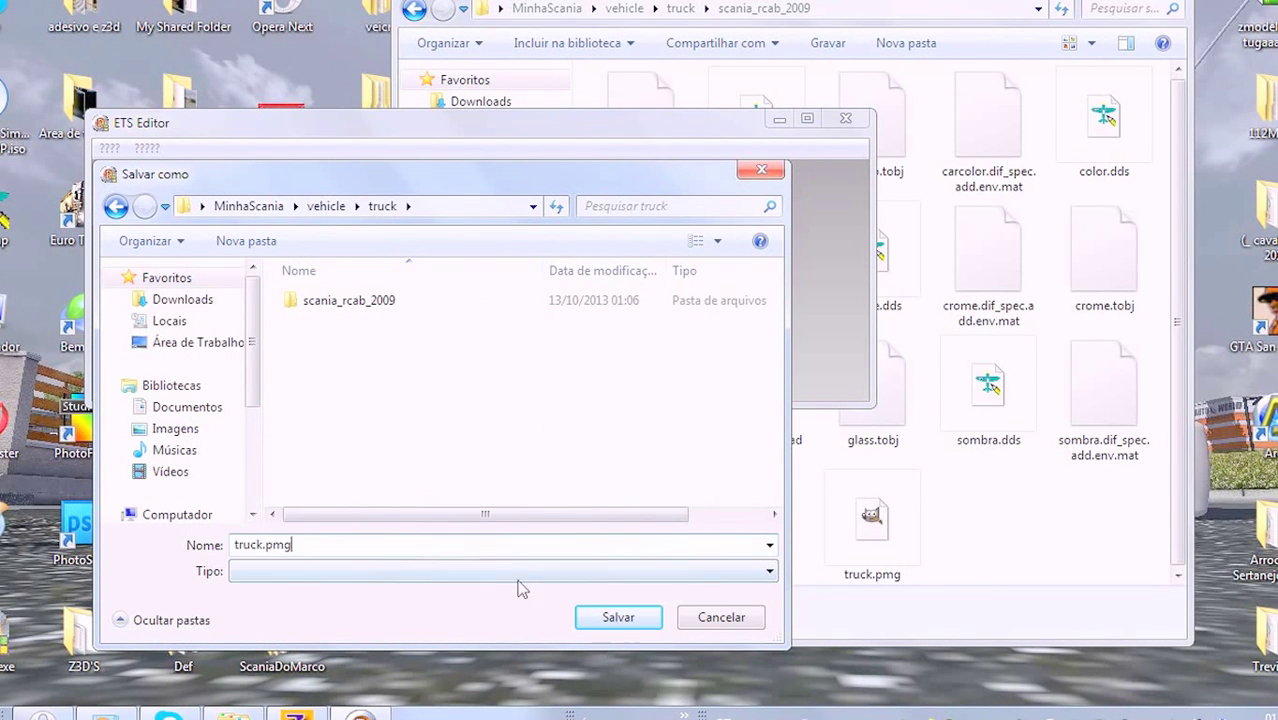
click(596, 614)
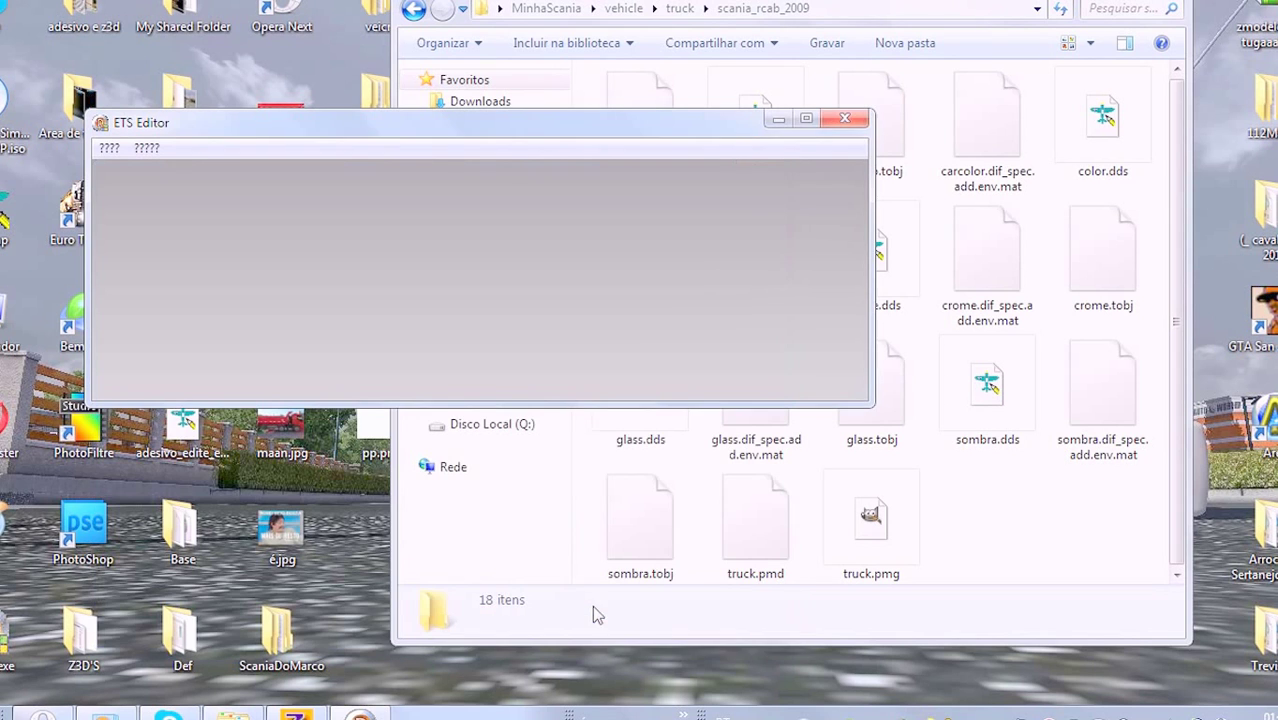
- Close ETS Editor, move the converted truck.pmg into scania_rcab_2009 in Windows Explorer replacing the old file, and open that folder
click(832, 124)
click(414, 10)
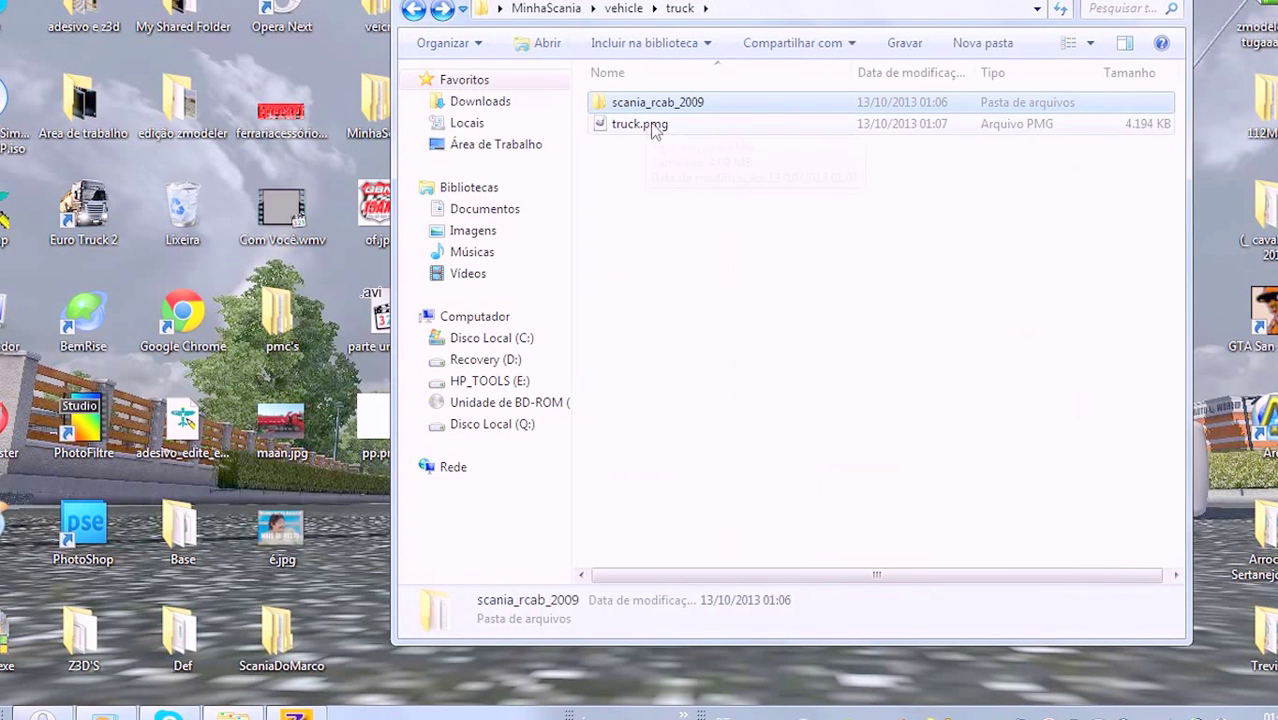
drag(723, 131, 686, 112)
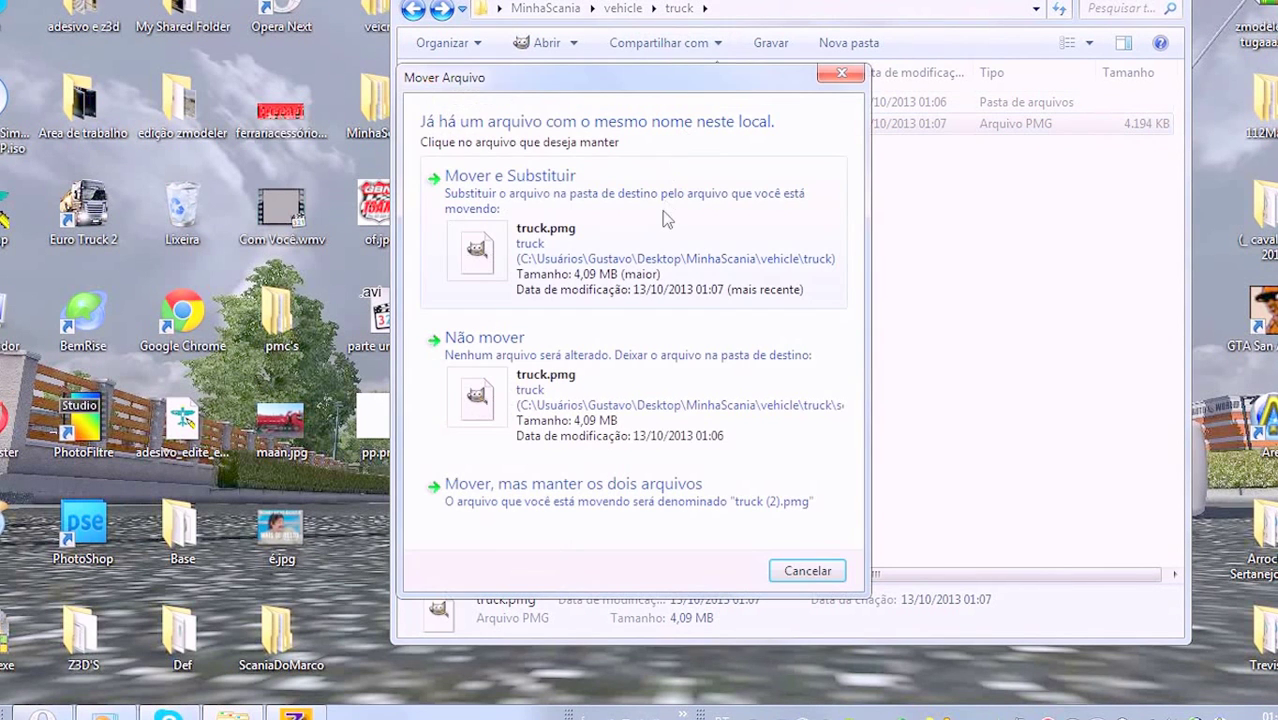
click(661, 210)
click(669, 120)
double_click(665, 112)
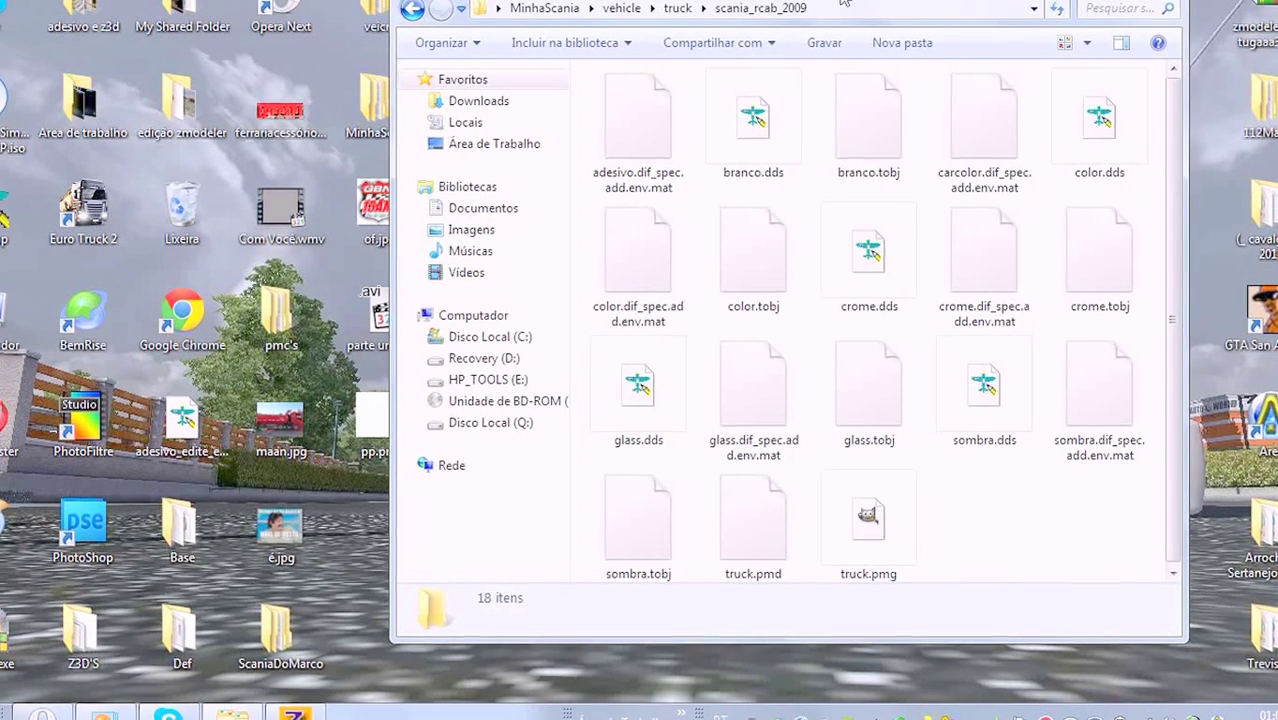
- Move the mats folder out of the adesivo e z3d folder onto the desktop, and close the adesivo e z3d window
double_click(110, 20)
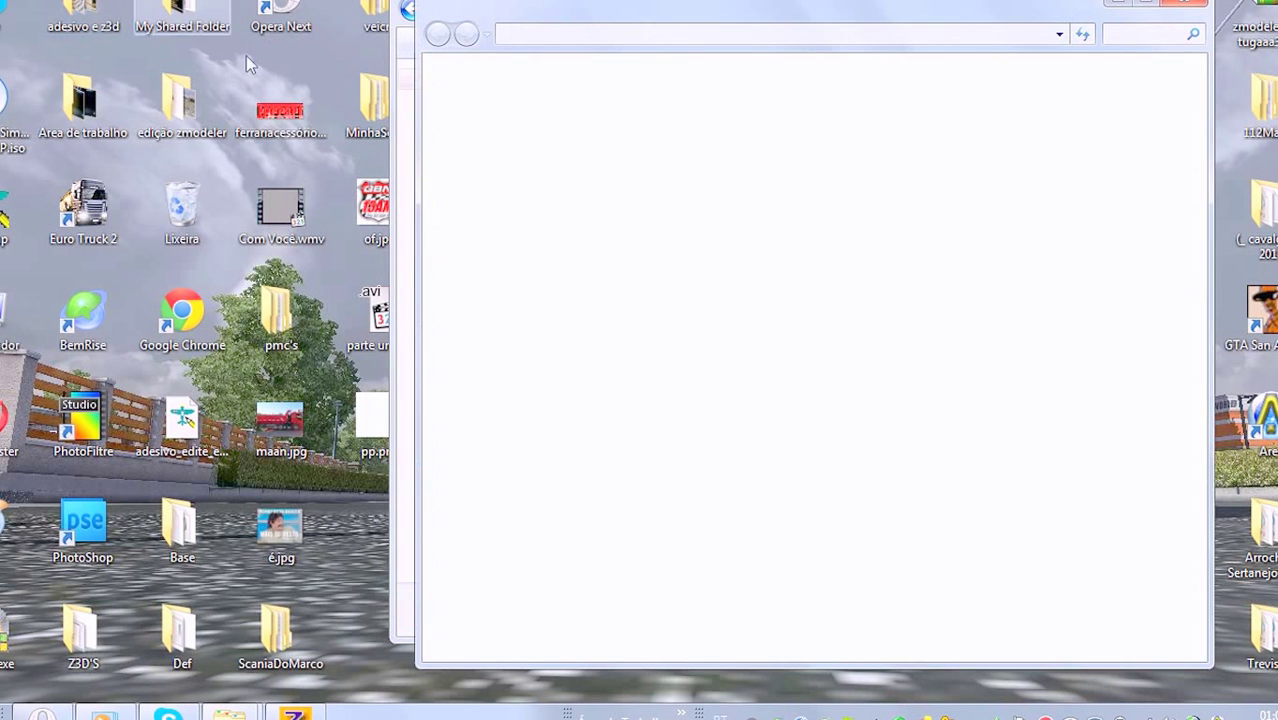
click(877, 537)
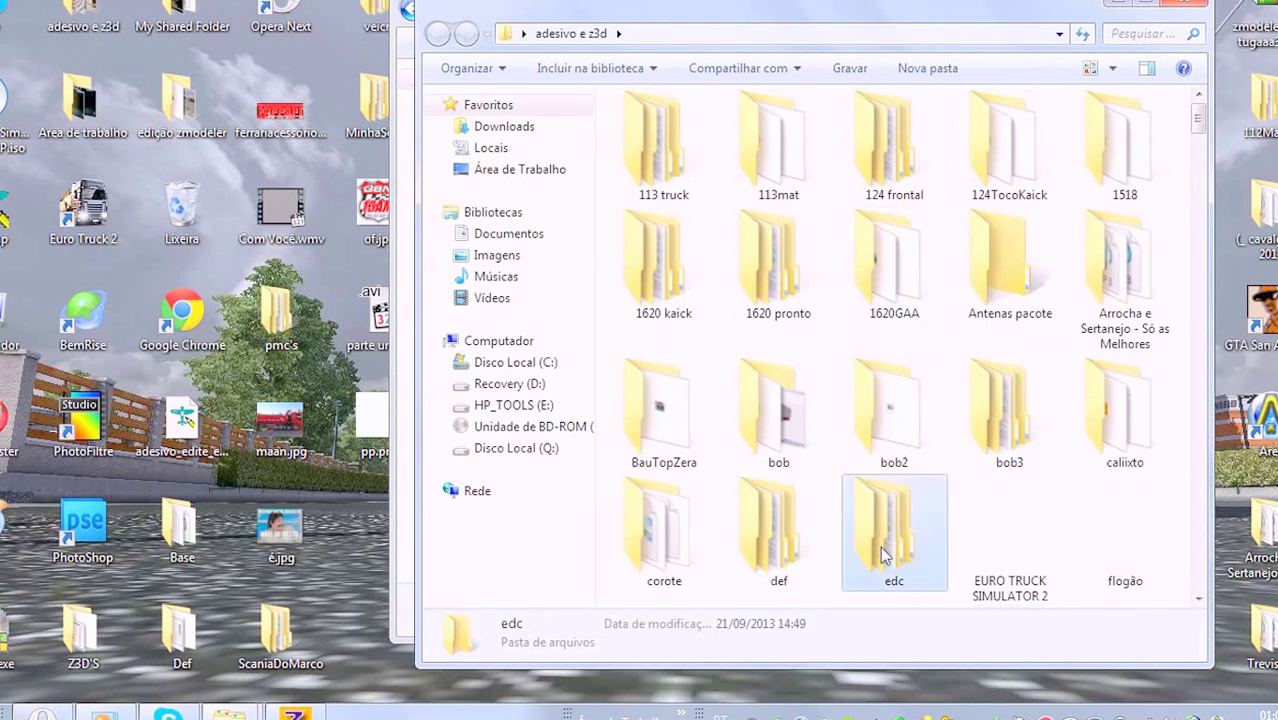
scroll(885, 546, down, 3)
double_click(773, 549)
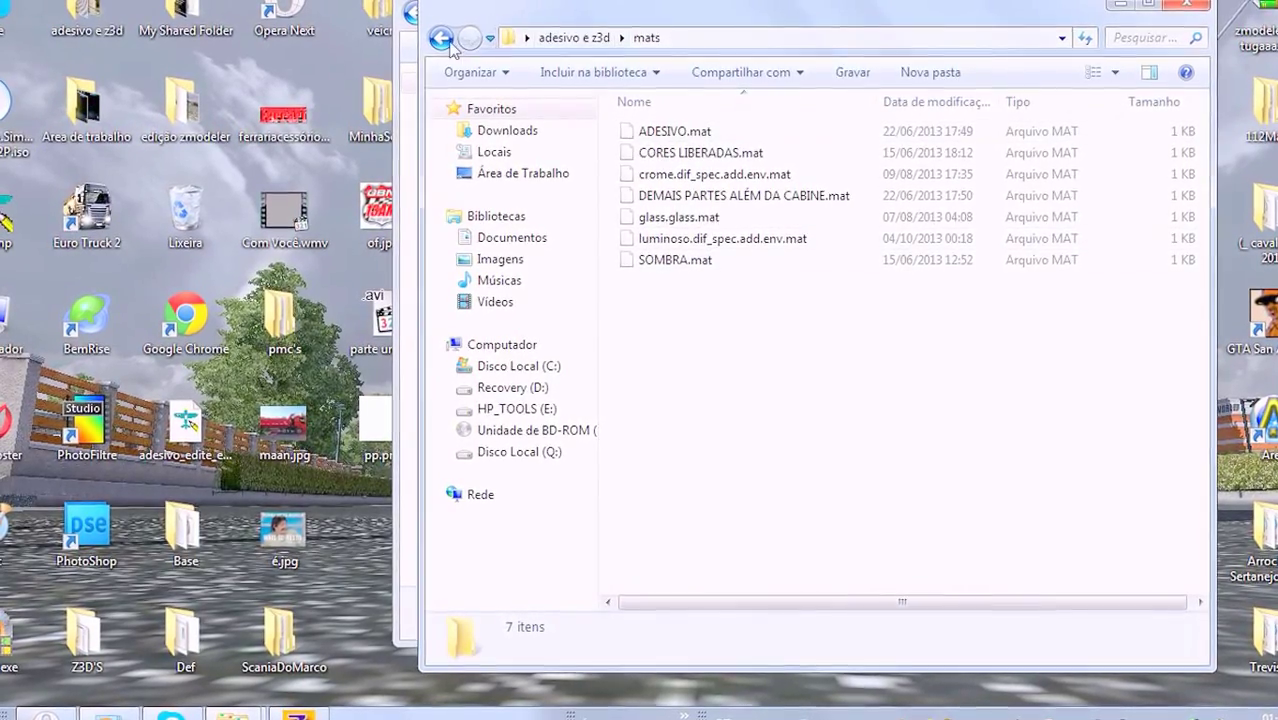
click(565, 37)
drag(781, 551, 340, 566)
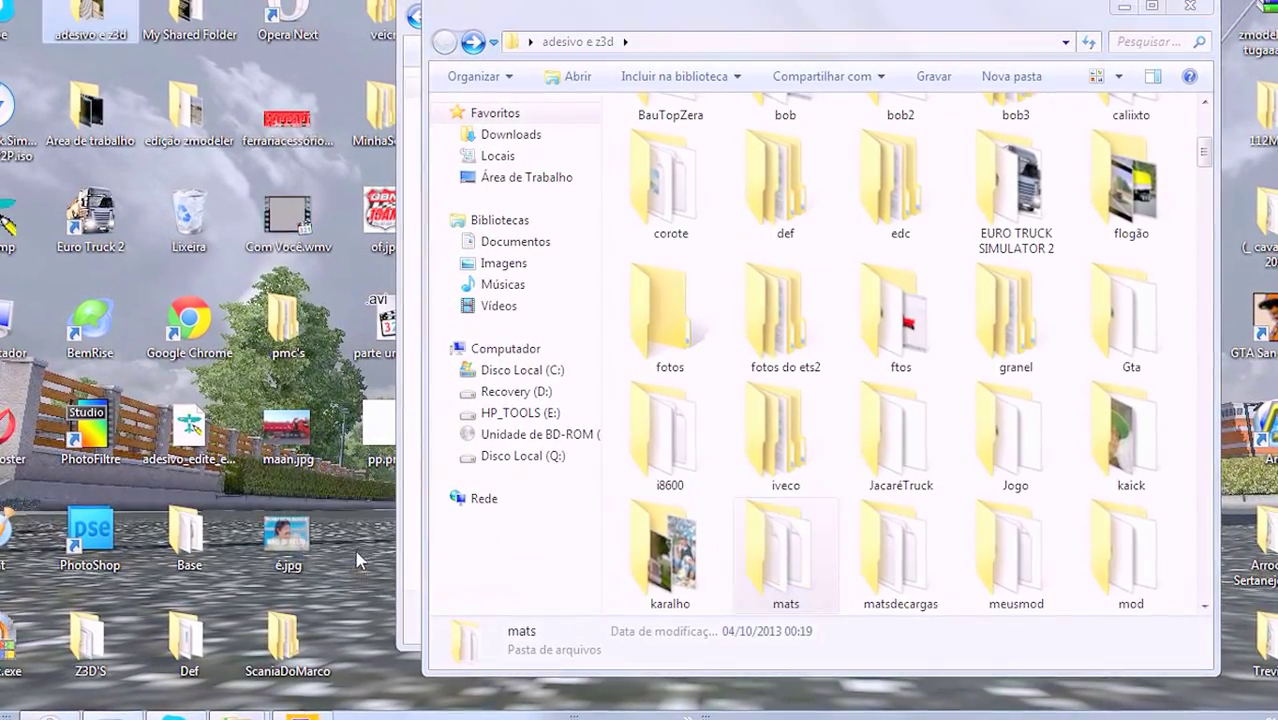
click(1188, 7)
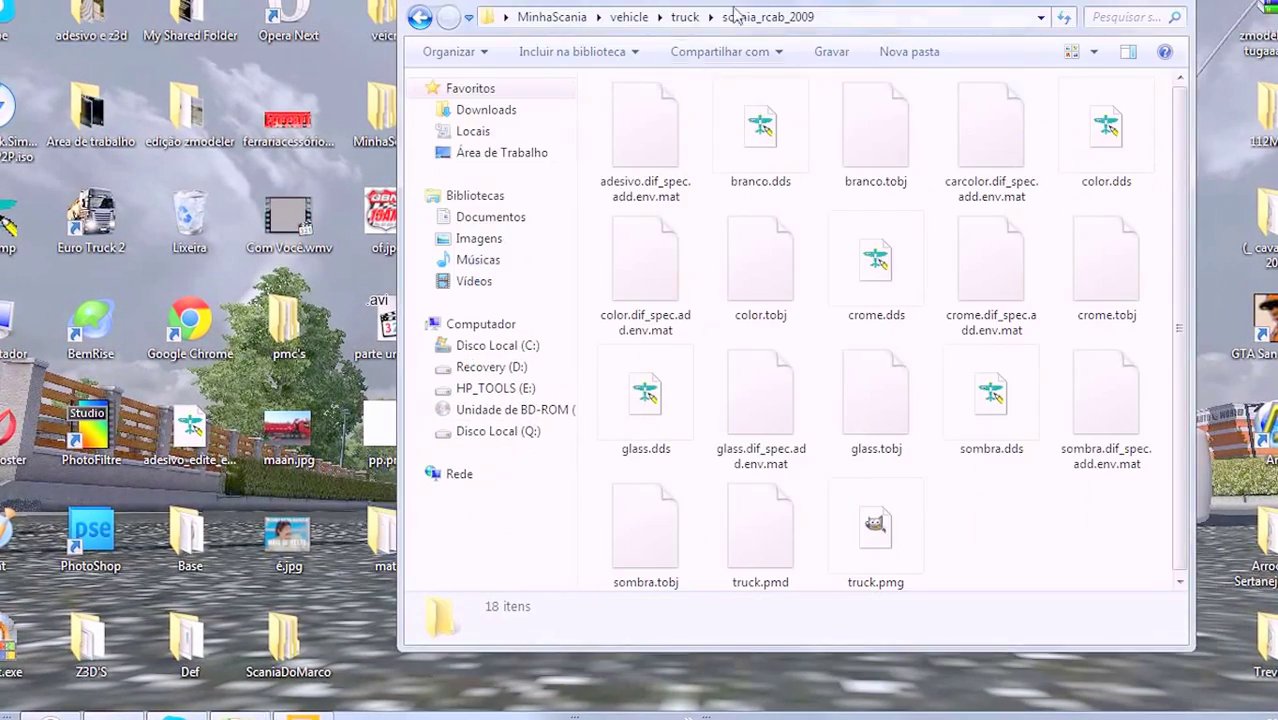
- Open the desktop mats folder in a small window and place it beside the scania_rcab_2009 window
drag(734, 10, 818, 8)
double_click(387, 540)
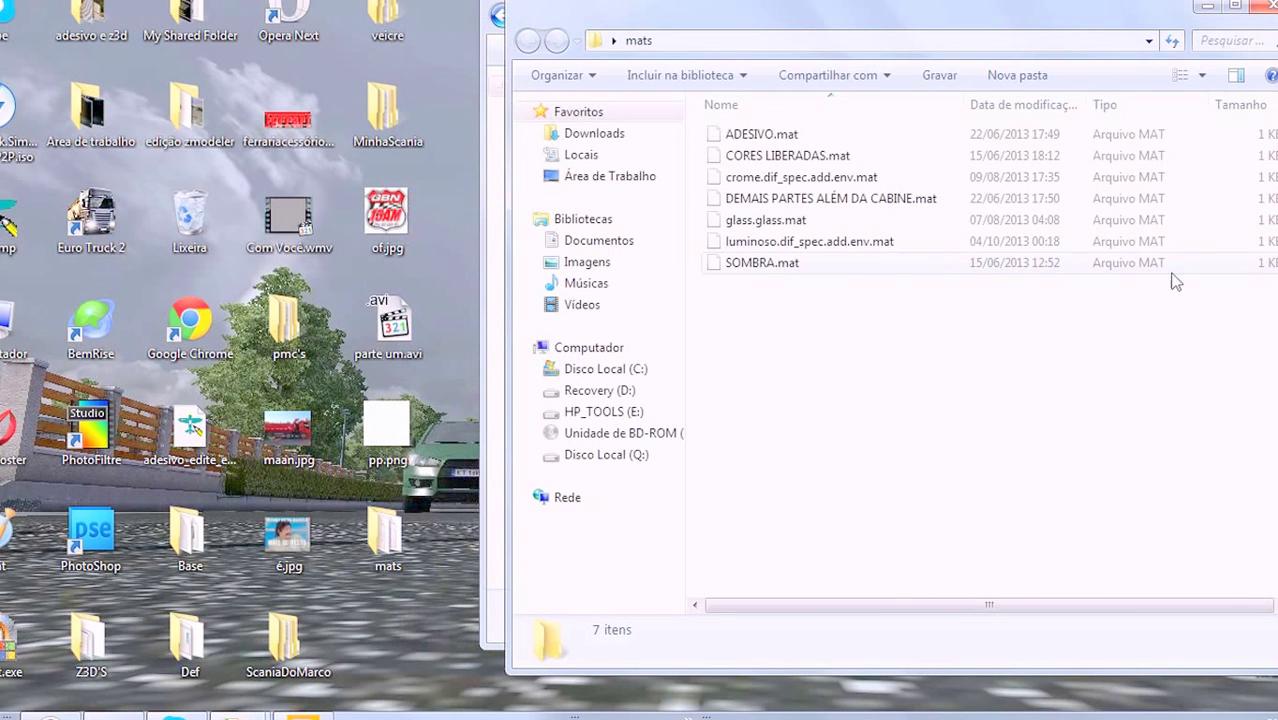
drag(1277, 302, 641, 358)
drag(622, 670, 578, 378)
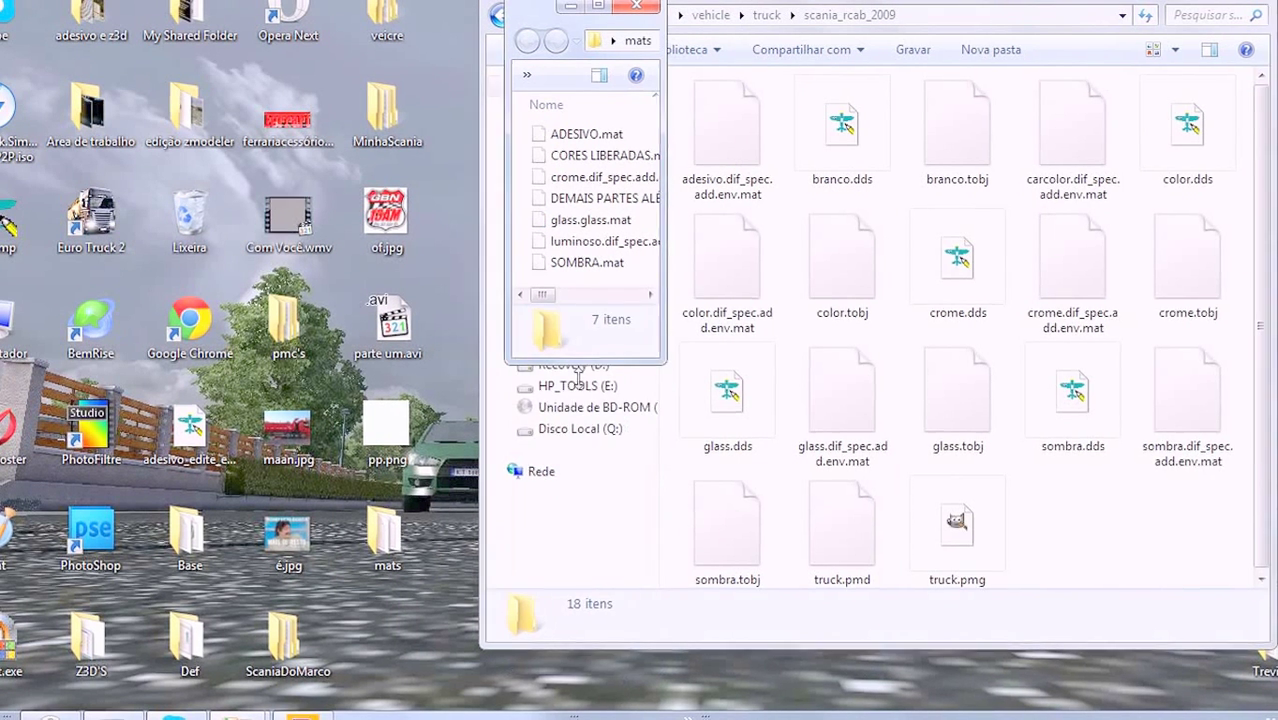
drag(548, 30, 188, 19)
- Open ADESIVO.mat from the mats folder in Notepad++ and copy its entire contents
click(718, 148)
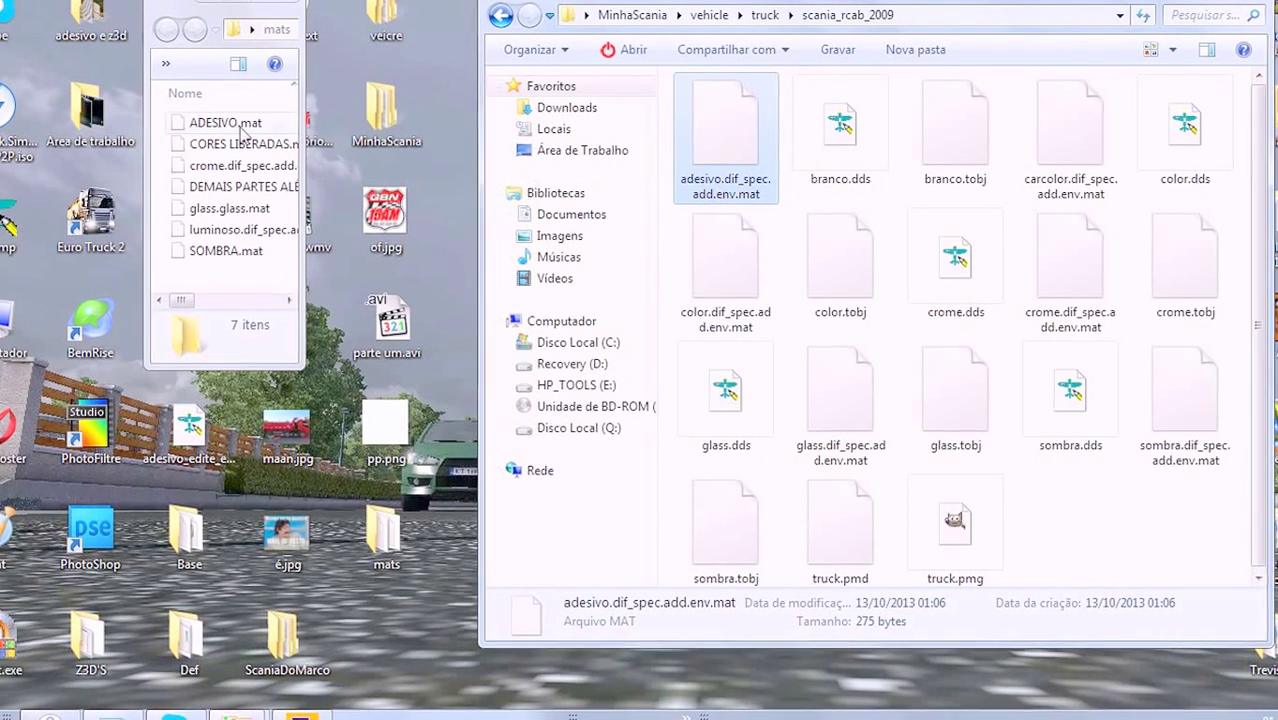
mouse_move(250, 270)
mouse_down()
mouse_move(234, 120)
mouse_move(231, 281)
mouse_up()
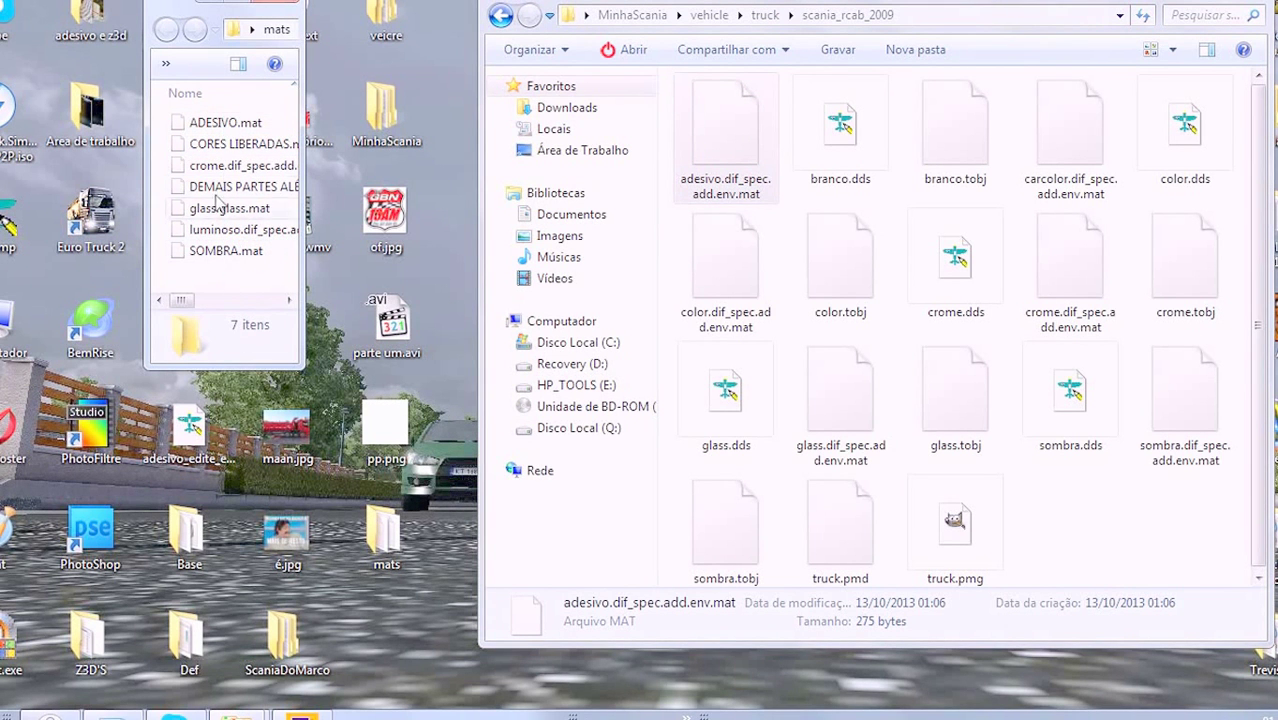
double_click(225, 123)
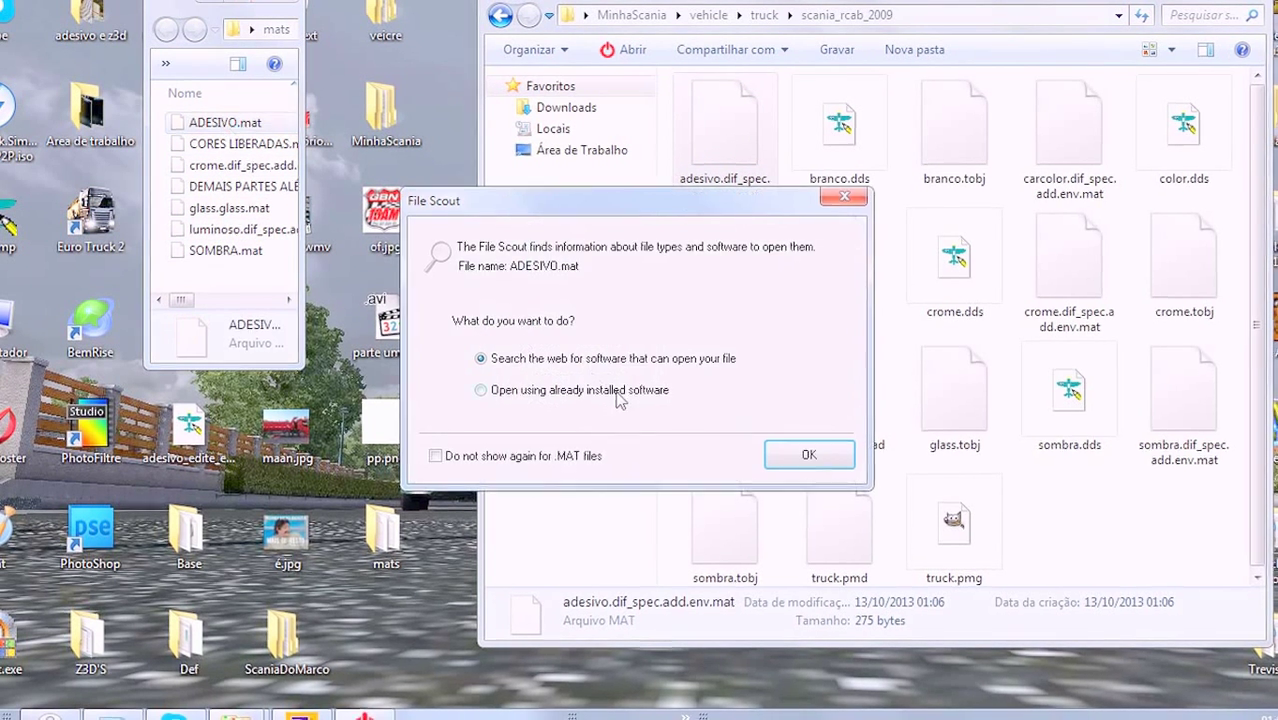
click(808, 454)
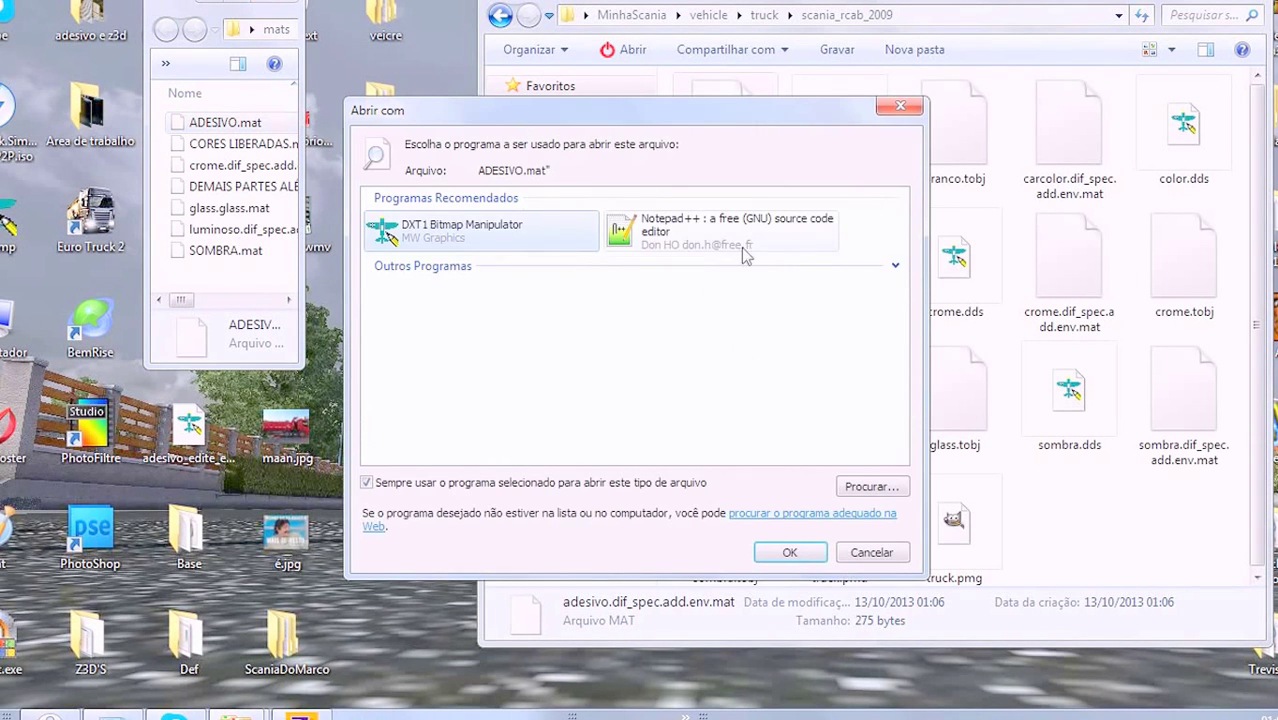
double_click(748, 222)
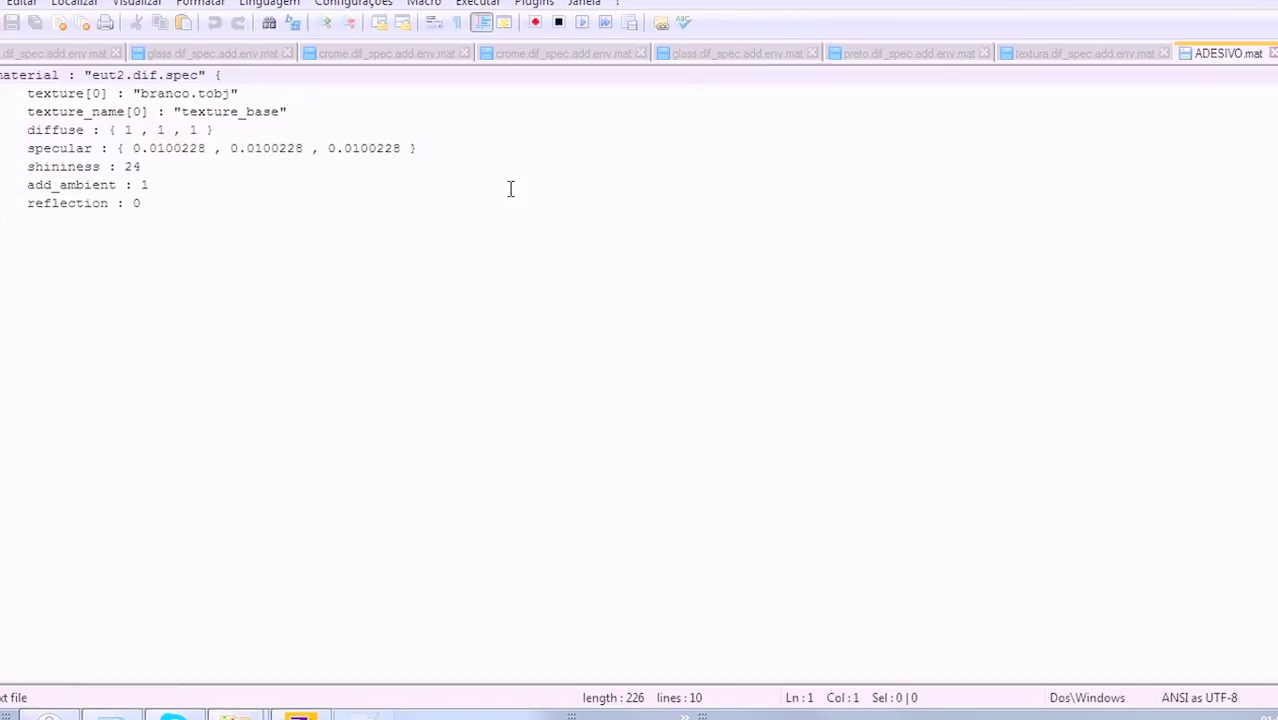
key(ctrl+a)
key(ctrl+c)
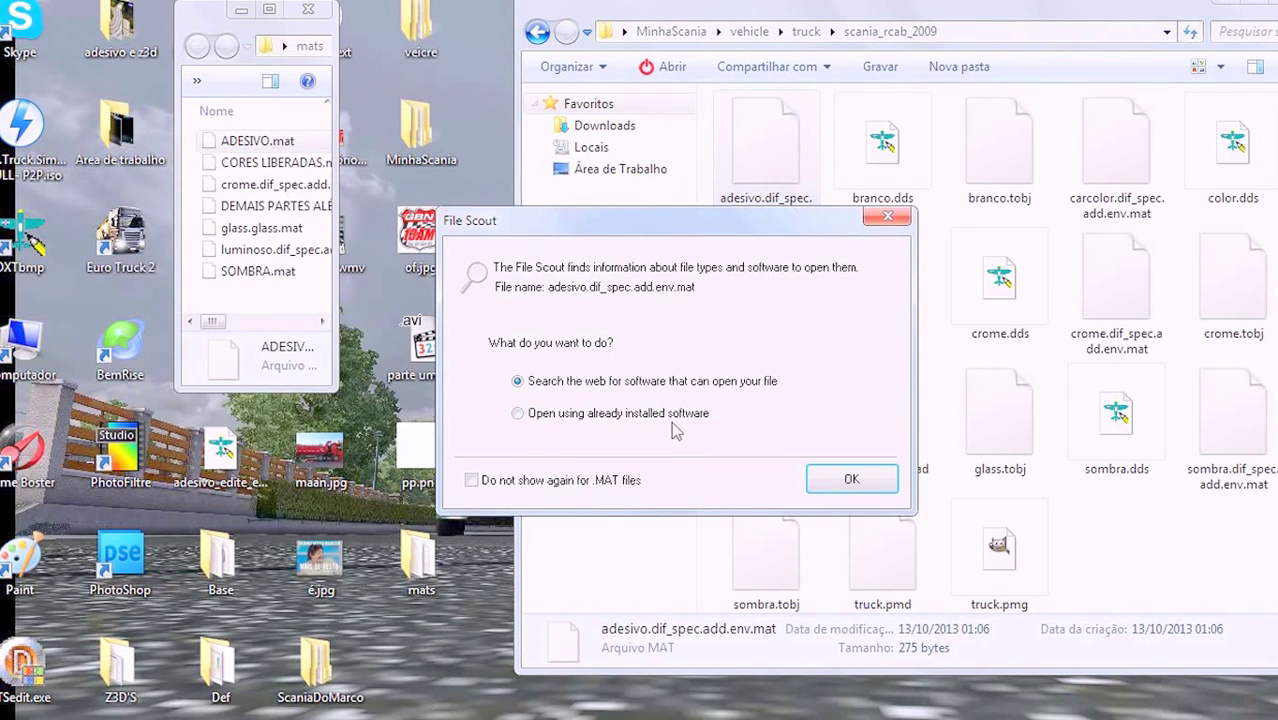
- Open adesivo.dif_spec.add.env.mat from the scania_rcab_2009 folder in Notepad++ and check the texture name on its texture[0] line
click(851, 480)
double_click(771, 265)
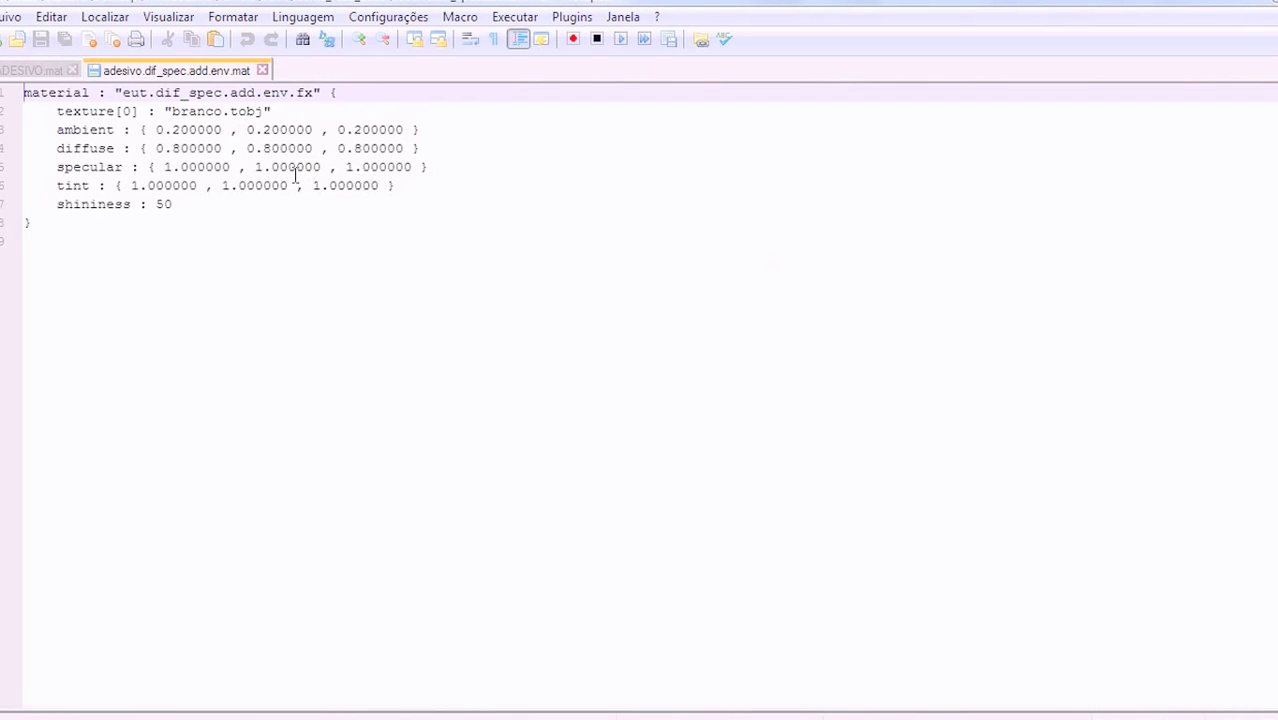
drag(296, 172, 178, 161)
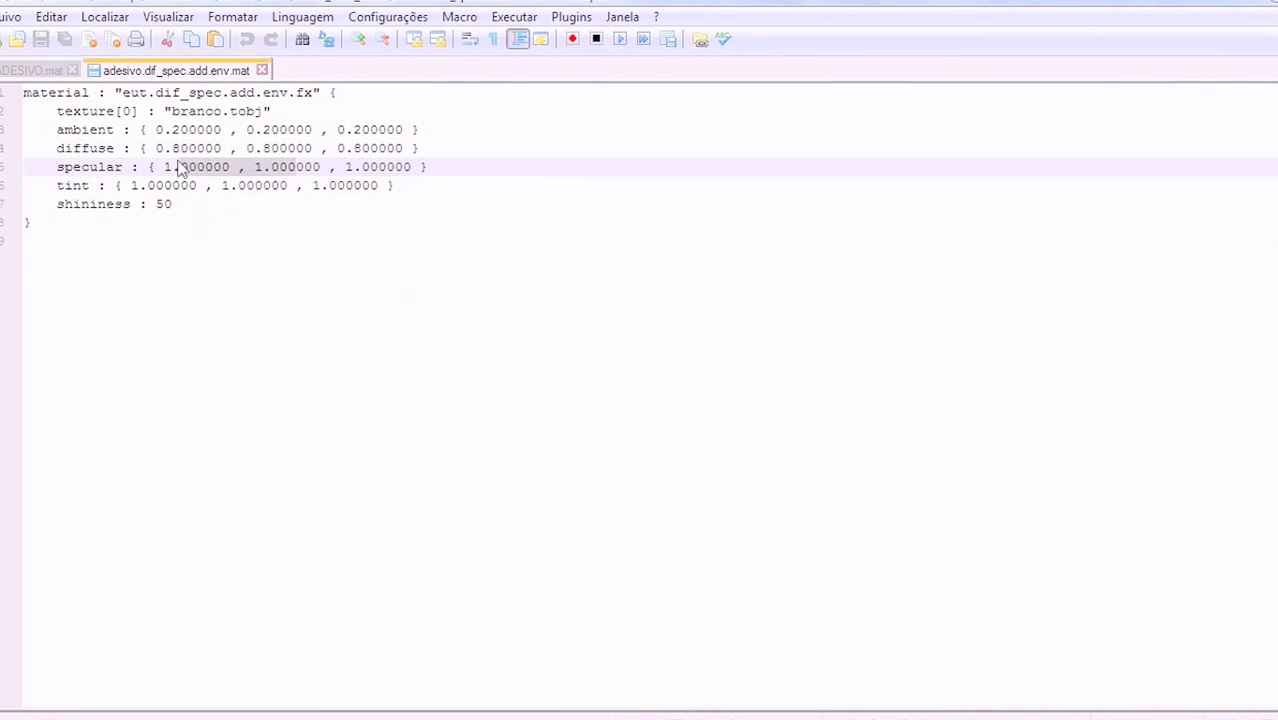
click(275, 292)
click(190, 113)
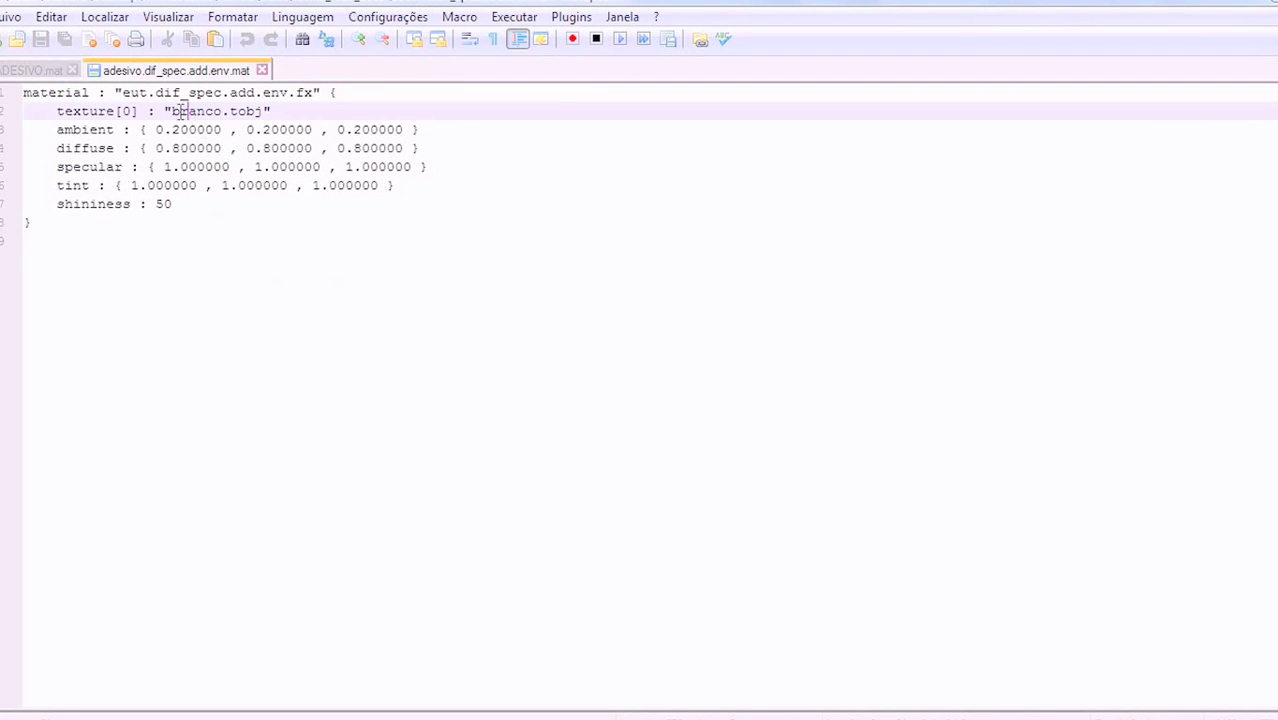
drag(197, 113, 219, 112)
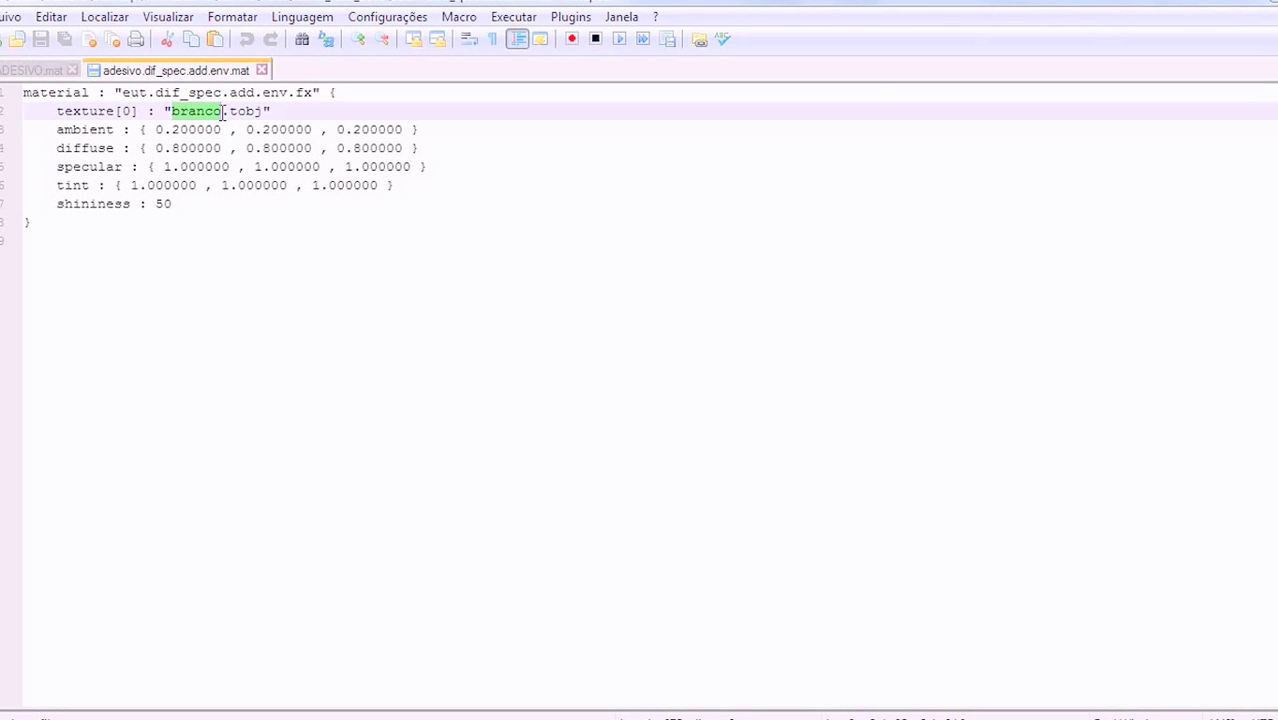
click(173, 111)
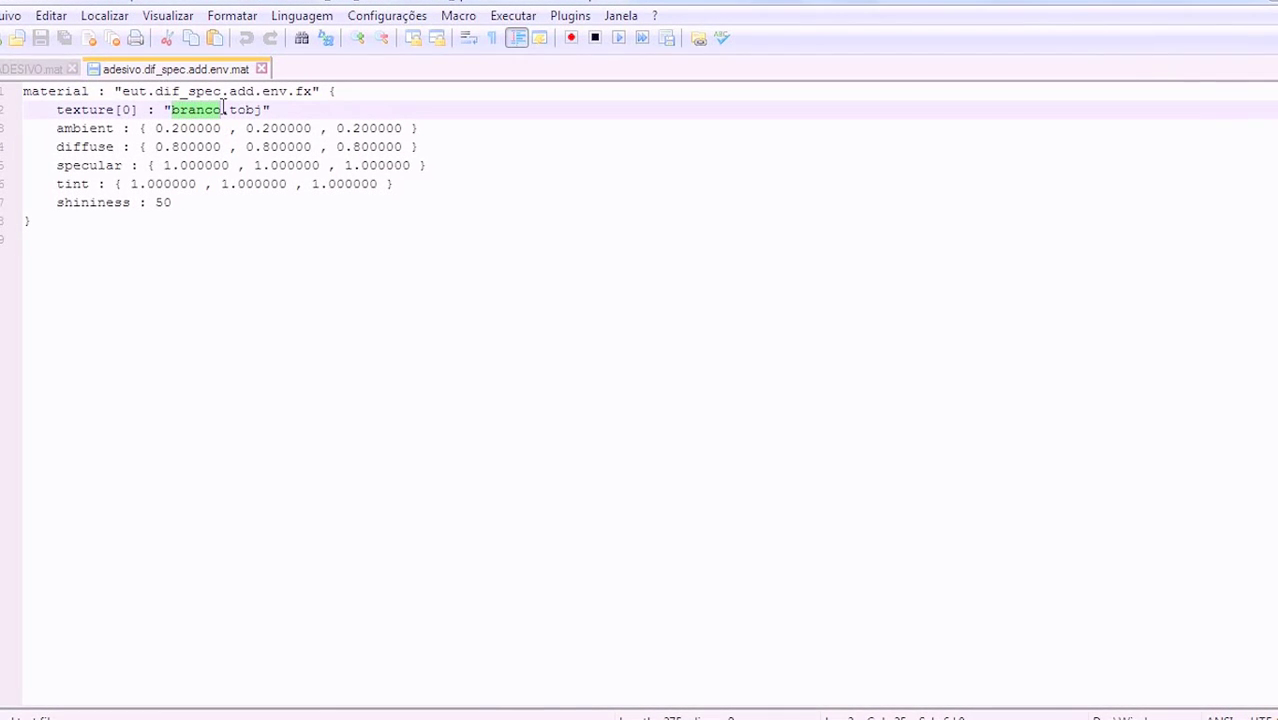
click(331, 405)
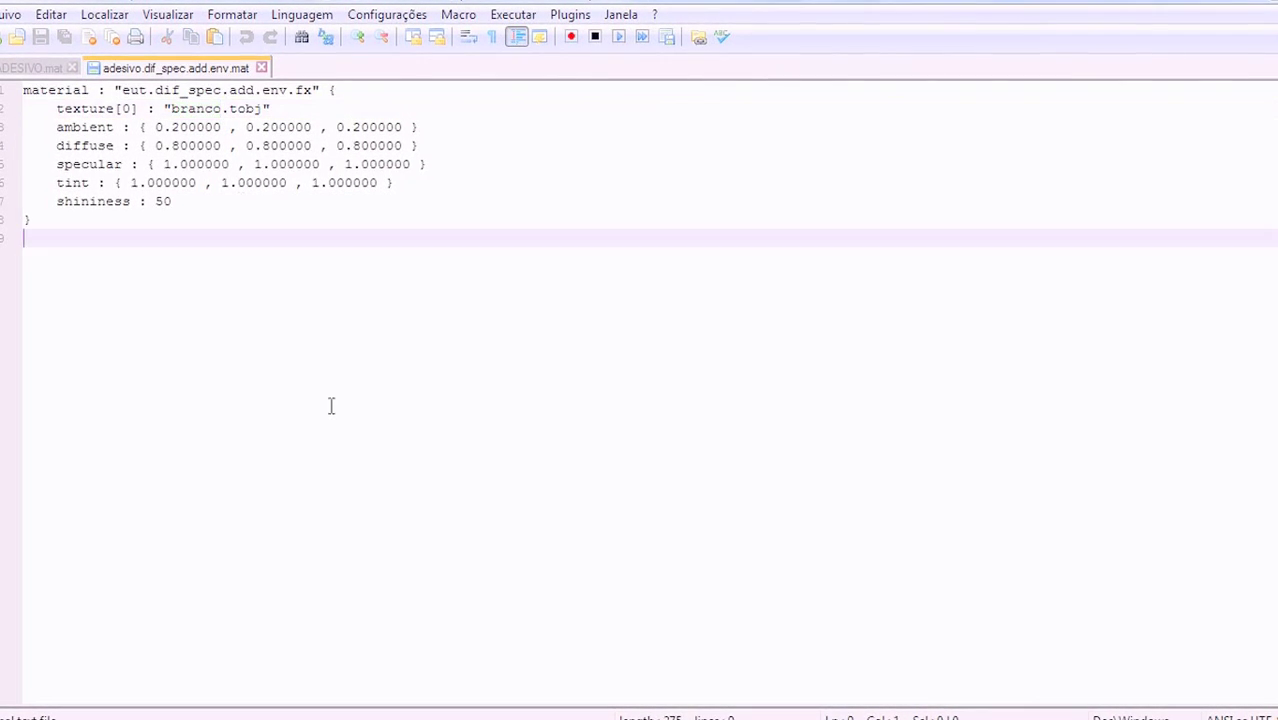
- Replace the entire contents of adesivo.dif_spec.add.env.mat with the copied ADESIVO material, using branco.tobj as texture[0], and save it
key(ctrl+a)
key(ctrl+v)
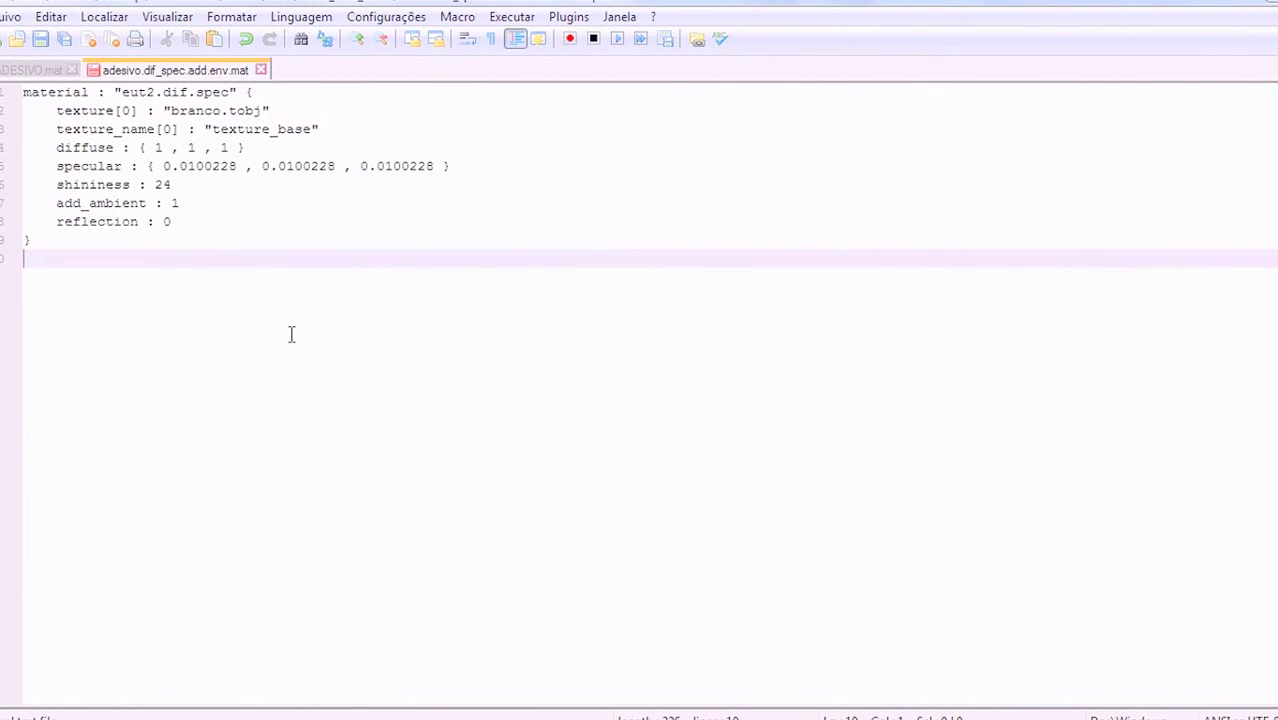
drag(171, 110, 195, 110)
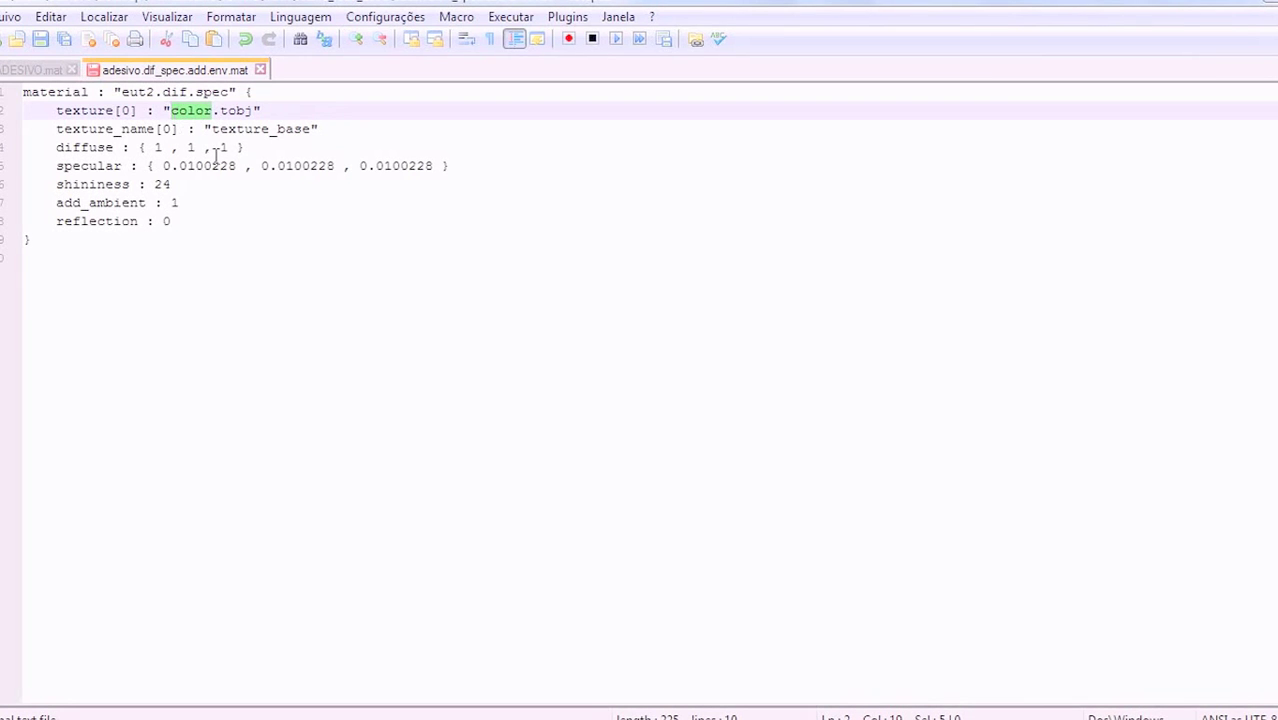
text(br)
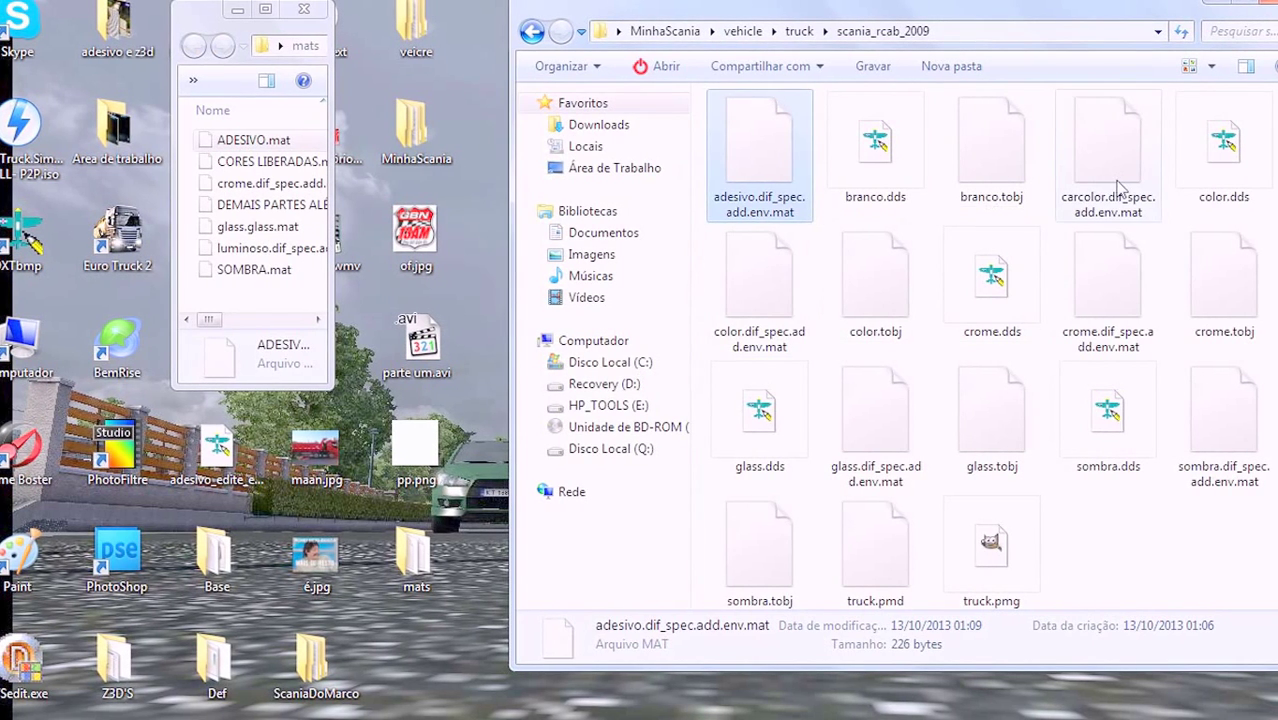
- Widen the mats window, open CORES LIBERADAS.mat in Notepad++, and copy its entire contents
click(1115, 214)
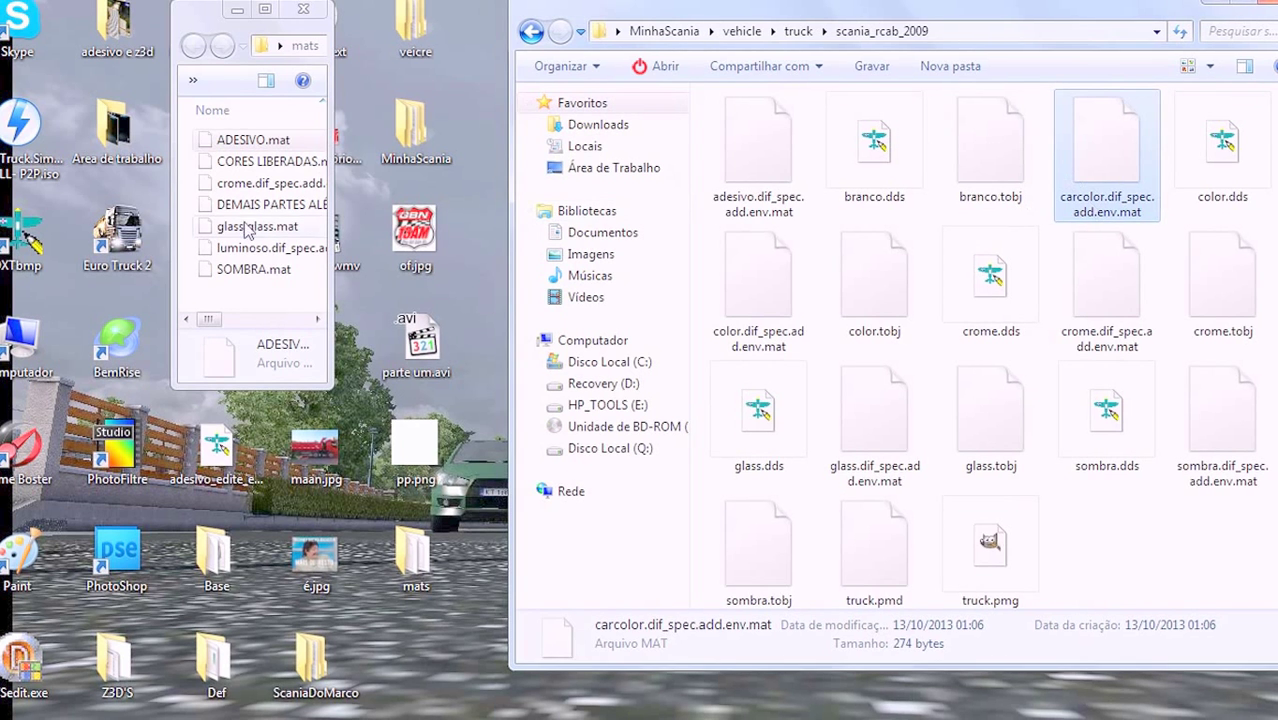
drag(331, 155, 380, 156)
double_click(320, 161)
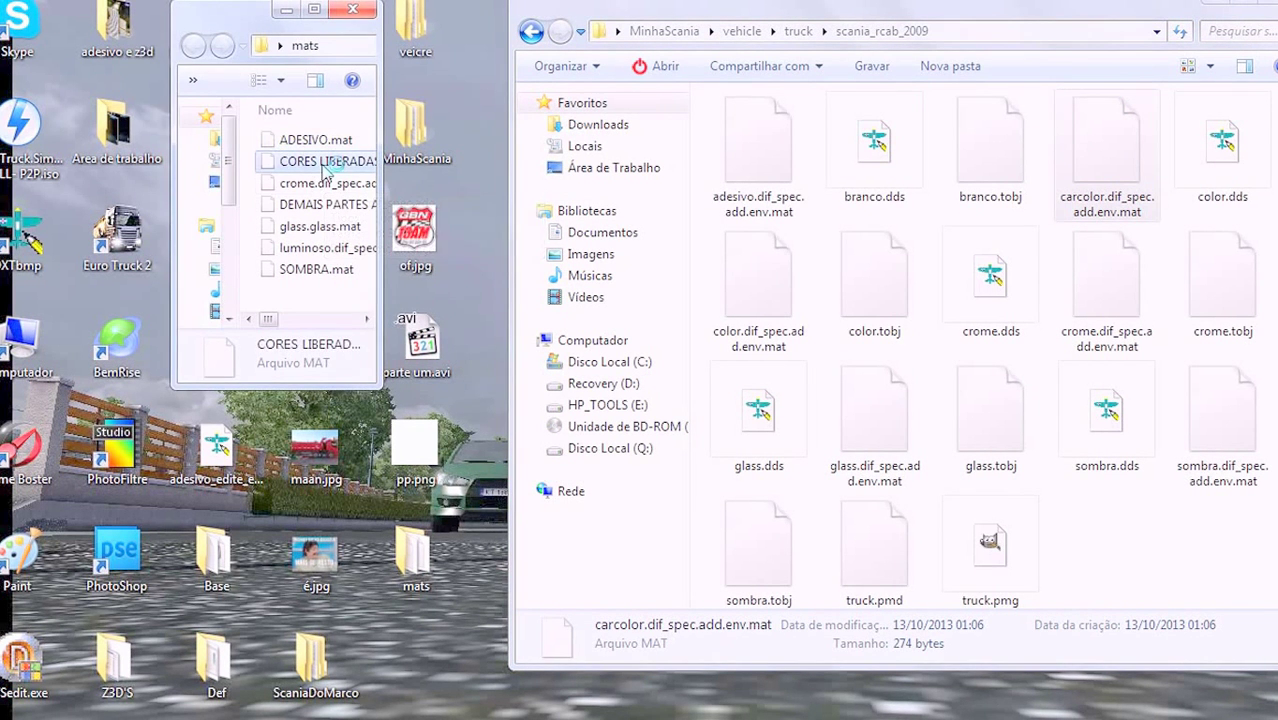
click(874, 472)
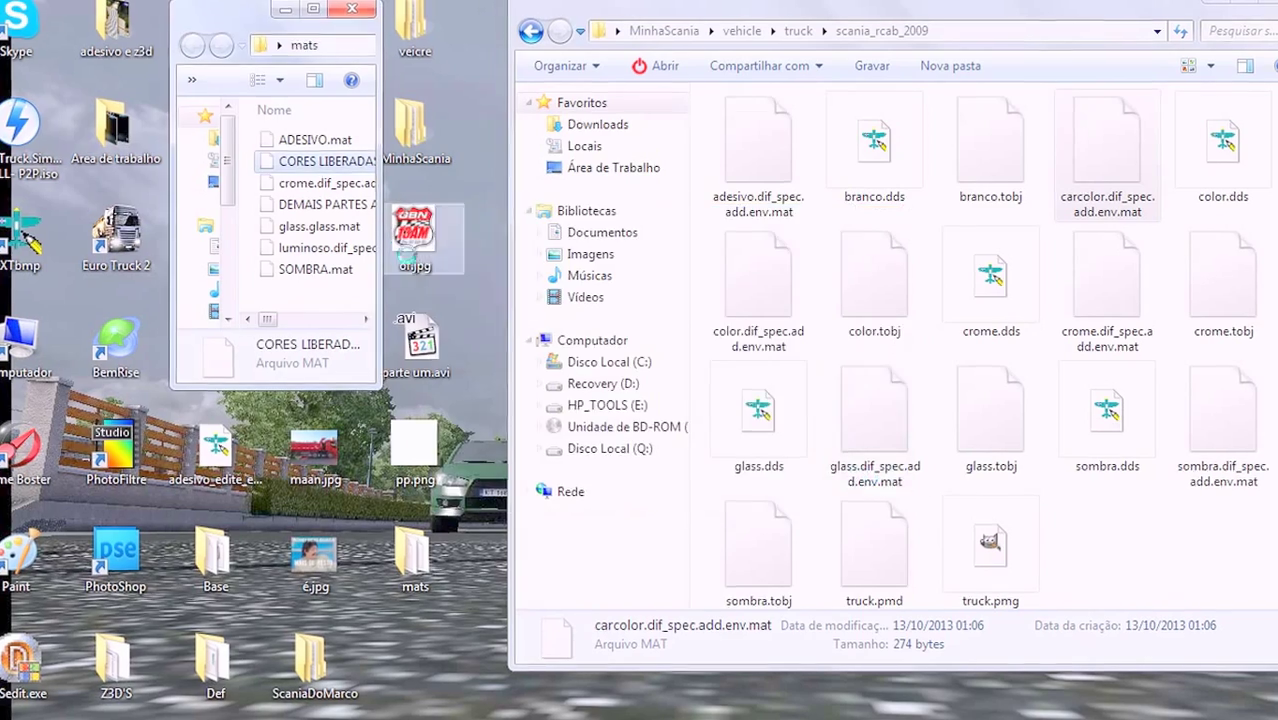
double_click(731, 263)
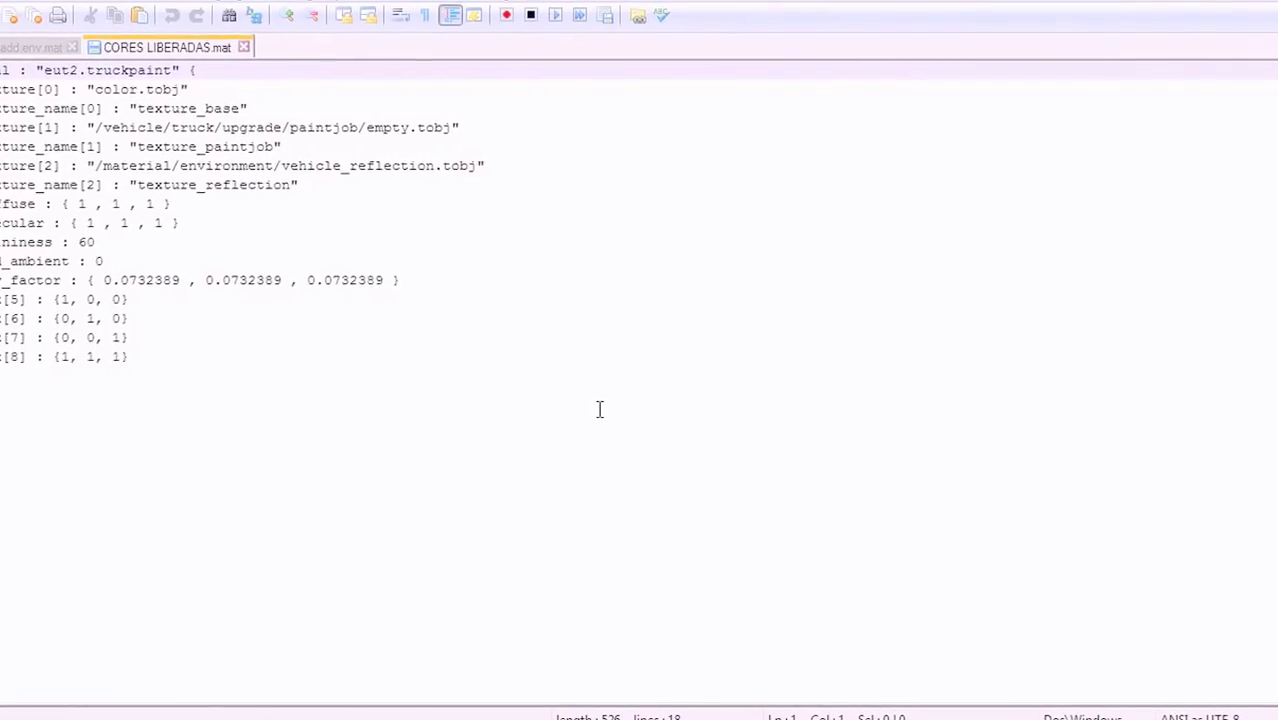
key(ctrl+a)
key(ctrl+c)
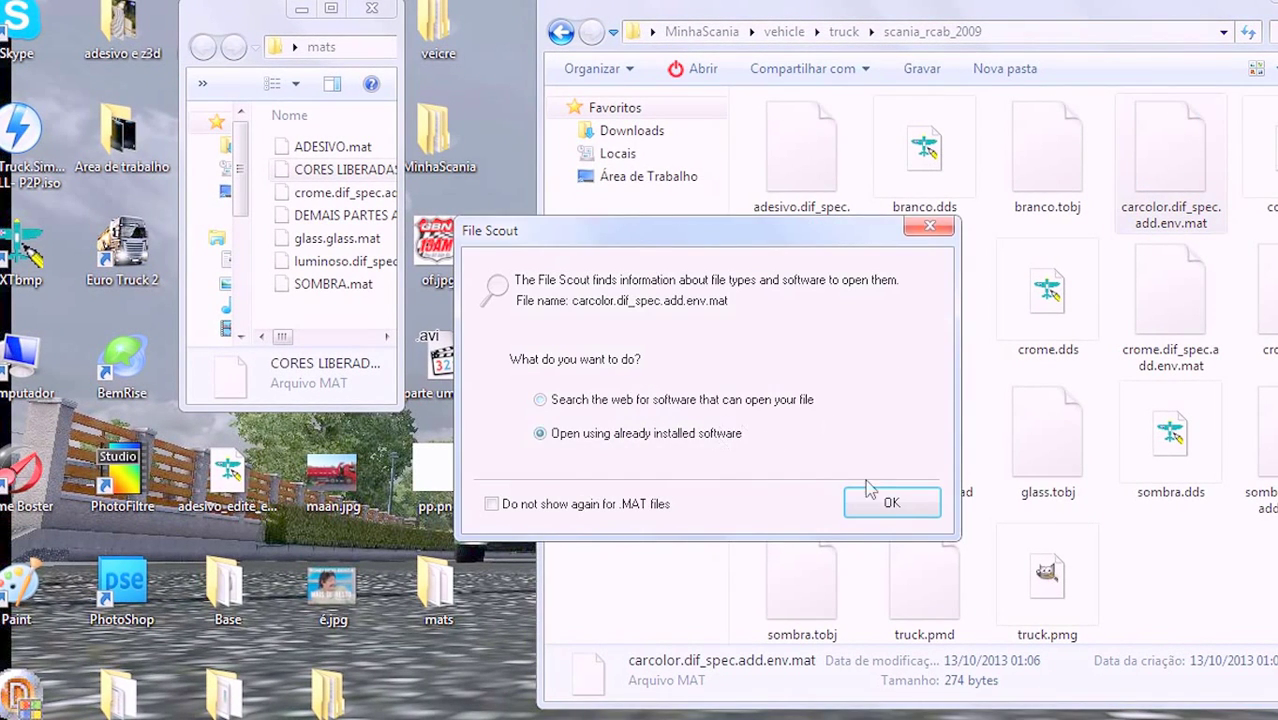
- Open carcolor.dif_spec.add.env.mat in Notepad++, replace all its contents with the copied CORES LIBERADAS material using color.tobj as texture[0], and save it
click(872, 495)
double_click(845, 258)
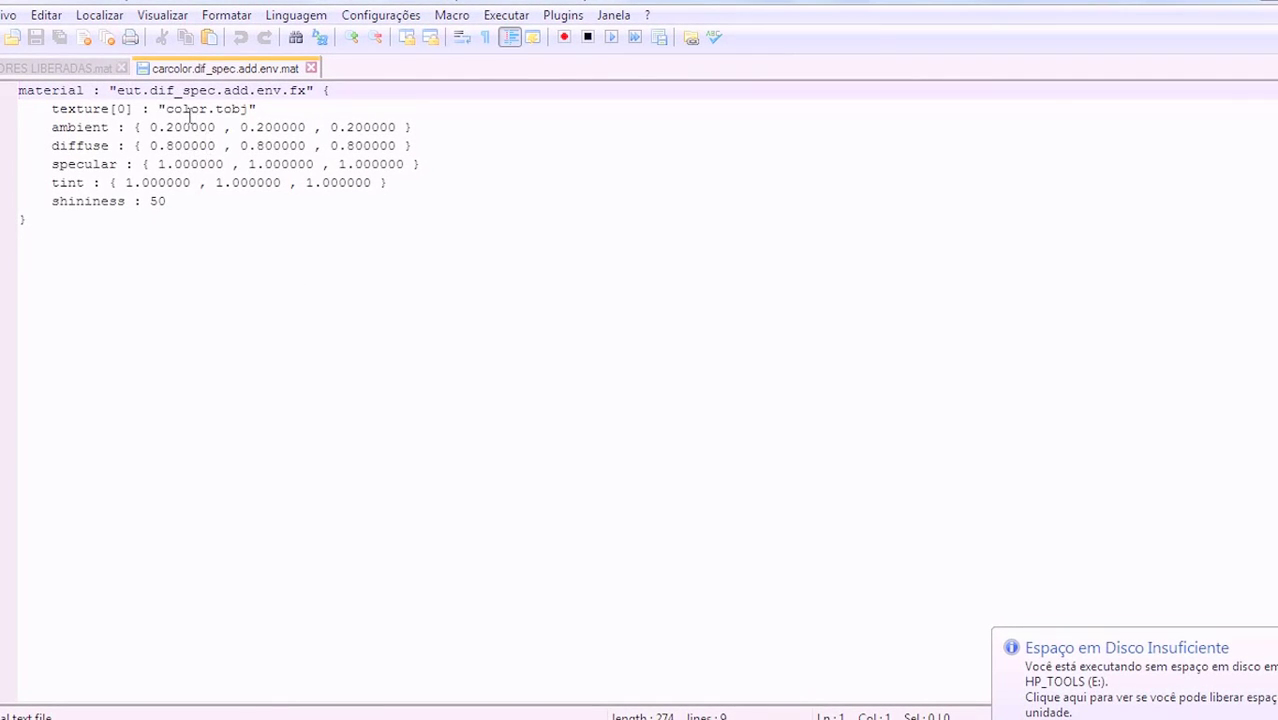
mouse_move(170, 108)
mouse_down()
mouse_move(245, 110)
mouse_move(140, 112)
mouse_move(311, 133)
mouse_move(185, 108)
mouse_up()
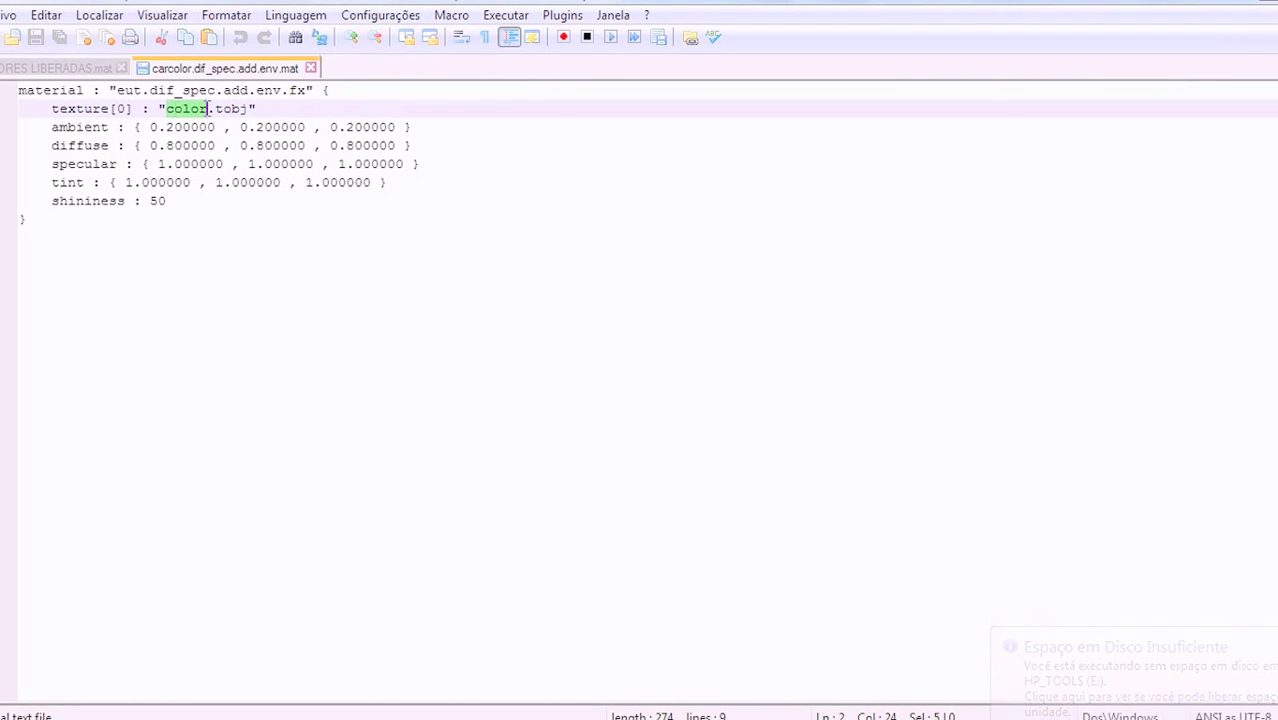
drag(211, 110, 271, 110)
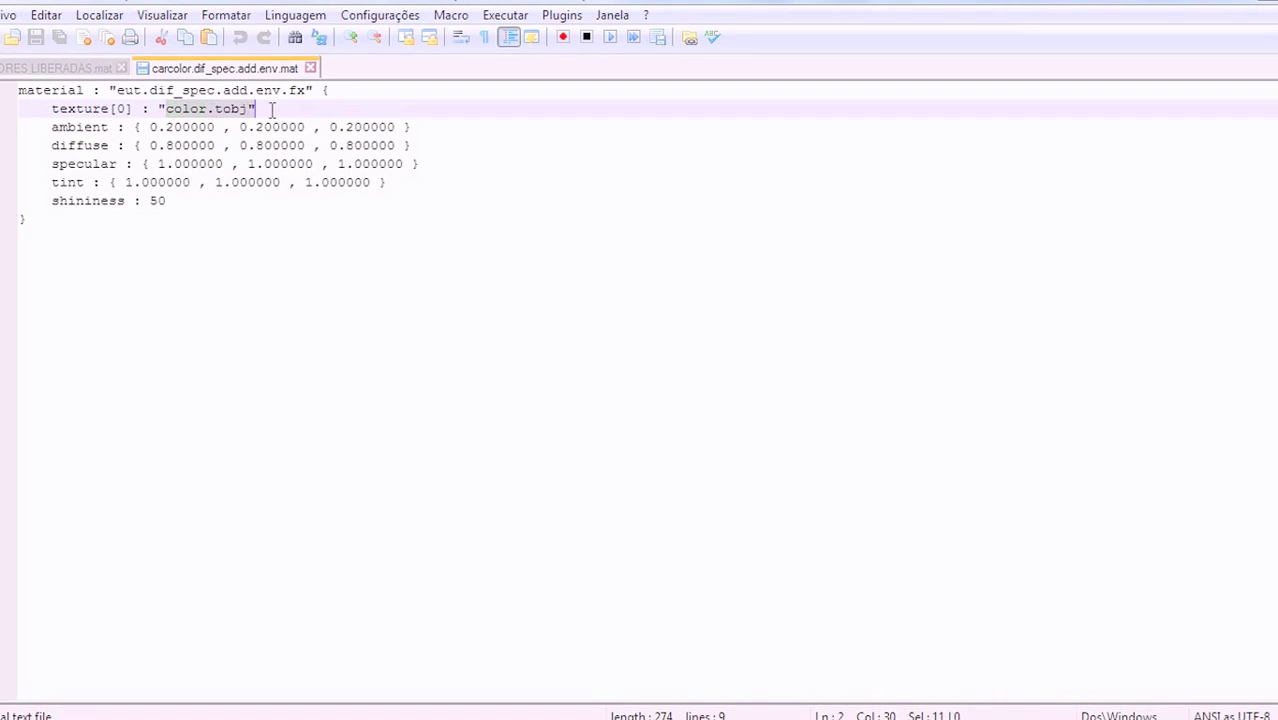
key(ctrl+a)
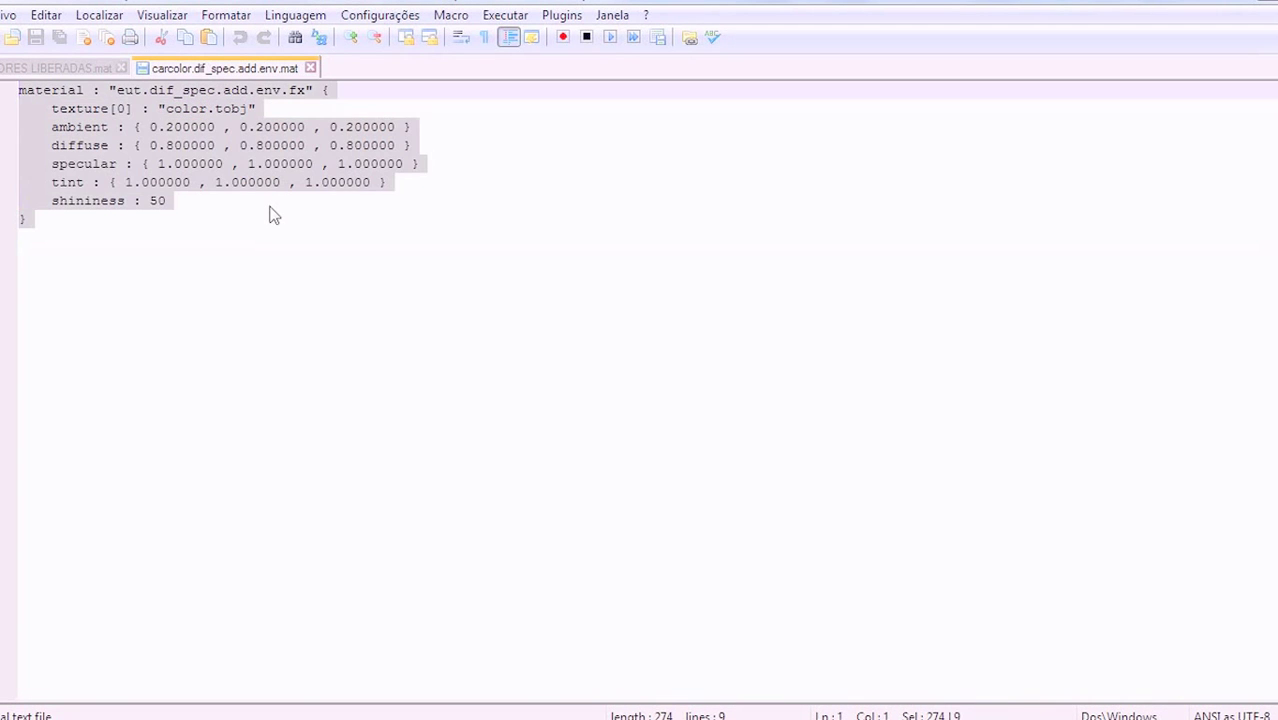
key(ctrl+v)
drag(166, 108, 207, 109)
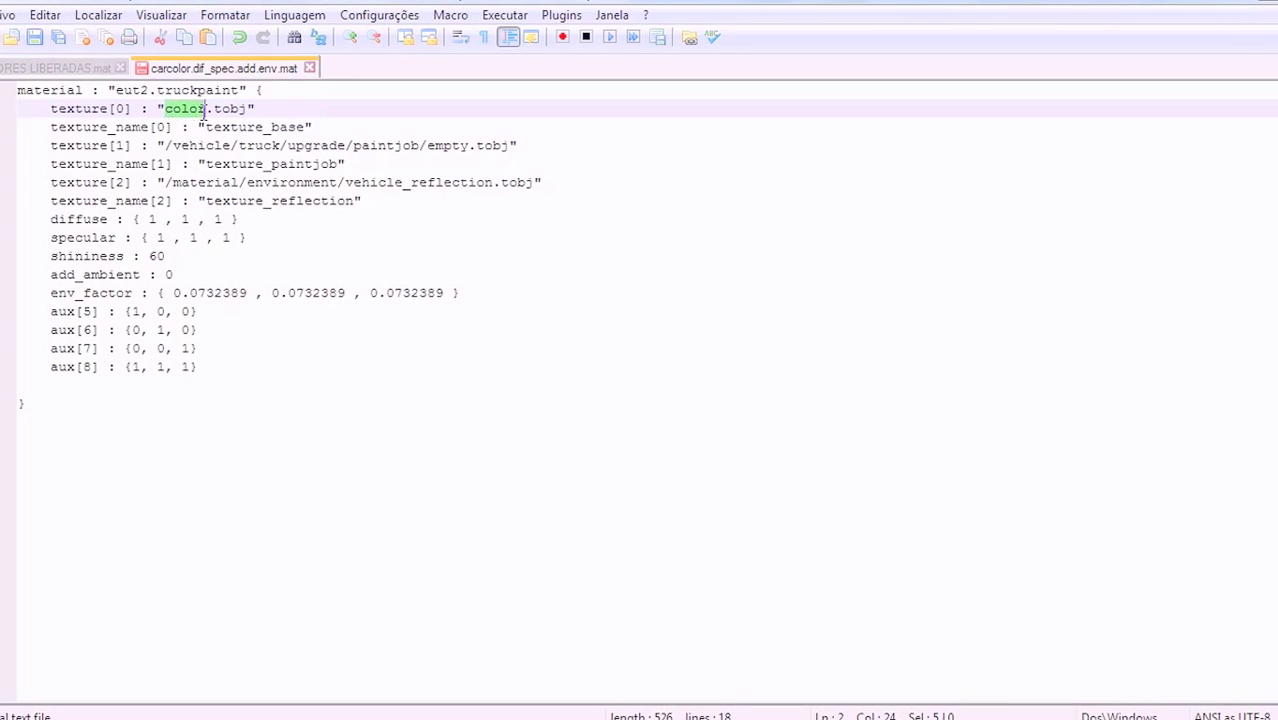
text(color)
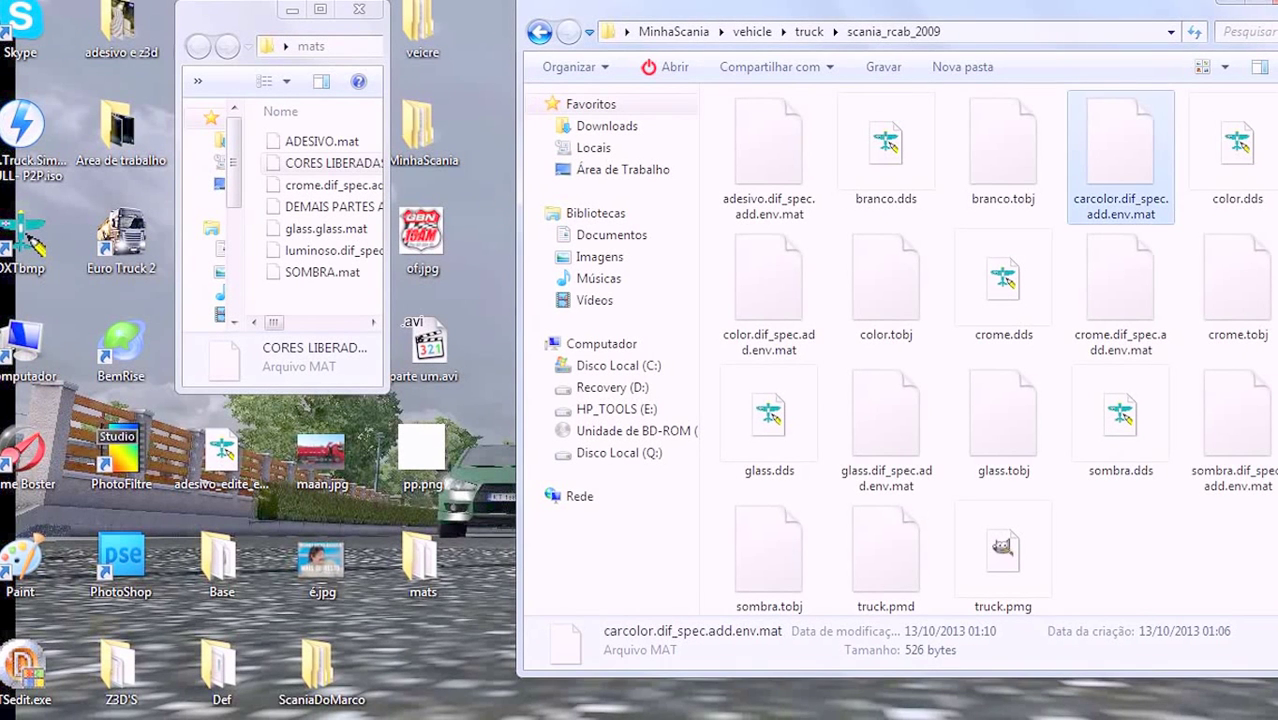
- Open DEMAIS PARTES ALÉM DA CABINE.mat from the mats folder in Notepad++ and examine its contents and texture name
click(764, 288)
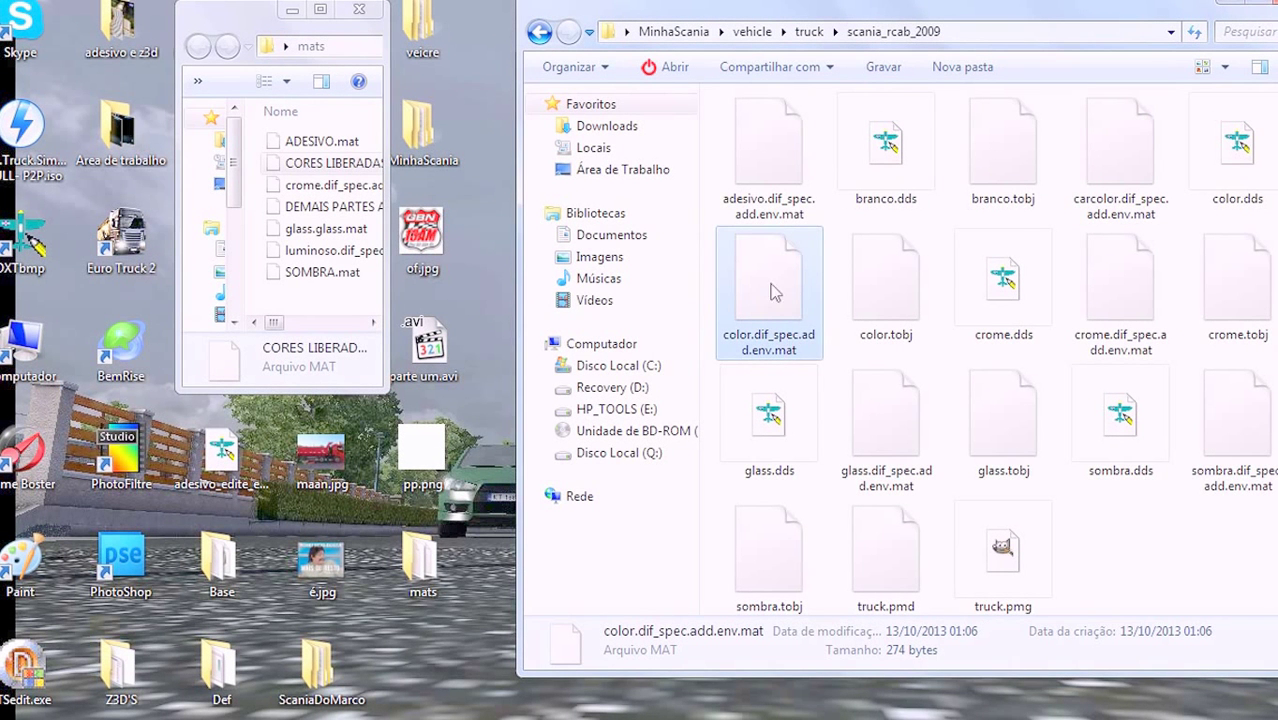
double_click(330, 207)
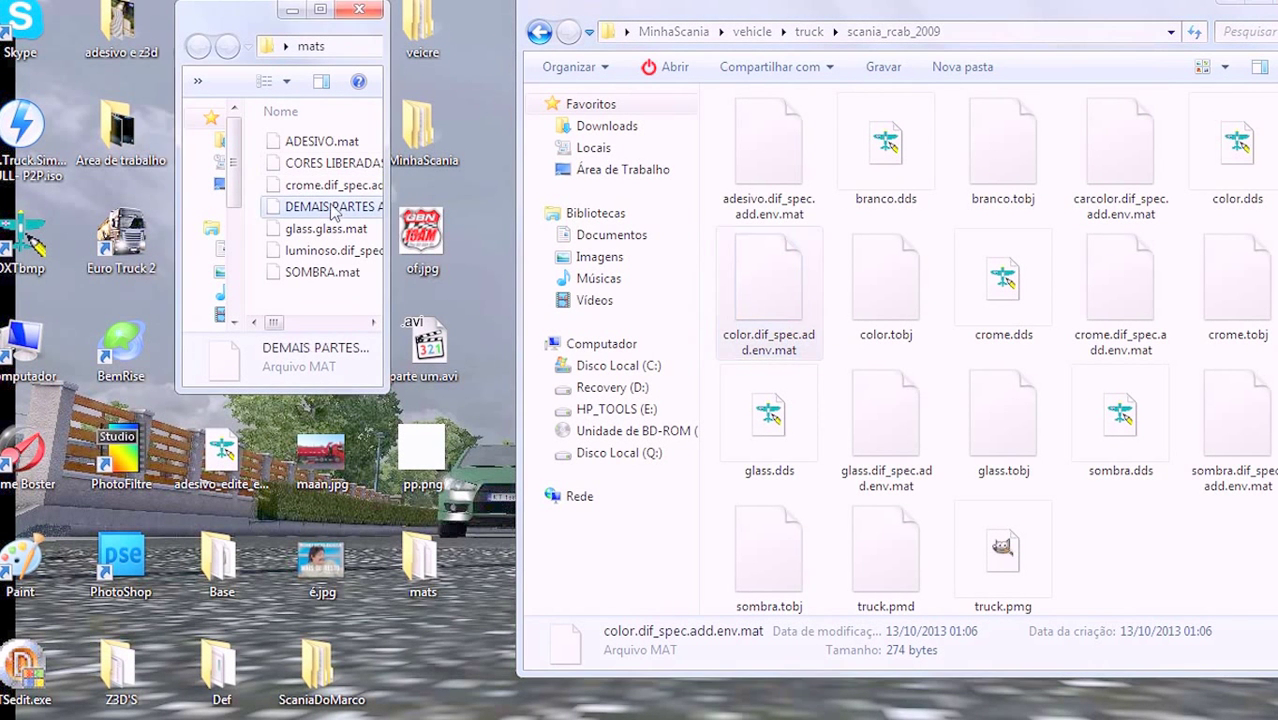
drag(387, 194, 450, 196)
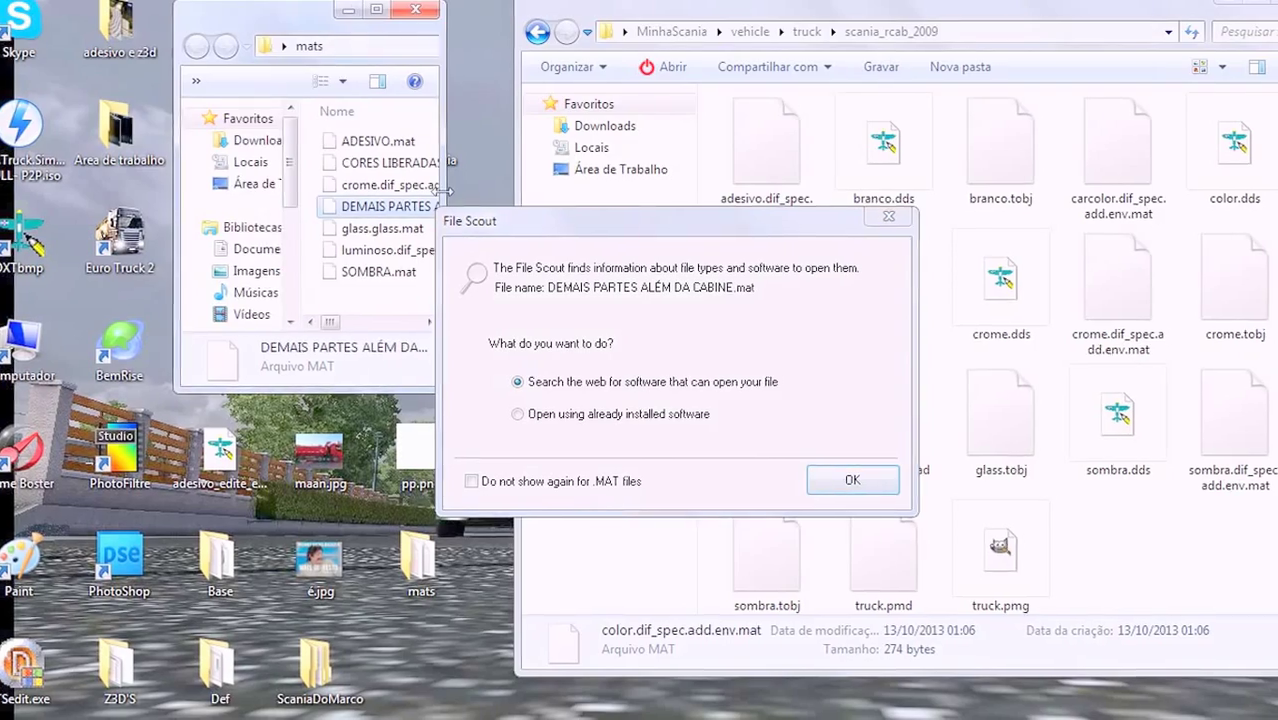
drag(302, 24, 208, 0)
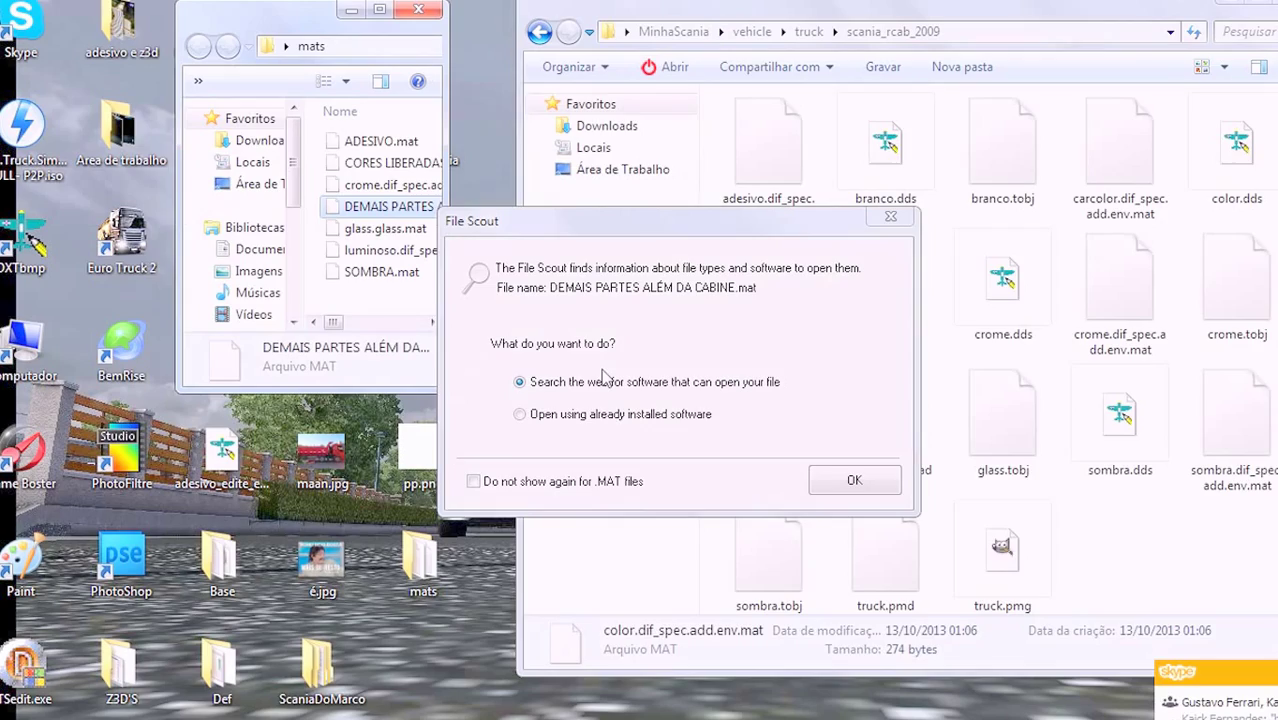
click(666, 414)
click(850, 481)
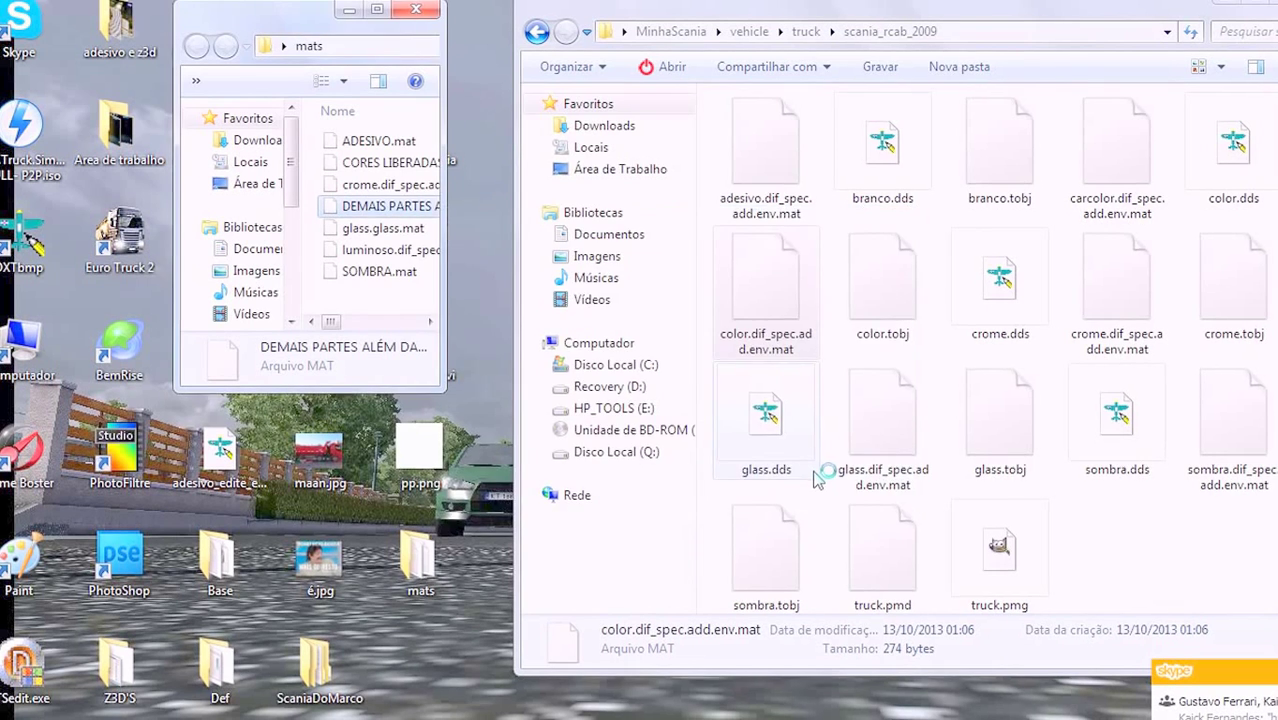
double_click(675, 272)
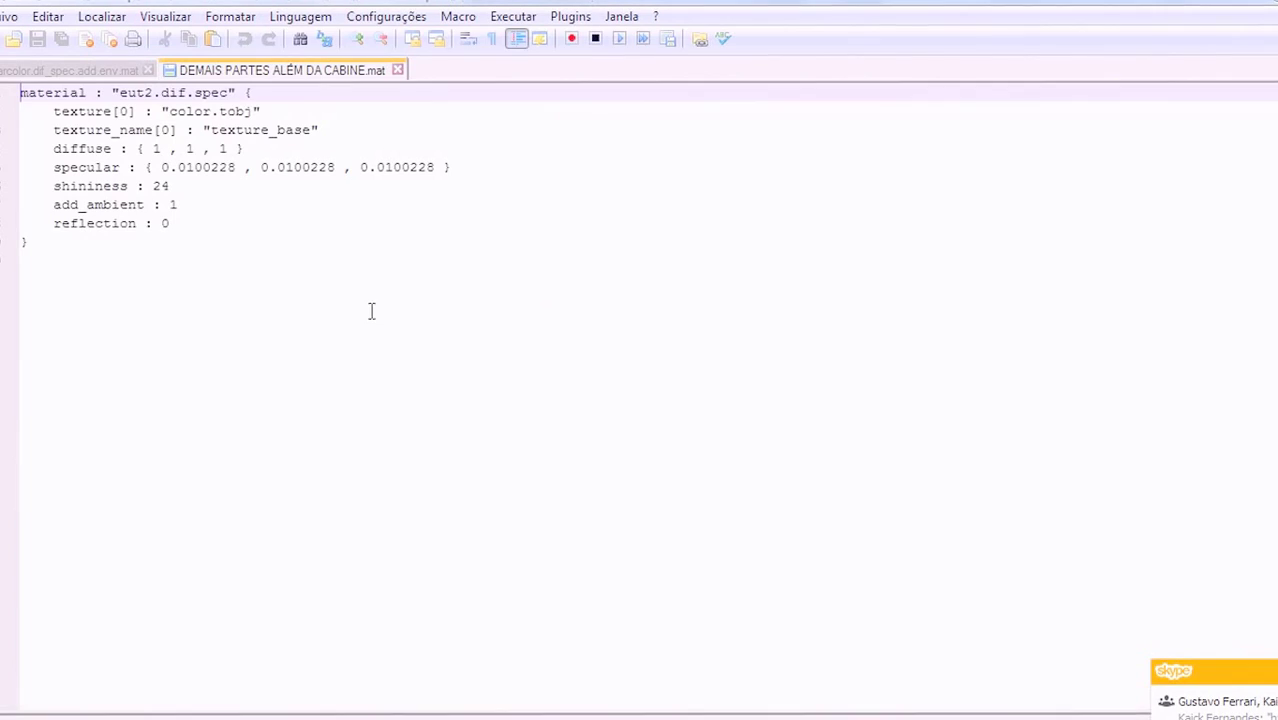
drag(169, 111, 192, 110)
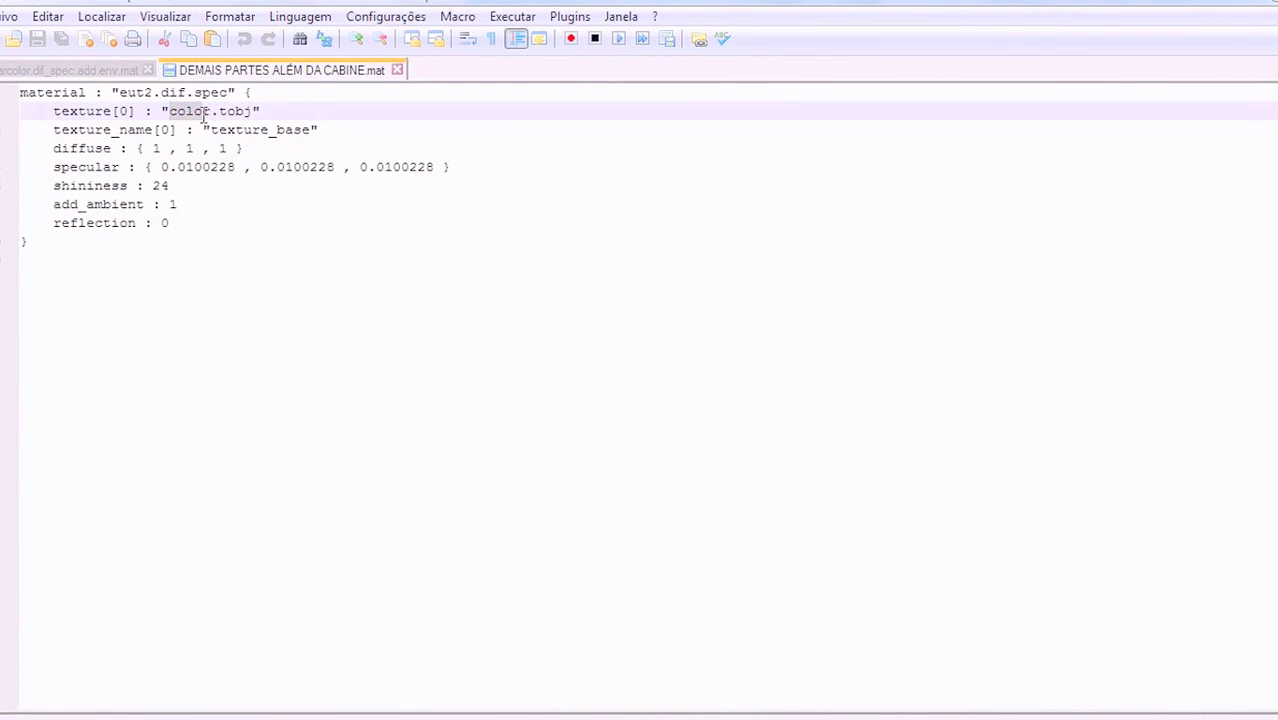
key(ctrl+a)
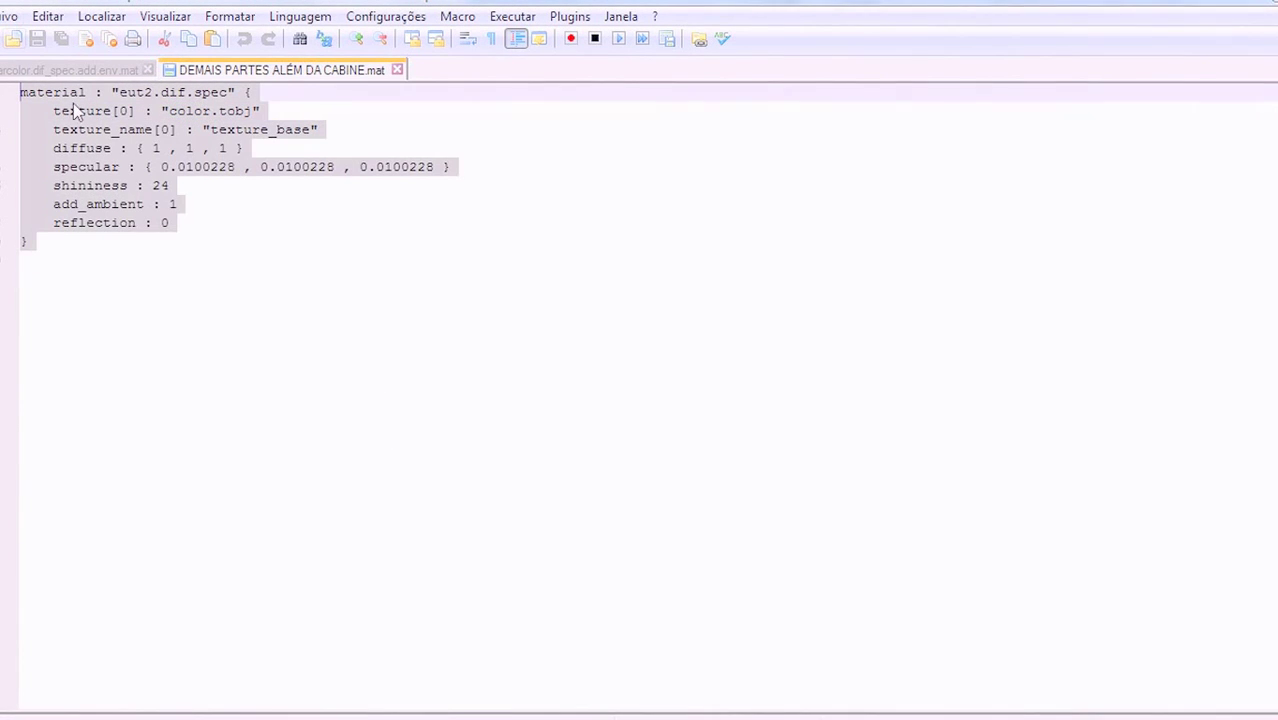
key(ctrl+v)
drag(170, 111, 193, 112)
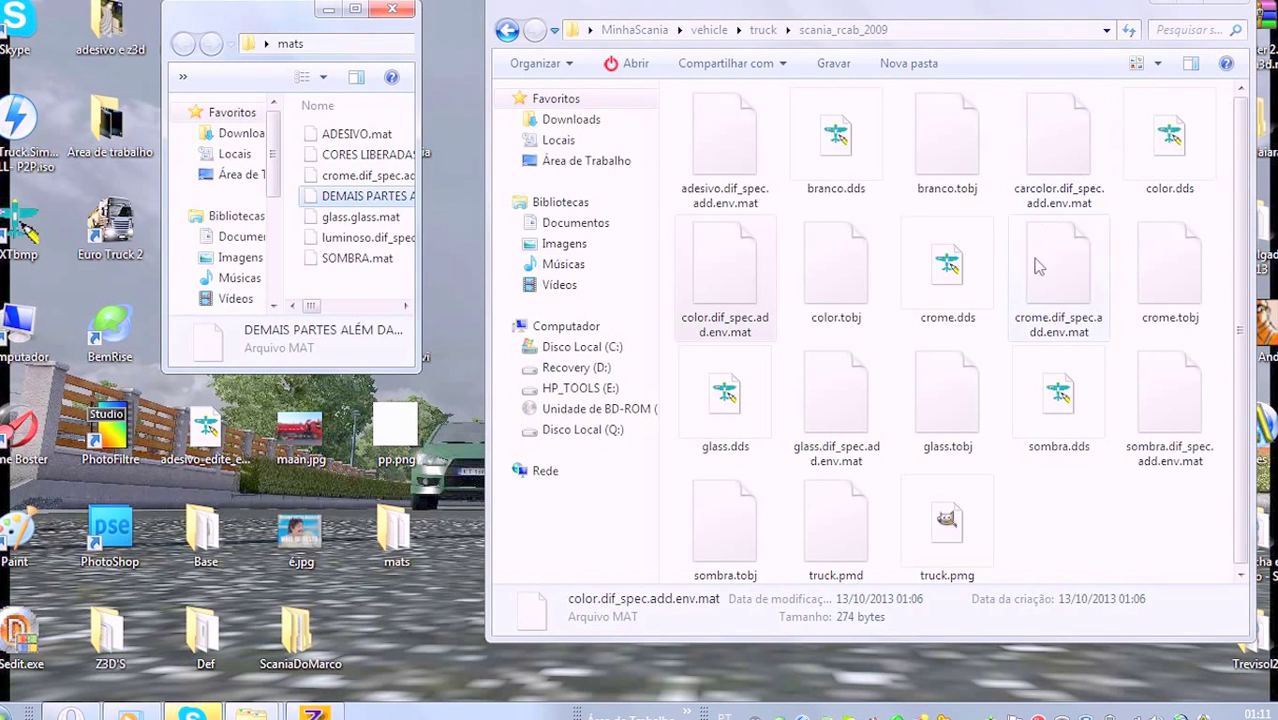
- Open crome.dif_spec.add.env.mat from the mats folder in Notepad++ and copy its entire contents
double_click(370, 176)
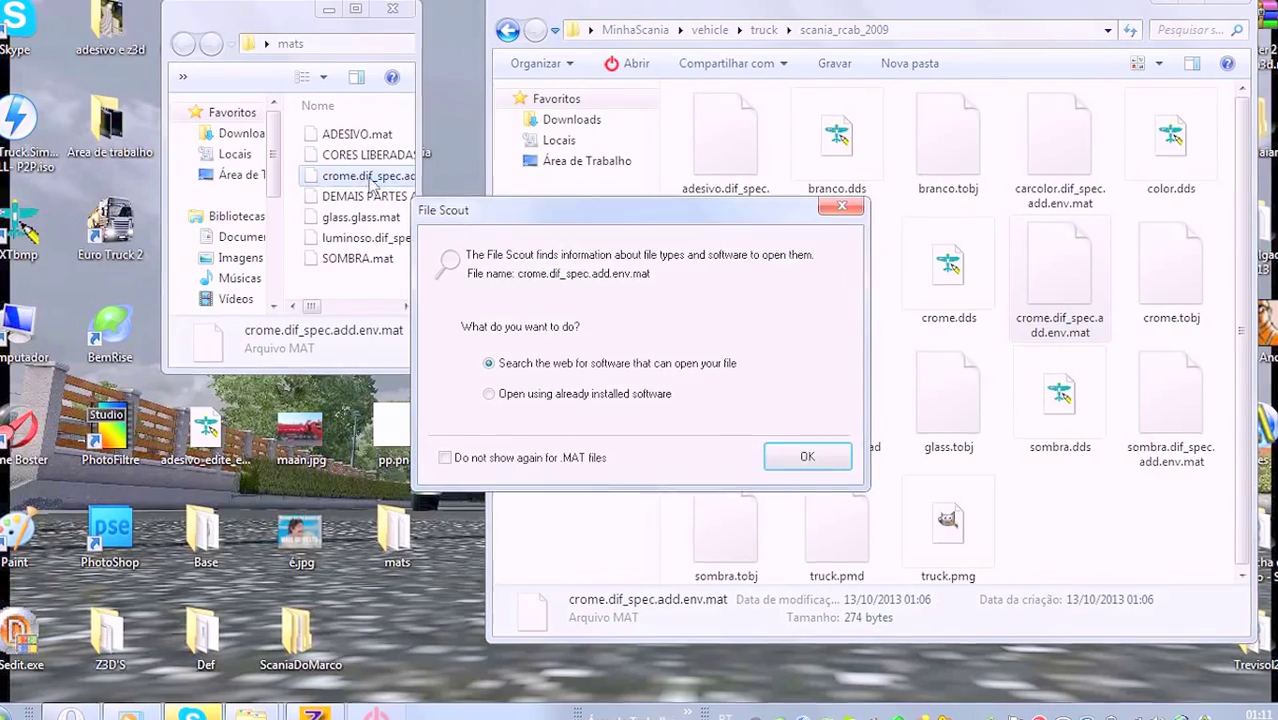
click(656, 394)
click(806, 457)
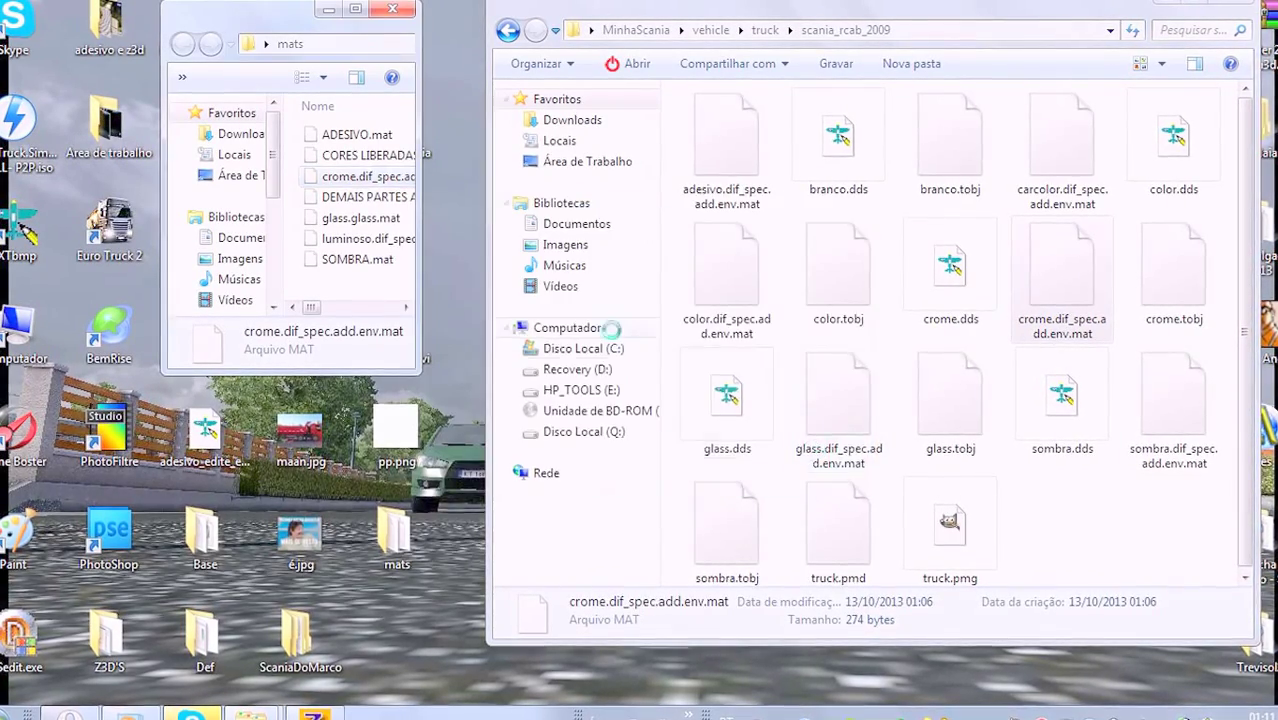
click(667, 254)
double_click(667, 254)
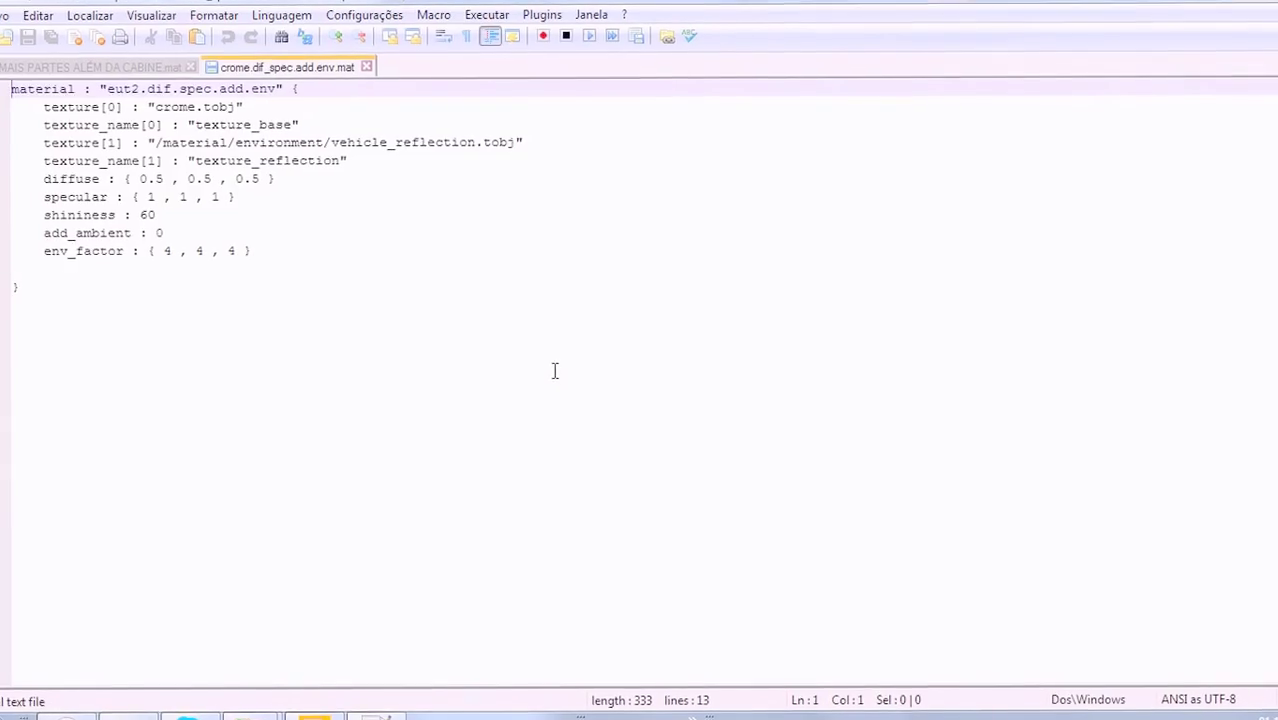
key(ctrl+a)
key(ctrl+c)
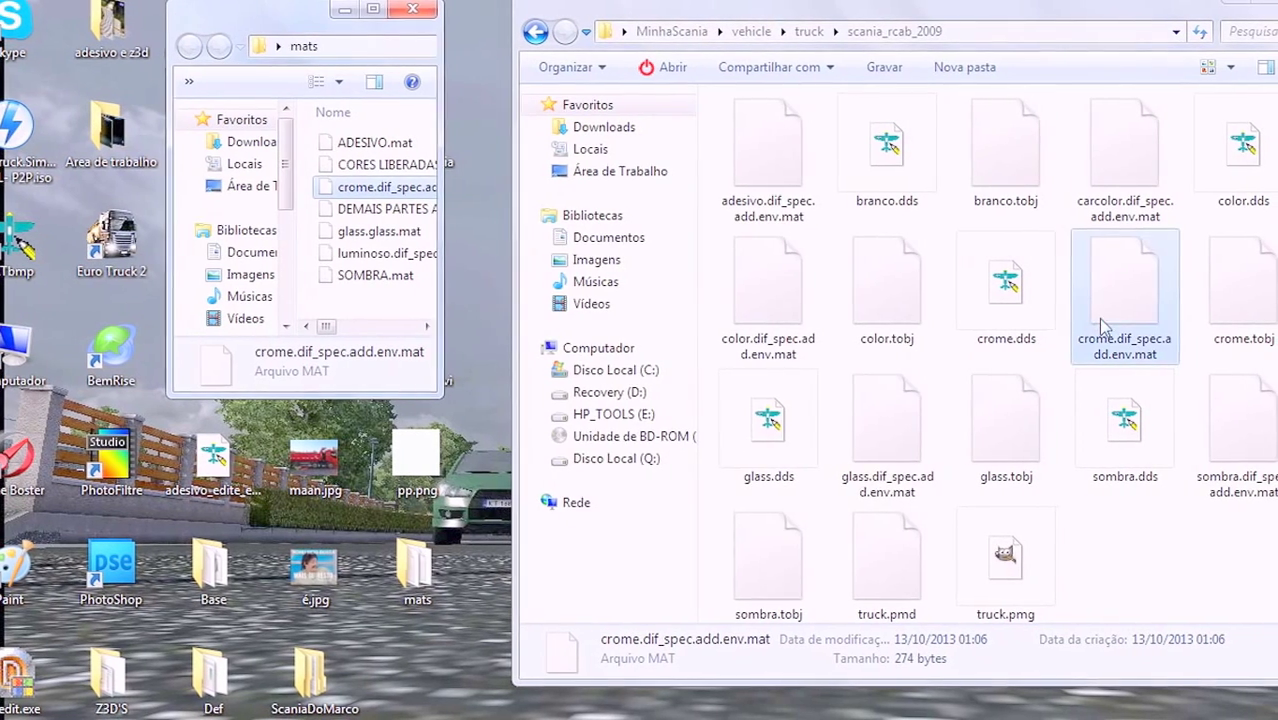
- Open crome.dif_spec.add.env.mat from scania_rcab_2009 in Notepad++, replace all its contents with the copied crome material using crome.tobj, and save it
double_click(1103, 327)
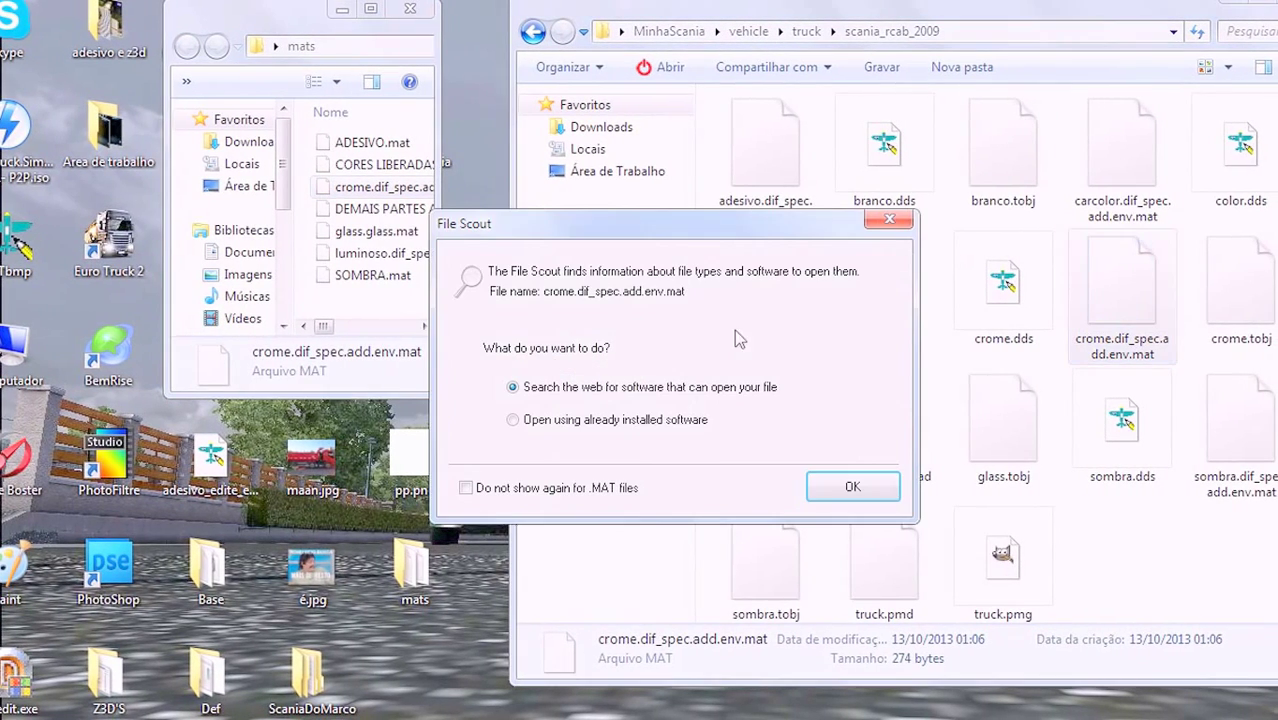
click(660, 420)
click(815, 485)
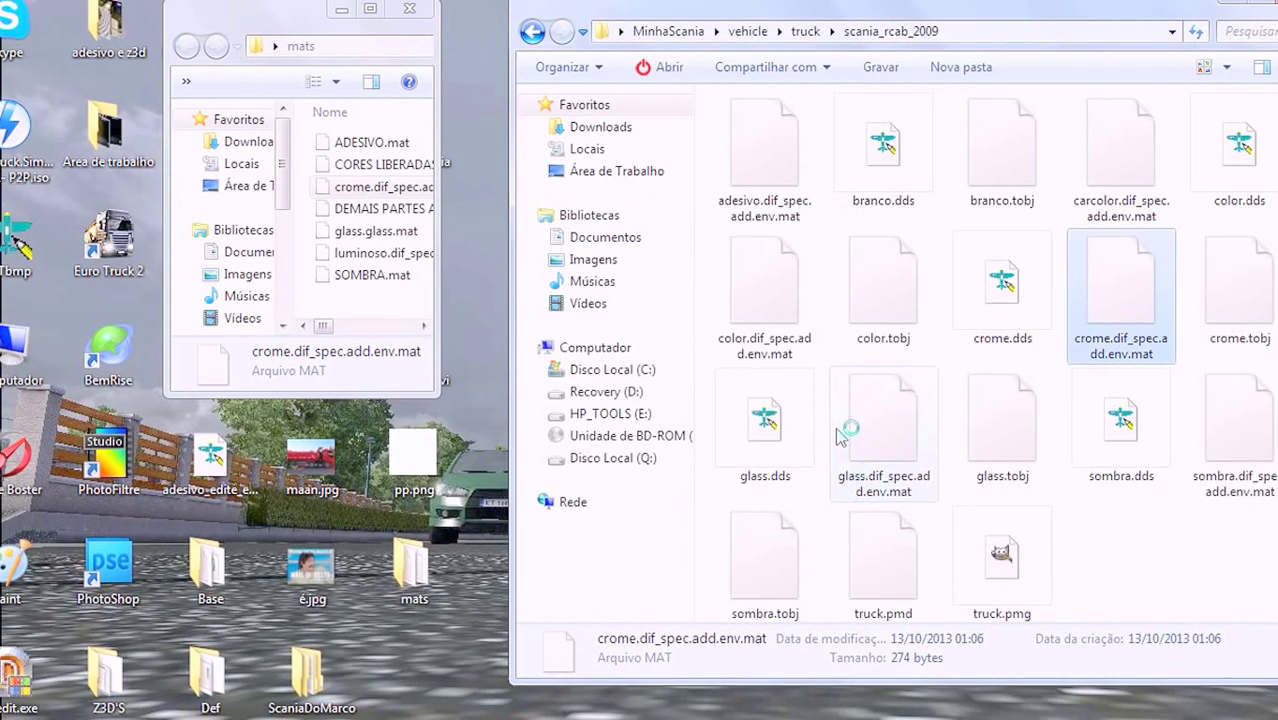
double_click(790, 245)
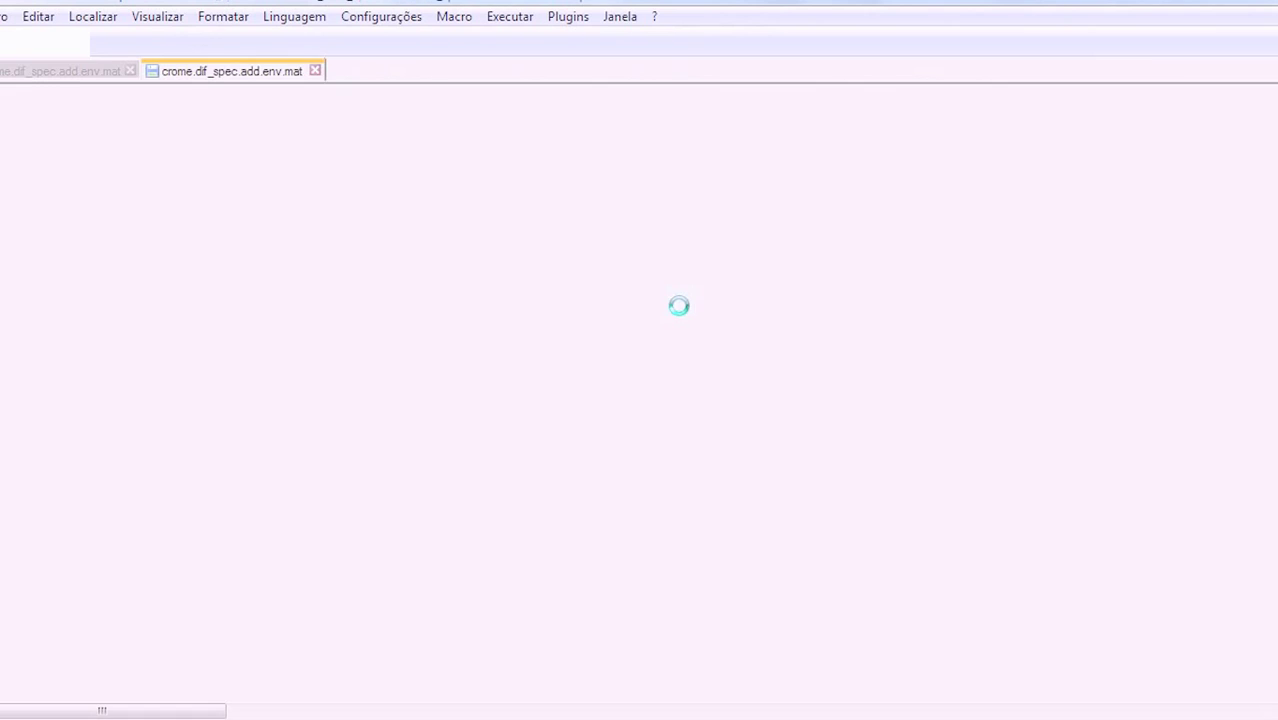
key(ctrl+a)
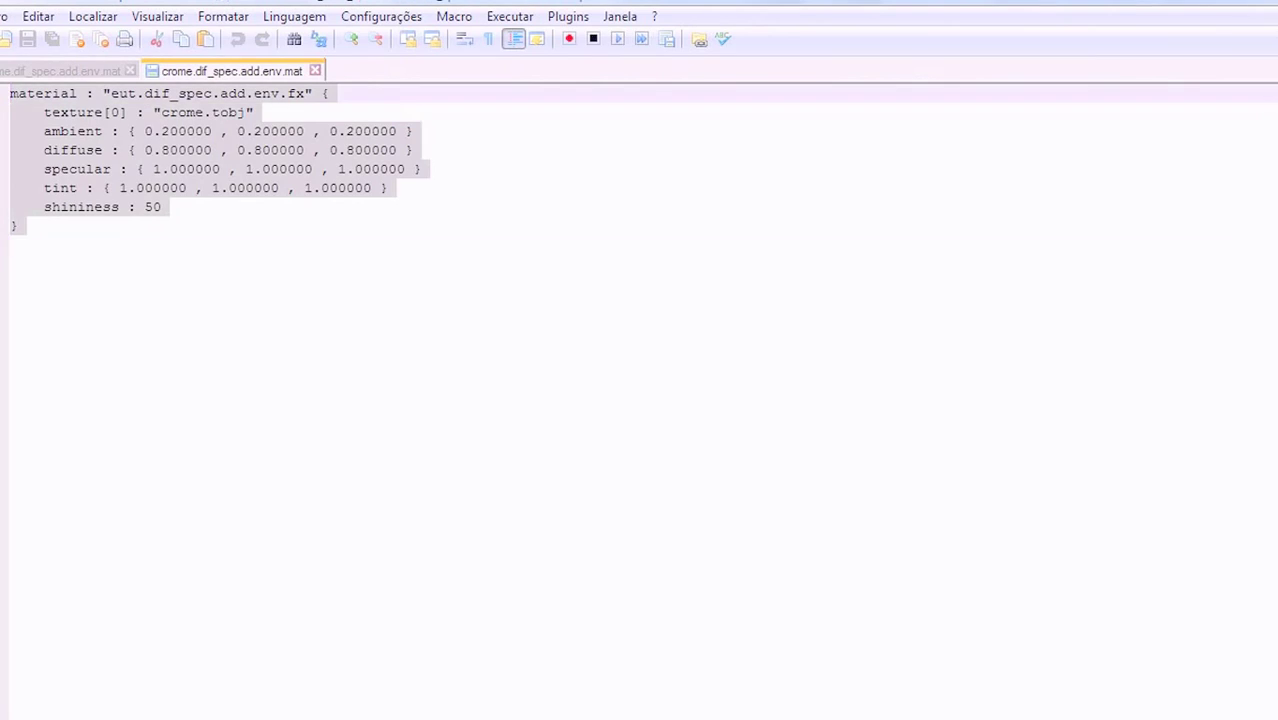
click(158, 111)
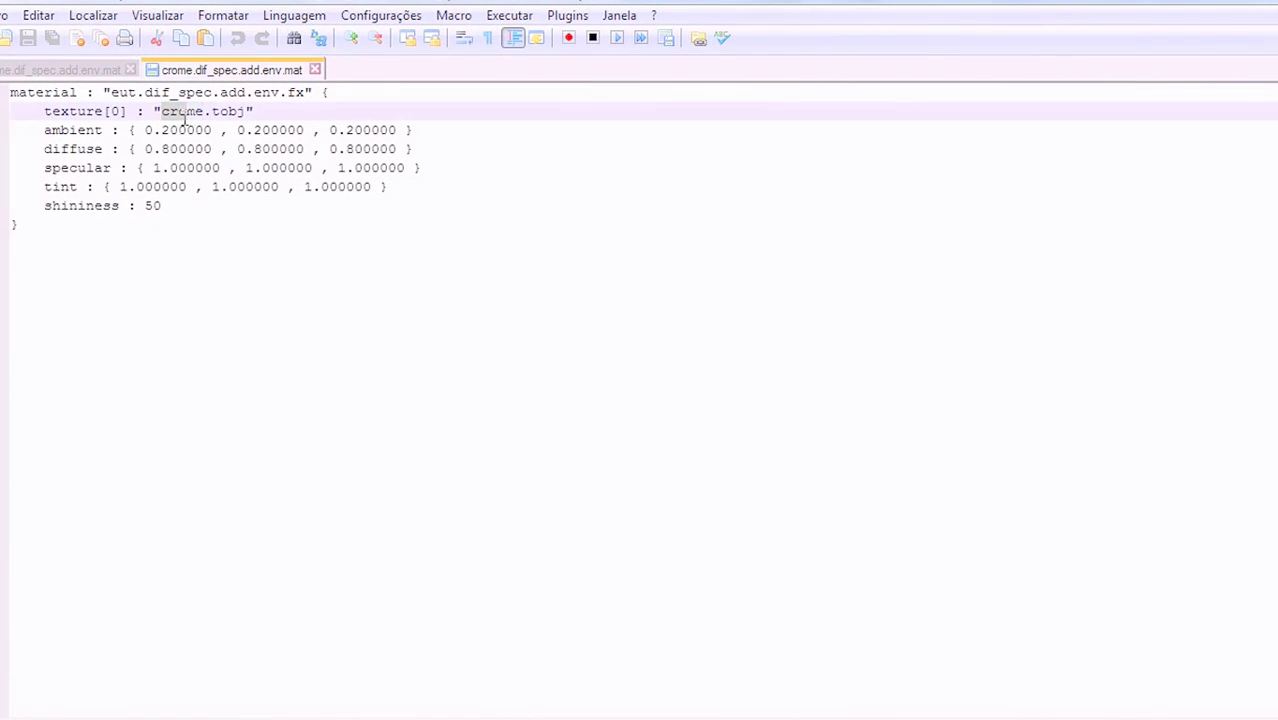
key(ctrl+a)
key(ctrl+v)
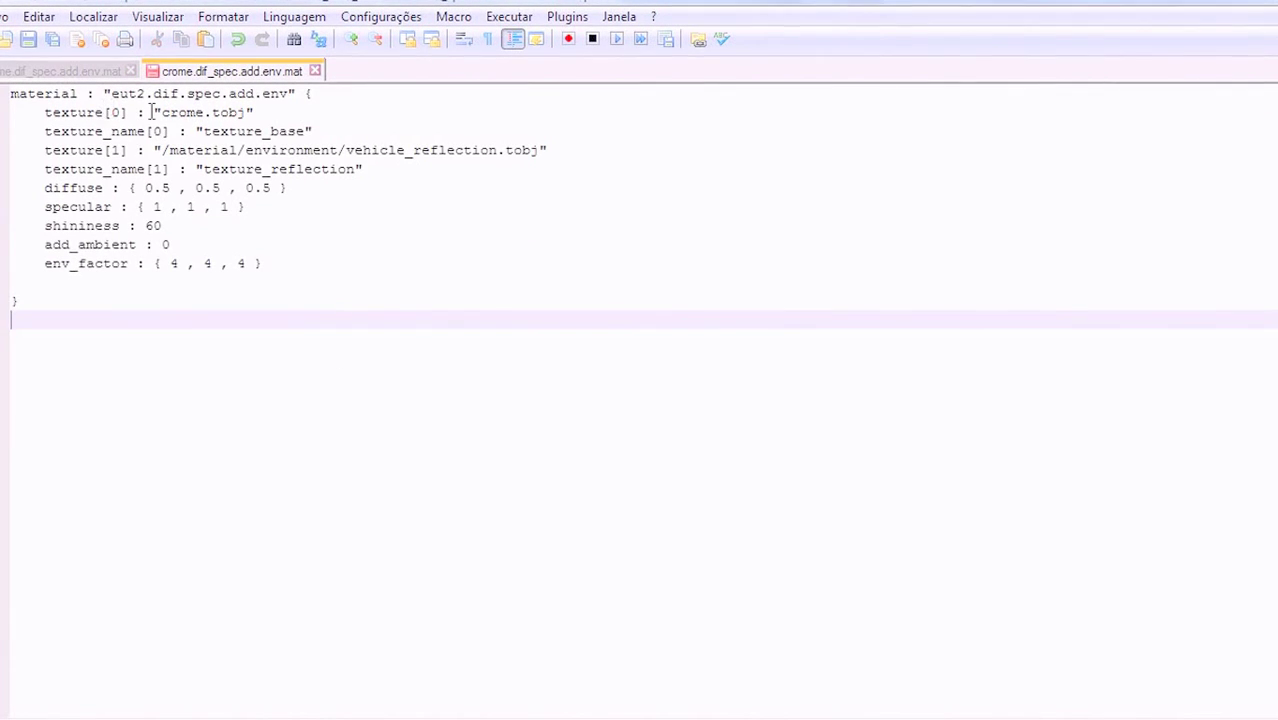
click(166, 113)
drag(213, 116, 206, 114)
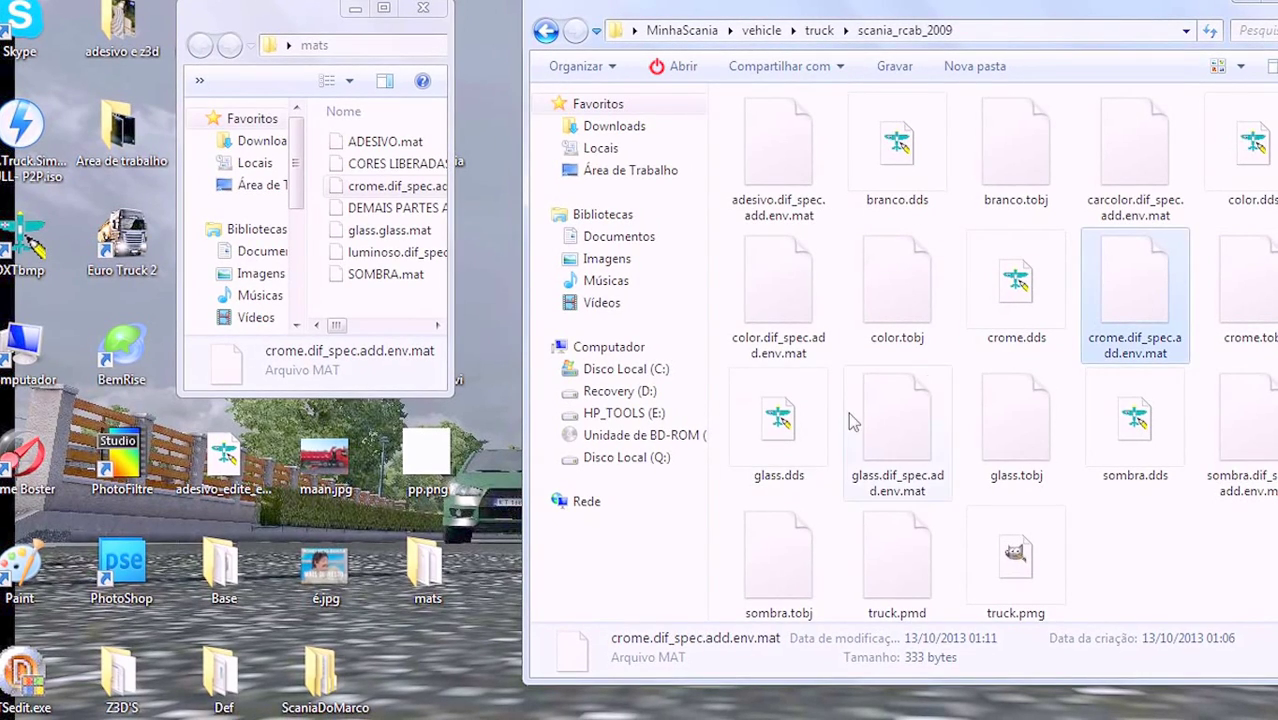
- Open glass.glass.mat from the mats folder in Notepad++, copy its entire contents, and close the editor
click(860, 425)
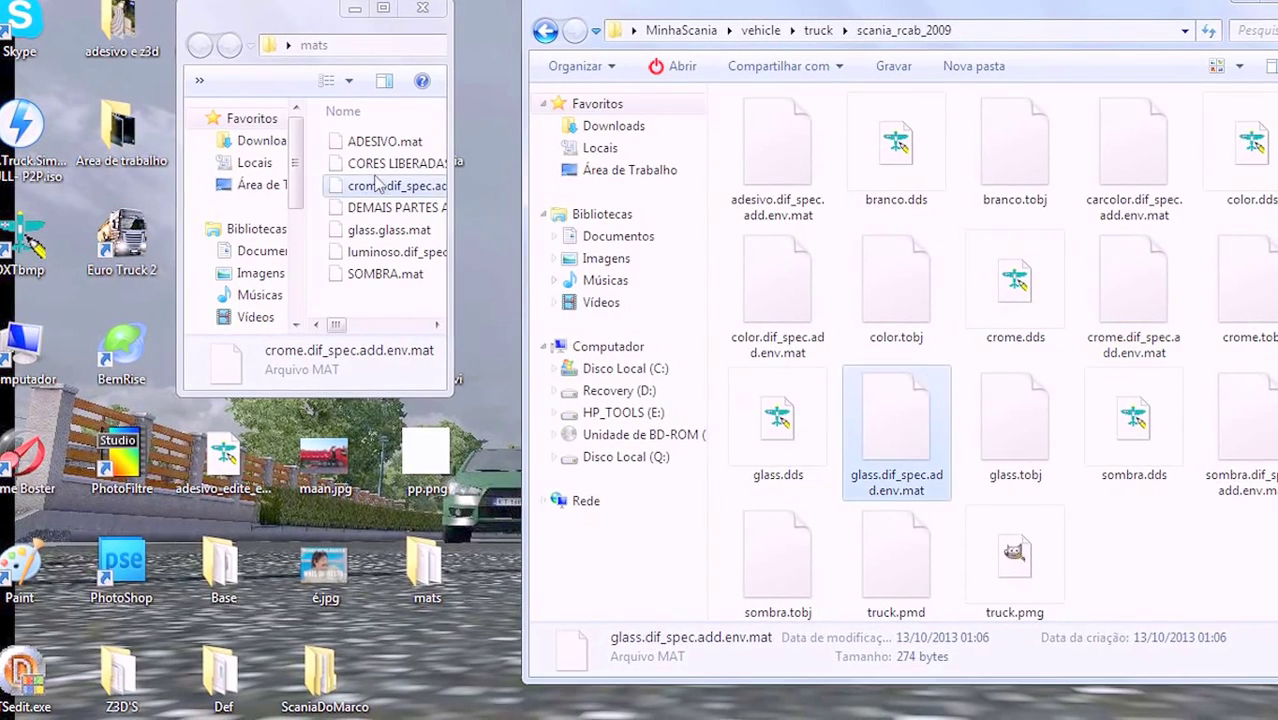
click(389, 230)
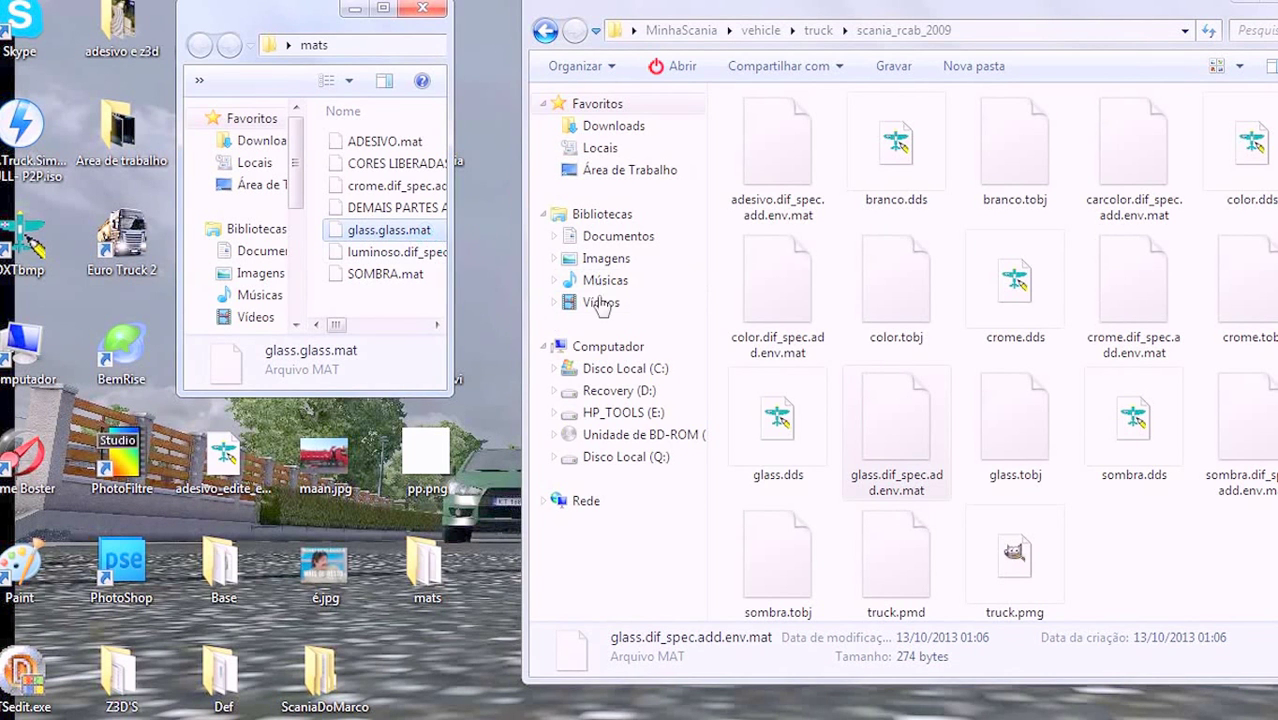
click(740, 395)
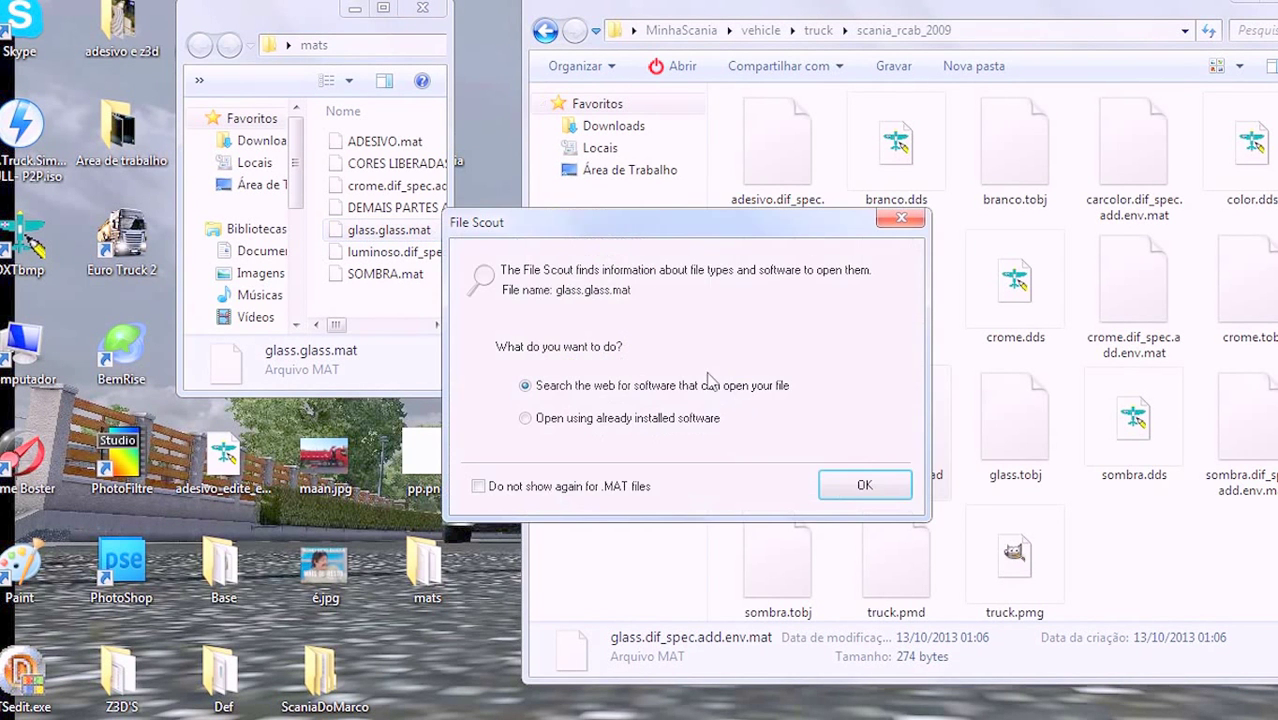
click(864, 485)
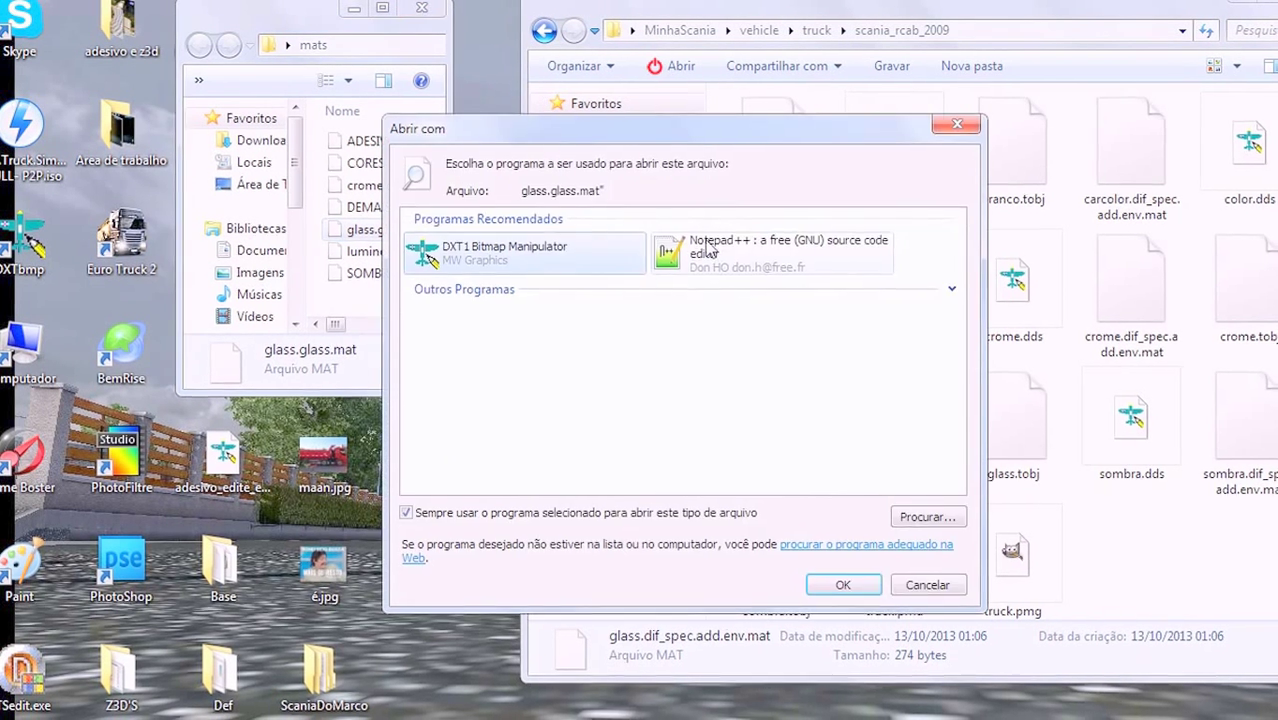
double_click(705, 247)
click(738, 380)
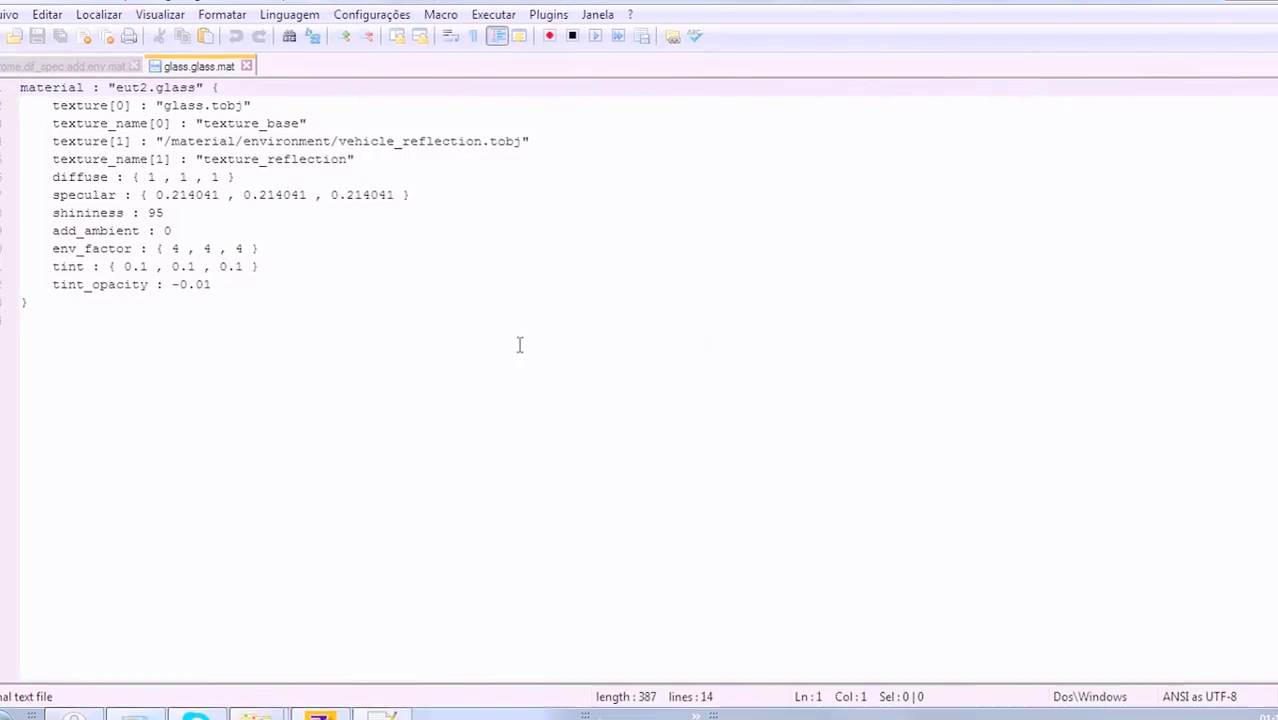
key(ctrl+a)
key(ctrl+c)
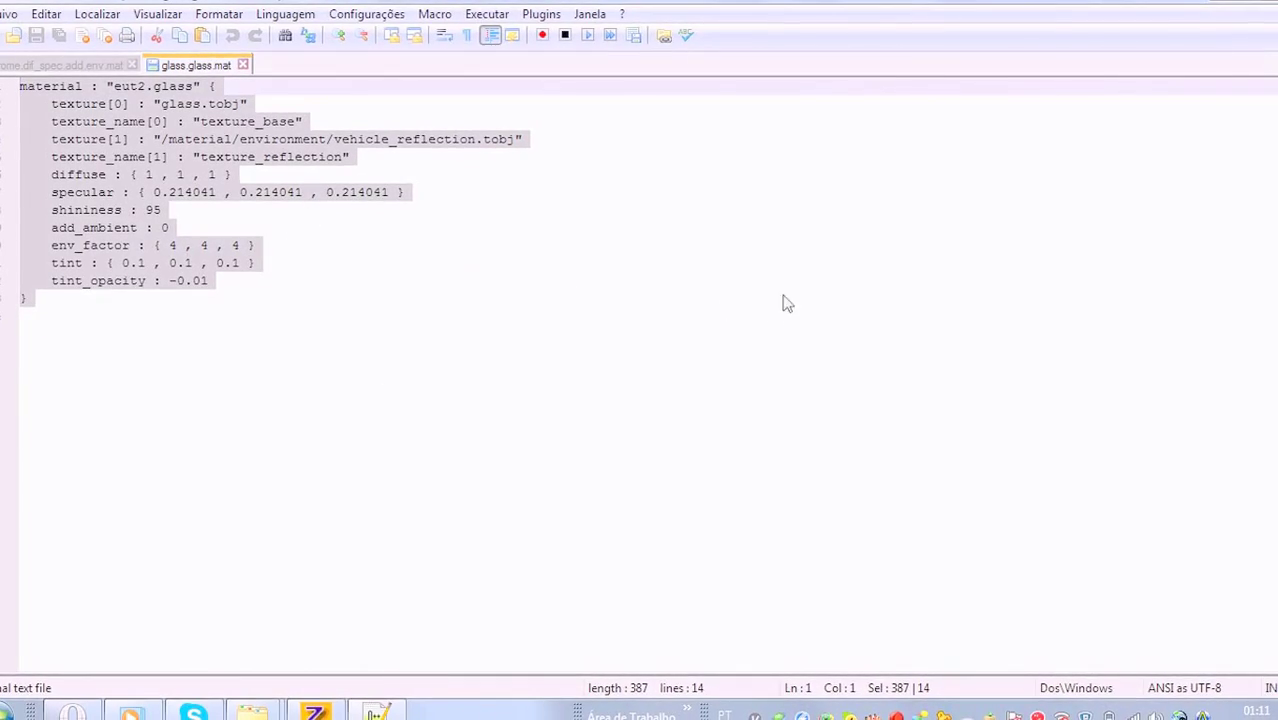
click(1260, 2)
- Open glass.dif_spec.add.env.mat in Notepad++, replace all its contents with the copied glass material using glass.tobj as texture[0], and save it
click(826, 422)
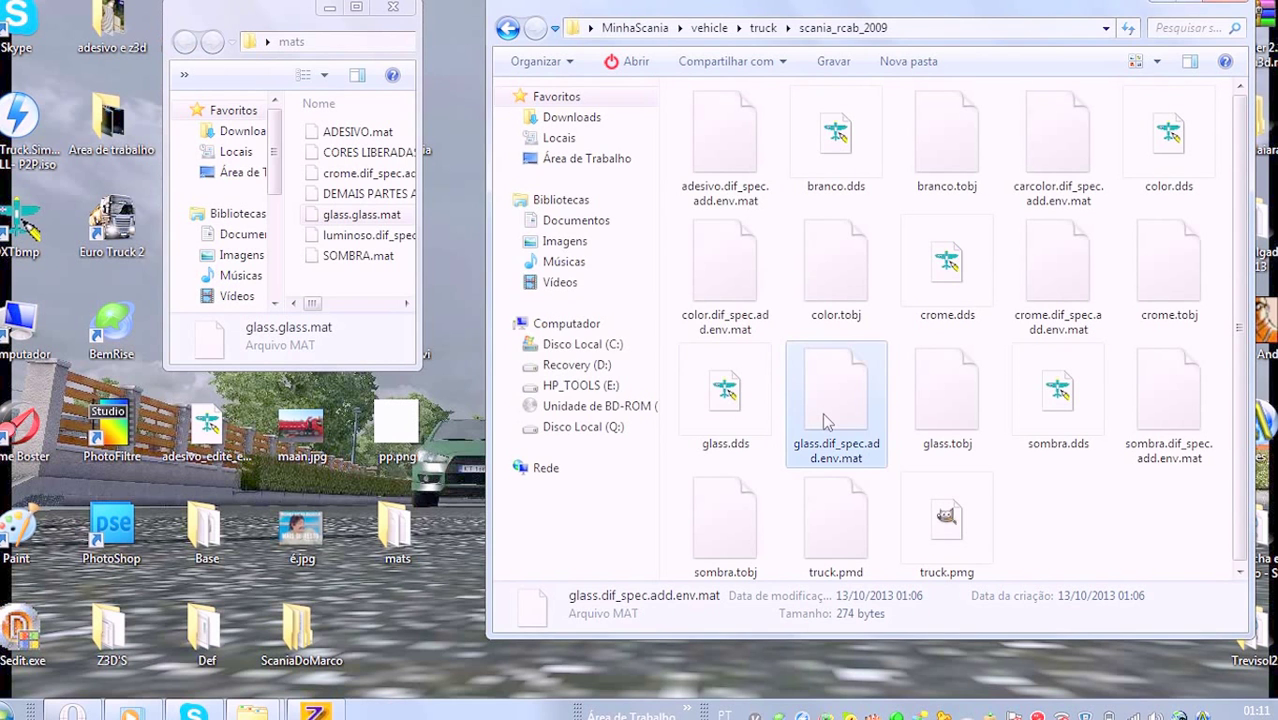
double_click(826, 422)
click(549, 390)
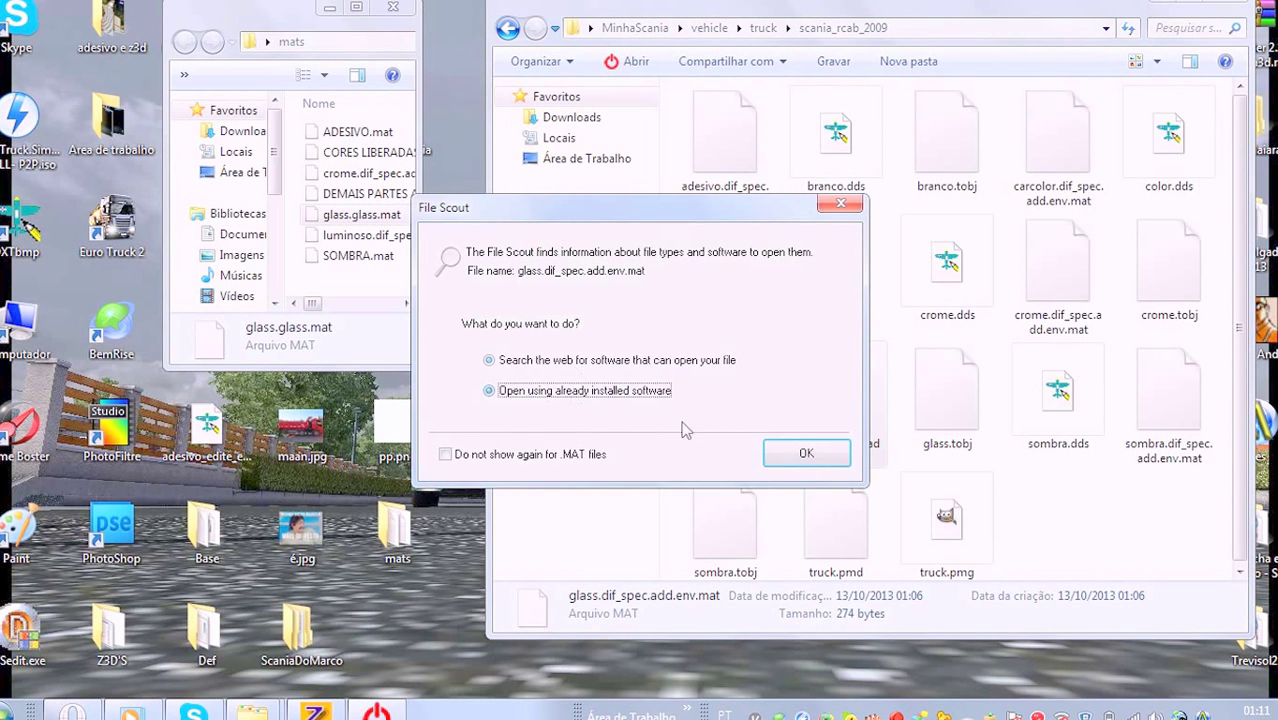
click(806, 453)
double_click(703, 245)
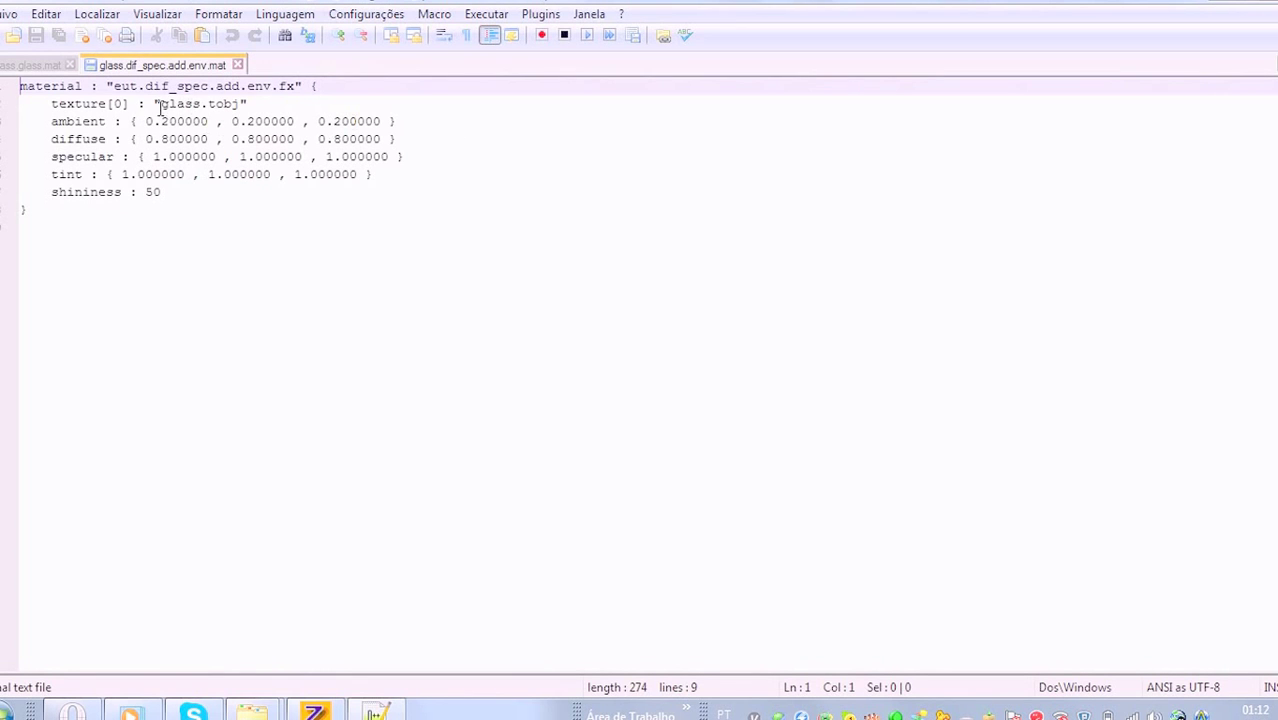
drag(160, 107, 210, 111)
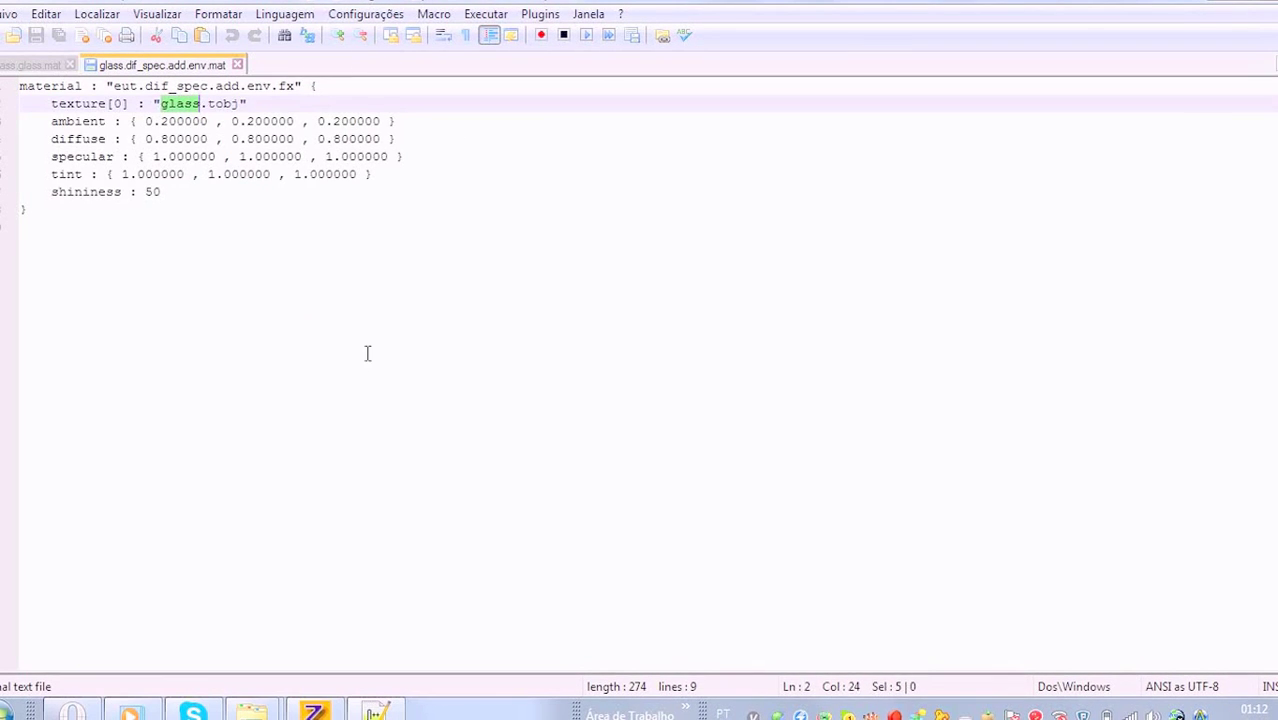
key(ctrl+a)
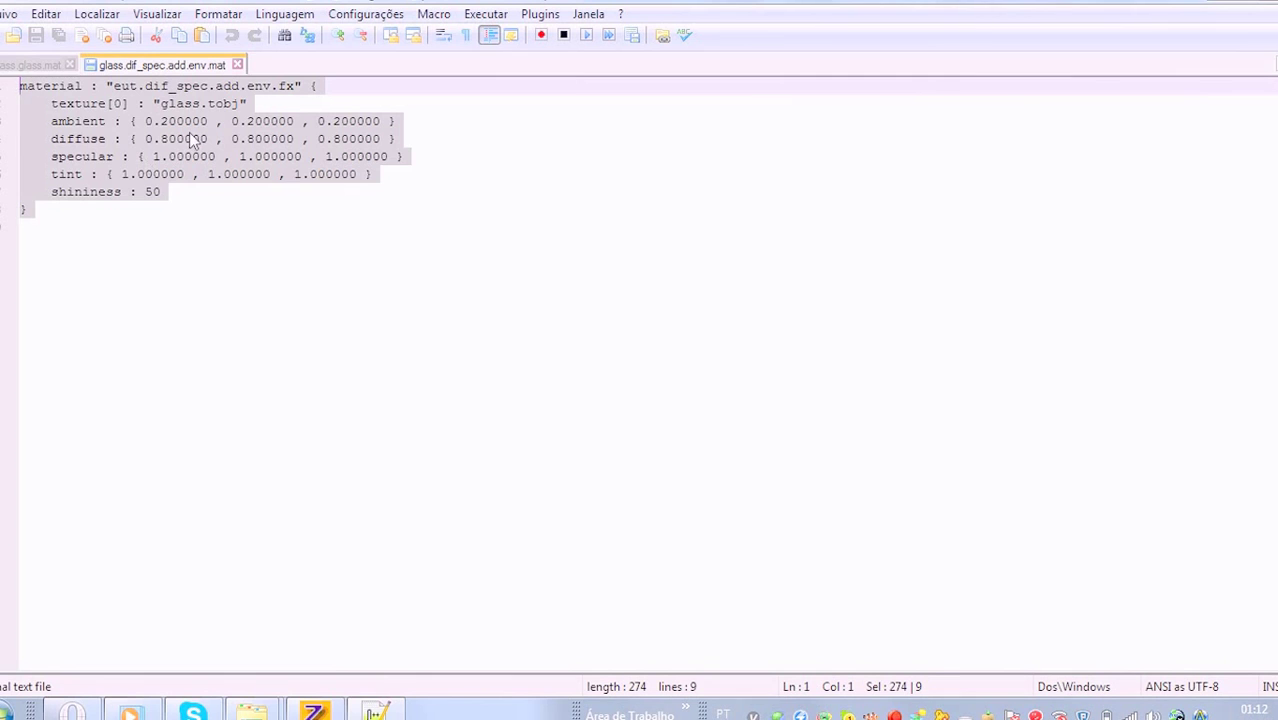
key(ctrl+v)
mouse_move(159, 104)
mouse_down()
mouse_move(197, 104)
mouse_move(176, 104)
mouse_up()
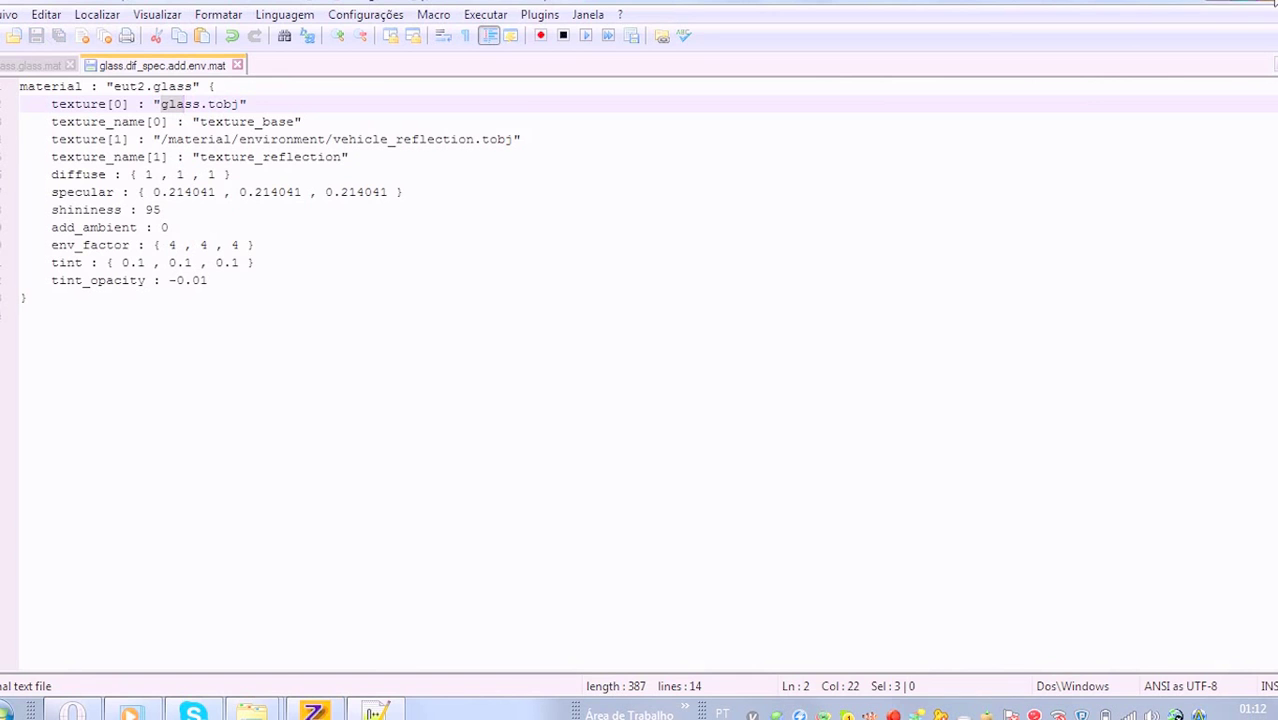
click(1275, 2)
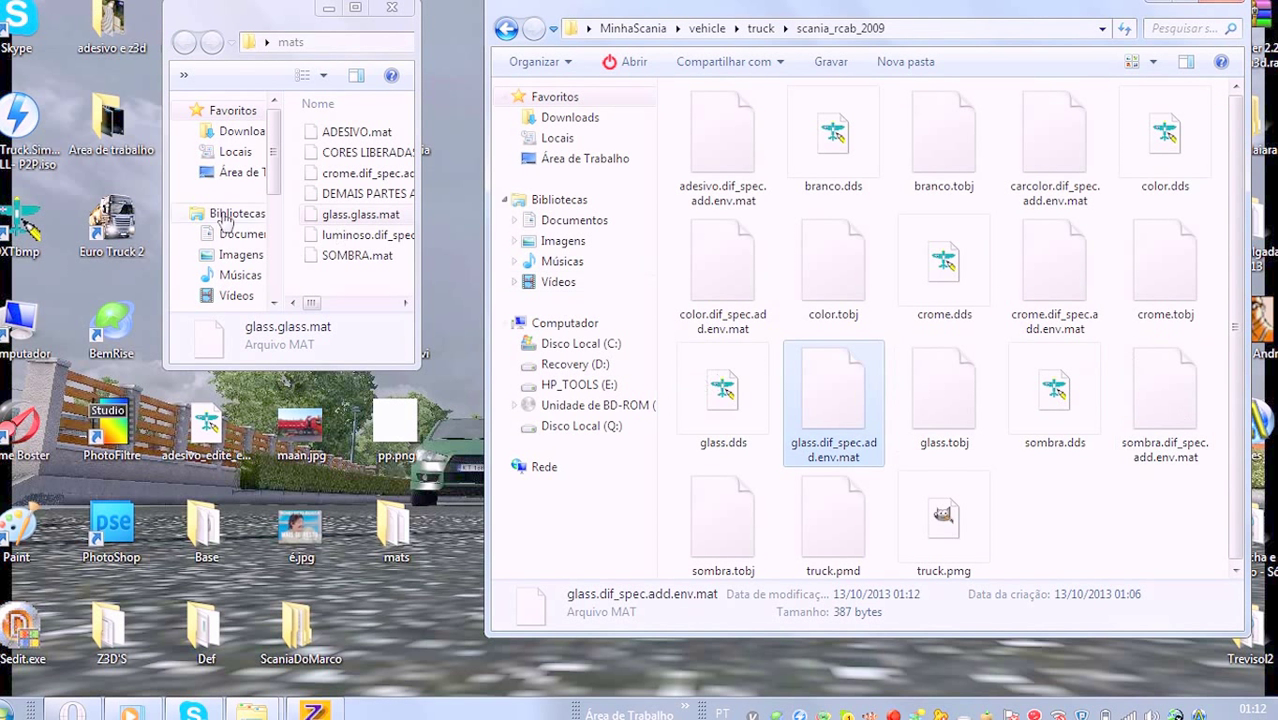
- Open SOMBRA.mat from the mats folder in Notepad++ and copy its entire contents
double_click(357, 255)
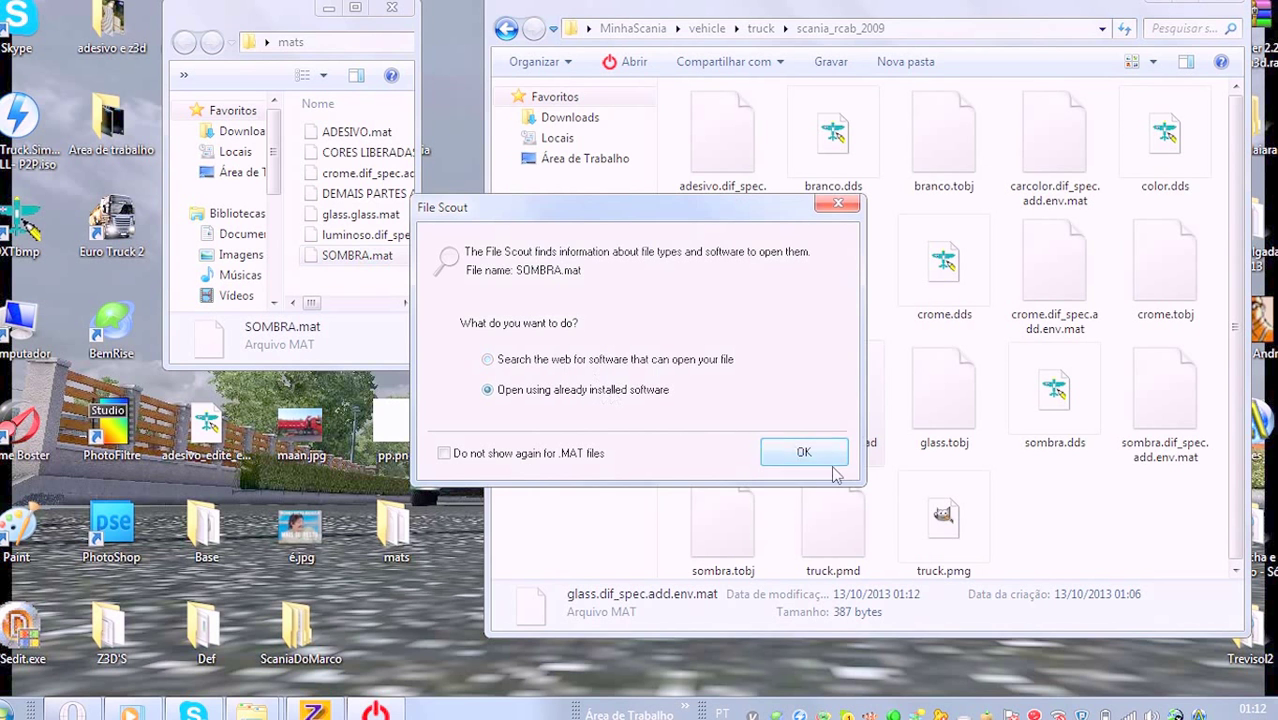
click(805, 455)
click(707, 248)
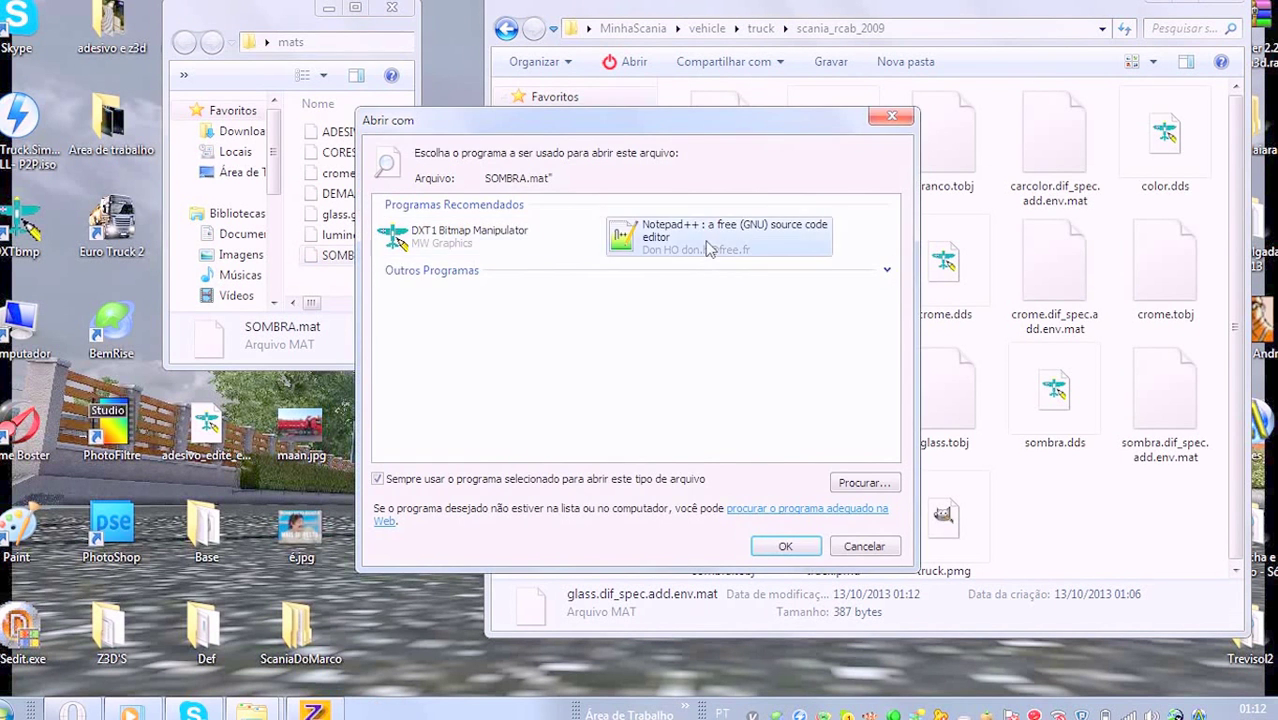
double_click(707, 248)
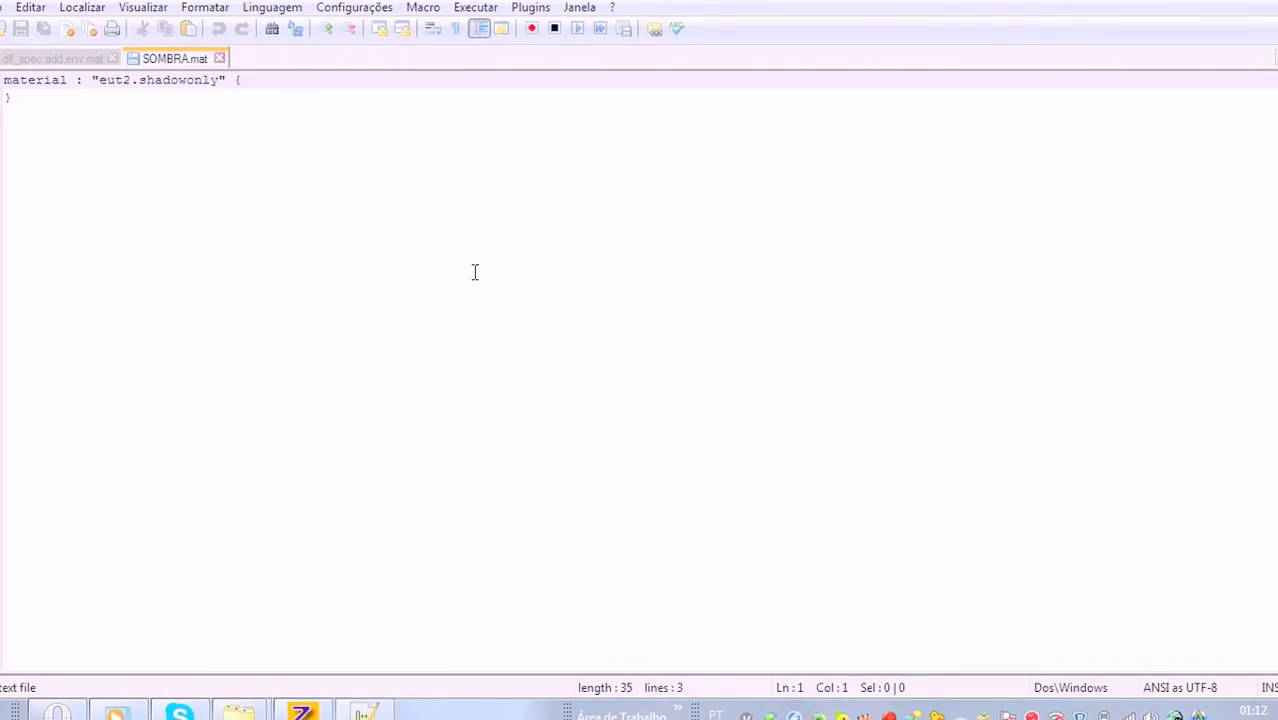
drag(474, 271, 2, 76)
click(5, 143)
key(ctrl+a)
key(ctrl+c)
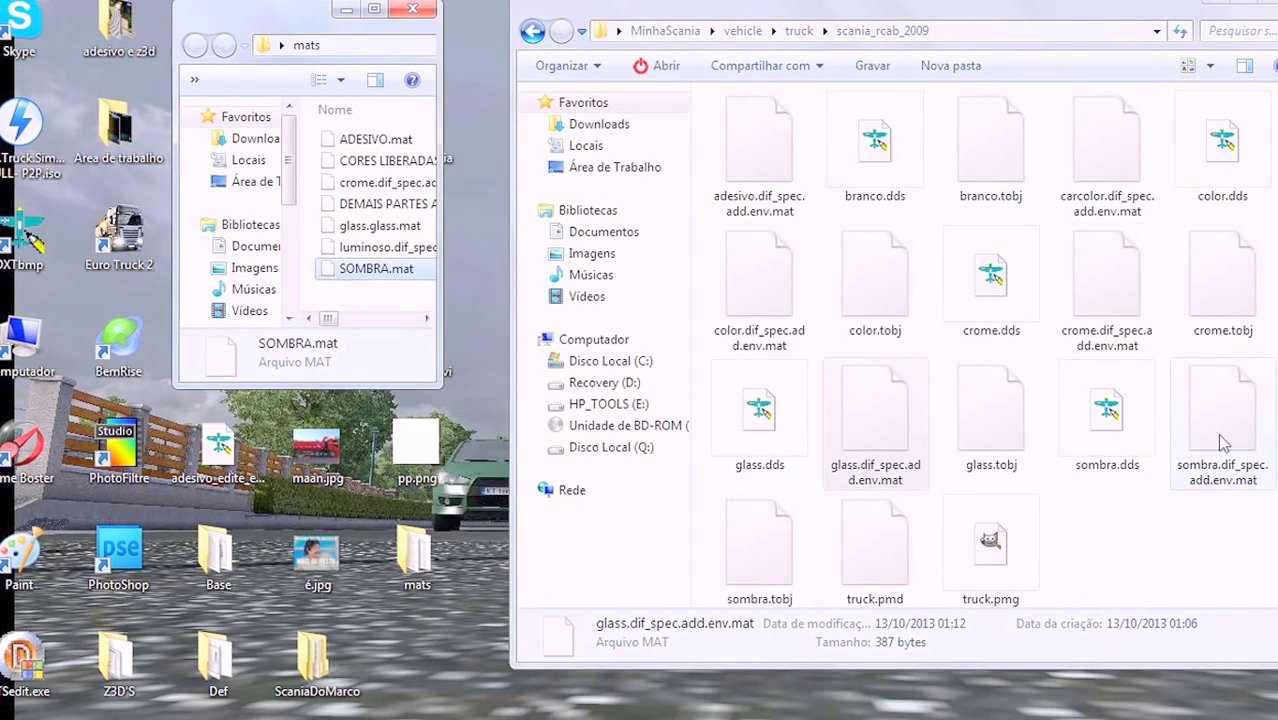
- Open sombra.dif_spec.add.env.mat in Notepad++, replace all its contents with the copied eut2.shadowonly material, save it, and close the editor
double_click(1217, 433)
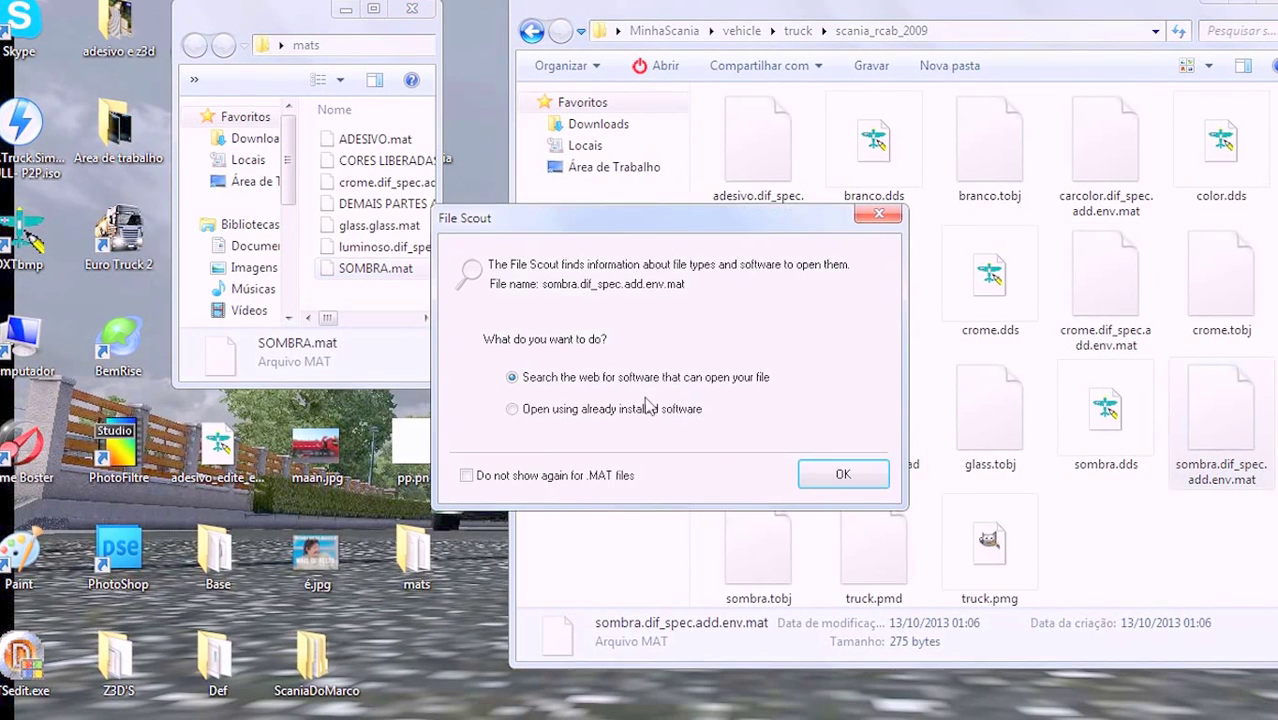
click(828, 470)
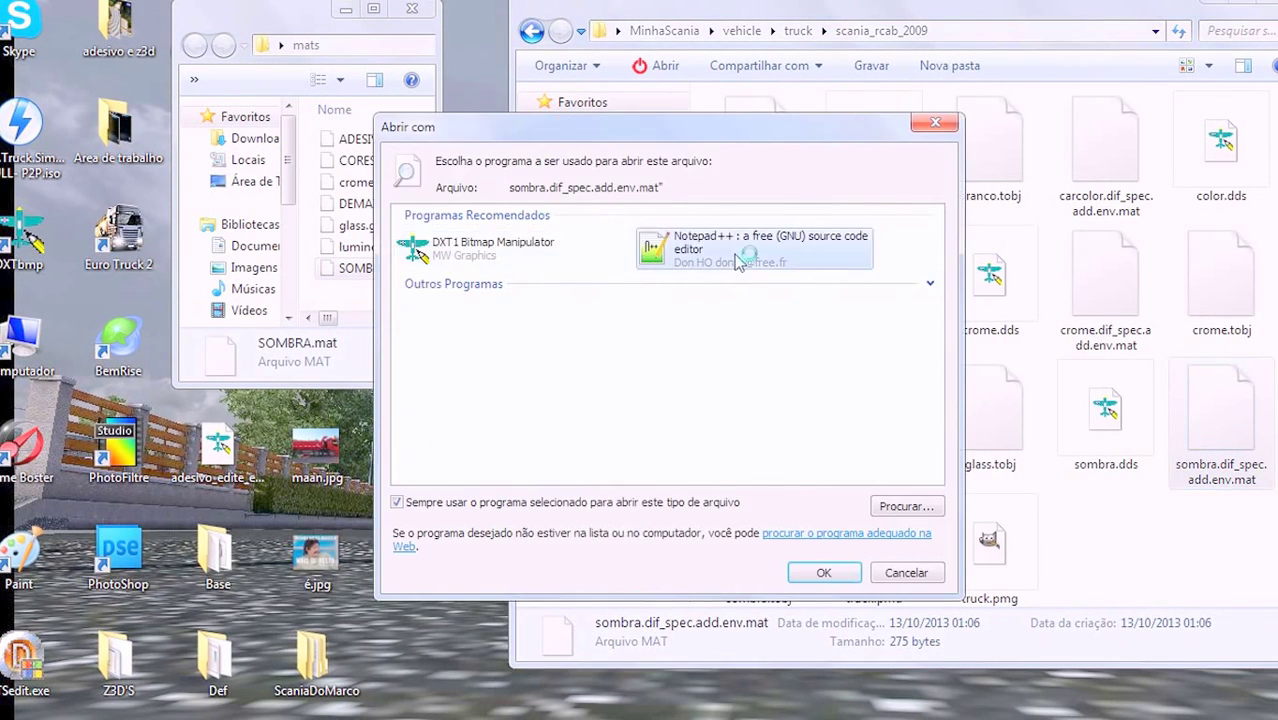
double_click(740, 258)
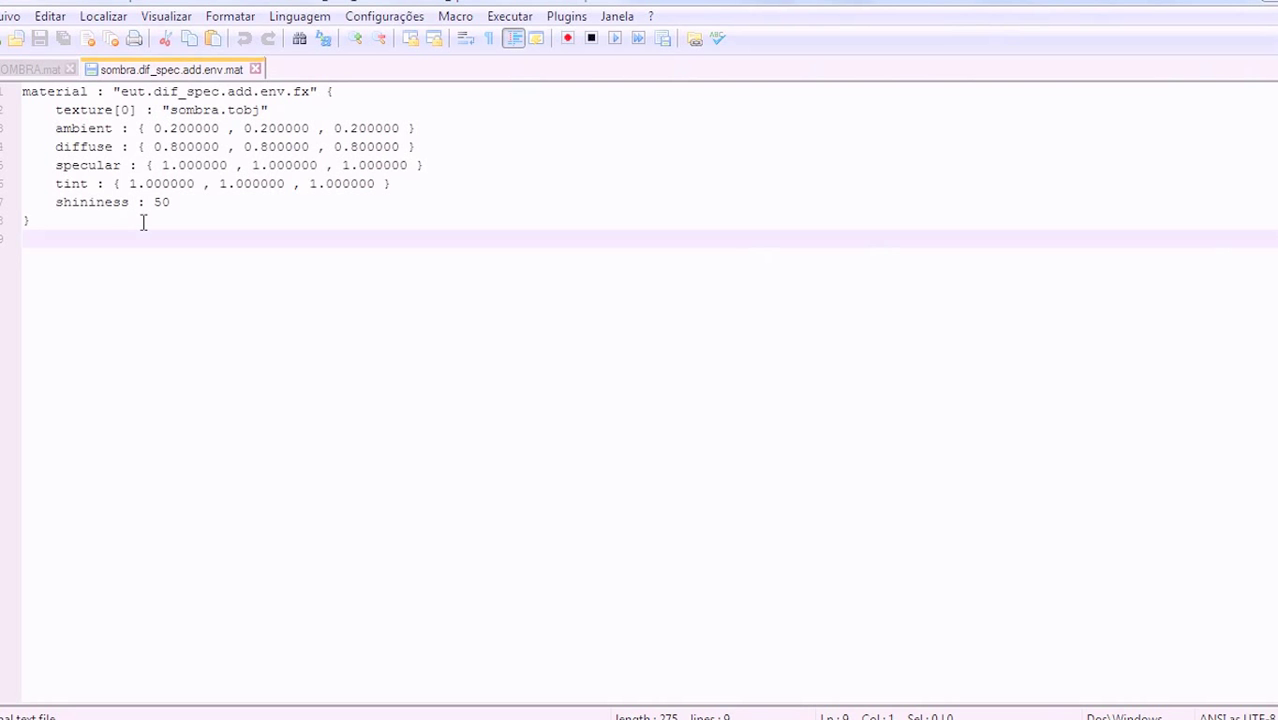
key(ctrl+a)
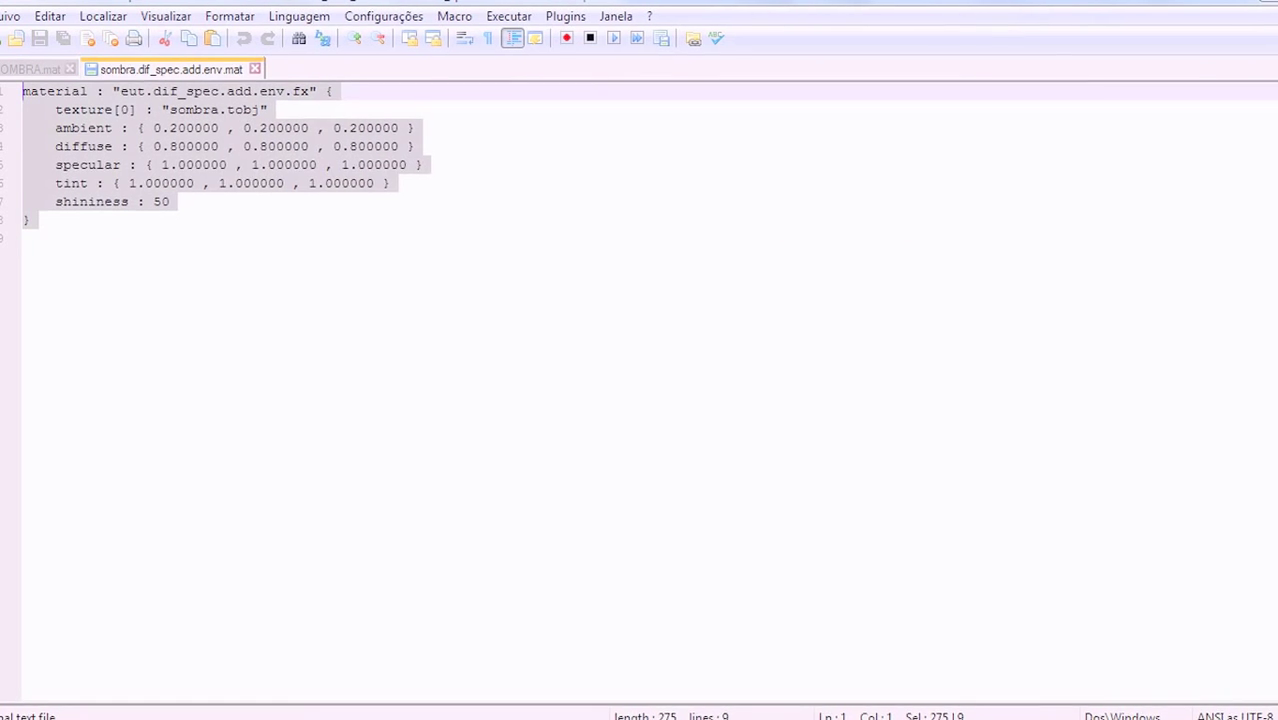
key(ctrl+v)
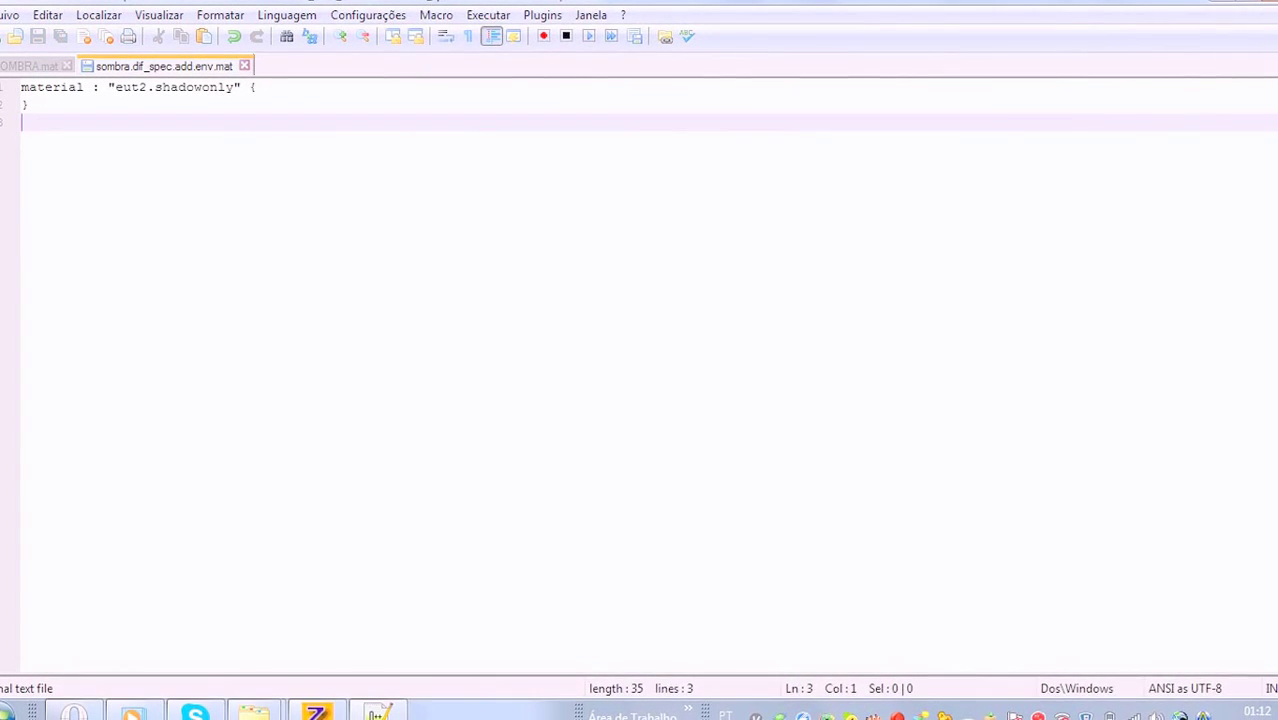
key(alt+F4)
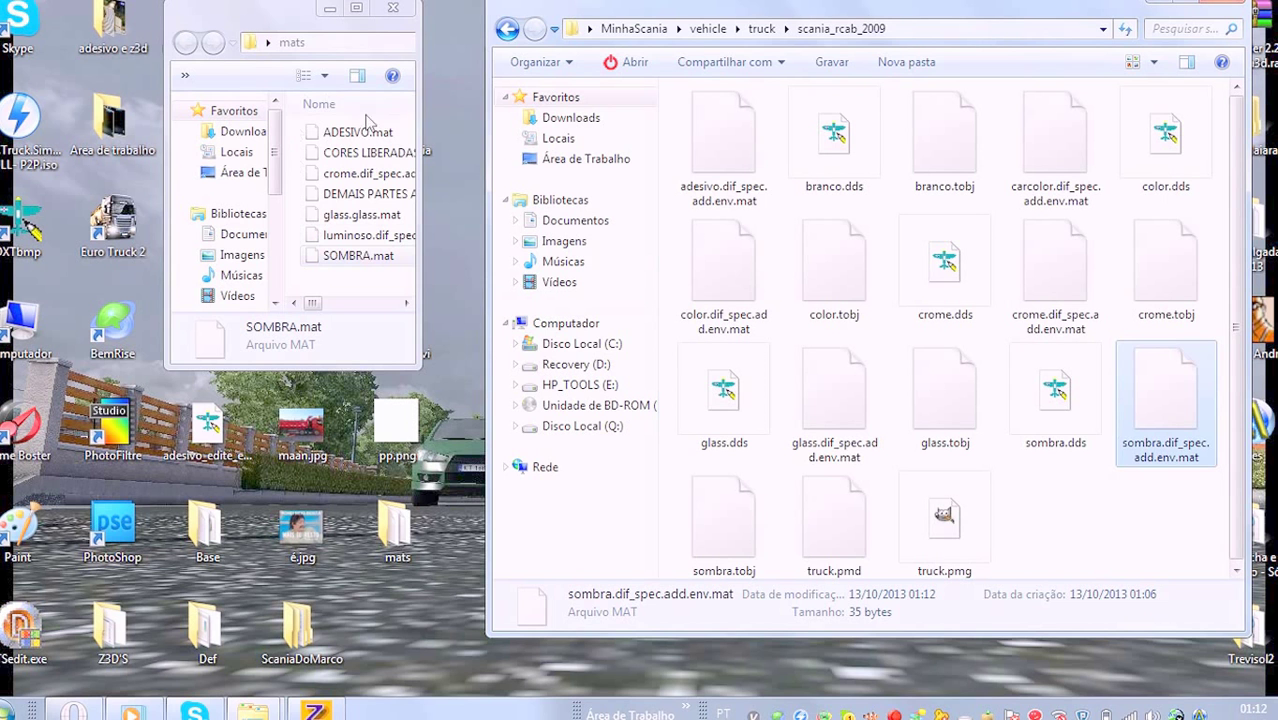
- Close the mats folder, switch to ZModeler, and display the truck model in the Left view
click(392, 8)
click(316, 712)
middle_drag(654, 446, 645, 462)
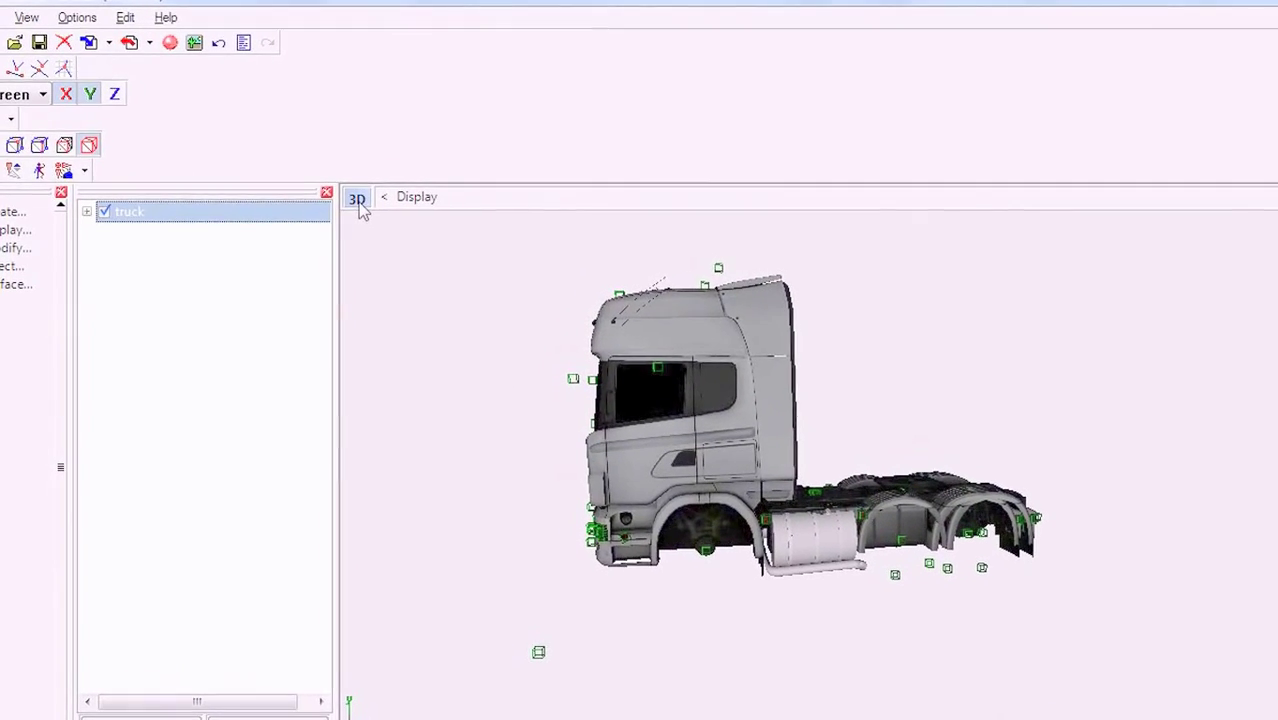
click(349, 193)
click(398, 270)
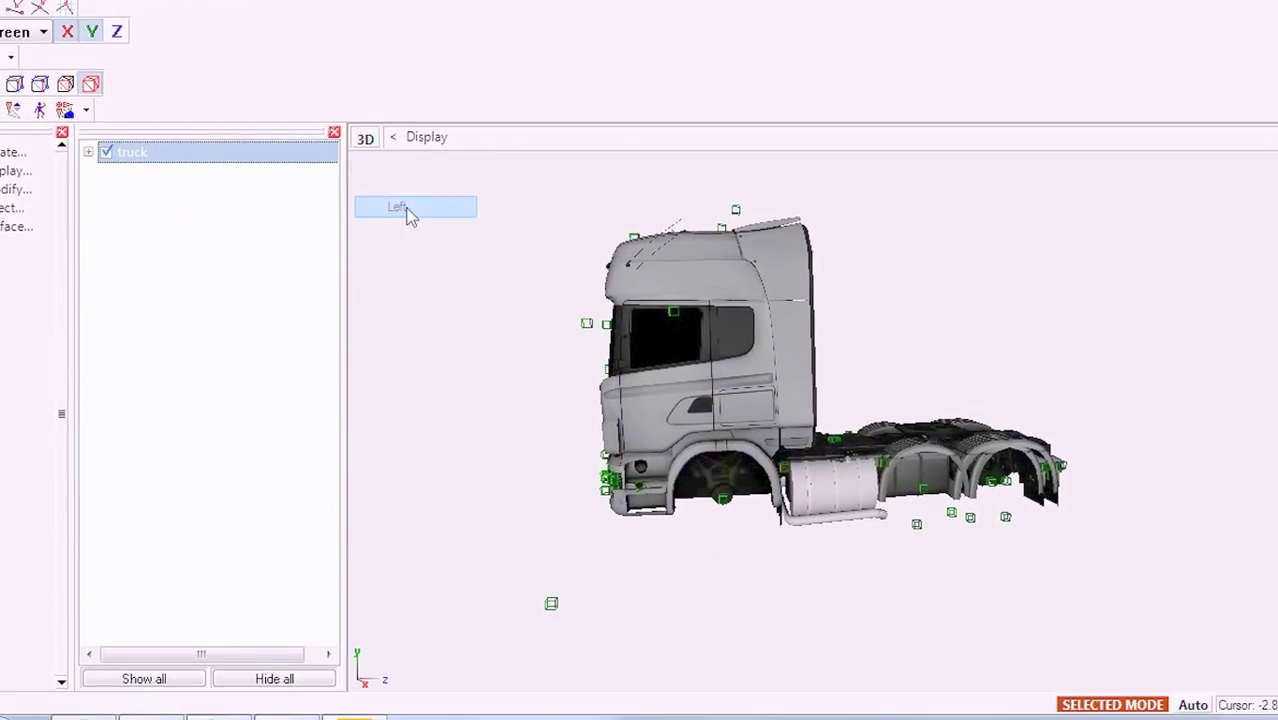
- Examine the front wheel hub and its locator inside the wheel arch in the Left view
drag(989, 588, 1055, 629)
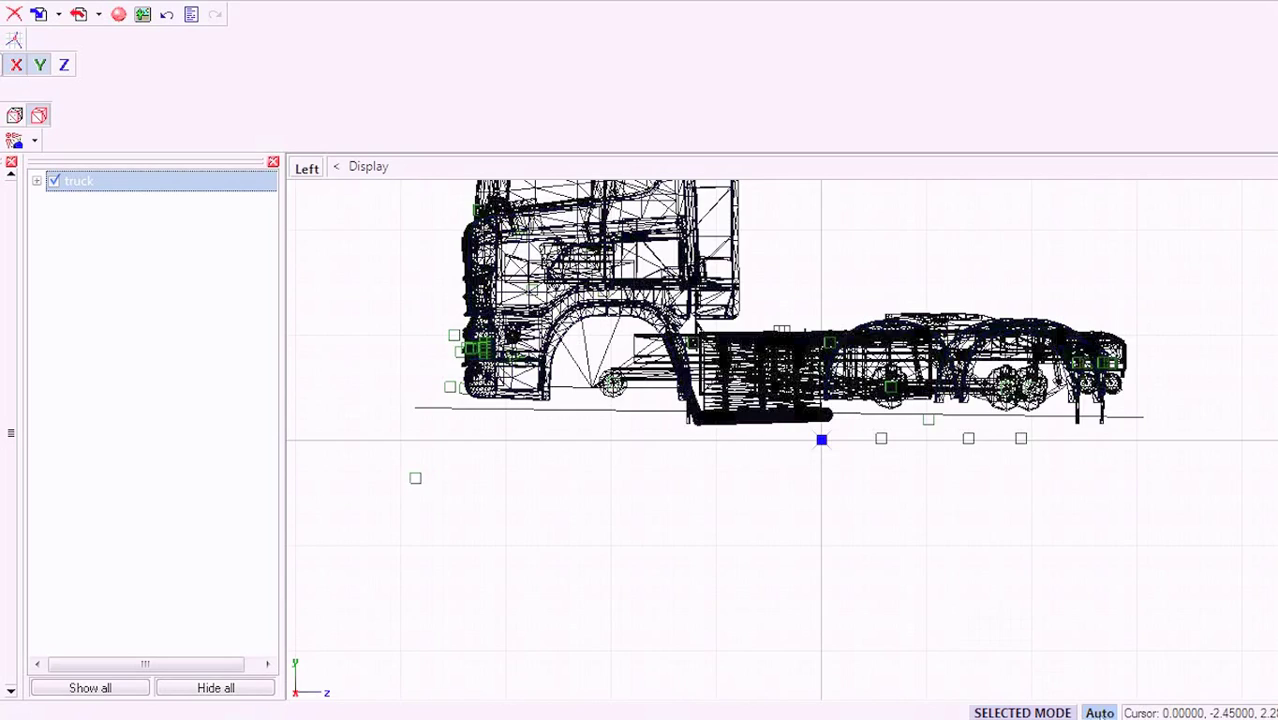
middle_drag(668, 423, 683, 436)
scroll(672, 472, up, 3)
click(633, 420)
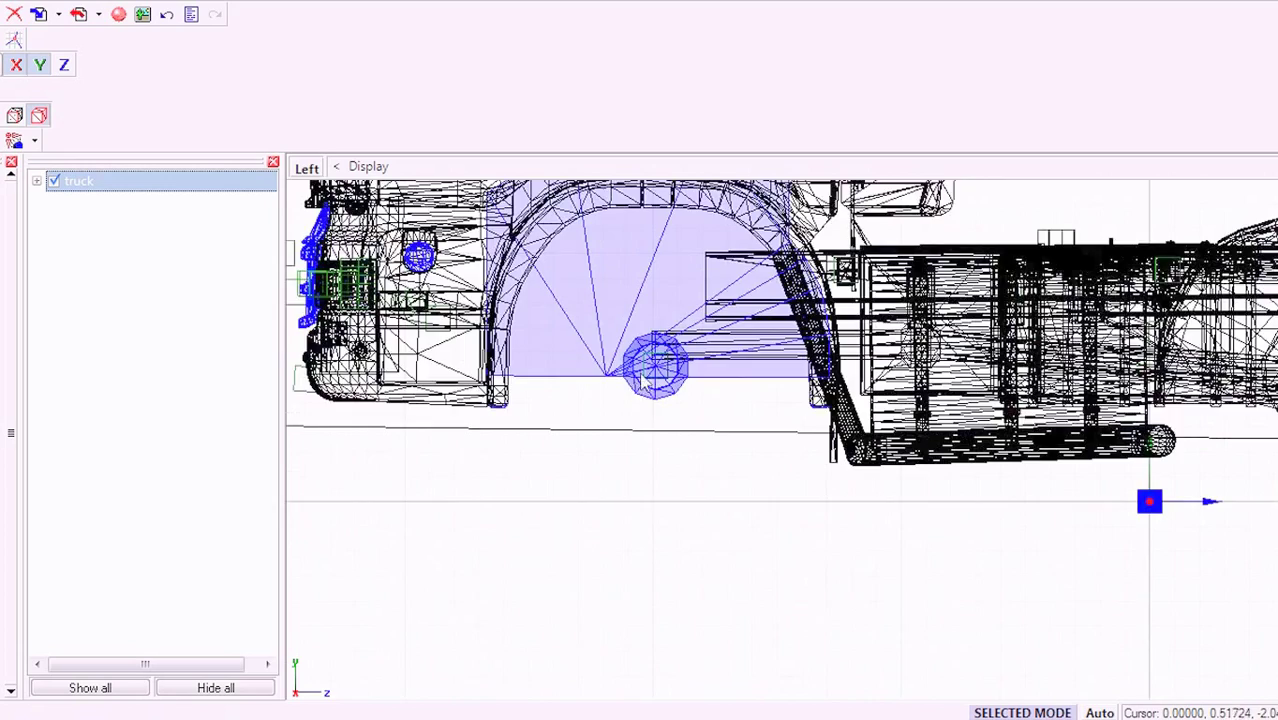
scroll(700, 420, up, 5)
scroll(743, 420, down, 3)
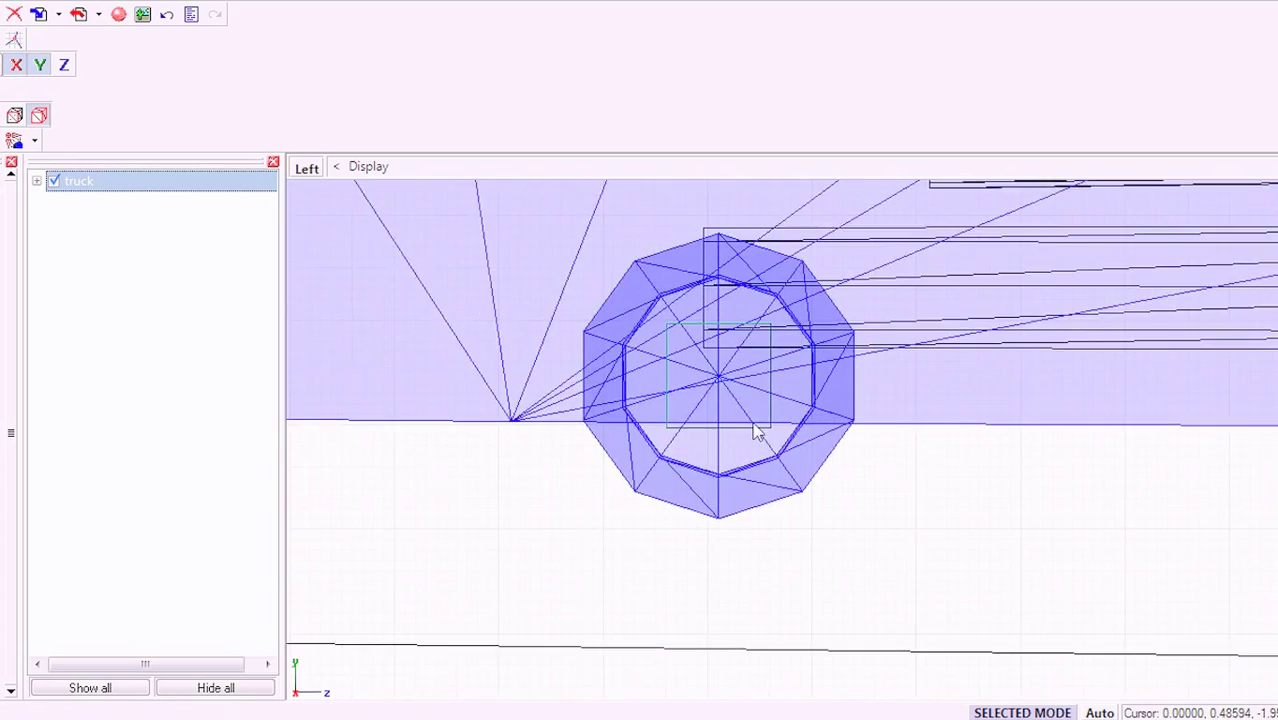
scroll(750, 420, down, 5)
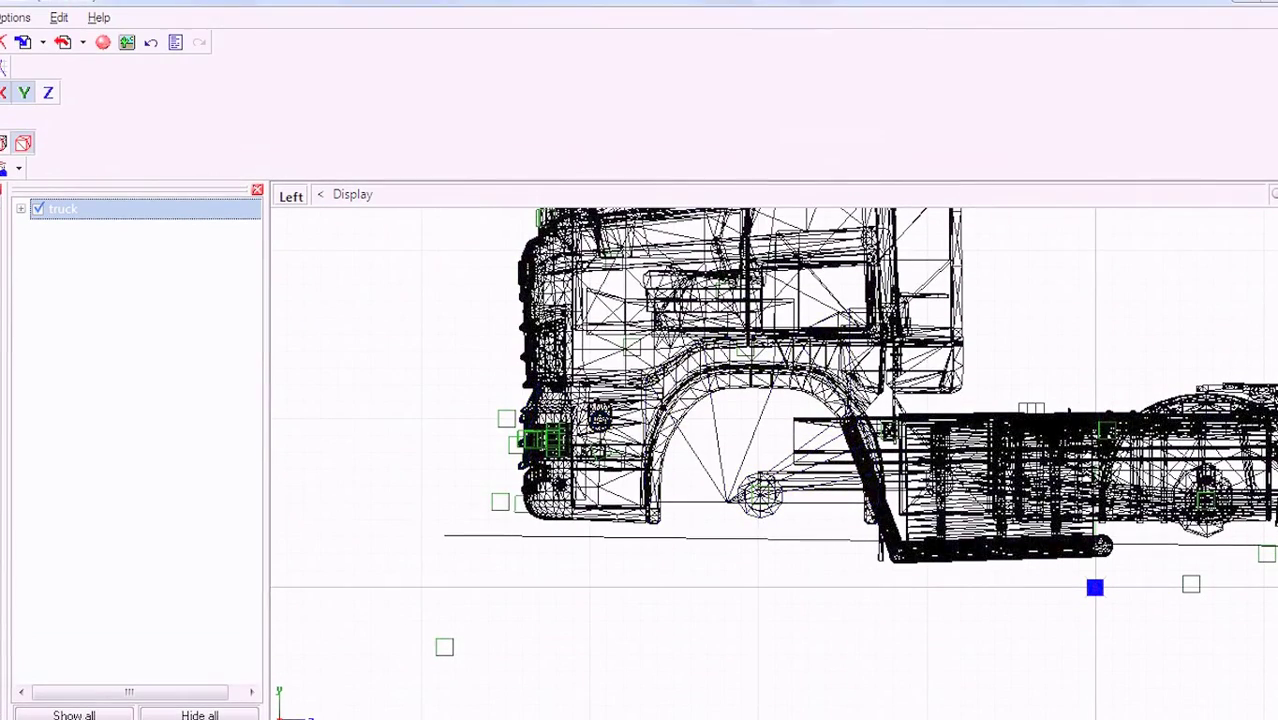
- Restrict movement to the Y axis and move the front wheel locator slightly upward from the hub centre
click(759, 500)
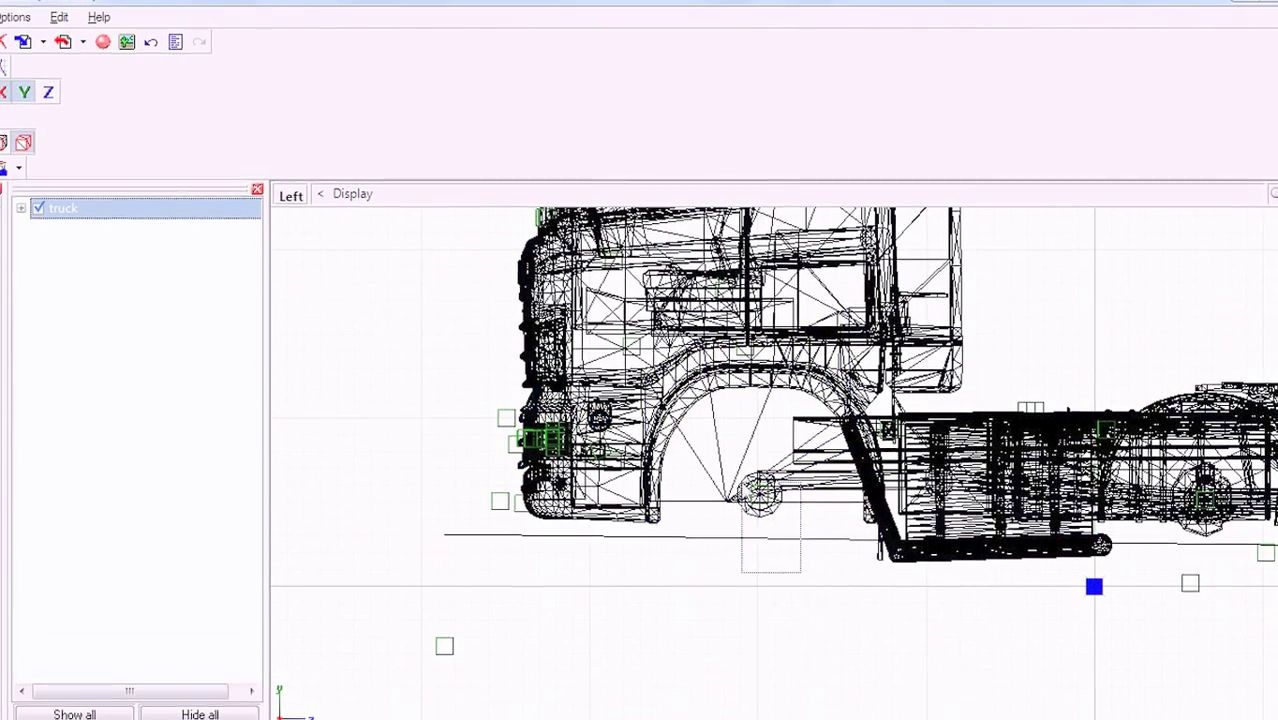
drag(740, 481, 737, 468)
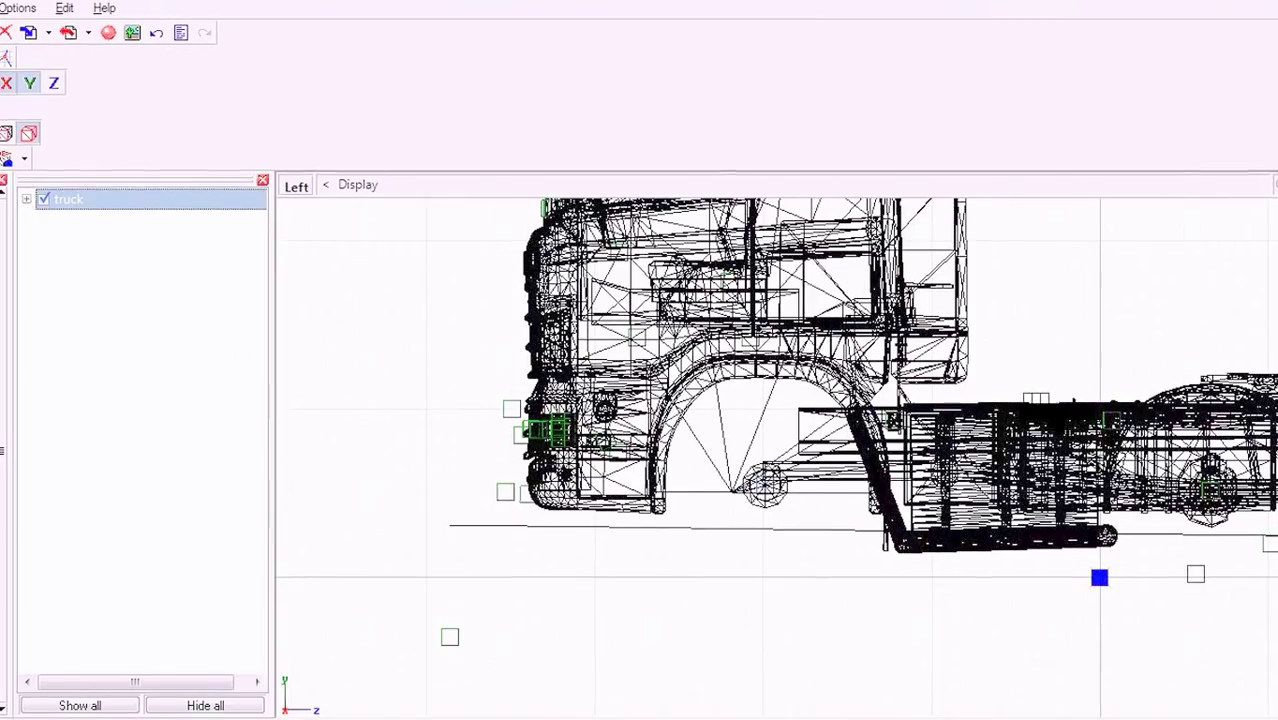
click(98, 279)
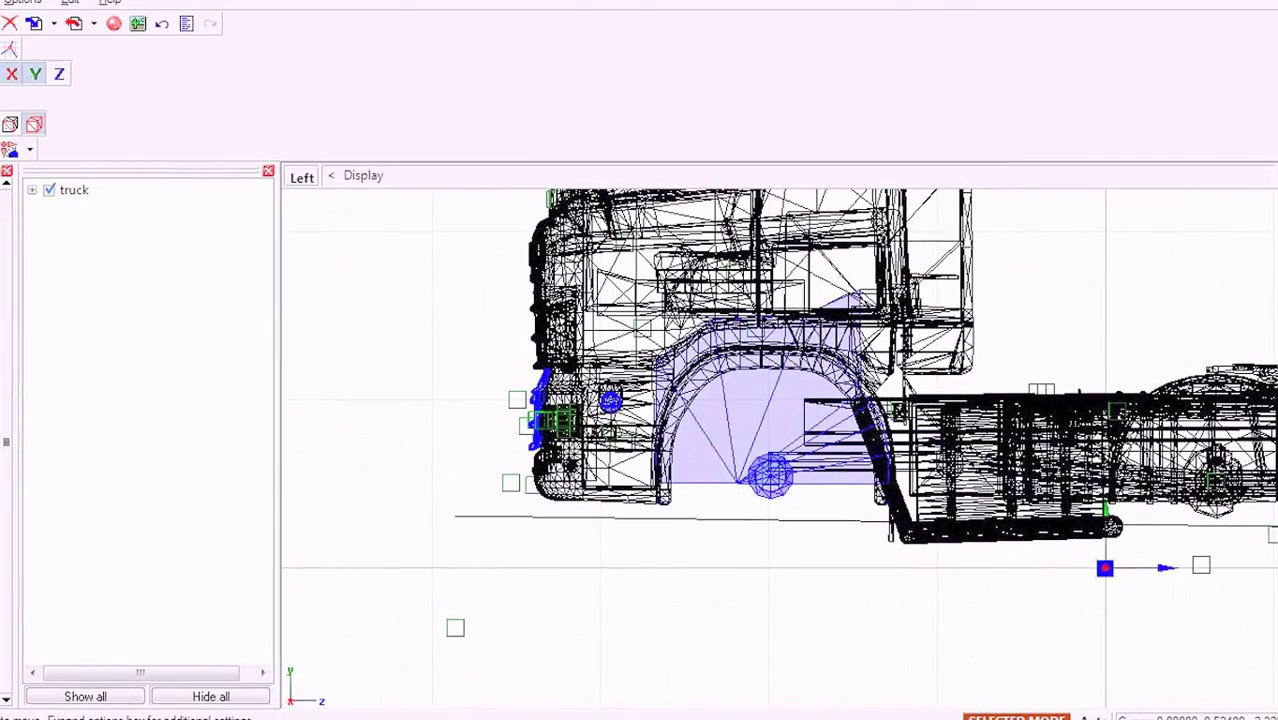
click(16, 73)
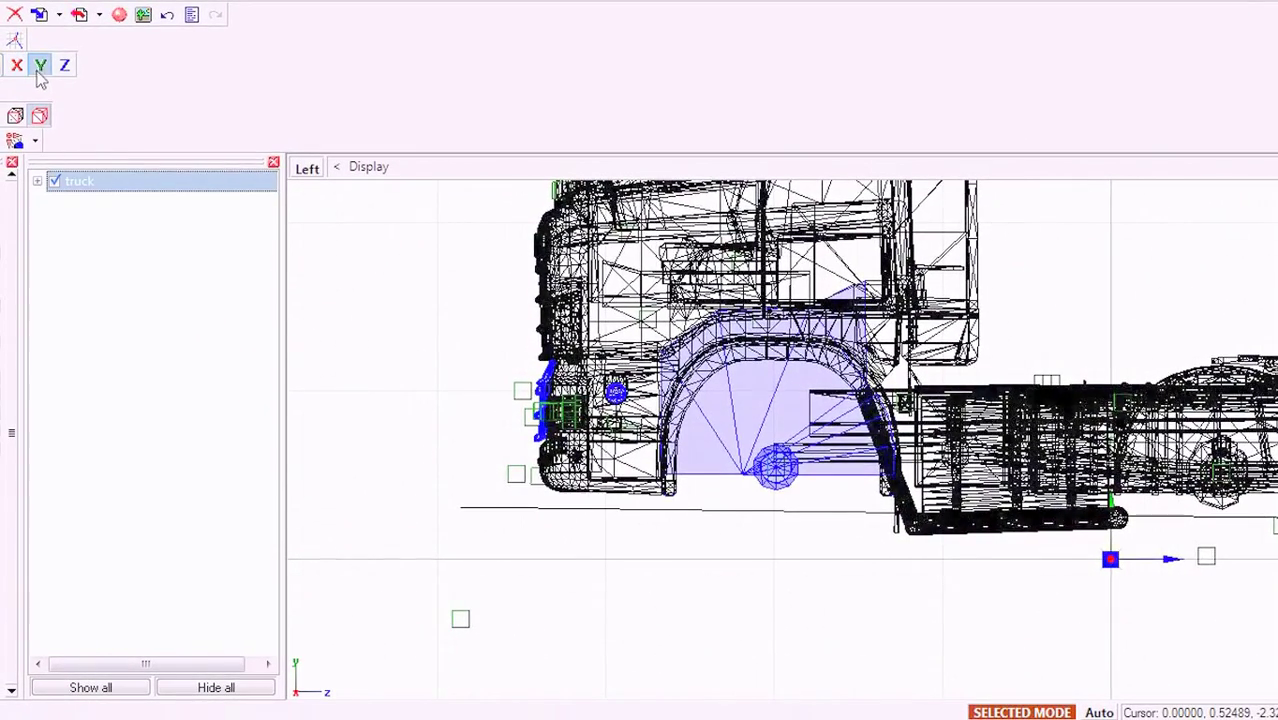
scroll(785, 488, up, 5)
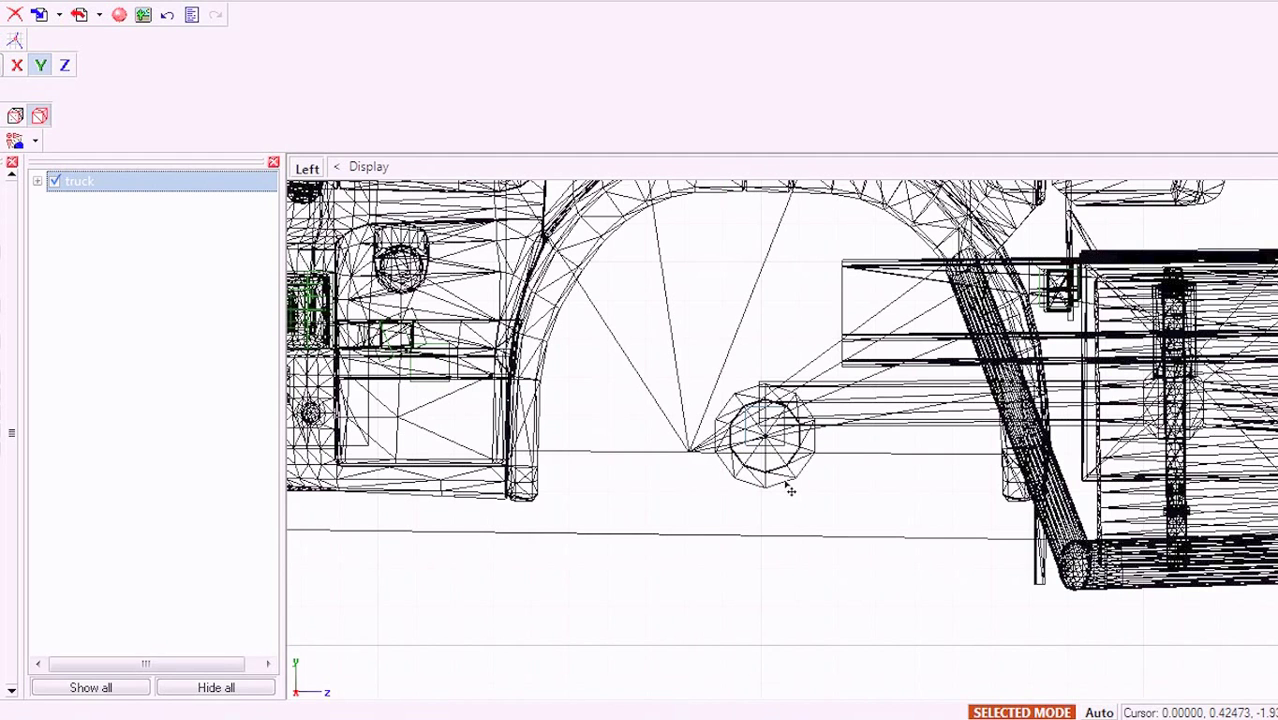
drag(788, 439, 788, 429)
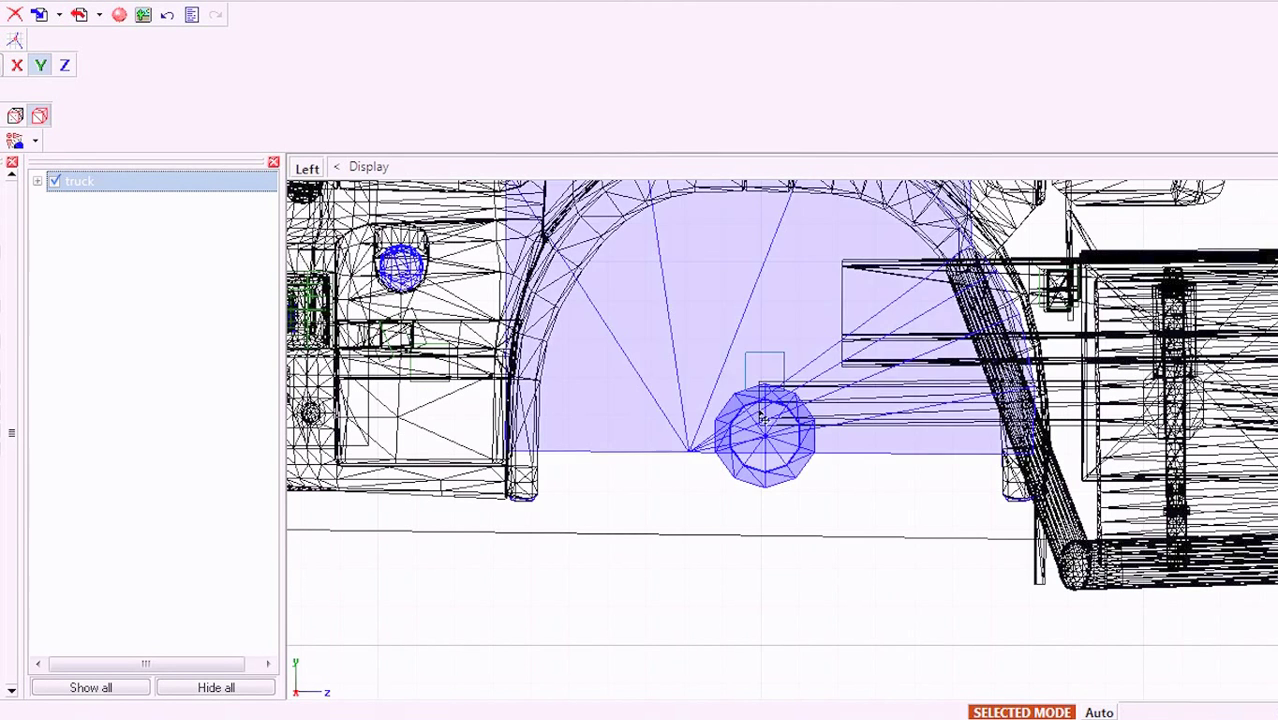
- Switch to the file explorer, return to the MinhaScania folder, and start adding the vehicle folder to an archive
click(1094, 710)
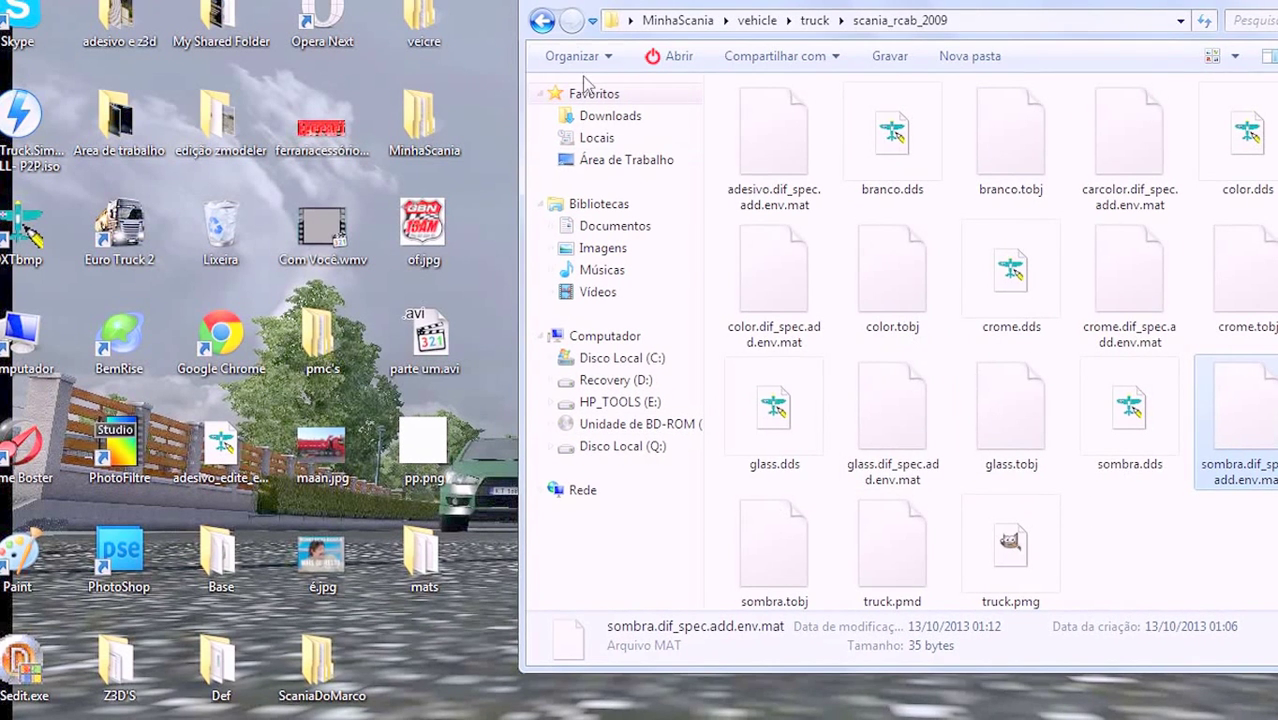
click(541, 21)
click(540, 24)
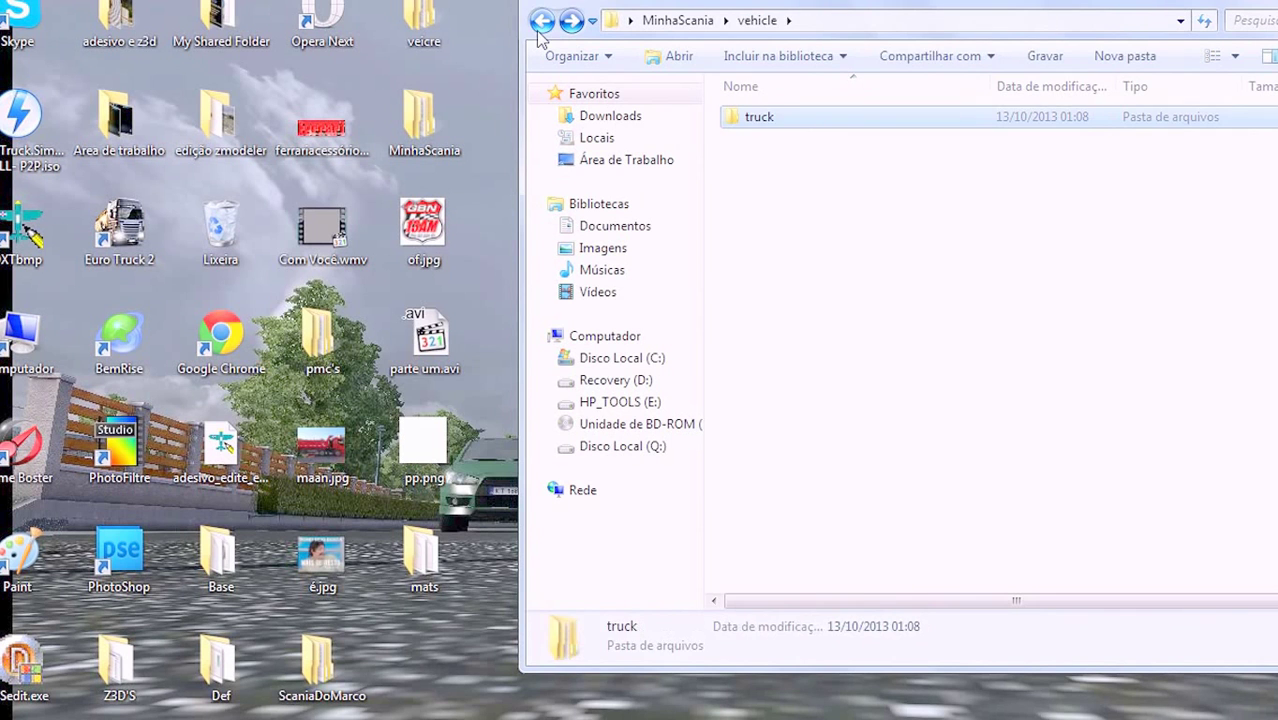
click(540, 24)
double_click(785, 117)
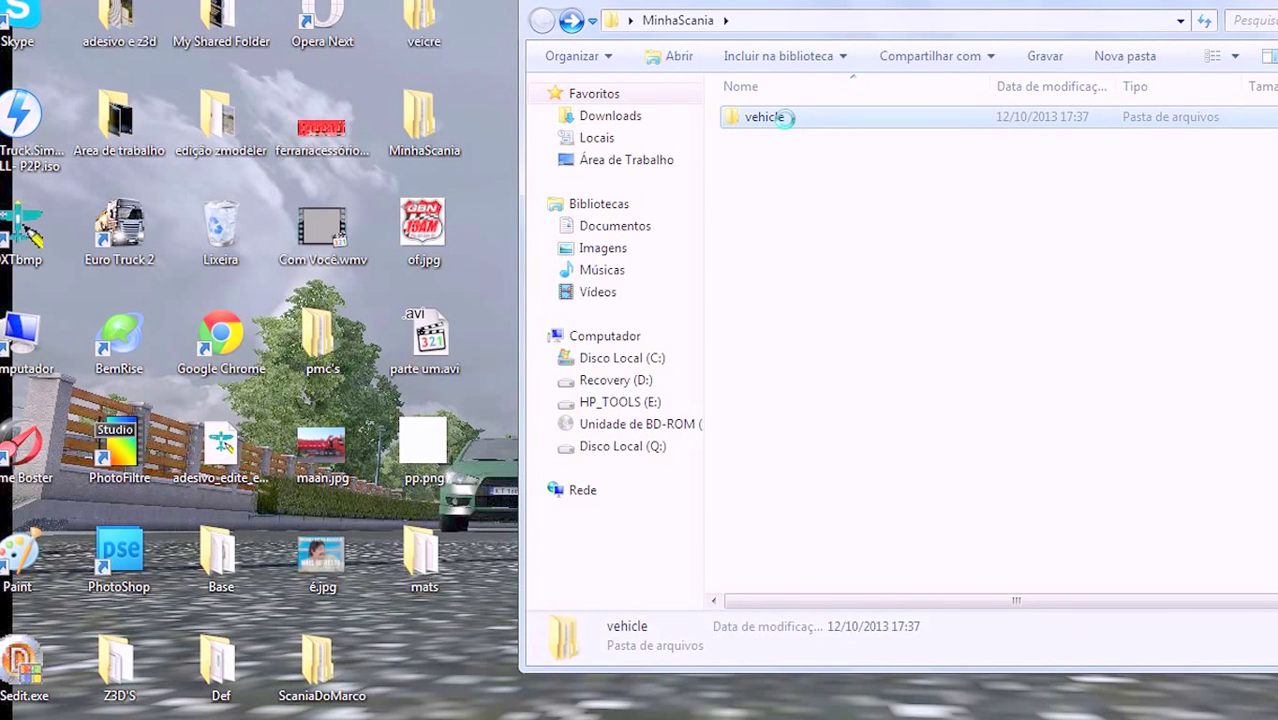
right_click(785, 118)
click(855, 302)
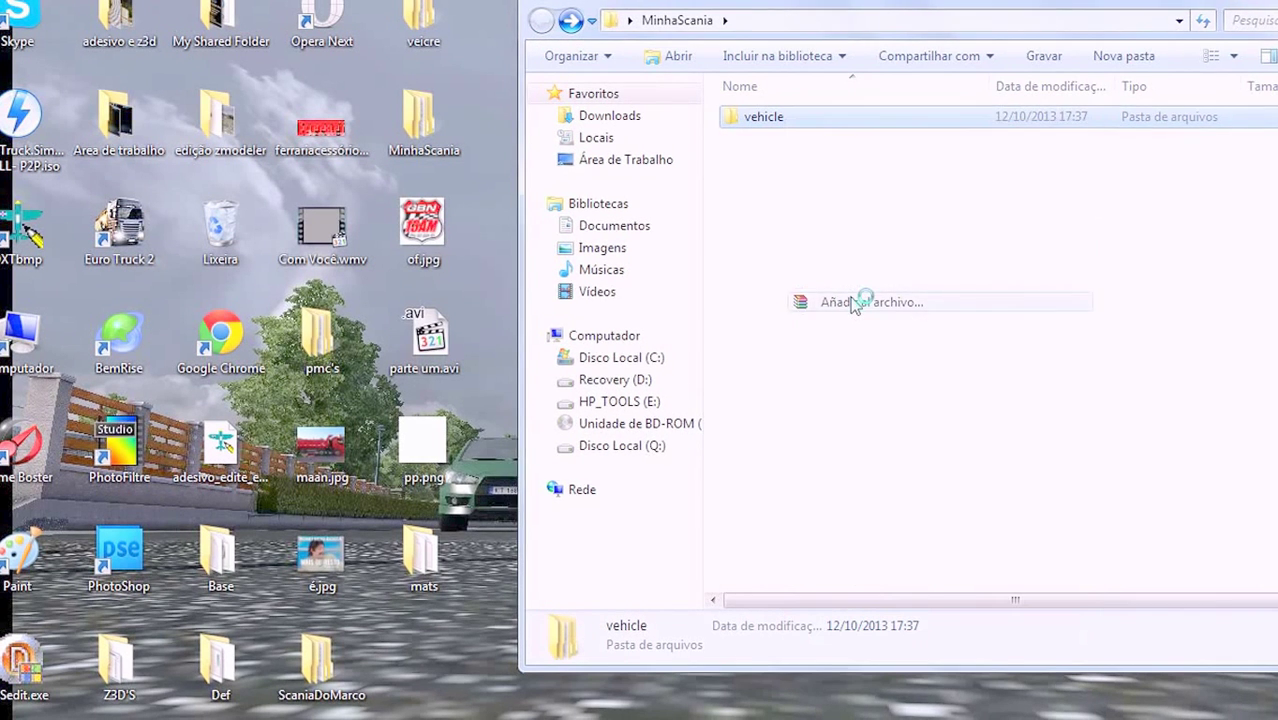
- Package the vehicle folder as a ZIP-format archive with the No comprimir method, named ScaniaEdit.scs
click(490, 382)
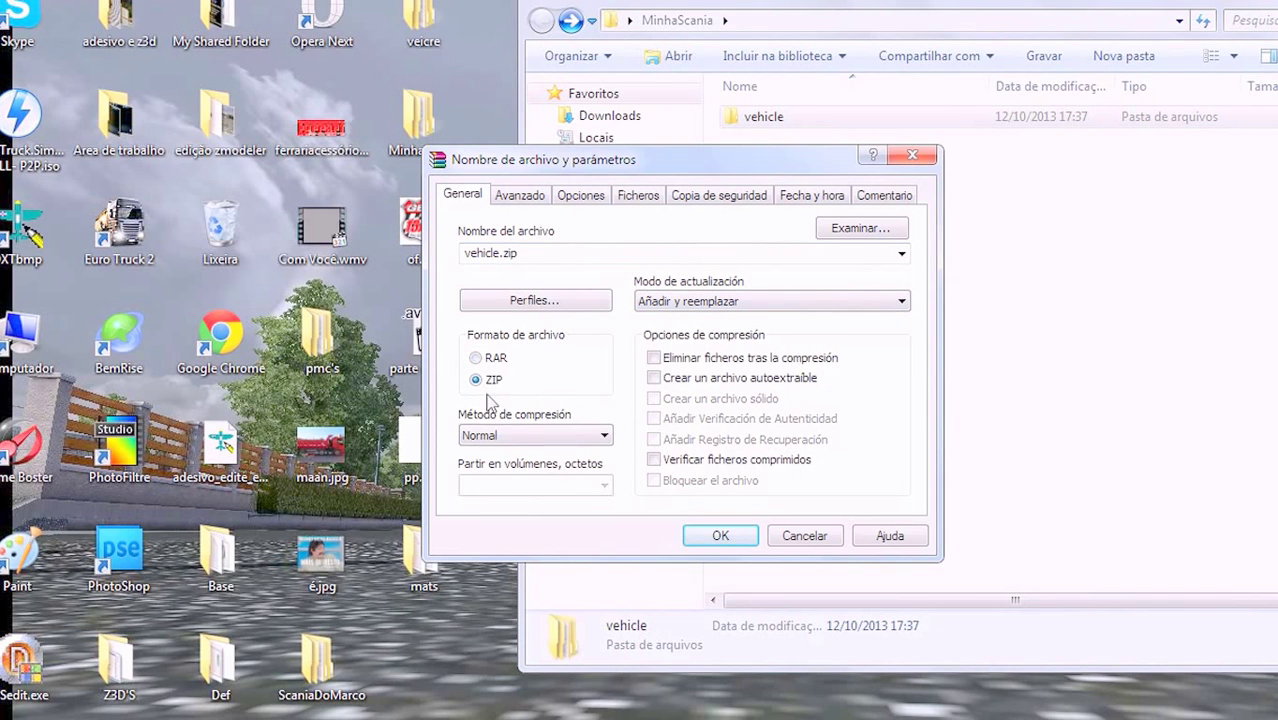
click(506, 434)
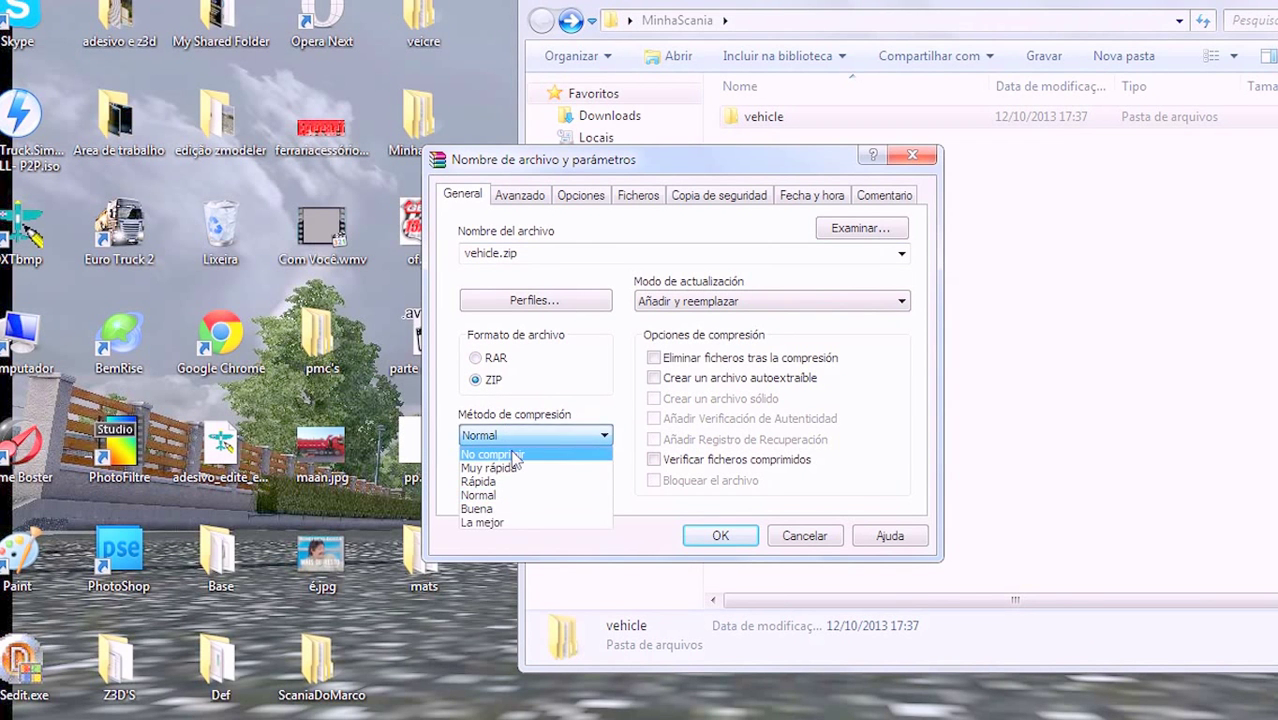
click(515, 458)
double_click(554, 262)
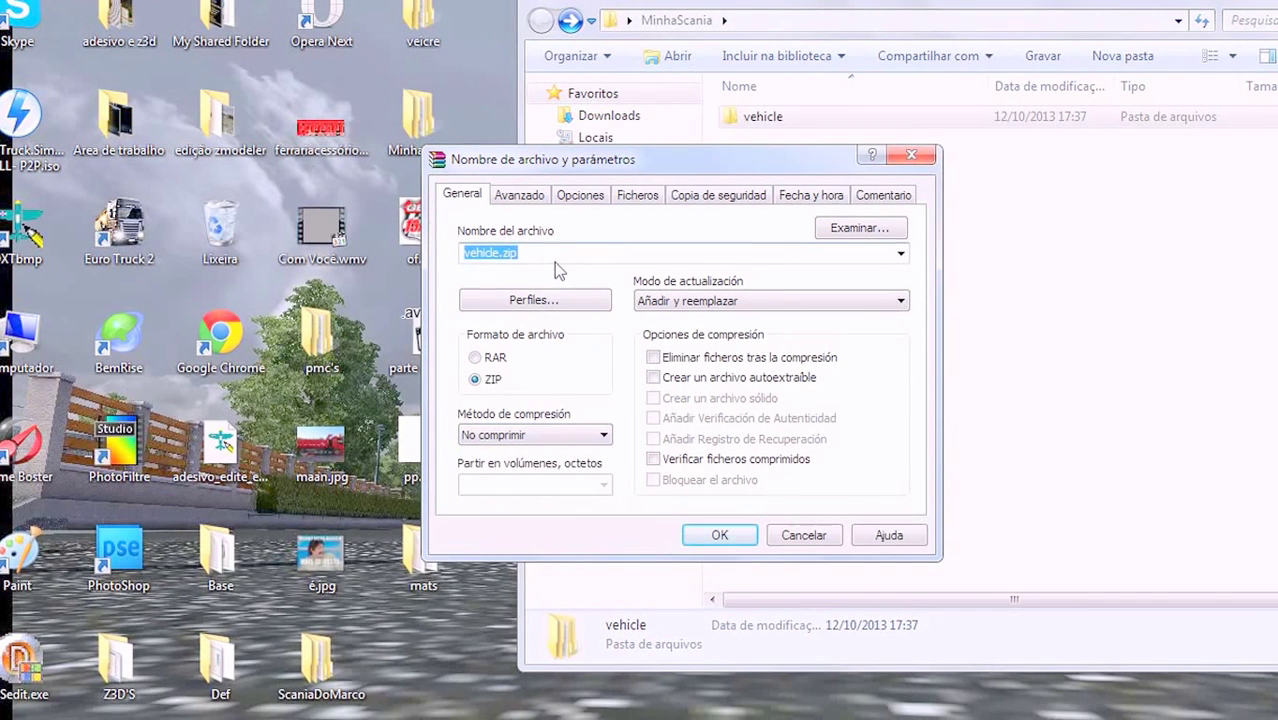
text(Sc)
text(aia)
text(nia)
text(Edit)
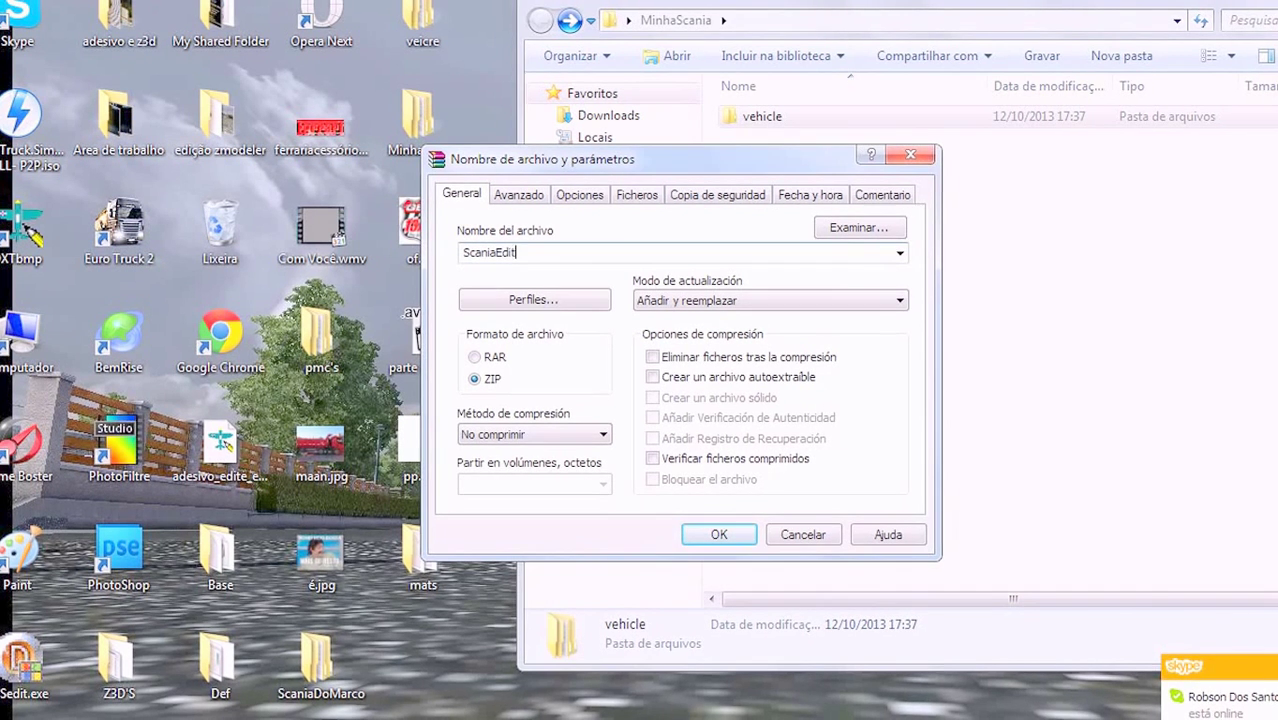
text(.scs)
click(719, 534)
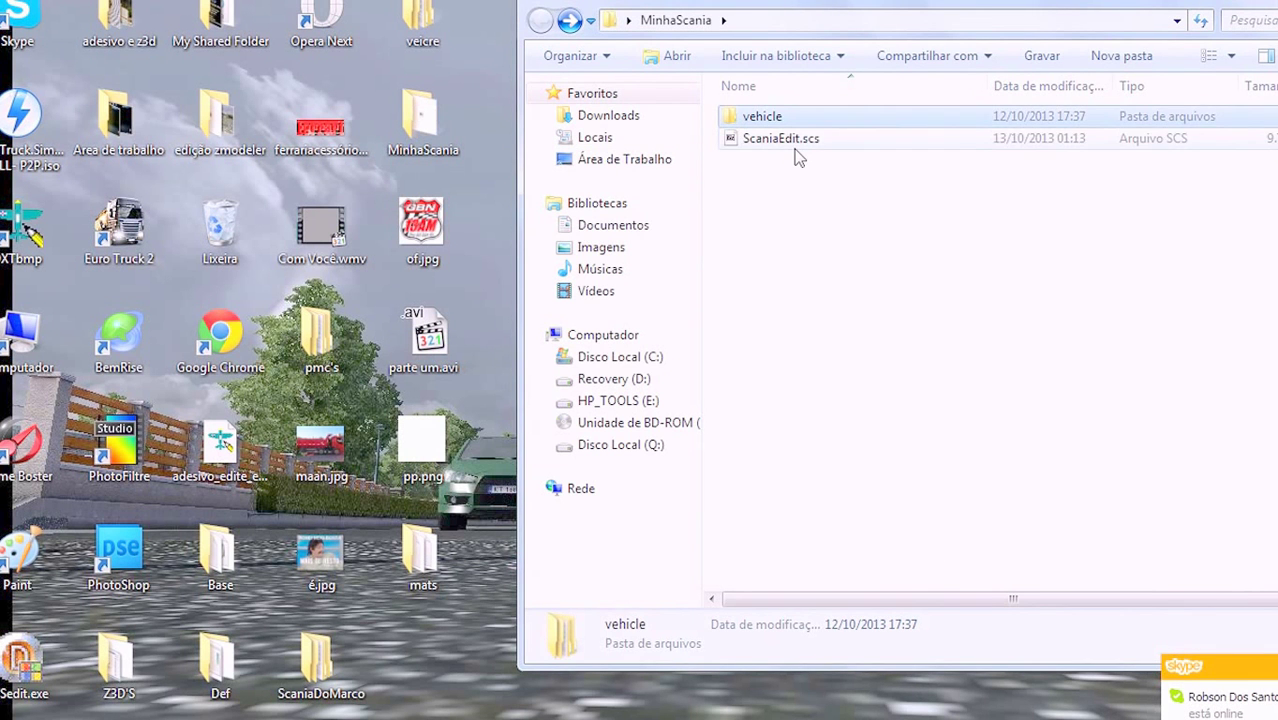
click(796, 145)
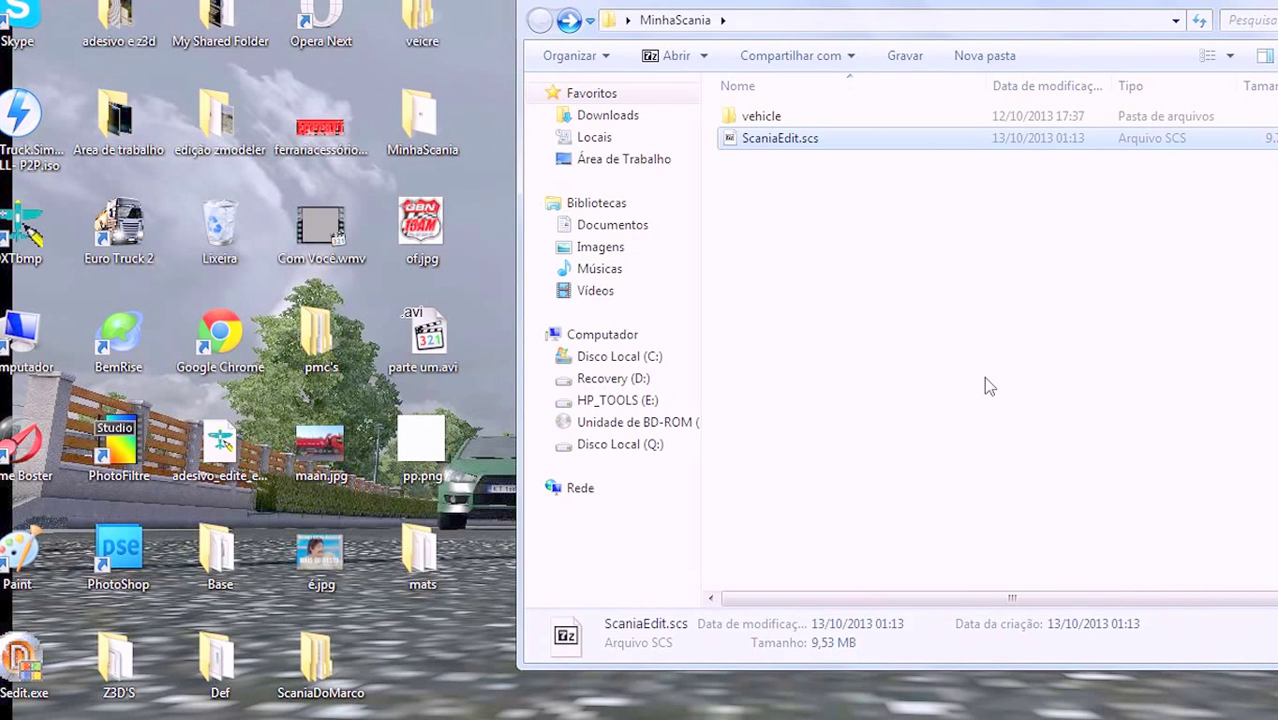
drag(856, 310, 770, 271)
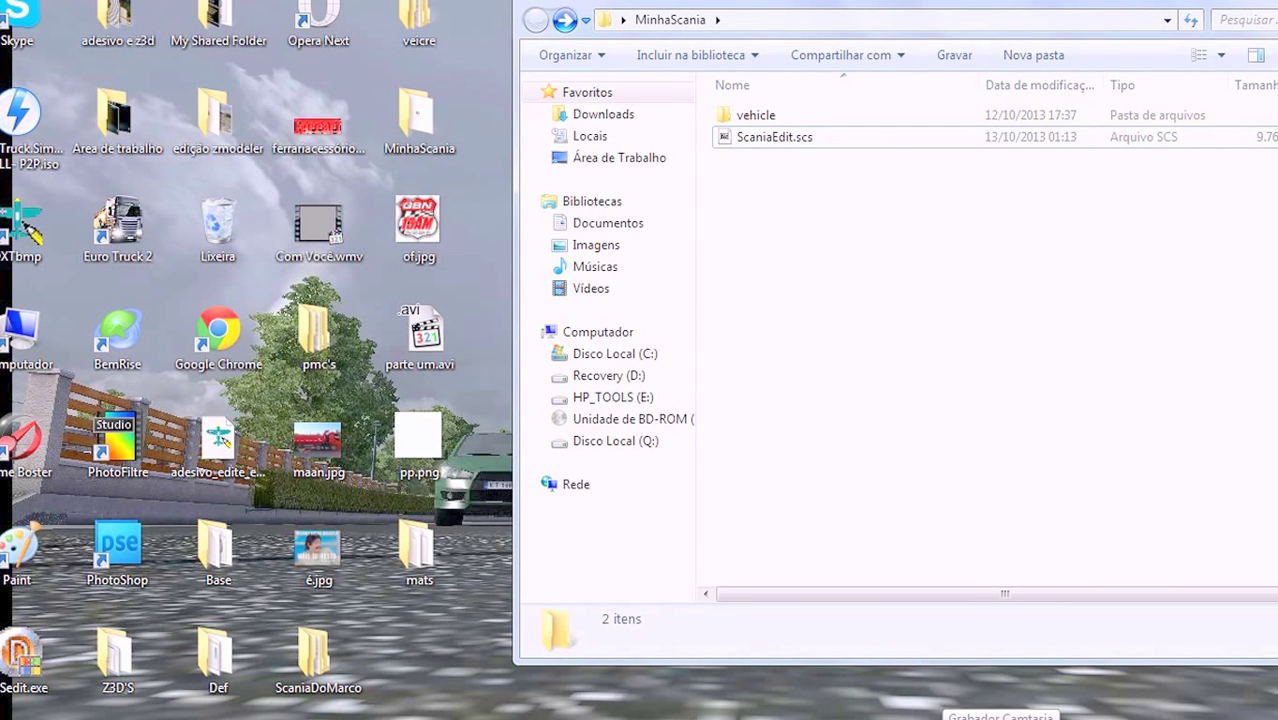
right_click(942, 718)
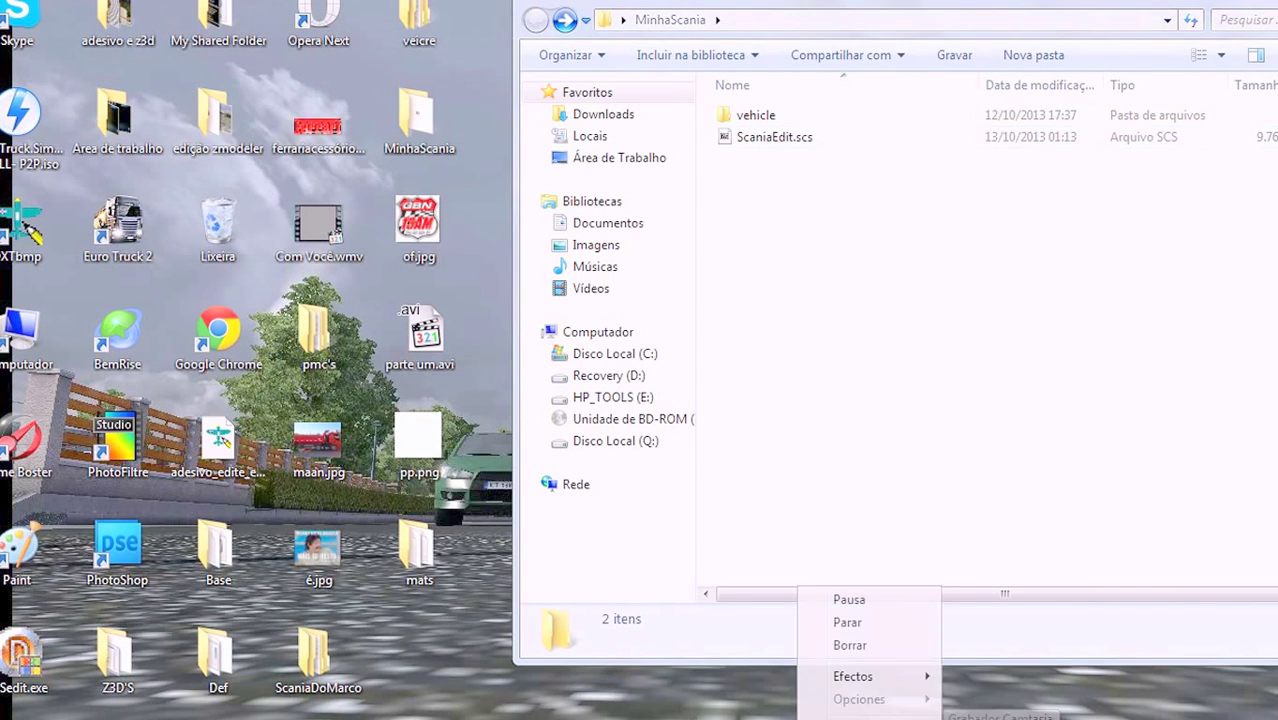